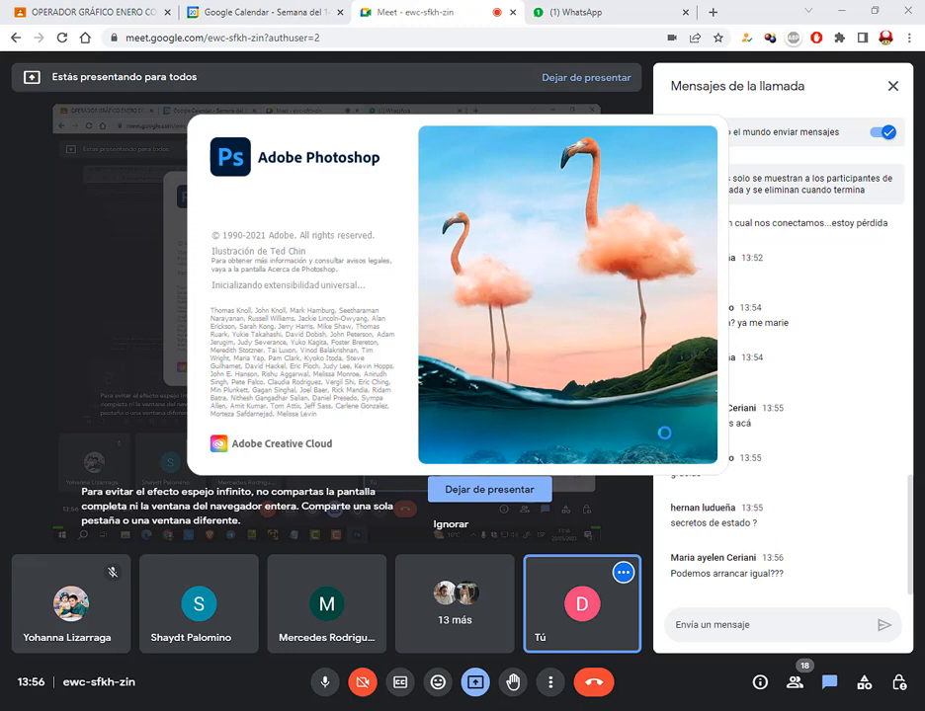
Close the Google Calendar and WhatsApp browser tabs, keeping the Meet call open.
left_click(340, 11)
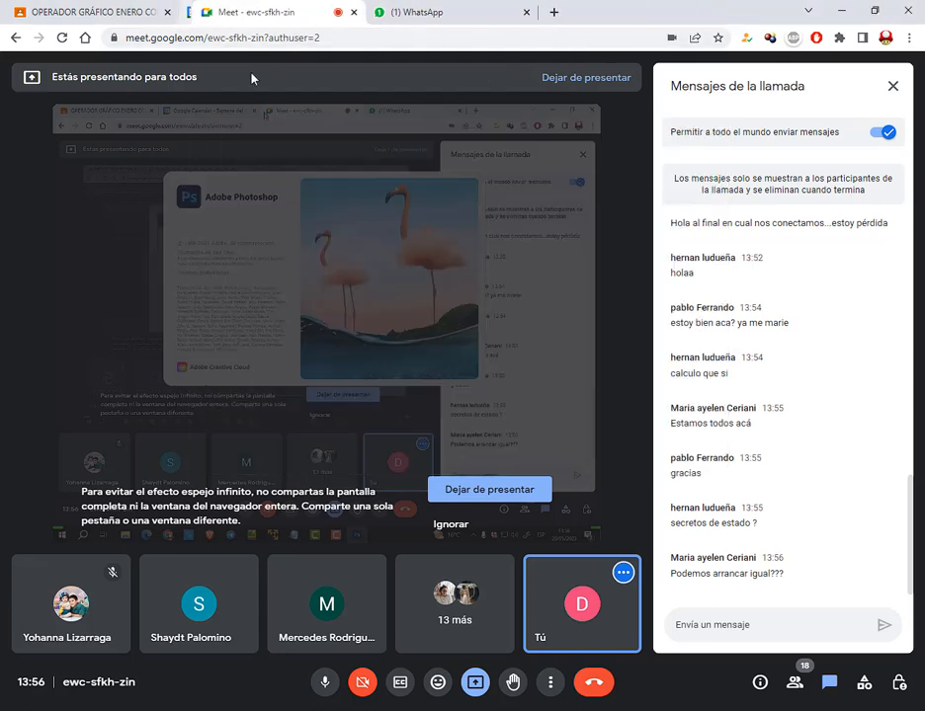
left_click(512, 13)
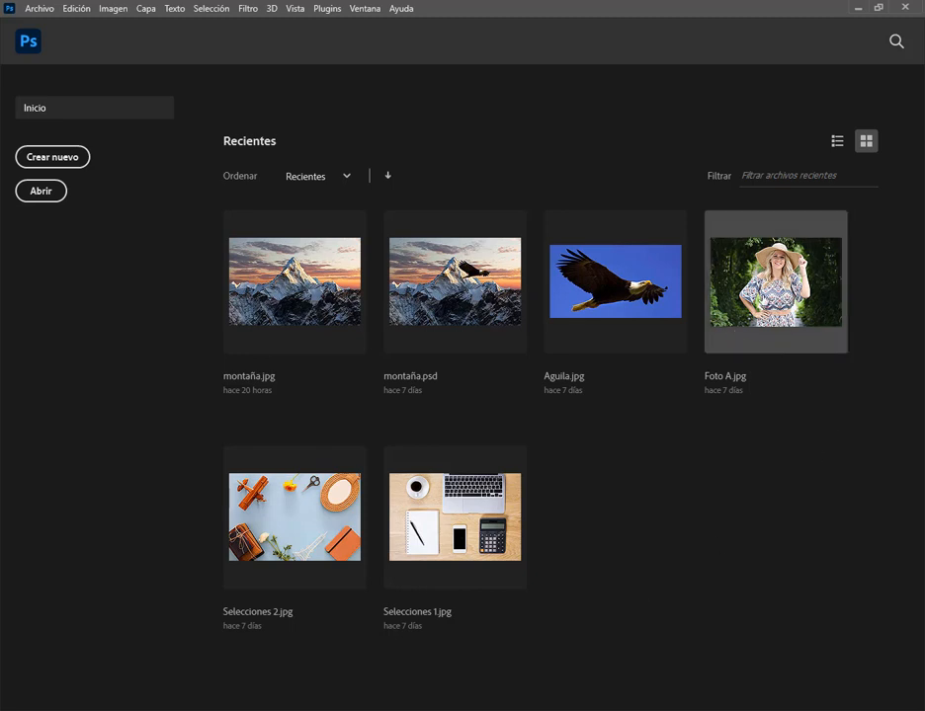
Switch to Photoshop and open the recent photo Foto A.jpg, using its embedded colour profile.
left_click(775, 281)
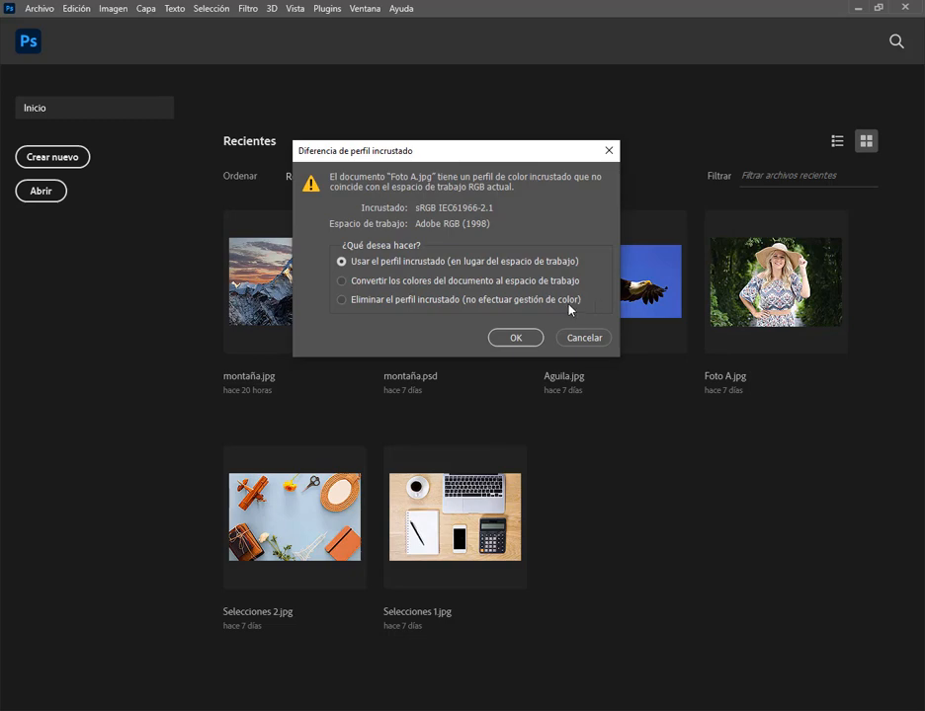
left_click(533, 336)
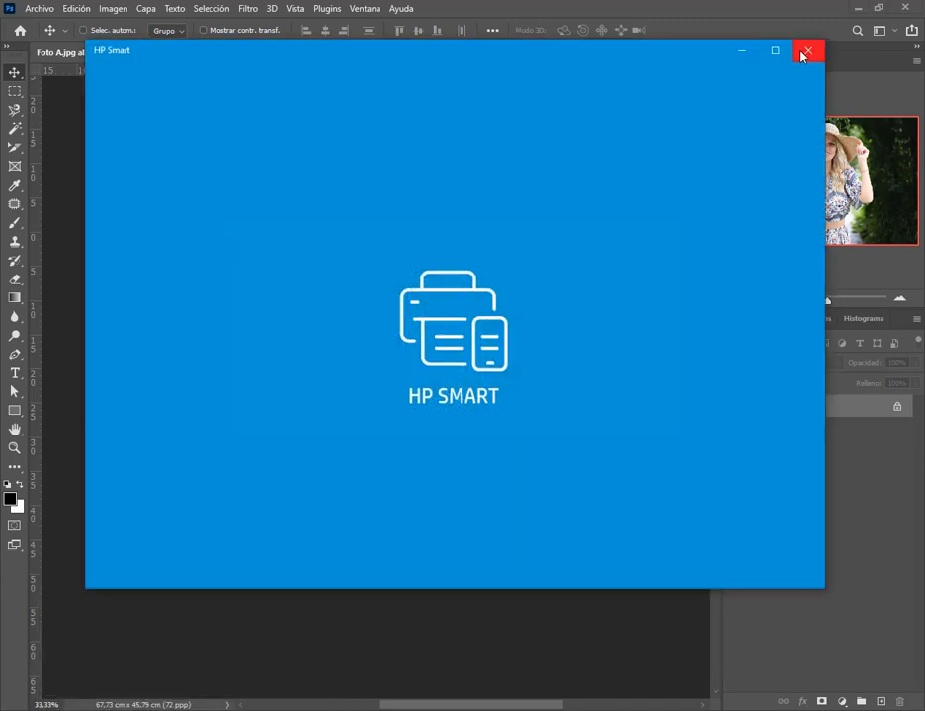
Close the HP Smart window and hide the Google Meet screen-sharing notice.
left_click(813, 47)
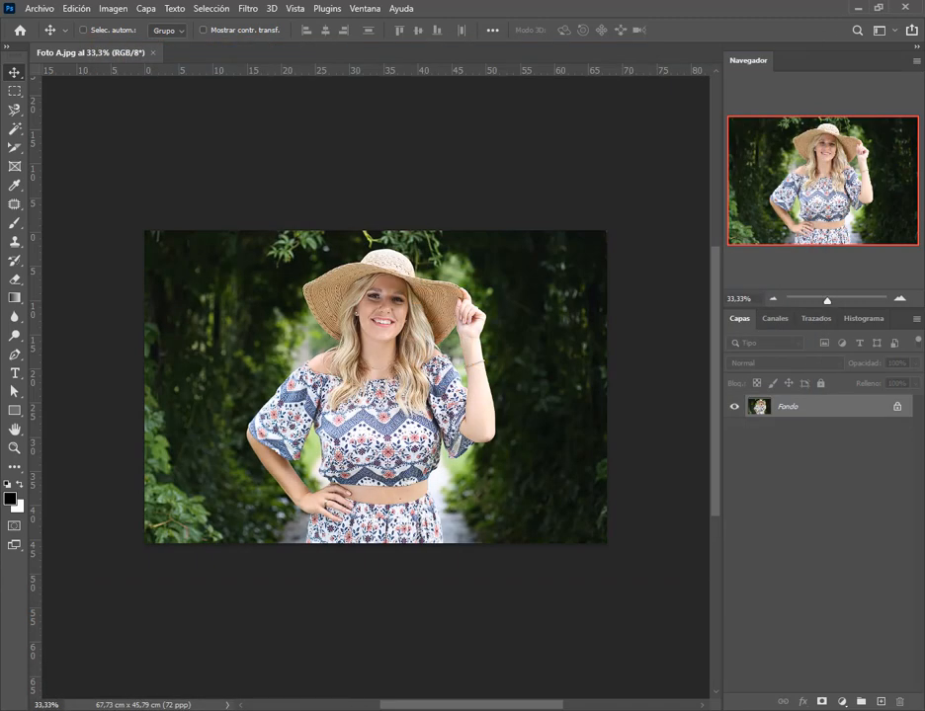
mouse_move(202, 710)
left_click(241, 674)
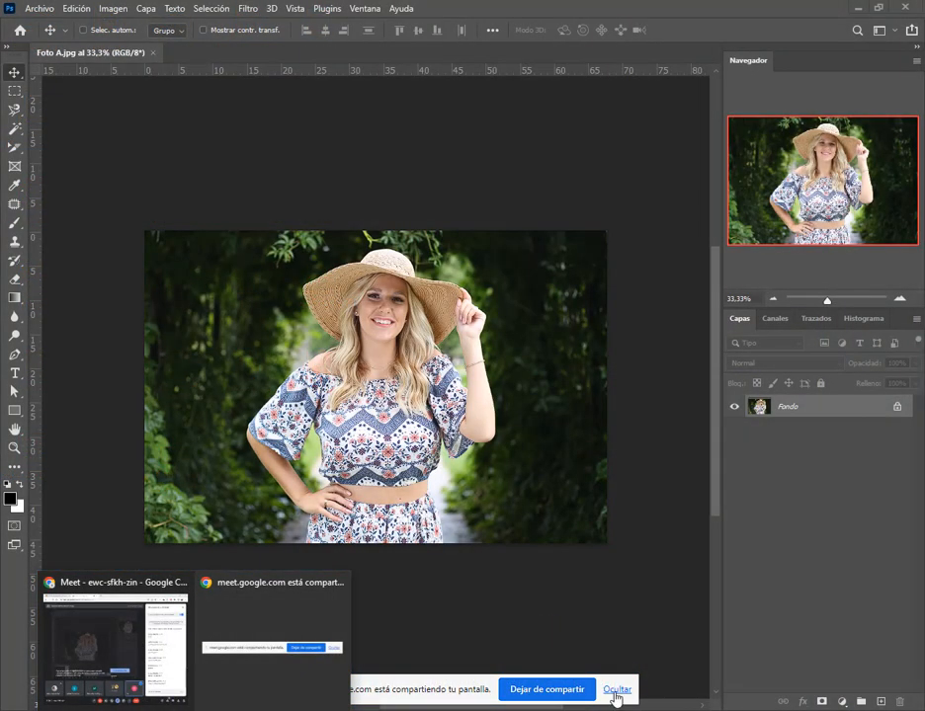
left_click(617, 690)
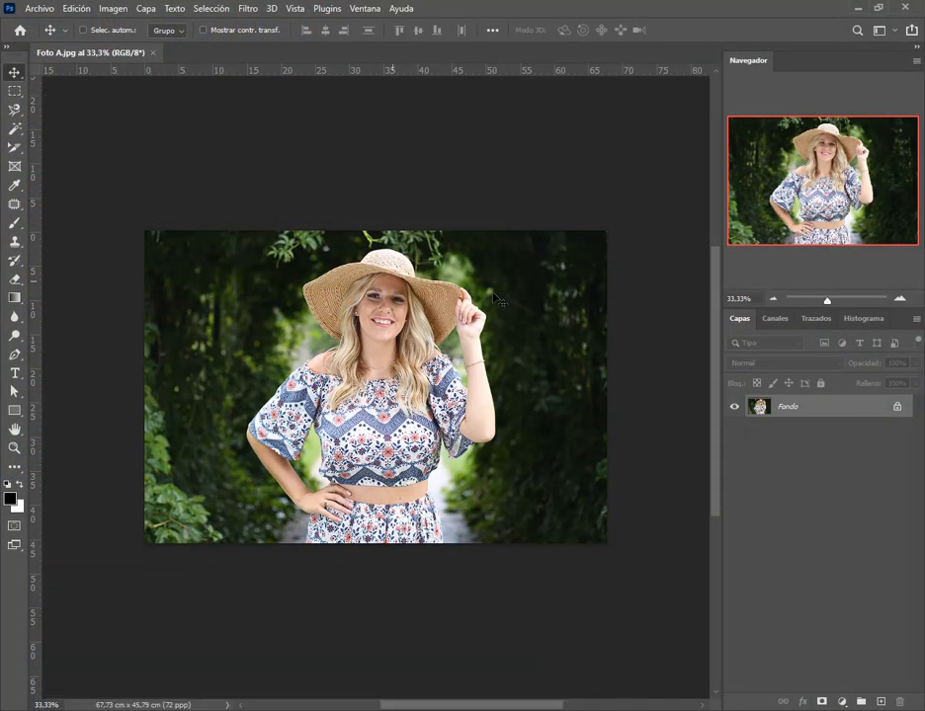
scroll(358, 436, "up", 2)
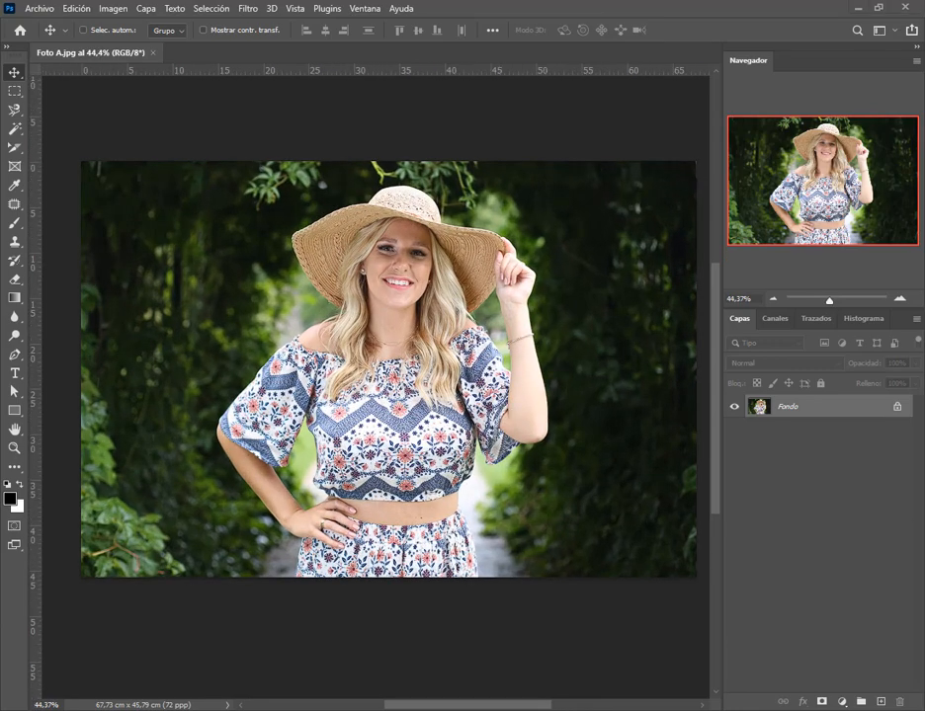
Set the size of apps and text to 125% in the Windows Accessibility display settings.
left_click(15, 710)
left_click(18, 659)
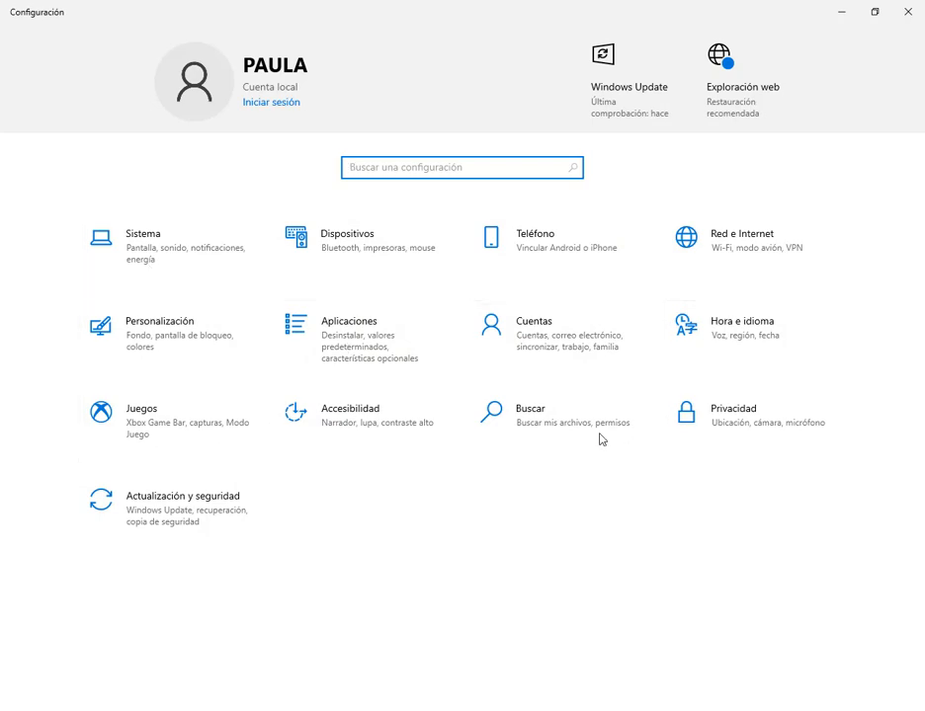
left_click(354, 419)
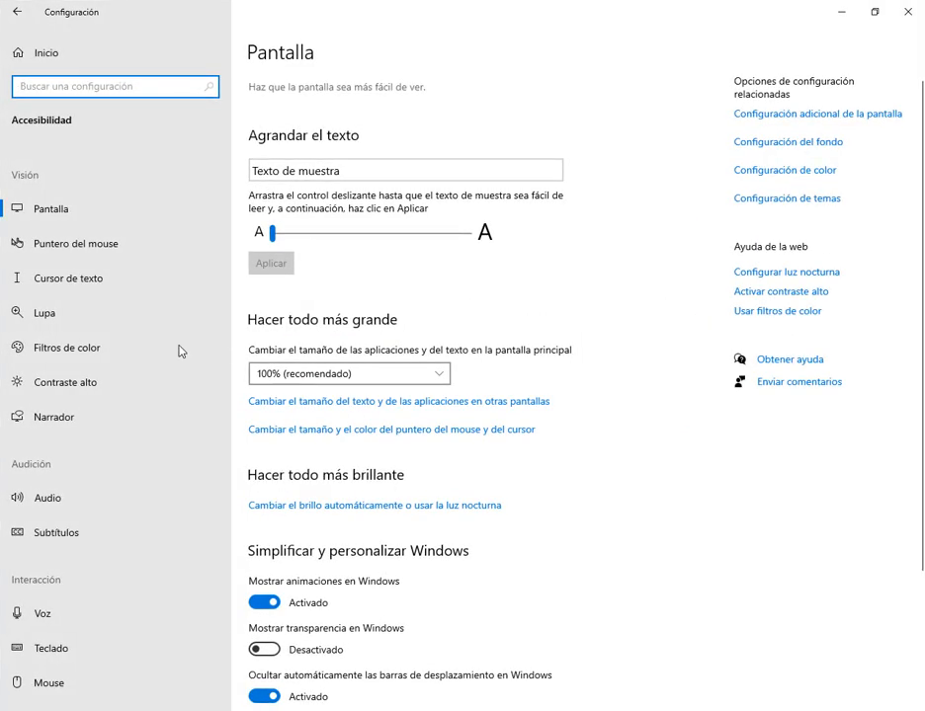
left_click(316, 377)
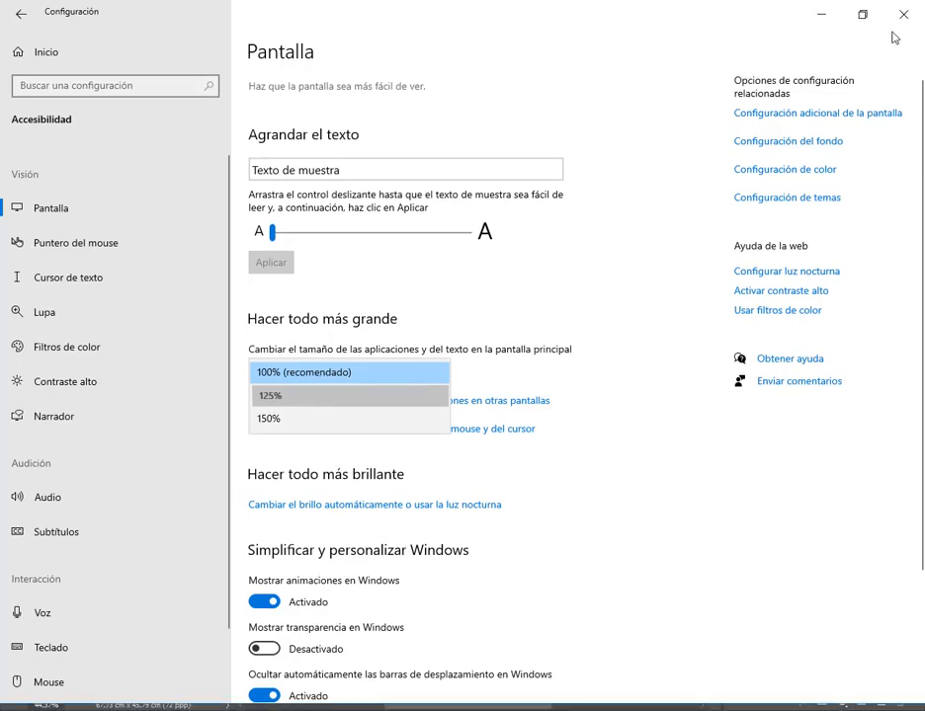
left_click(288, 398)
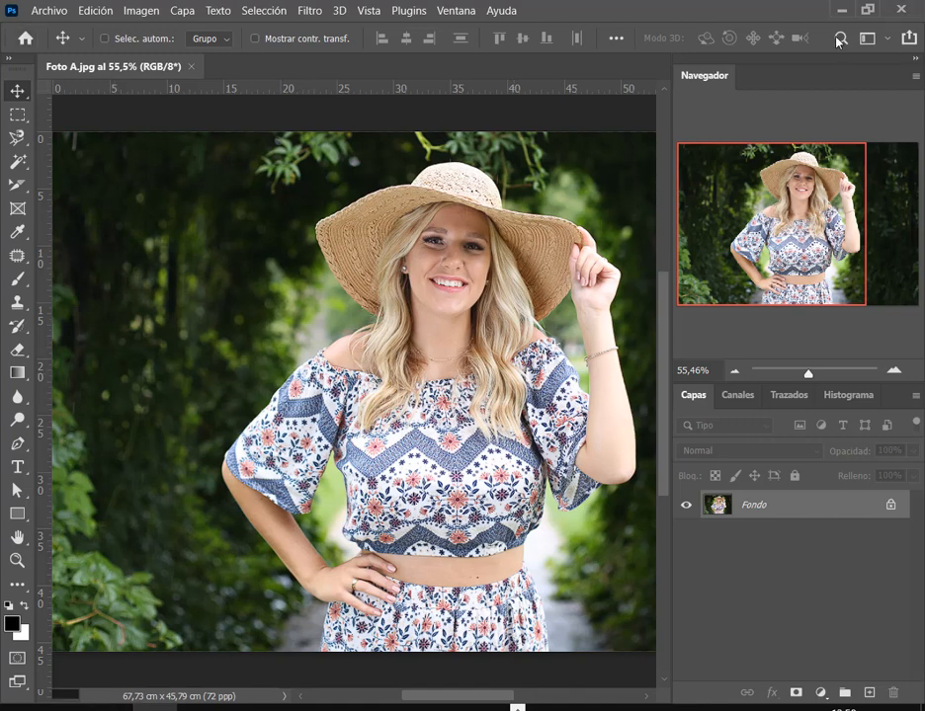
Switch to the Meet window and reopen the Windows Accessibility display settings.
left_click(155, 709)
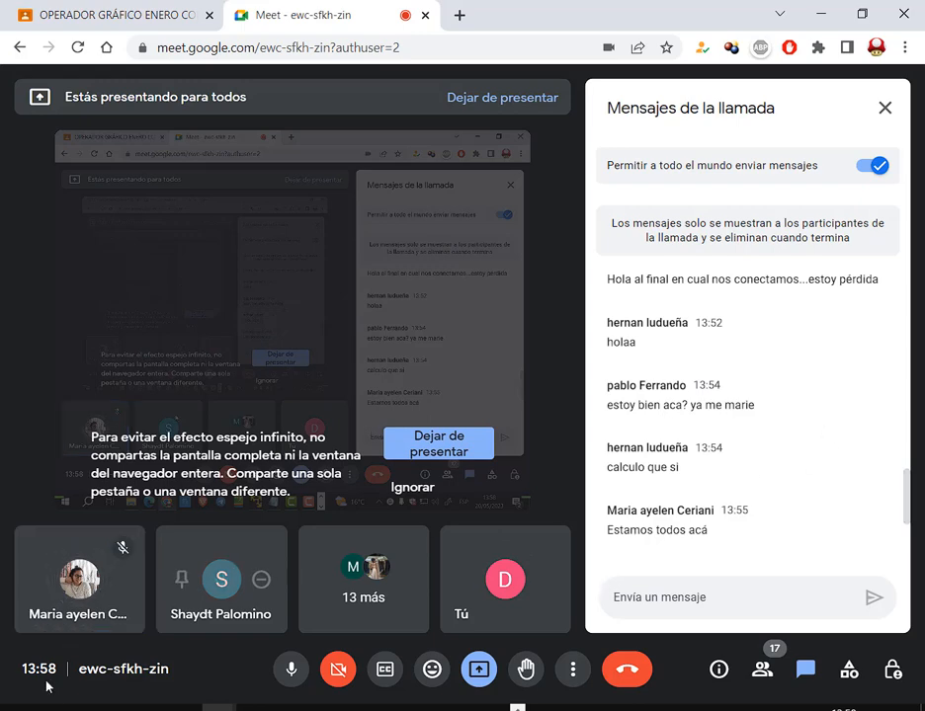
left_click(14, 703)
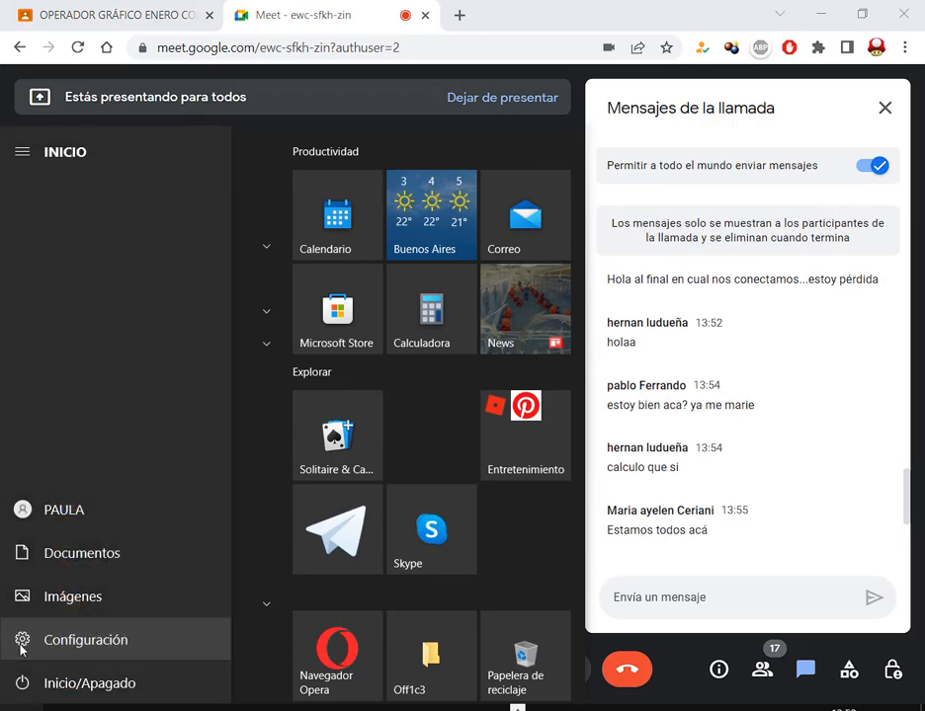
left_click(21, 644)
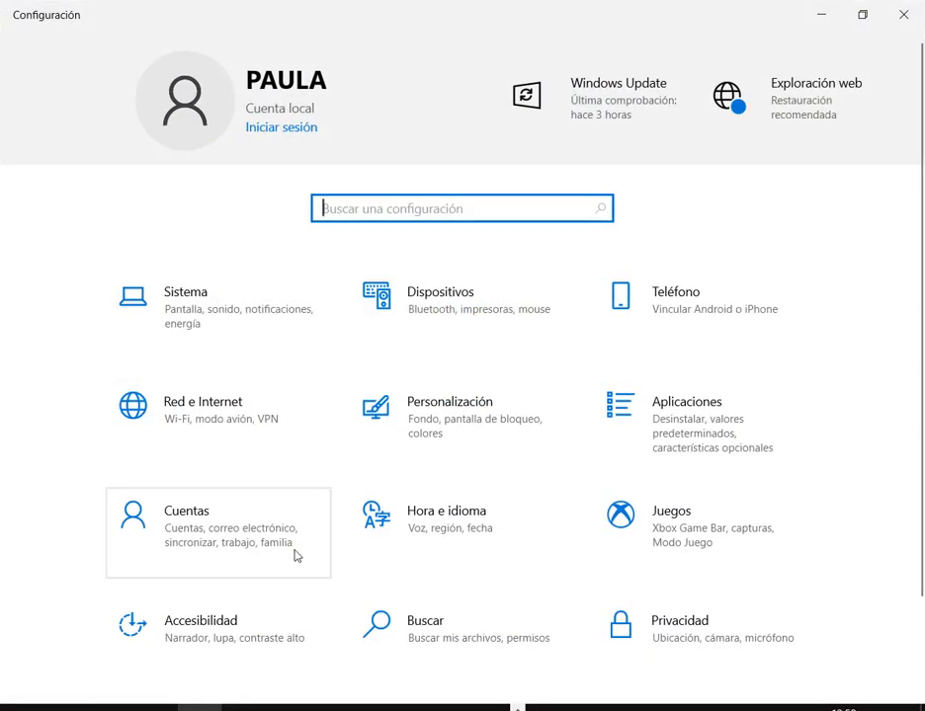
left_click(242, 636)
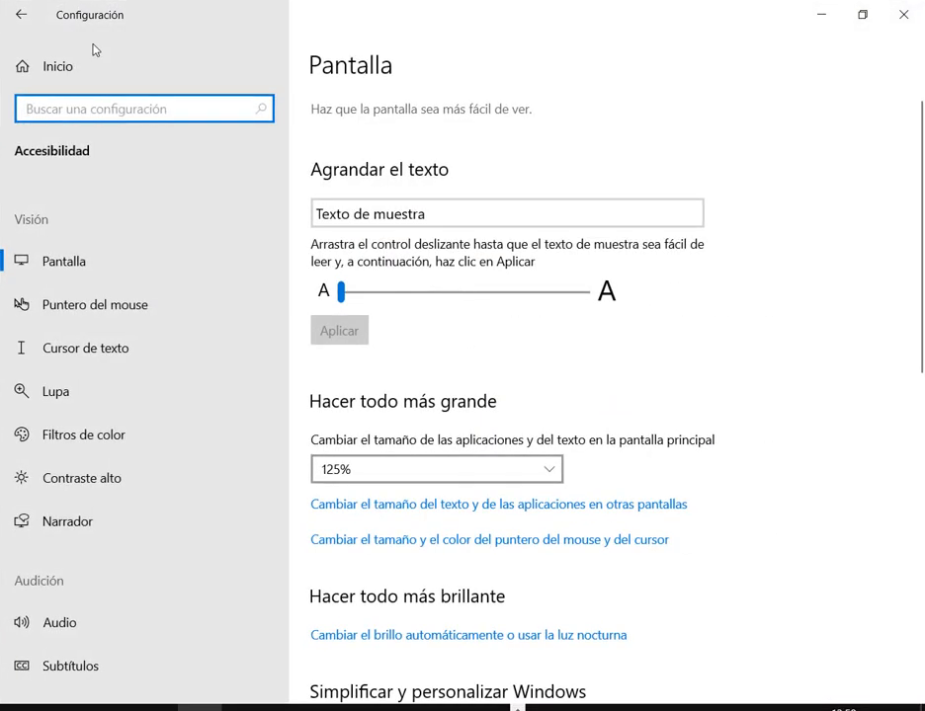
left_click(20, 14)
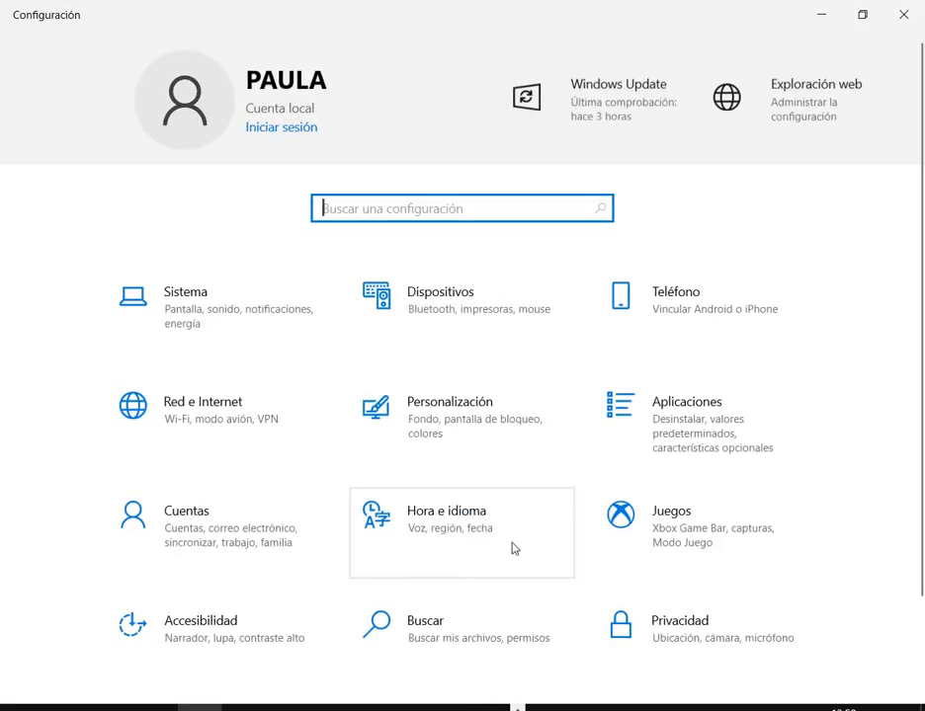
left_click(181, 636)
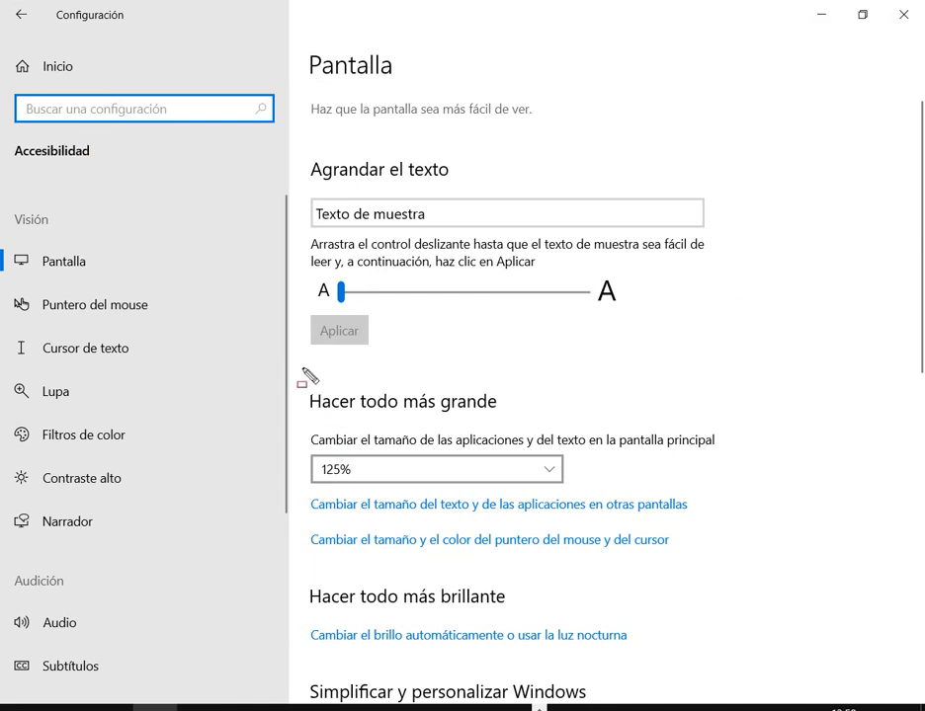
Mark the app and text size setting with a red rectangle and an arrow, and clear the annotations.
left_click_drag(292, 377, 671, 500)
mouse_move(398, 570)
left_mouse_down()
mouse_move(376, 484)
mouse_move(362, 500)
left_mouse_up()
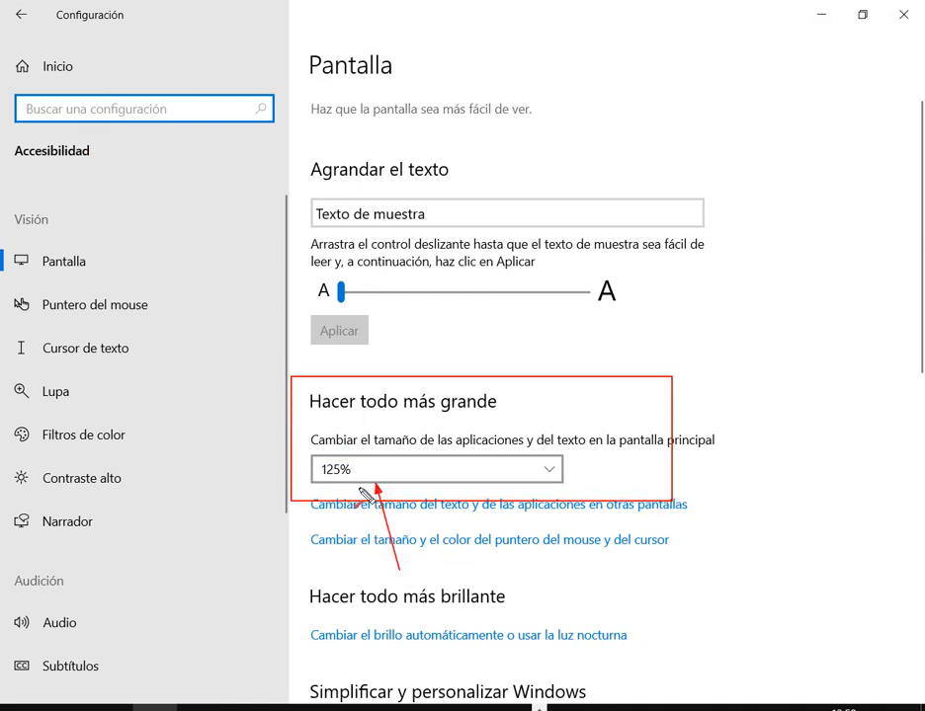
key("Escape")
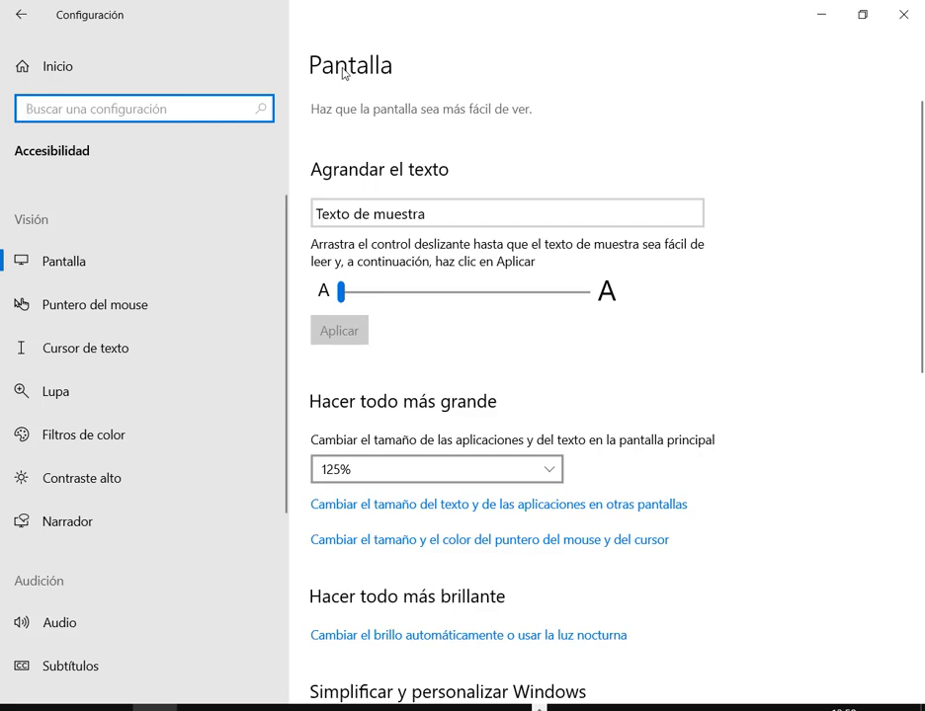
Enlarge the mouse pointer slightly in the Windows Accessibility settings and close Settings.
left_click(53, 314)
left_click_drag(344, 258, 365, 259)
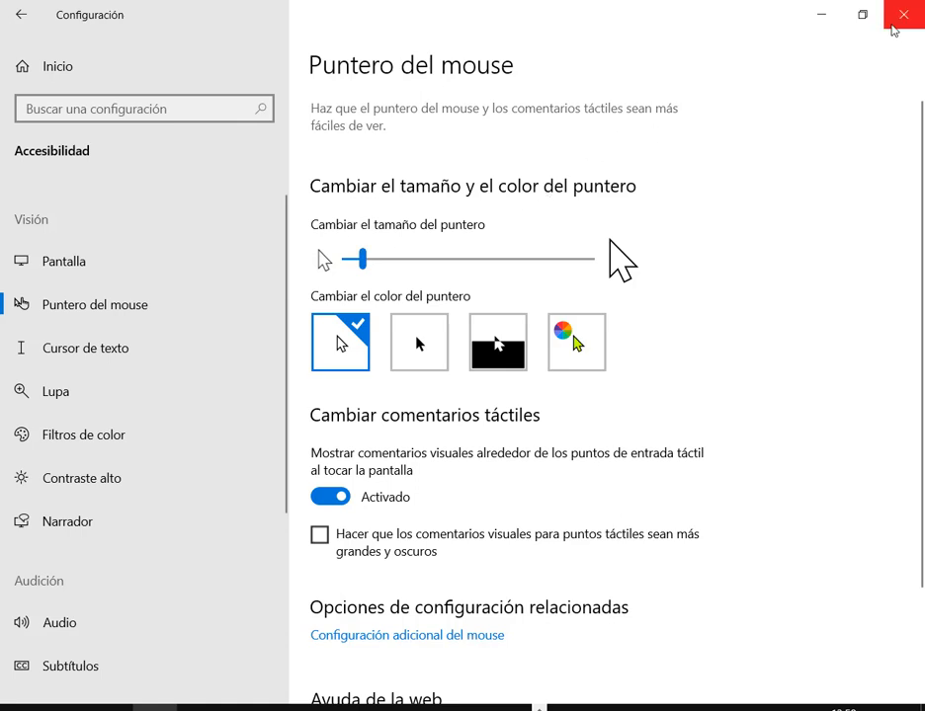
left_click(894, 30)
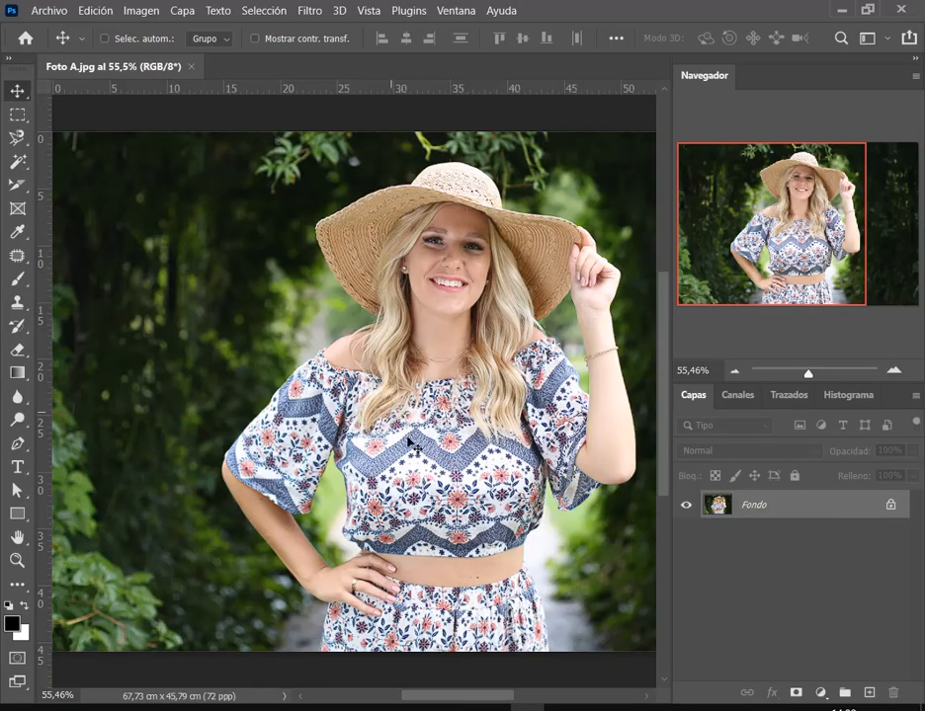
Look through the Object Selection, Quick Selection and Magic Wand tool group and choose the Object Selection tool.
left_click_drag(265, 309, 200, 263)
left_click_drag(336, 417, 347, 439)
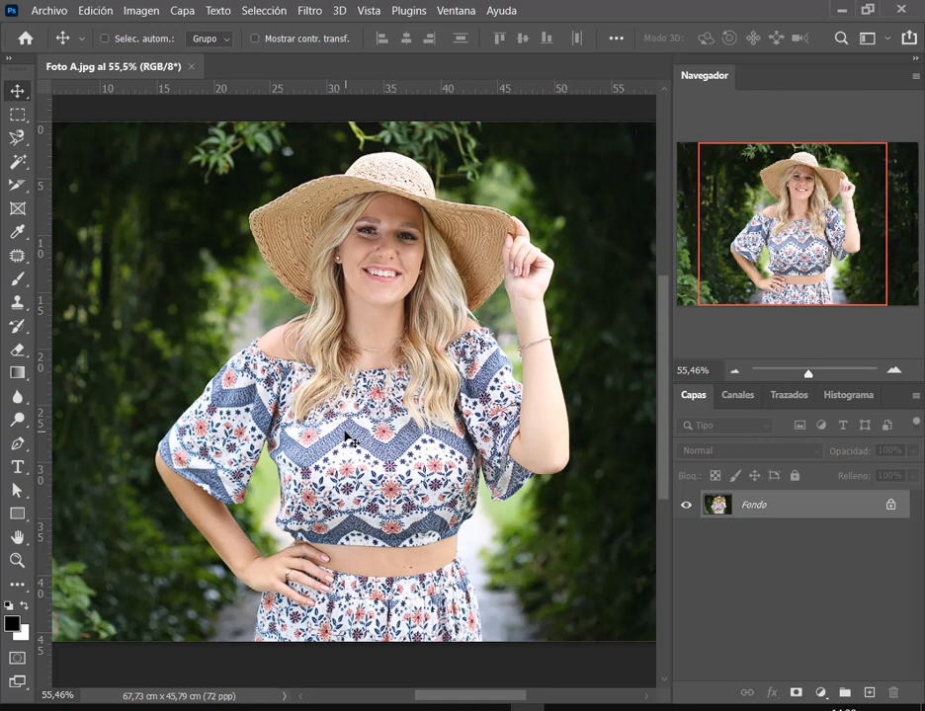
left_click(17, 161)
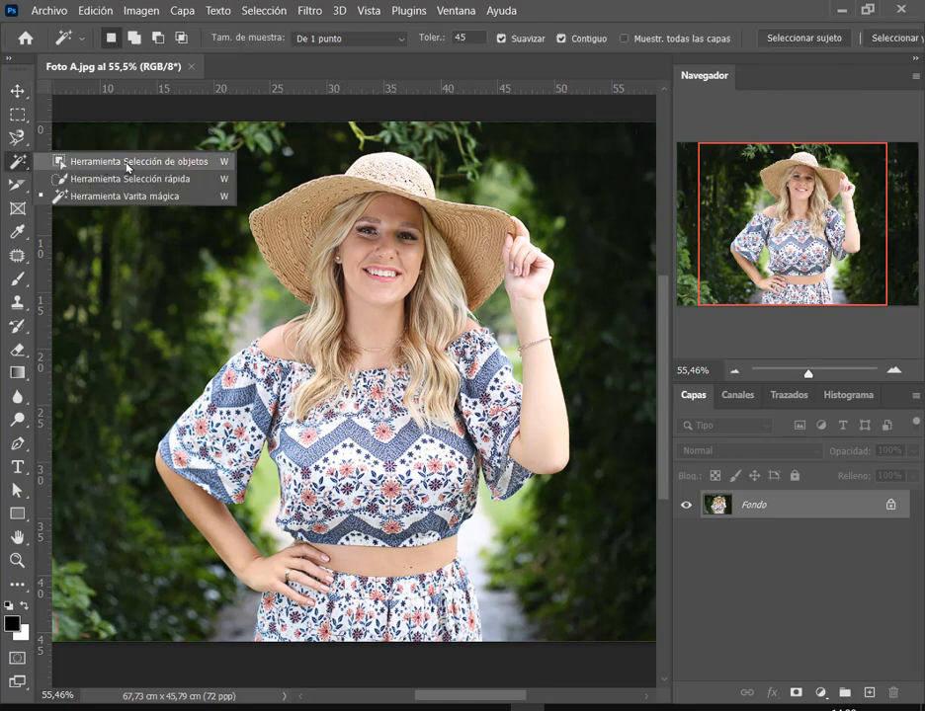
left_click(17, 89)
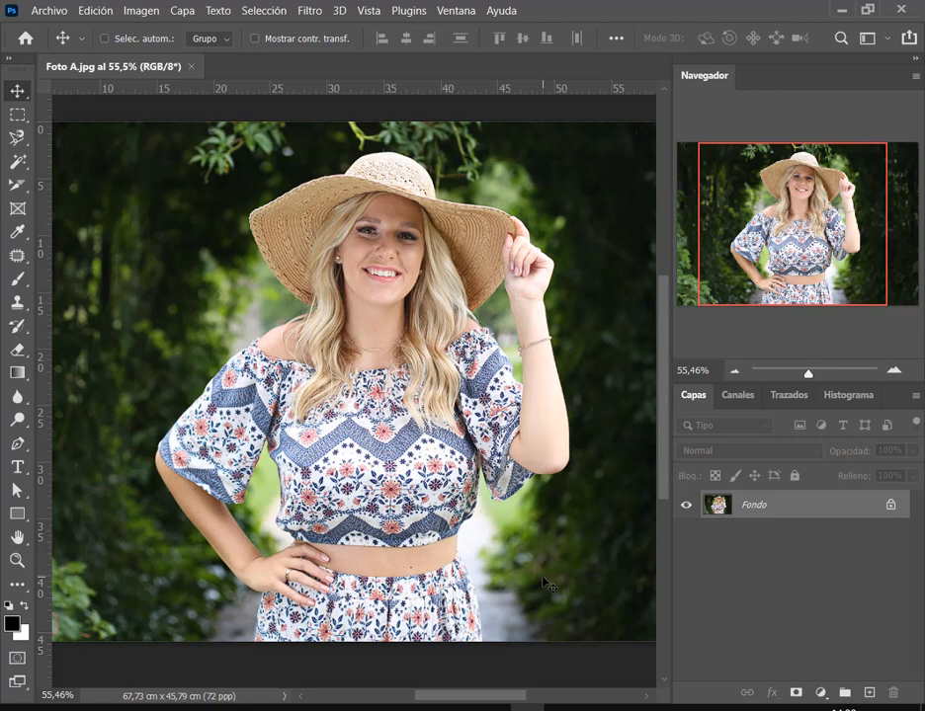
left_click(18, 163)
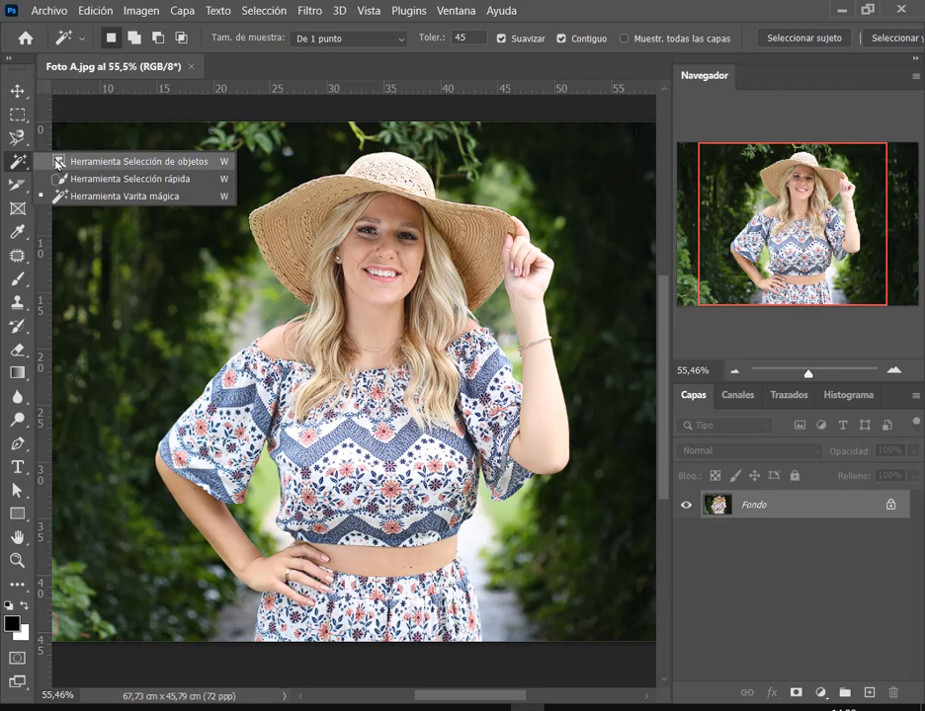
left_click(58, 161)
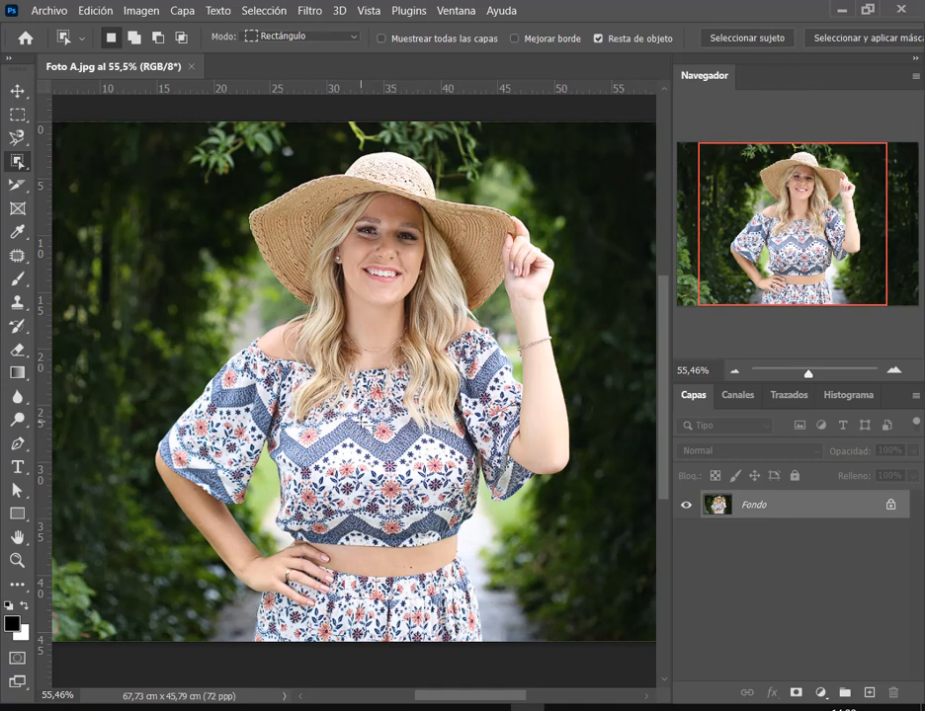
Check the Google Meet call and its chat, and return to Photoshop.
mouse_move(213, 707)
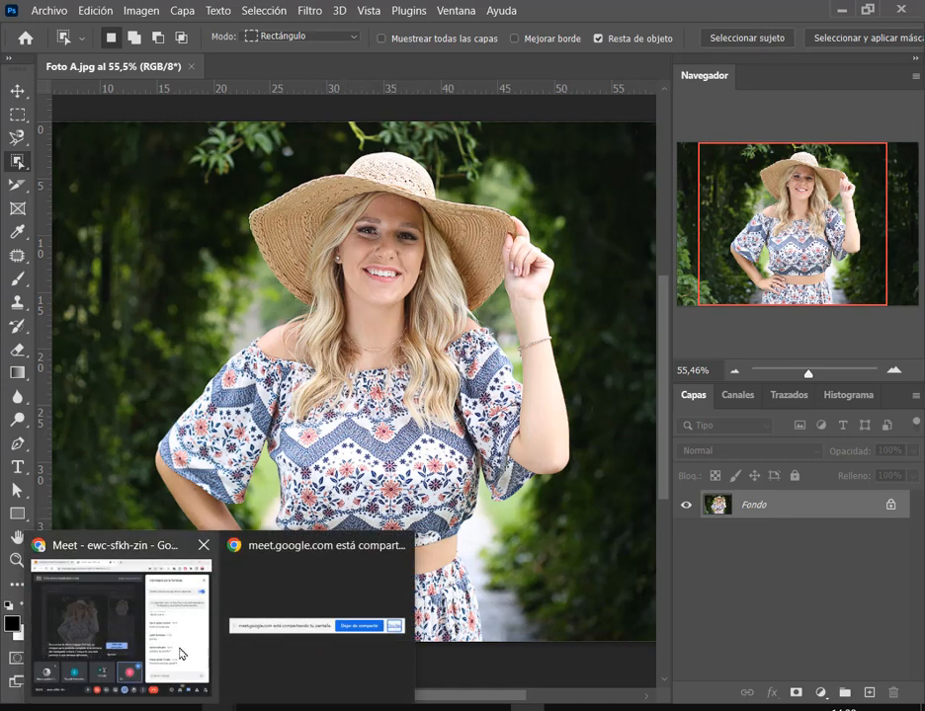
left_click(126, 607)
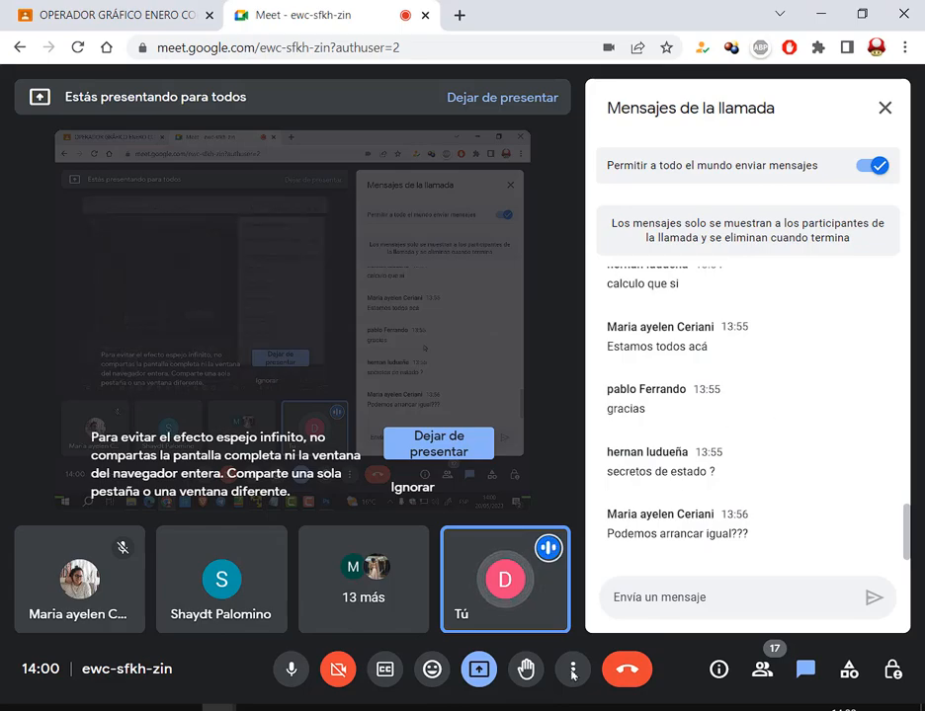
left_click(527, 708)
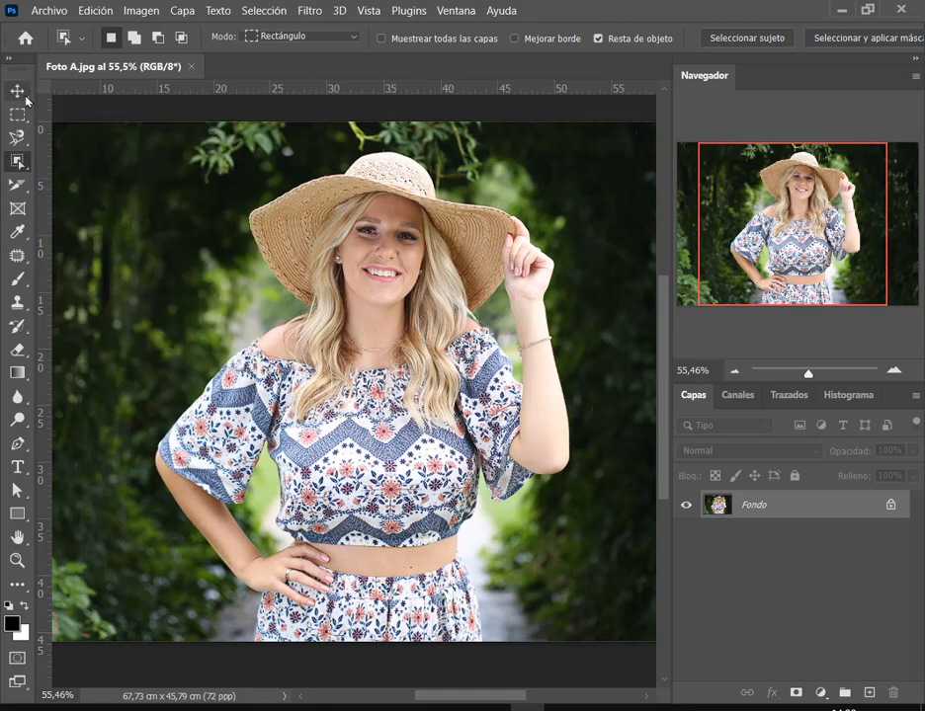
Select the woman by tracing her outline with the Magnetic Lasso, starting and ending at the lower edge of her skirt.
key("l")
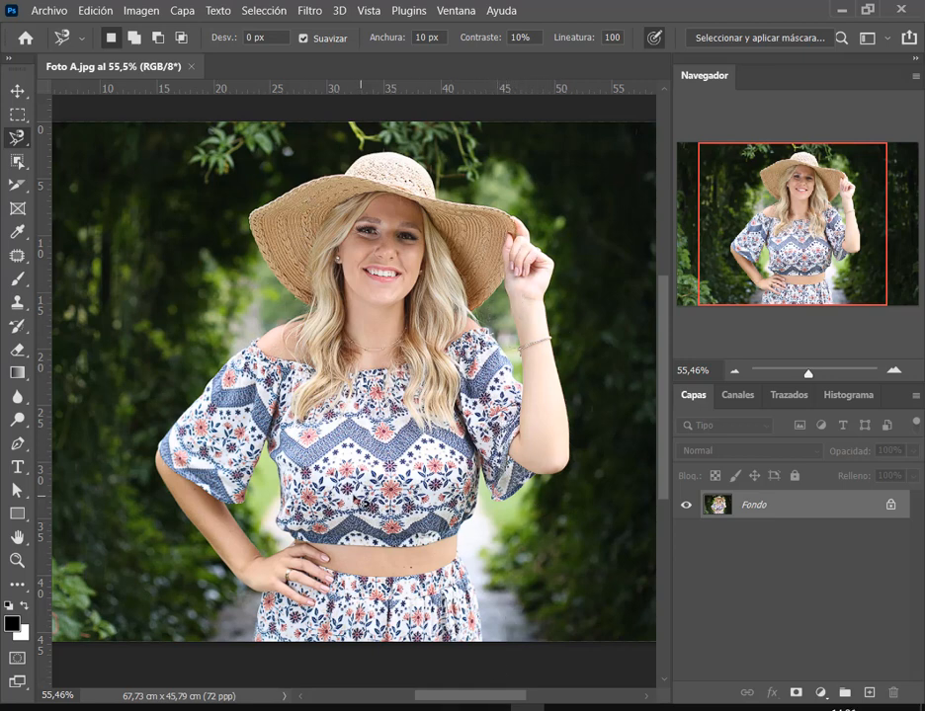
left_click(255, 642)
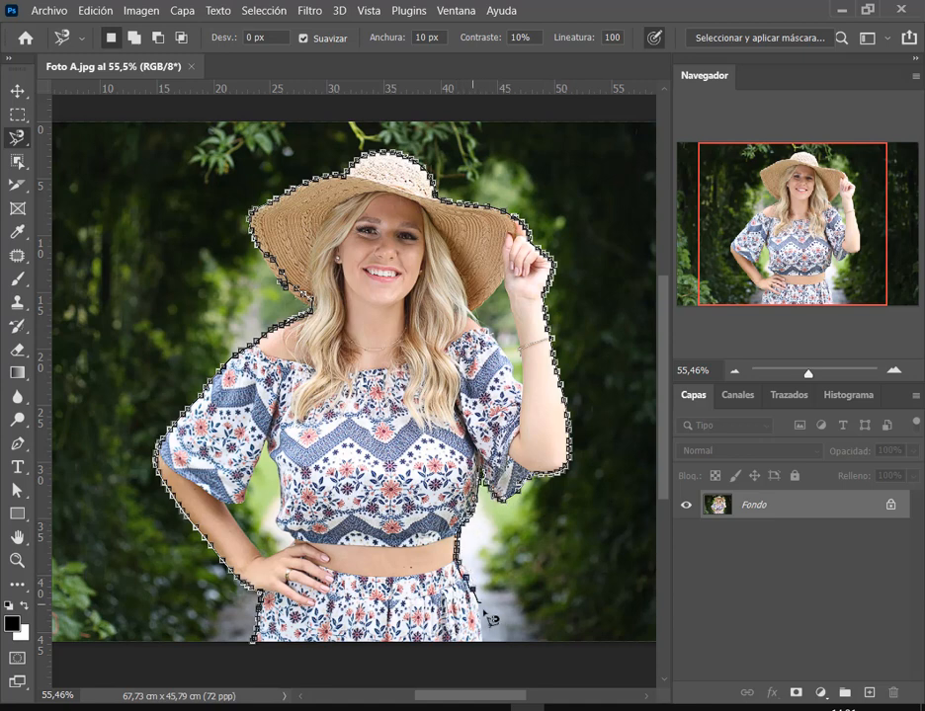
left_click(259, 655)
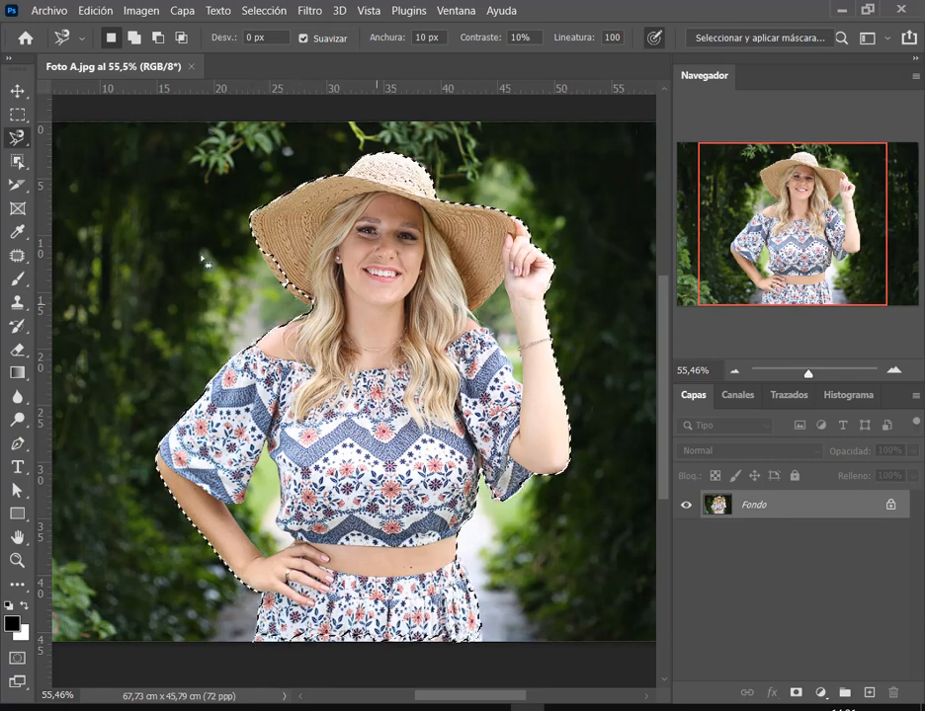
Move the selected woman up and to the right within the photo using the Move tool.
left_click(17, 90)
scroll(420, 420, "down", 2)
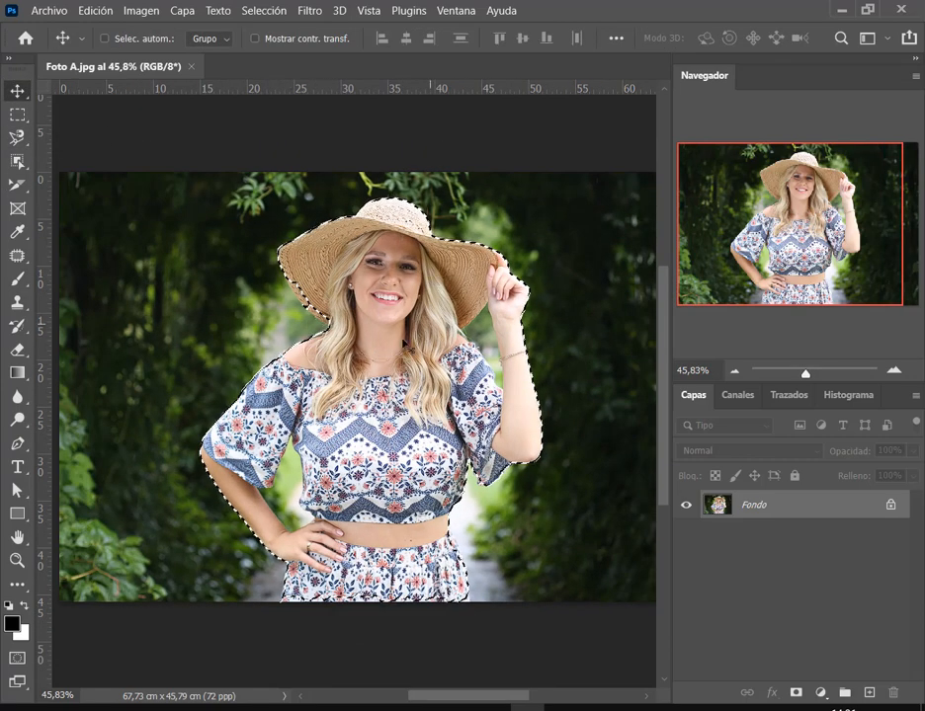
left_click_drag(376, 326, 294, 302)
left_click_drag(314, 368, 483, 341)
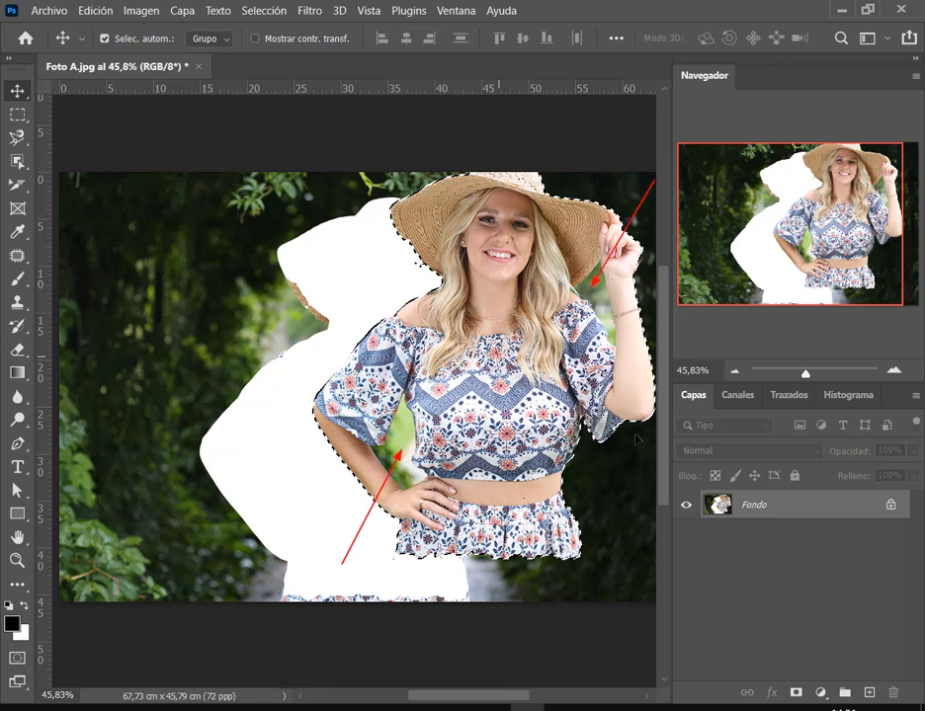
Undo the move of the selected woman and expand the toolbox to two columns.
key("ctrl+z")
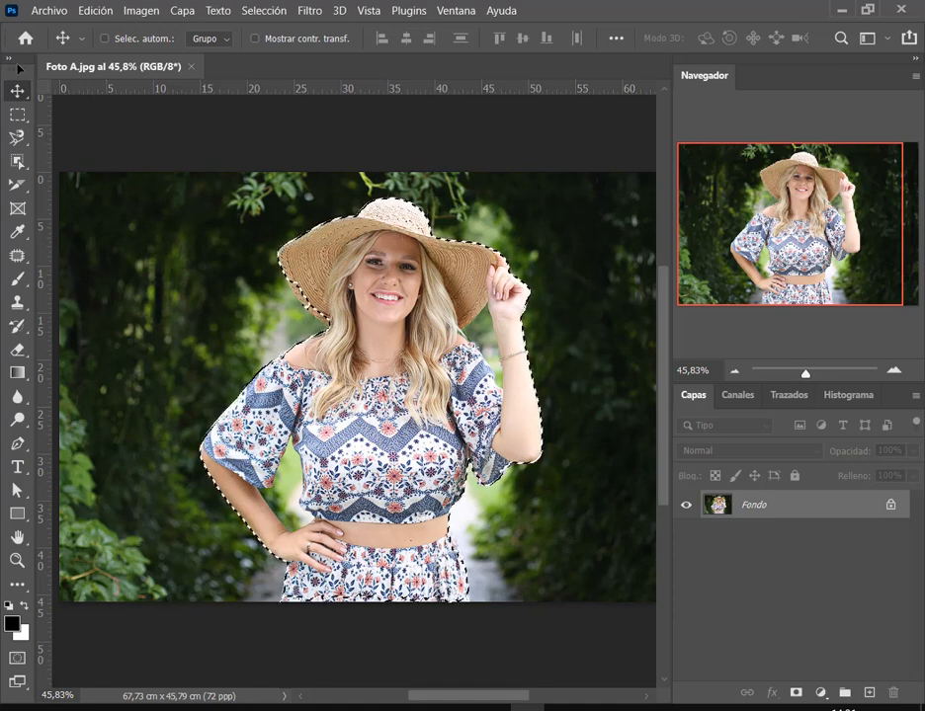
key("ctrl+c")
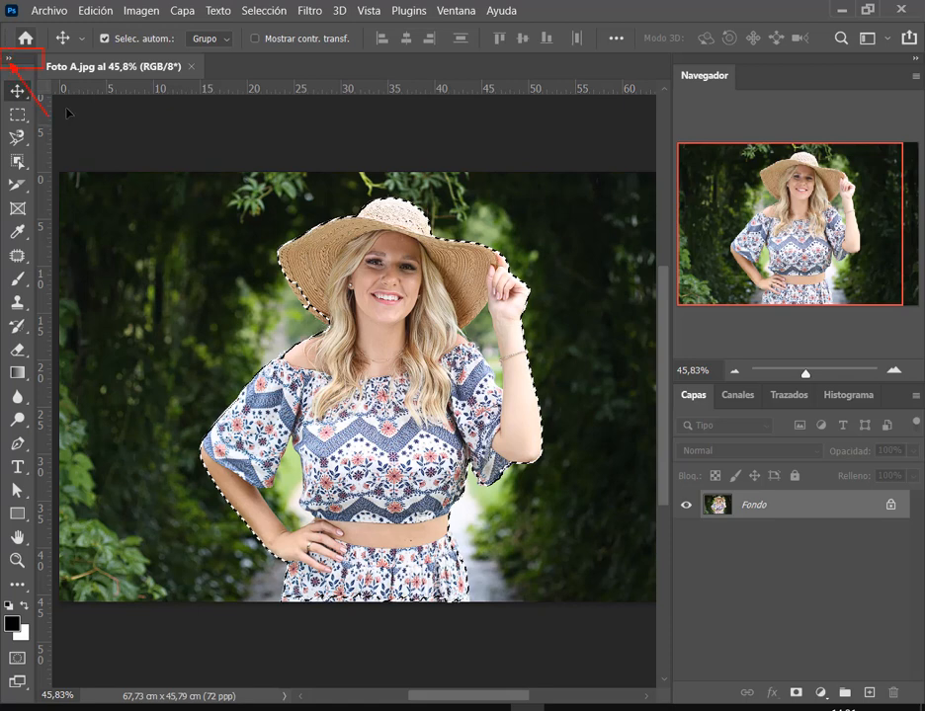
left_click(11, 60)
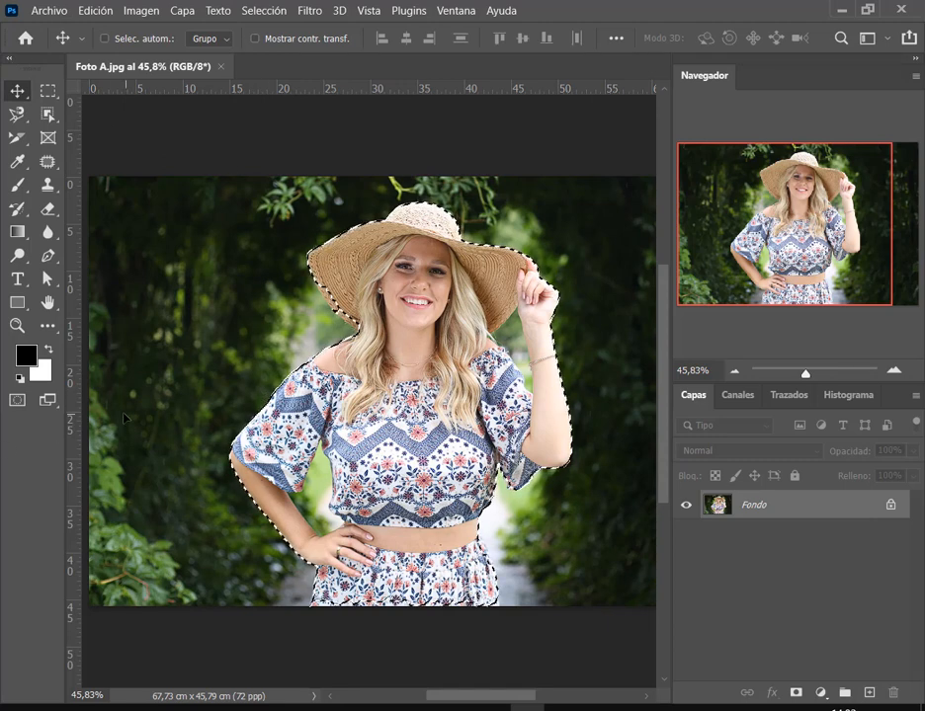
key("ctrl+c")
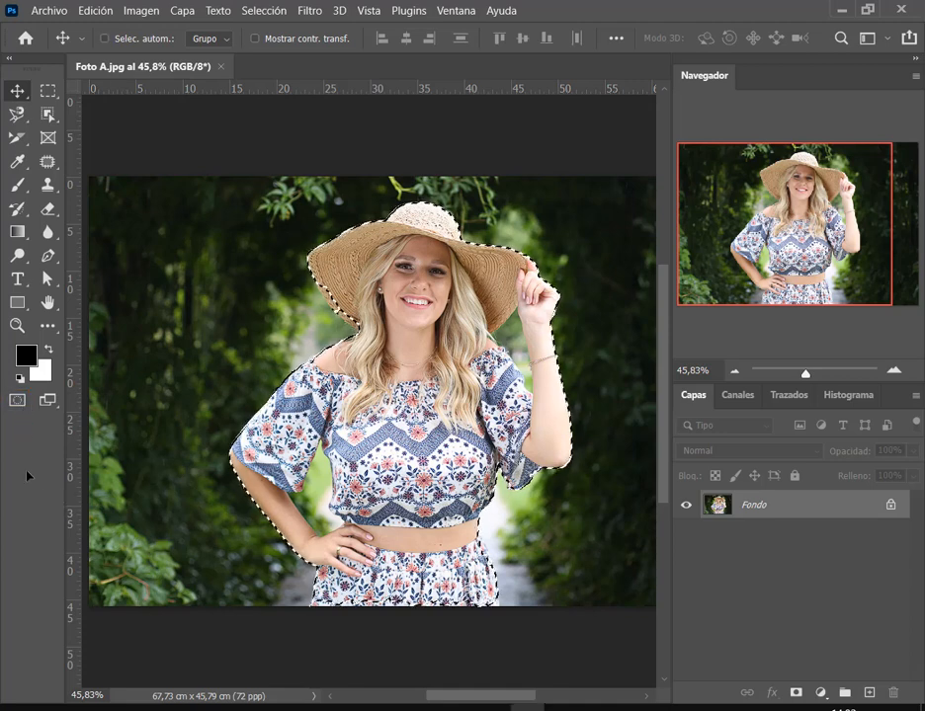
Set the Quick Mask colour to indicate Áreas de máscara and display the woman's selection in Quick Mask mode.
left_click(17, 400)
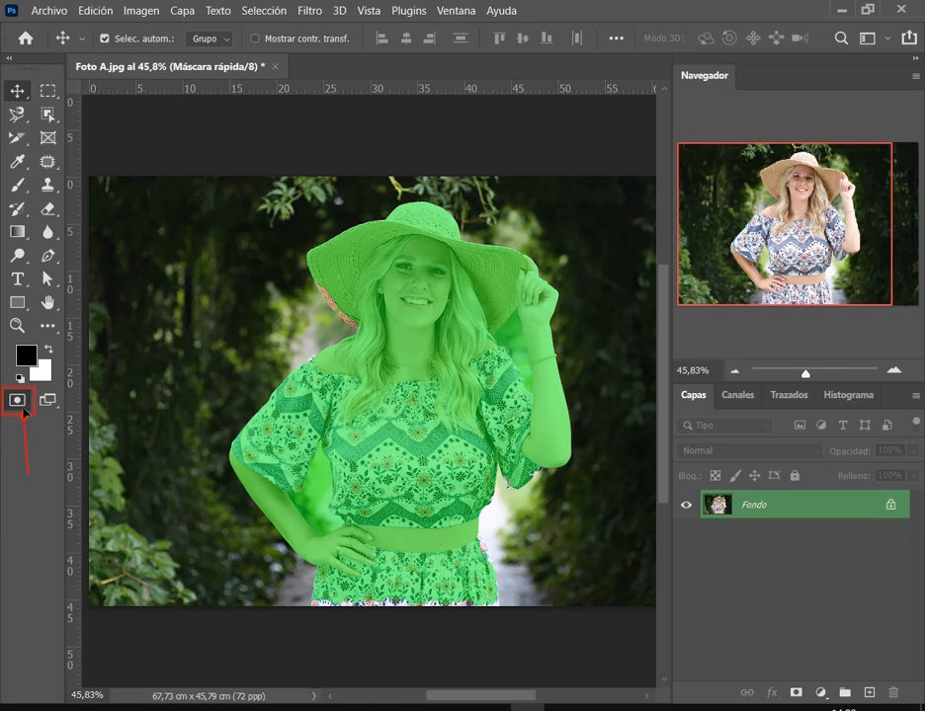
double_click(17, 400)
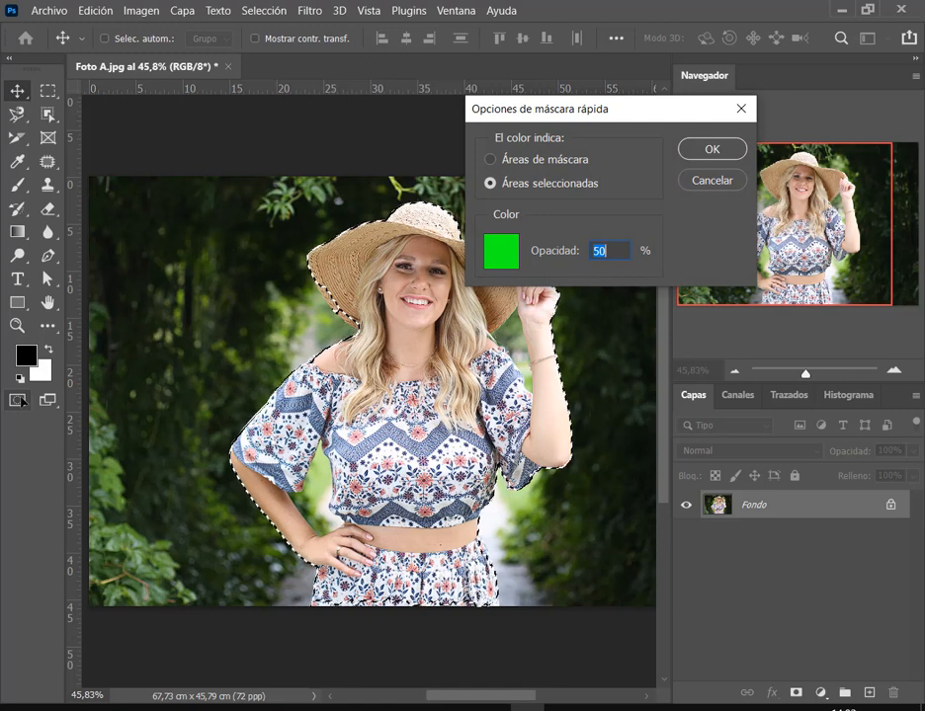
left_click_drag(603, 113, 529, 116)
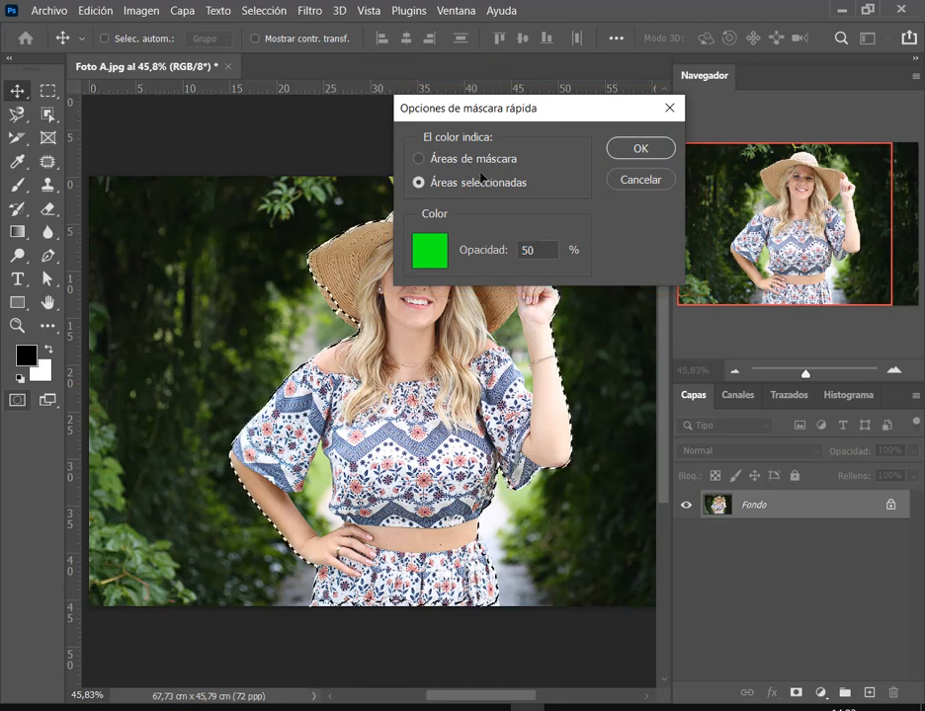
left_click_drag(400, 127, 614, 212)
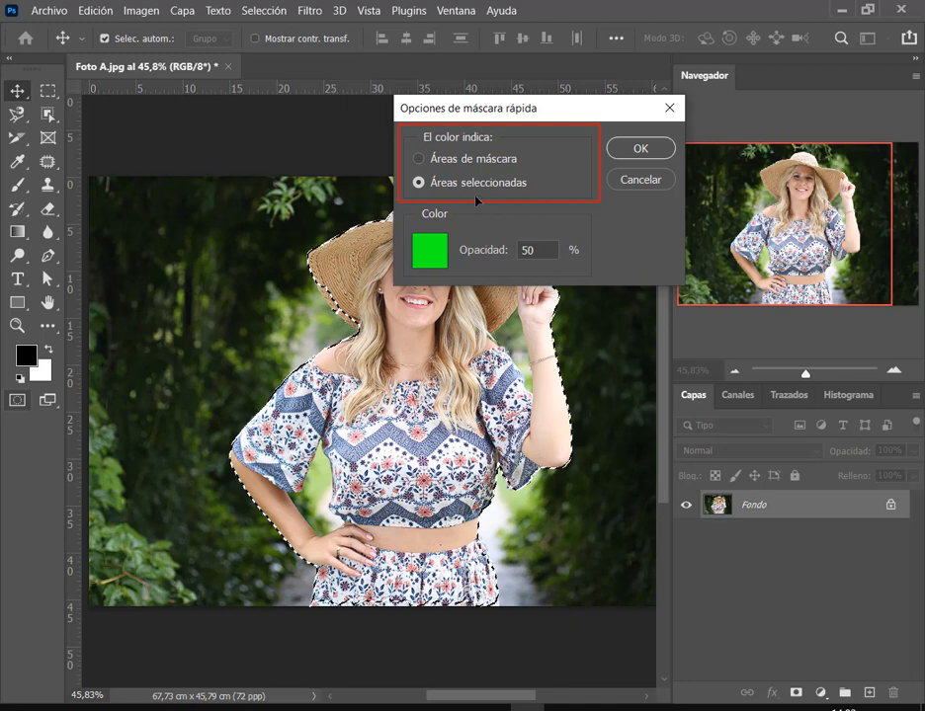
left_click_drag(359, 158, 400, 159)
left_click(475, 159)
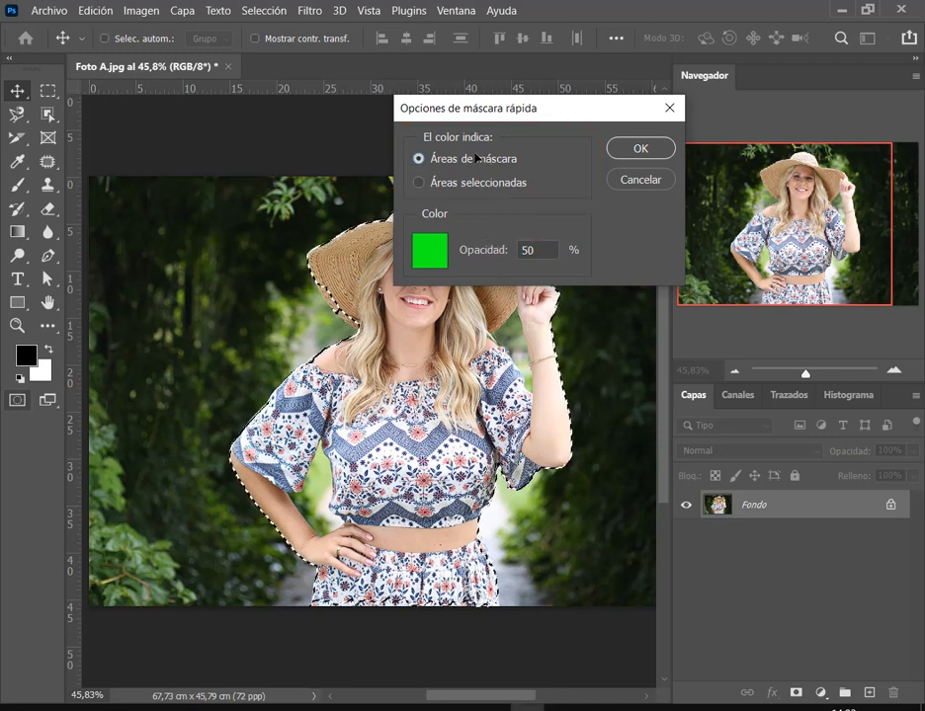
left_click(647, 151)
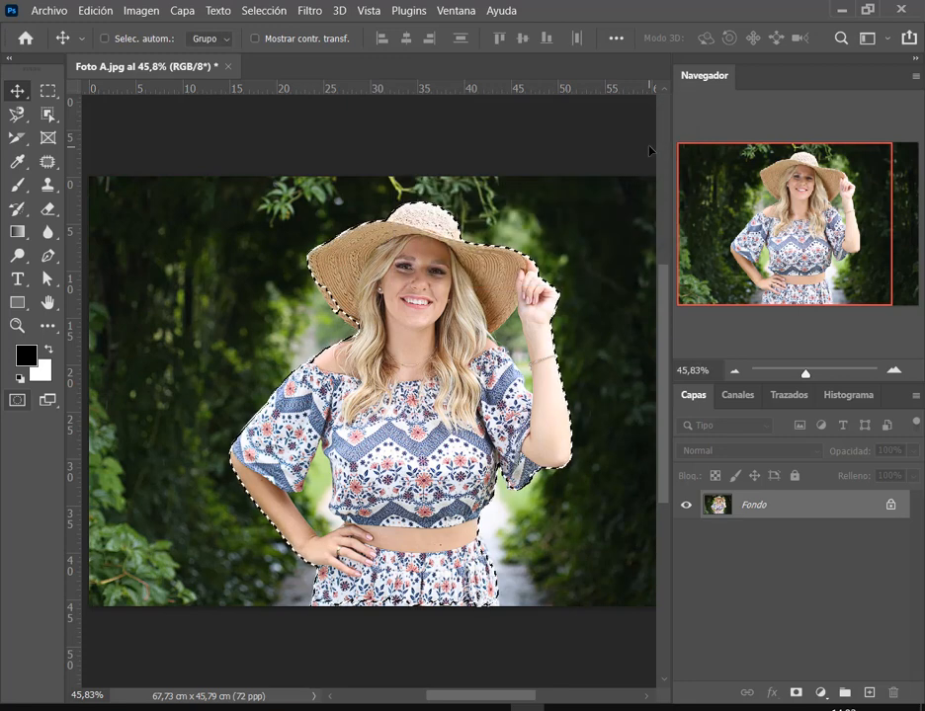
left_click(17, 400)
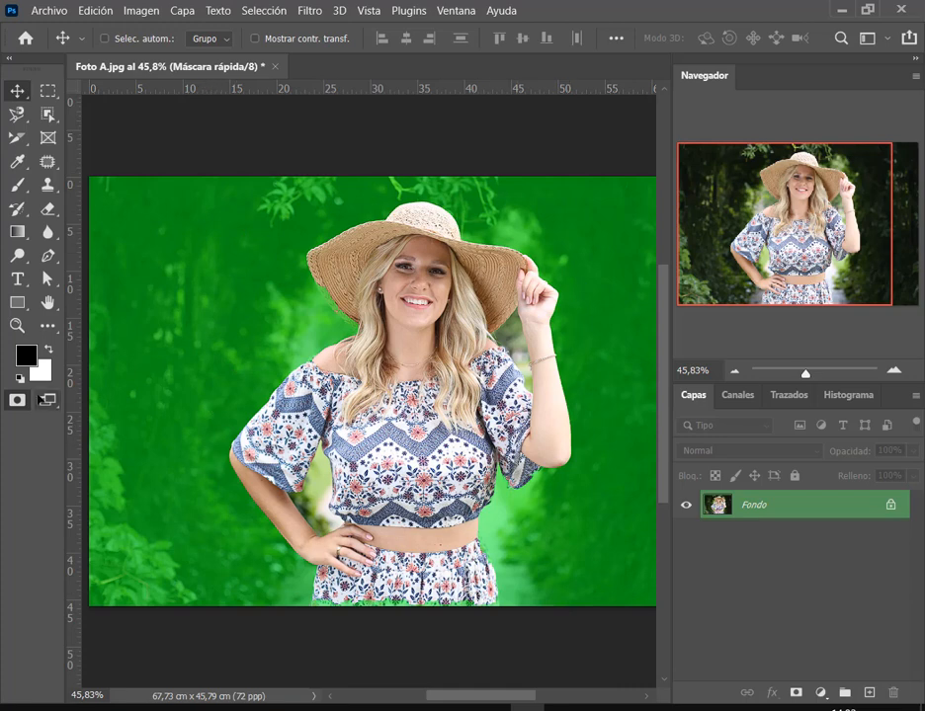
Leave Quick Mask mode and set its colour to indicate Áreas seleccionadas in the Quick Mask options.
double_click(17, 399)
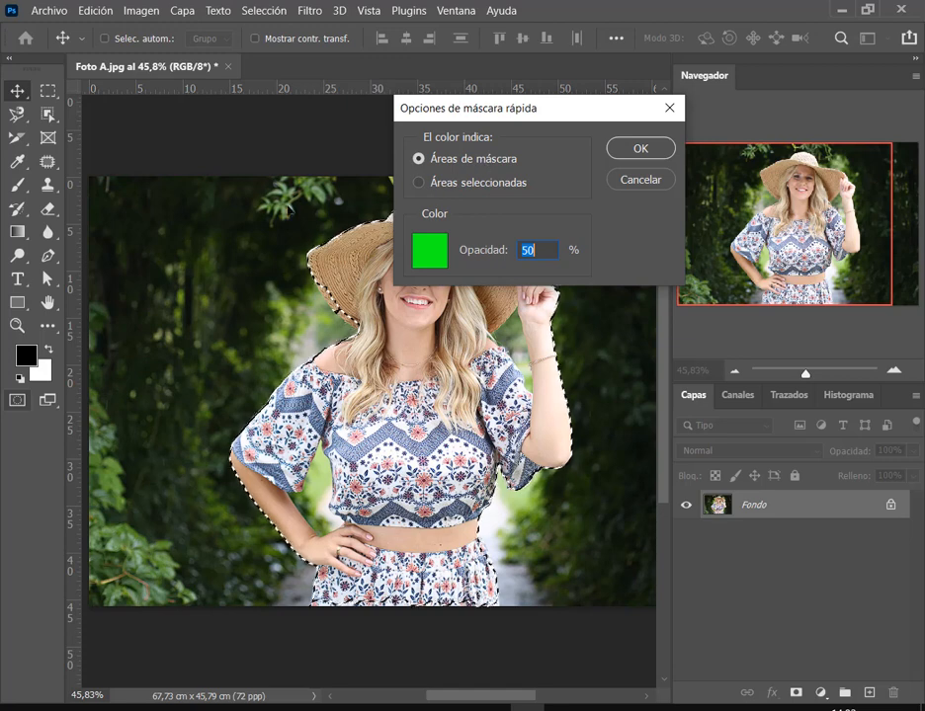
left_click(421, 183)
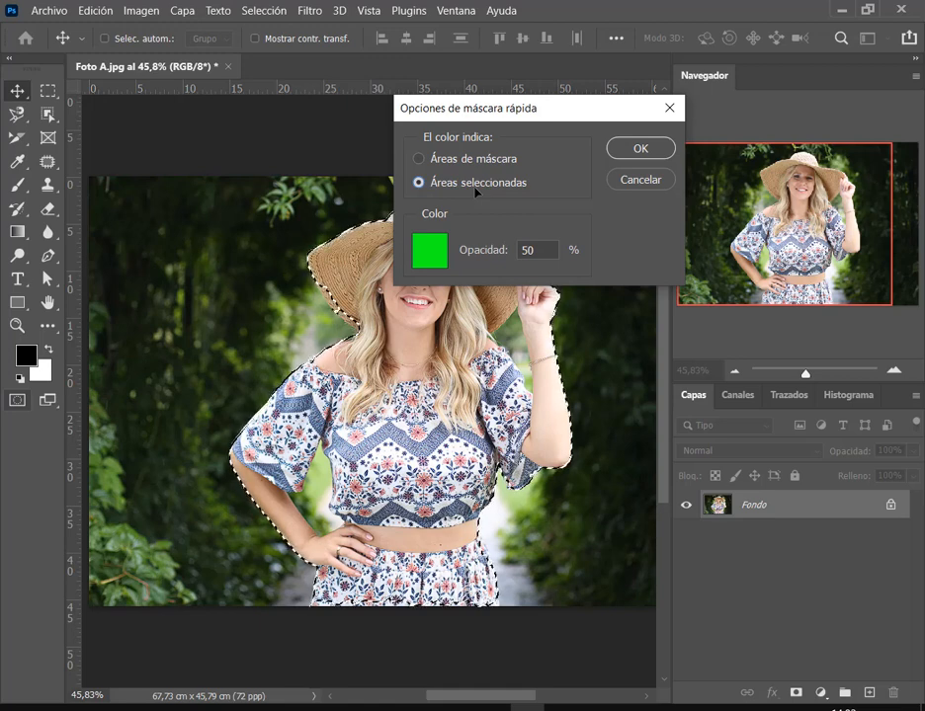
left_click(481, 160)
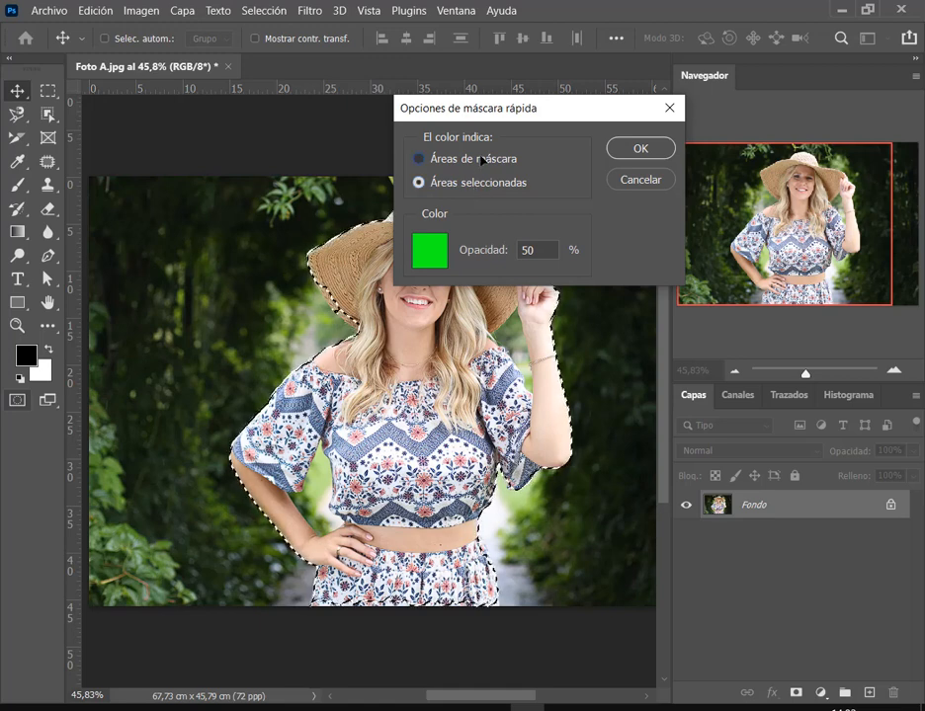
left_click(486, 187)
left_click(490, 165)
left_click(494, 182)
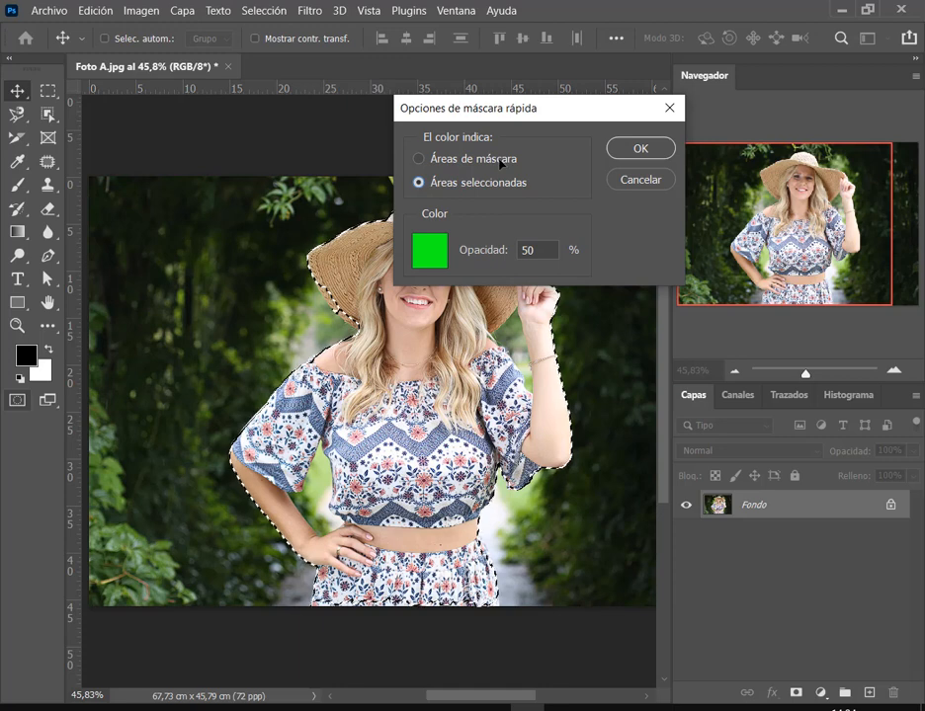
left_click(494, 160)
left_click(512, 183)
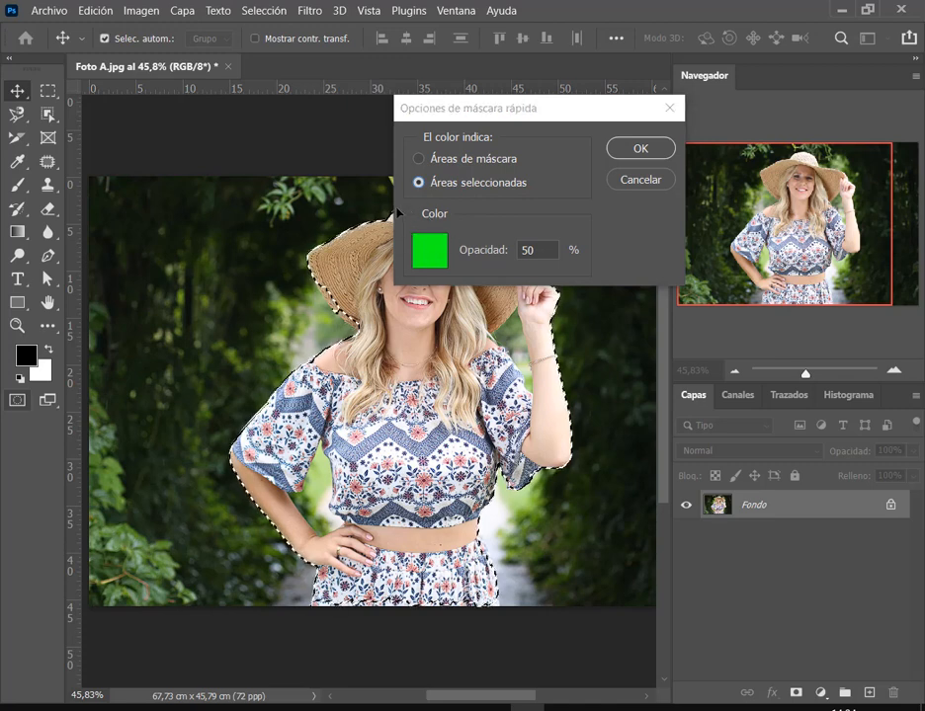
Change the Quick Mask colour to magenta f900df and display the woman's selection in Quick Mask mode.
left_click(438, 259)
left_click_drag(554, 116, 381, 312)
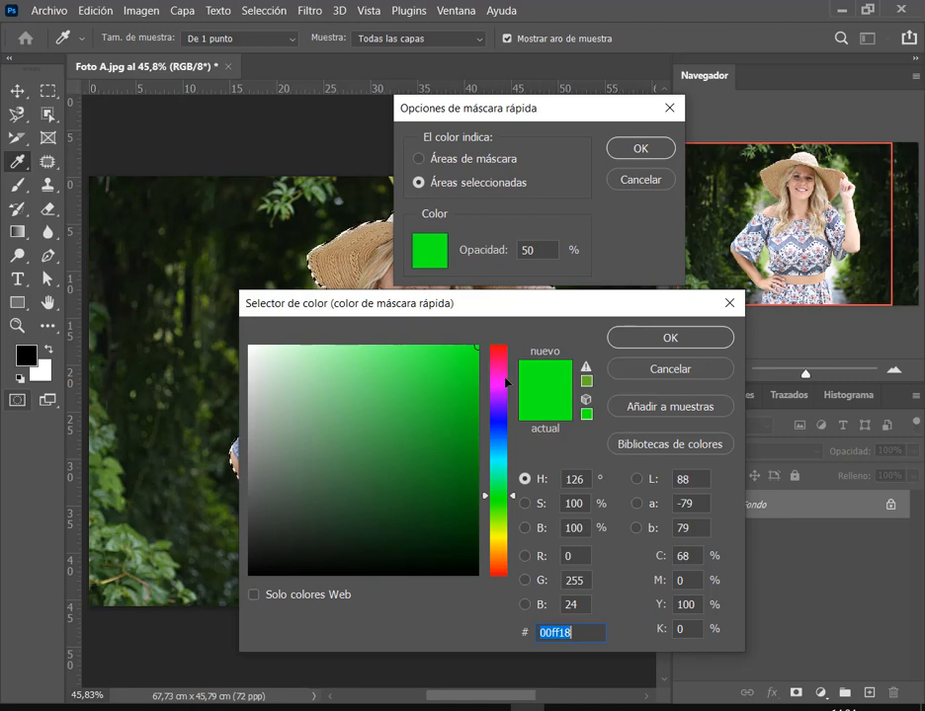
key("ctrl+v")
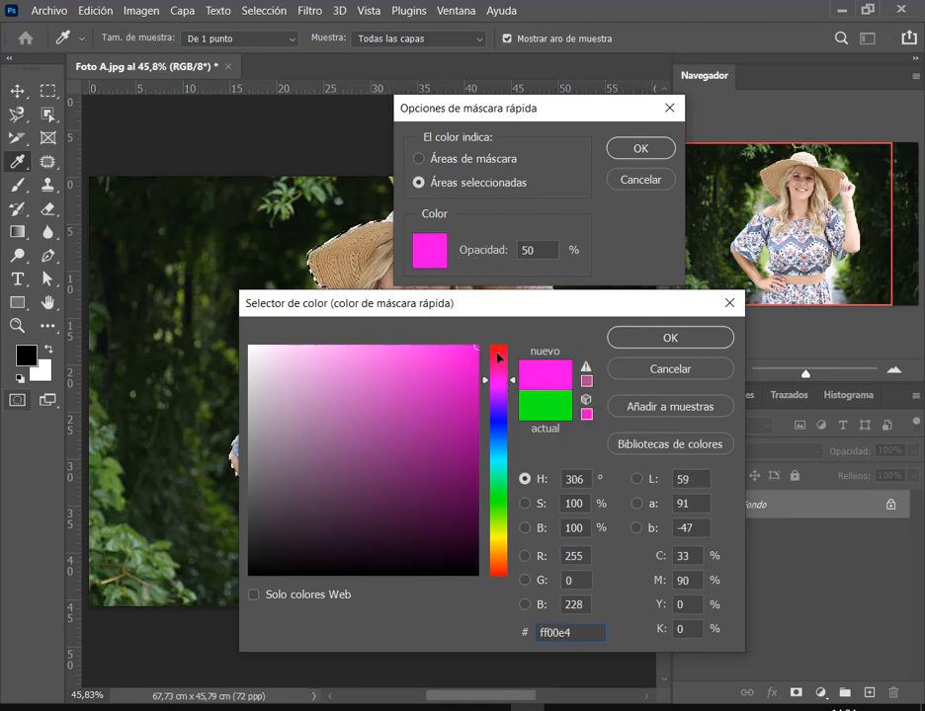
left_click_drag(471, 350, 488, 349)
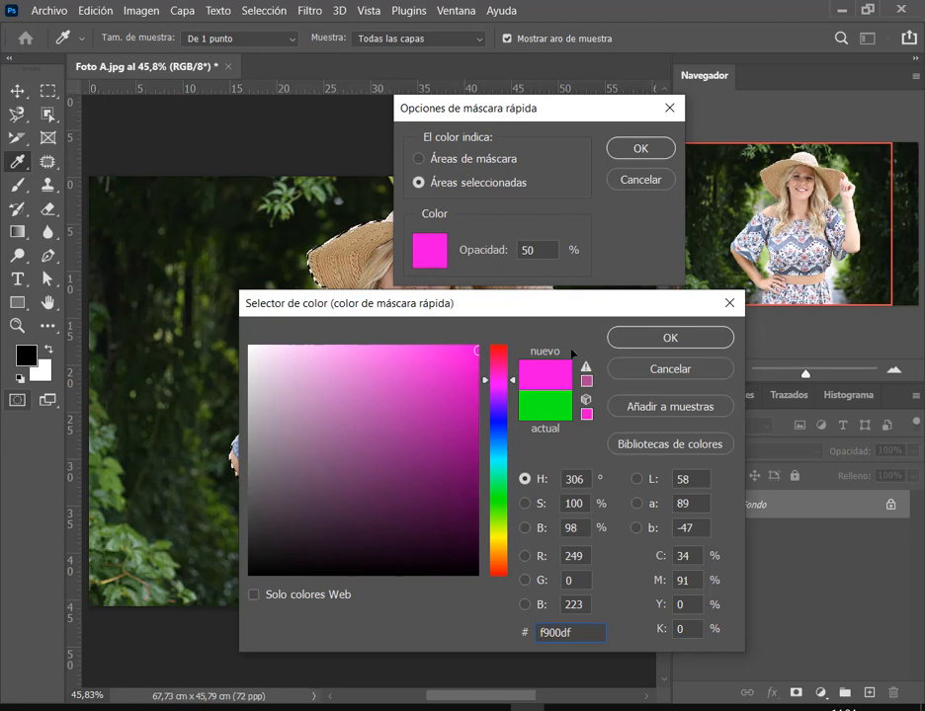
left_click(689, 341)
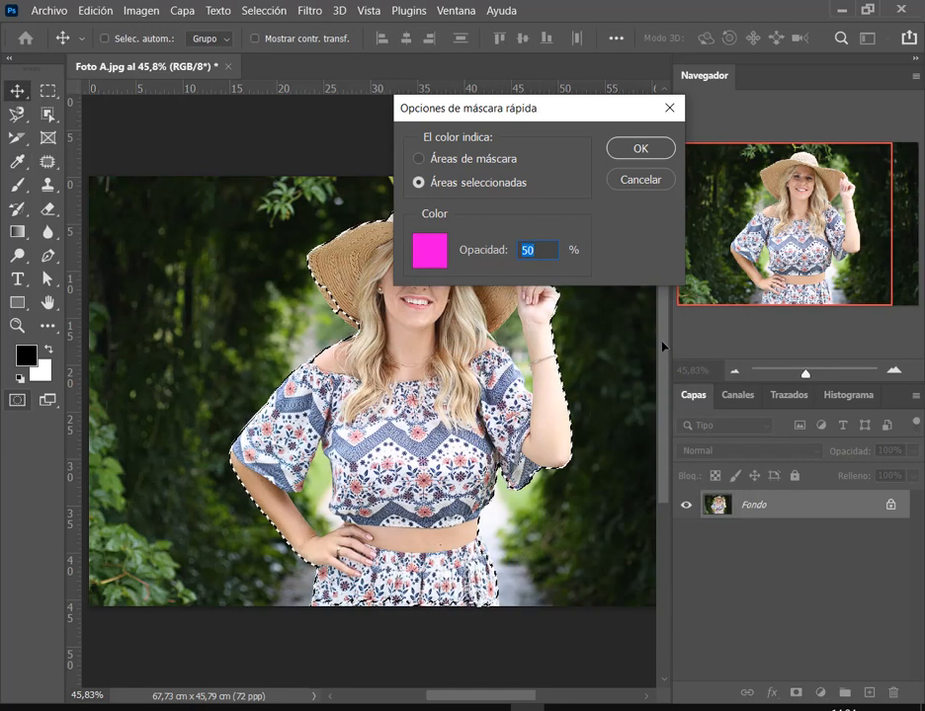
left_click(643, 150)
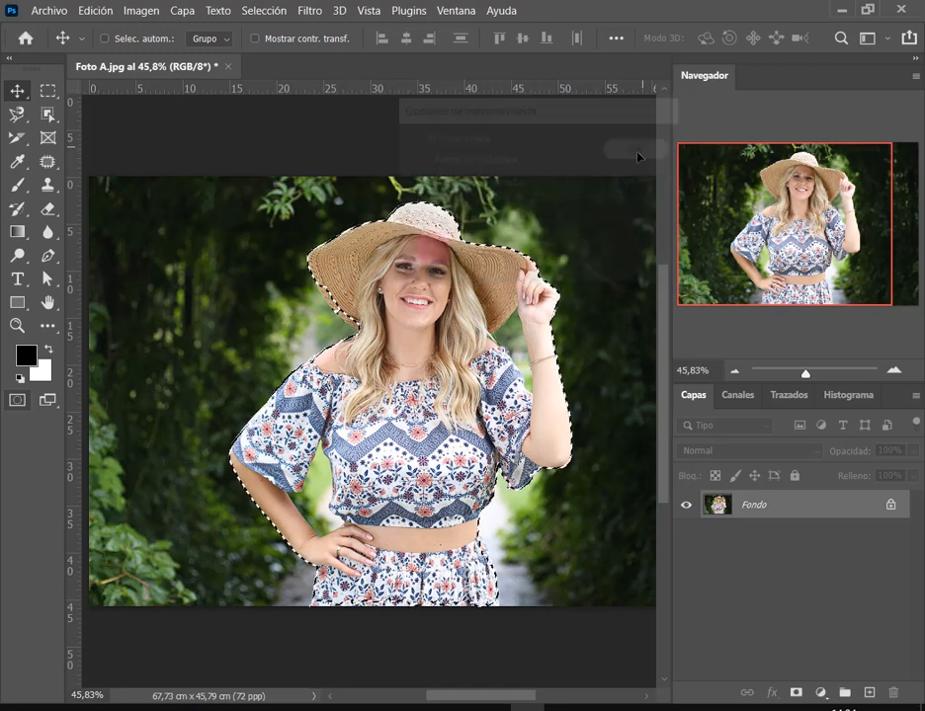
left_click(18, 400)
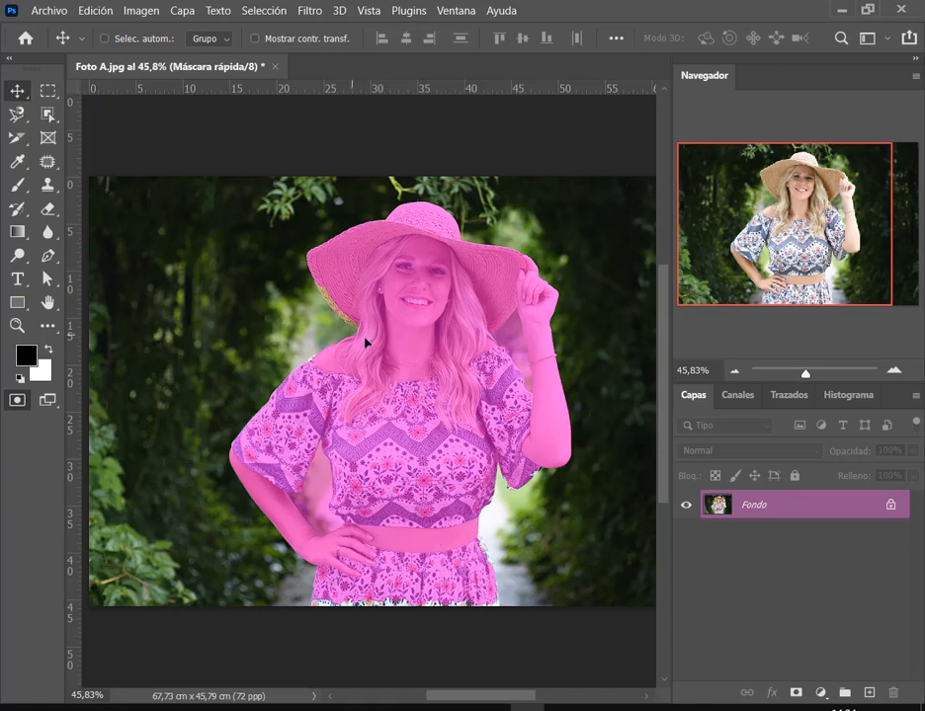
Admit the waiting participant to the Google Meet call, check the call chat, and return to Photoshop.
mouse_move(219, 707)
left_click(145, 656)
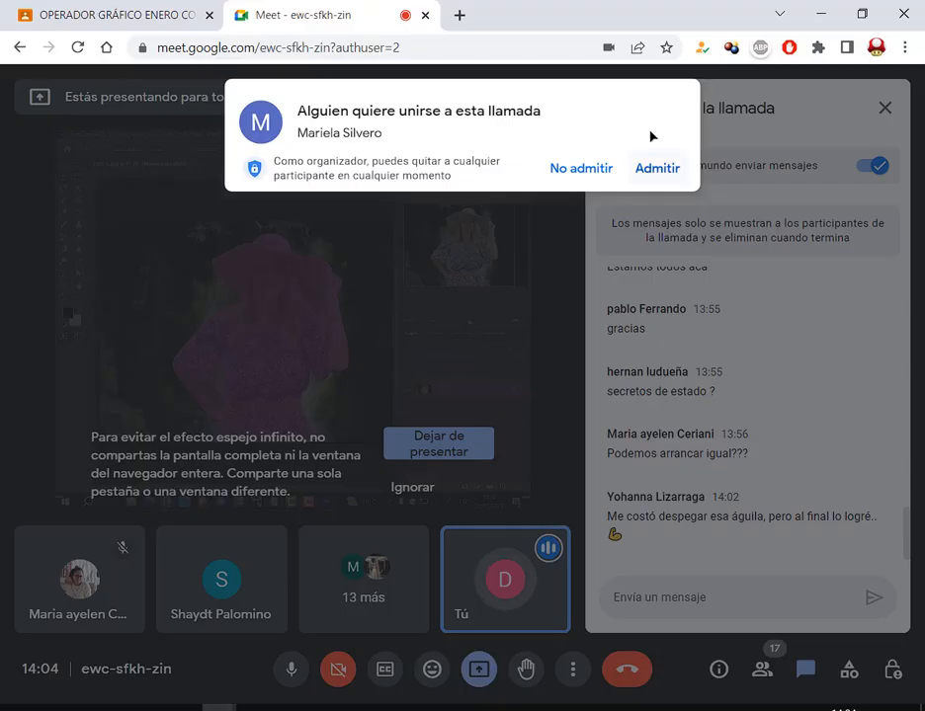
left_click(658, 166)
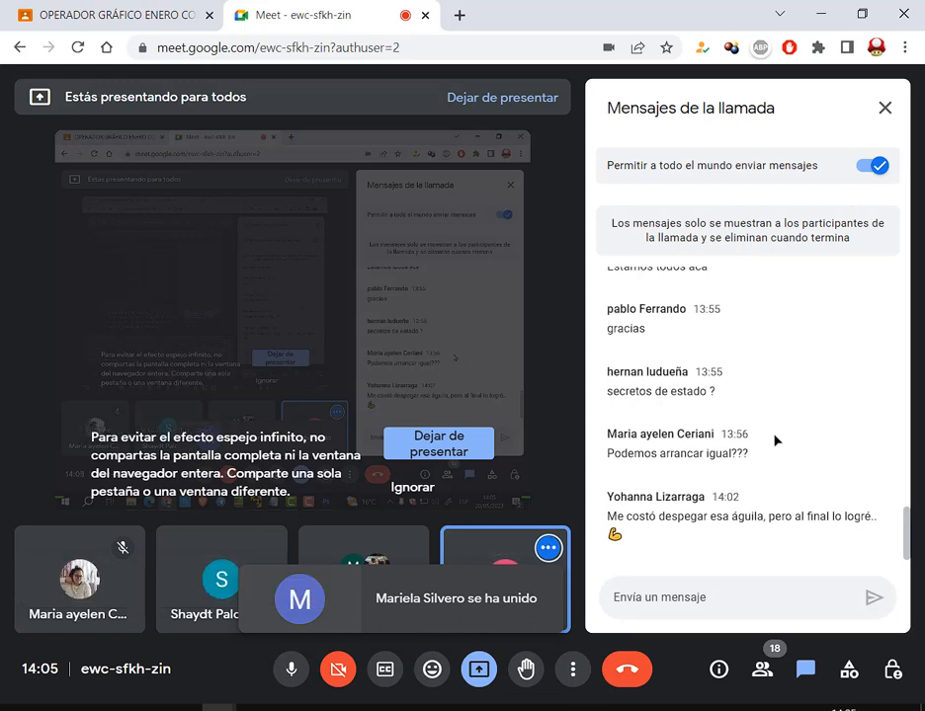
left_click(526, 708)
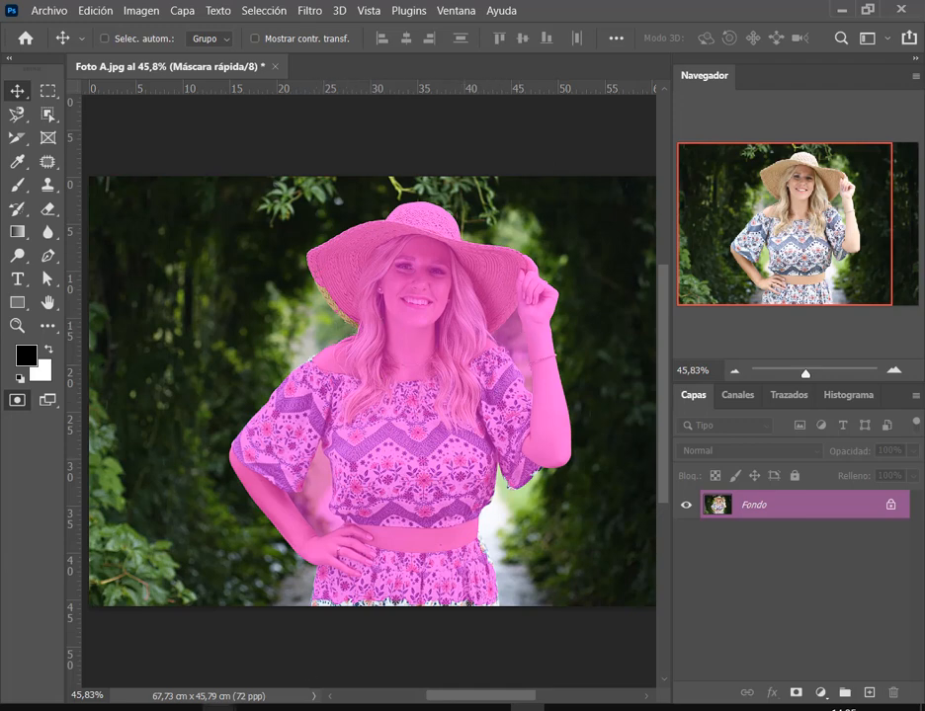
left_click(220, 708)
left_click(150, 657)
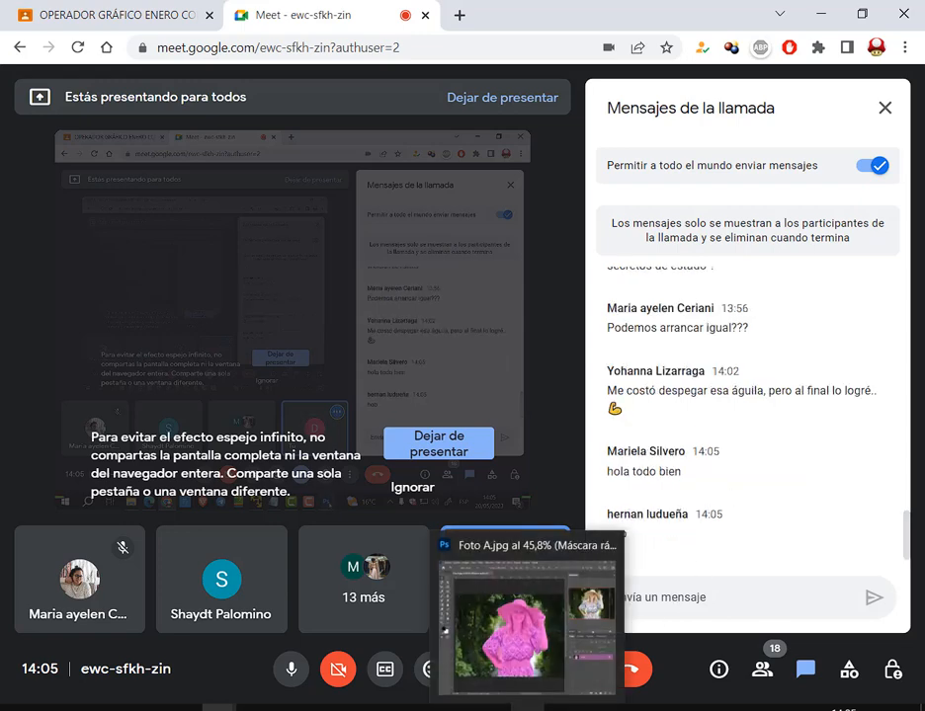
left_click(528, 707)
Switch Quick Mask mode off and on repeatedly to compare the selection outline with the magenta overlay on the woman.
left_click(12, 406)
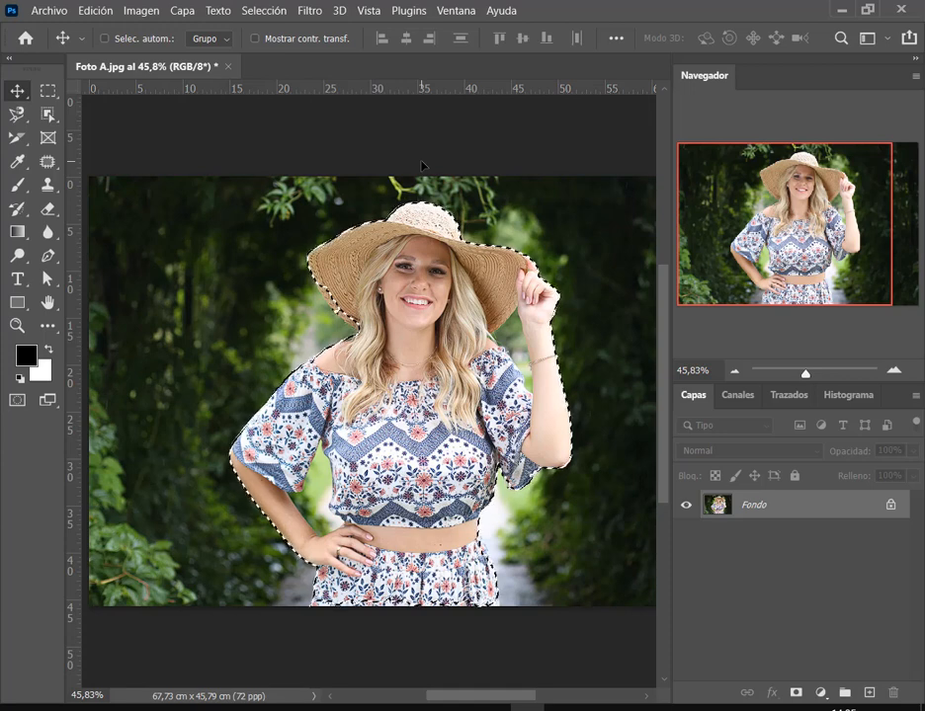
key("q")
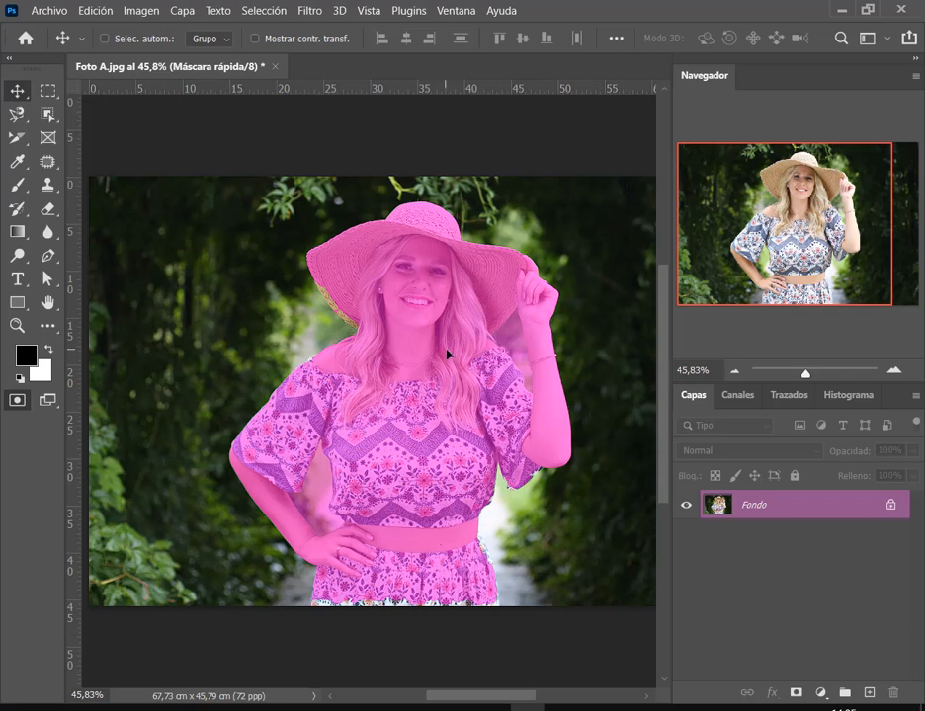
key("q")
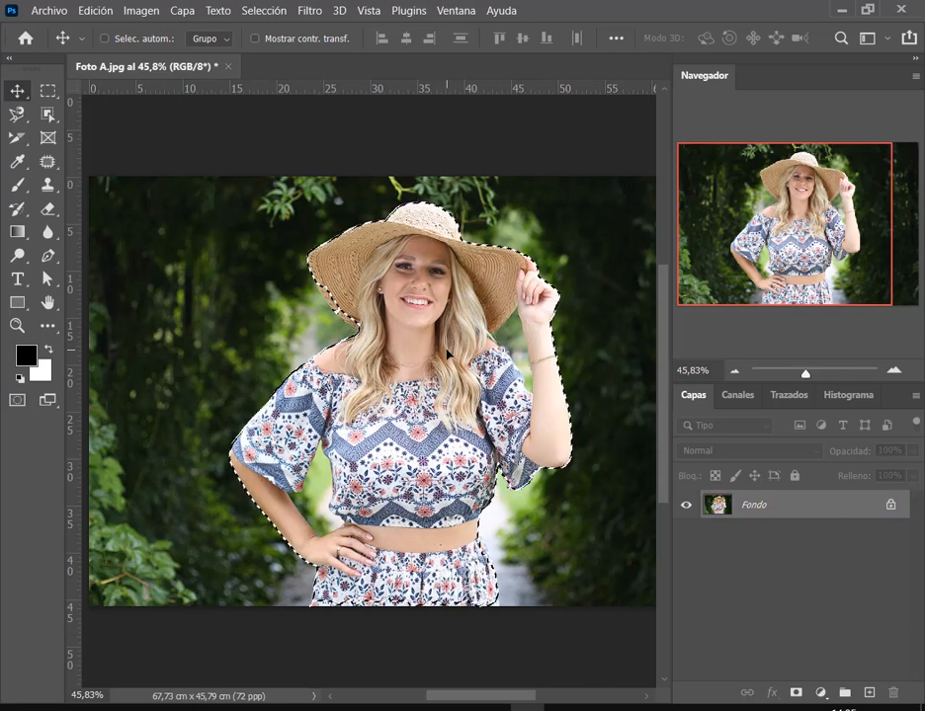
key("q")
key("q")
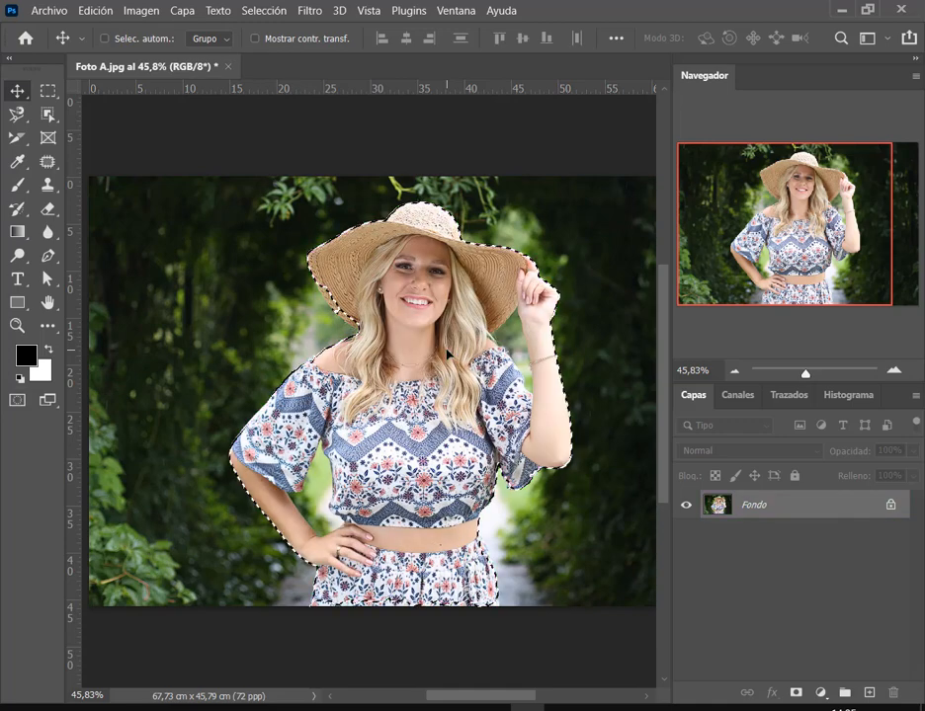
key("q")
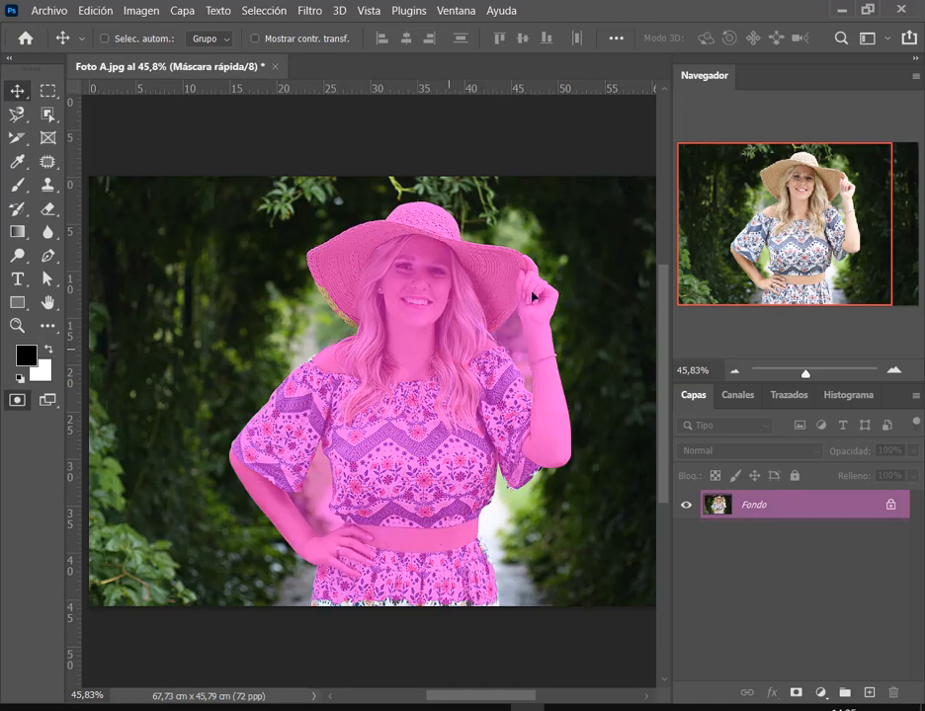
key("q")
key("q")
key("q")
key("q")
Check the Google Meet chat for new questions and return to Photoshop.
mouse_move(219, 708)
left_click(174, 652)
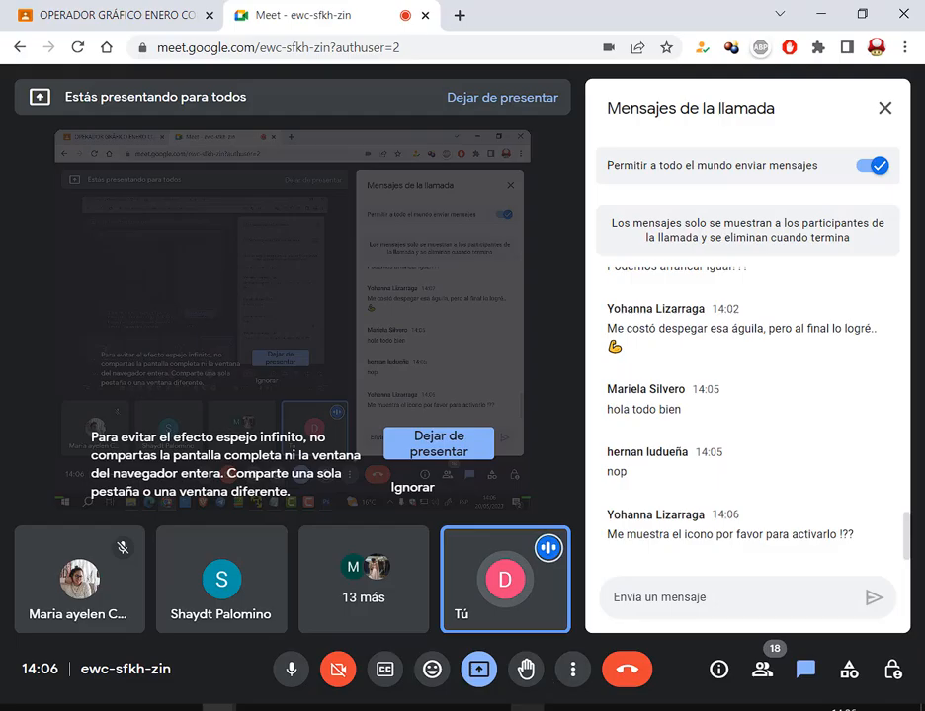
left_click(526, 708)
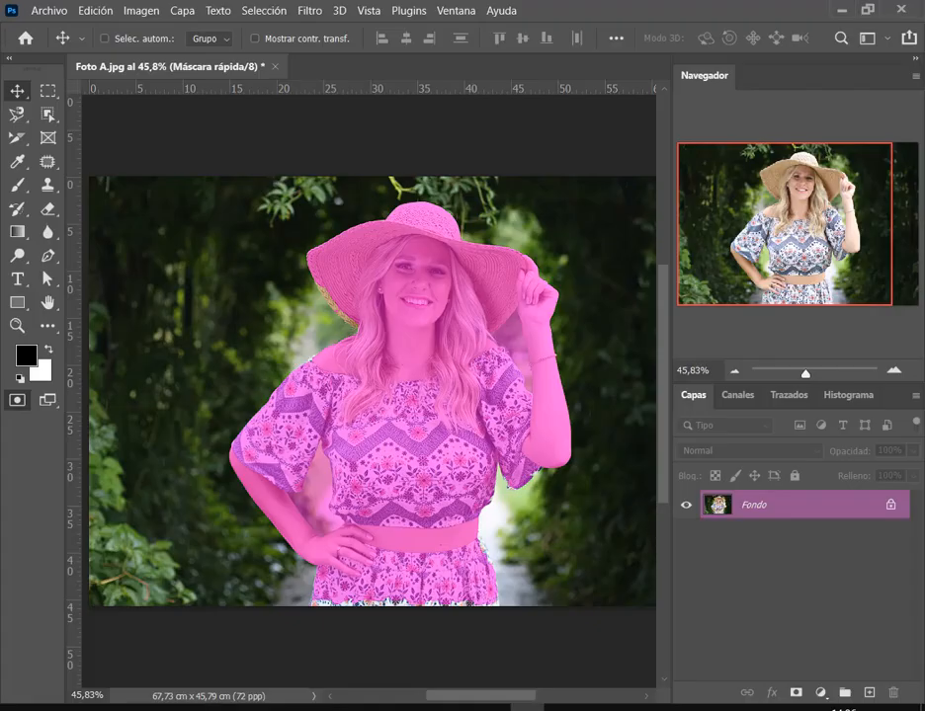
Collapse the toolbox back to a single column.
left_click(7, 61)
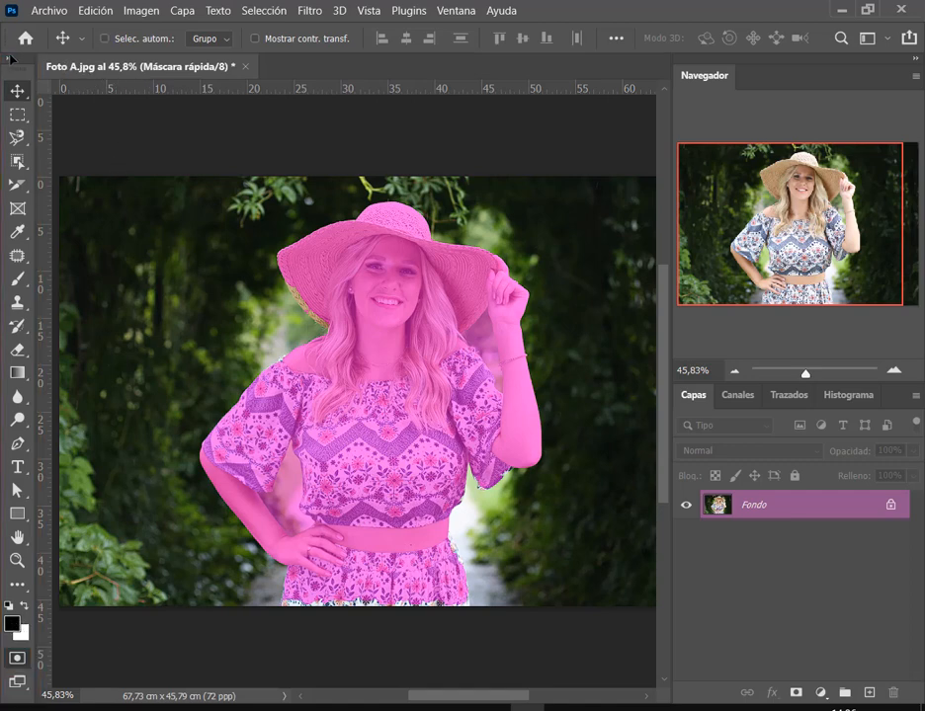
key("ctrl")
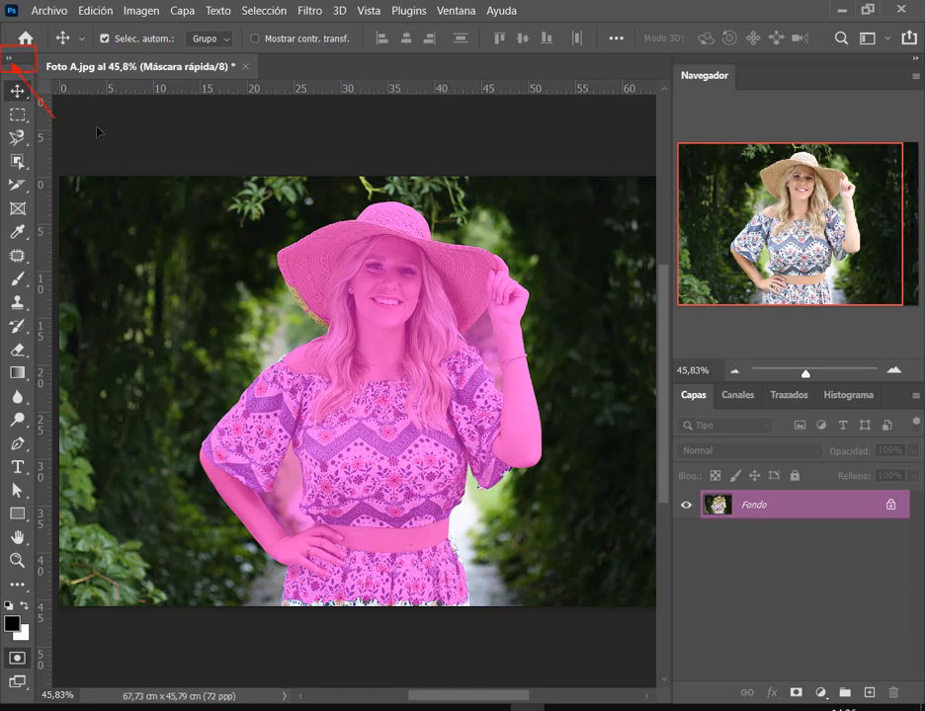
Expand the toolbox to two columns and turn off Quick Mask mode to show the woman's selection outline.
left_click(12, 59)
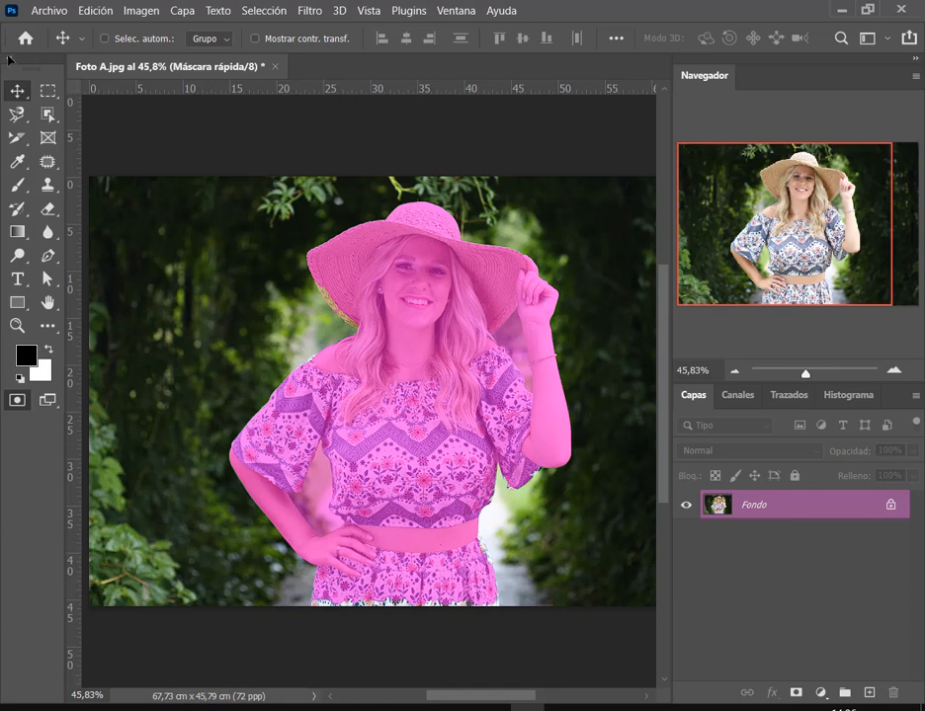
key("ctrl")
left_click(17, 399)
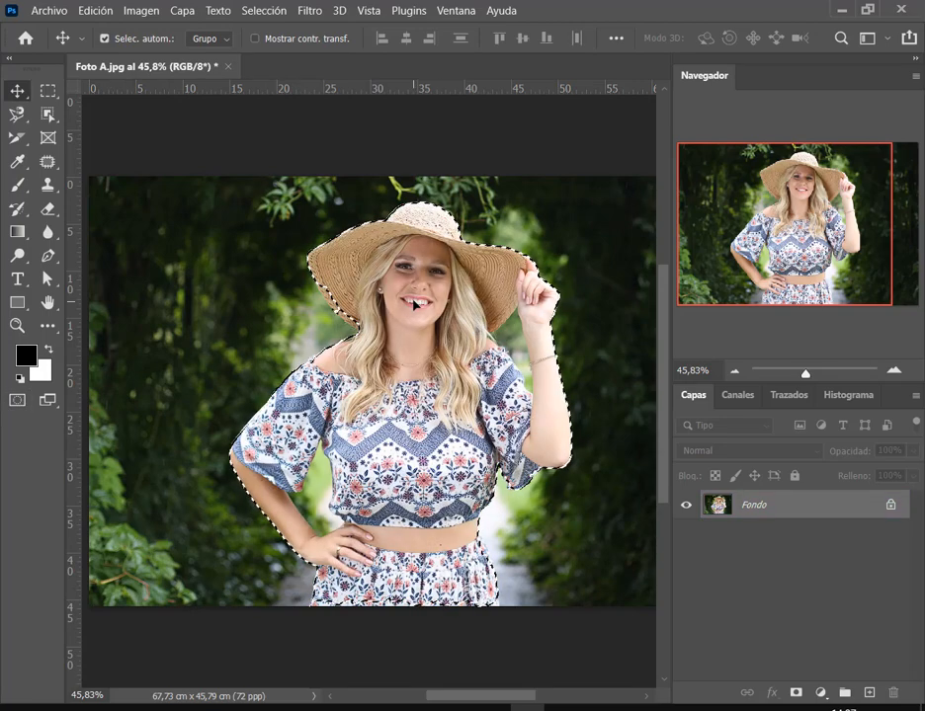
Deselect the woman and switch Quick Mask mode on and off with no active selection.
key("ctrl+f")
left_click(549, 33)
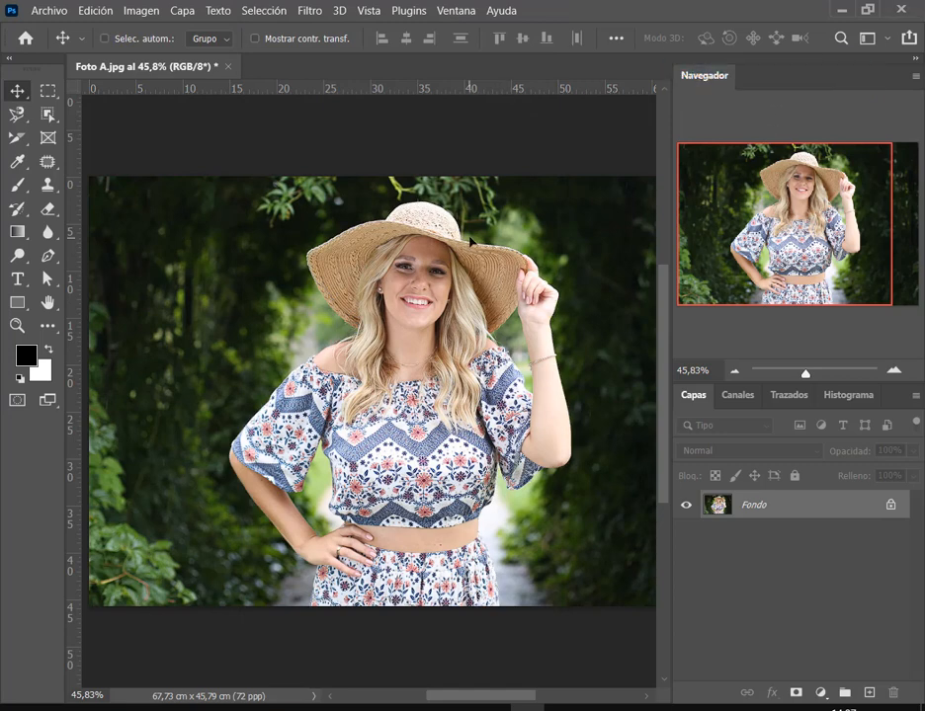
left_click(16, 401)
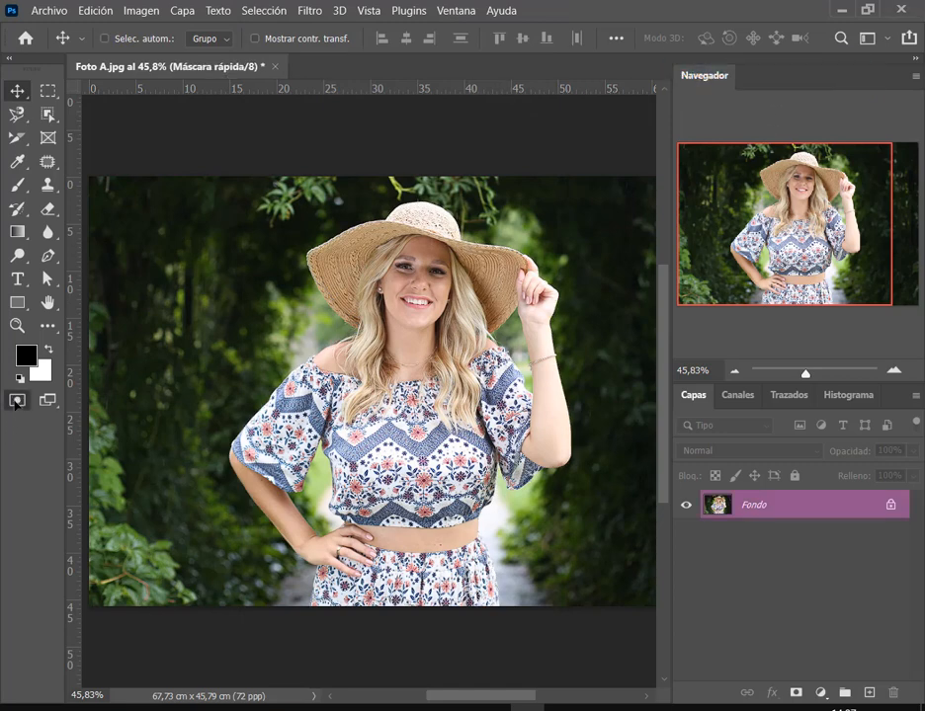
left_click(16, 401)
left_click(16, 401)
key("q")
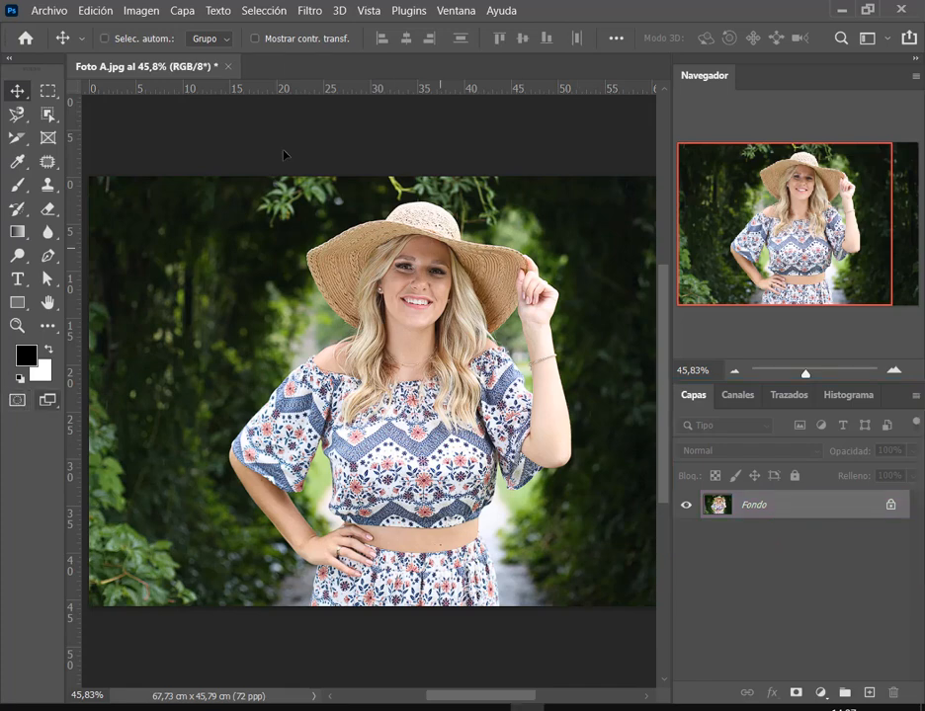
Restore the selection around the woman and toggle Quick Mask mode to compare the overlay with the selection outline.
left_click(263, 10)
left_click(326, 359)
key("q")
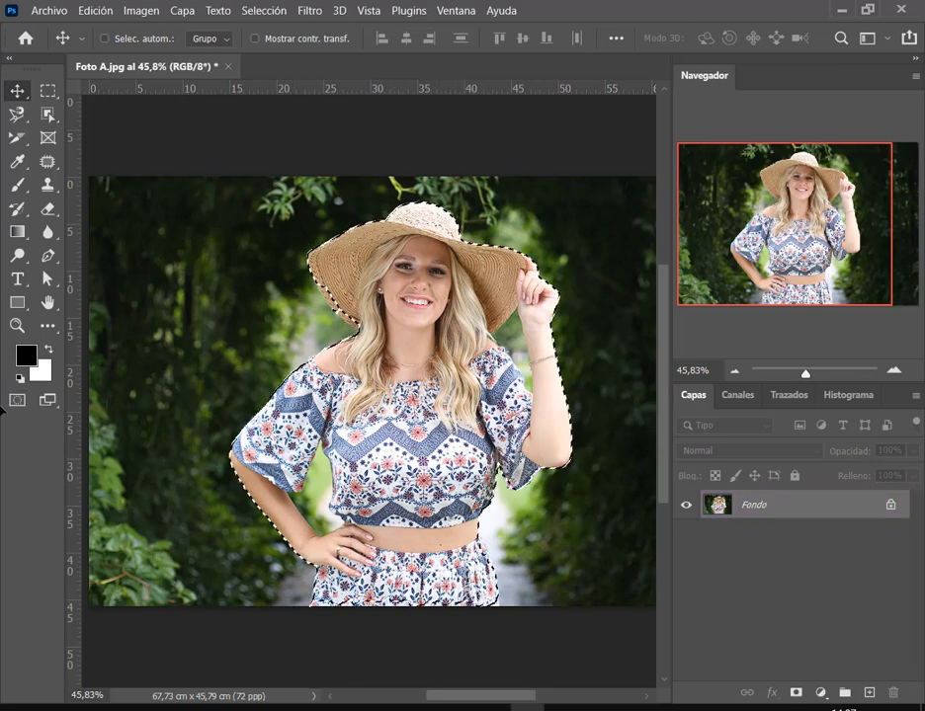
key("q")
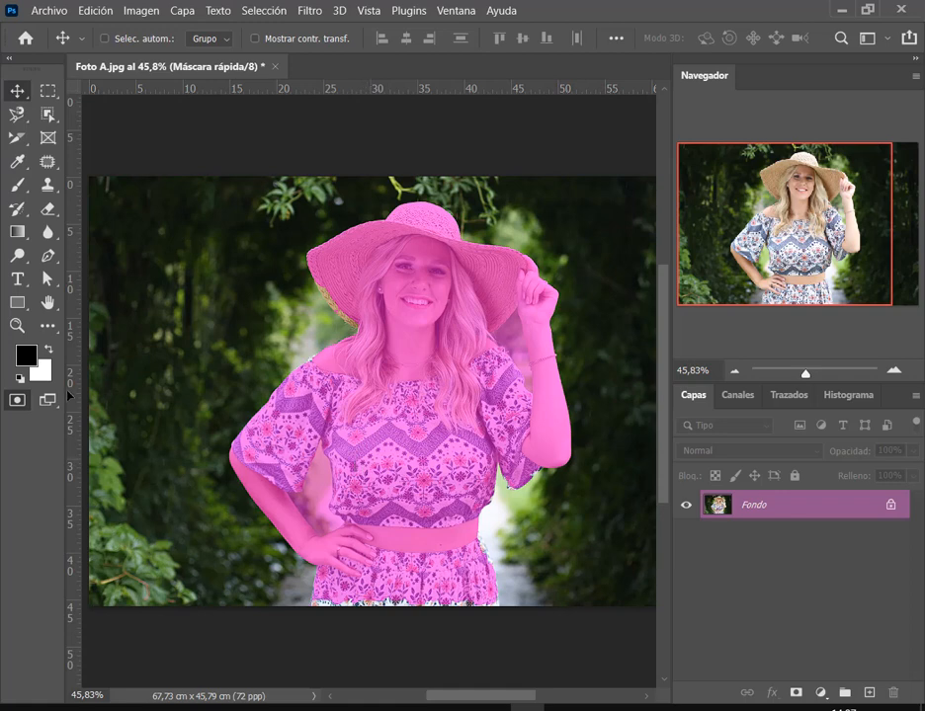
key("q")
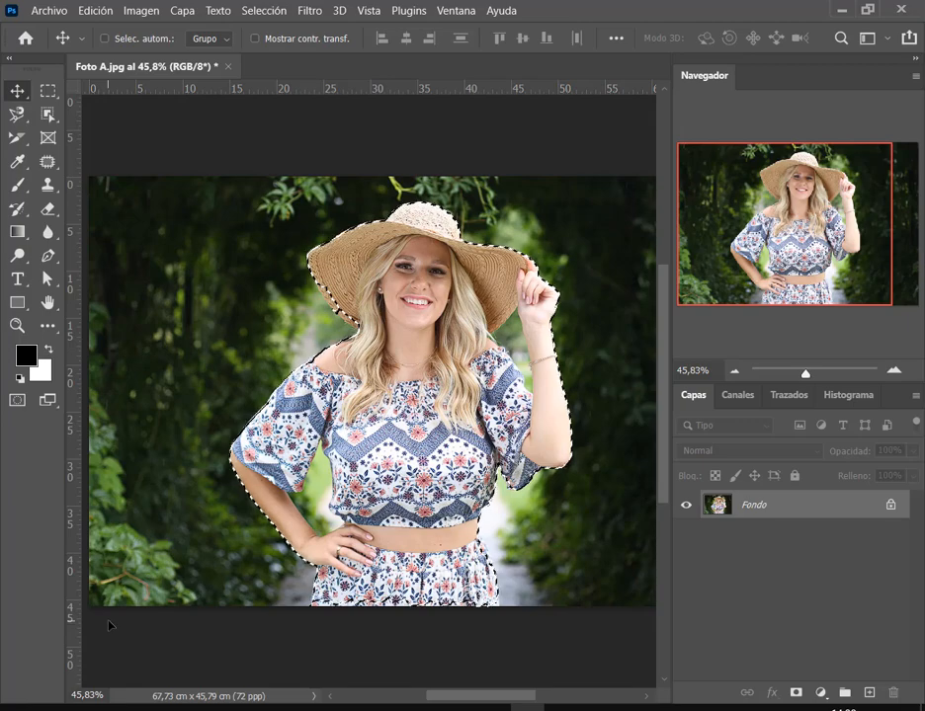
Read the Google Meet chat, admit the two waiting participants to the call, and return to Photoshop.
mouse_move(217, 709)
left_click(158, 632)
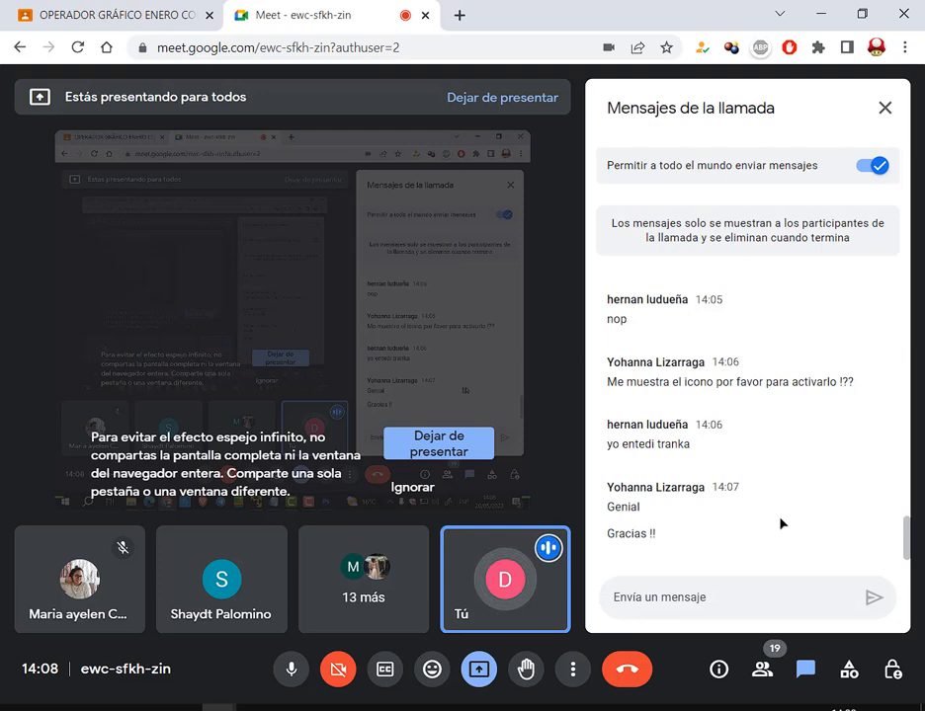
left_click(527, 708)
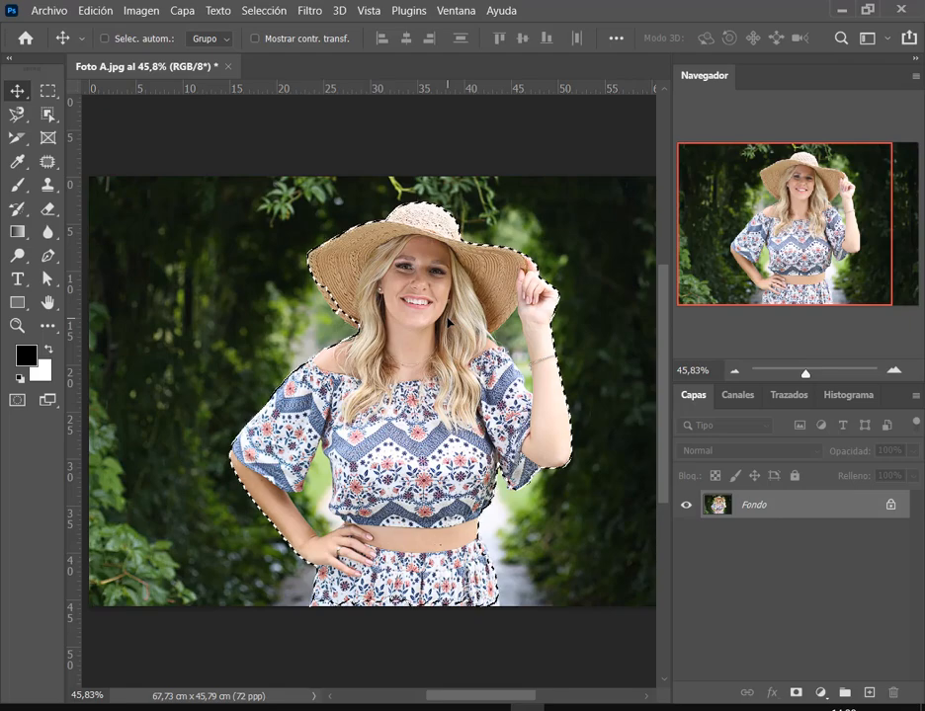
key("alt+Tab")
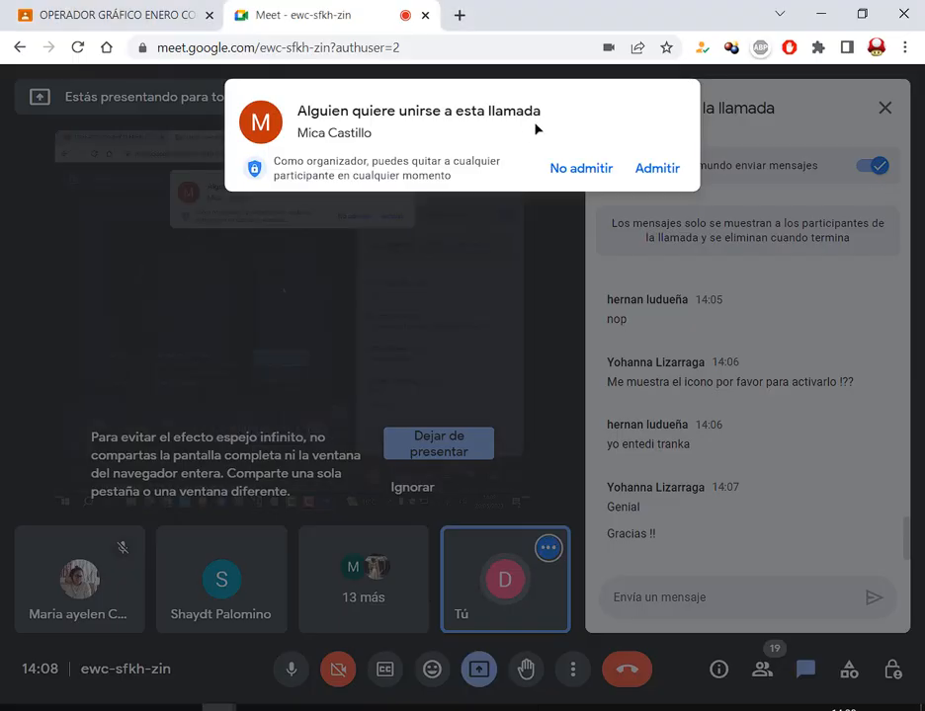
left_click(660, 174)
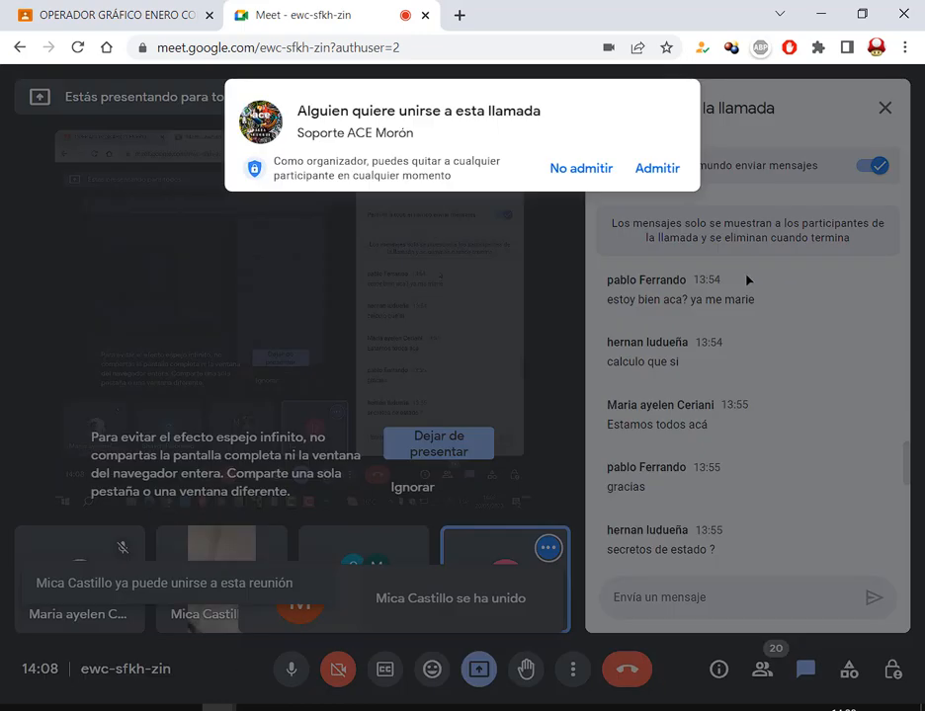
left_click(675, 165)
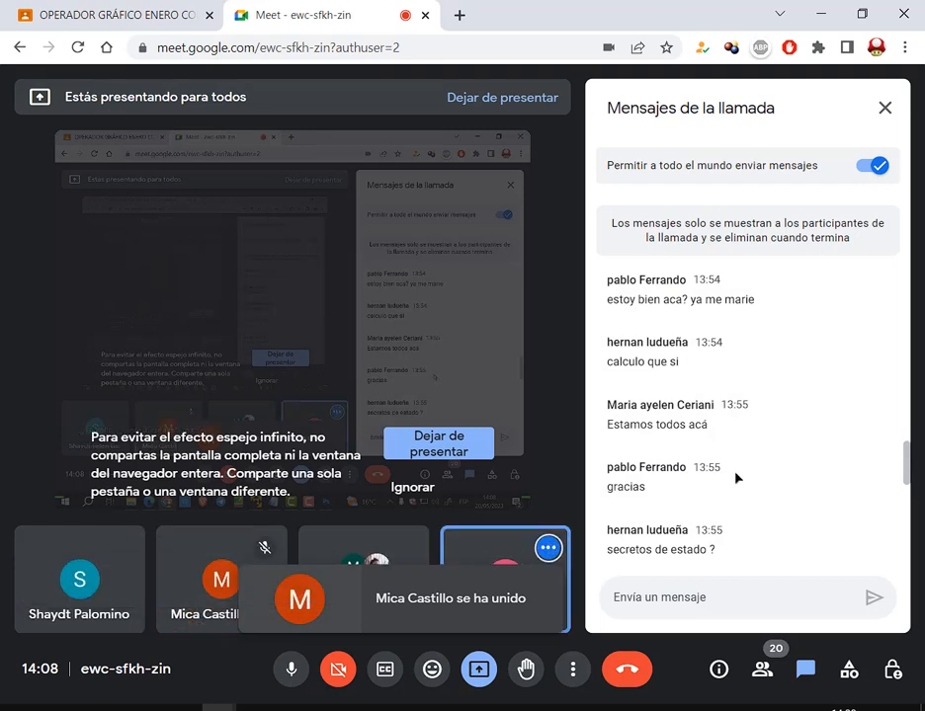
key("alt+Tab")
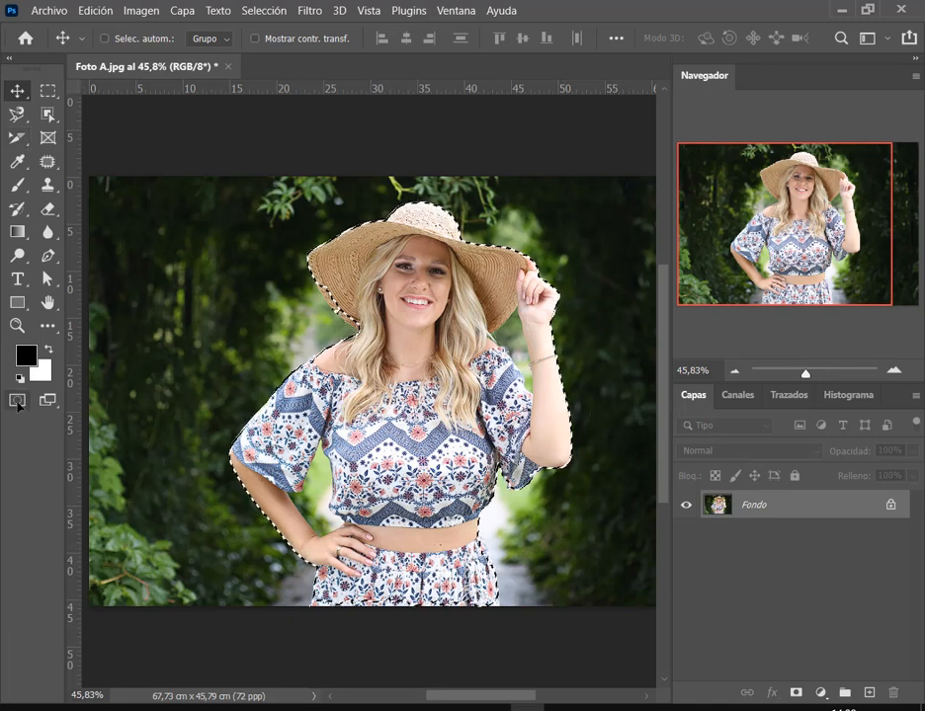
Turn on Quick Mask mode and inspect the overlay's edges along the hat brim, the shoulder and both arms.
key("q")
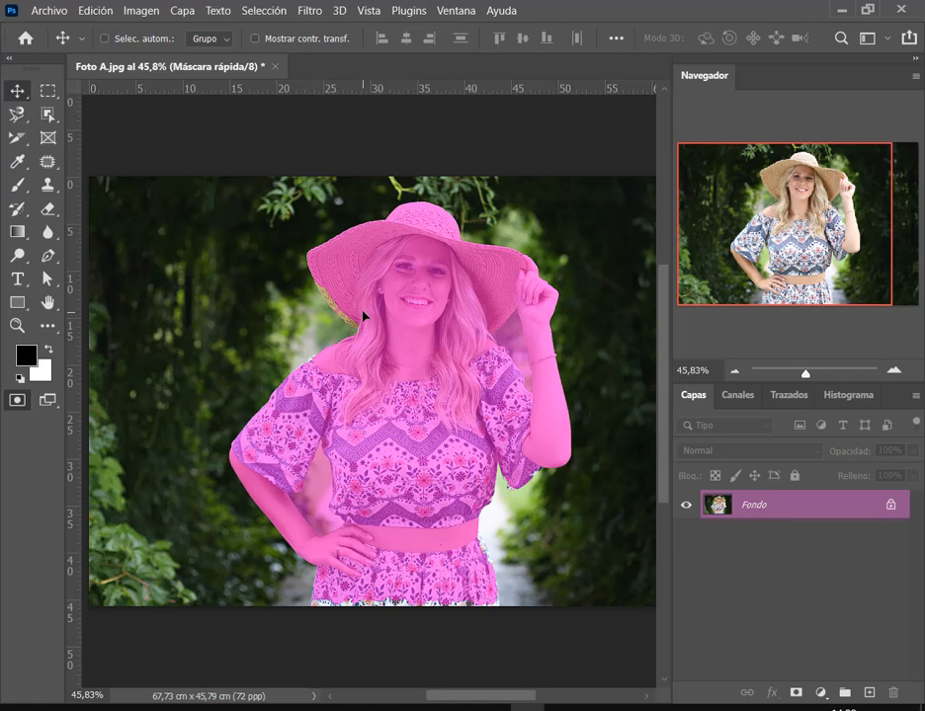
scroll(364, 342, "up", 3)
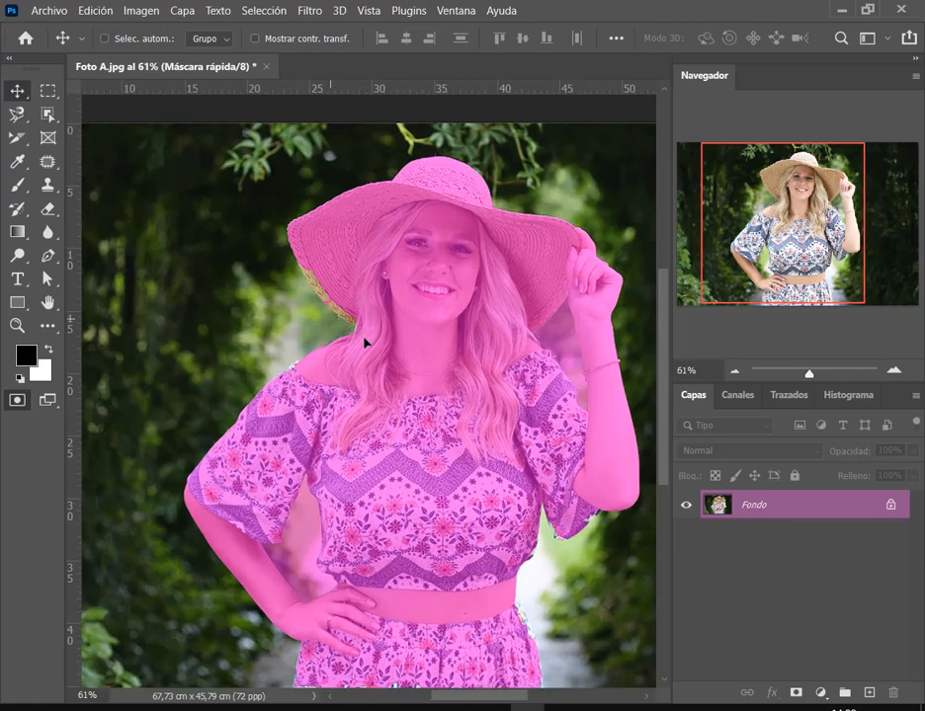
scroll(363, 343, "up", 1)
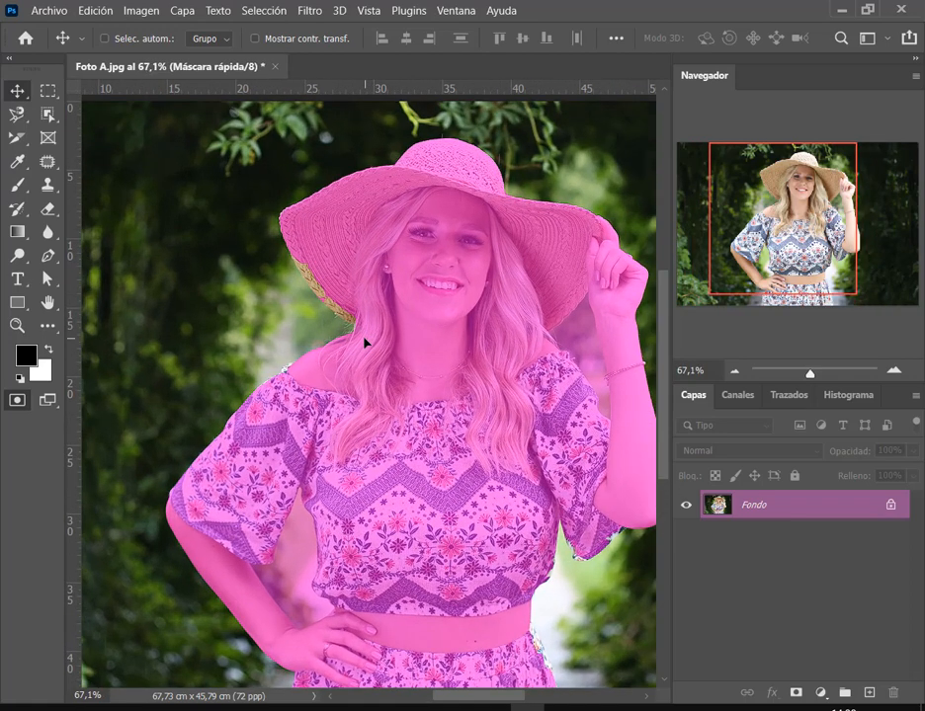
key("ctrl+1")
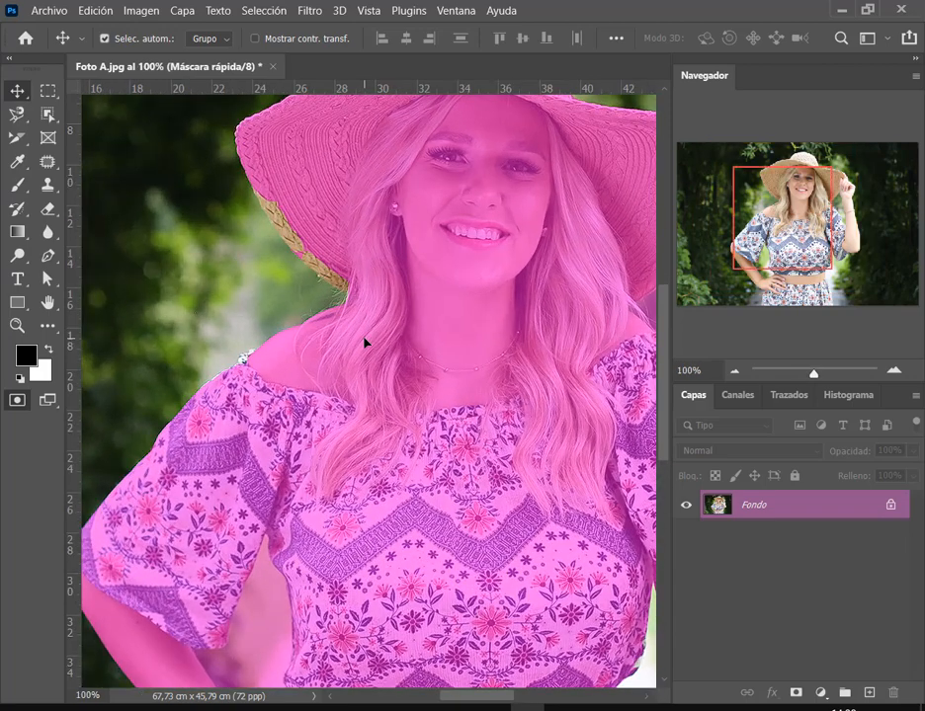
key("ctrl+minus")
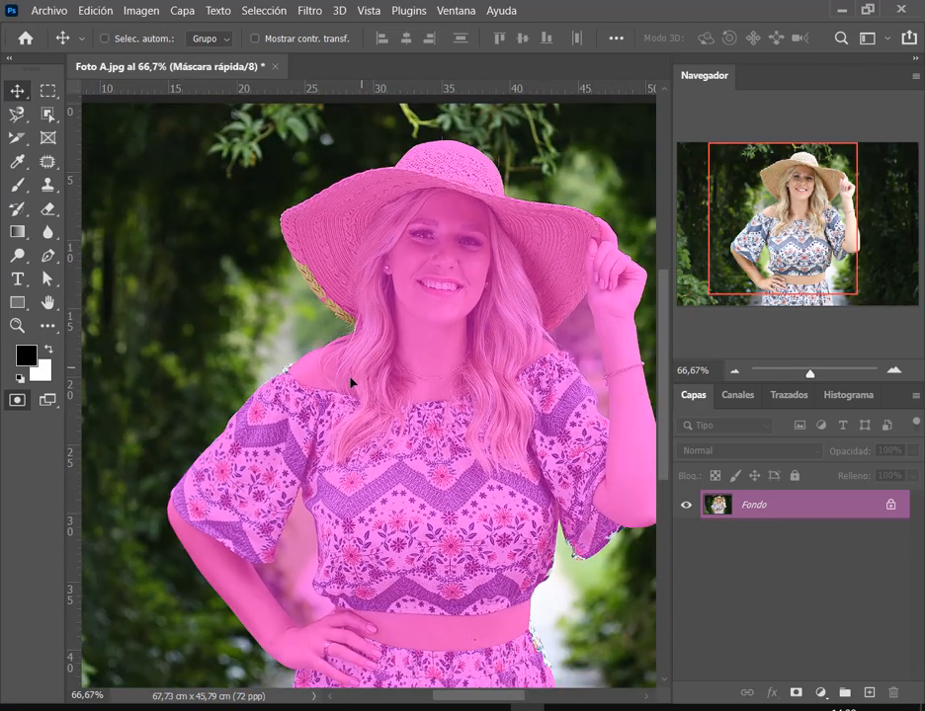
scroll(317, 292, "up", 7)
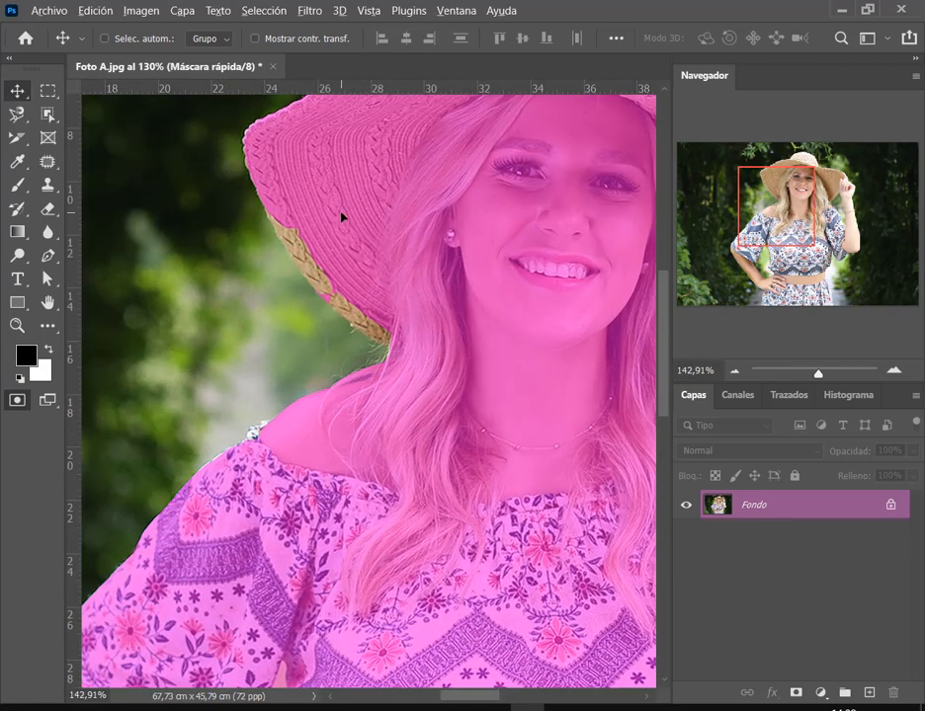
scroll(341, 212, "up", 1)
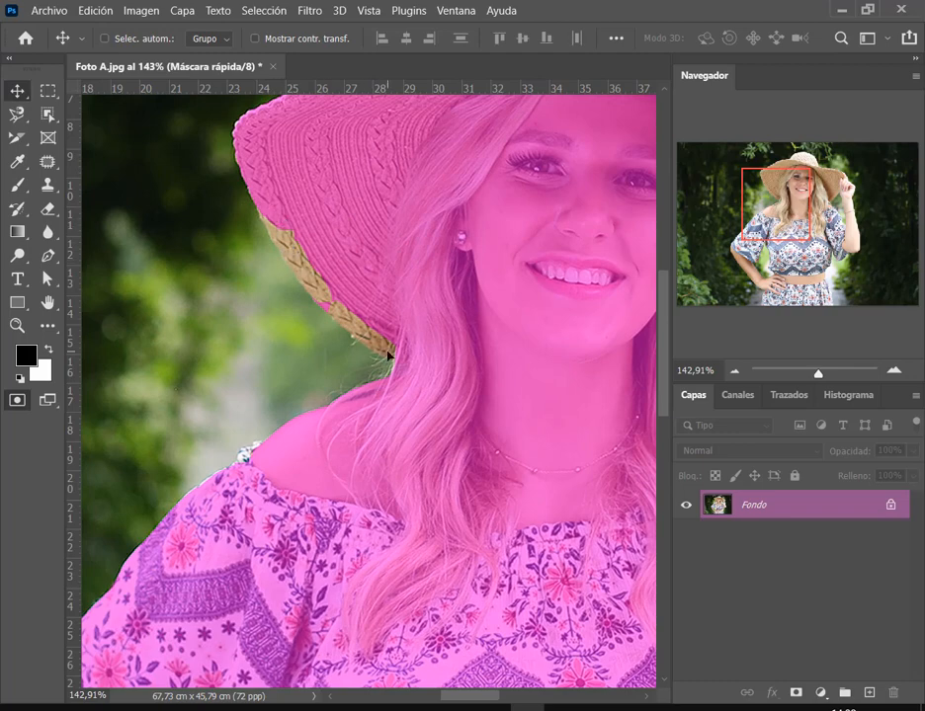
left_click_drag(765, 211, 731, 319)
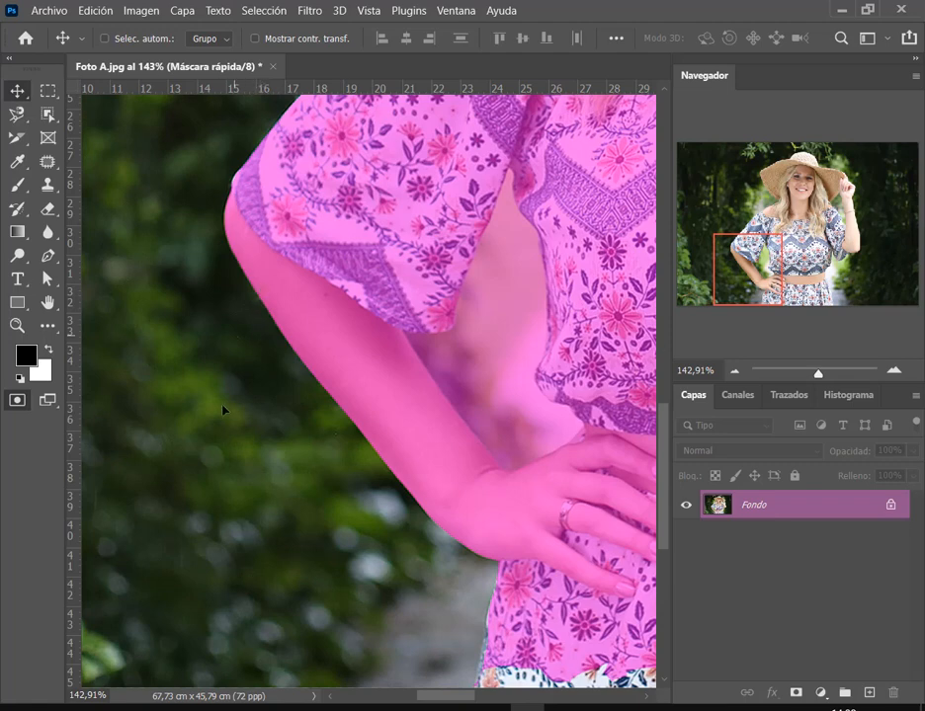
key("ctrl")
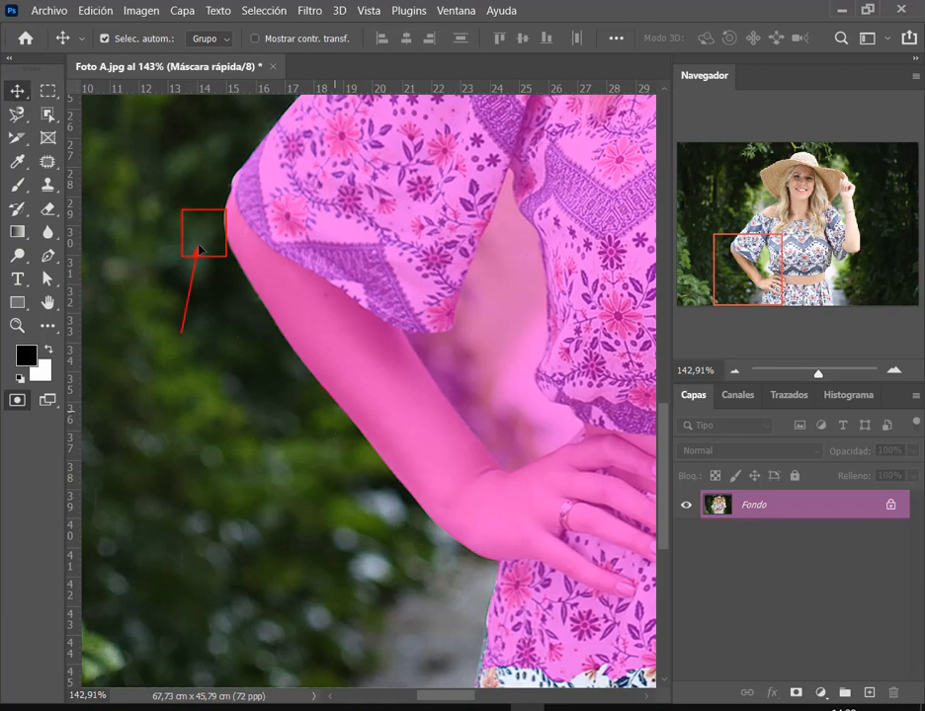
left_click_drag(740, 268, 822, 230)
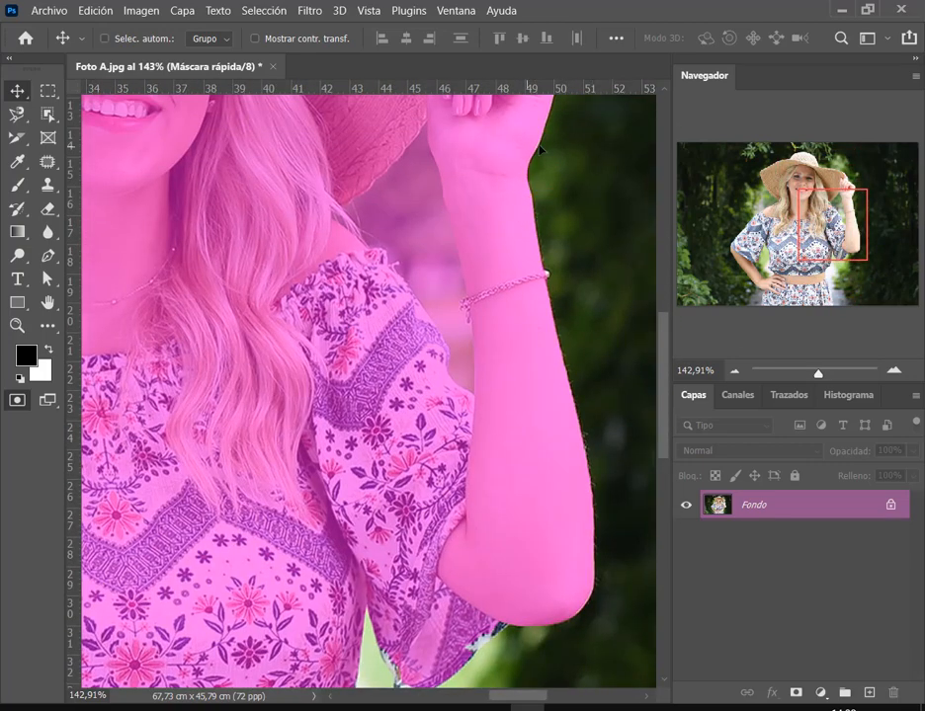
left_click_drag(825, 247, 780, 202)
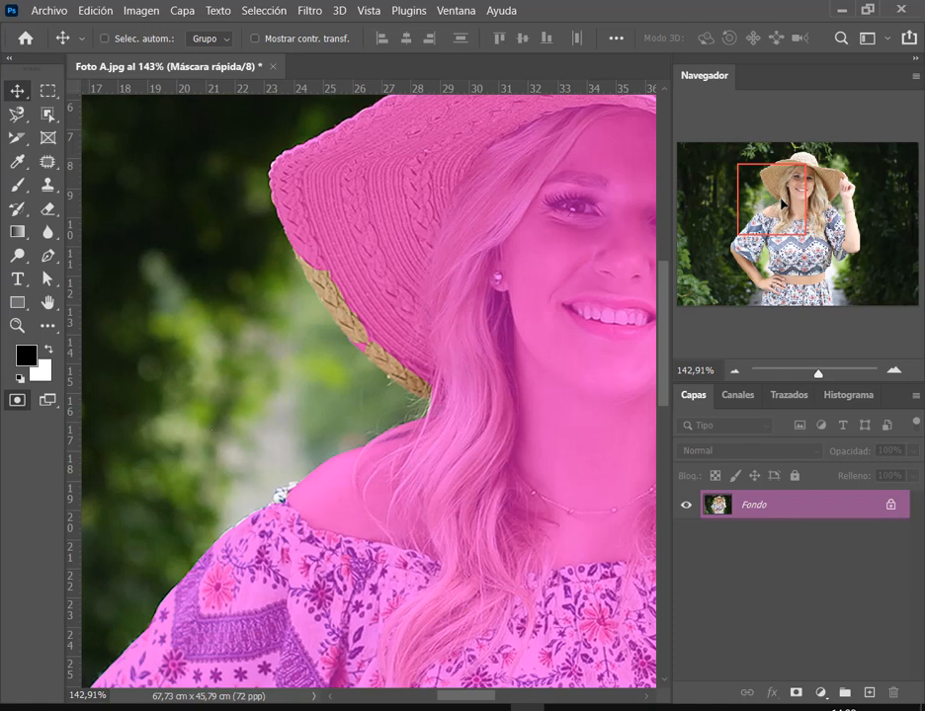
Clear the workspace by closing the Navigator panel and the Layers panel group and collapsing the toolbox to a single column.
left_click(916, 62)
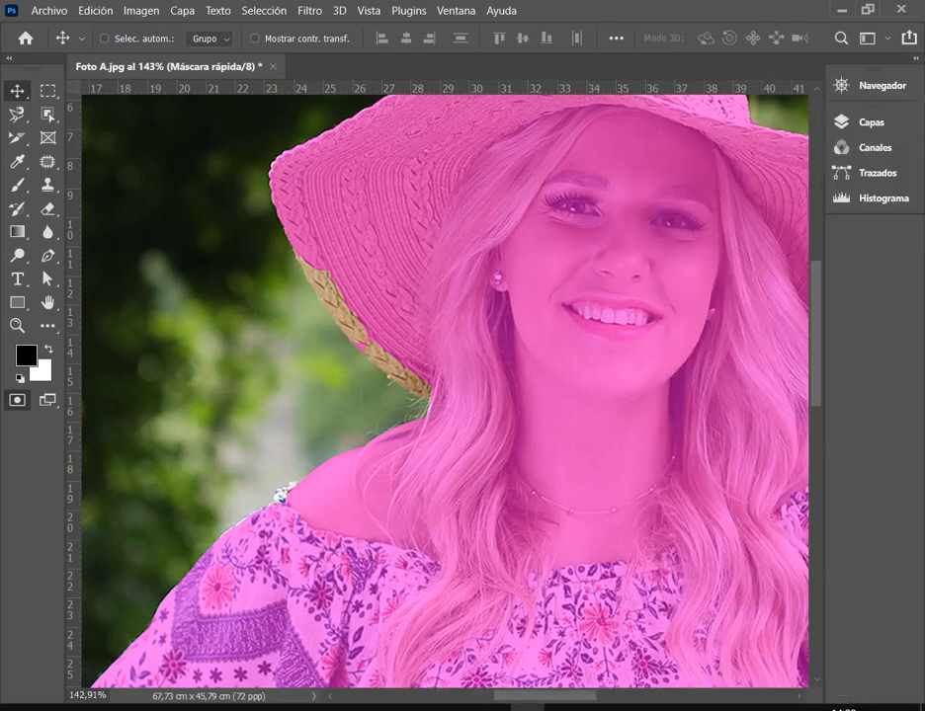
left_click(916, 61)
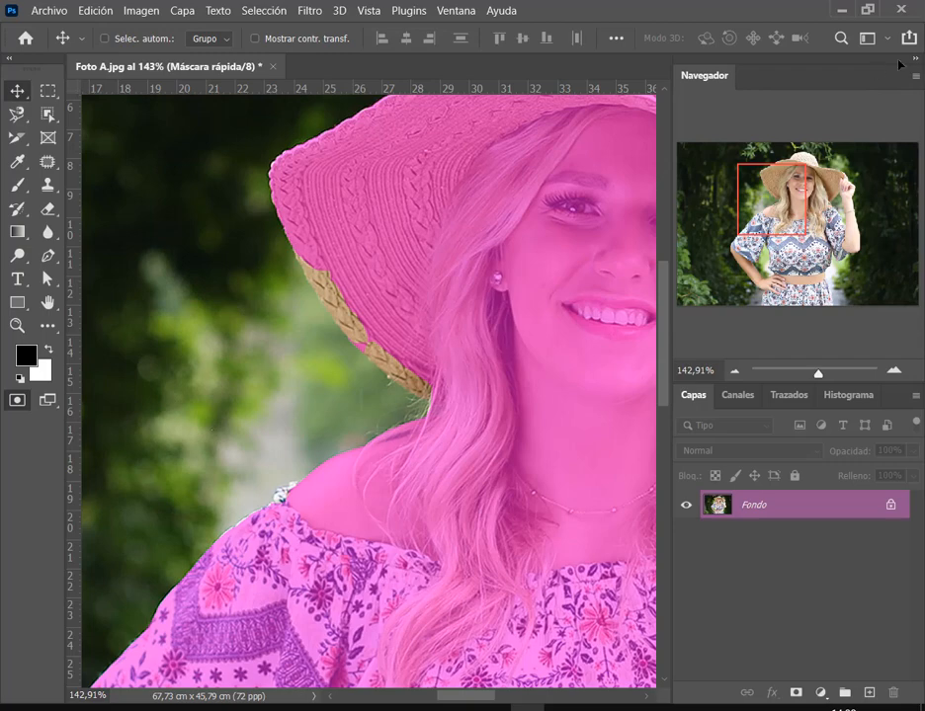
left_click_drag(875, 72, 570, 114)
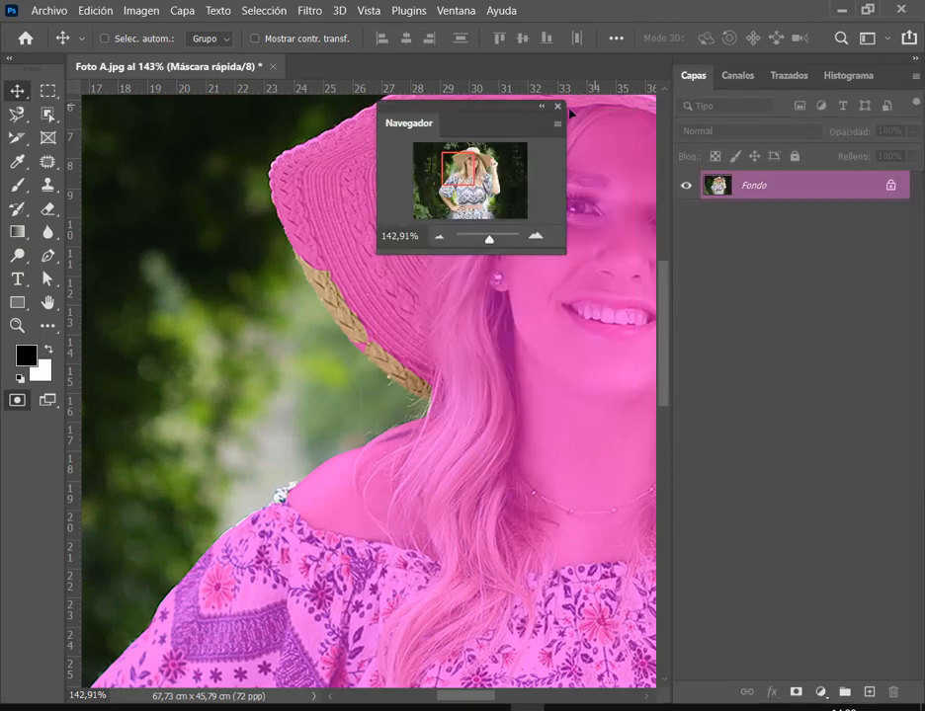
left_click(556, 107)
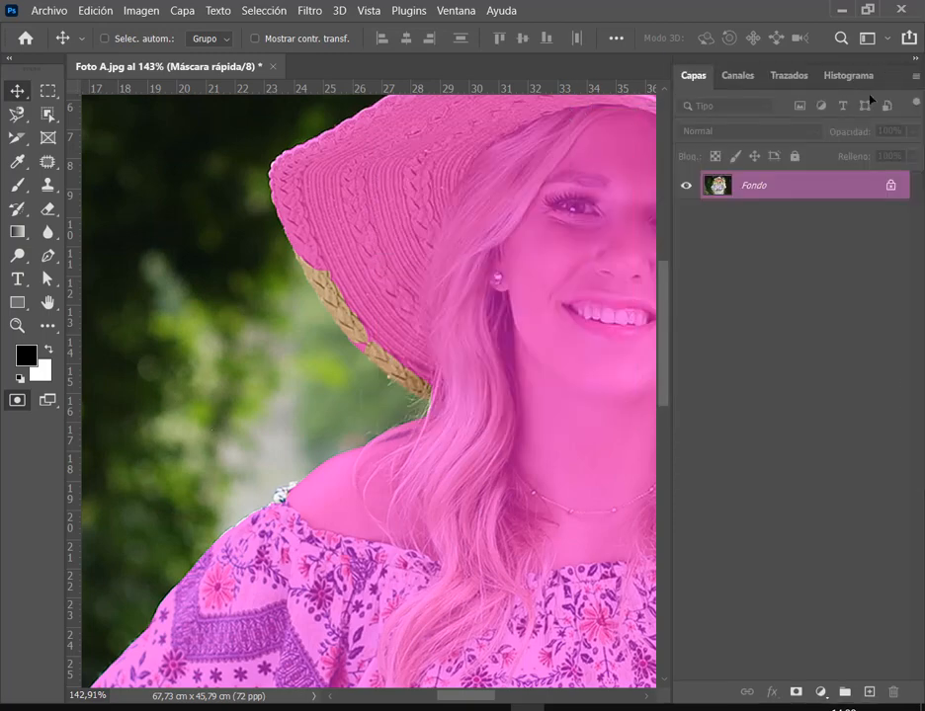
left_click_drag(870, 99, 616, 184)
left_click(626, 176)
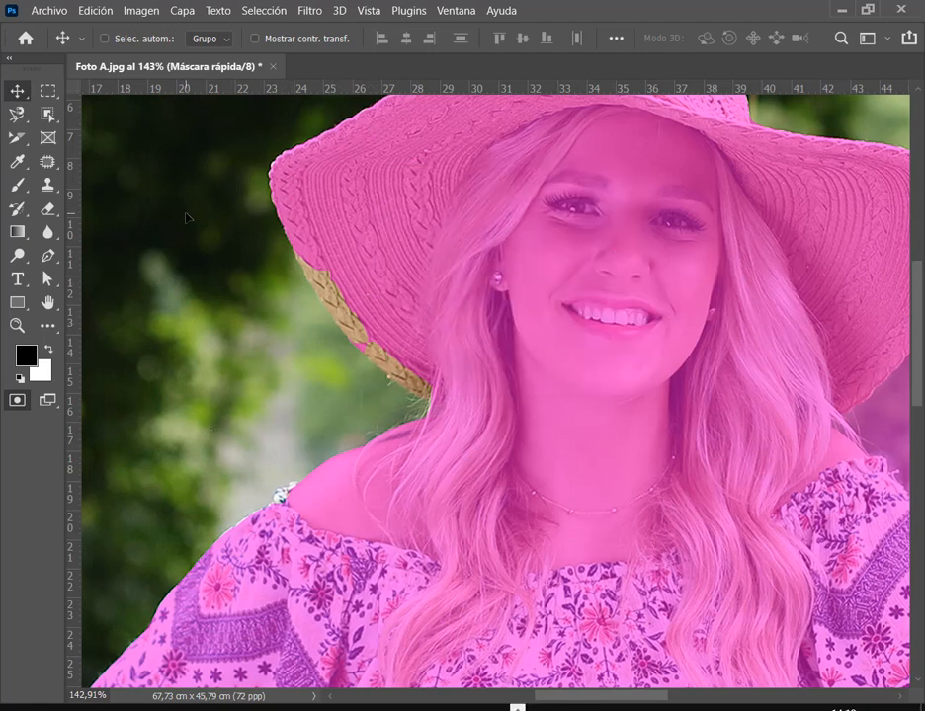
left_click(8, 62)
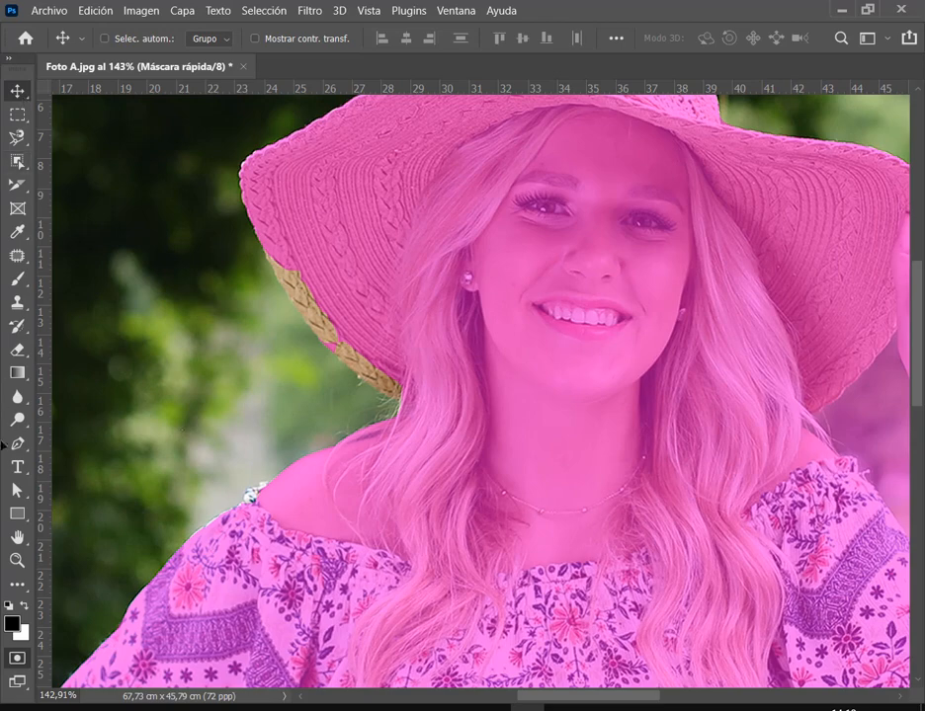
Switch between the Brush and Eraser tools to present both for editing the quick mask, leaving the Eraser active.
left_click(18, 281)
left_click(16, 280)
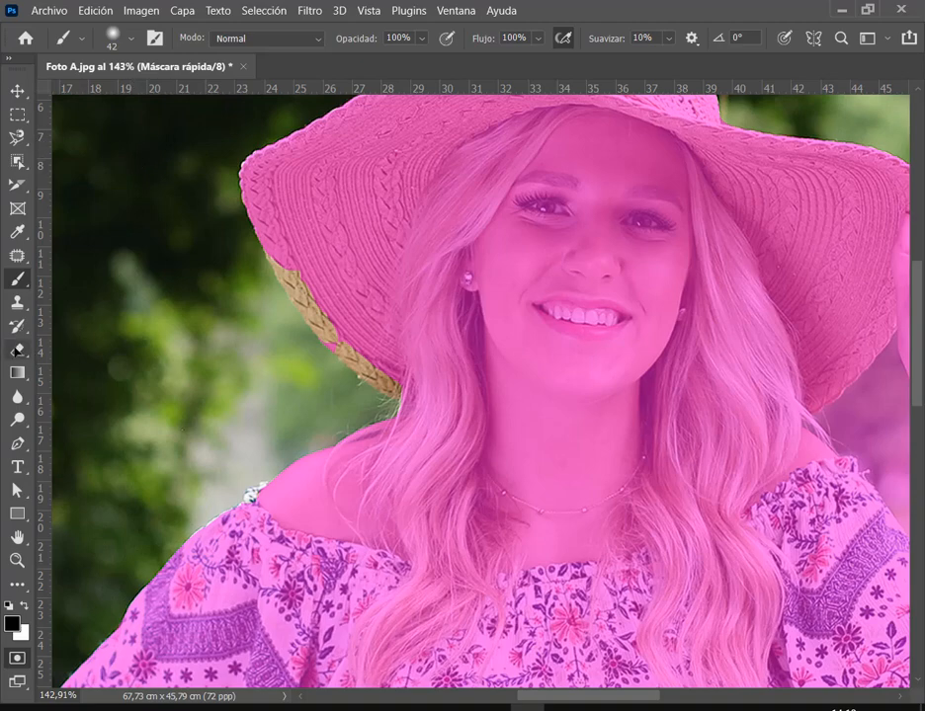
left_click(18, 349)
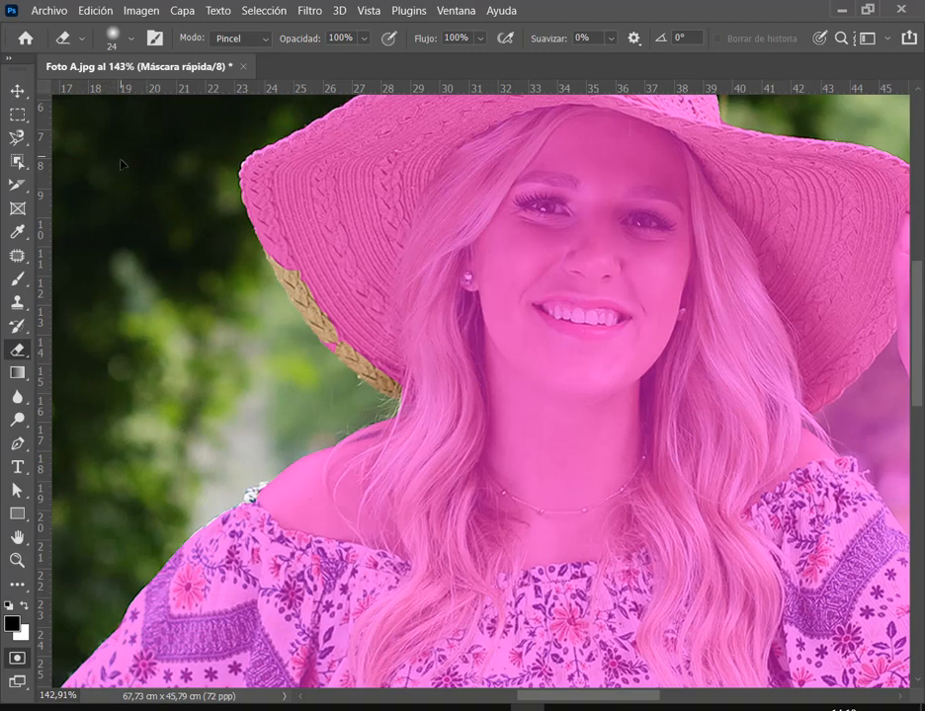
left_click(17, 280)
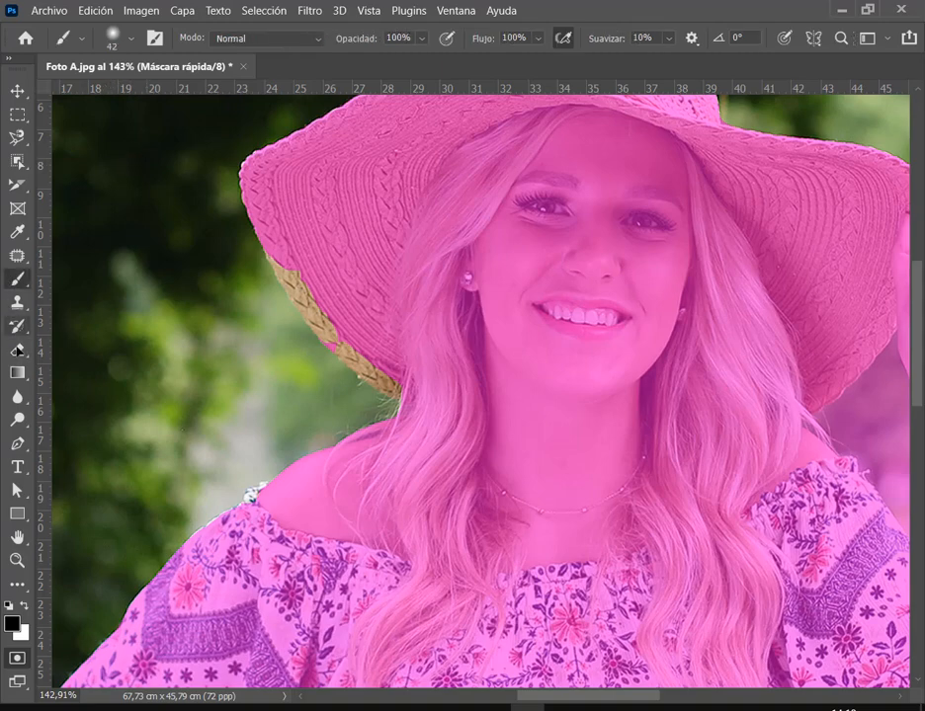
left_click(18, 352)
left_click(19, 347)
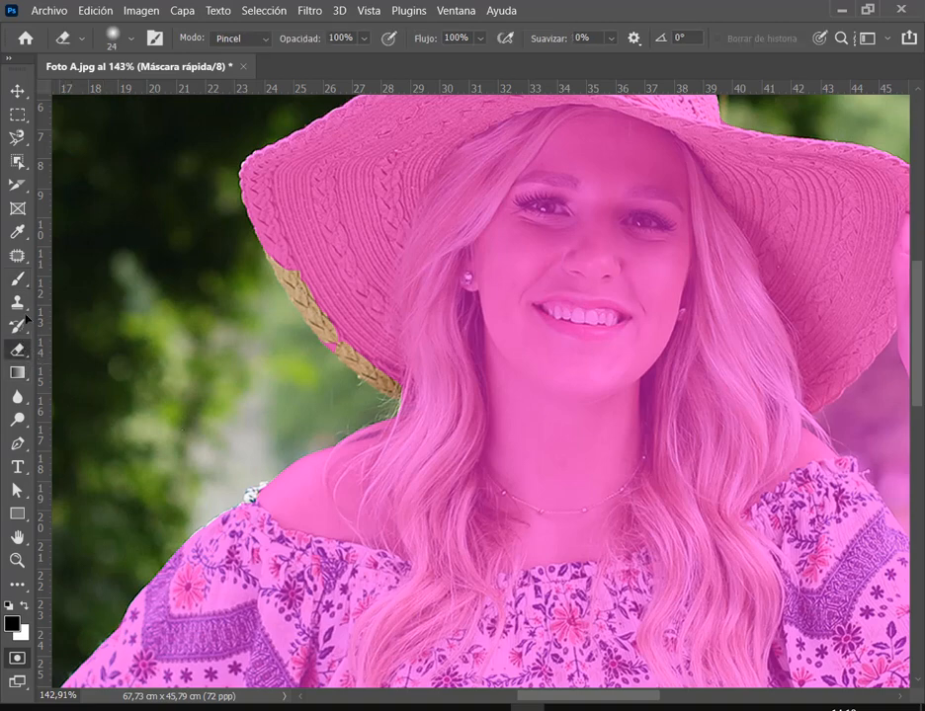
Switch between the Brush and Eraser tools and toggle the toolbox to two columns and back to one.
left_click(16, 279)
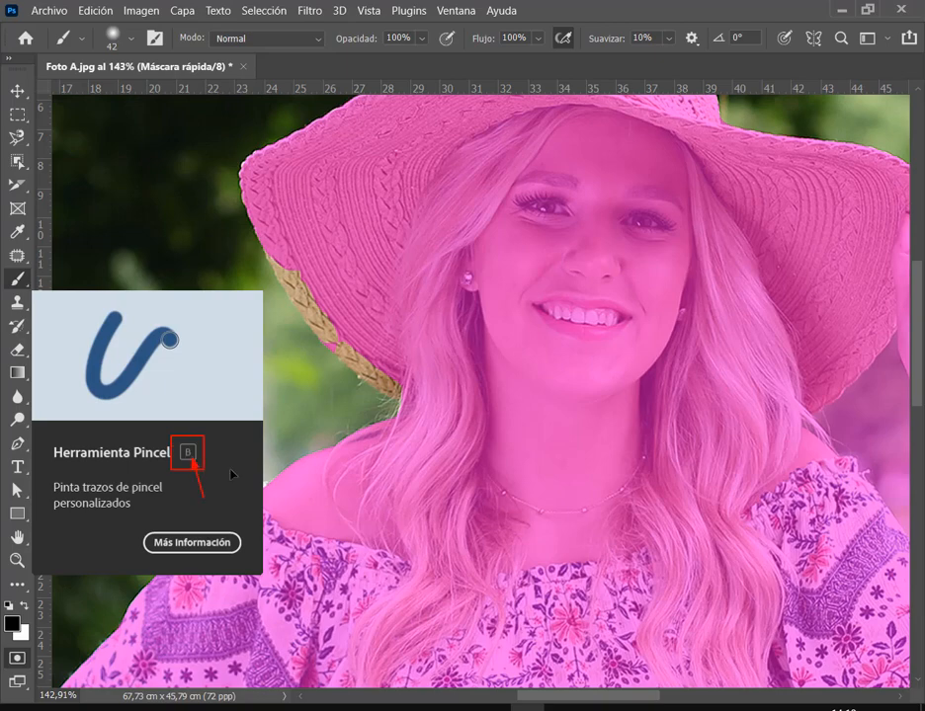
left_click(17, 349)
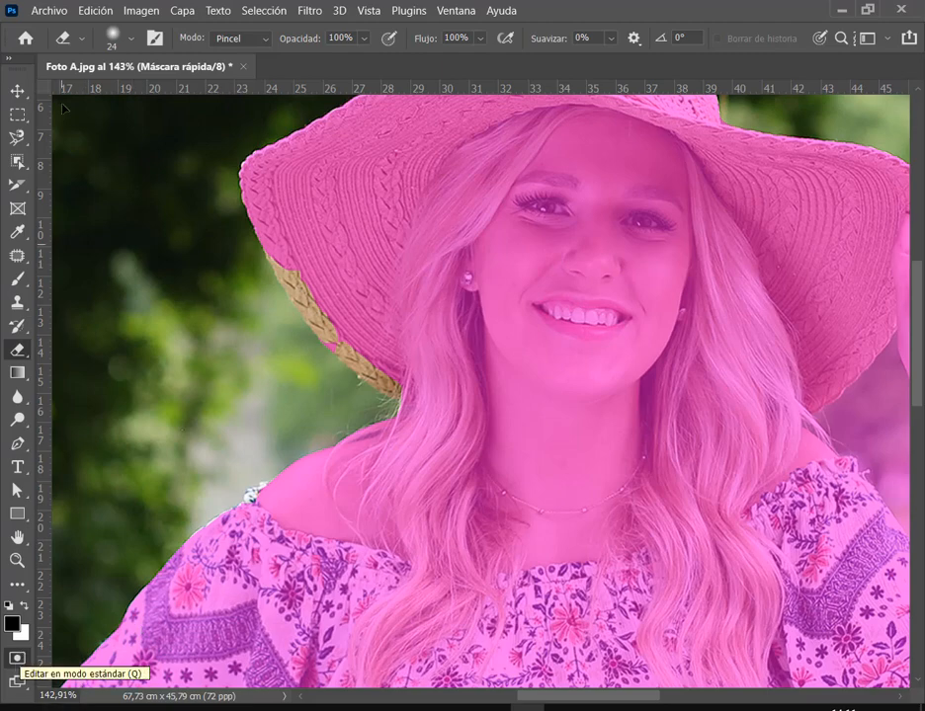
left_click(9, 59)
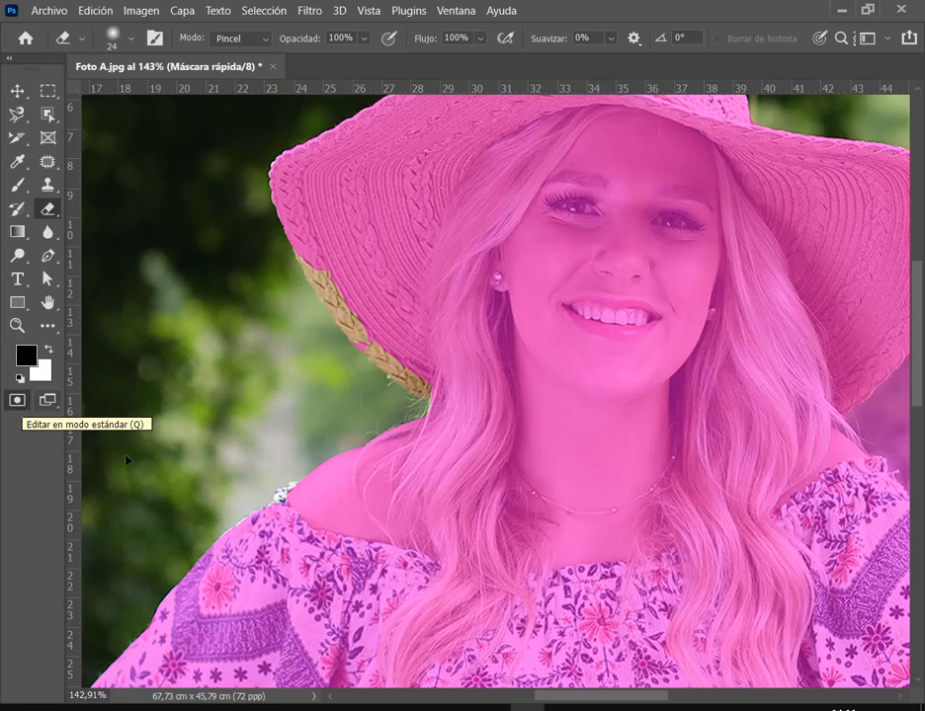
left_click(10, 57)
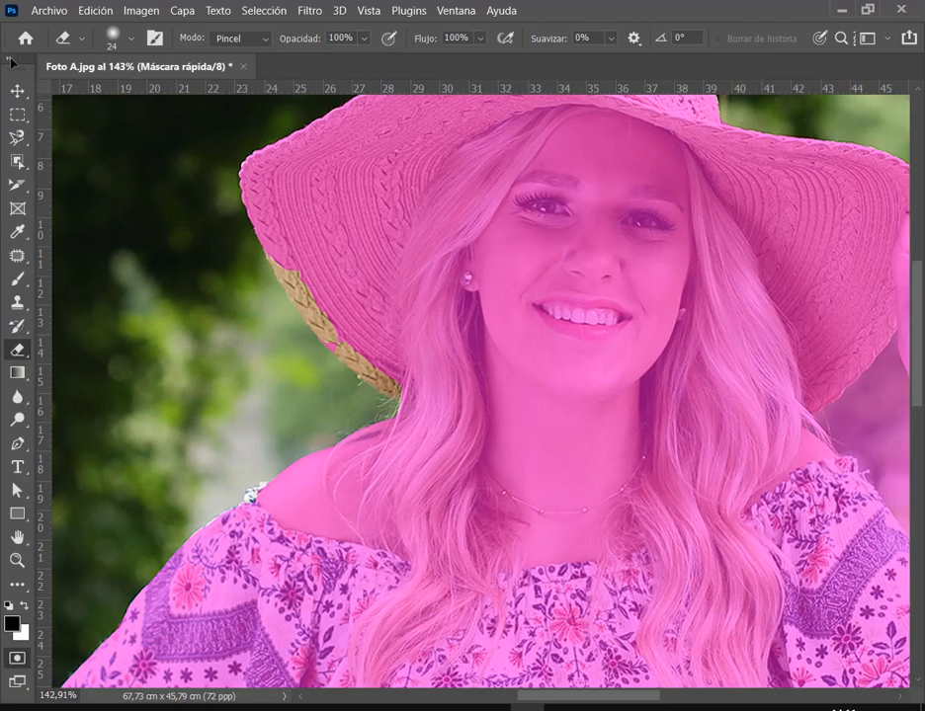
Try painting the quick mask over the uncovered hat brim and adjacent background with the Brush at size 42, and undo the strokes.
left_click(17, 278)
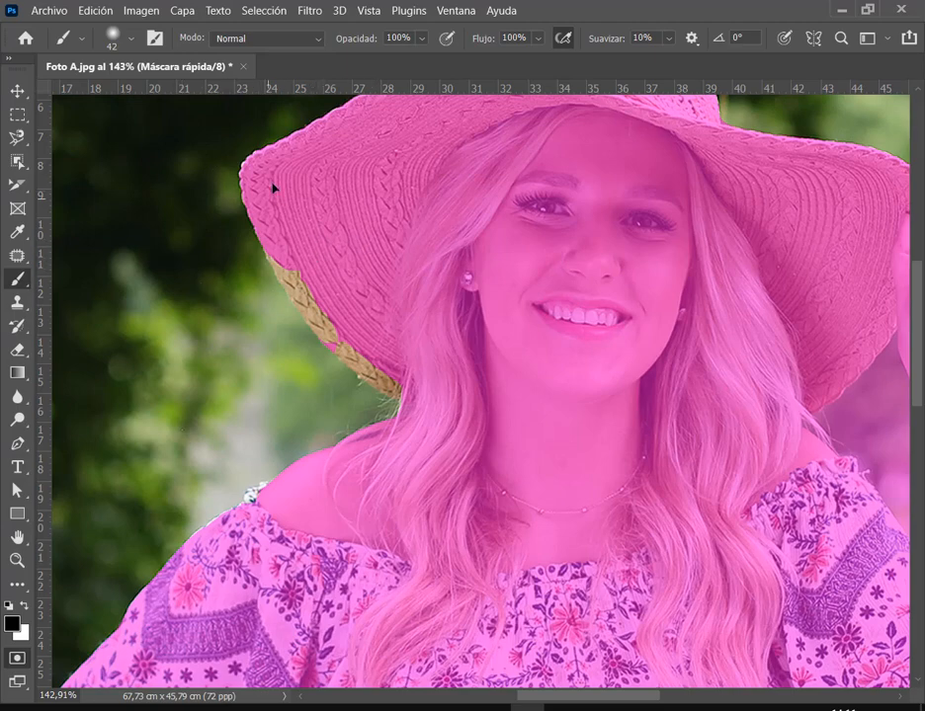
left_click(255, 317)
mouse_move(256, 303)
left_mouse_down()
mouse_move(240, 293)
mouse_move(298, 298)
mouse_move(286, 274)
mouse_move(354, 354)
mouse_move(286, 334)
mouse_move(364, 366)
mouse_move(233, 293)
left_mouse_up()
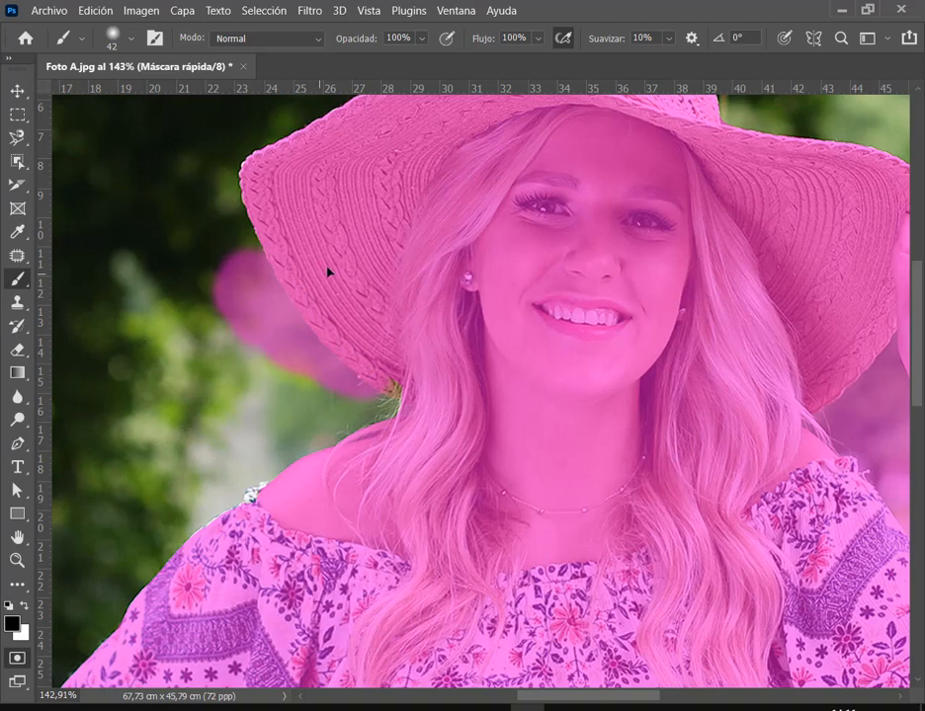
key("ctrl+z")
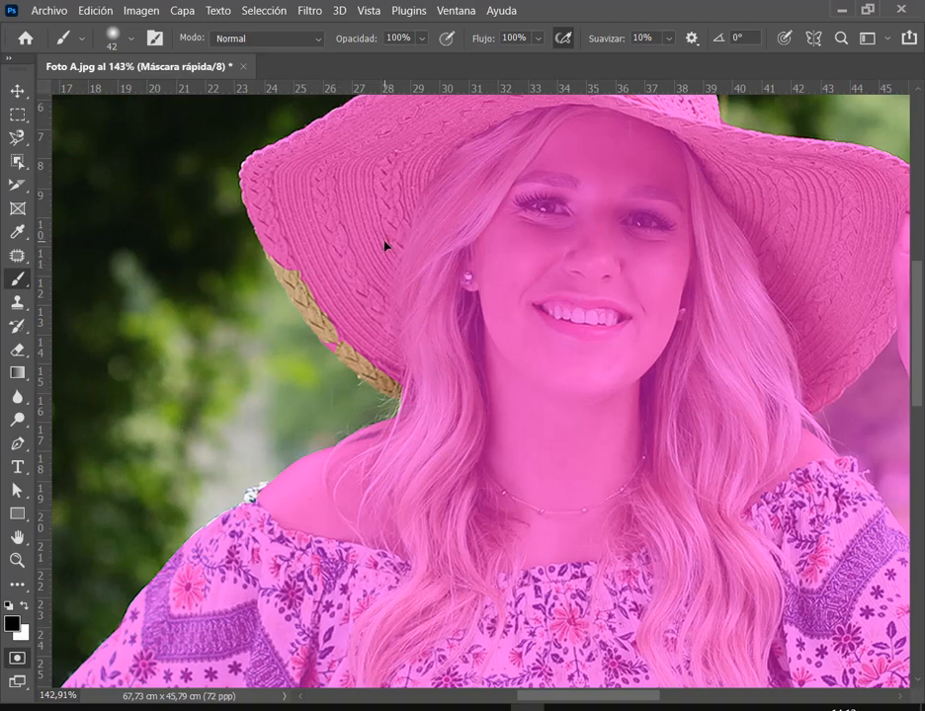
Paint a small test spot of mask on the background beside the hat and remove it with the Eraser.
left_click(16, 350)
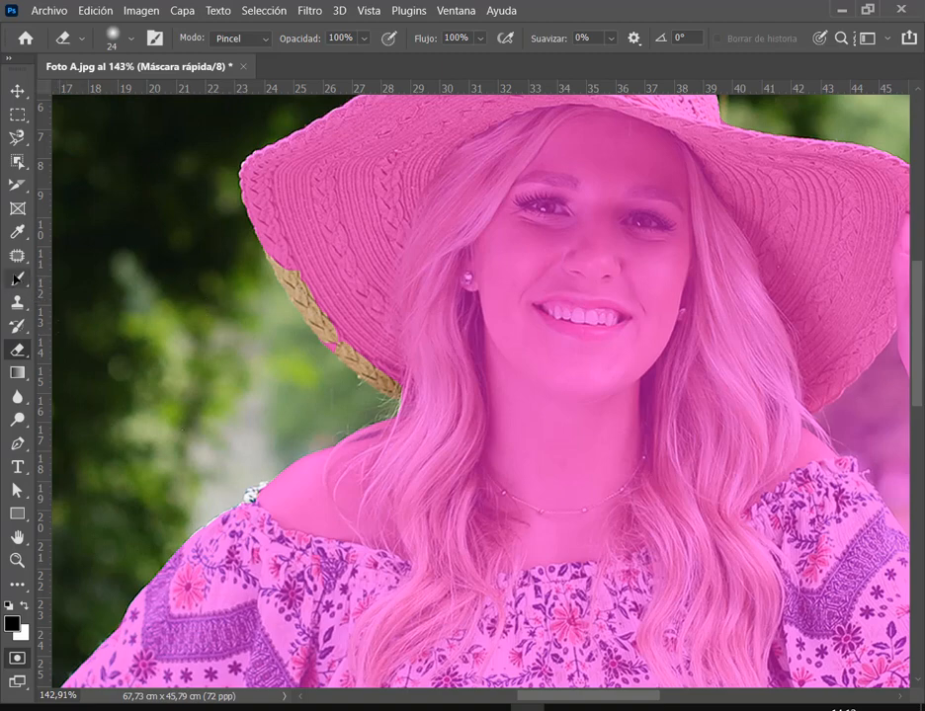
left_click(17, 279)
mouse_move(168, 322)
left_mouse_down()
mouse_move(164, 314)
mouse_move(237, 336)
left_mouse_up()
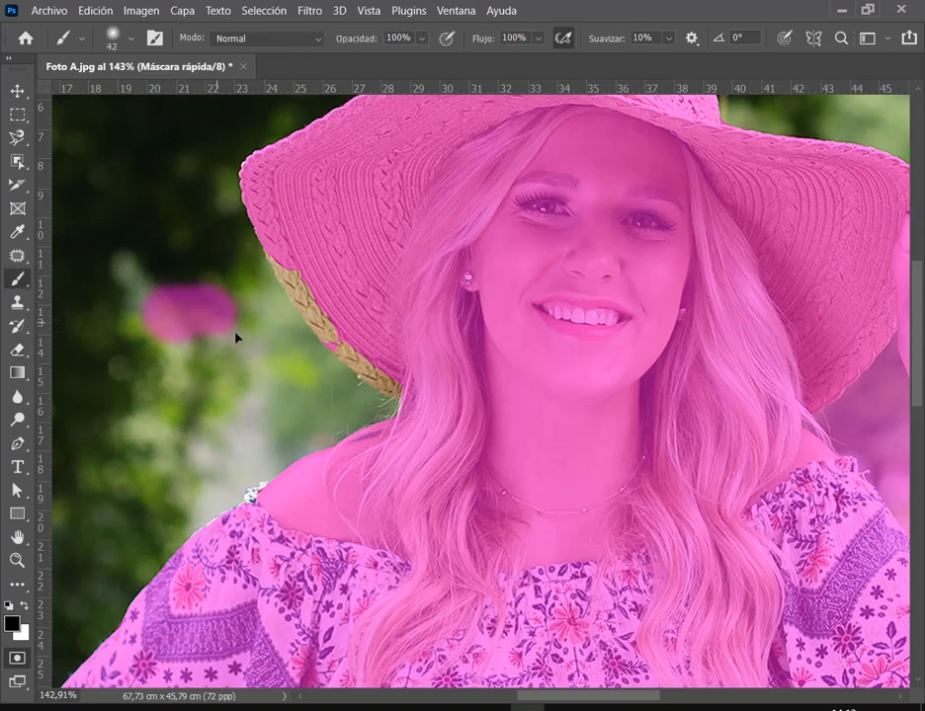
left_click(17, 349)
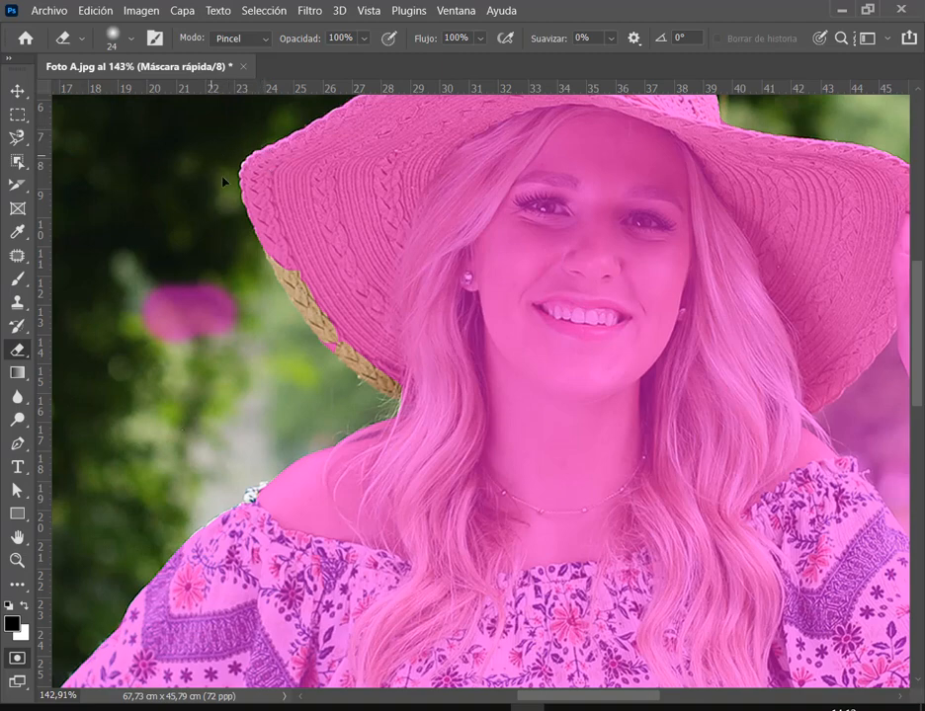
mouse_move(216, 264)
left_mouse_down()
mouse_move(237, 321)
mouse_move(208, 276)
mouse_move(188, 298)
mouse_move(176, 346)
mouse_move(151, 314)
left_mouse_up()
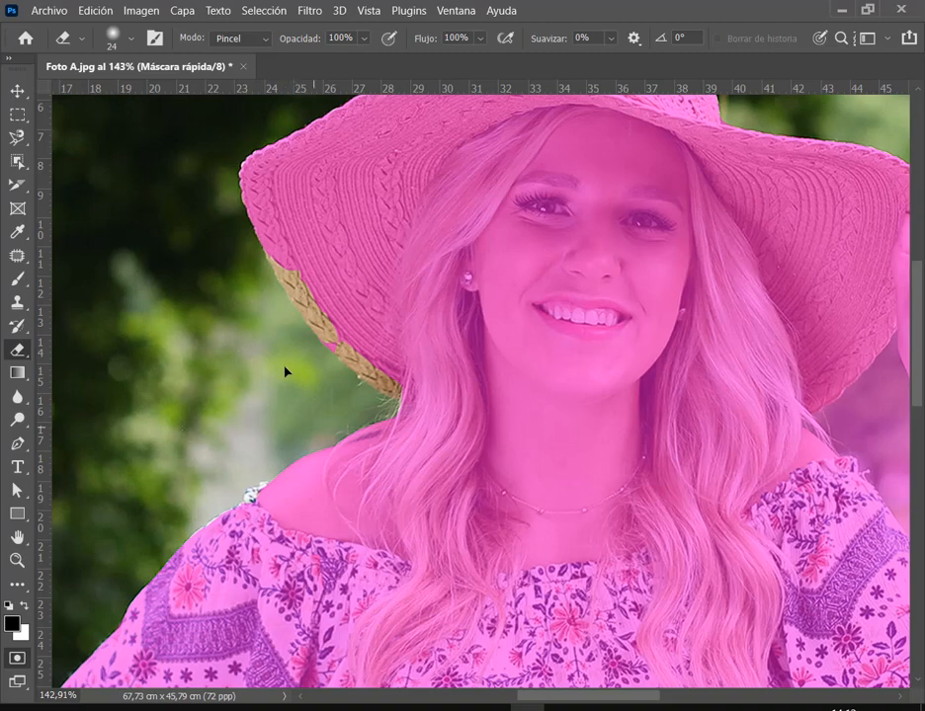
Try erasing a strip of the mask along the woman's bare shoulder, and undo the erasure.
left_click_drag(319, 452, 275, 470)
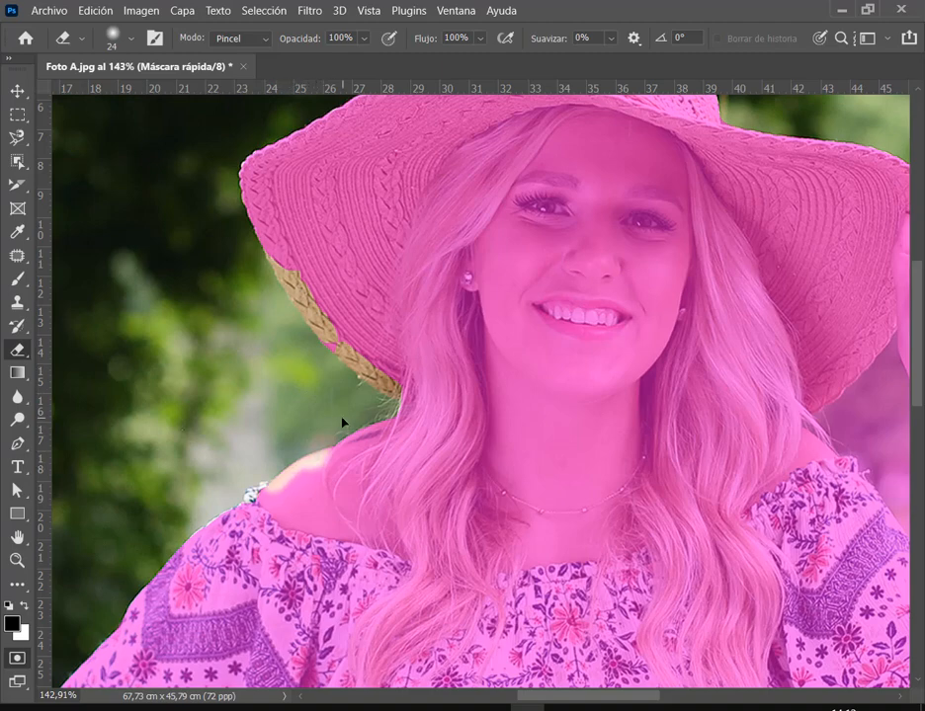
key("ctrl+z")
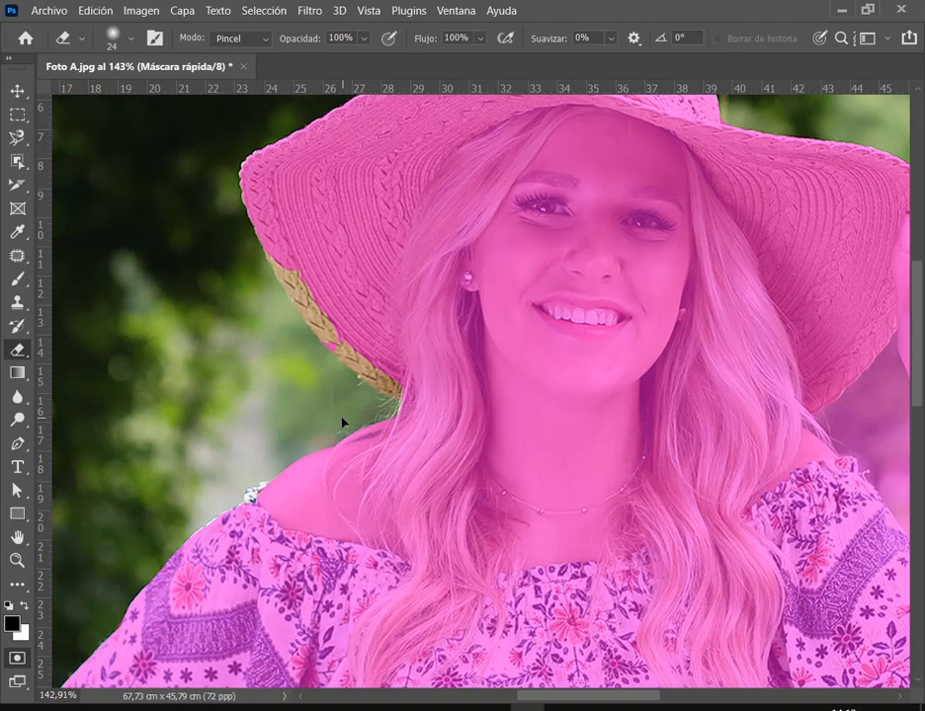
Open Foto B.jpg from the Photoshop folder on the desktop, using its embedded colour profile.
left_click(50, 11)
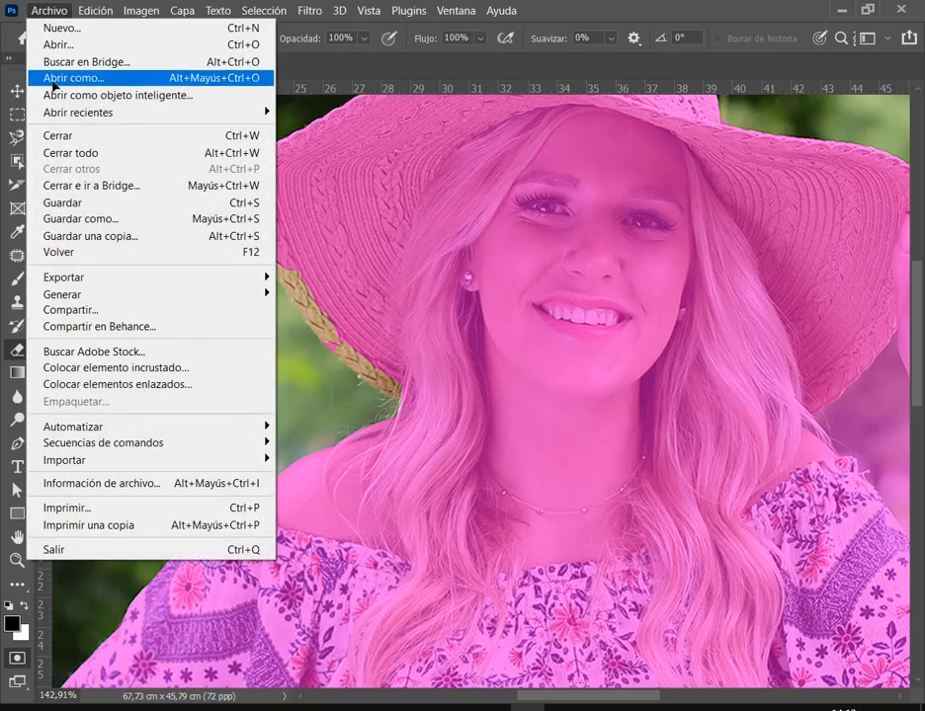
left_click(58, 45)
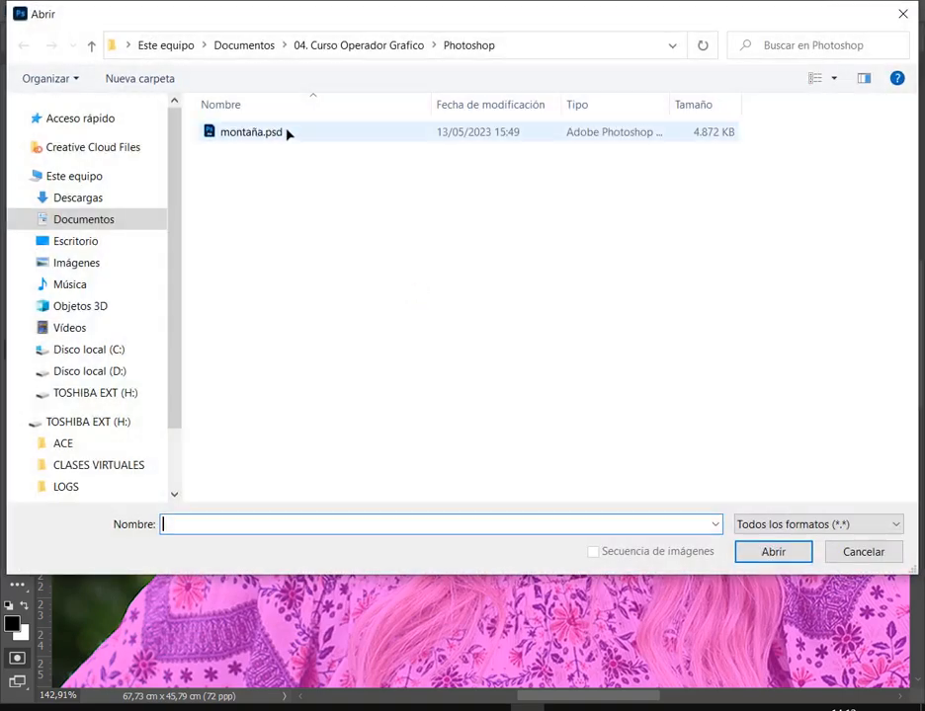
left_click(97, 240)
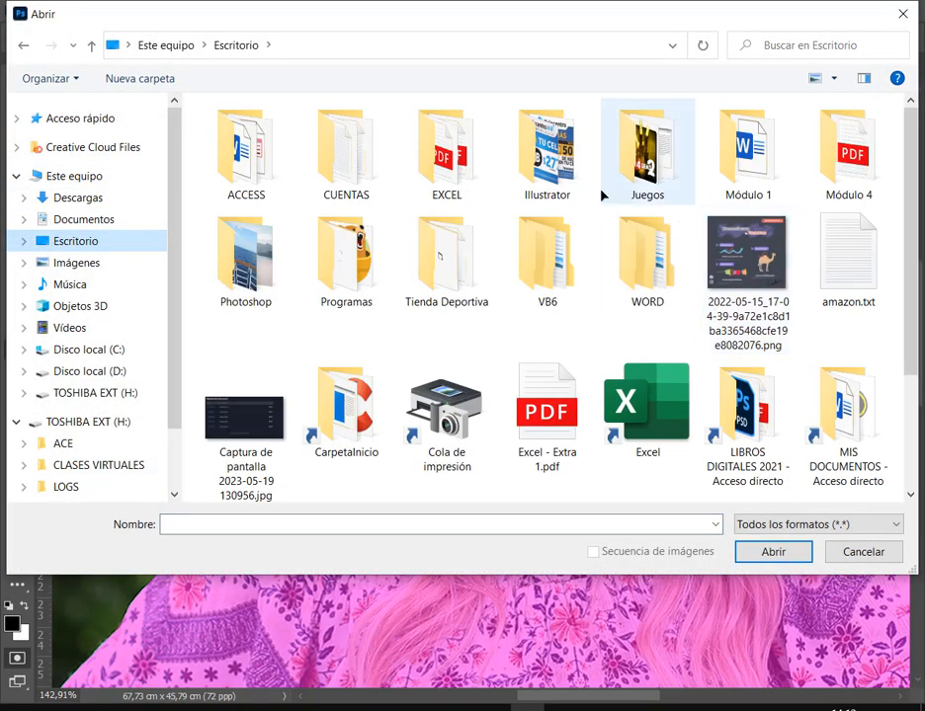
double_click(259, 255)
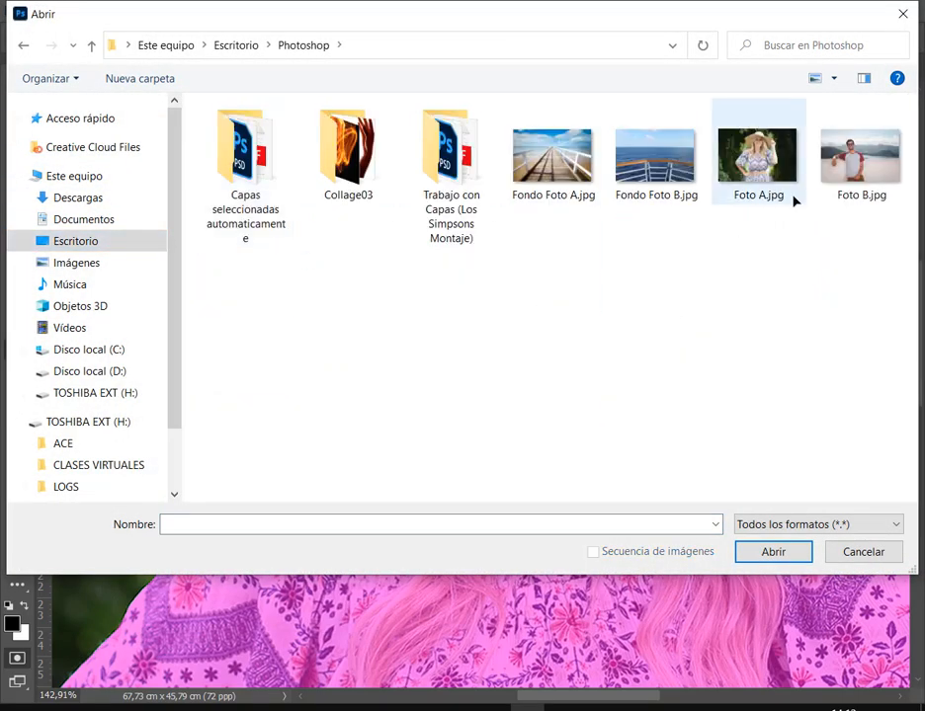
double_click(875, 173)
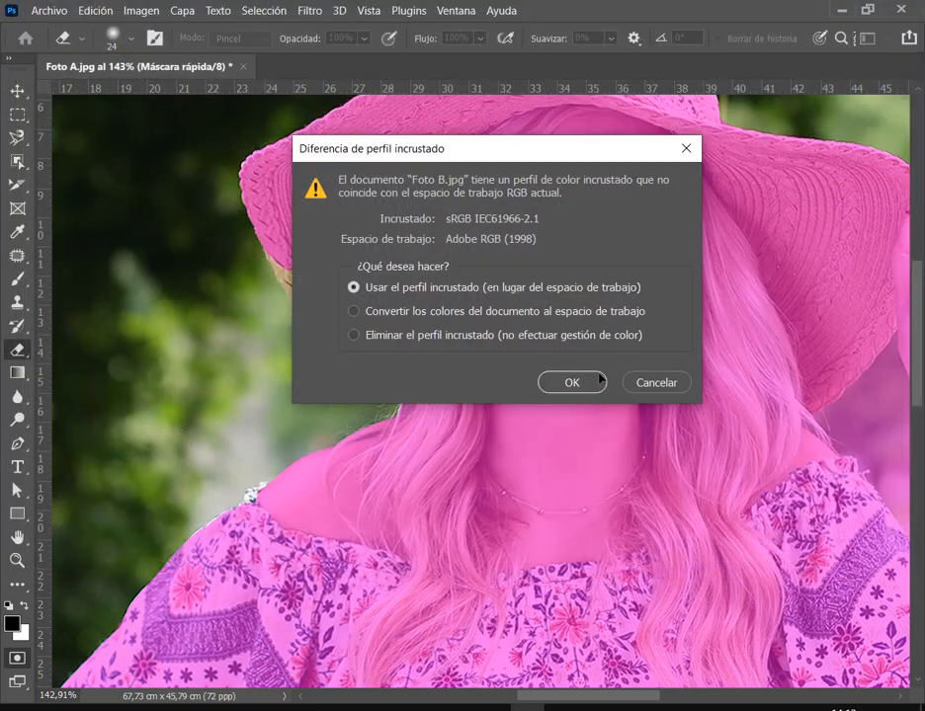
left_click(597, 382)
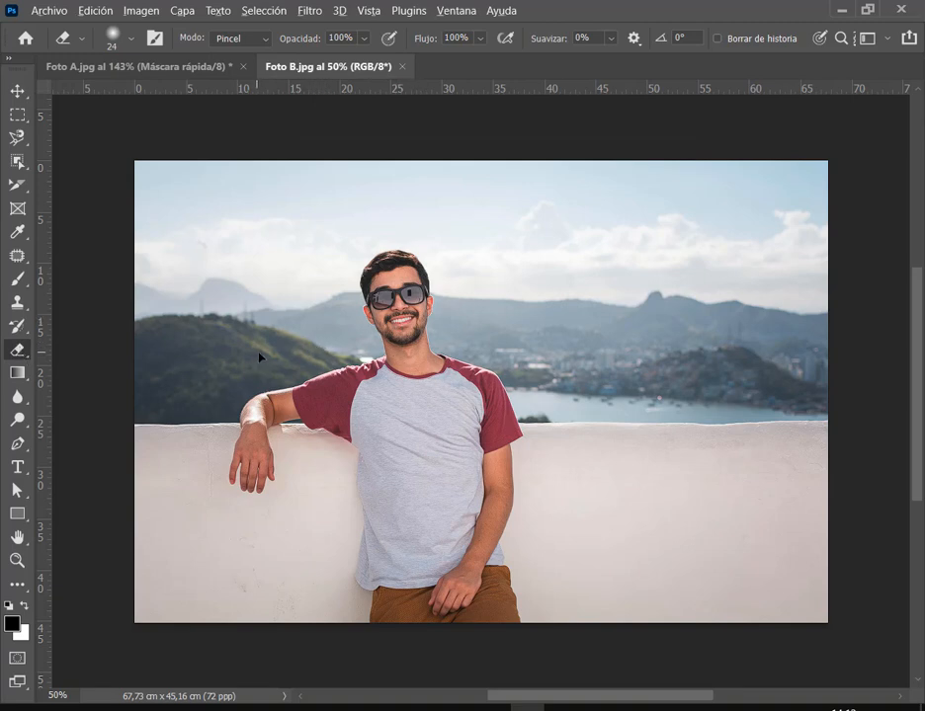
Enlarge the Eraser to size 171 and erase the man's head and torso and much of the background in Foto B.jpg.
key("bracketright")
key("bracketright")
key("bracketright")
key("bracketright")
key("bracketright")
key("bracketright")
key("bracketright")
key("bracketright")
key("bracketright")
key("bracketright")
key("bracketright")
key("bracketright")
mouse_move(309, 312)
left_mouse_down()
mouse_move(250, 391)
mouse_move(251, 423)
mouse_move(397, 455)
mouse_move(454, 447)
mouse_move(460, 368)
mouse_move(329, 294)
mouse_move(405, 245)
mouse_move(255, 308)
mouse_move(320, 462)
left_mouse_up()
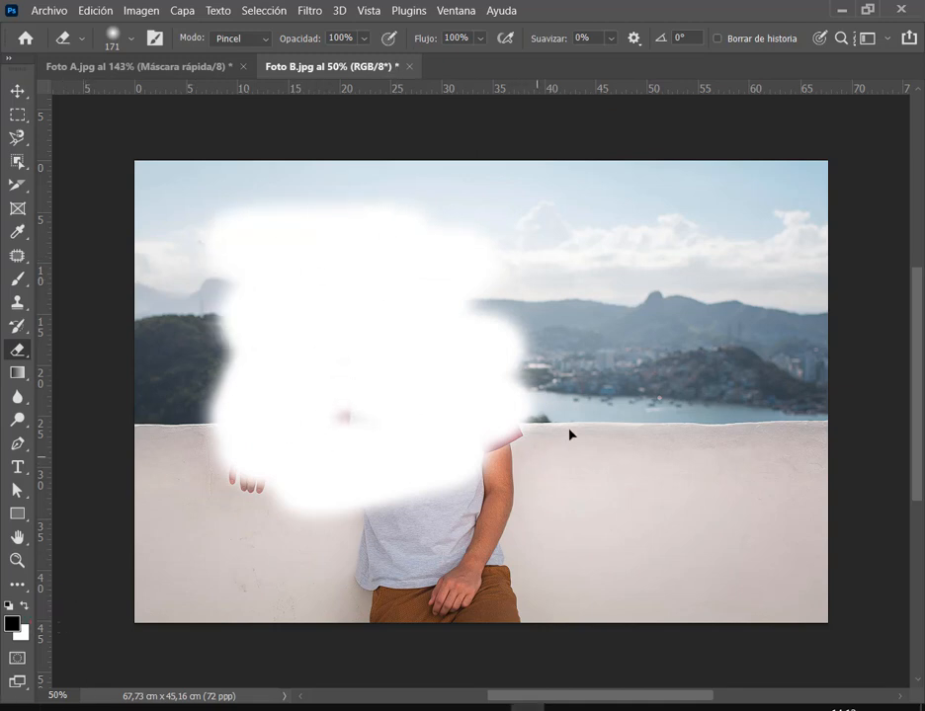
mouse_move(570, 434)
left_mouse_down()
mouse_move(534, 316)
mouse_move(622, 436)
mouse_move(696, 450)
mouse_move(580, 355)
left_mouse_up()
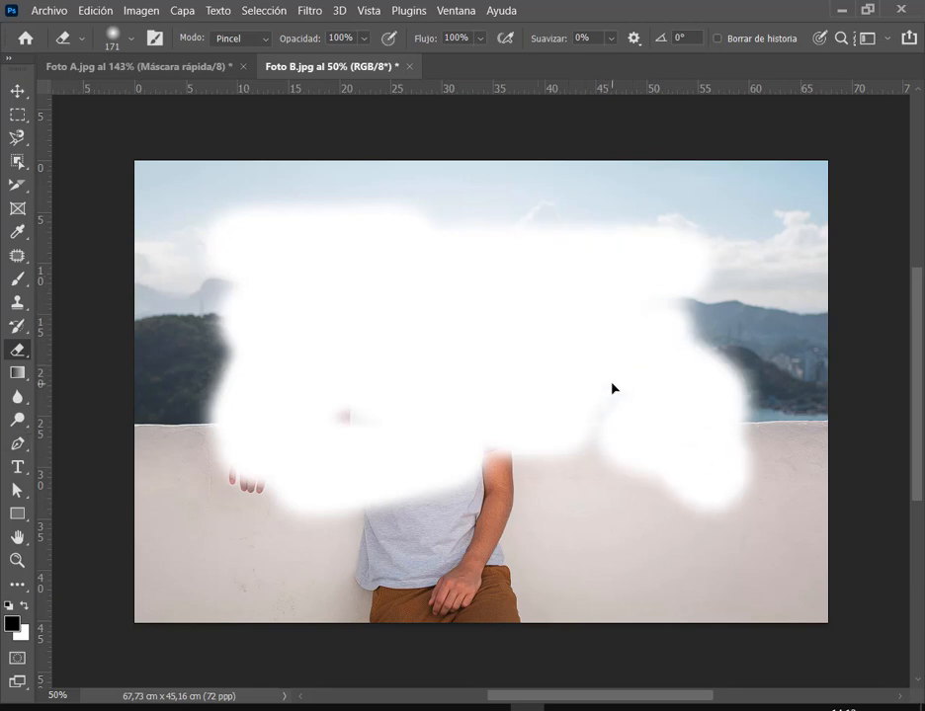
Paint a black squiggle across the erased white area and a red stroke on each side of it with the Brush.
left_click(20, 281)
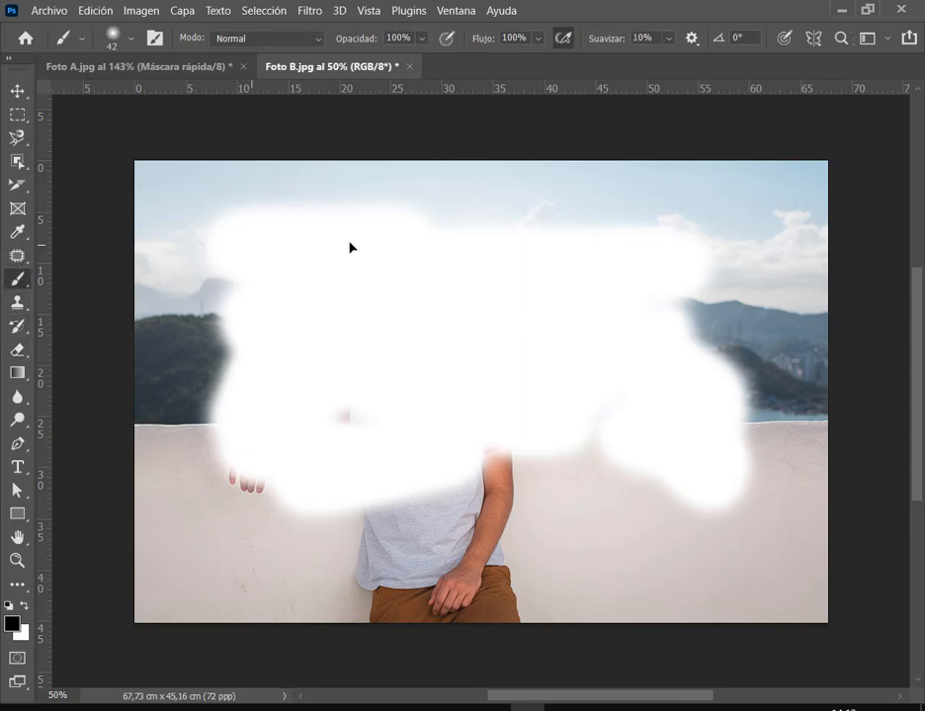
mouse_move(341, 243)
left_mouse_down()
mouse_move(308, 272)
mouse_move(413, 235)
mouse_move(493, 318)
mouse_move(538, 297)
left_mouse_up()
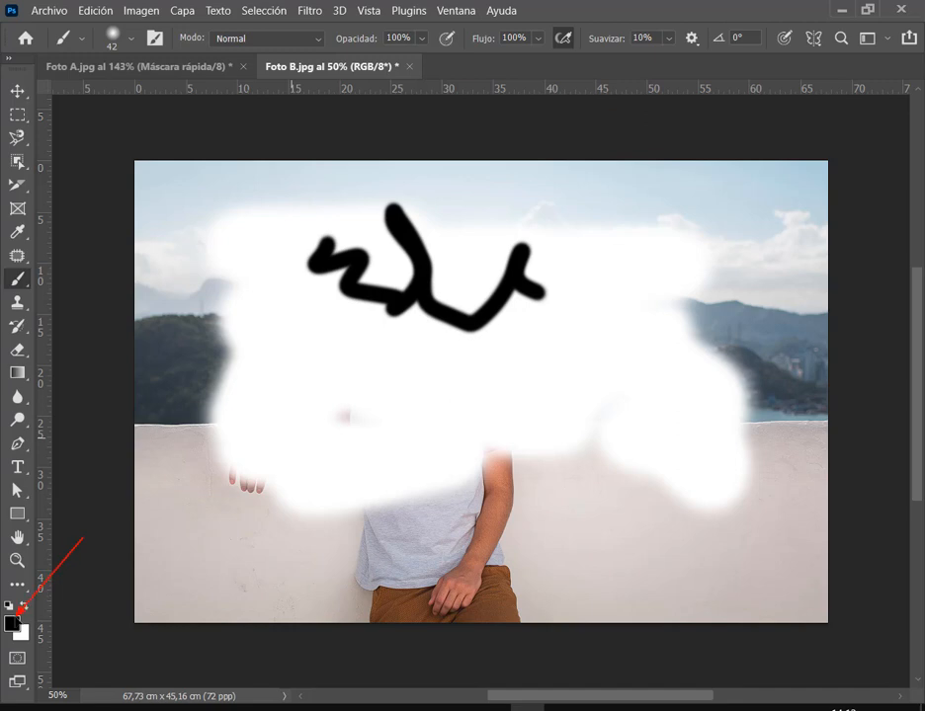
left_click(11, 623)
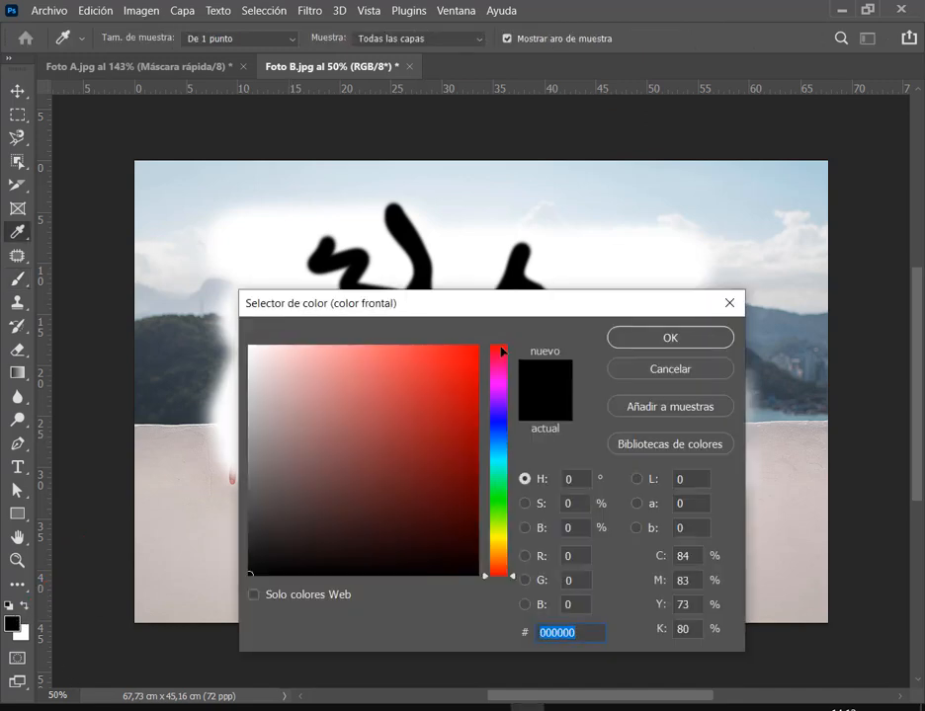
left_click(461, 368)
left_click(632, 341)
mouse_move(636, 190)
left_mouse_down()
mouse_move(681, 373)
mouse_move(637, 427)
left_mouse_up()
left_click_drag(279, 287, 318, 430)
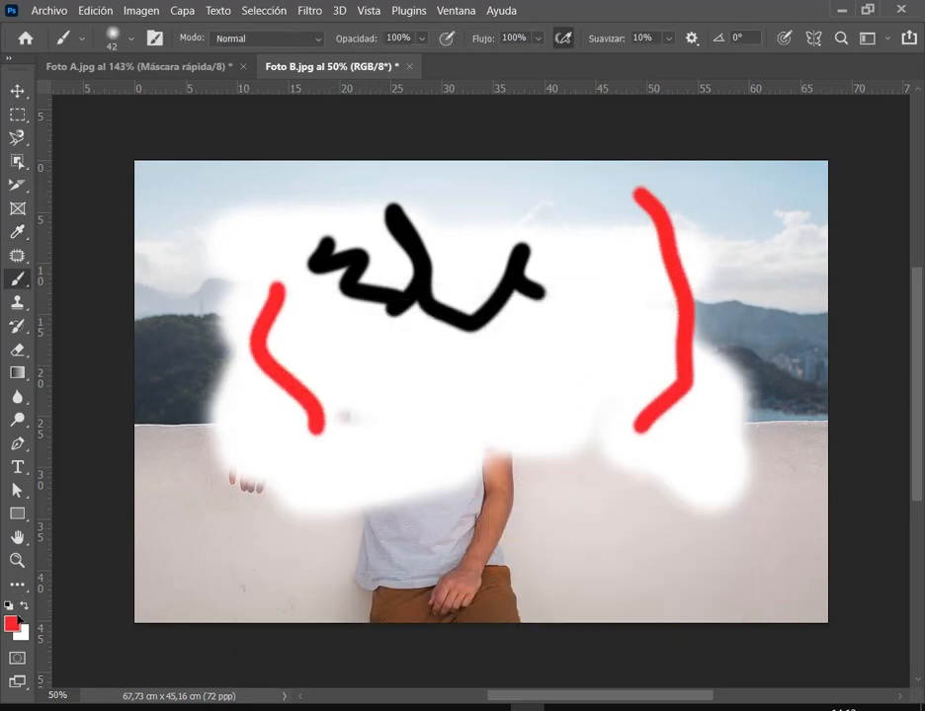
Set the foreground colour to blue 2336f0 and paint four strokes around the black and red ones.
left_click(12, 623)
left_click(499, 428)
left_click(443, 359)
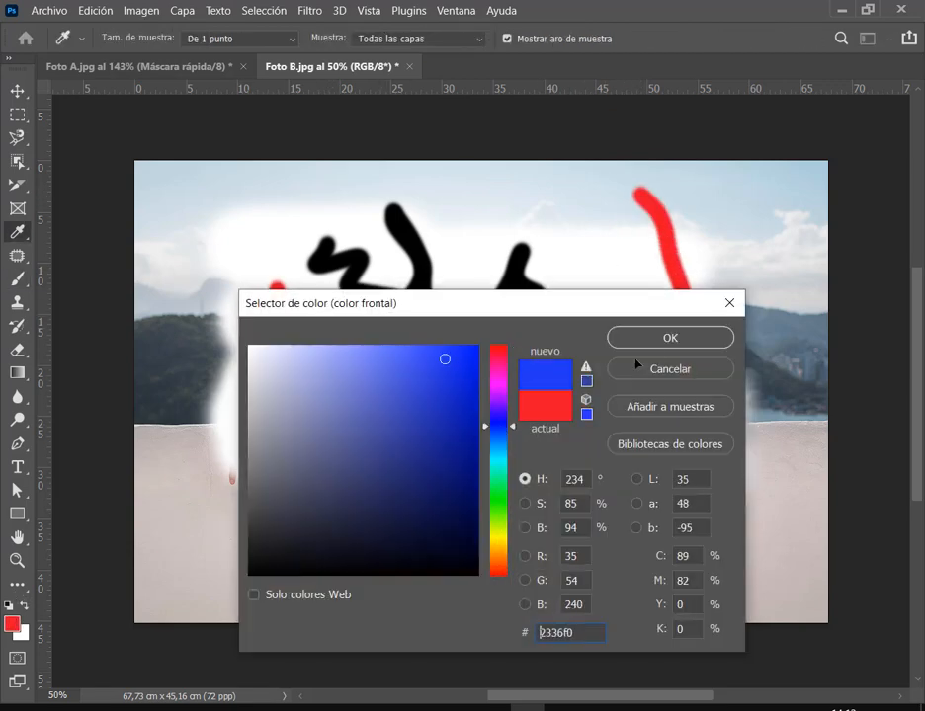
left_click(669, 337)
mouse_move(504, 188)
left_mouse_down()
mouse_move(501, 197)
mouse_move(390, 188)
mouse_move(226, 223)
left_mouse_up()
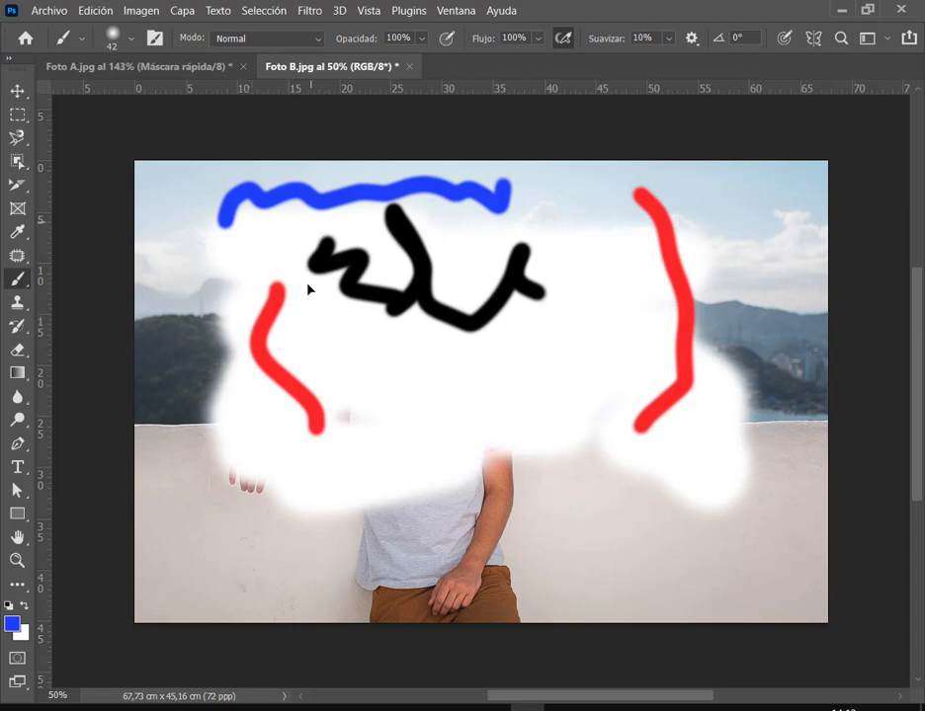
left_click_drag(194, 314, 264, 547)
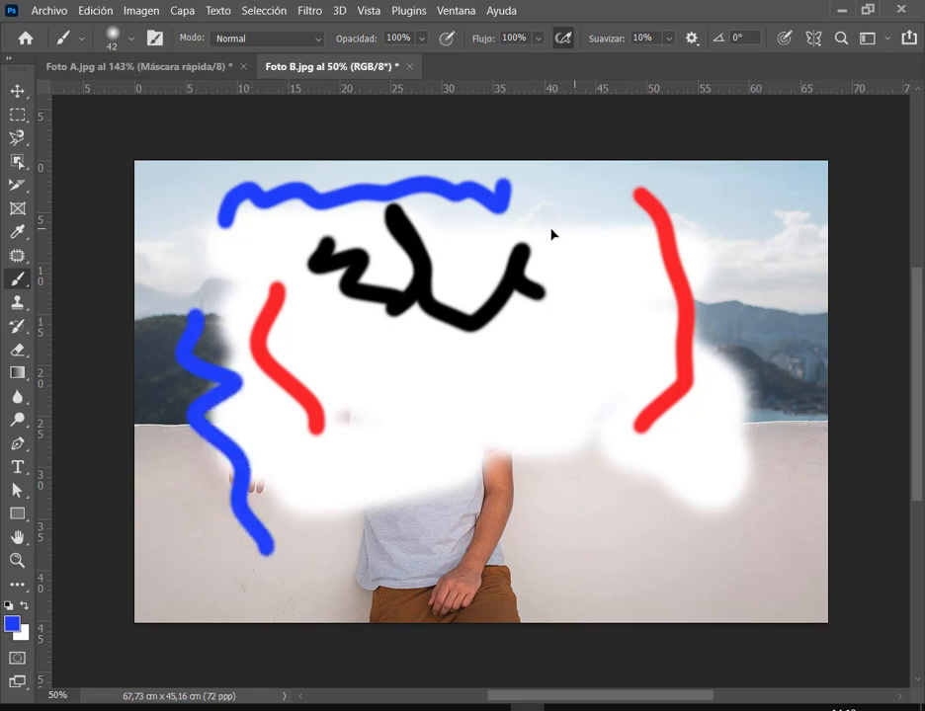
left_click_drag(589, 231, 615, 421)
left_click_drag(539, 347, 547, 401)
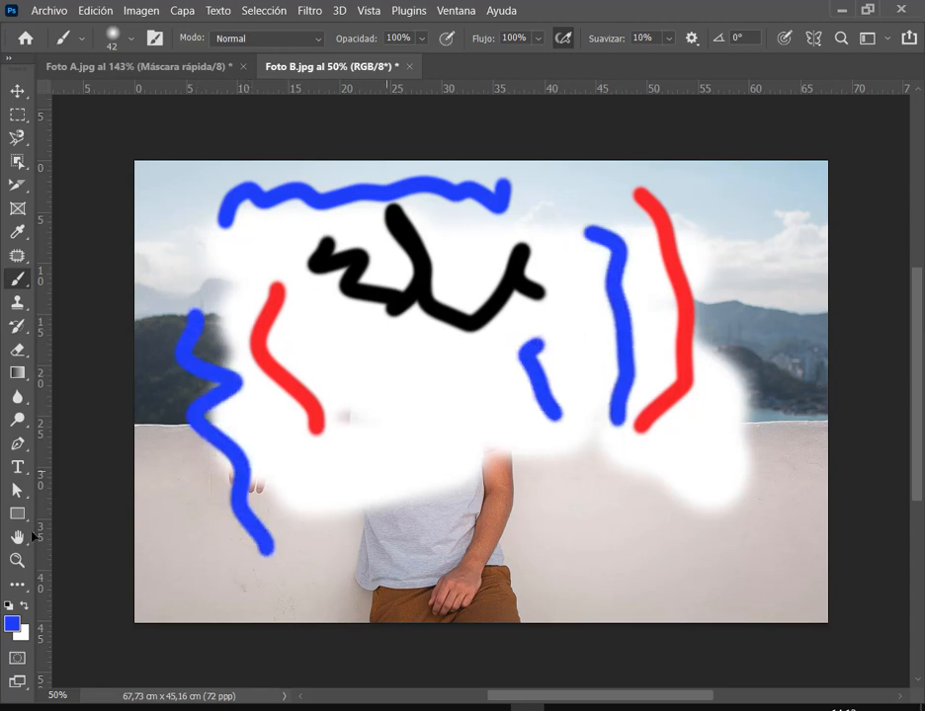
Set the foreground colour to green 23f06b and paint one stroke down the sky and hills and another across the man's torso.
left_click(12, 624)
left_click(497, 484)
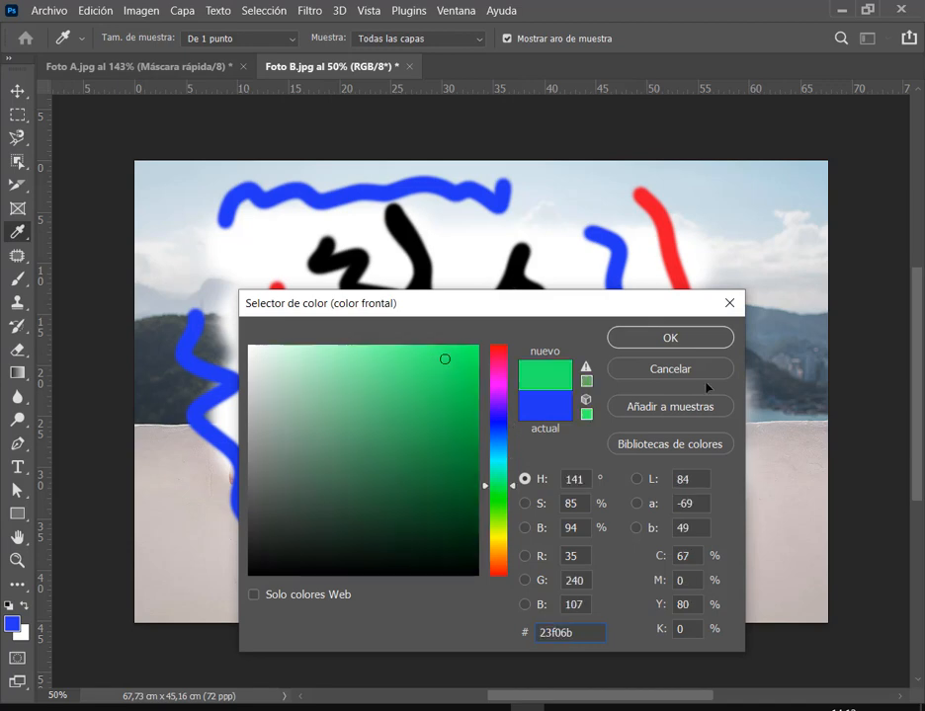
left_click(703, 334)
left_click_drag(736, 183, 740, 422)
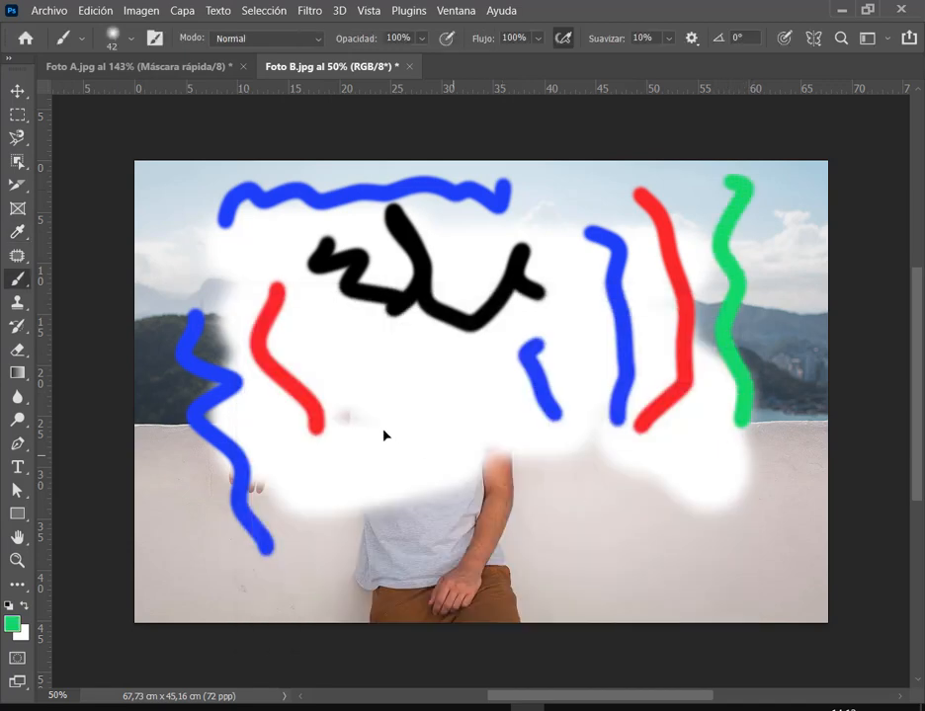
mouse_move(436, 400)
left_mouse_down()
mouse_move(458, 495)
mouse_move(598, 558)
left_mouse_up()
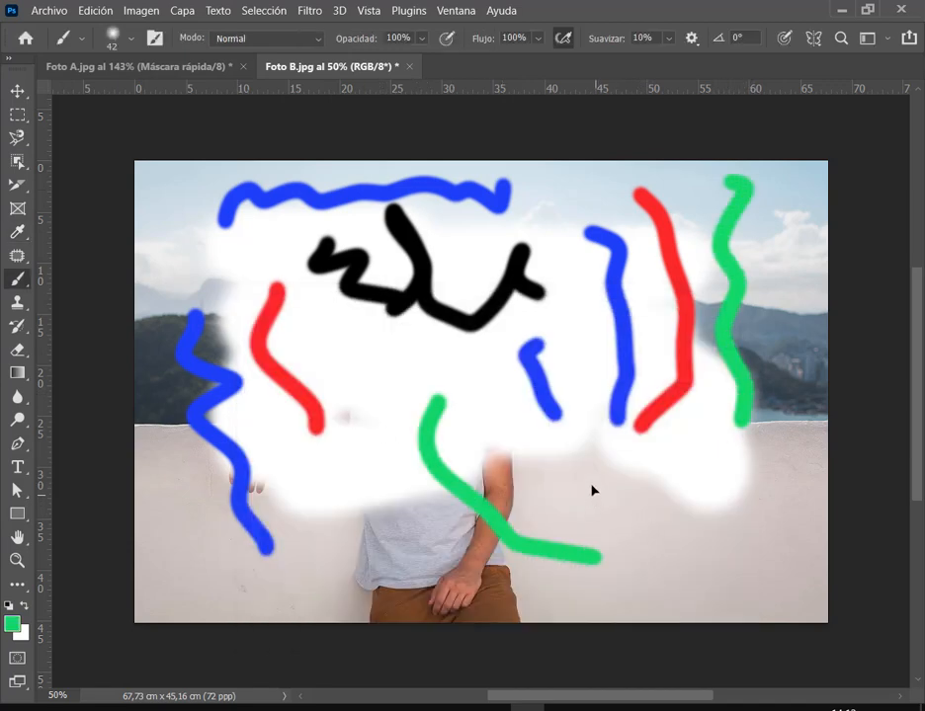
Close Foto B.jpg without saving its changes and return to Foto A.jpg.
left_click(409, 65)
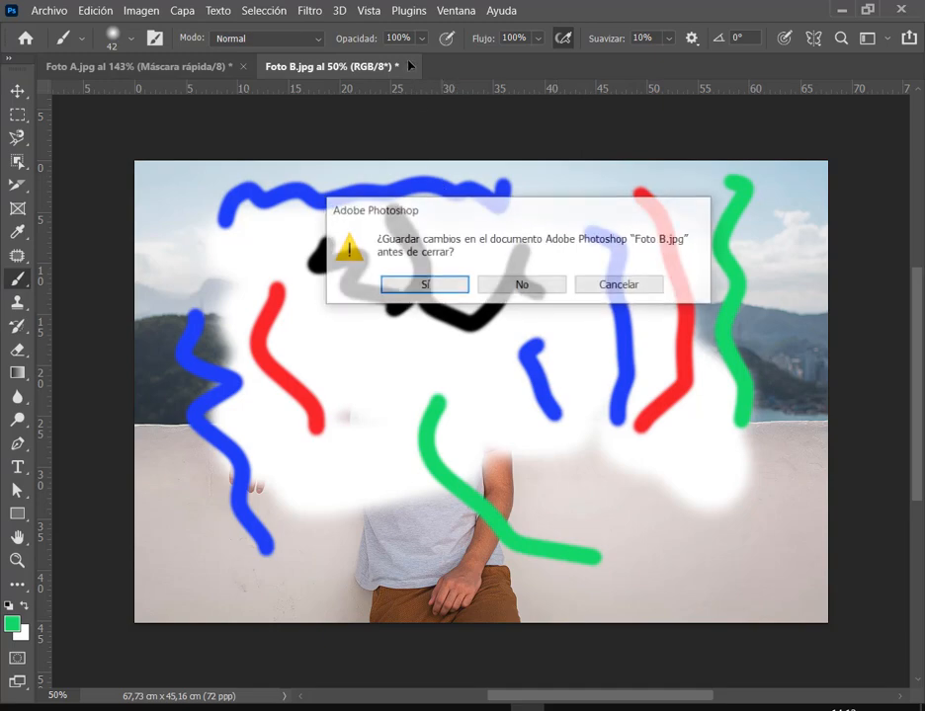
left_click(546, 282)
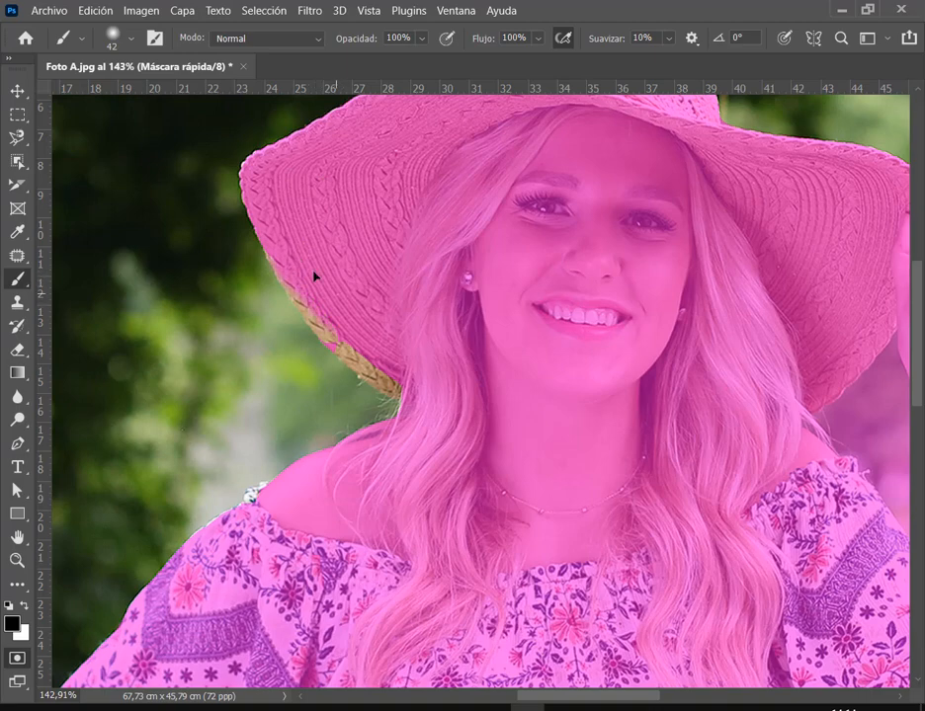
Paint the uncovered strip along the hat's lower brim edge into the quick mask with the Brush at size 42.
mouse_move(336, 294)
left_mouse_down()
mouse_move(362, 346)
mouse_move(311, 283)
left_mouse_up()
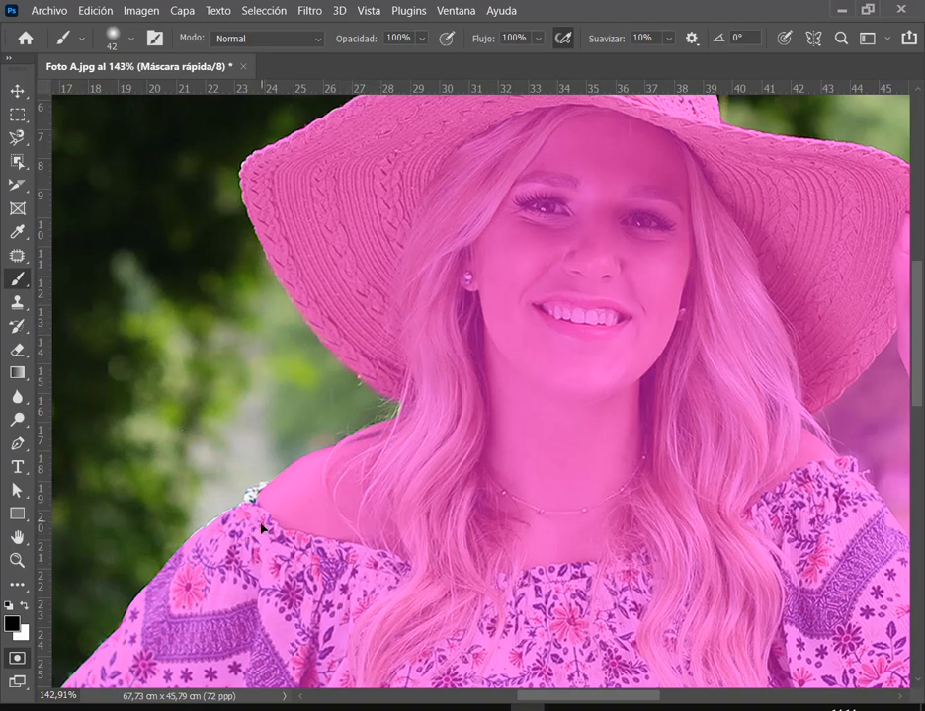
Paint the uncovered spot at the blouse's shoulder edge into the quick mask and convert the mask to a selection.
left_click_drag(264, 530, 278, 503)
left_click(9, 56)
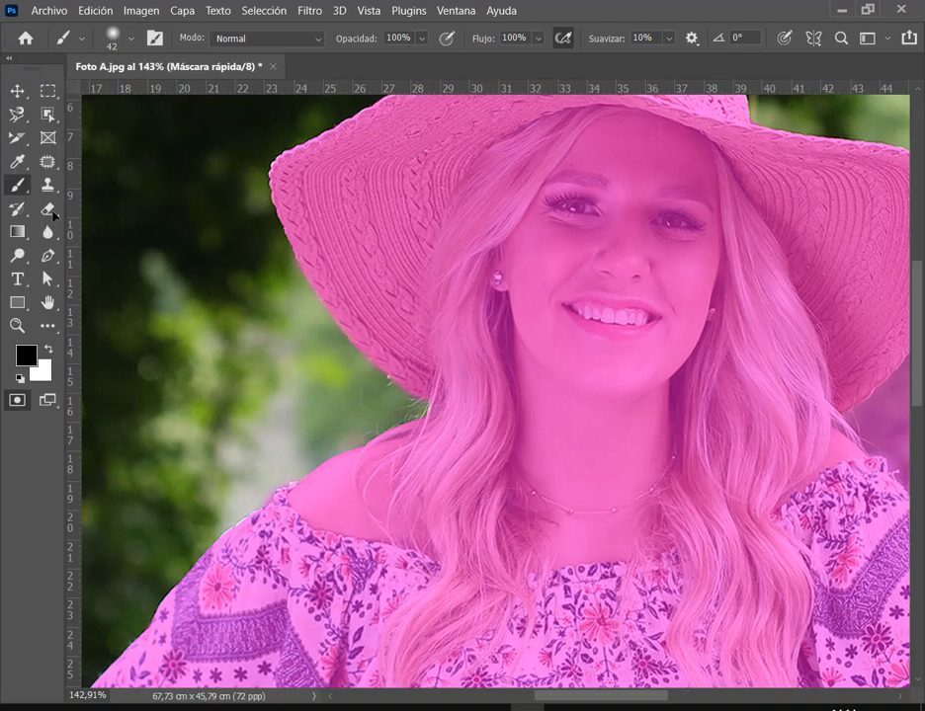
left_click(17, 399)
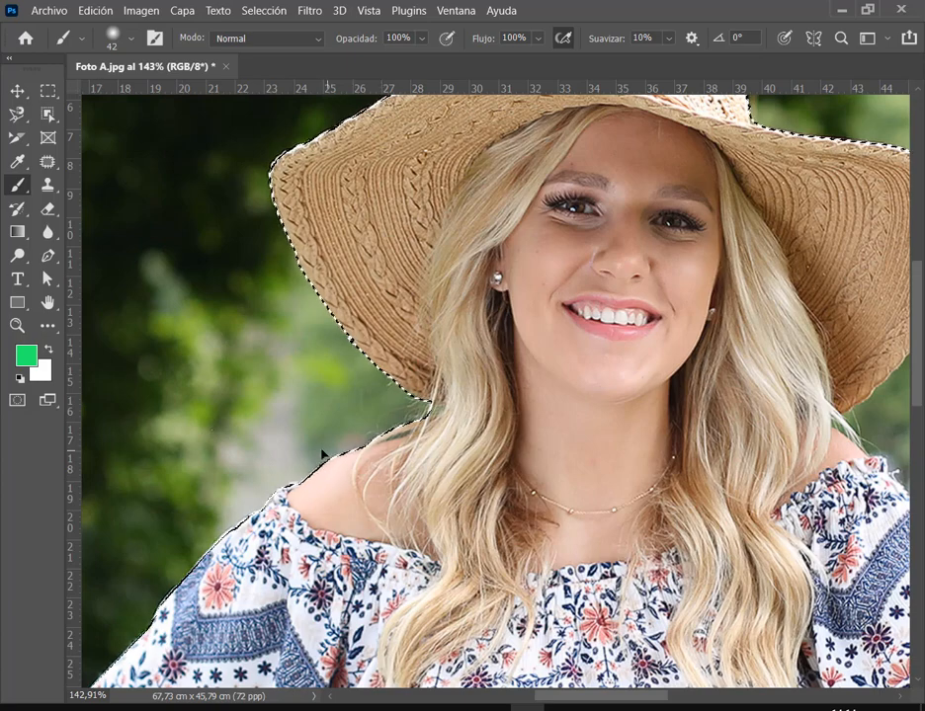
Paint the skirt's missed outer edge and hem into the quick mask with the Brush, and convert it back to a selection.
left_click_drag(826, 385, 641, 298)
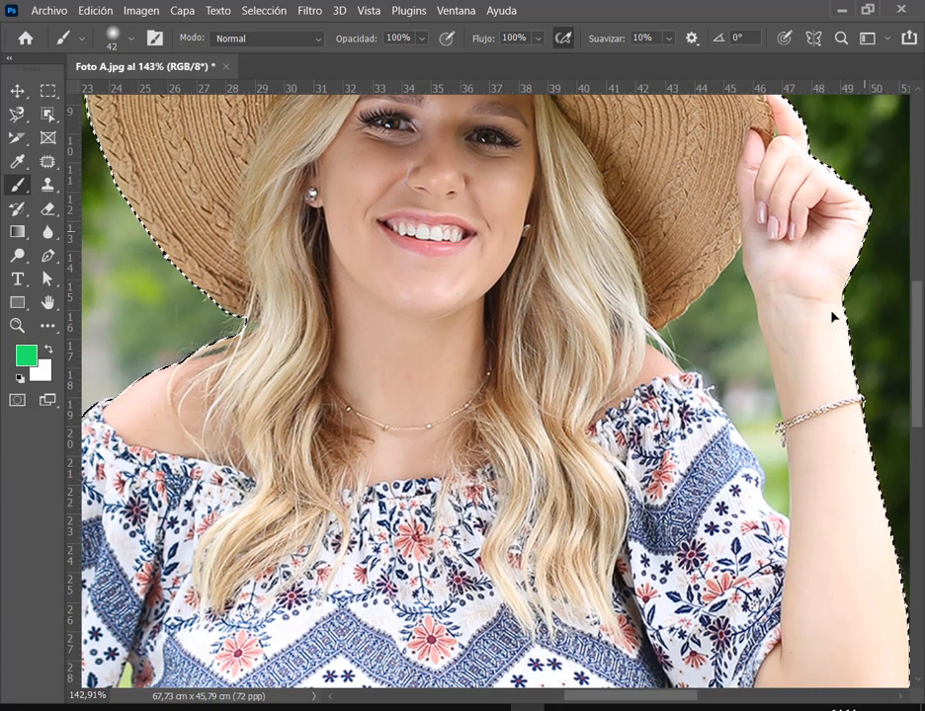
scroll(833, 316, "down", 15)
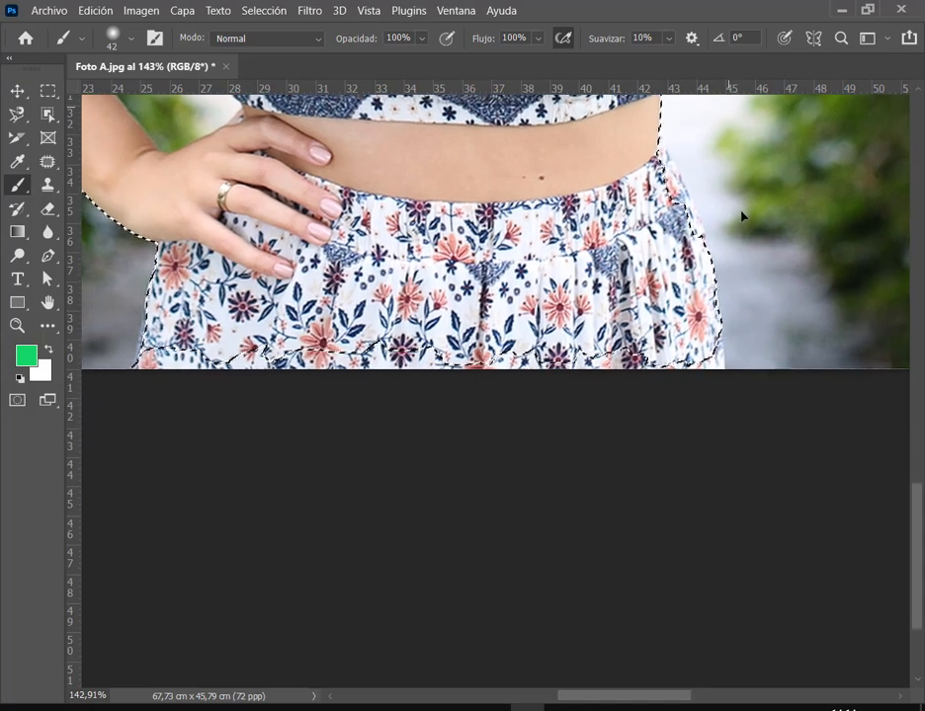
left_click_drag(742, 216, 645, 304)
scroll(675, 326, "up", 1)
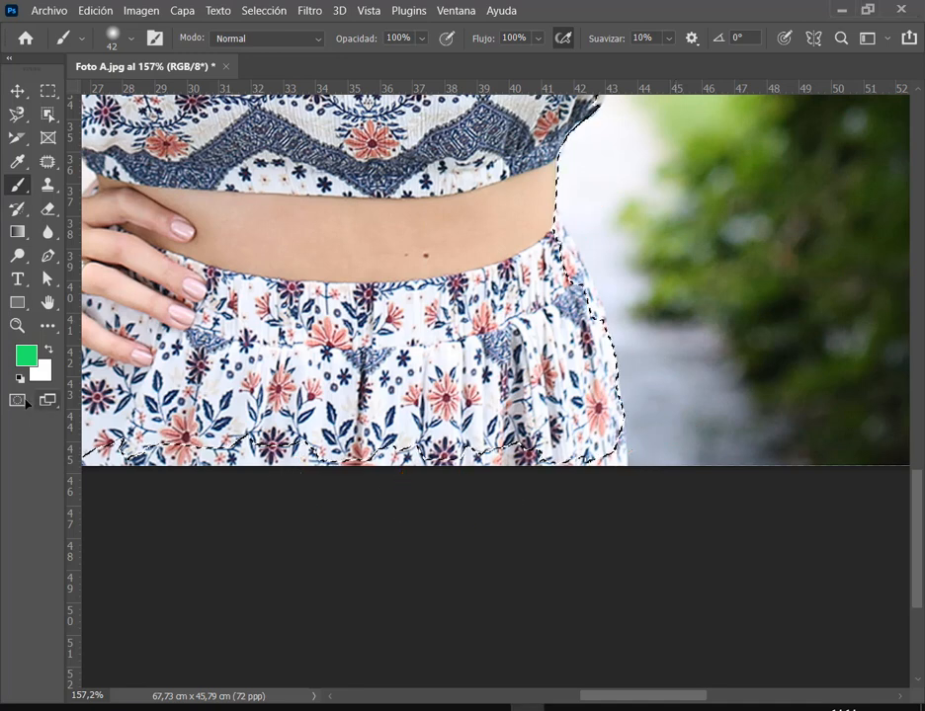
key("q")
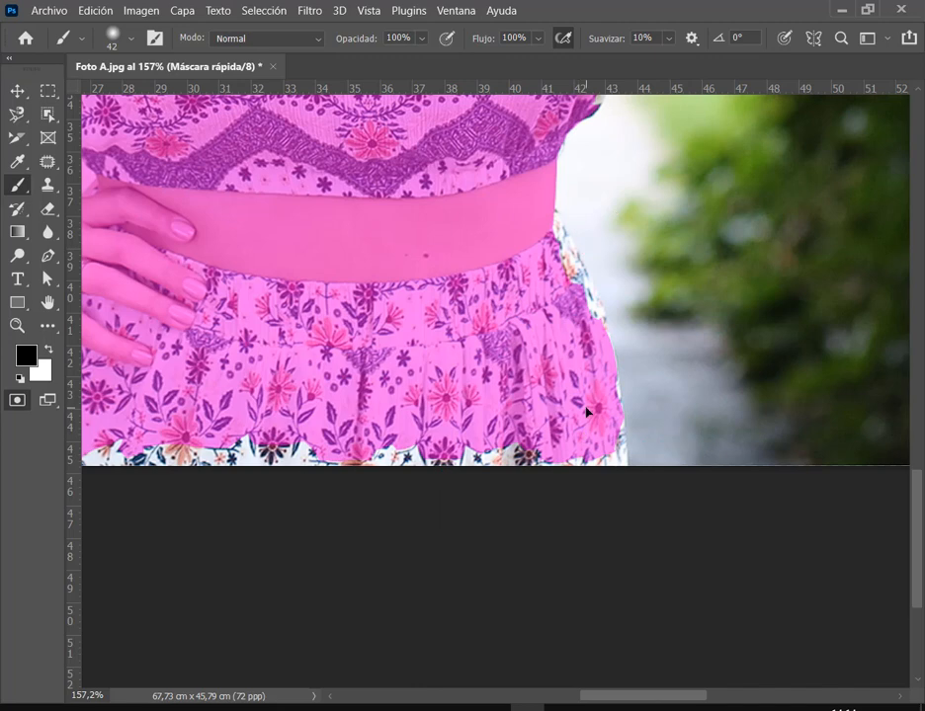
left_click(545, 240)
mouse_move(542, 236)
left_mouse_down()
mouse_move(603, 356)
mouse_move(605, 459)
mouse_move(307, 453)
left_mouse_up()
mouse_move(324, 412)
left_mouse_down()
mouse_move(527, 370)
mouse_move(484, 415)
mouse_move(207, 413)
mouse_move(190, 381)
mouse_move(182, 415)
left_mouse_up()
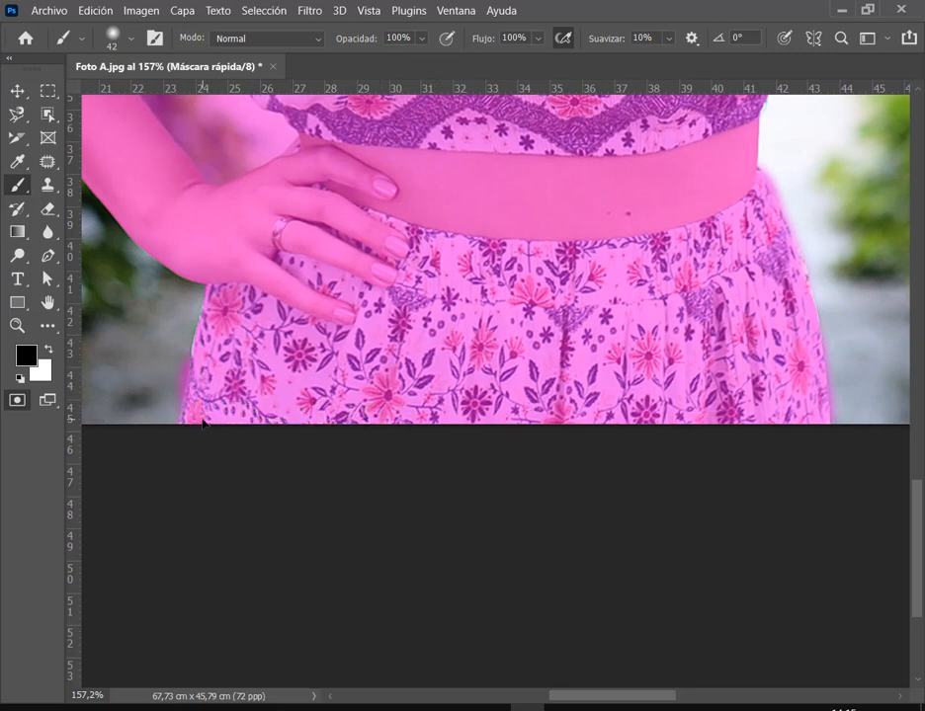
left_click(16, 401)
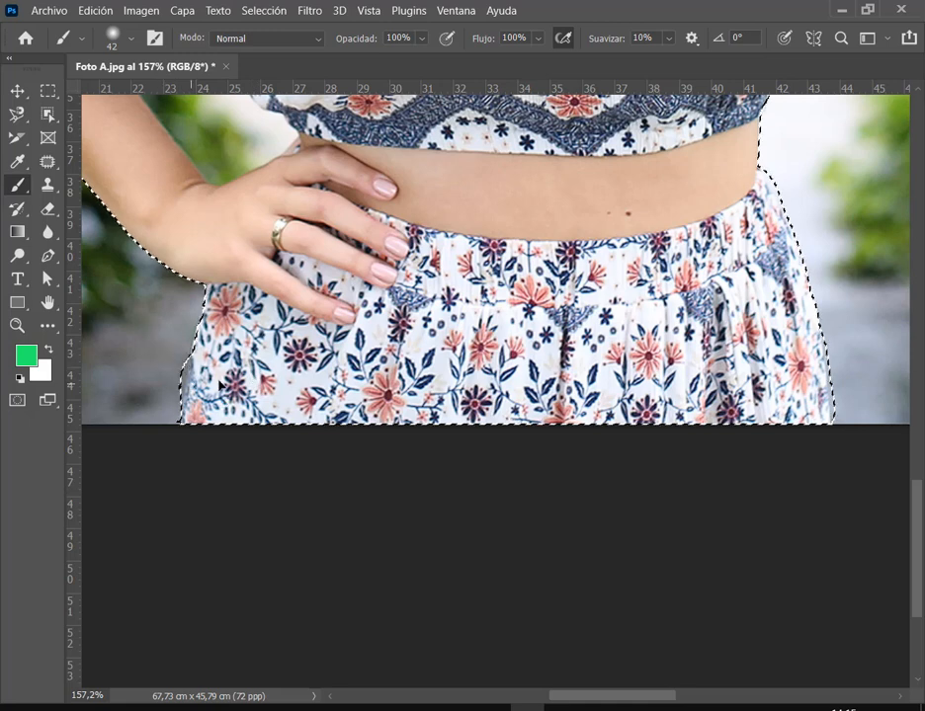
Toggle Quick Mask to compare the overlay with the selection along the skirt, blouse and hat, ending with the mask shown.
left_click(17, 401)
scroll(516, 381, "up", 3)
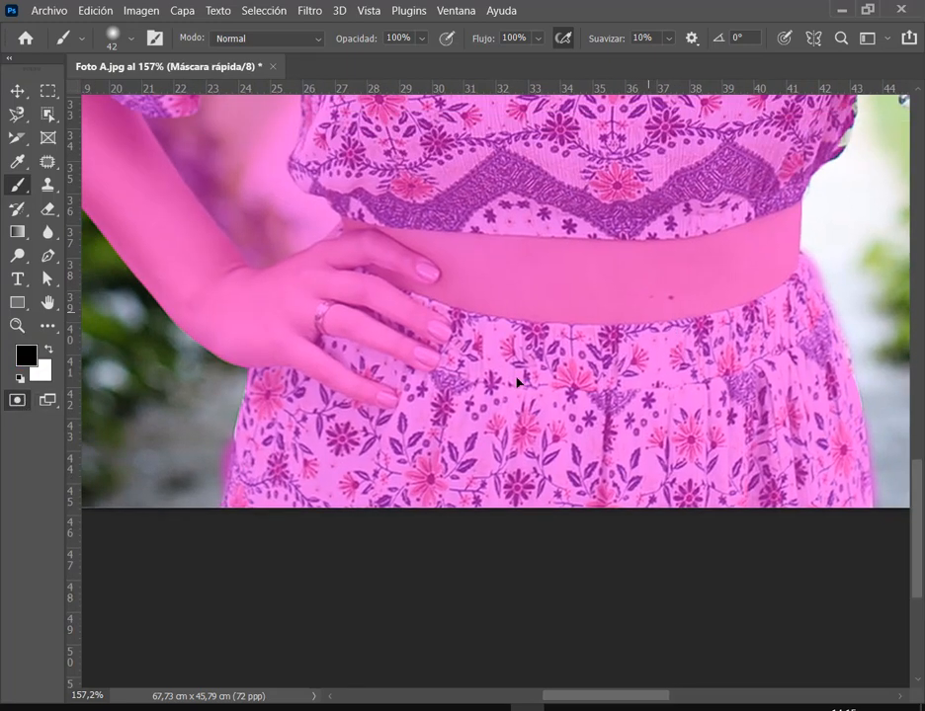
key("q")
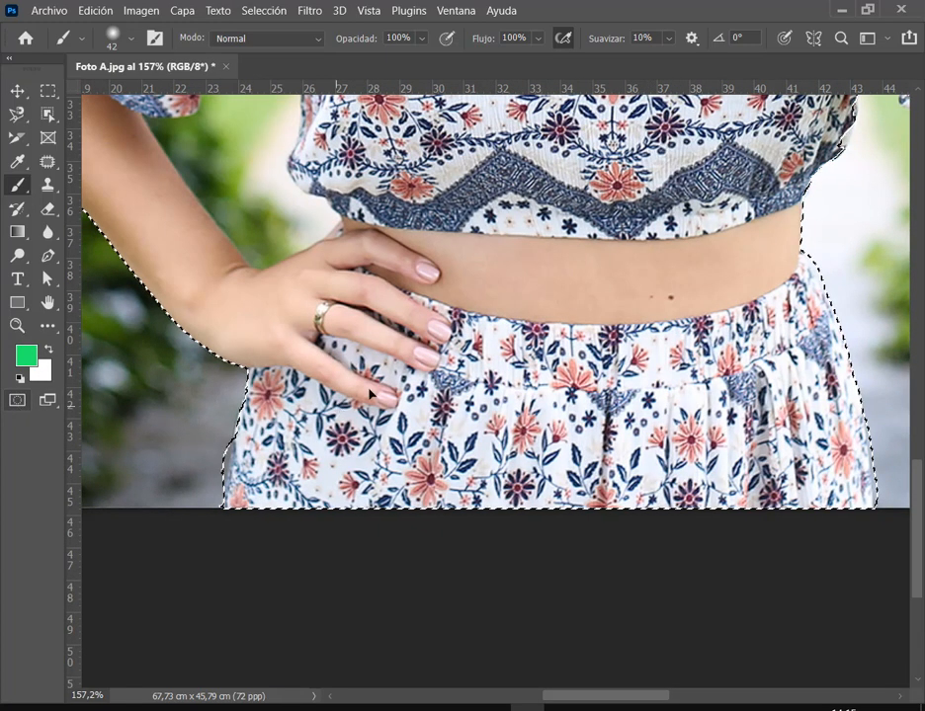
key("q")
scroll(512, 484, "up", 6)
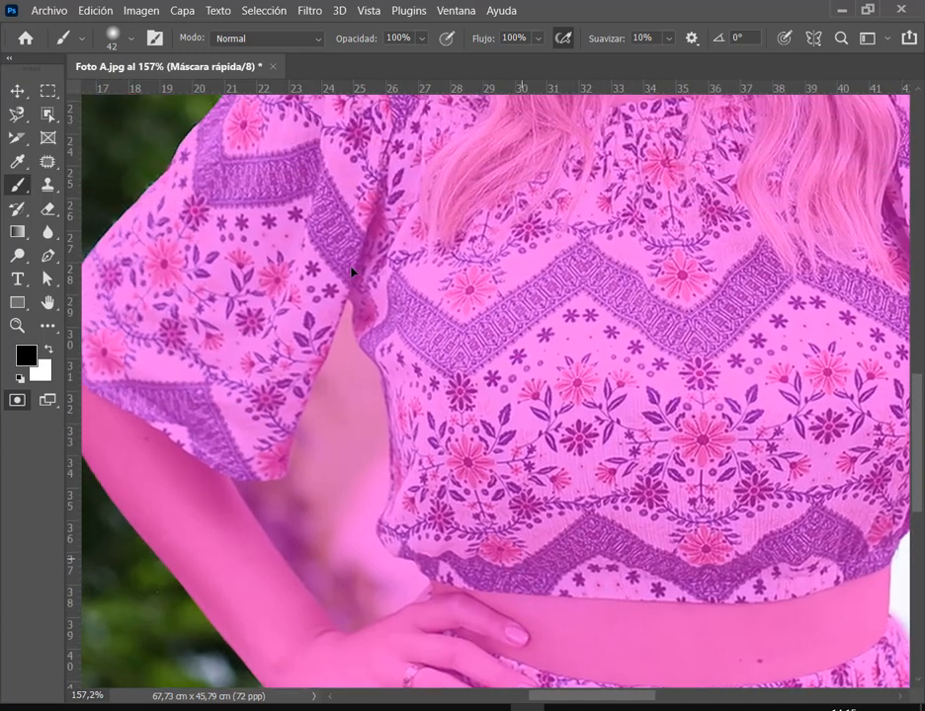
scroll(352, 269, "up", 10)
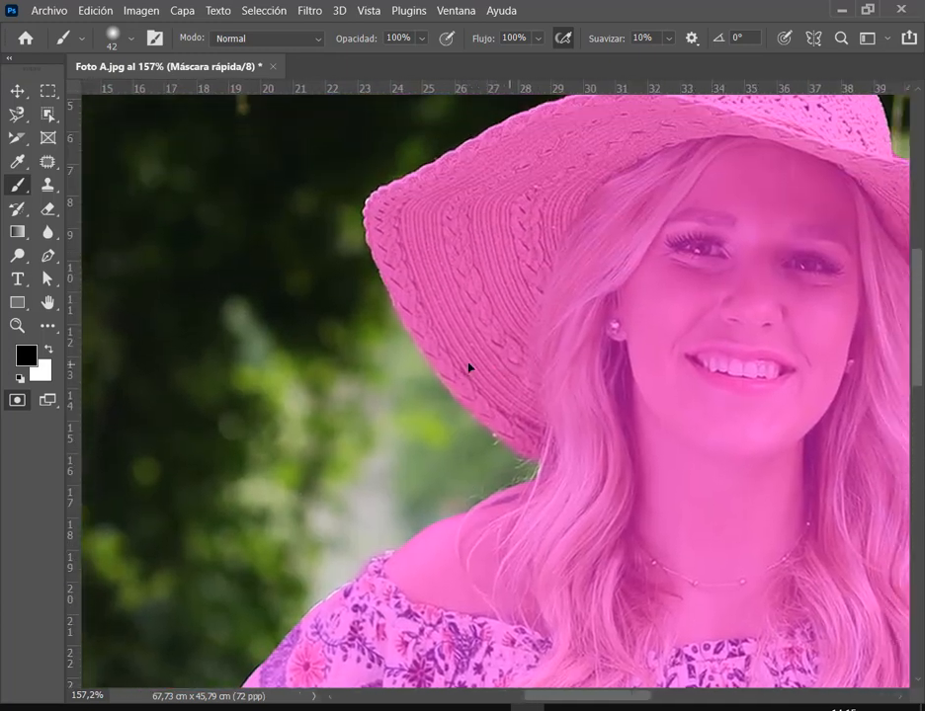
scroll(469, 367, "right", 2)
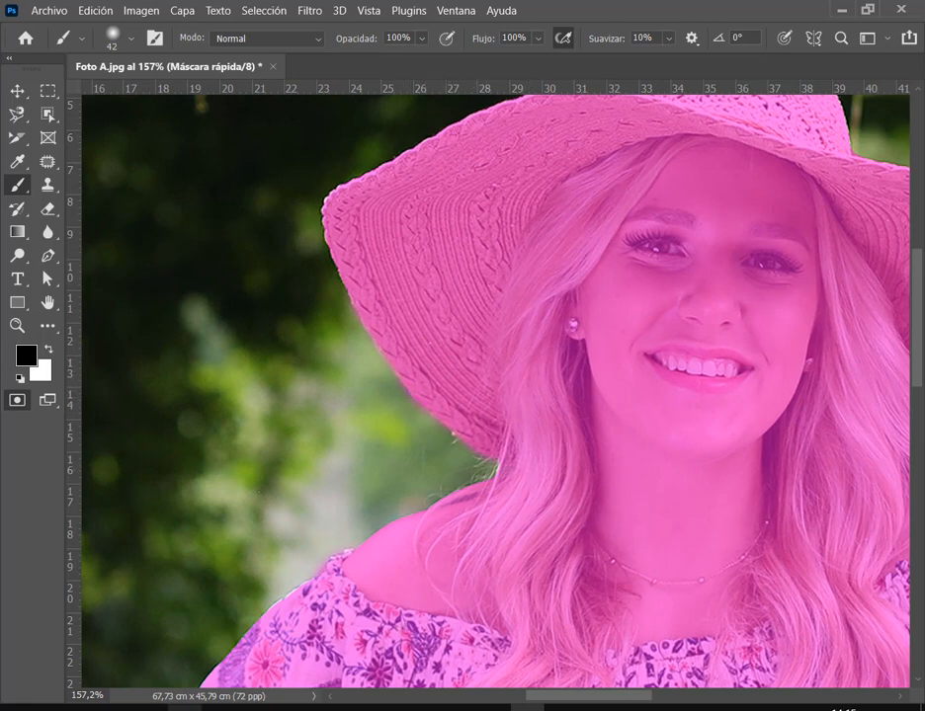
Switch to the Google Meet call, read the latest chat messages and return to Photoshop.
mouse_move(217, 706)
left_click(119, 618)
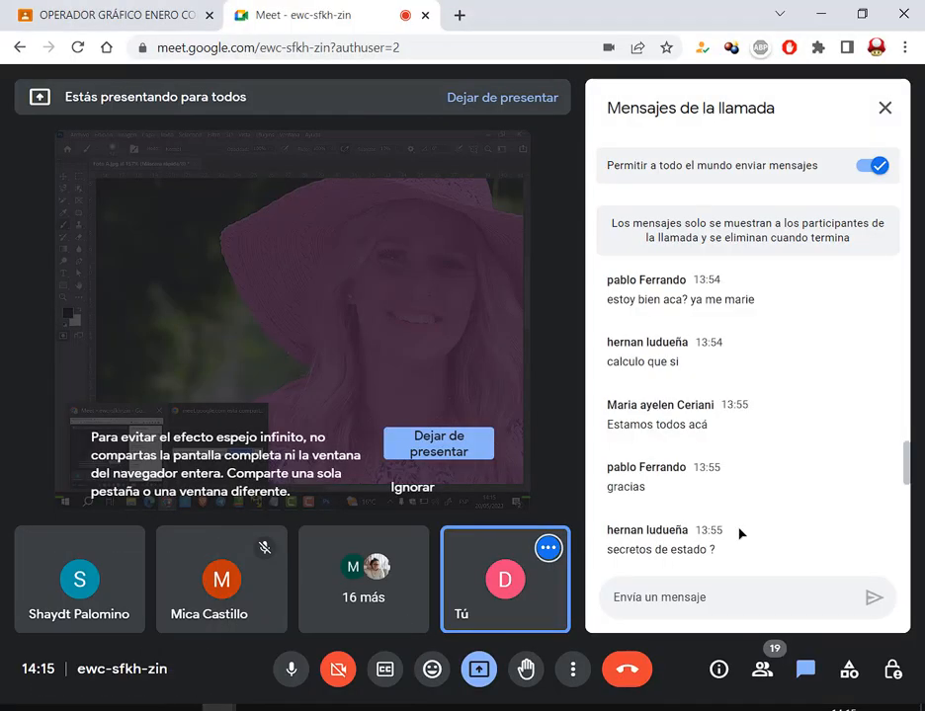
scroll(738, 533, "down", 5)
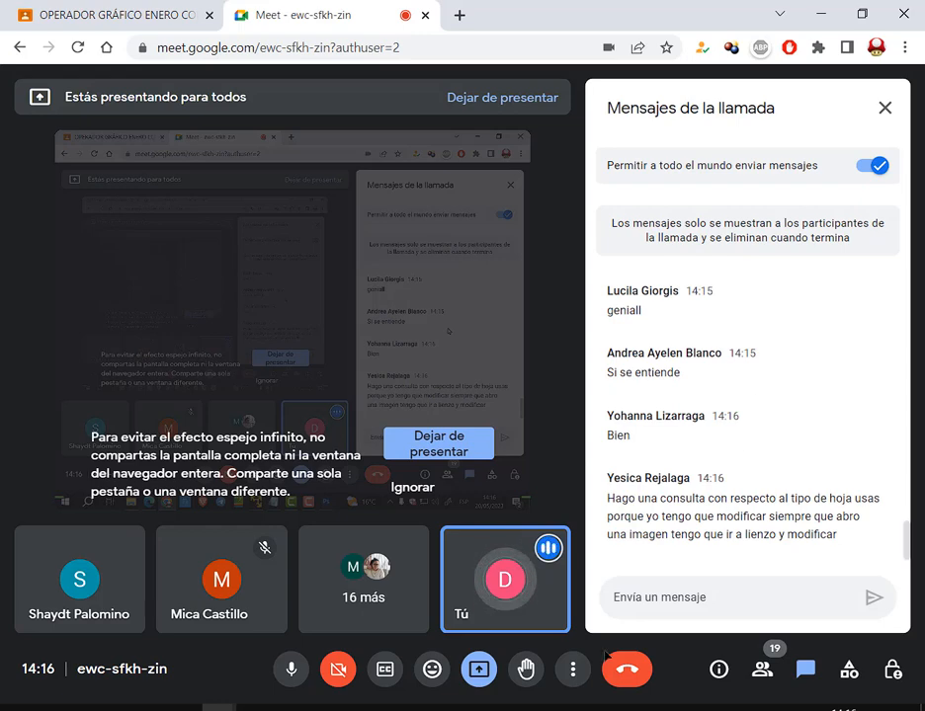
left_click(527, 708)
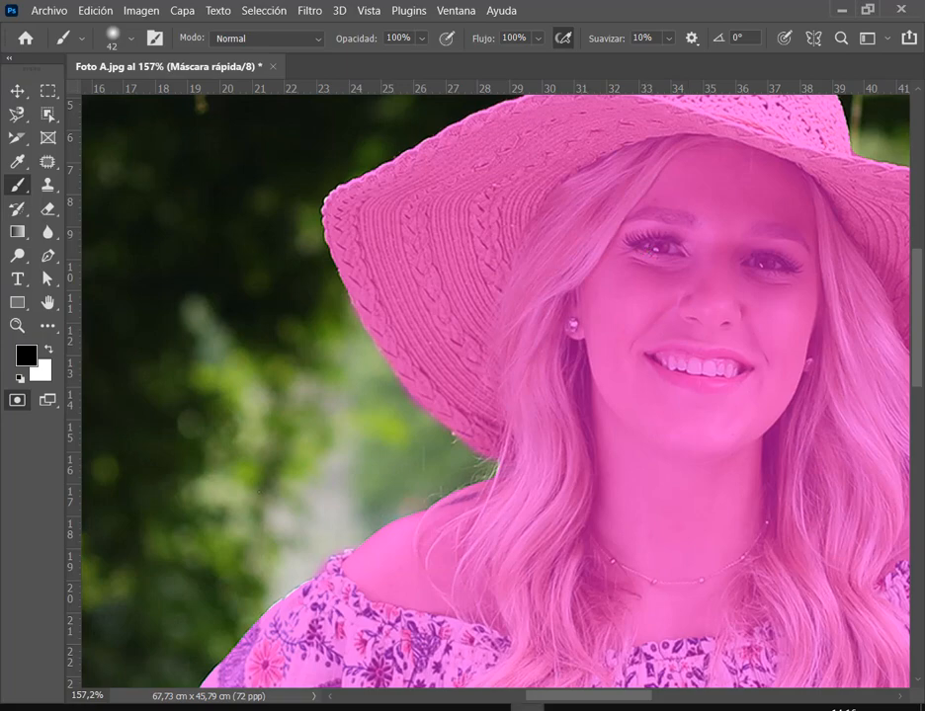
left_click(527, 708)
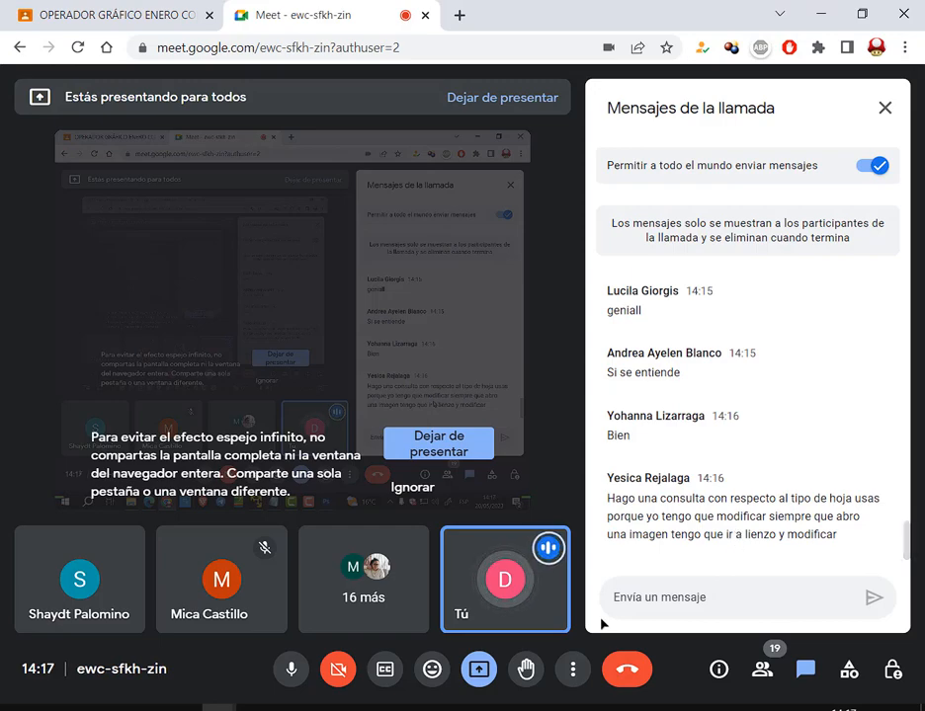
key("alt+Tab")
Start a new document, enter 1080 for both width and height, and switch the units from millimetres to pixels.
left_click(59, 10)
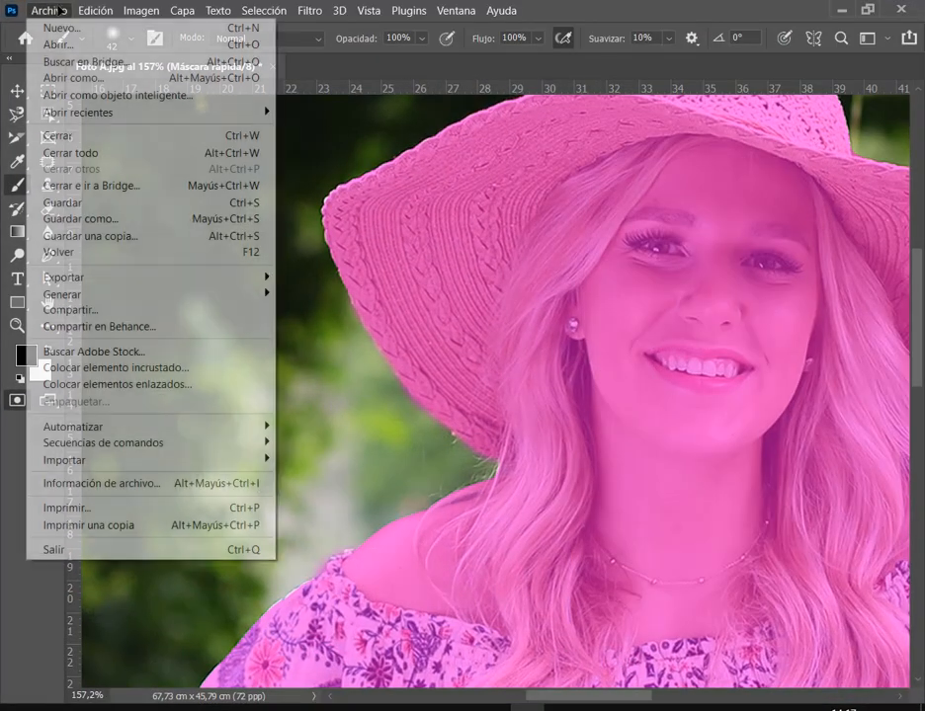
left_click(65, 28)
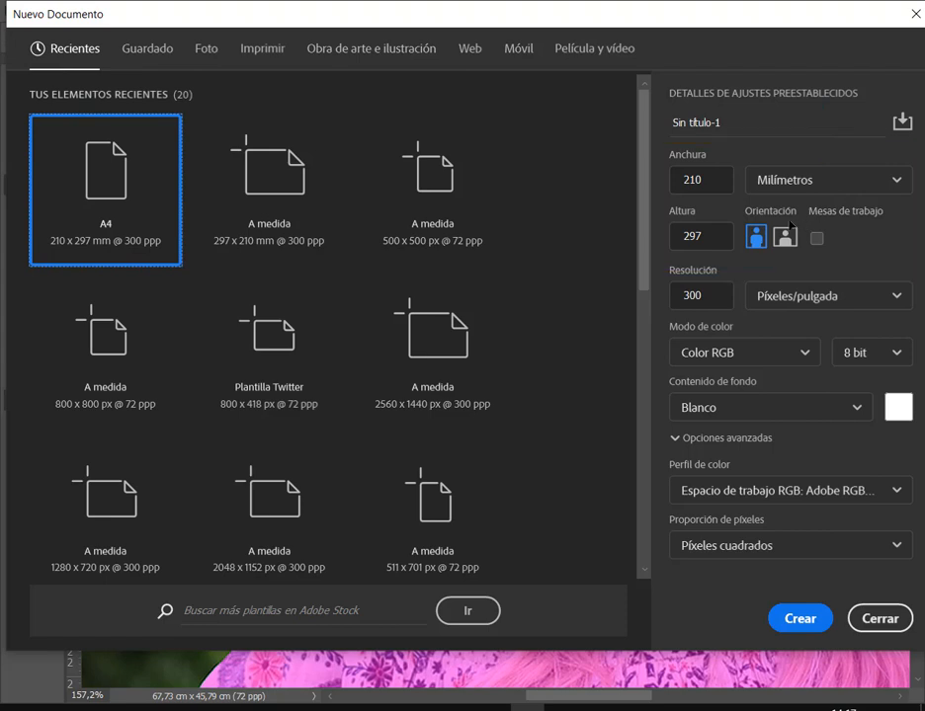
left_click_drag(711, 185, 663, 188)
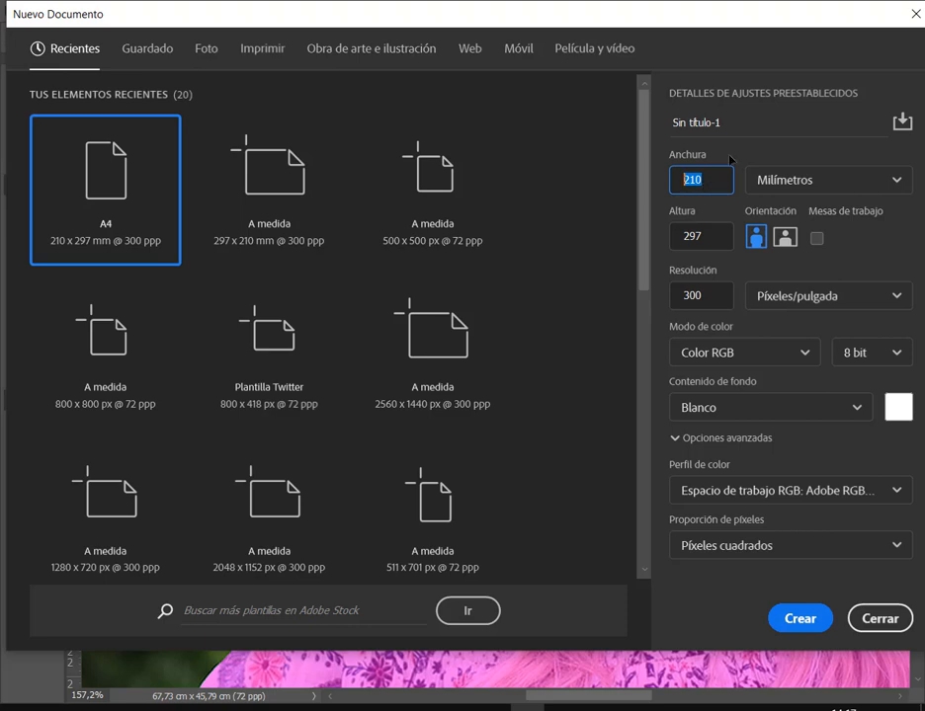
type("1080")
key("Tab")
key("Tab")
type("1080")
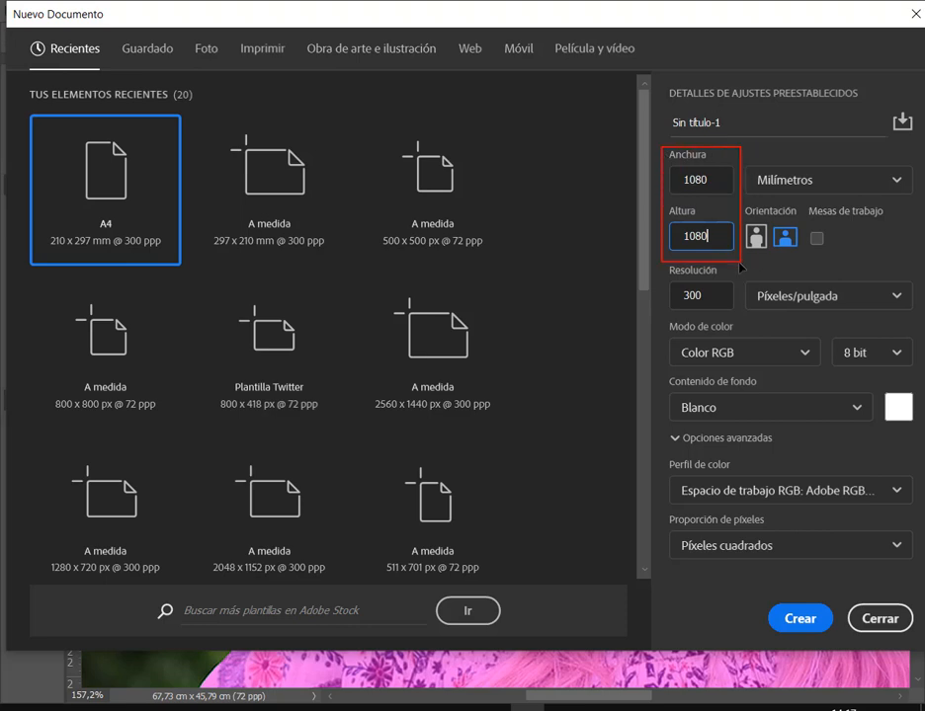
left_click(786, 189)
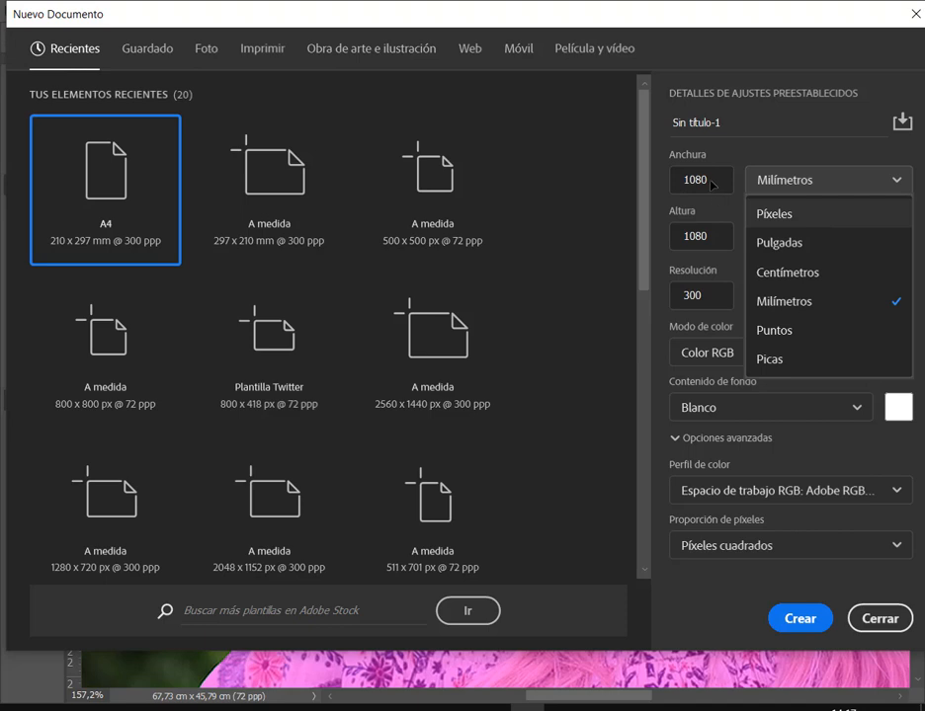
left_click(775, 216)
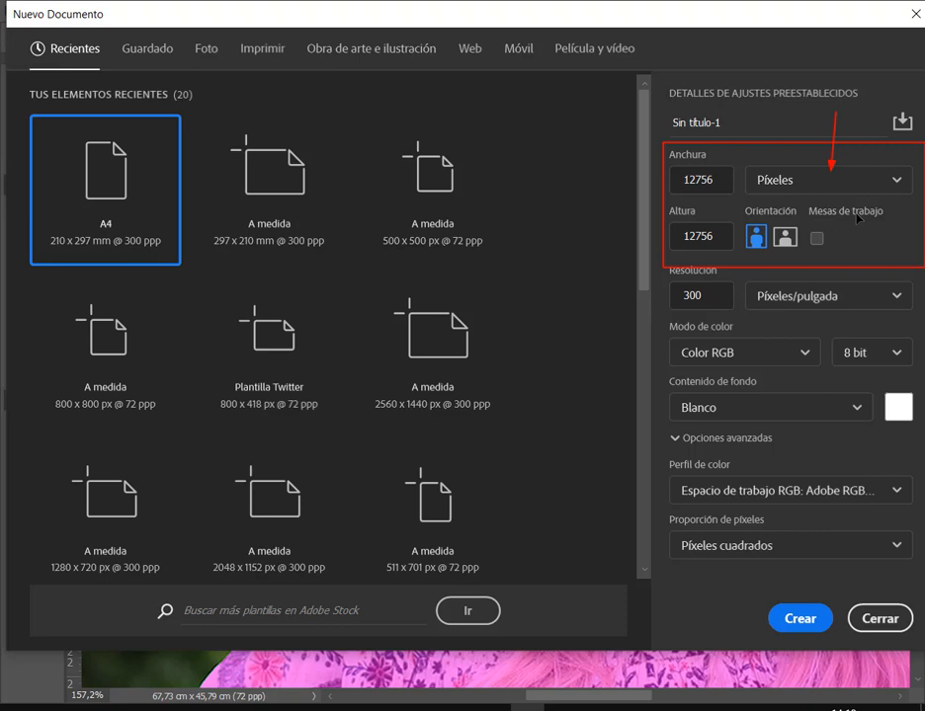
Set the new document's width and height to 1080 pixels each, and close the dialog without creating it.
left_click_drag(666, 164, 735, 258)
left_click(713, 181)
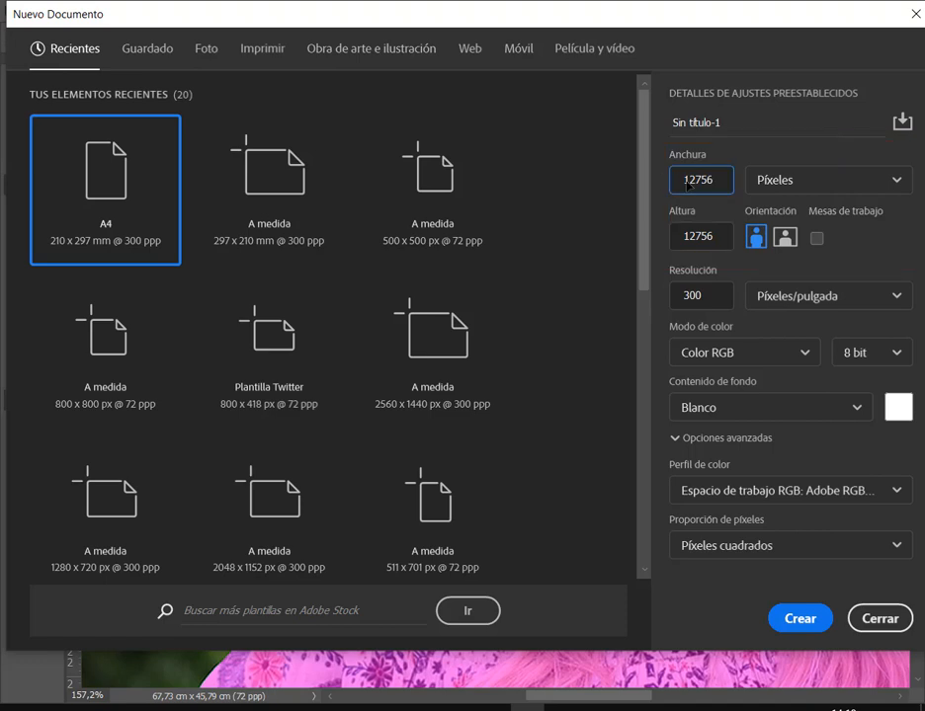
double_click(716, 186)
type("1080")
key("Tab")
type("1080")
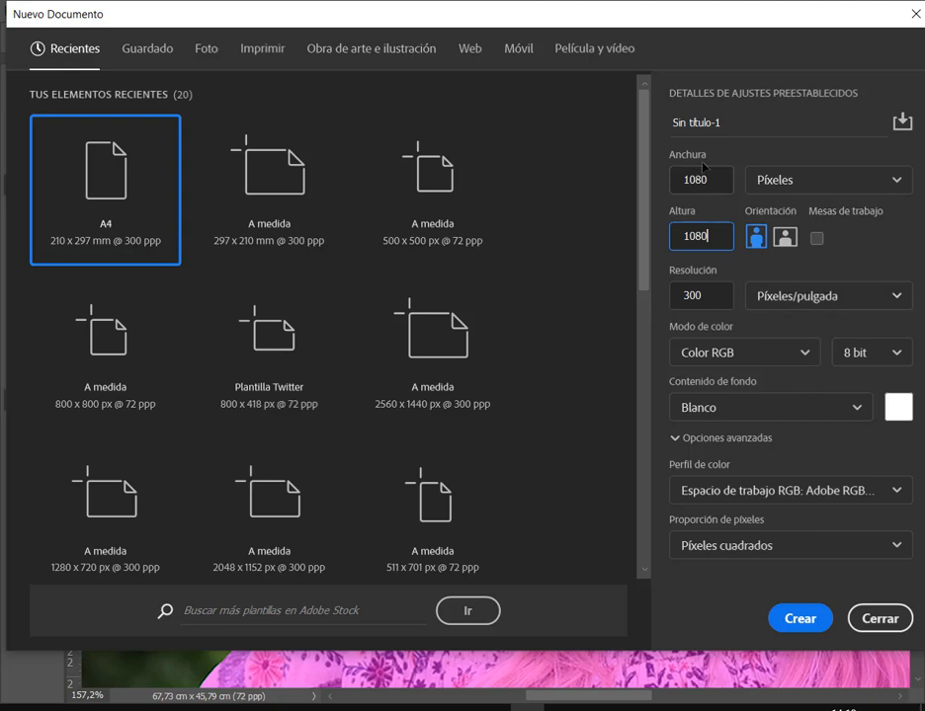
left_click(863, 627)
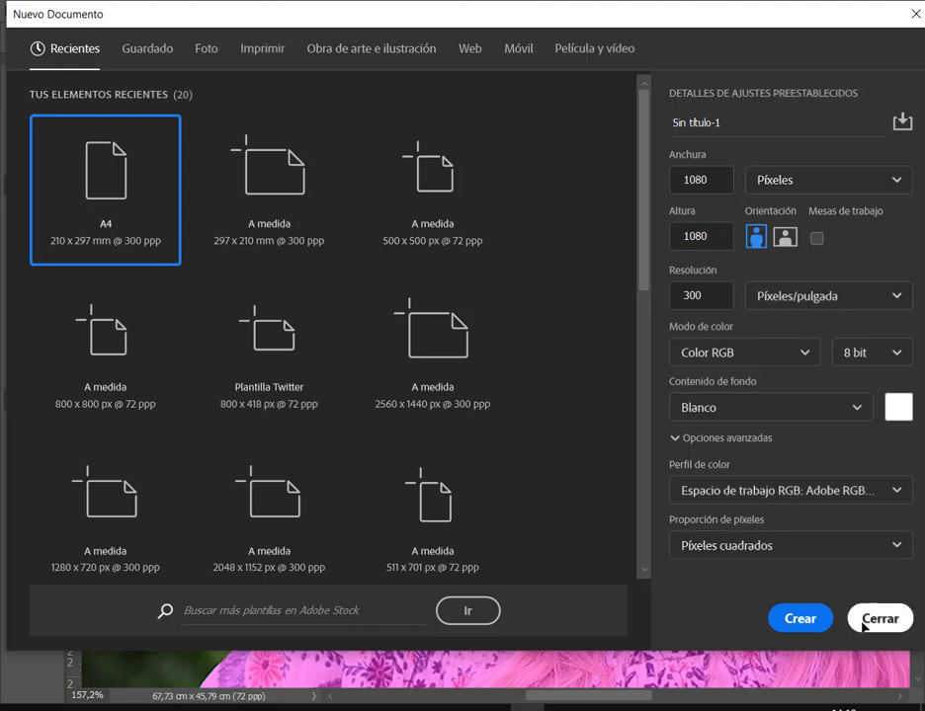
Switch to the Google Meet call, read the student's follow-up question in the chat and go back to Photoshop.
mouse_move(219, 708)
left_click(148, 656)
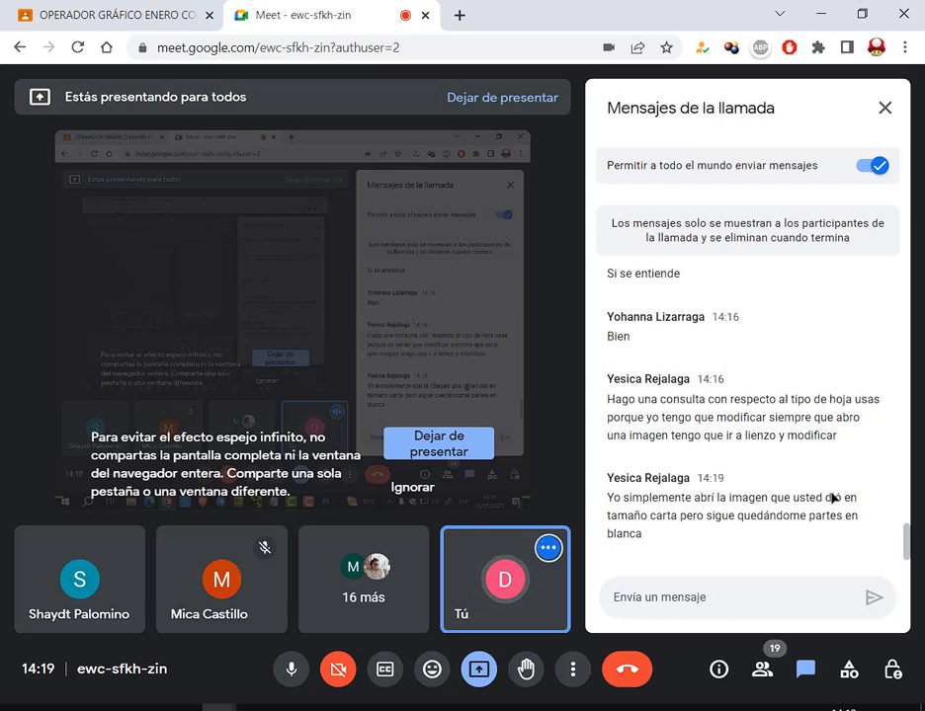
left_click_drag(609, 497, 647, 539)
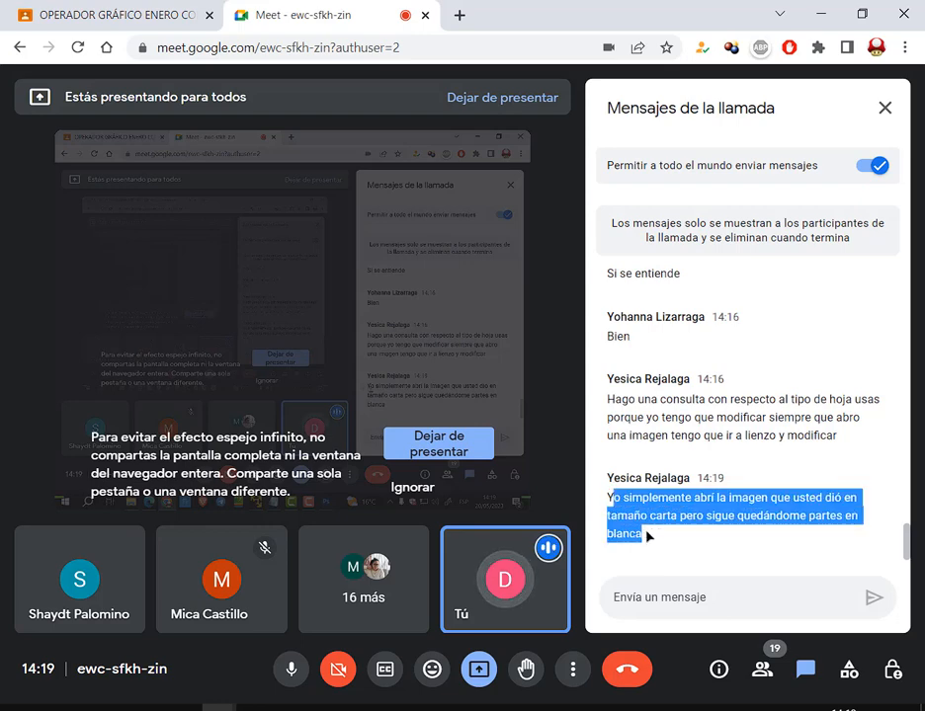
left_click(652, 541)
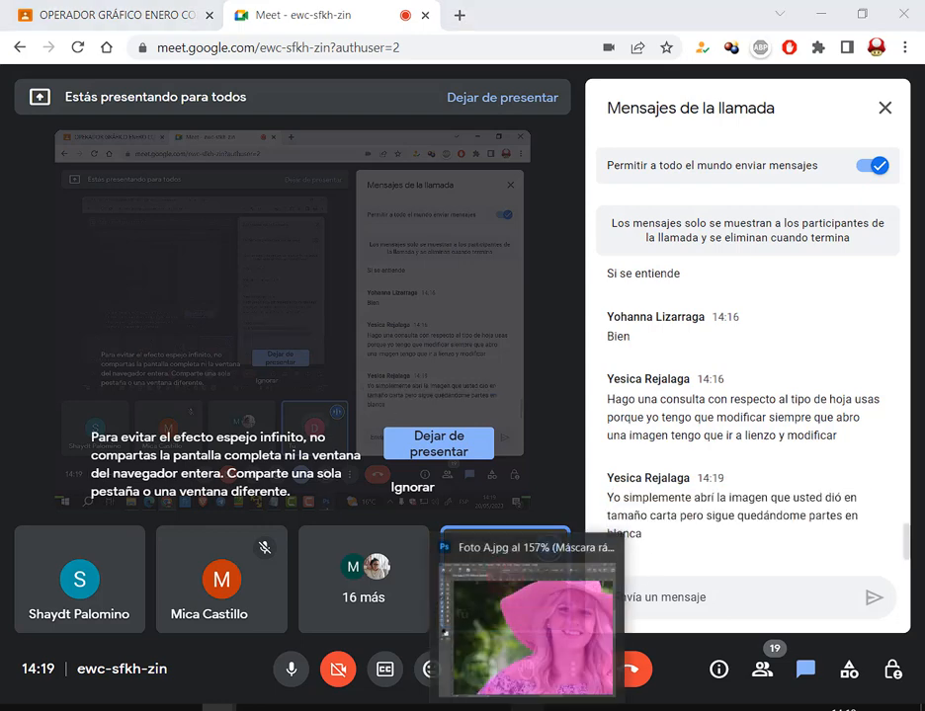
left_click(530, 631)
Open Foto B.jpg from the Photoshop folder using its embedded colour profile, and close it to return to Foto A.jpg.
left_click(47, 9)
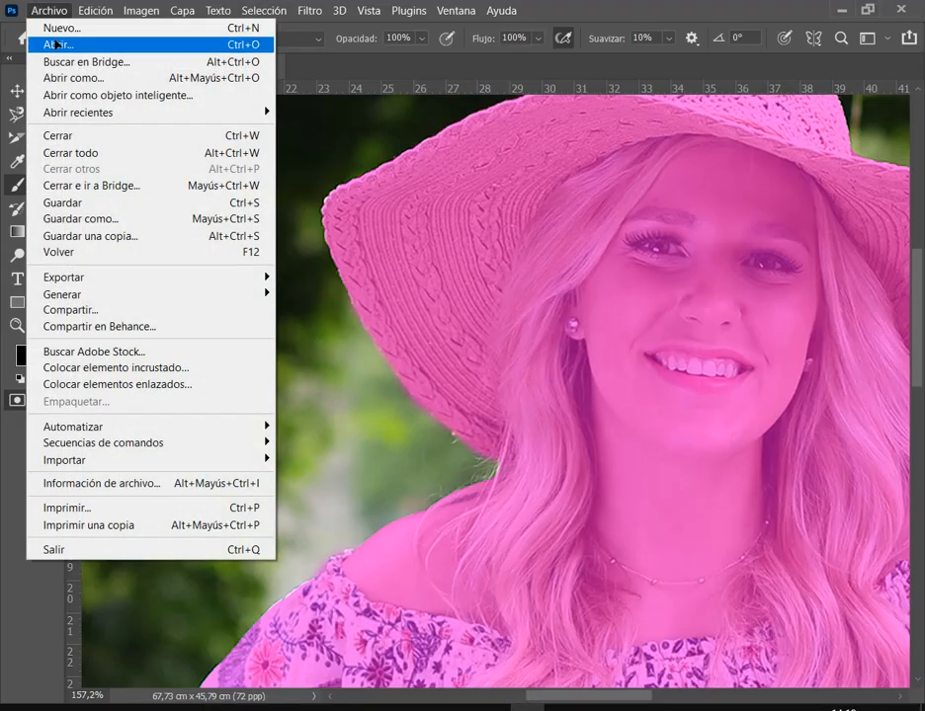
left_click(47, 43)
left_click(851, 156)
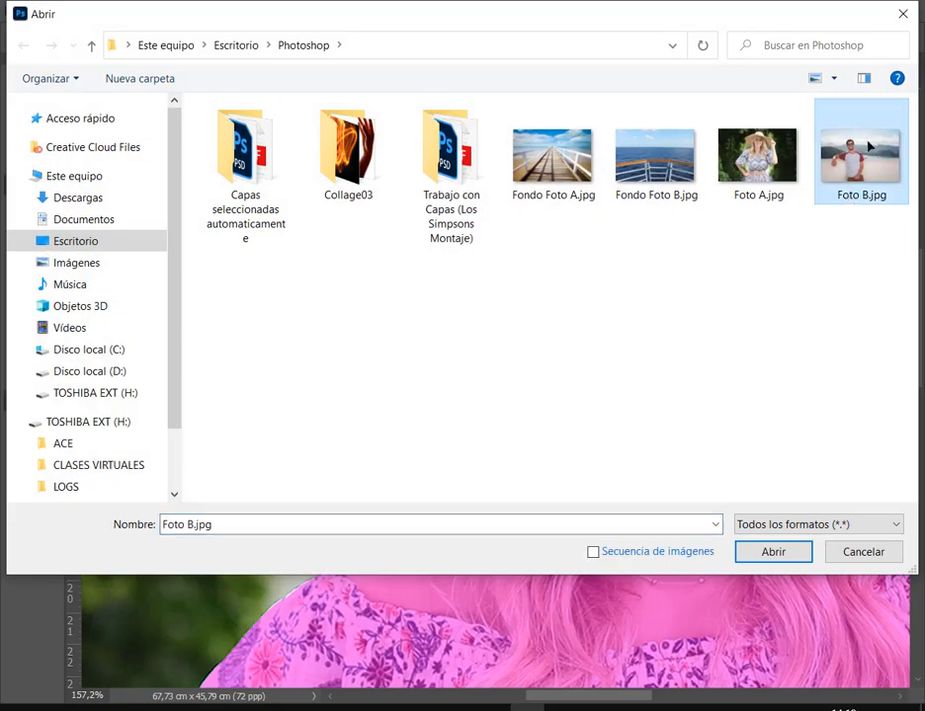
left_click(763, 553)
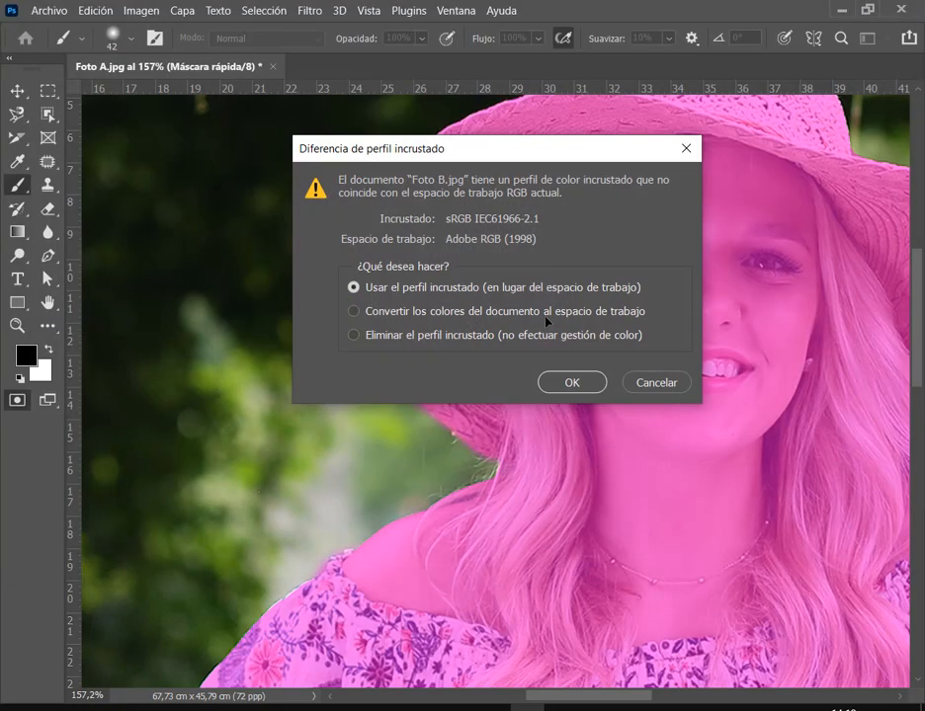
left_click(569, 383)
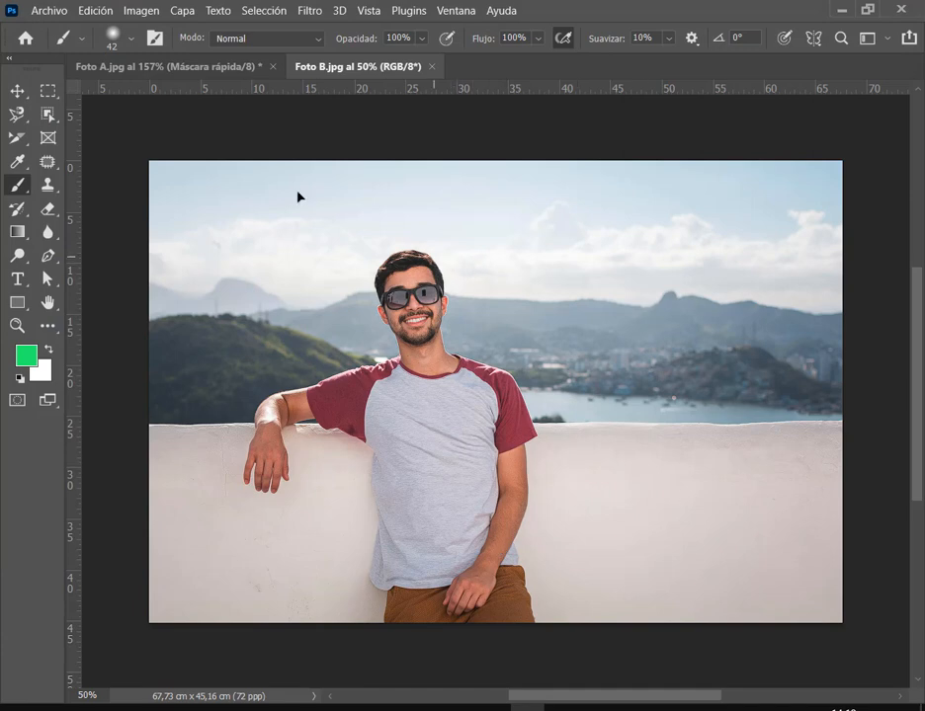
left_click(433, 67)
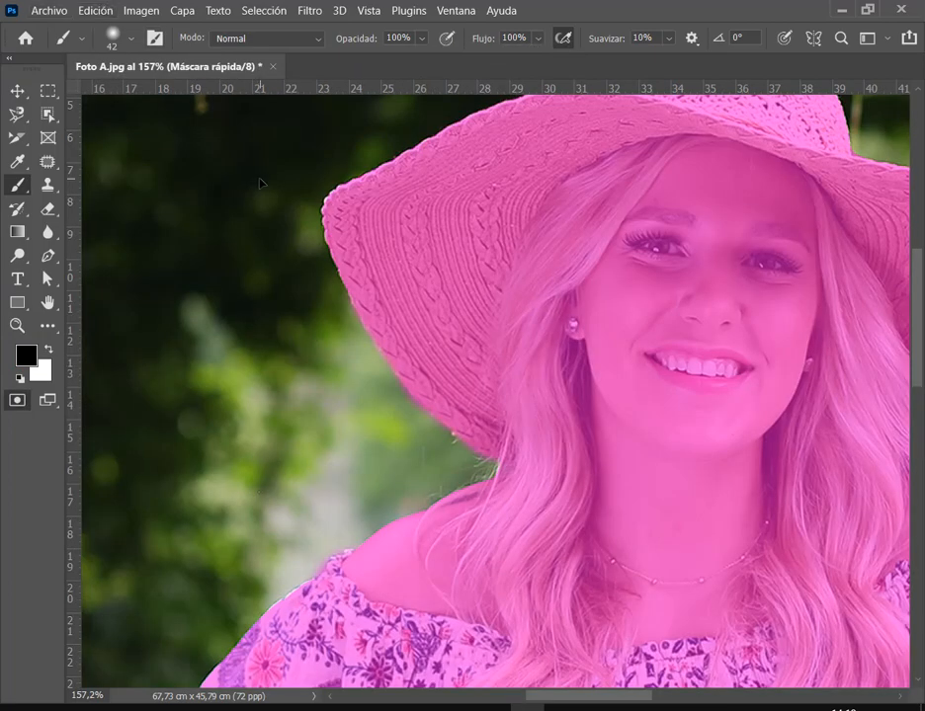
Create a new document from the Carta print preset, and close it to return to Foto A.jpg.
left_click(39, 11)
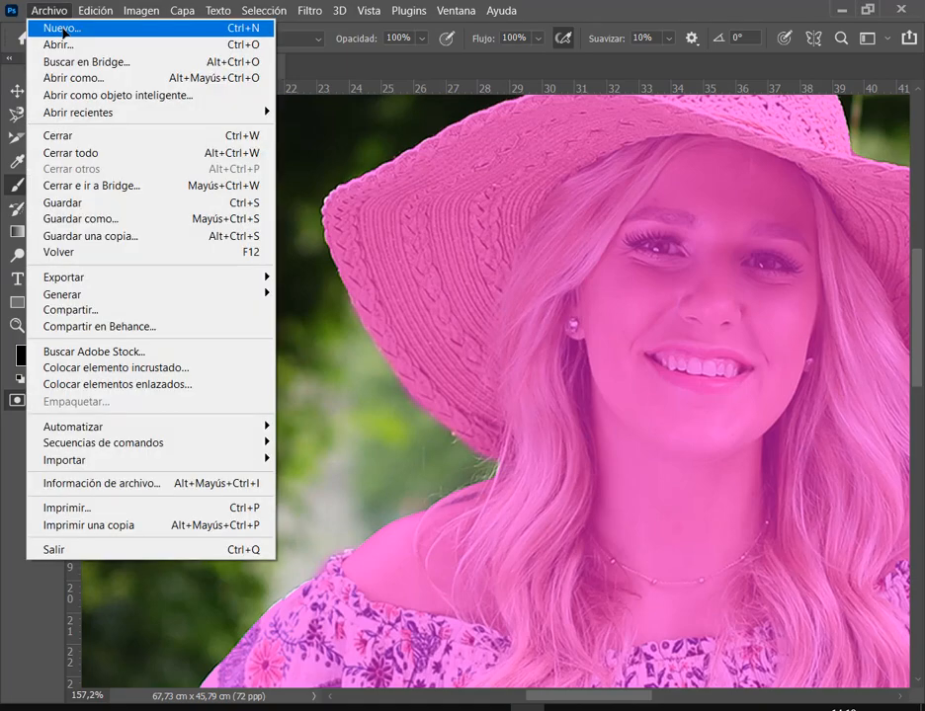
left_click(62, 27)
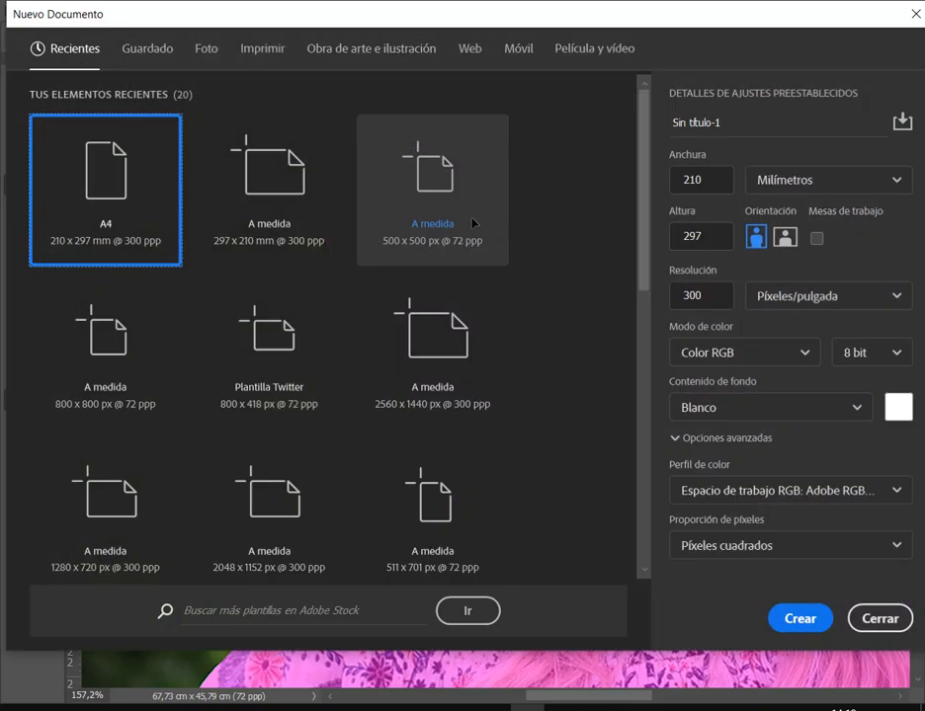
left_click(262, 60)
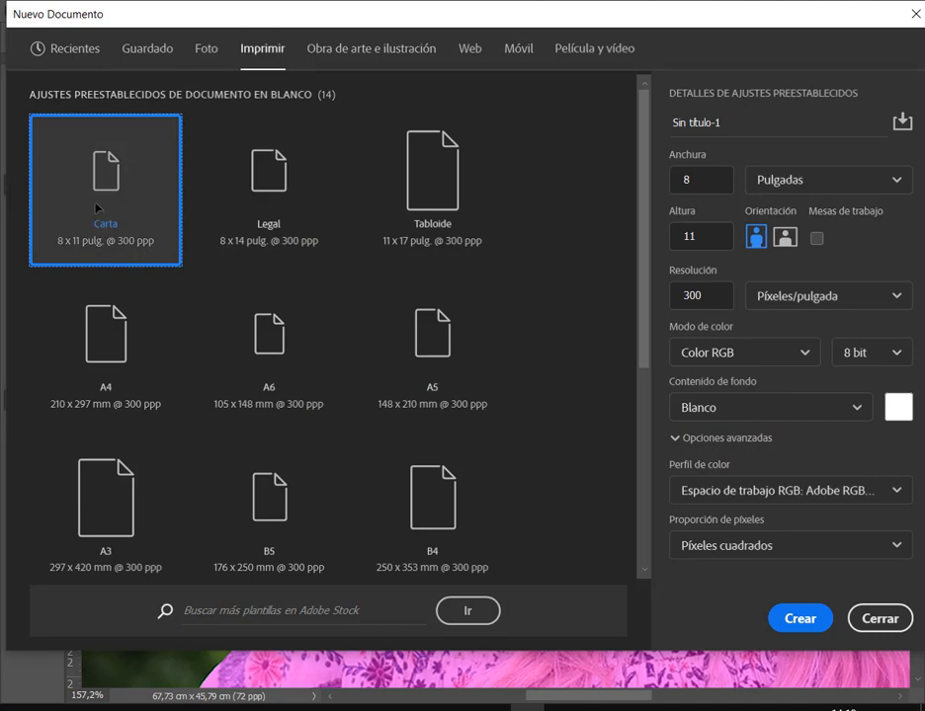
left_click(800, 618)
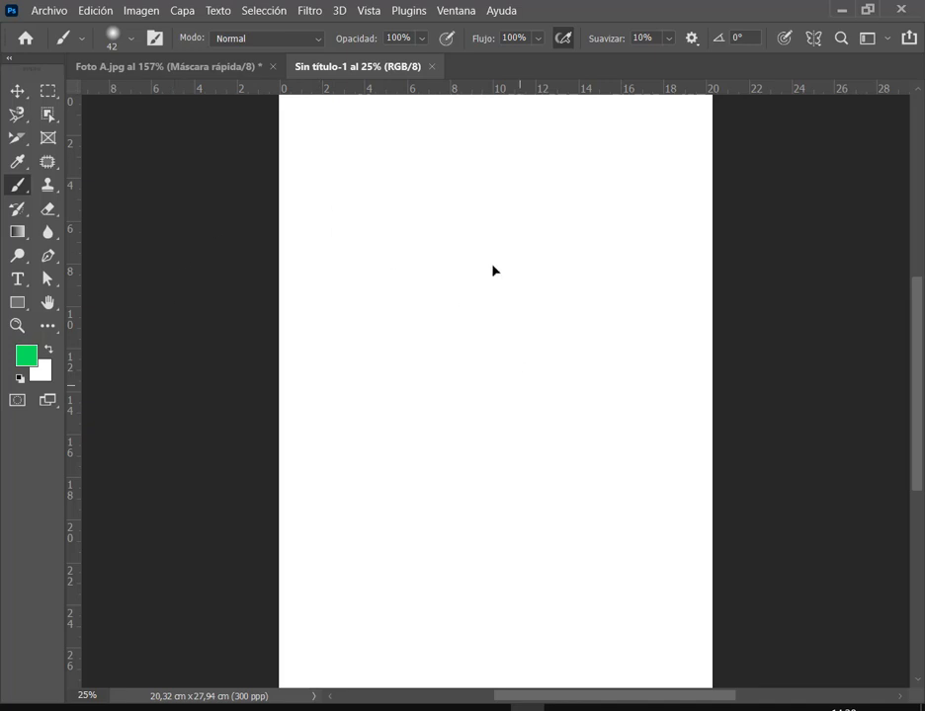
left_click(431, 67)
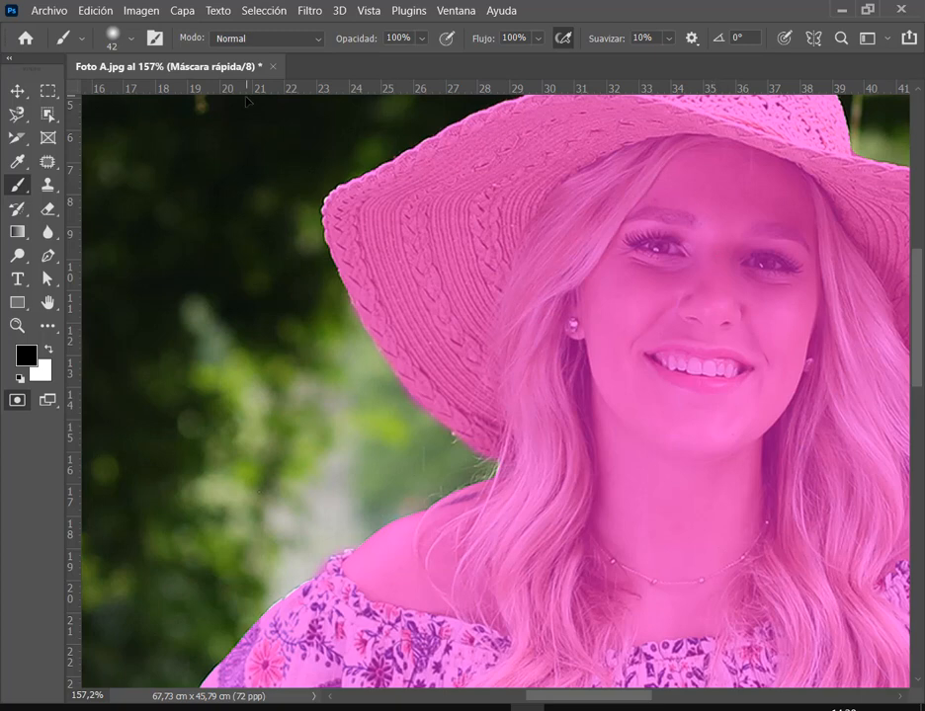
left_click(39, 10)
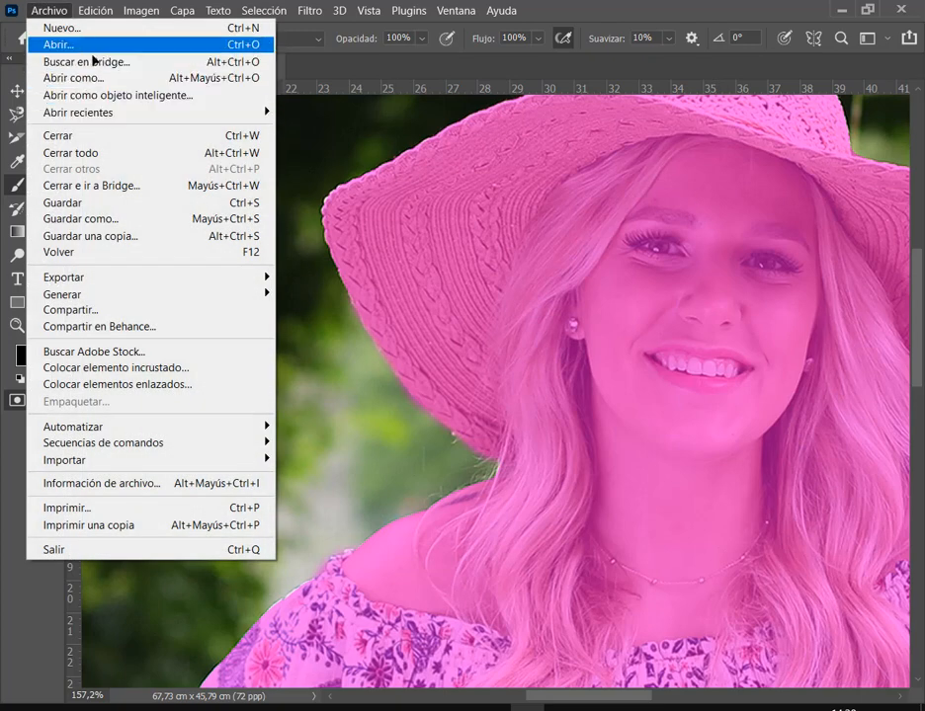
left_click(351, 70)
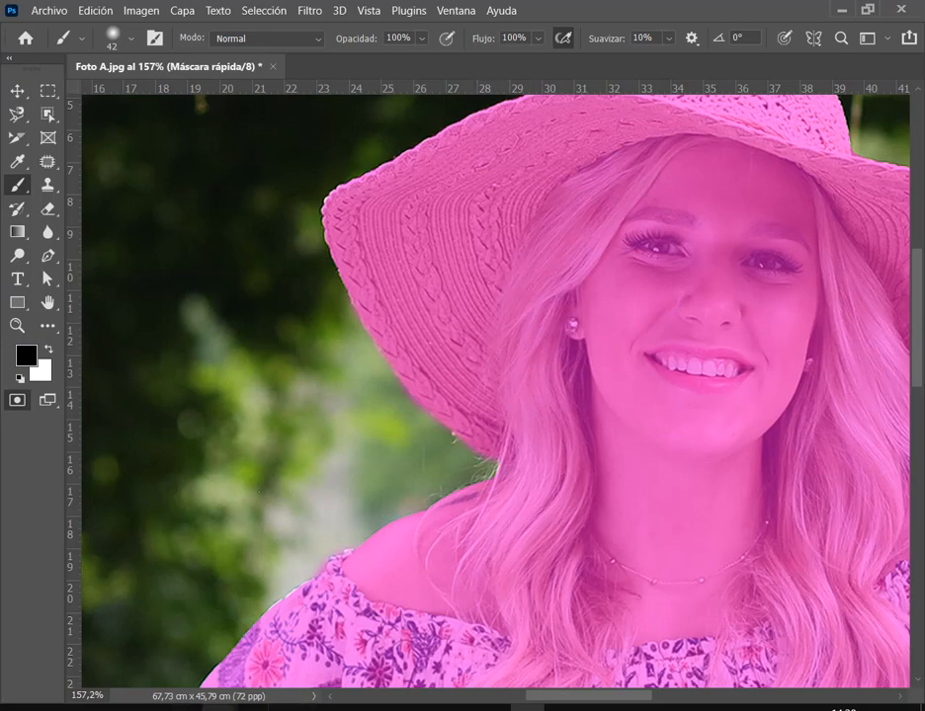
Switch to the Google Meet call, reread the student's chat message about blank areas around the letter-size image, and return to Photoshop.
mouse_move(217, 707)
left_click(141, 664)
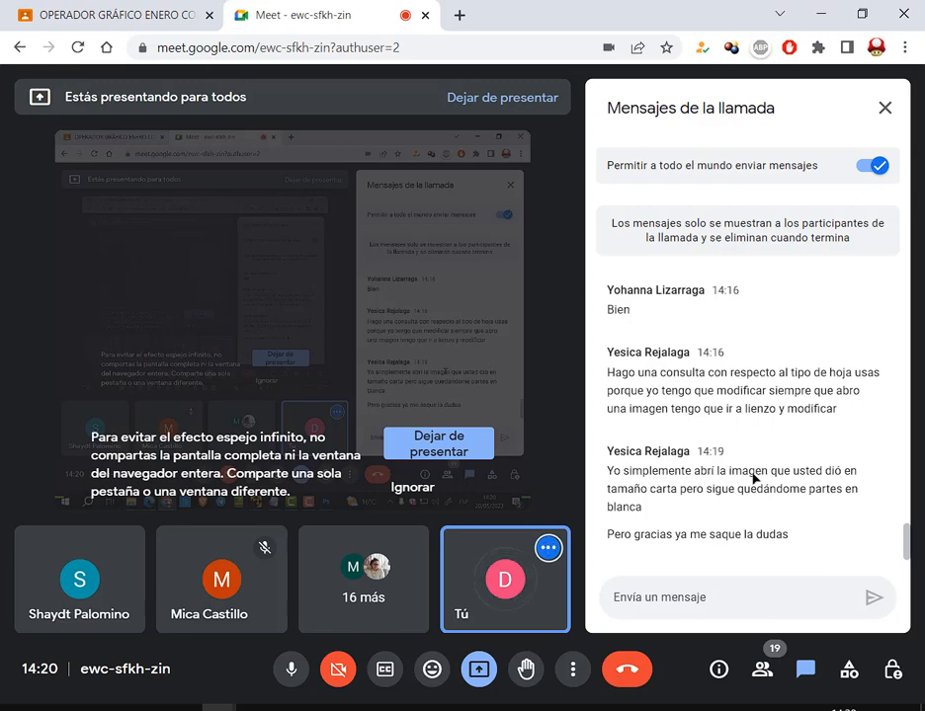
left_click(527, 708)
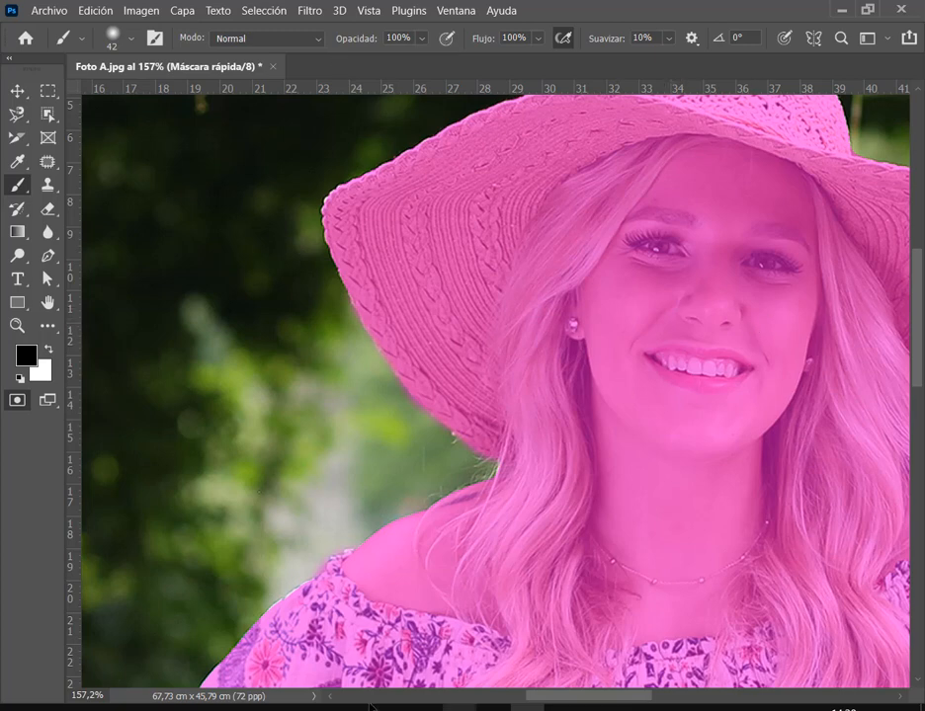
mouse_move(219, 708)
left_click(181, 645)
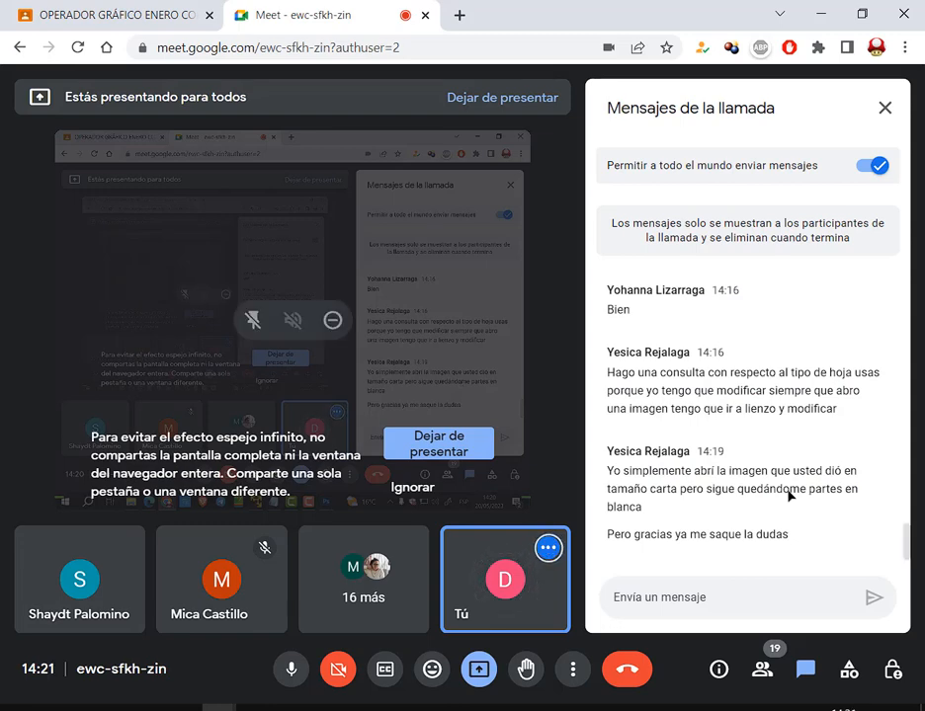
key("alt+Tab")
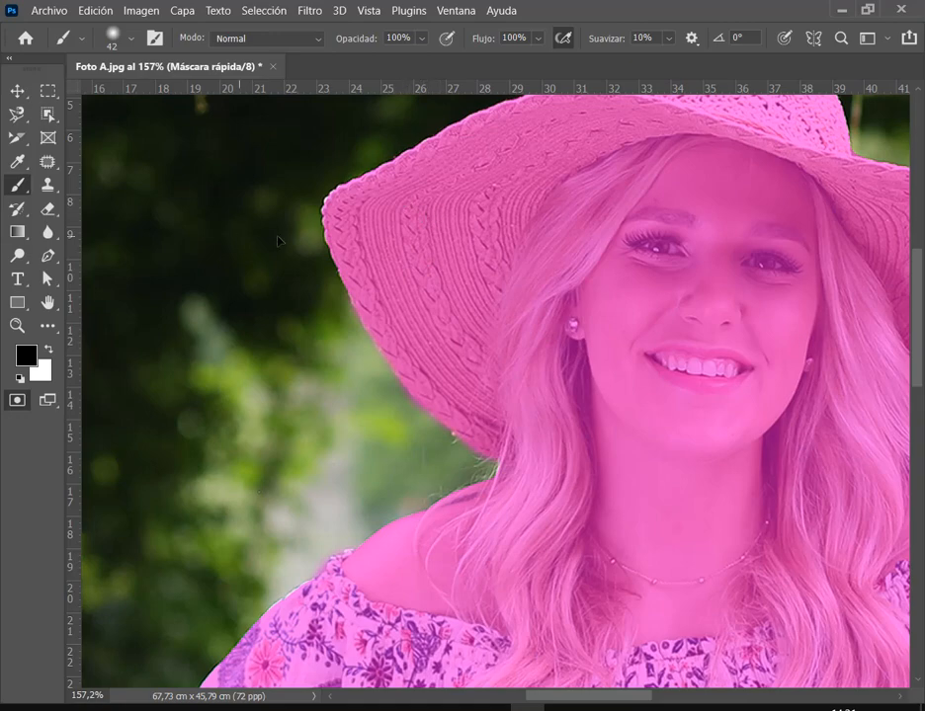
Show the area outside Foto A.jpg and change its colour to Gris claro, Gris medio and Gris oscuro in turn.
scroll(405, 202, "up", 4)
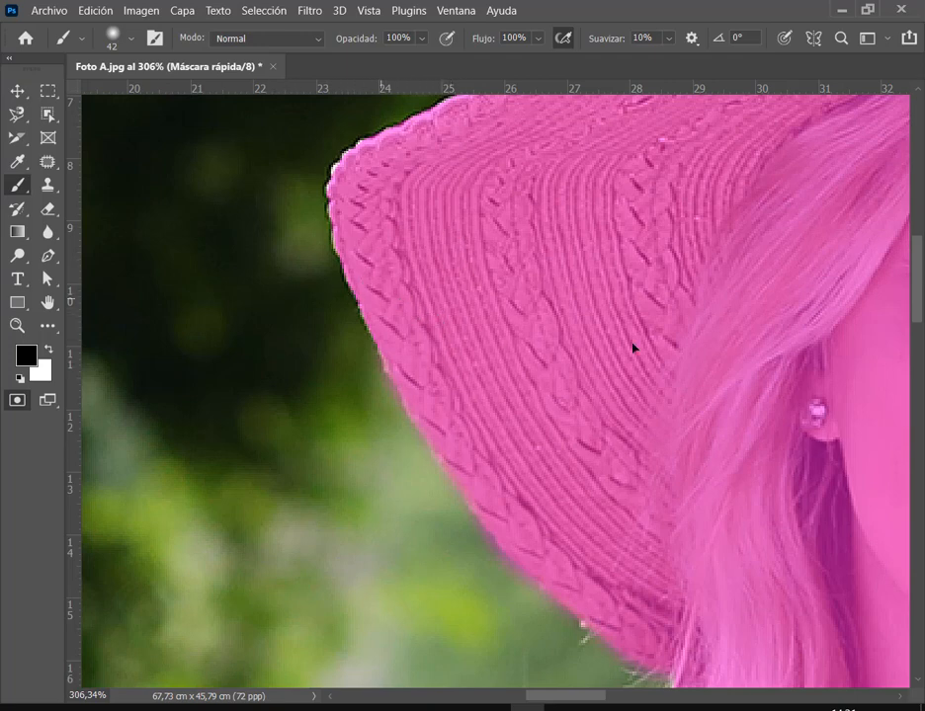
scroll(580, 257, "down", 3, "alt")
scroll(588, 286, "down", 5, "alt")
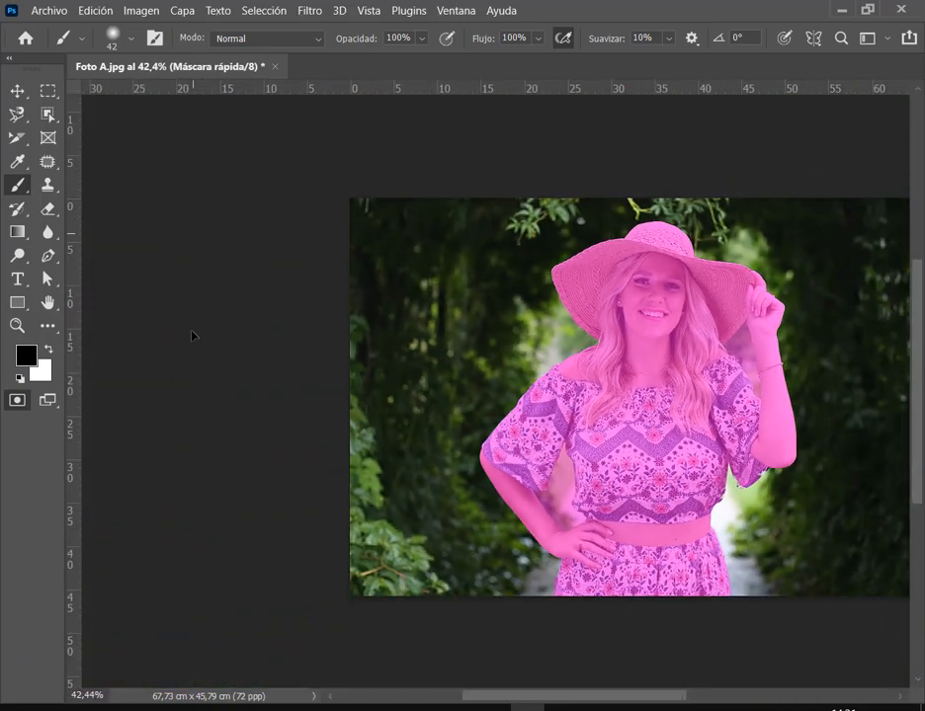
right_click(263, 262)
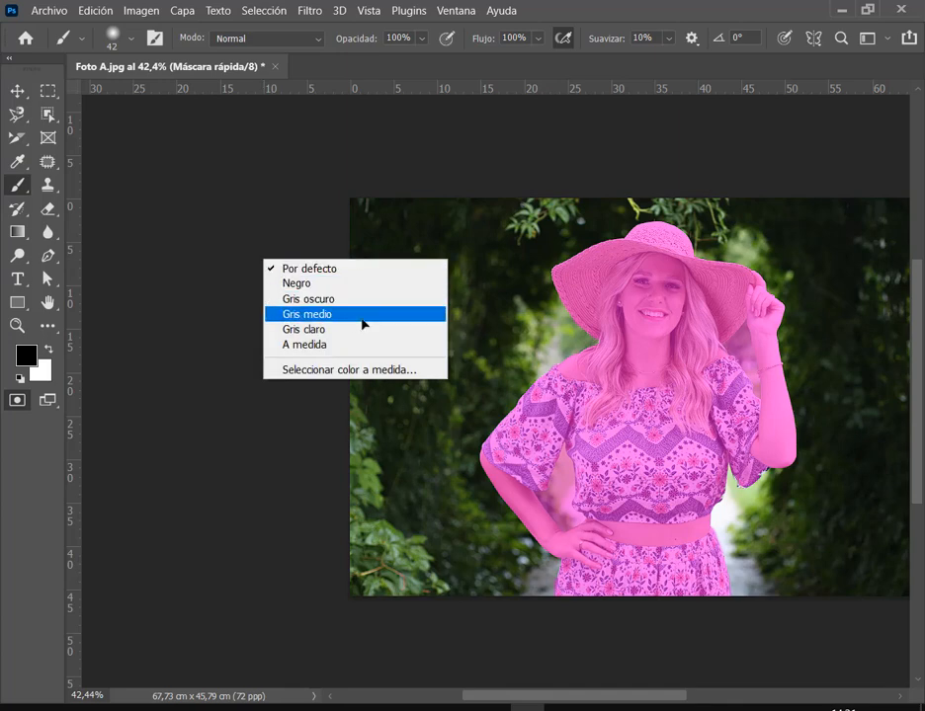
left_click(396, 61)
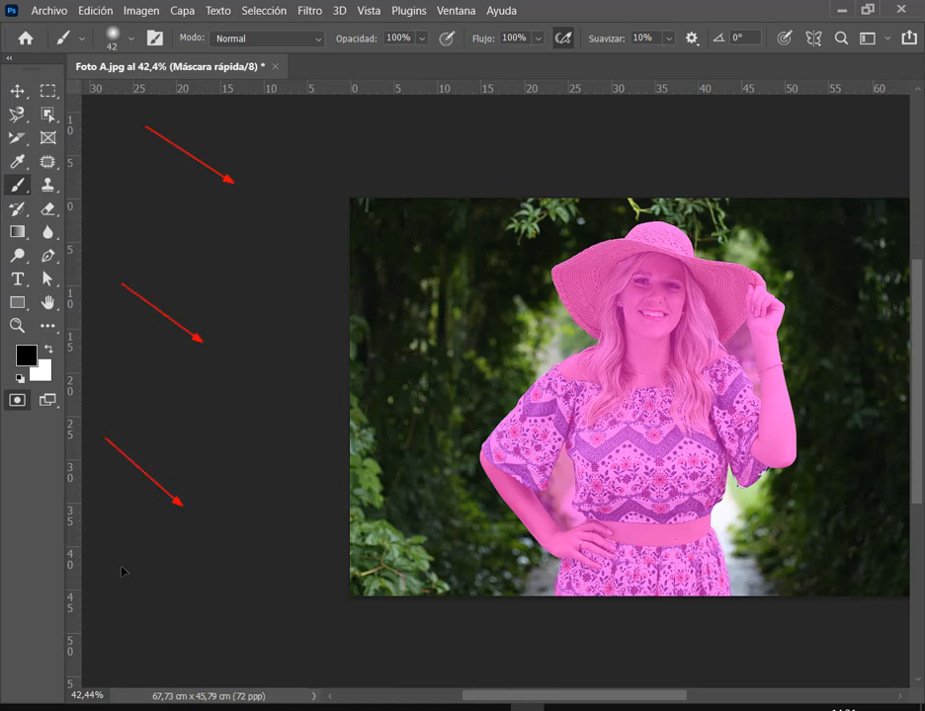
right_click(272, 190)
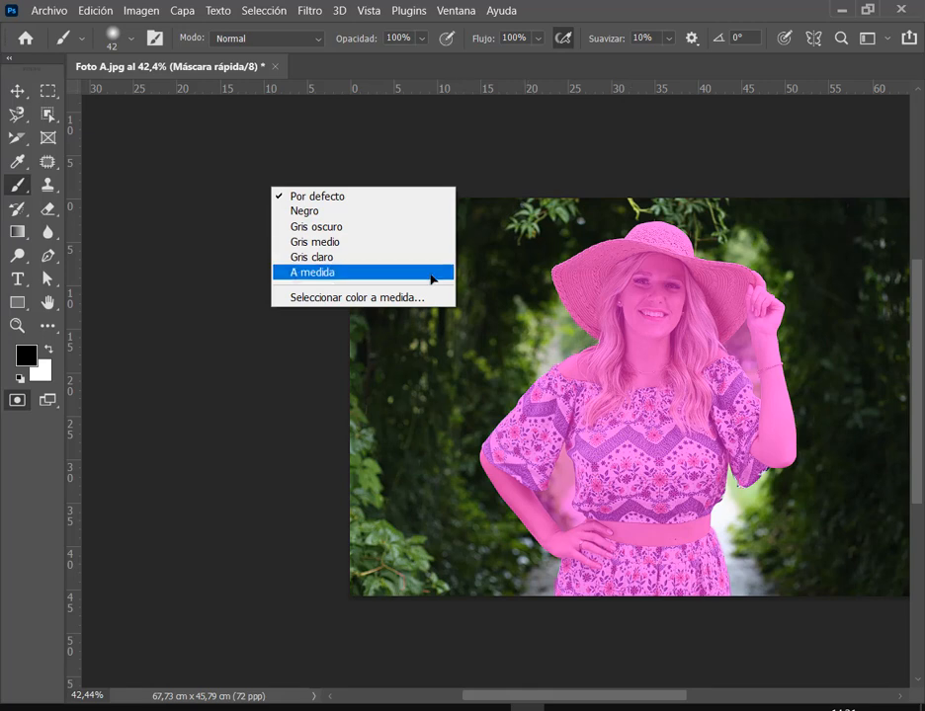
left_click(307, 259)
right_click(301, 218)
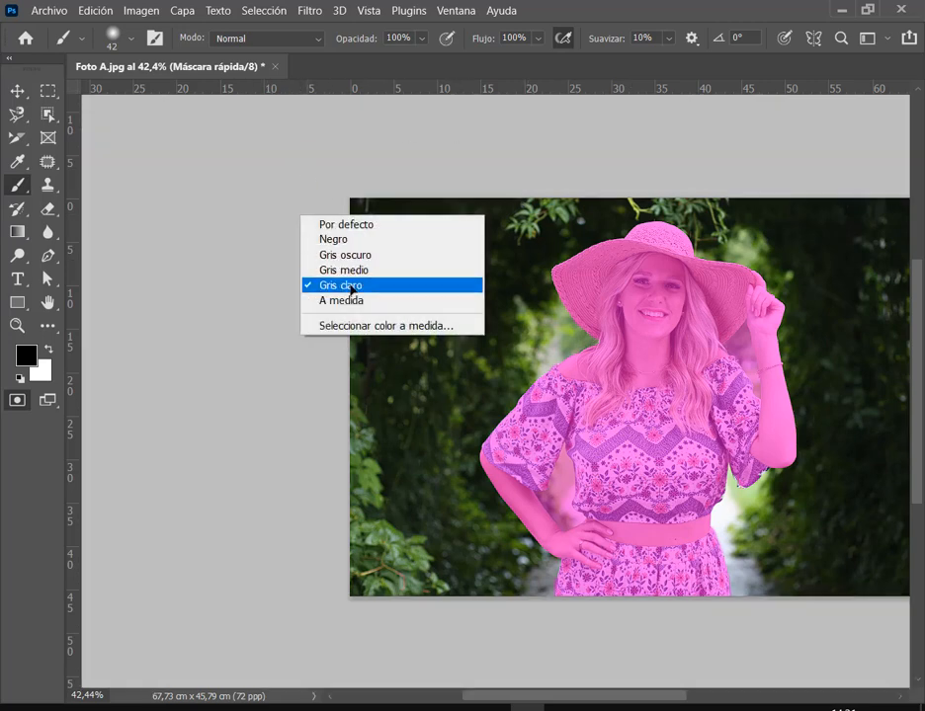
left_click(355, 269)
right_click(255, 240)
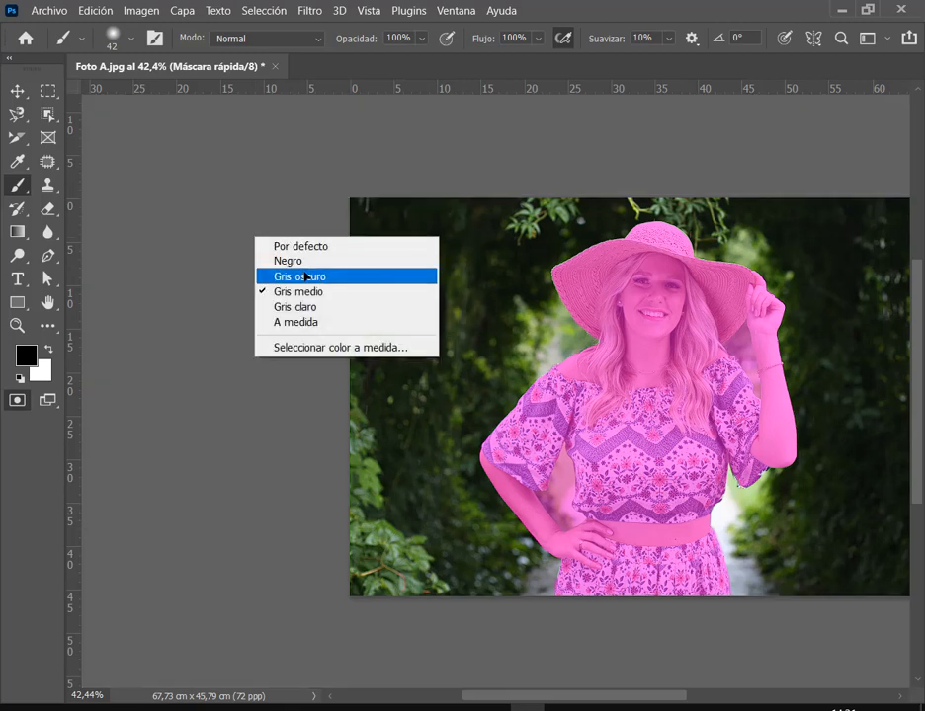
left_click(301, 276)
Set a custom pale yellow, f4f3a5, as the colour of the area around the image.
right_click(245, 209)
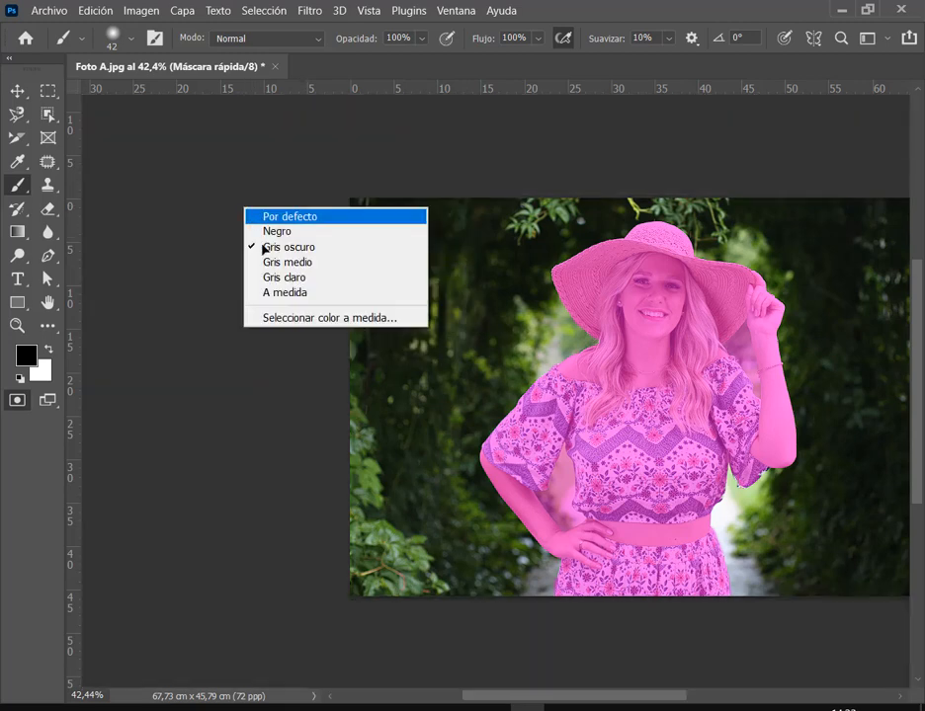
left_click(300, 318)
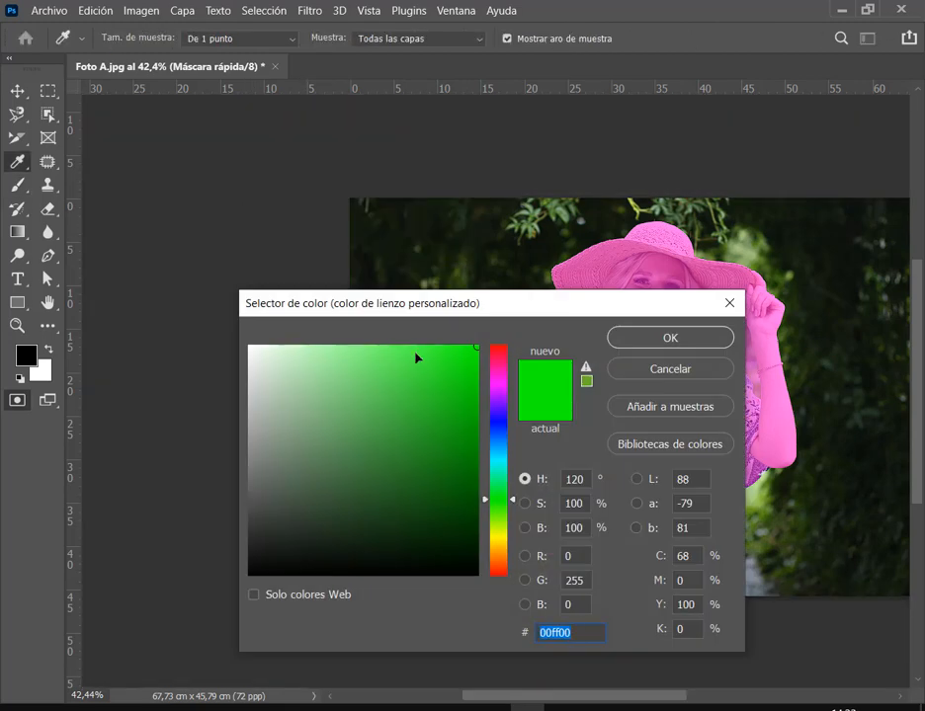
left_click(502, 540)
left_click(324, 353)
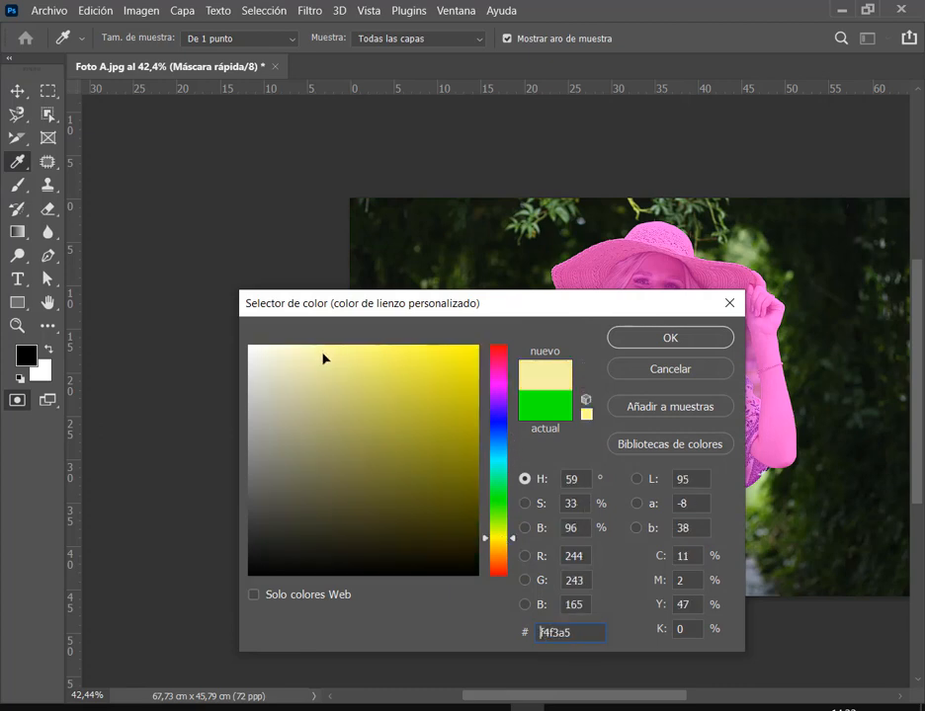
left_click(703, 343)
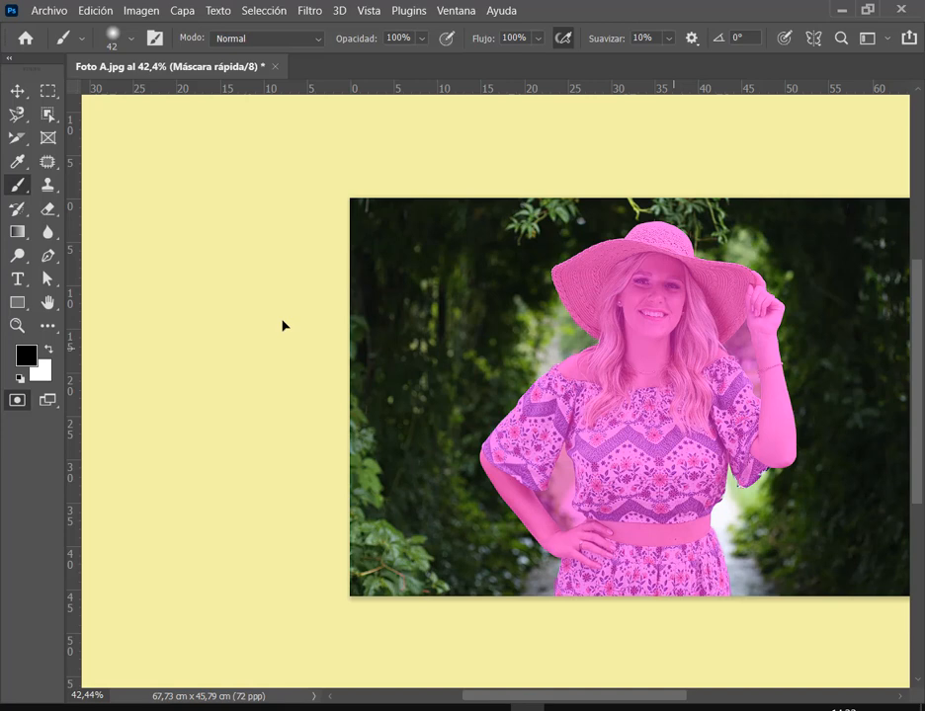
Reset the colour of the area around the image to Por defecto.
right_click(275, 190)
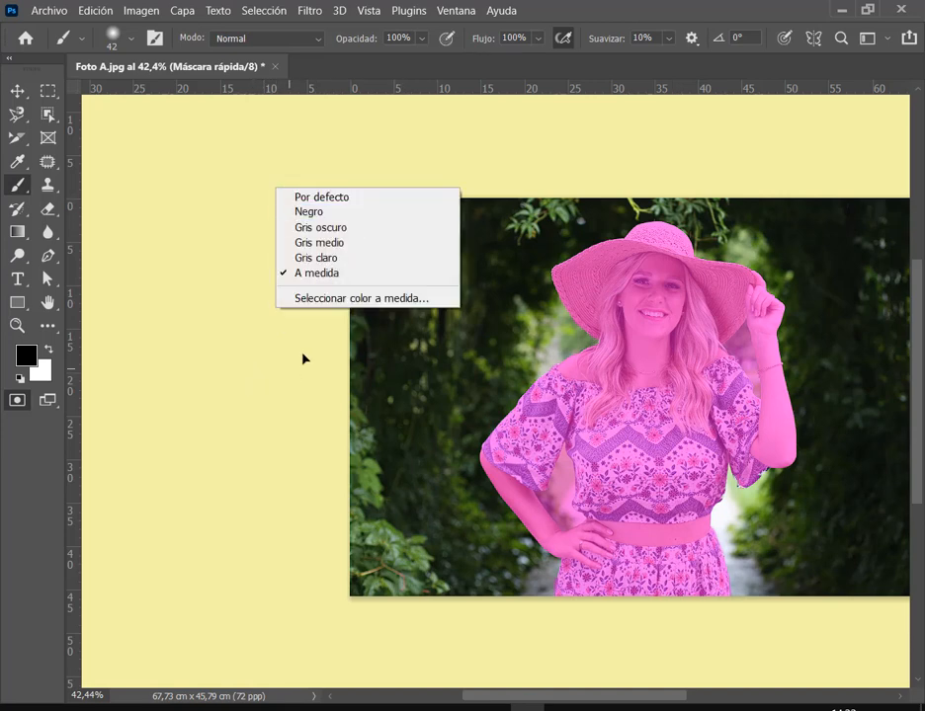
right_click(227, 211)
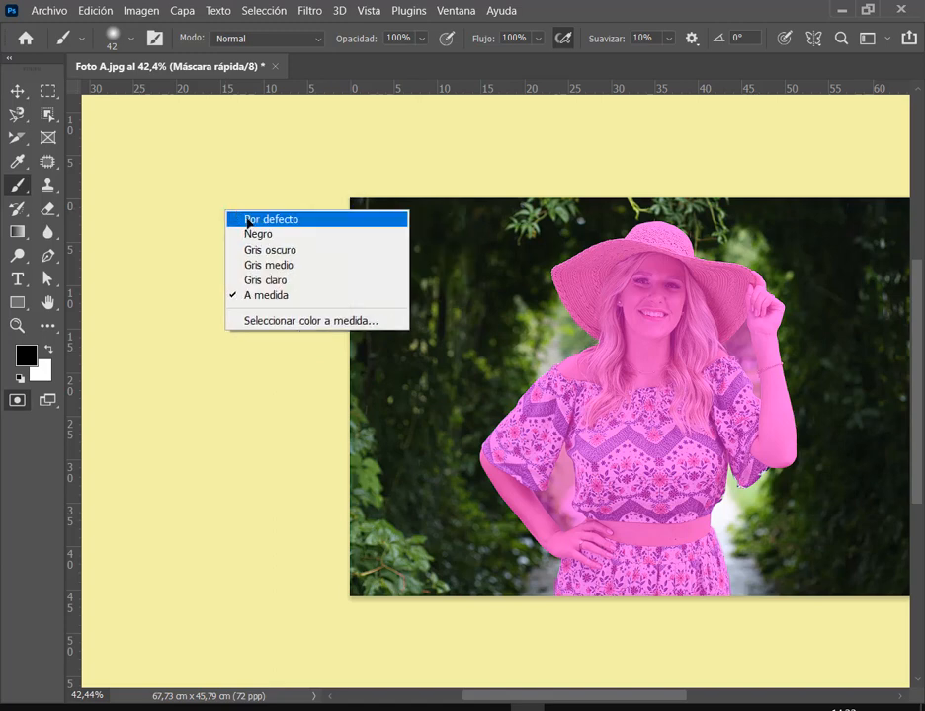
left_click(238, 218)
Check the colour options for the area around the image with the Brush, Magnetic Lasso and Eraser tools, and return to the Brush.
right_click(276, 191)
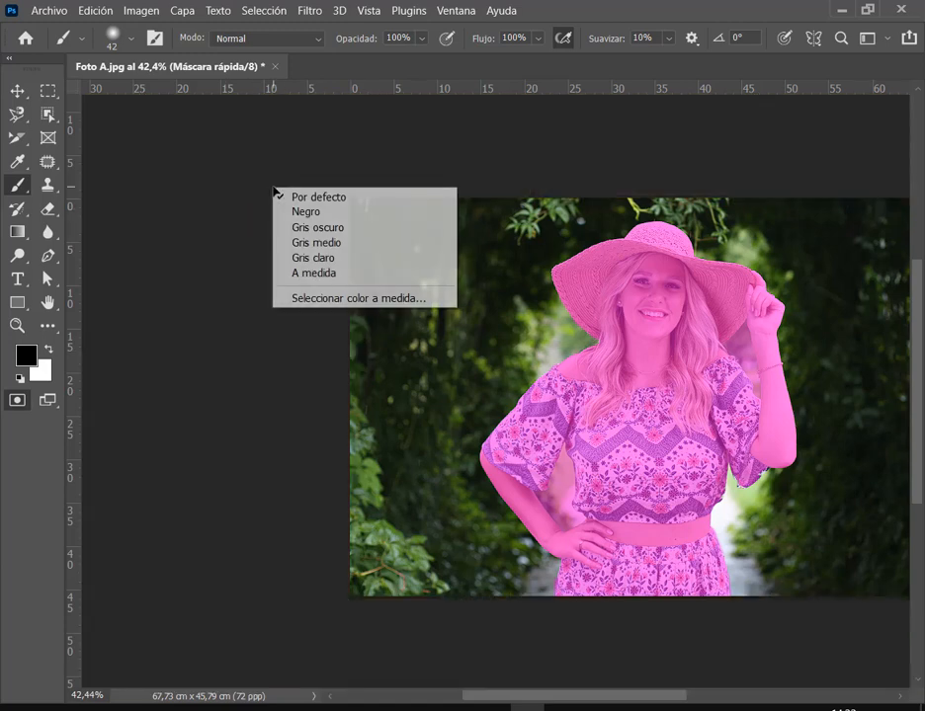
left_click(448, 78)
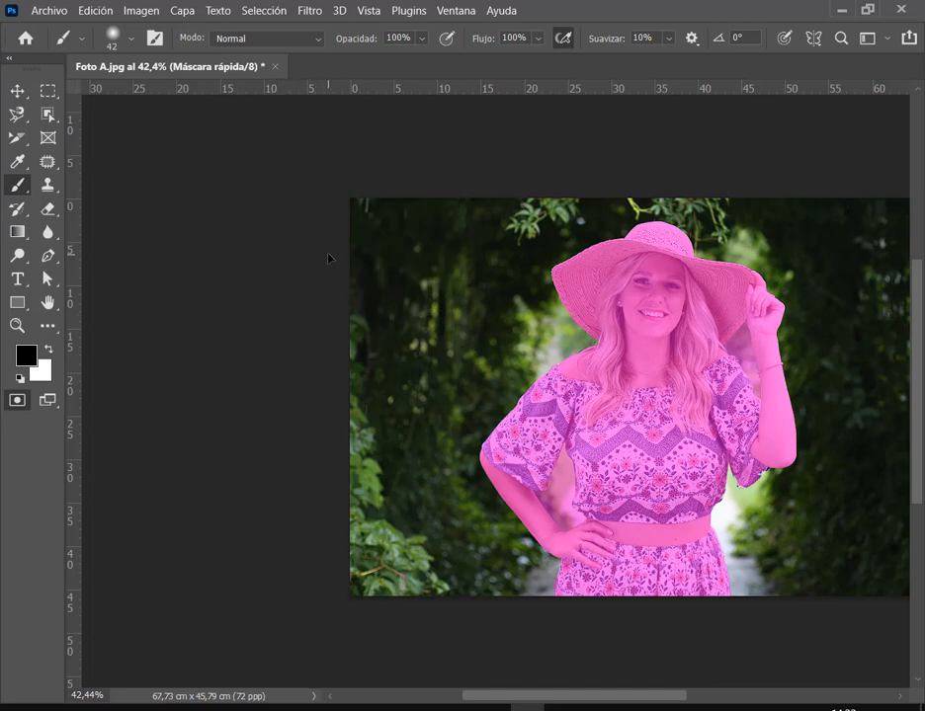
right_click(248, 233)
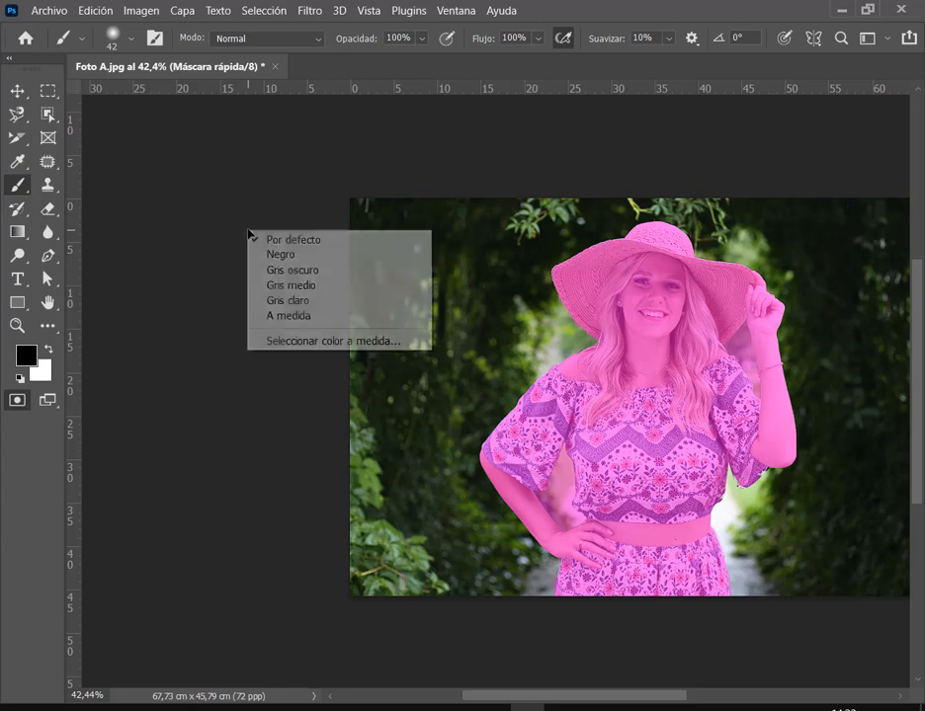
left_click(21, 112)
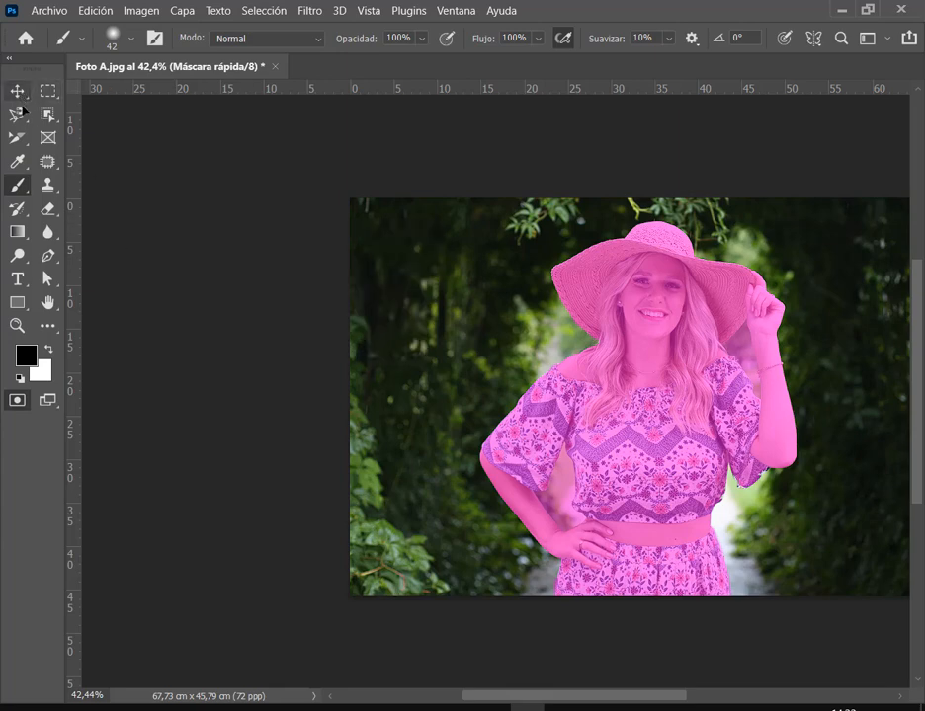
left_click(17, 114)
right_click(253, 259)
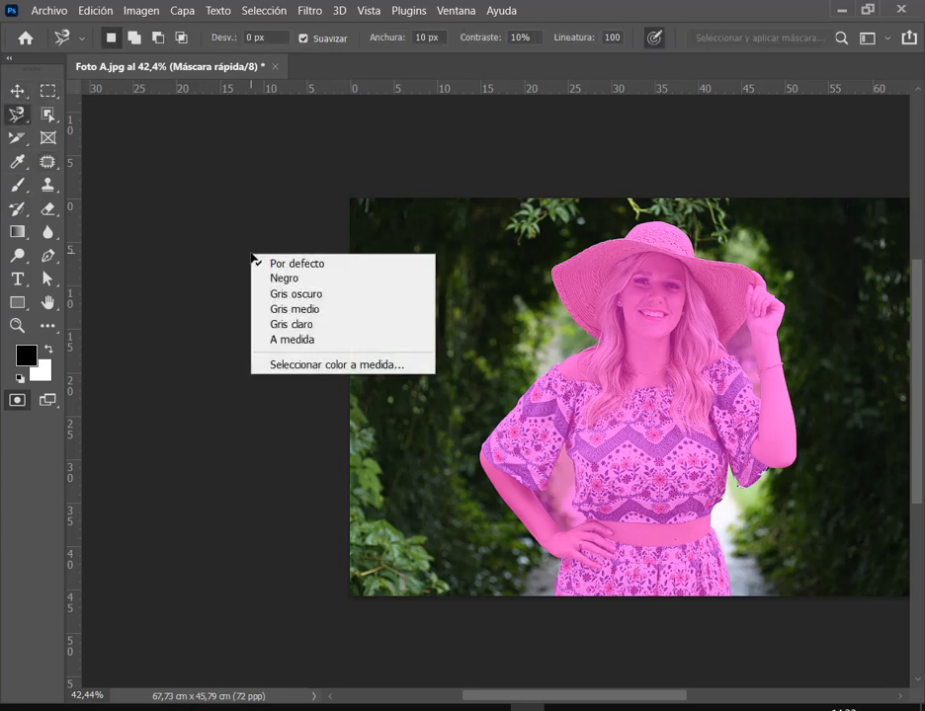
left_click(49, 211)
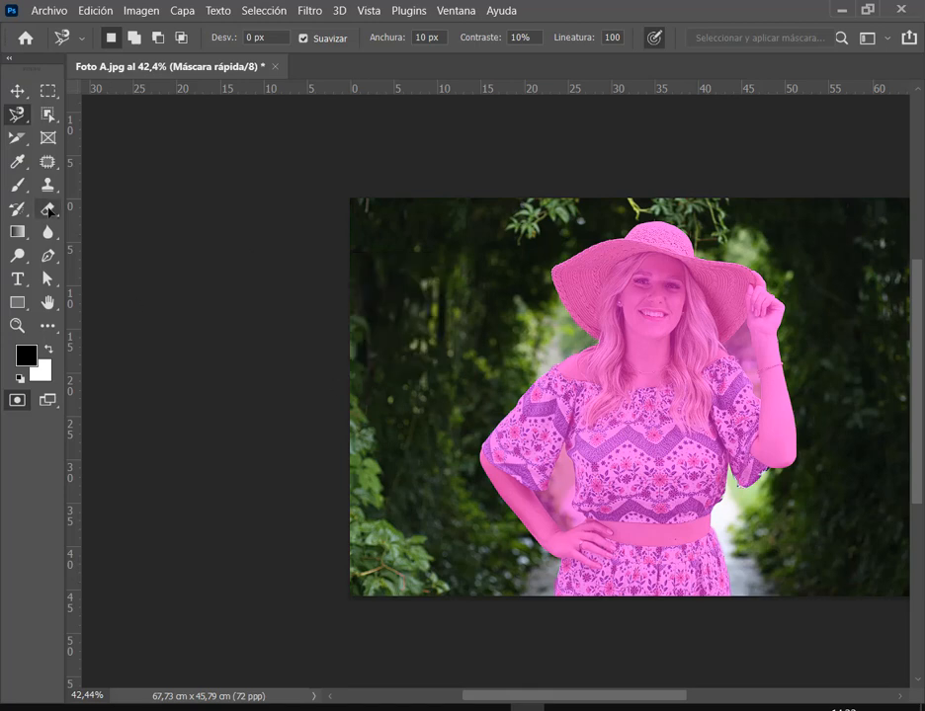
right_click(214, 253)
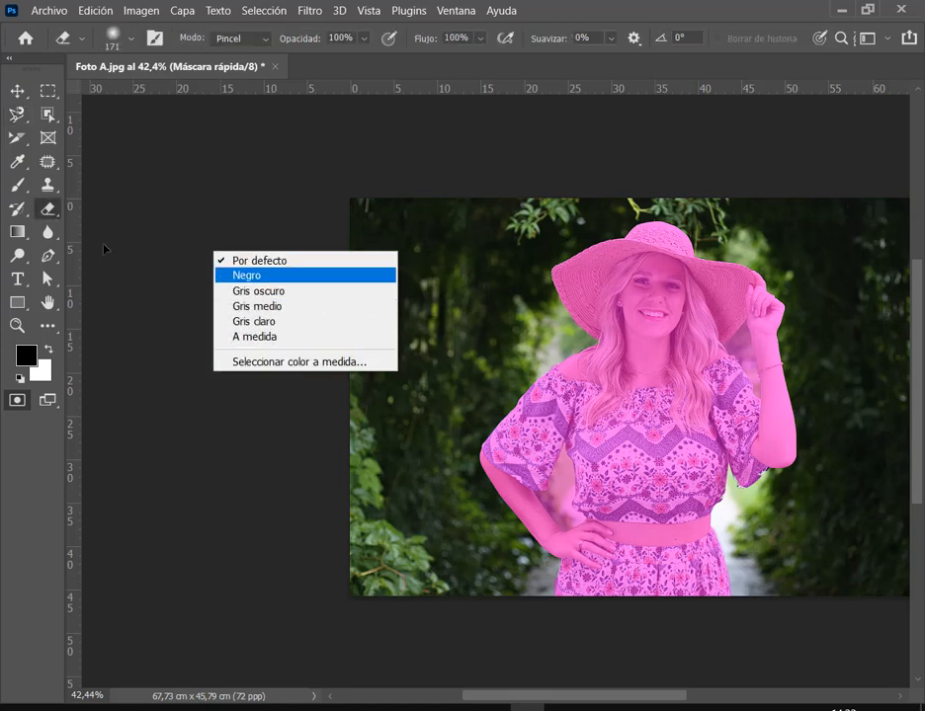
left_click(16, 184)
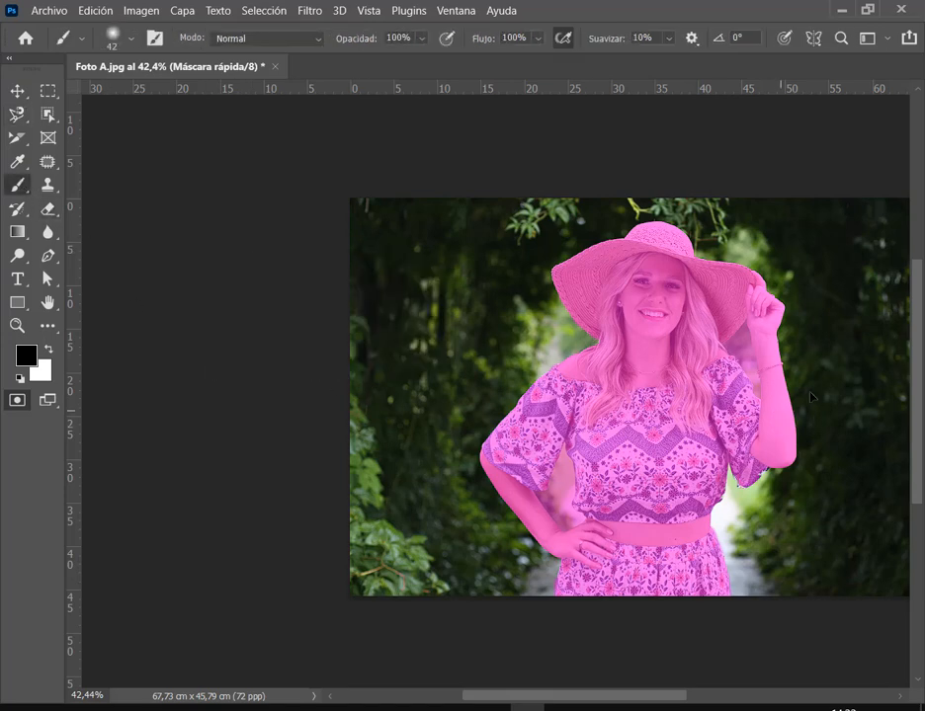
Open the Brush settings beside the hat's brim and set the brush size to 41 px.
scroll(792, 327, "up", 2)
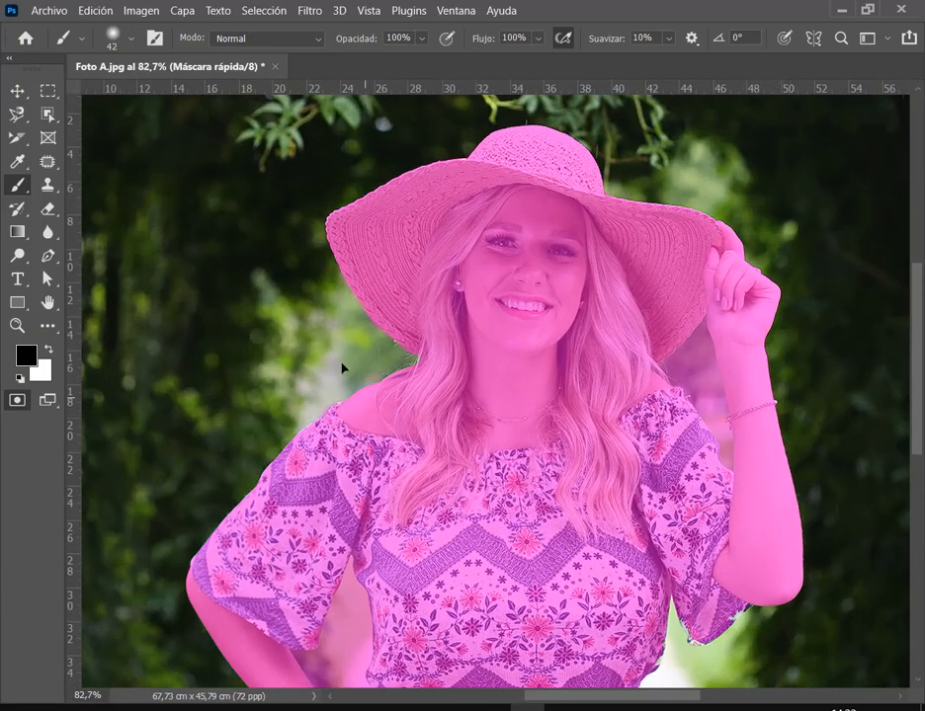
scroll(366, 291, "up", 2)
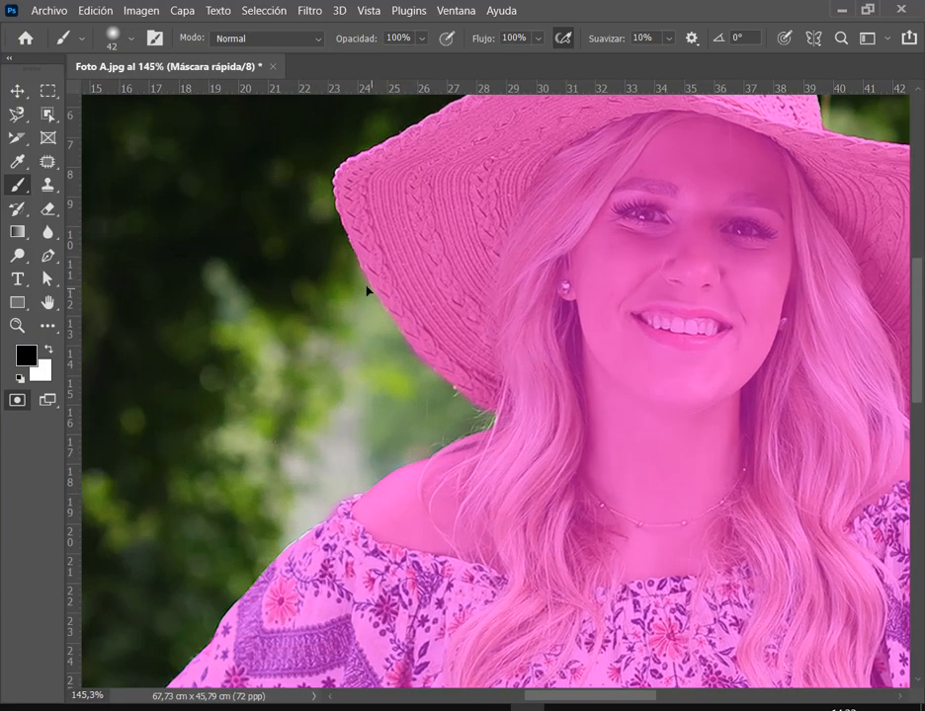
scroll(367, 291, "up", 2)
right_click(198, 292)
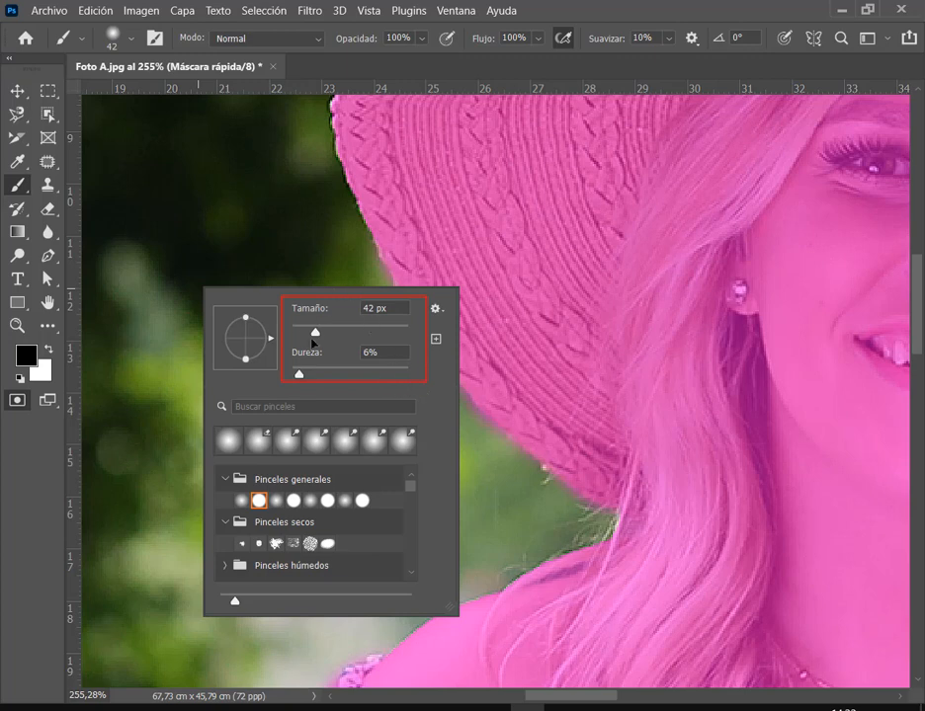
left_click(302, 245)
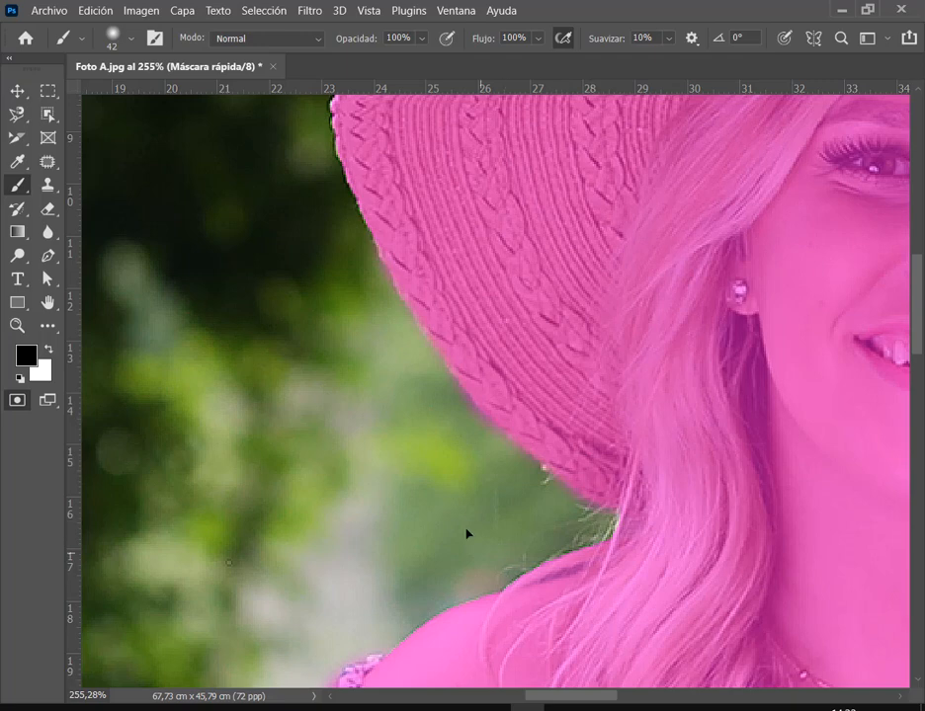
right_click(212, 249)
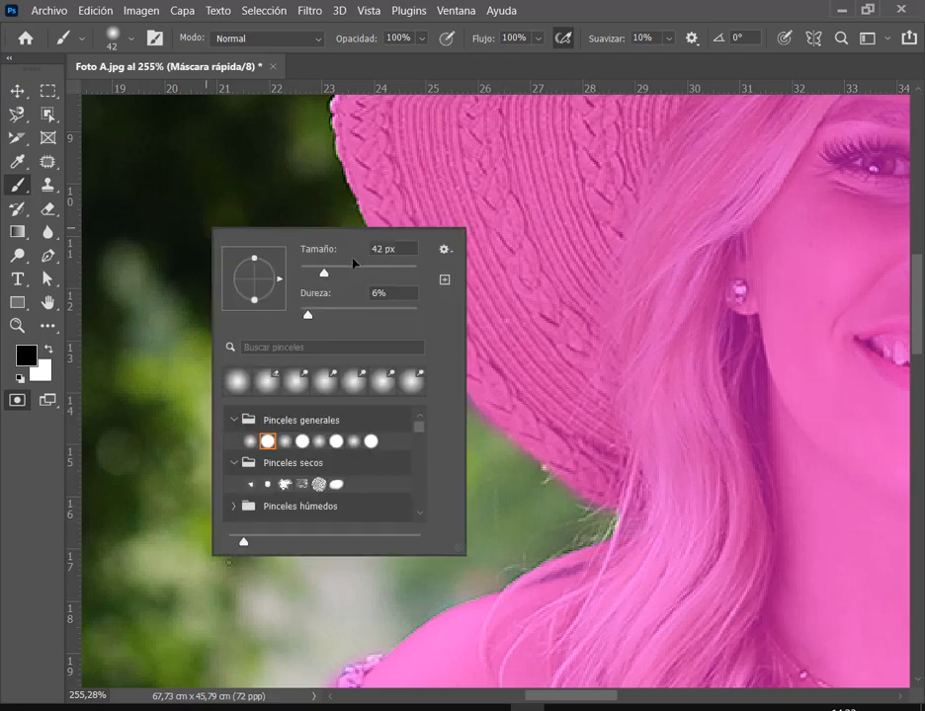
left_click(392, 248)
key("Down")
key("Return")
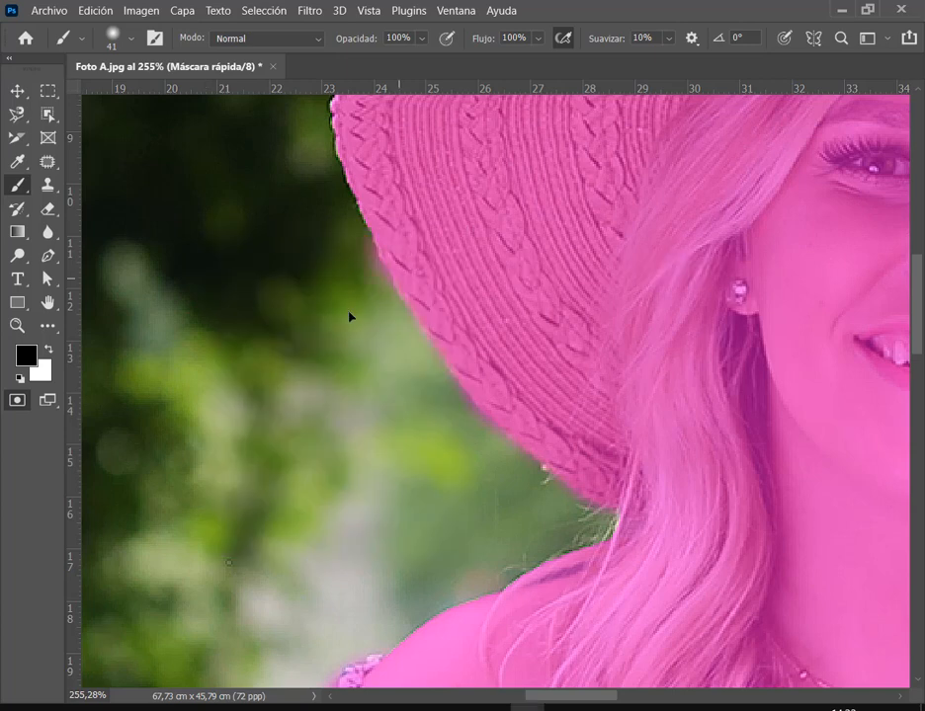
Check the Brush size setting, and switch to the Google Meet call and back to Photoshop.
right_click(316, 301)
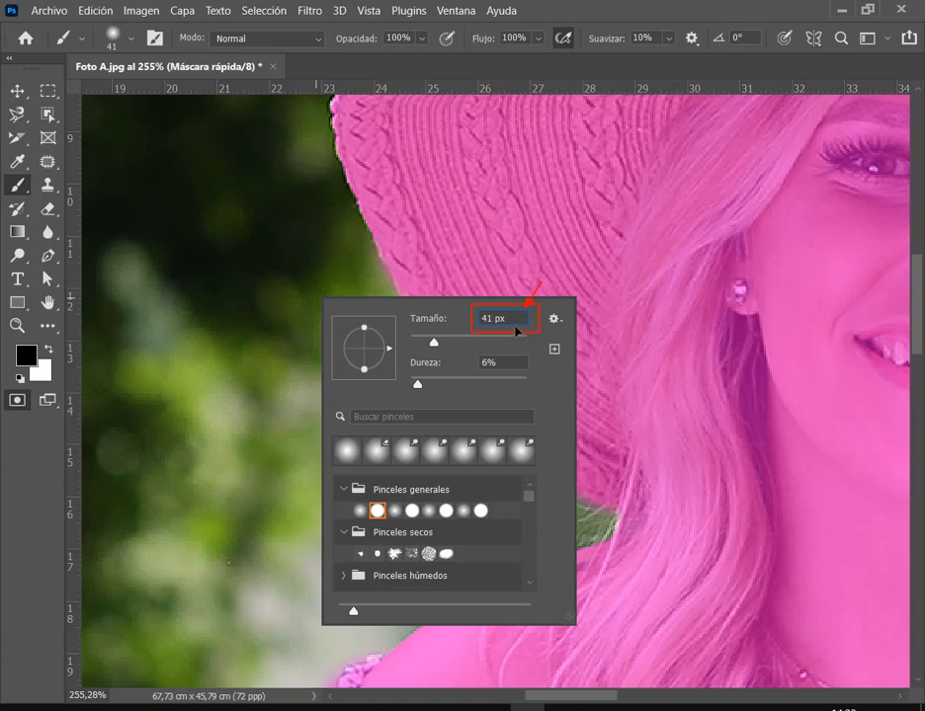
key("Escape")
key("alt+Tab")
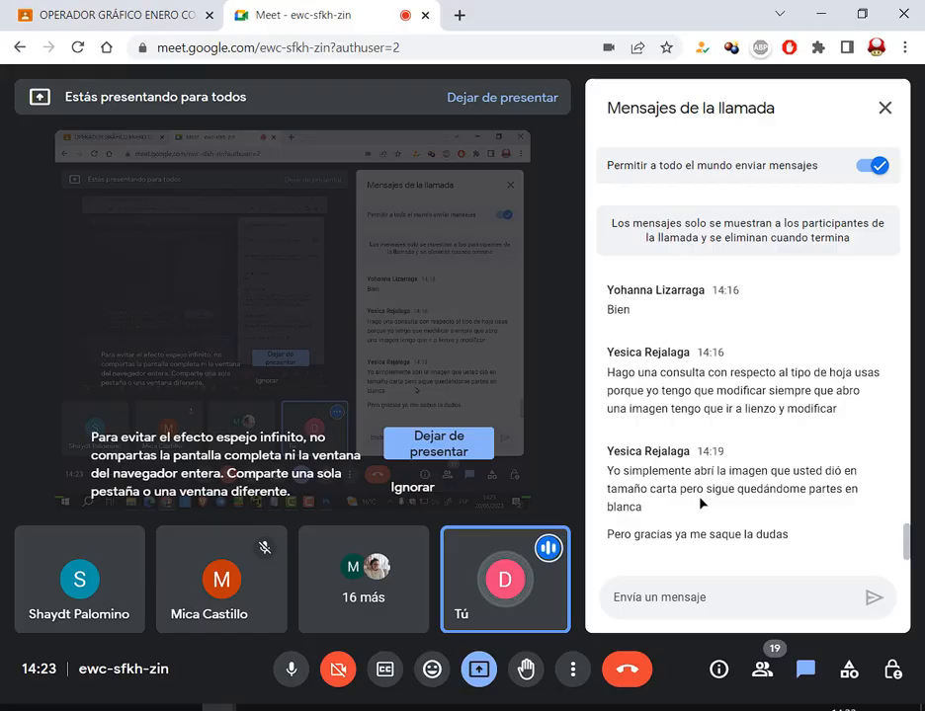
key("alt+Tab")
Try several Brush sizes, including 29, 32 and 31 px.
right_click(263, 310)
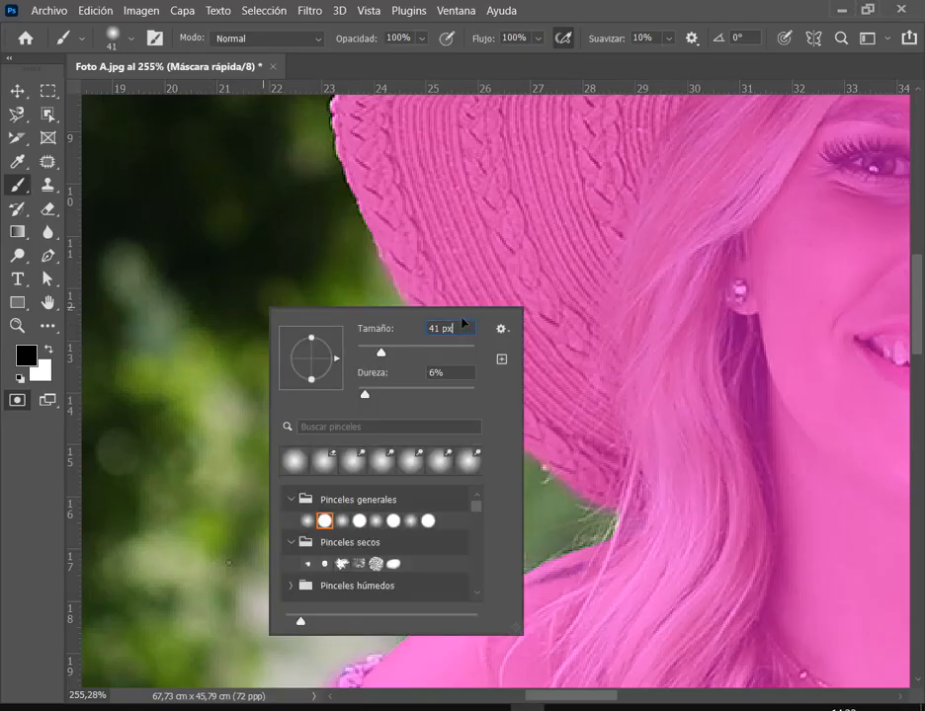
scroll(460, 328, "down", 5)
scroll(458, 330, "down", 6)
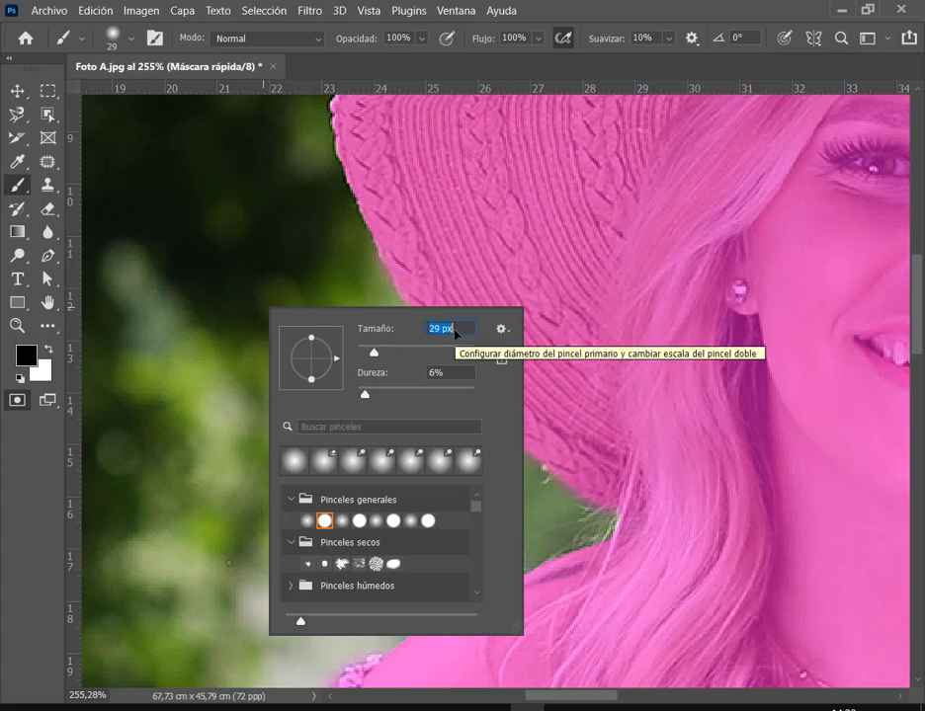
scroll(455, 334, "up", 2)
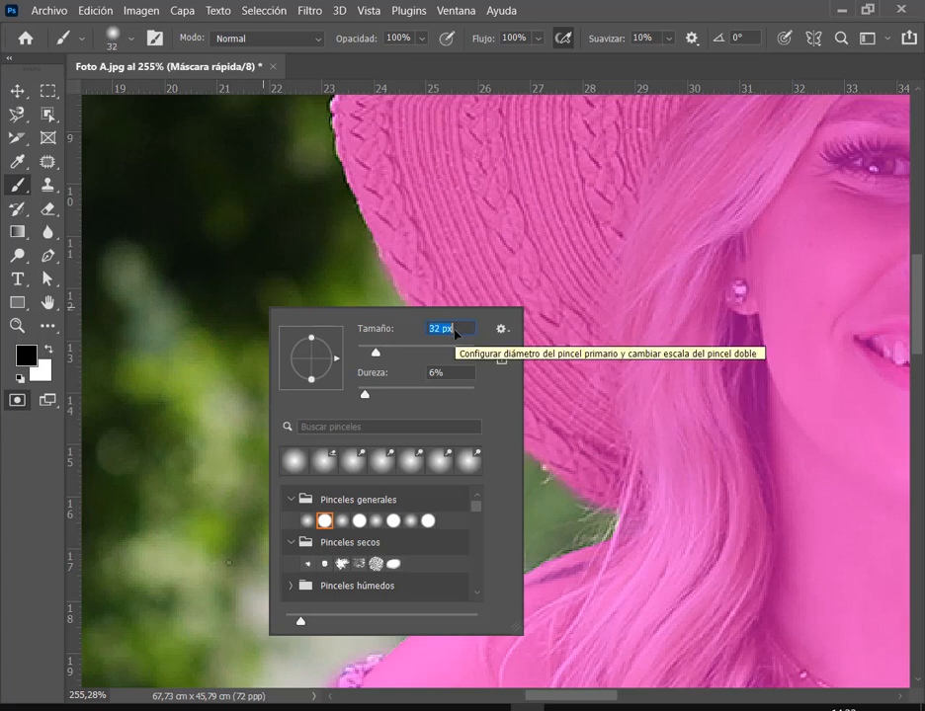
left_click(375, 353)
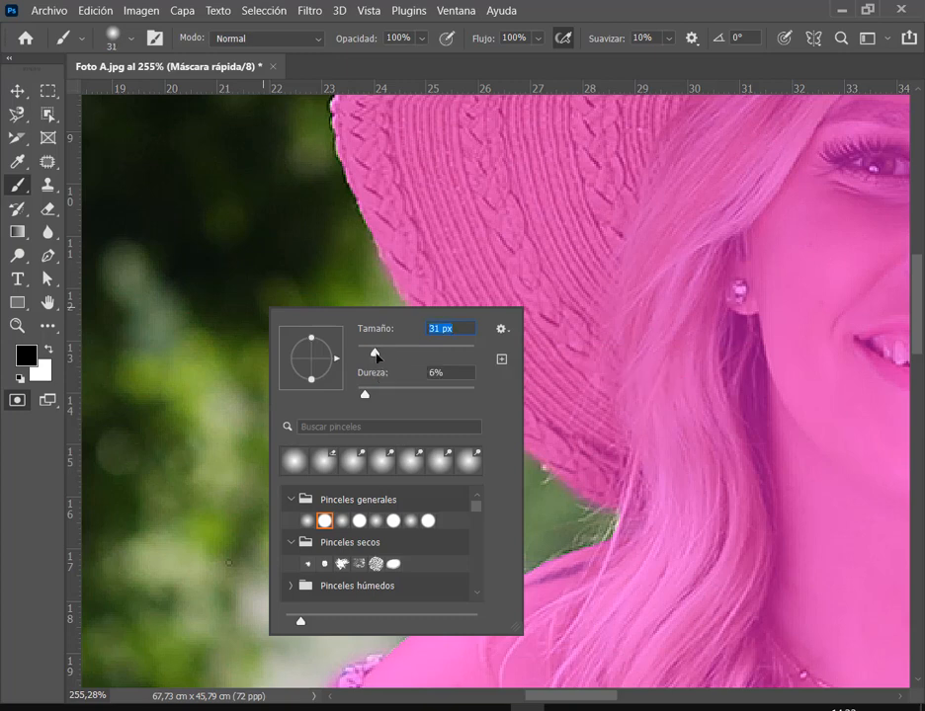
left_click_drag(375, 353, 380, 355)
left_click_drag(380, 354, 385, 352)
Adjust the Brush size down and up, and apply a size of 26 px.
scroll(444, 331, "down", 6)
scroll(445, 332, "down", 4)
scroll(437, 328, "down", 3)
scroll(438, 328, "down", 4)
key("Down")
key("Down")
key("Down")
left_click(445, 332)
mouse_move(373, 351)
left_mouse_down()
mouse_move(386, 352)
mouse_move(366, 351)
mouse_move(383, 352)
left_mouse_up()
key("Return")
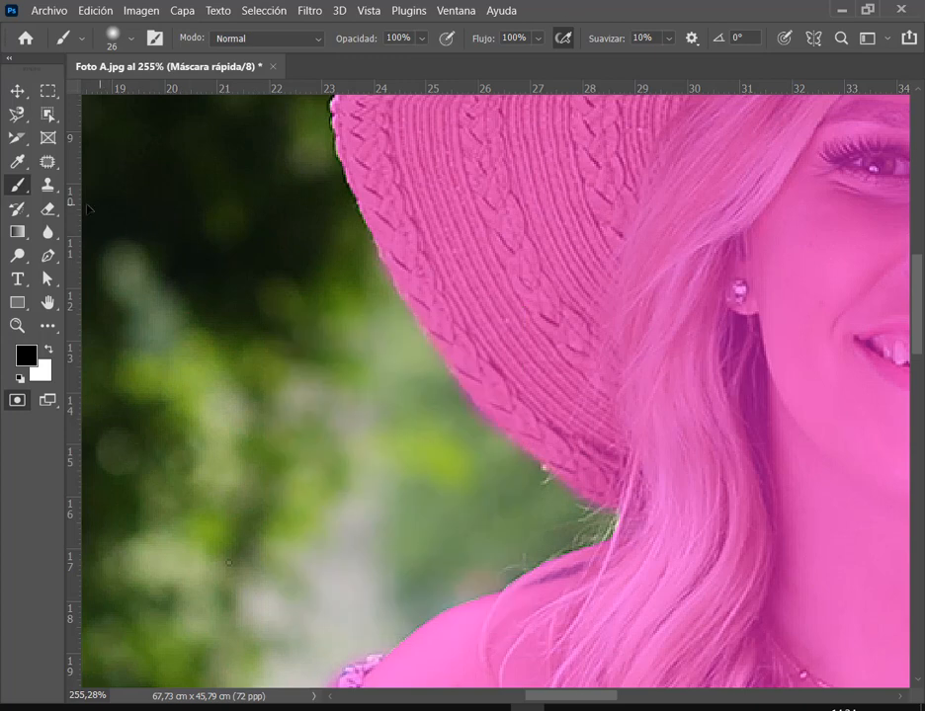
Select the Eraser and set its size to 93 px.
key("e")
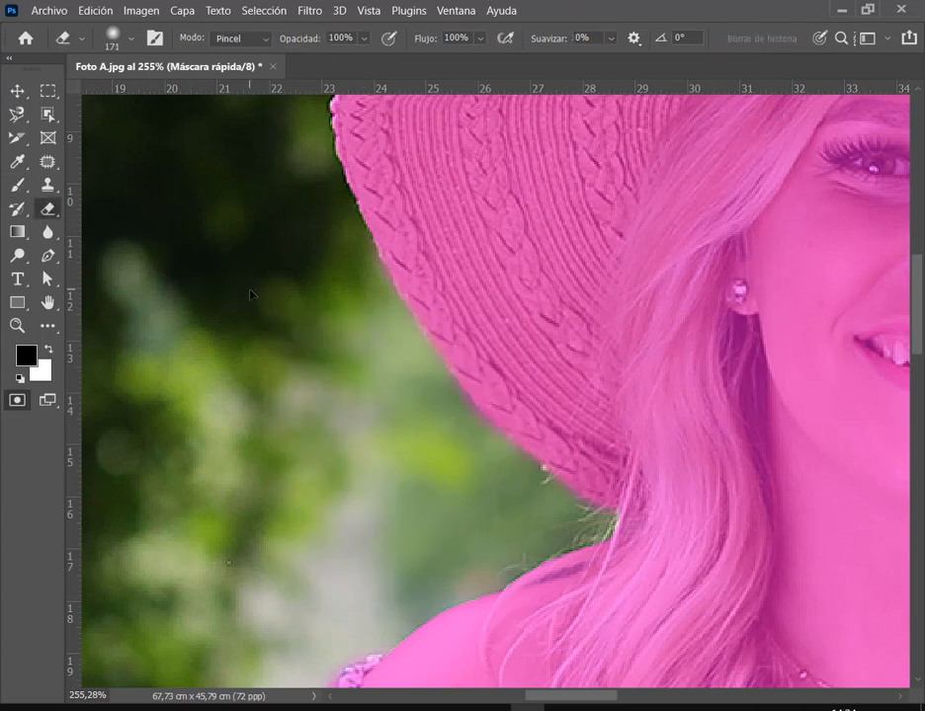
right_click(260, 306)
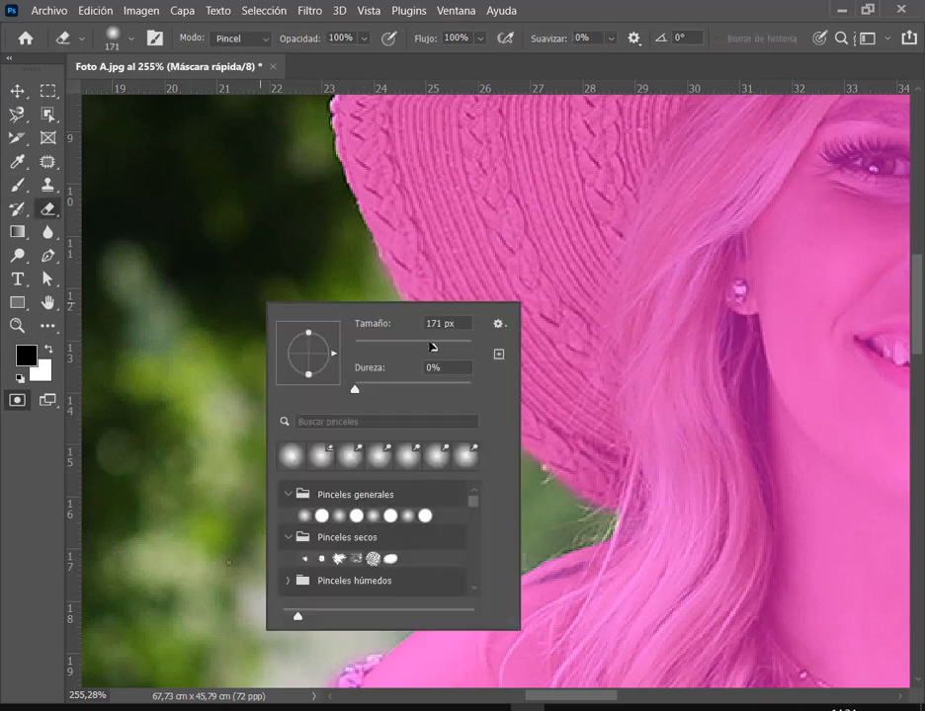
left_click_drag(430, 347, 395, 348)
left_click(371, 346)
left_click(407, 346)
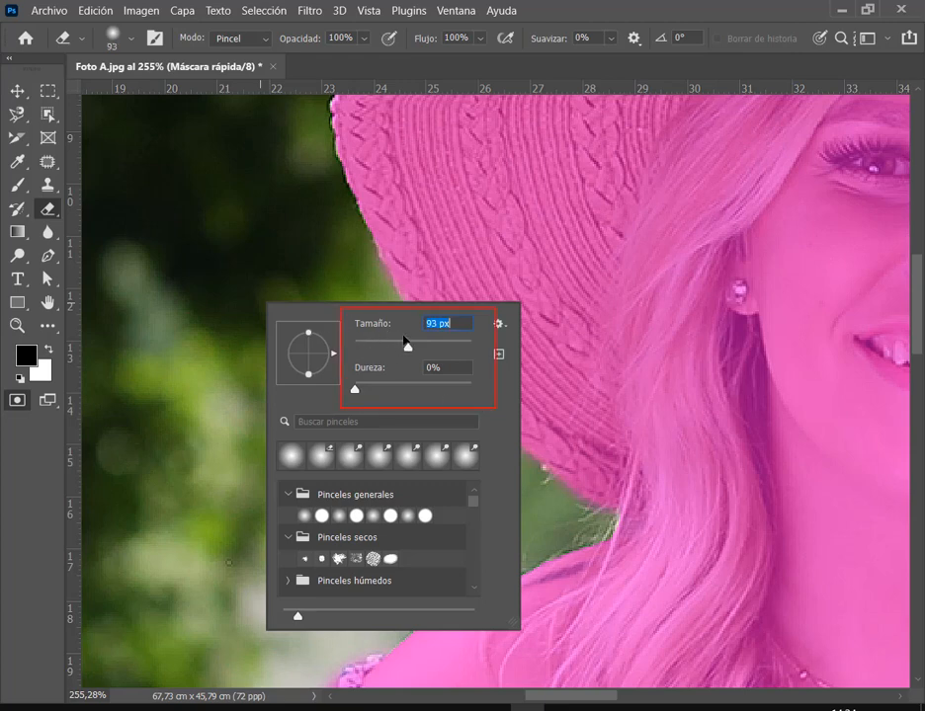
key("Return")
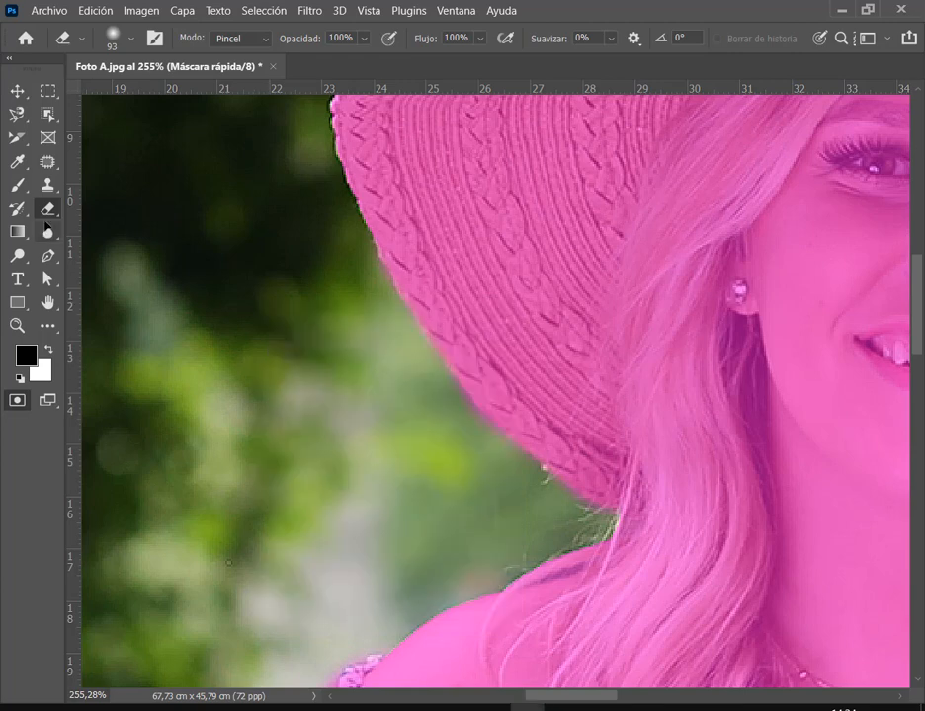
Return to the Brush and review its size and hardness settings.
left_click(20, 185)
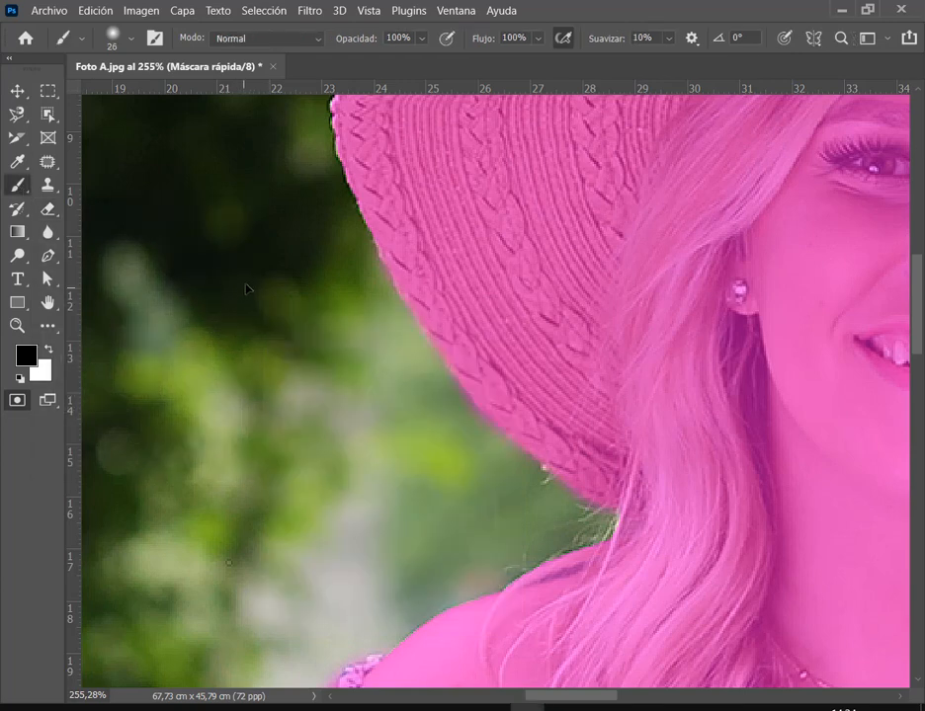
right_click(254, 284)
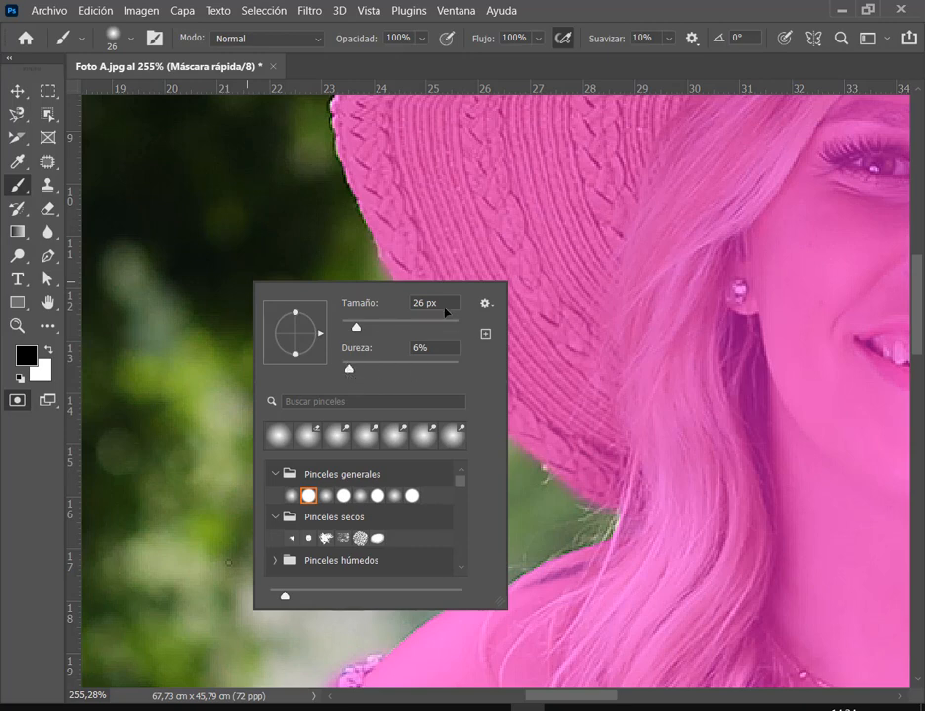
key("v")
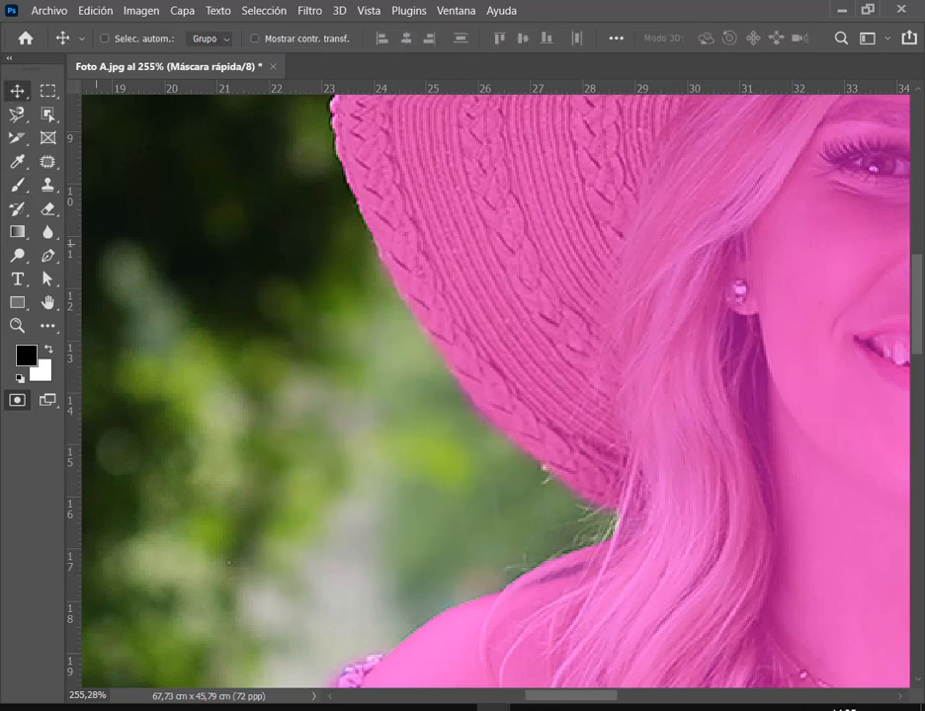
left_click(17, 185)
right_click(301, 324)
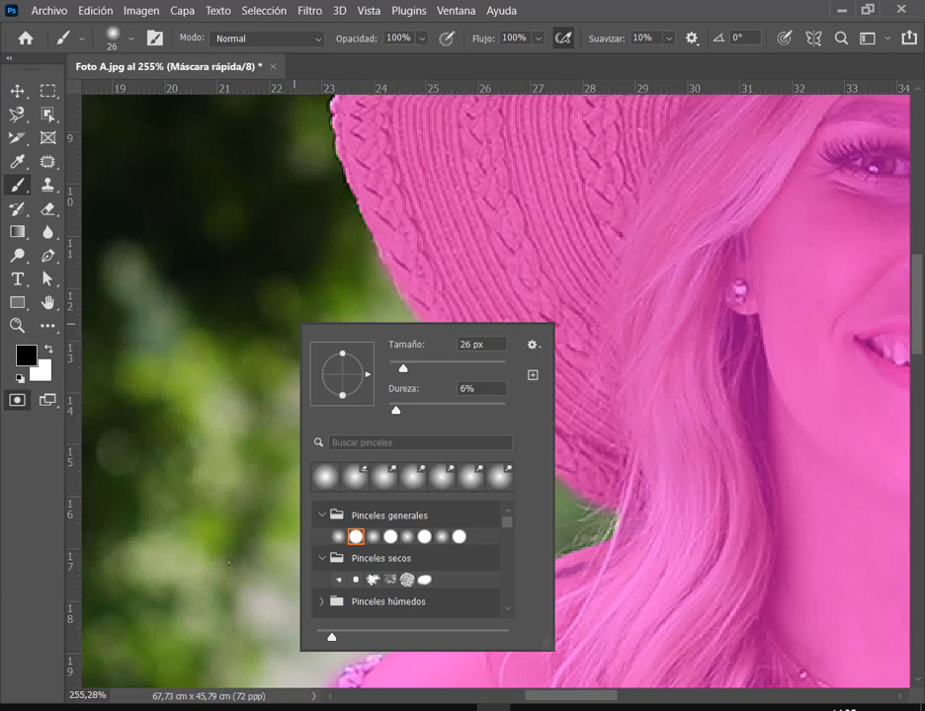
left_click(228, 563)
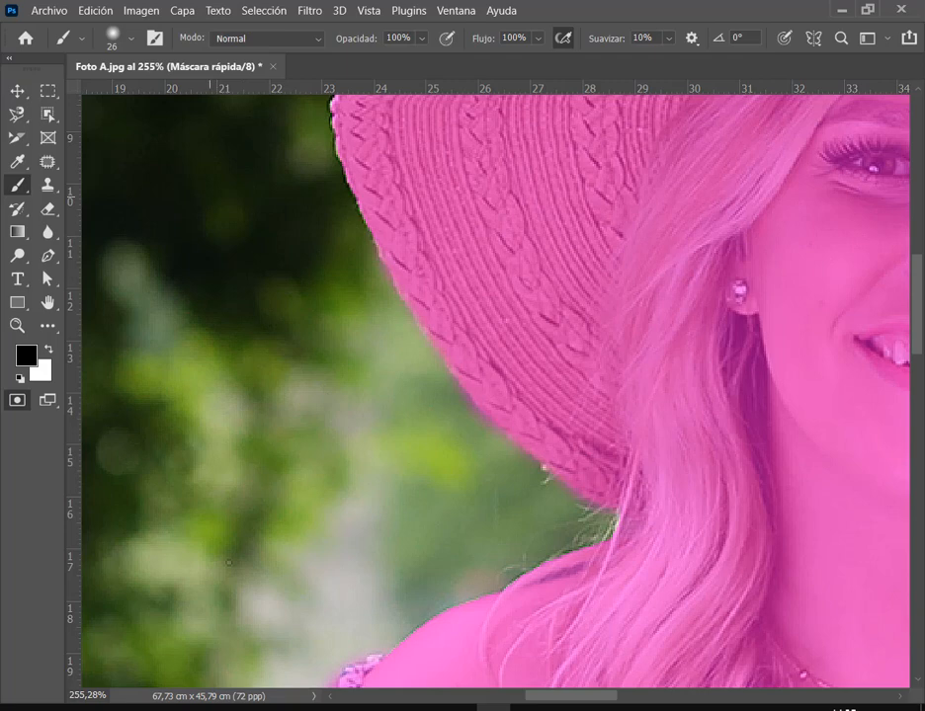
Set the Brush hardness to 0% and paint a vertical stroke about 6 cm long on the dark background beside the hat.
right_click(249, 202)
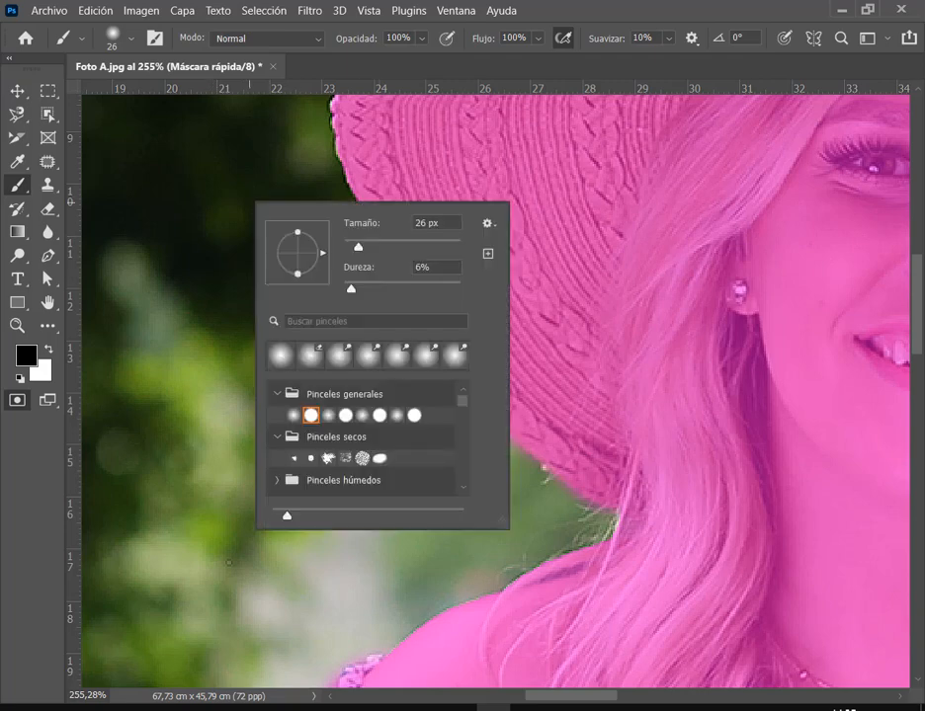
left_click_drag(351, 288, 343, 288)
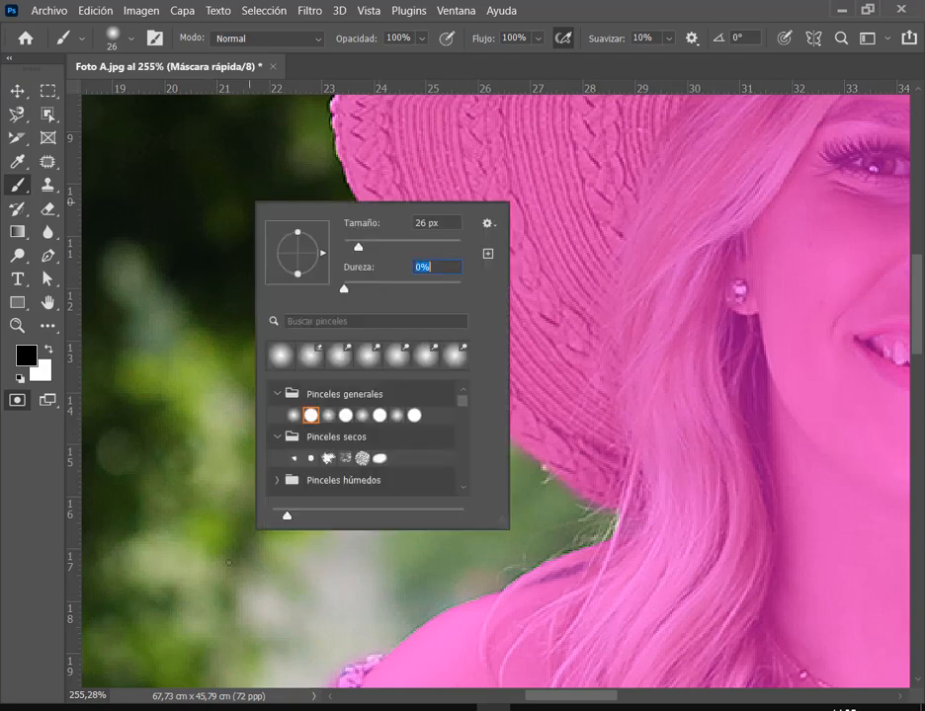
key("Return")
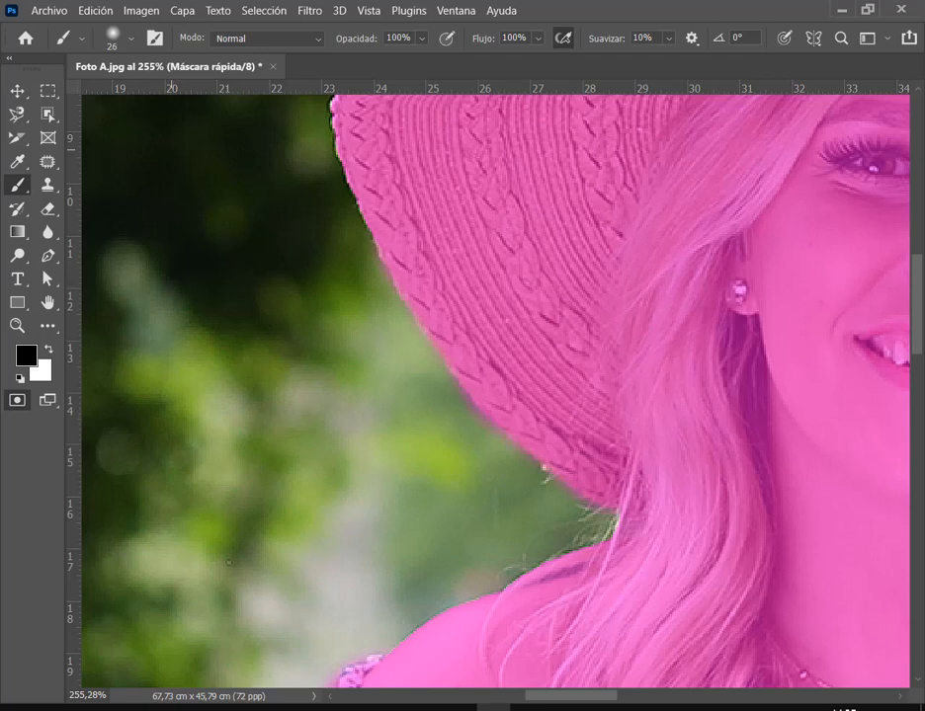
mouse_move(220, 219)
left_mouse_down()
mouse_move(270, 269)
mouse_move(346, 351)
mouse_move(425, 381)
mouse_move(452, 380)
mouse_move(533, 536)
left_mouse_up()
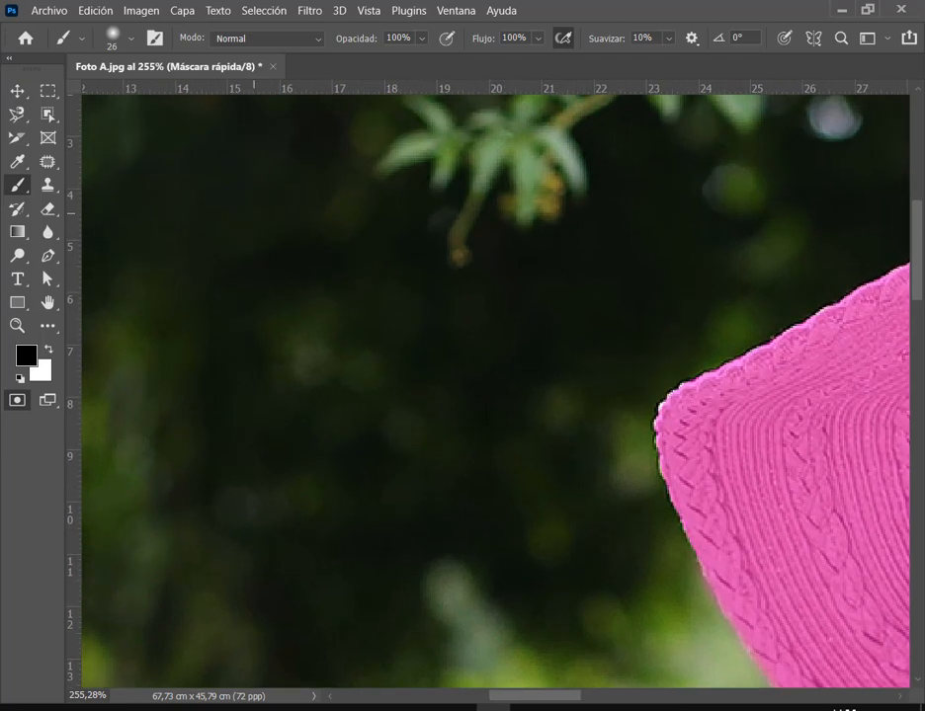
left_click_drag(255, 226, 267, 321)
key("ctrl+z")
left_click_drag(243, 207, 243, 485)
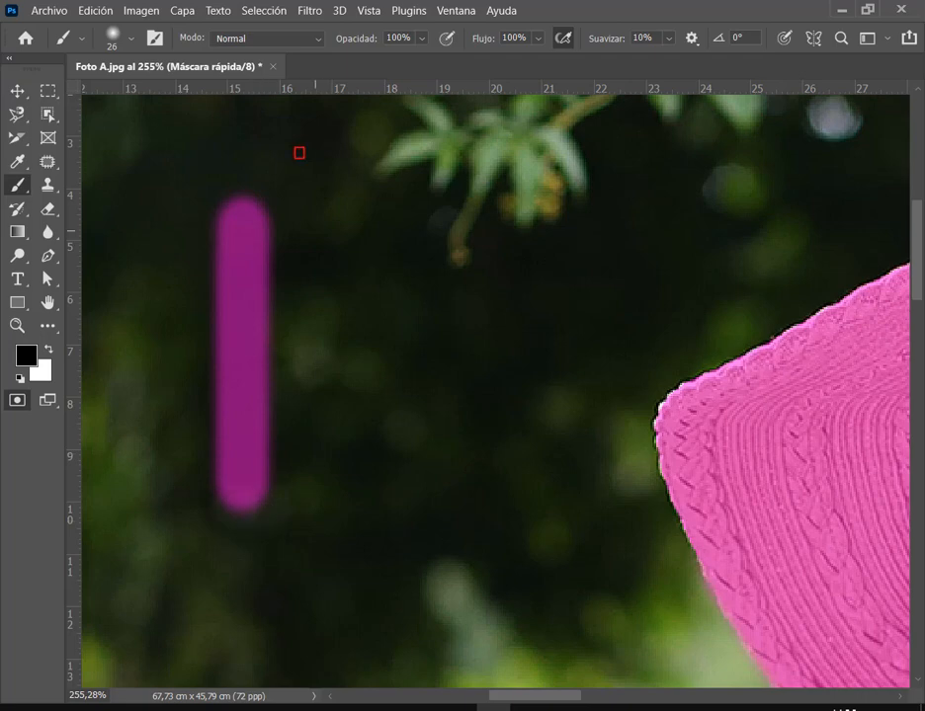
Raise the Brush hardness to its maximum and paint a second vertical stroke about 6 cm long between the soft stroke and the hat.
key("a")
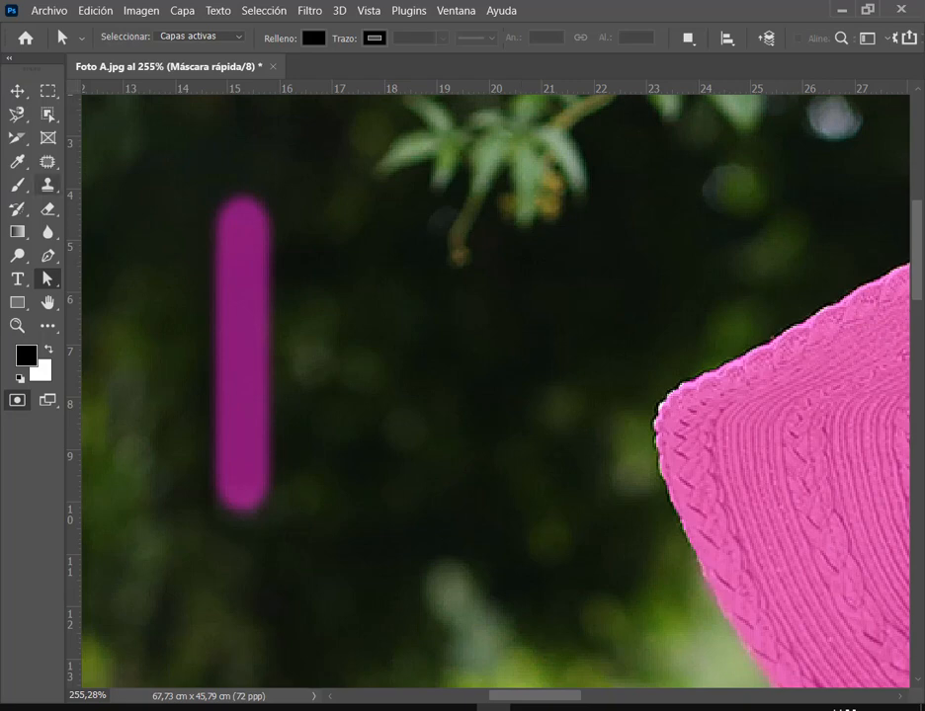
key("b")
right_click(447, 377)
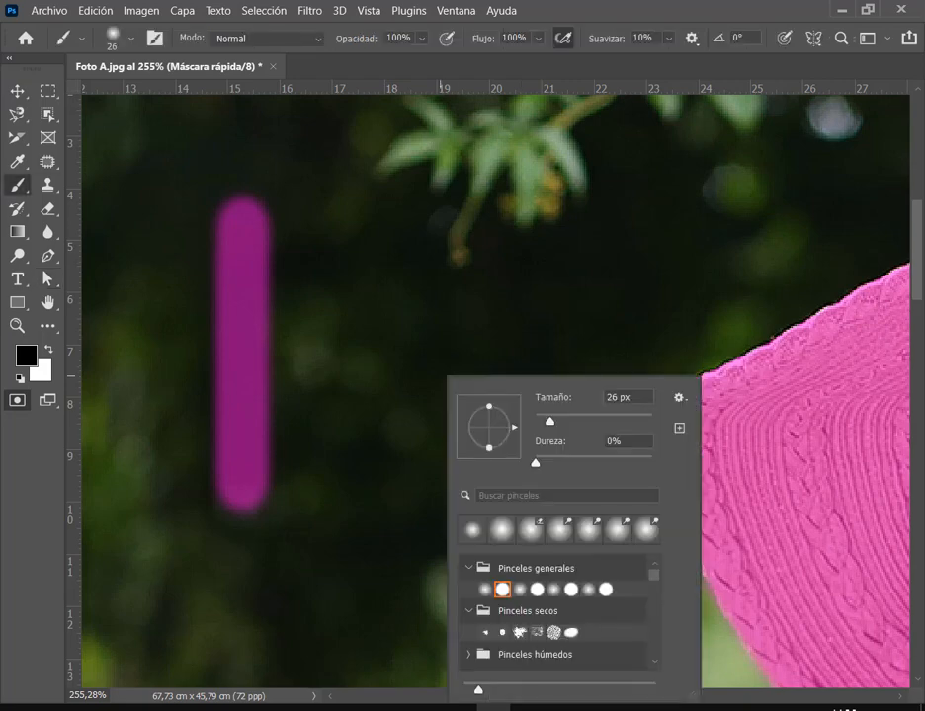
left_click_drag(535, 464, 654, 463)
key("Return")
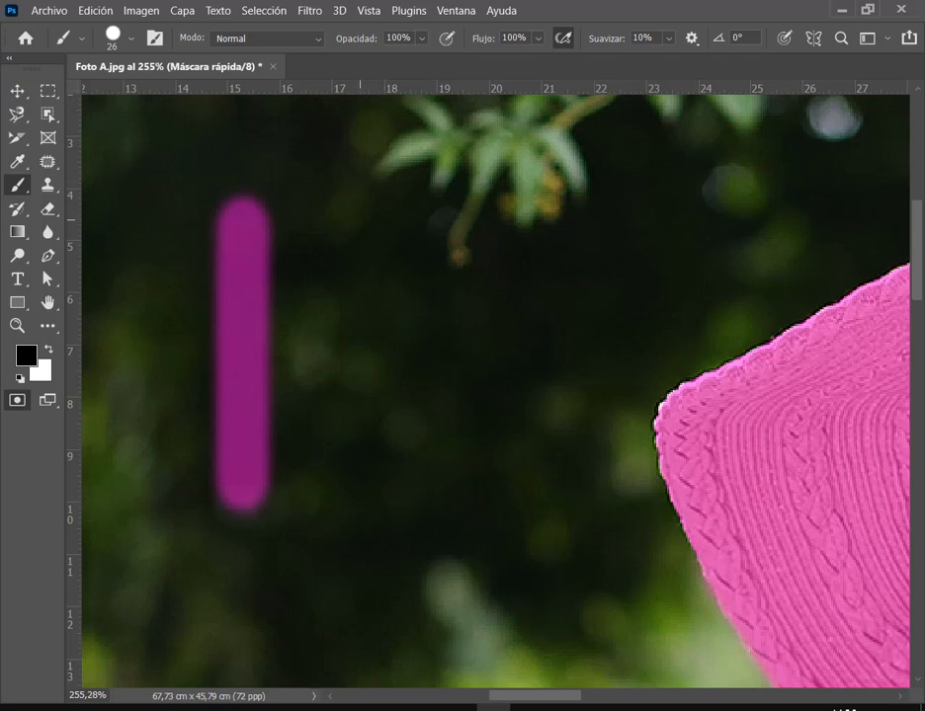
left_click_drag(363, 225, 364, 489)
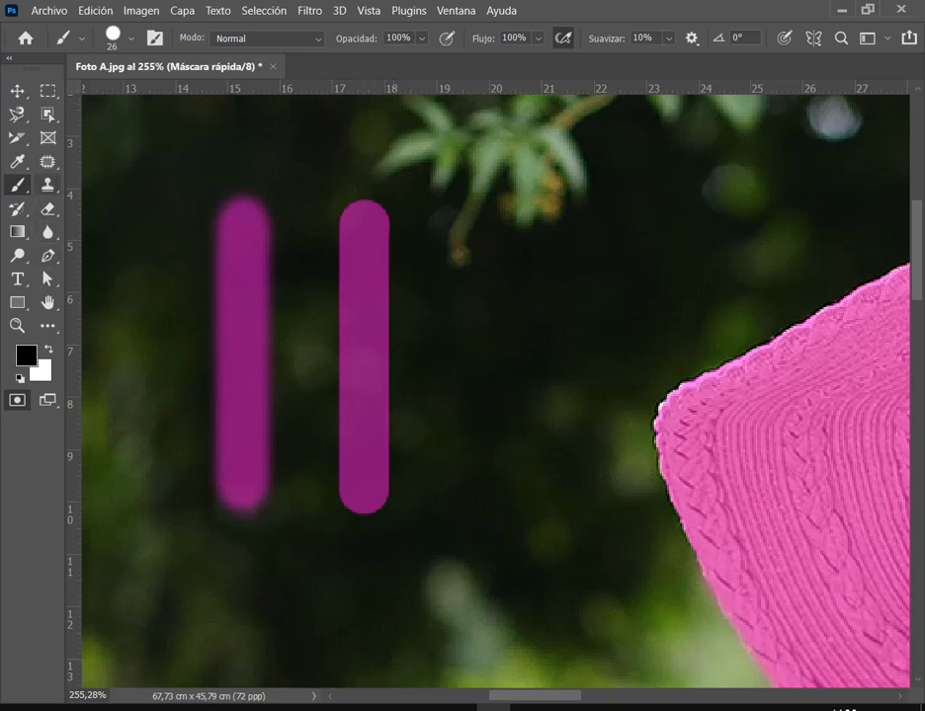
Check the Clone Stamp's size and hardness settings, and switch to the Eraser.
key("s")
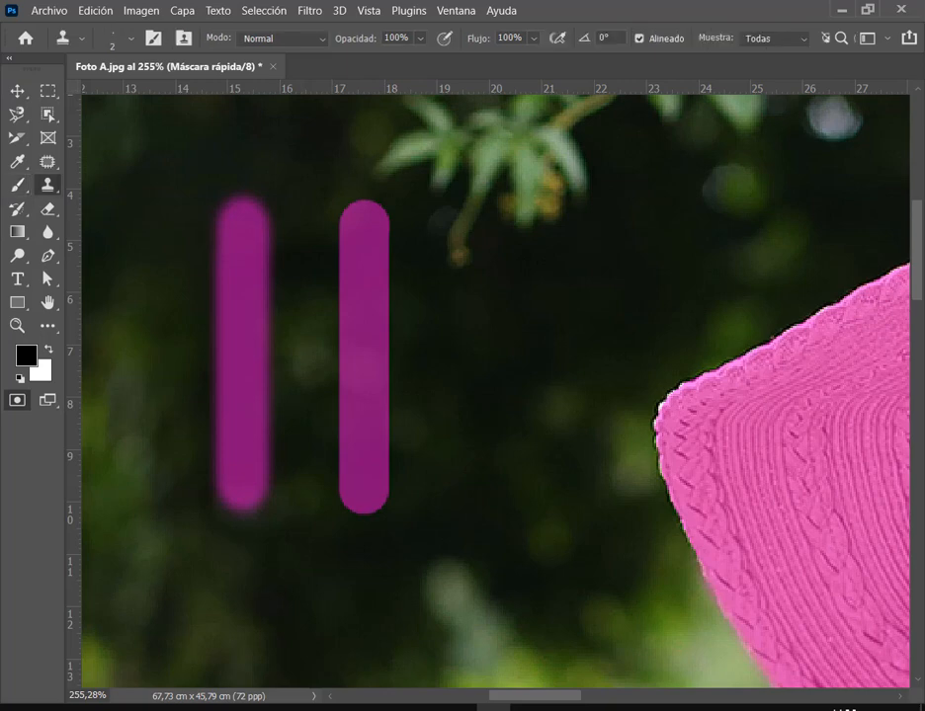
right_click(502, 289)
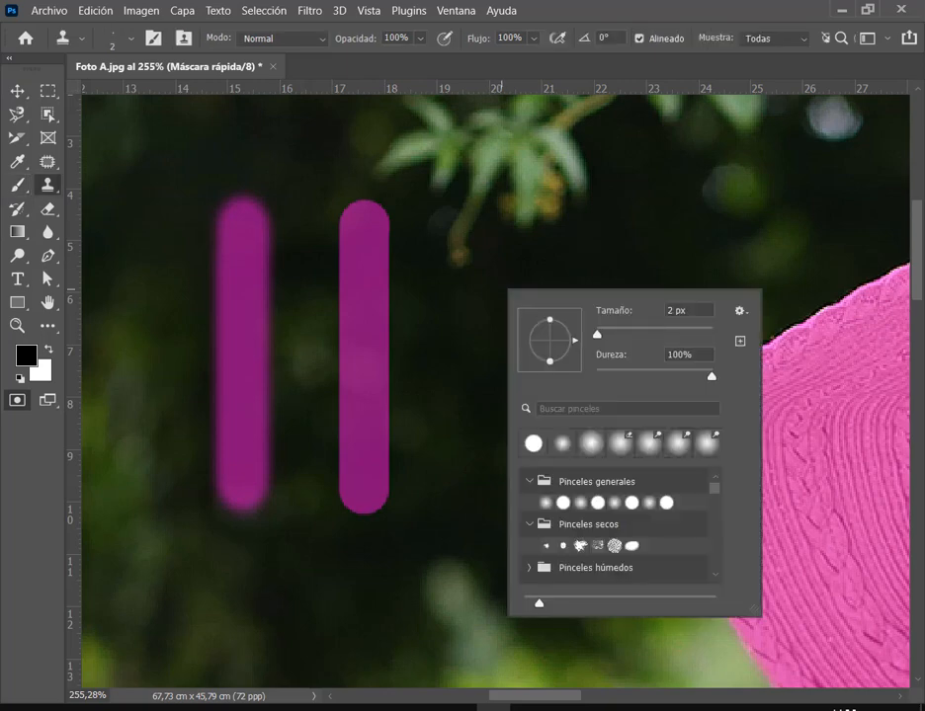
key("Escape")
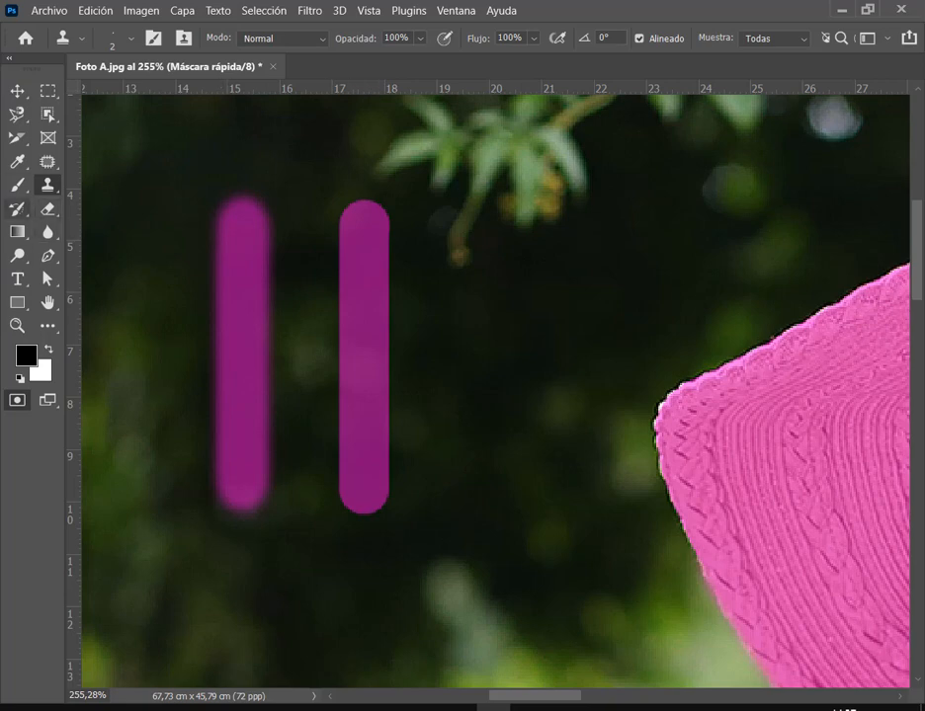
key("e")
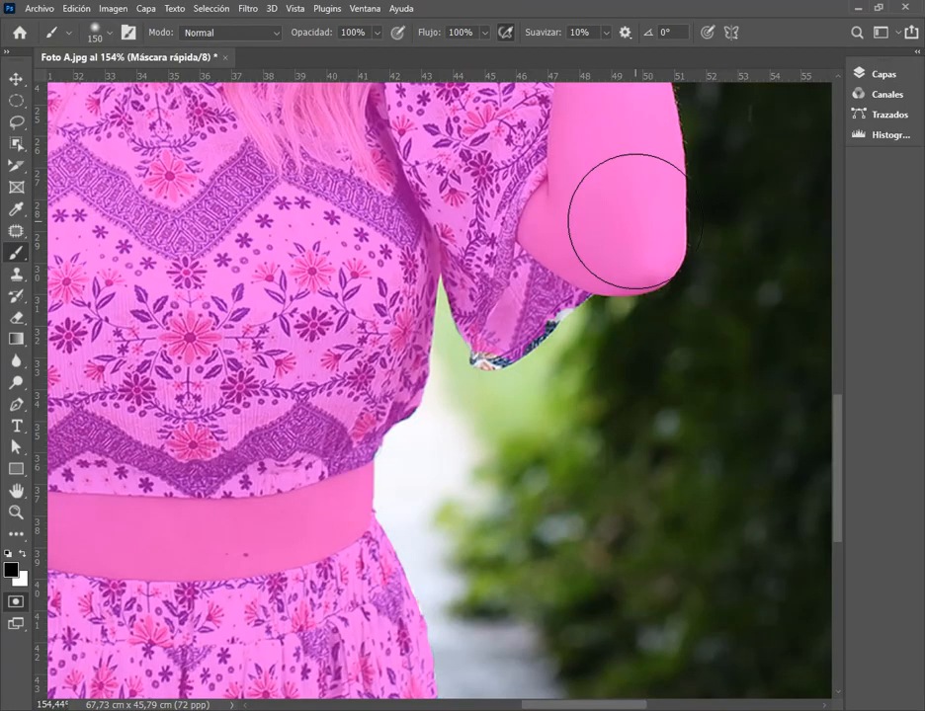
Set the Brush to 18 px with 0% hardness for touching up the raised arm's sleeve hem.
right_click(587, 218)
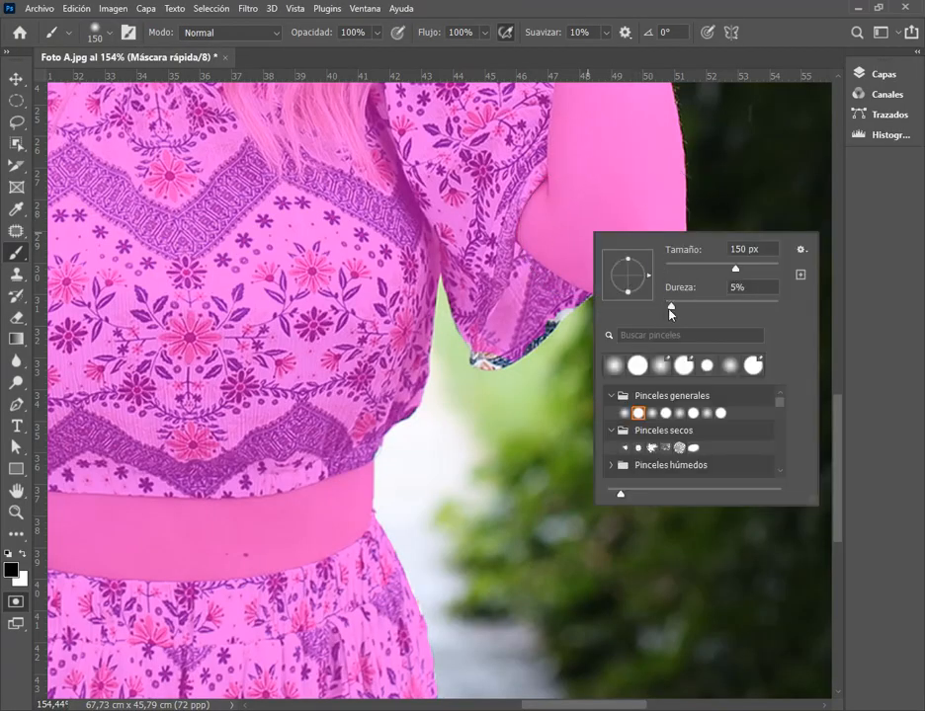
mouse_move(671, 306)
left_mouse_down()
mouse_move(748, 312)
mouse_move(662, 305)
left_mouse_up()
left_click(692, 268)
left_click_drag(696, 268, 674, 268)
left_click(731, 6)
scroll(588, 287, "up", 2)
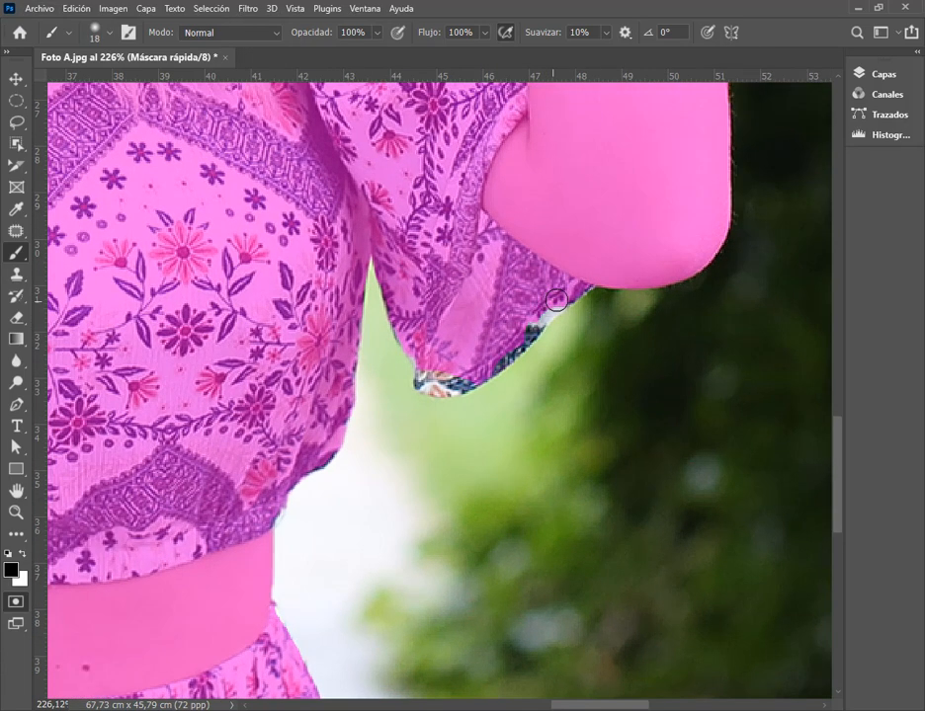
Paint a soft stroke over the unmasked hem of the raised arm's sleeve and toggle Quick Mask to check the selection outline.
left_click_drag(586, 280, 519, 342)
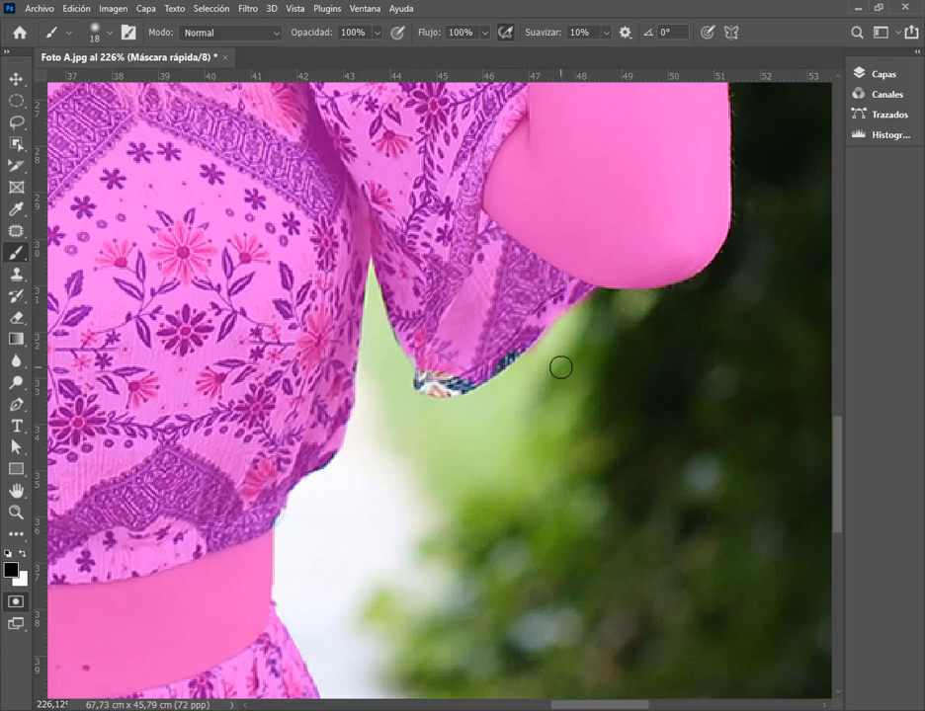
key("q")
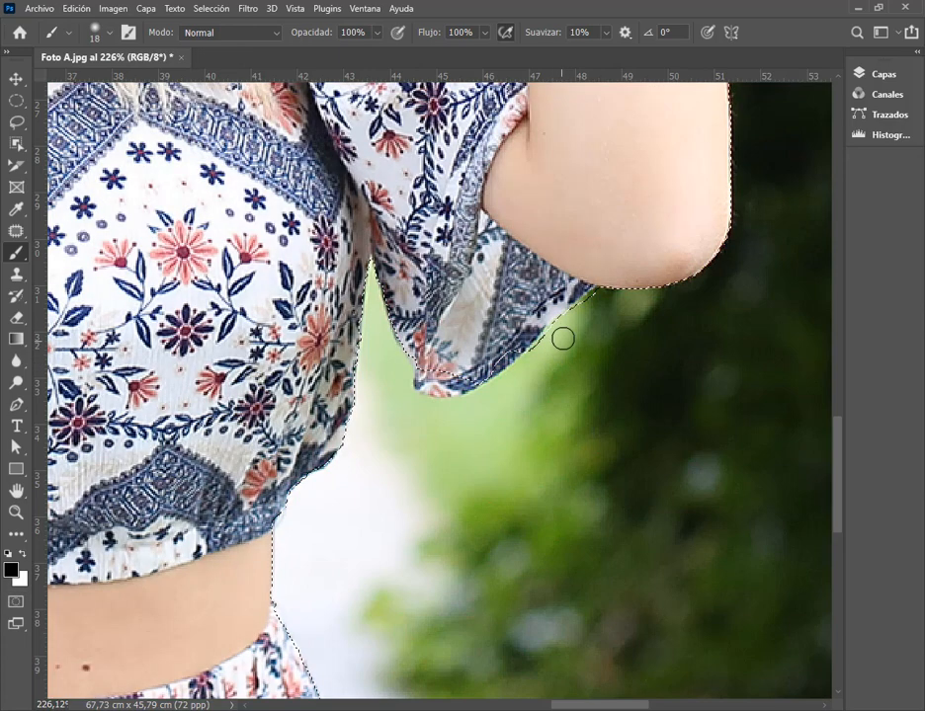
key("q")
key("q")
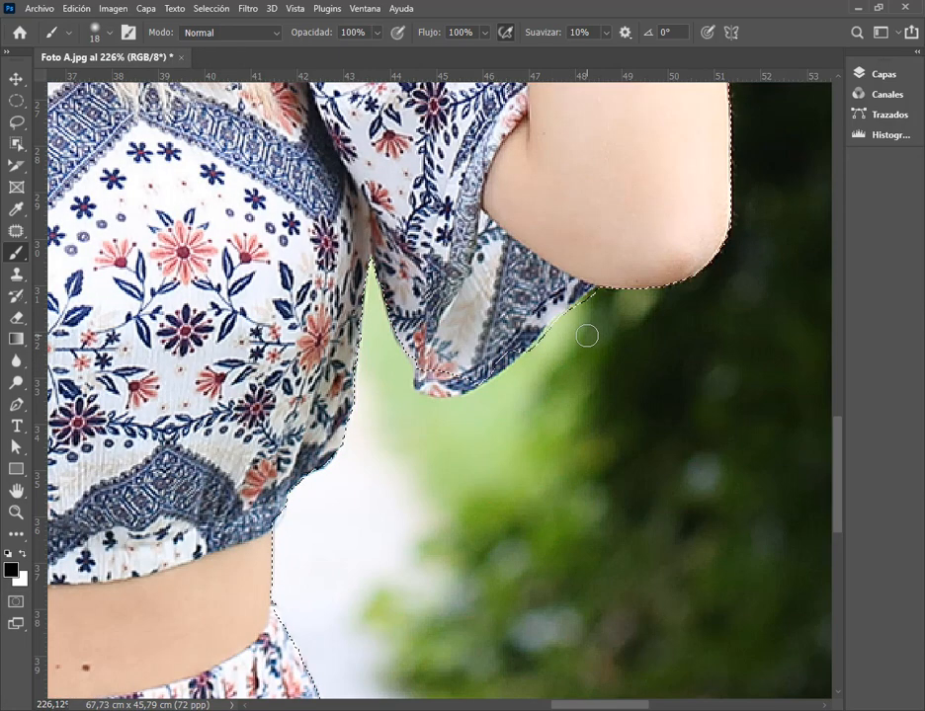
key("q")
Raise the Brush hardness to its maximum and paint a short mask stroke along the sleeve hem, starting beside the elbow.
right_click(590, 344)
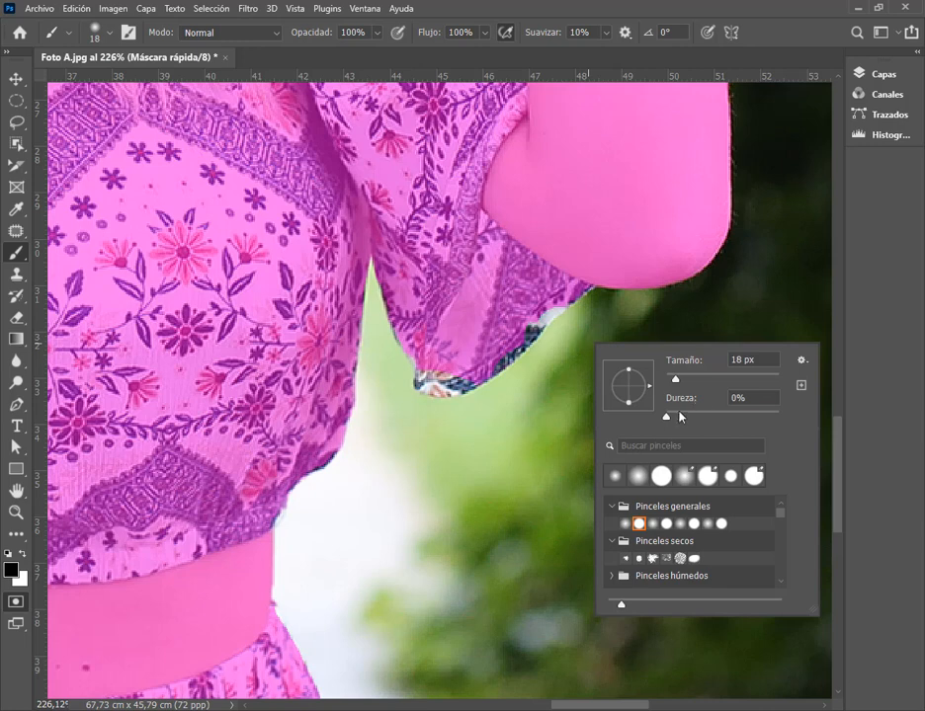
left_click_drag(666, 421, 779, 421)
left_click_drag(583, 278, 555, 298)
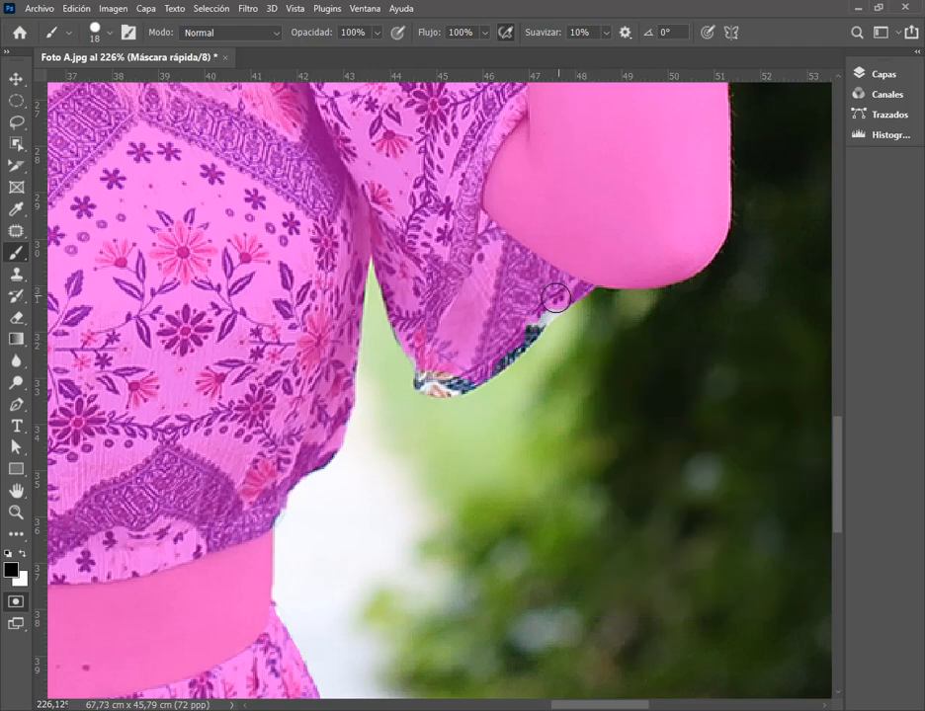
scroll(581, 323, "up", 1)
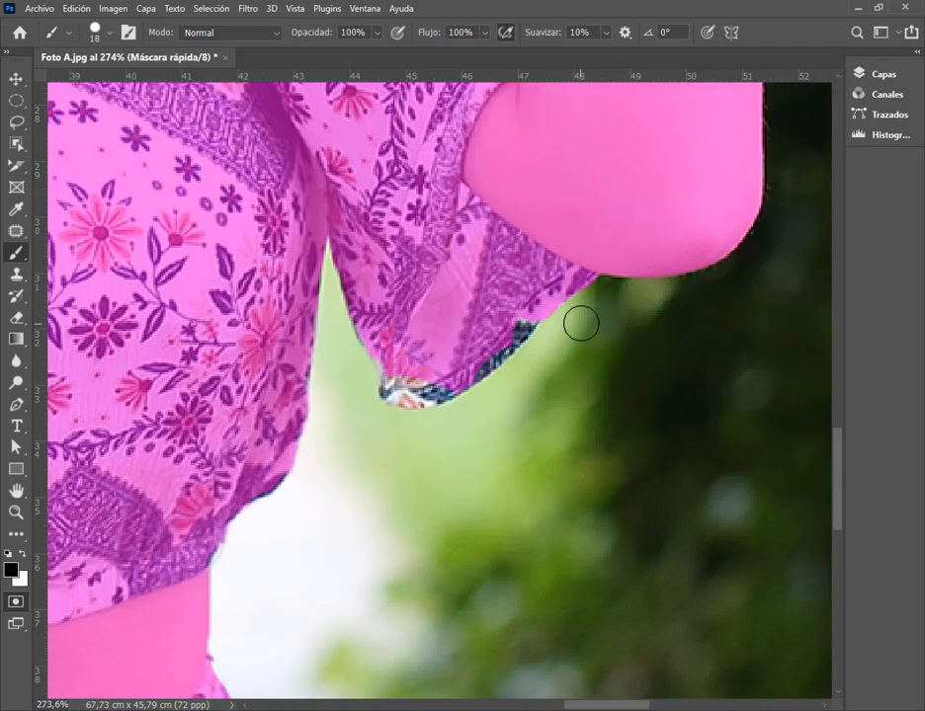
key("ctrl+shift+d")
left_click_drag(557, 382, 557, 317)
mouse_move(542, 381)
left_mouse_down()
mouse_move(554, 324)
mouse_move(577, 309)
left_mouse_up()
left_click_drag(545, 346, 552, 336)
key("Escape")
key("a")
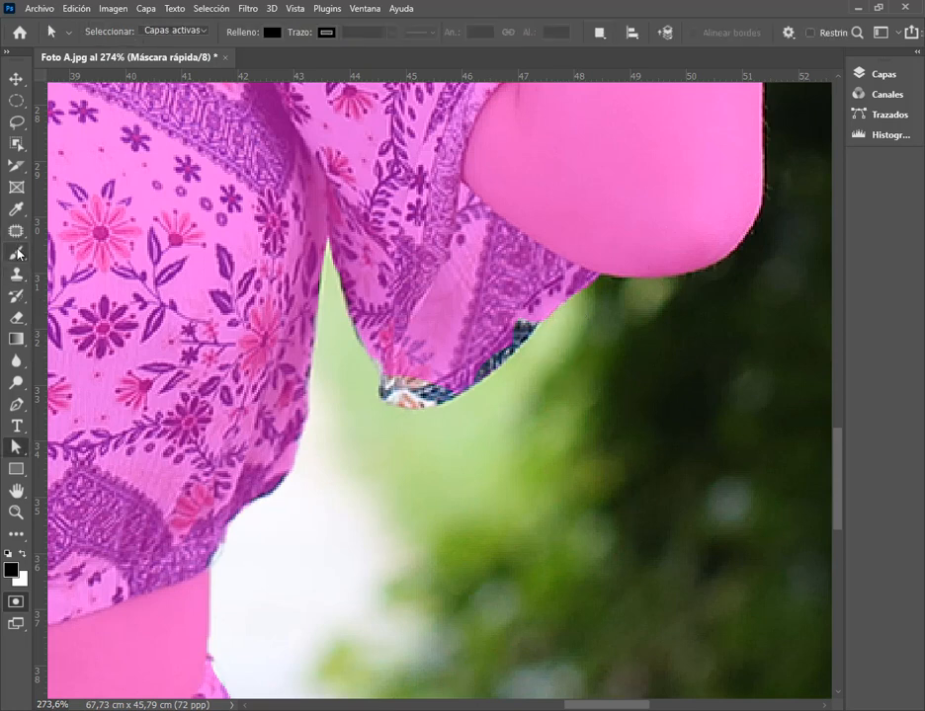
Reduce the Brush hardness to about 90% and mask the rest of the sleeve hem down to its lower tip.
key("b")
right_click(574, 317)
left_click_drag(757, 393, 752, 394)
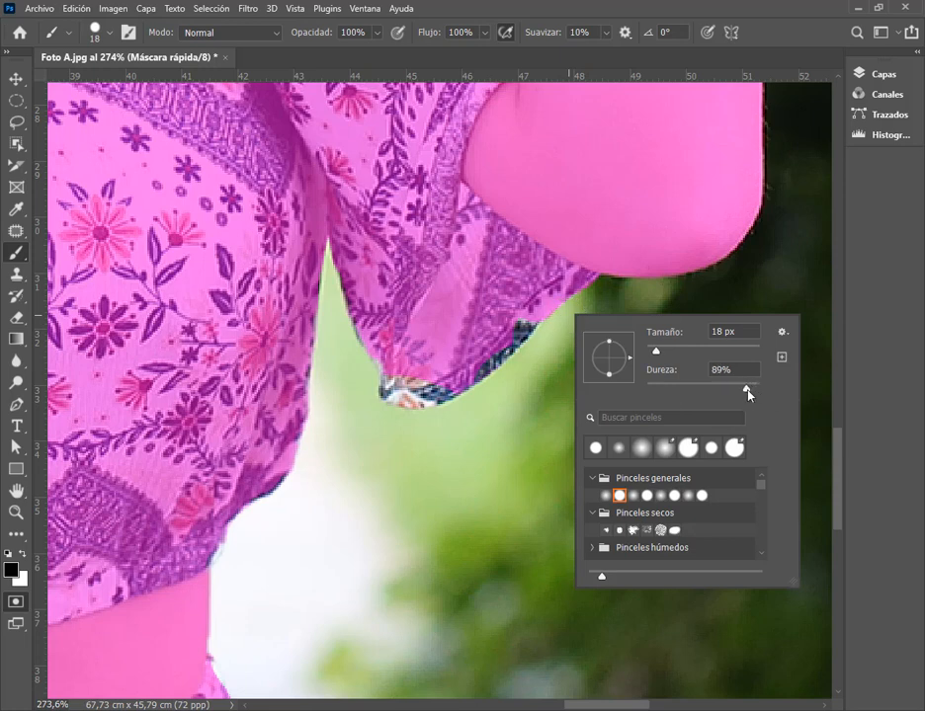
left_click_drag(748, 395, 750, 395)
key("Return")
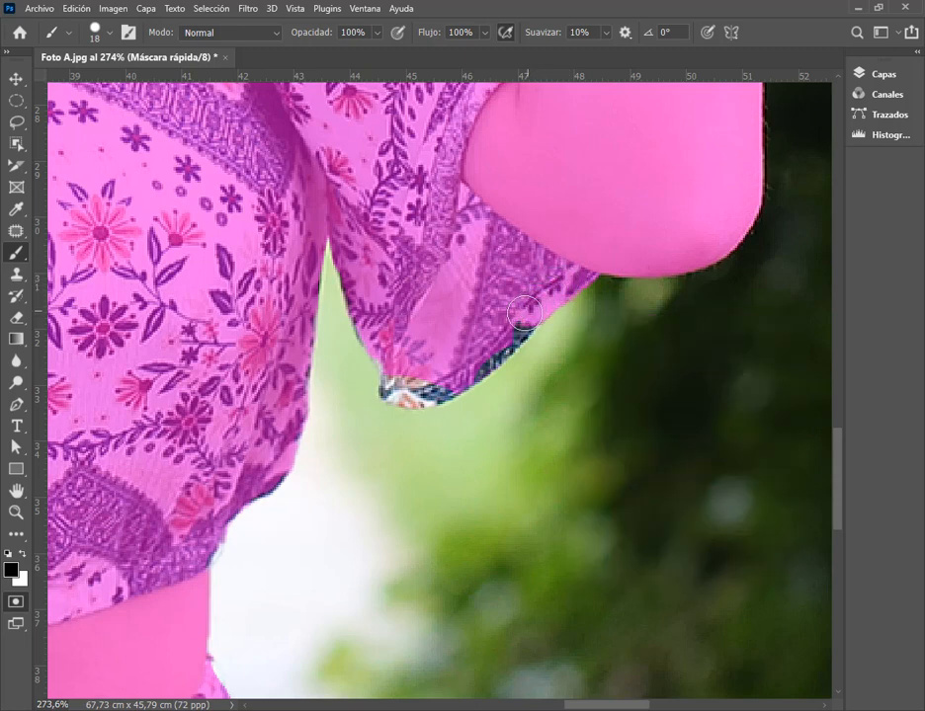
left_click_drag(524, 313, 491, 348)
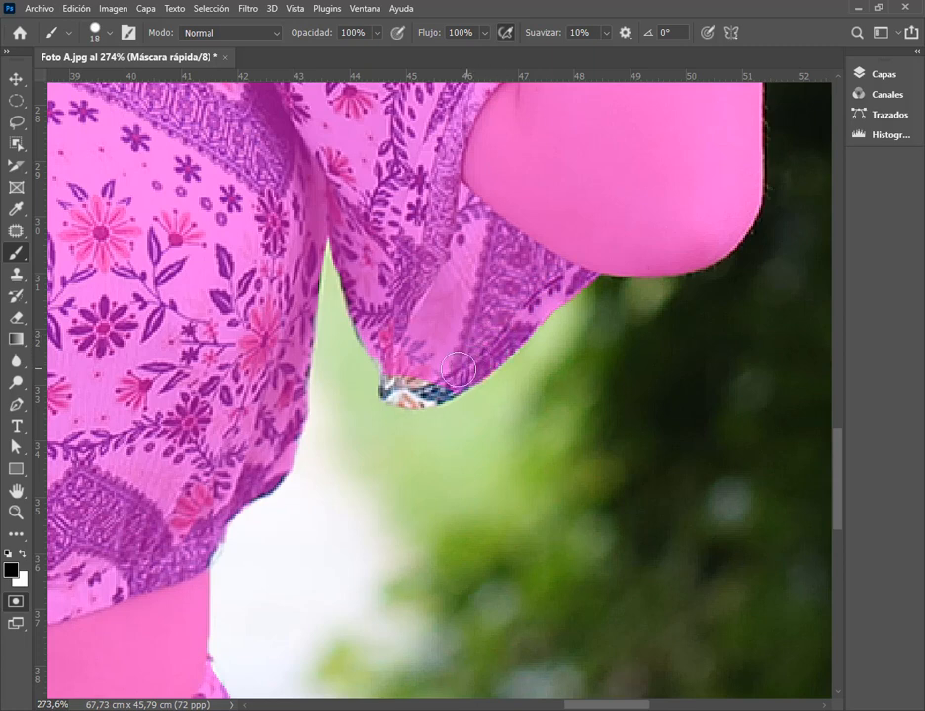
left_click_drag(443, 377, 398, 376)
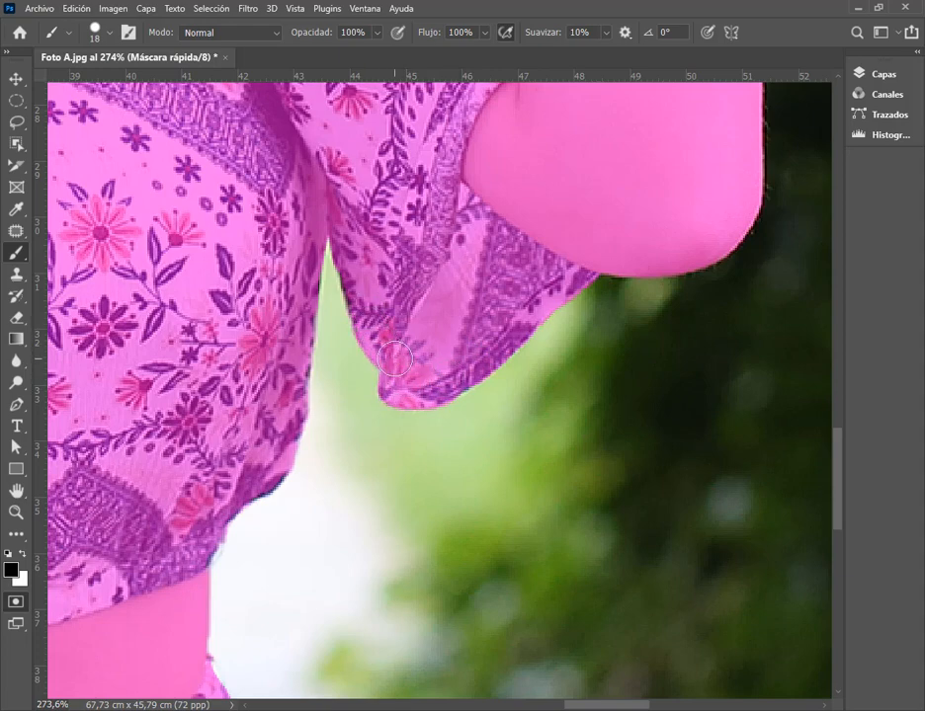
Paint the mask with the 18 px Brush along the skirt's outer hip edge, spilling slightly onto the background.
scroll(500, 395, "down", 3)
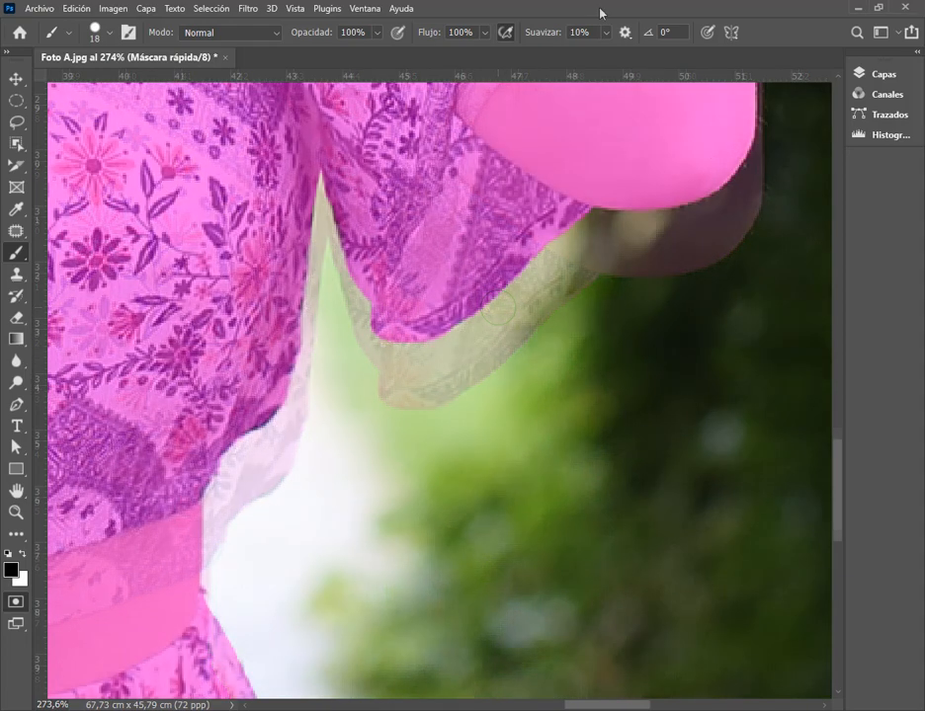
left_click(14, 318)
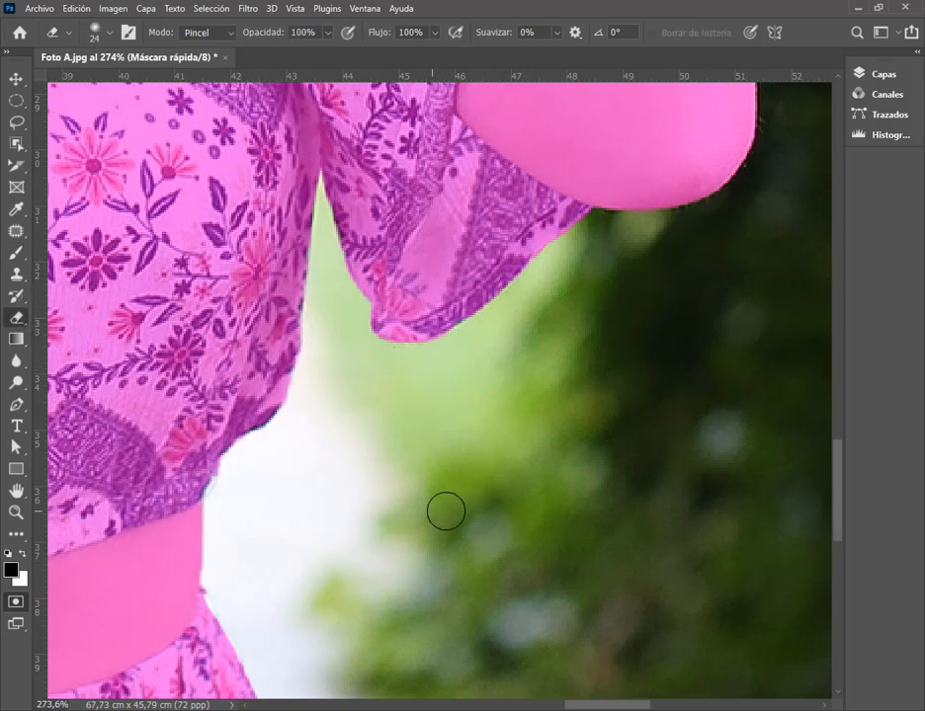
left_click_drag(432, 549, 495, 379)
left_click_drag(432, 528, 520, 421)
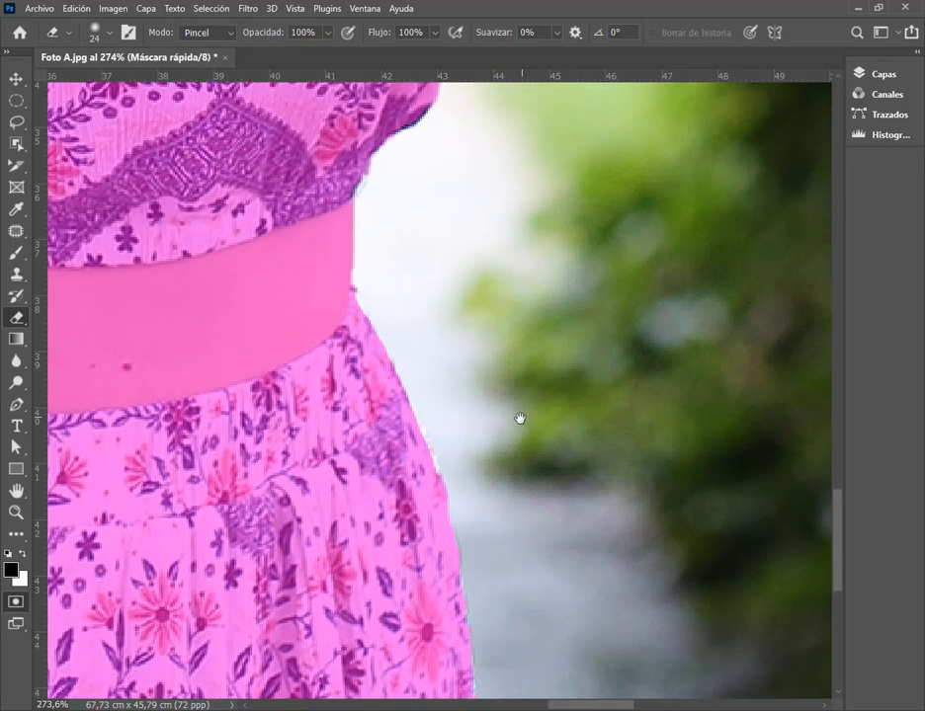
key("b")
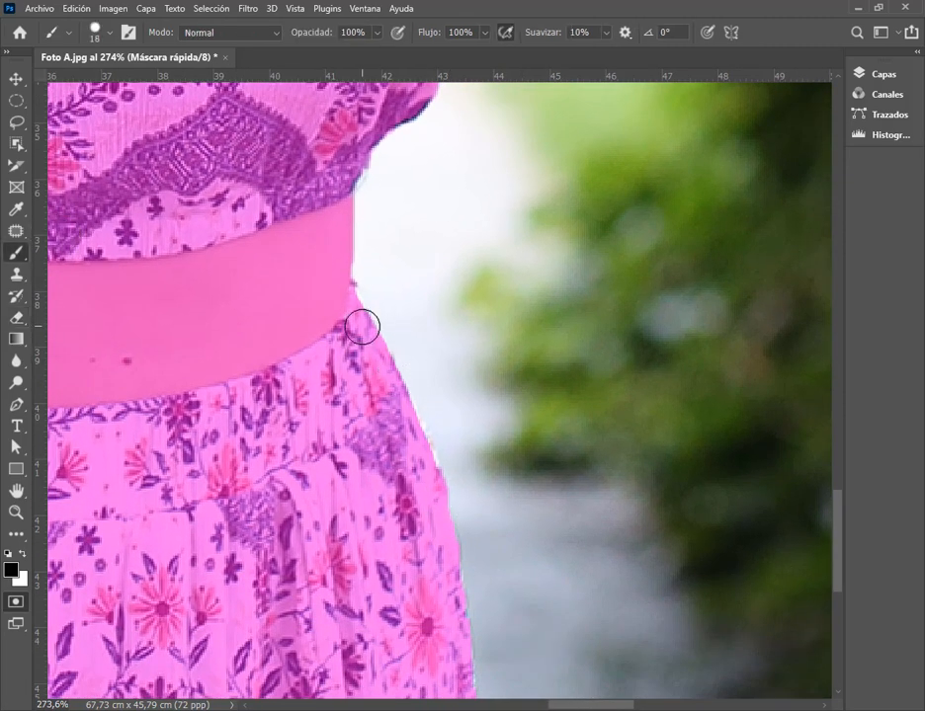
mouse_move(389, 364)
left_mouse_down()
mouse_move(419, 430)
mouse_move(427, 484)
left_mouse_up()
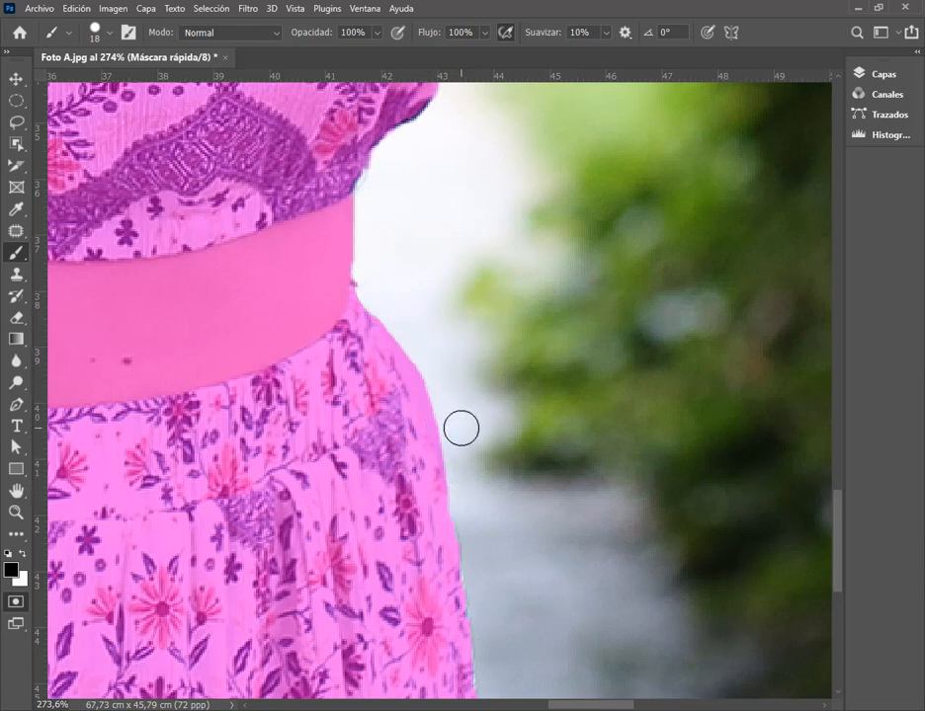
Set the 24 px Eraser's hardness to 91% and erase the mask overspill along the skirt's hip edge.
left_click(16, 317)
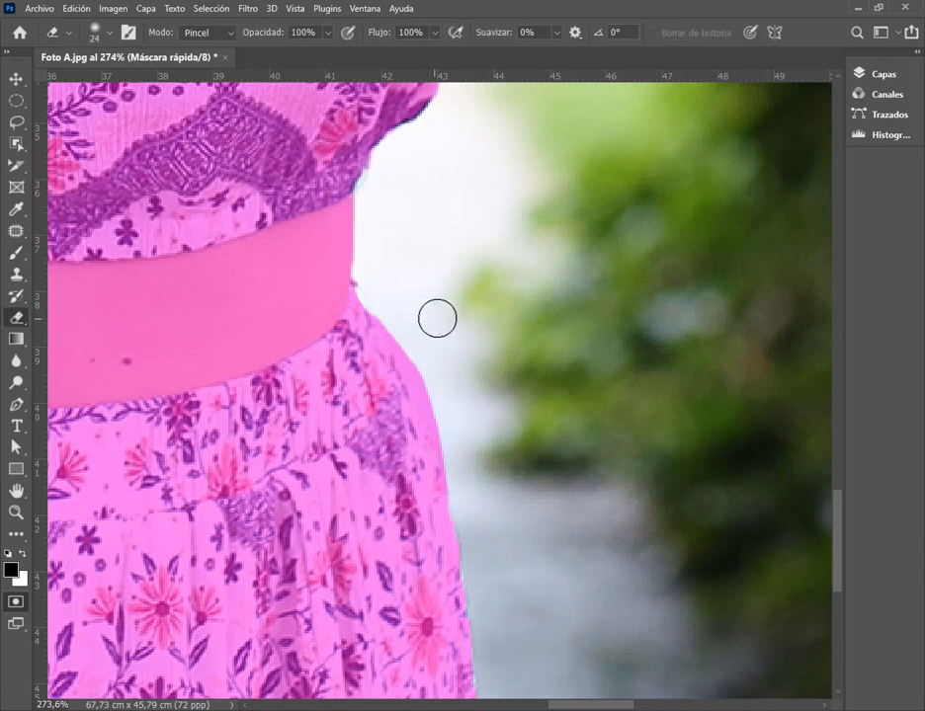
right_click(465, 300)
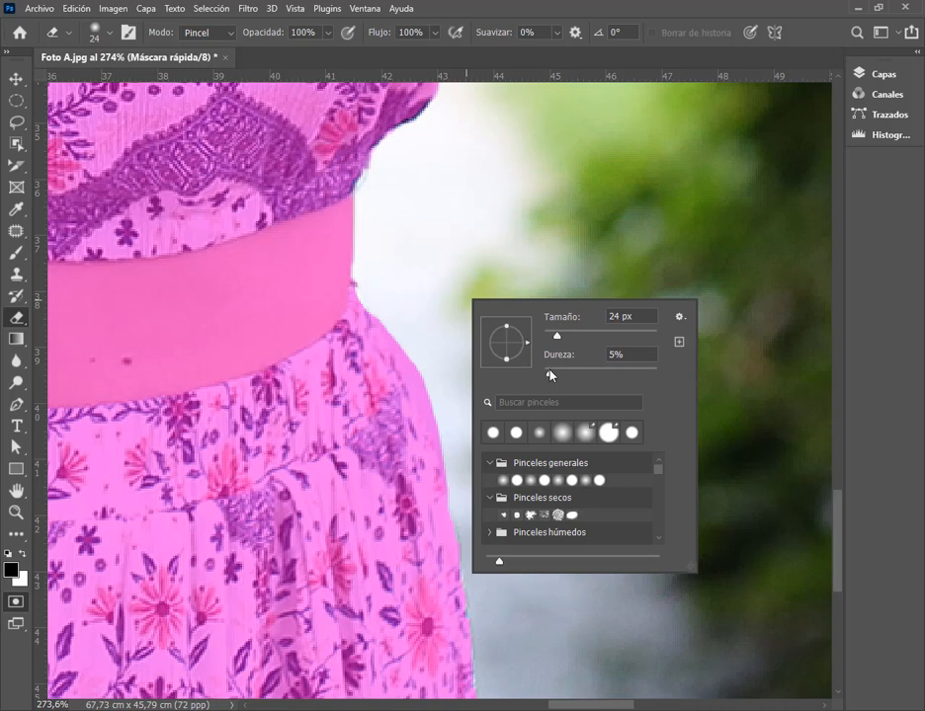
left_click_drag(550, 375, 560, 380)
left_click_drag(663, 381, 649, 380)
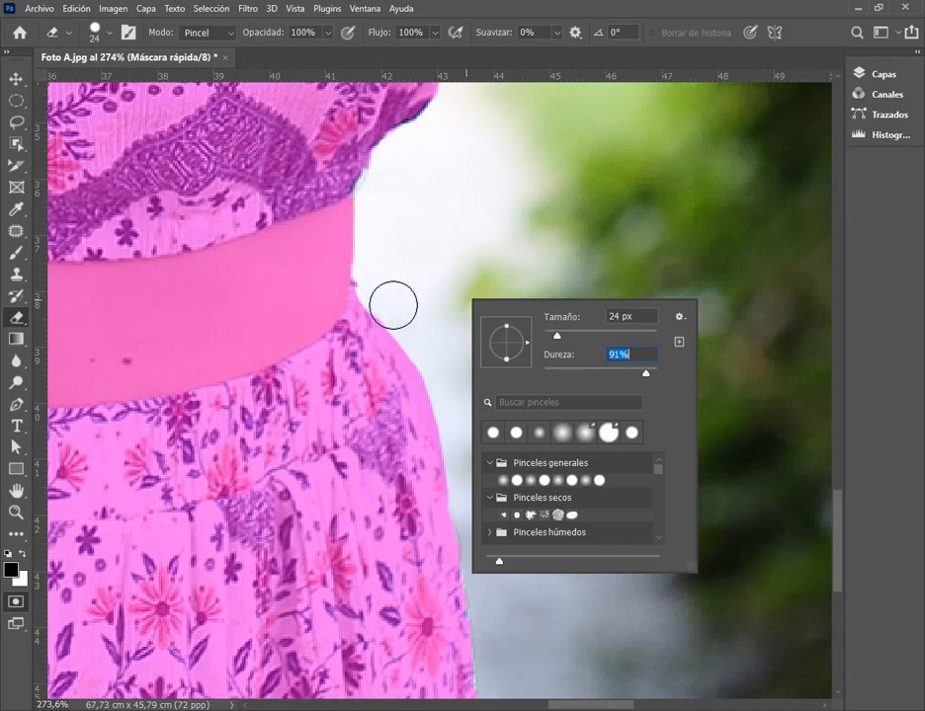
key("Return")
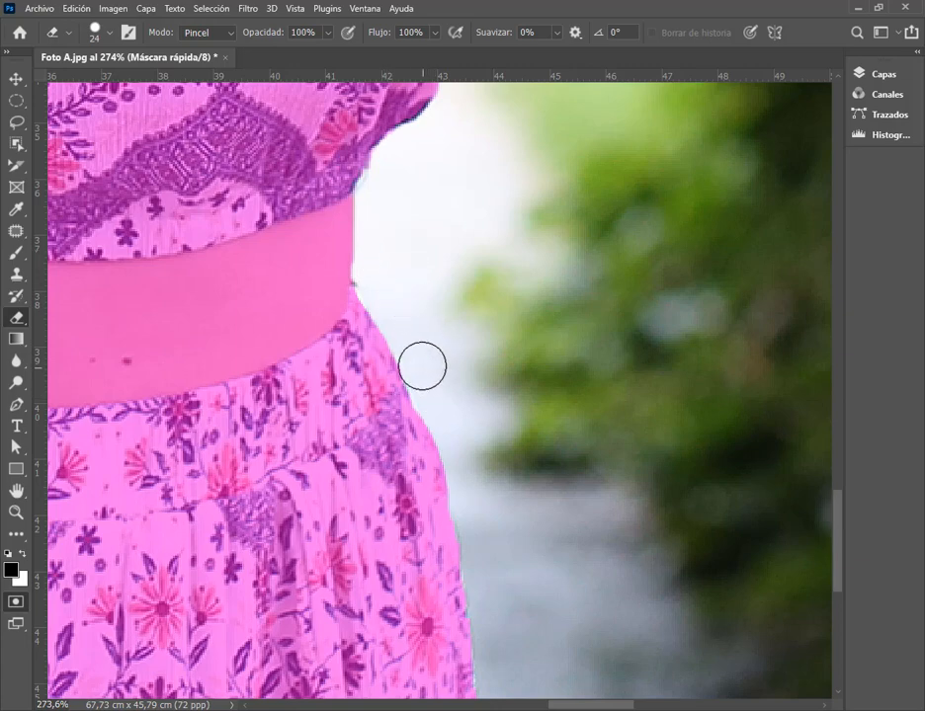
Switch to the Move tool and exit Quick Mask mode to turn the mask into a selection of the woman.
scroll(477, 410, "down", 3)
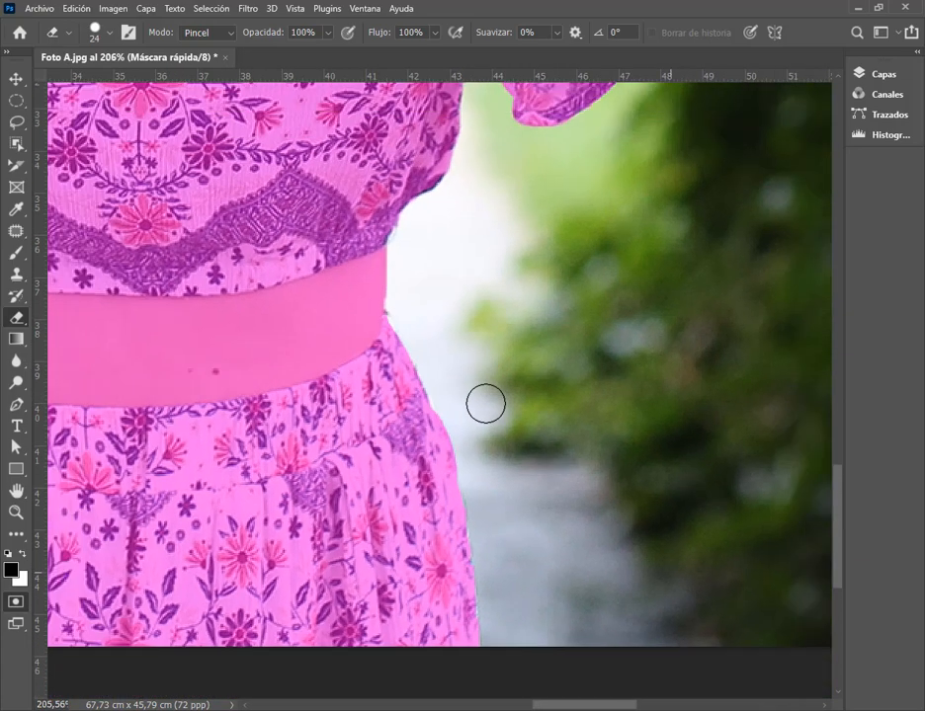
scroll(414, 242, "down", 5)
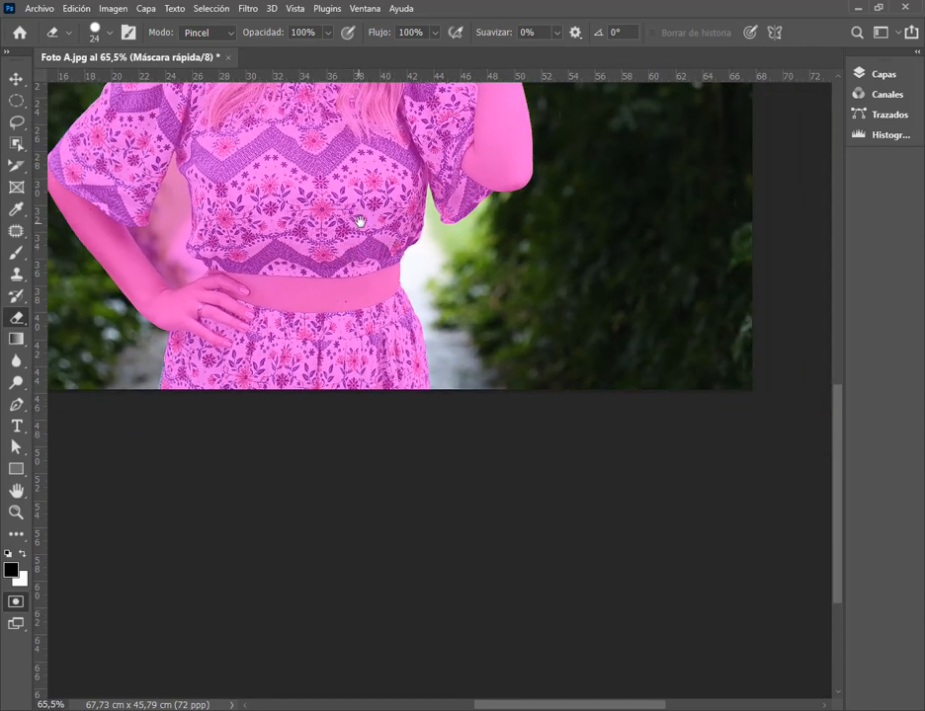
left_click_drag(359, 221, 473, 439)
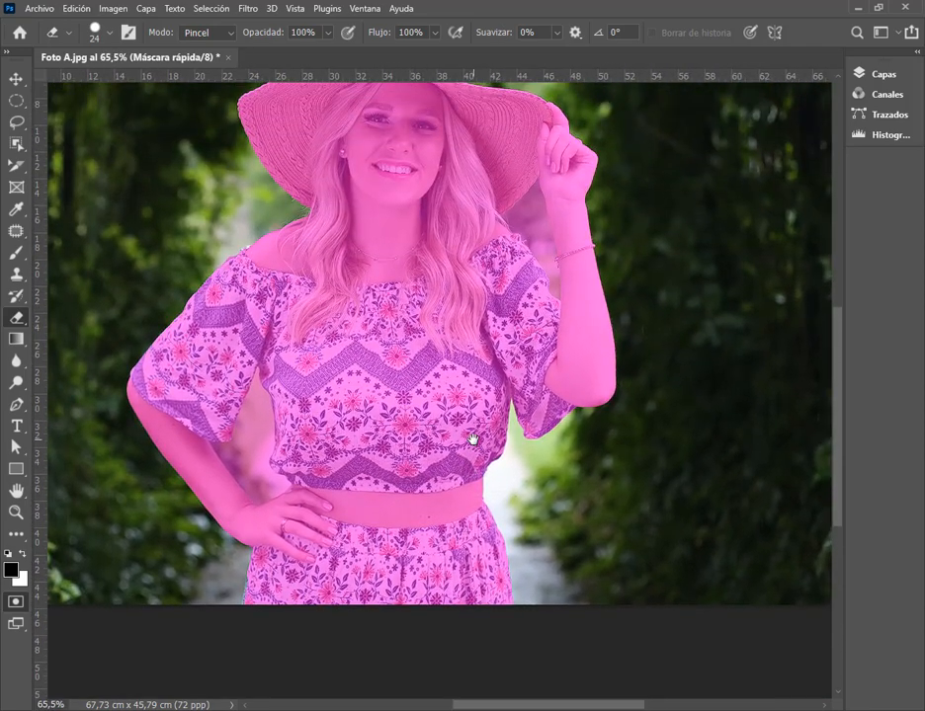
left_click(15, 78)
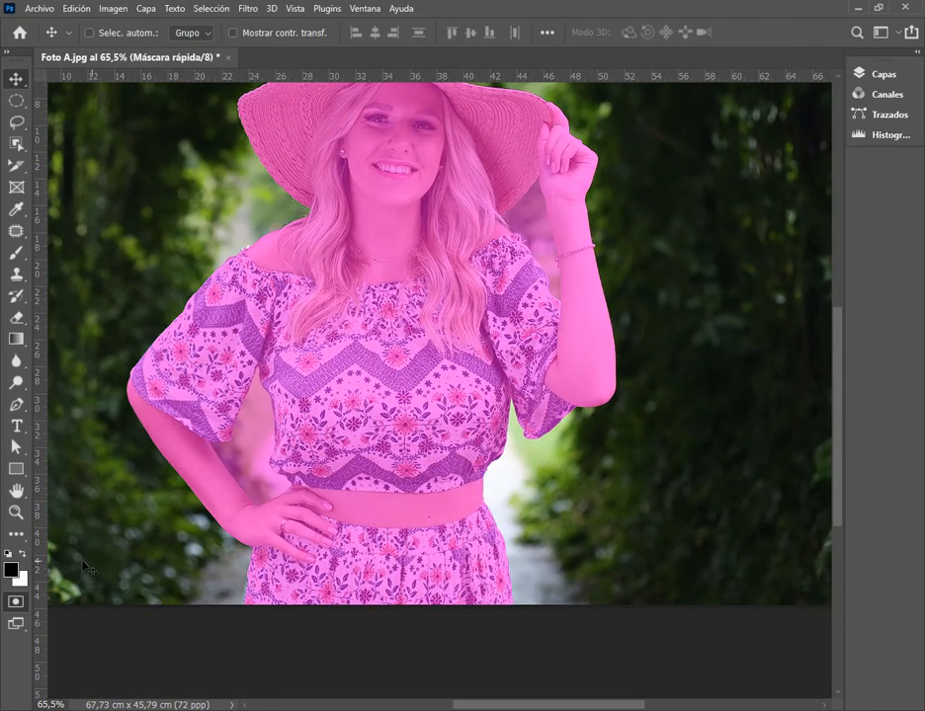
left_click(20, 606)
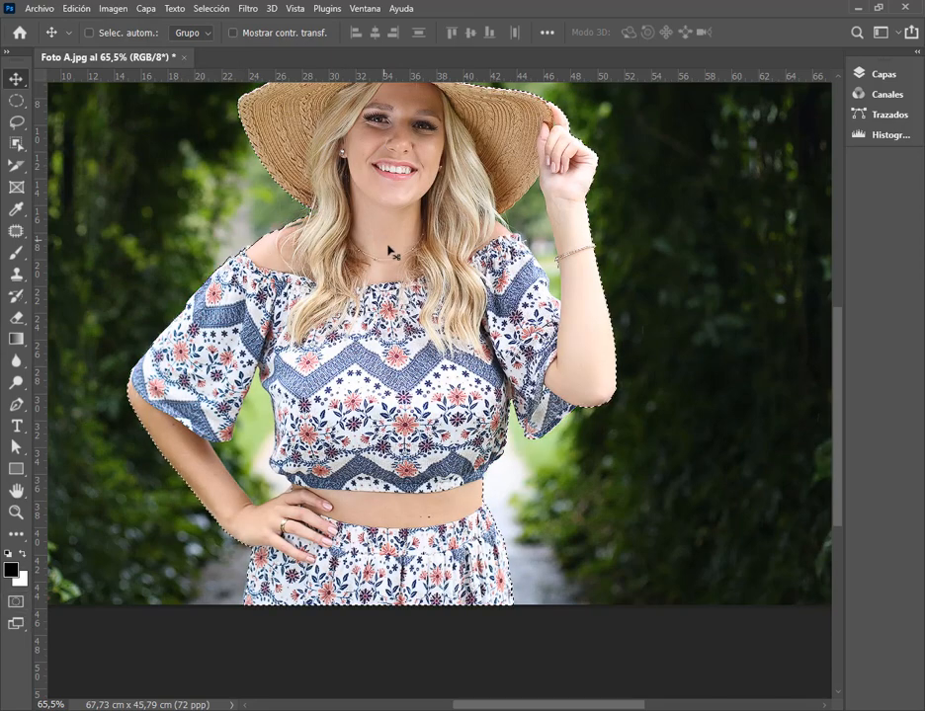
Copy the selected woman to the clipboard.
scroll(388, 259, "down", 2)
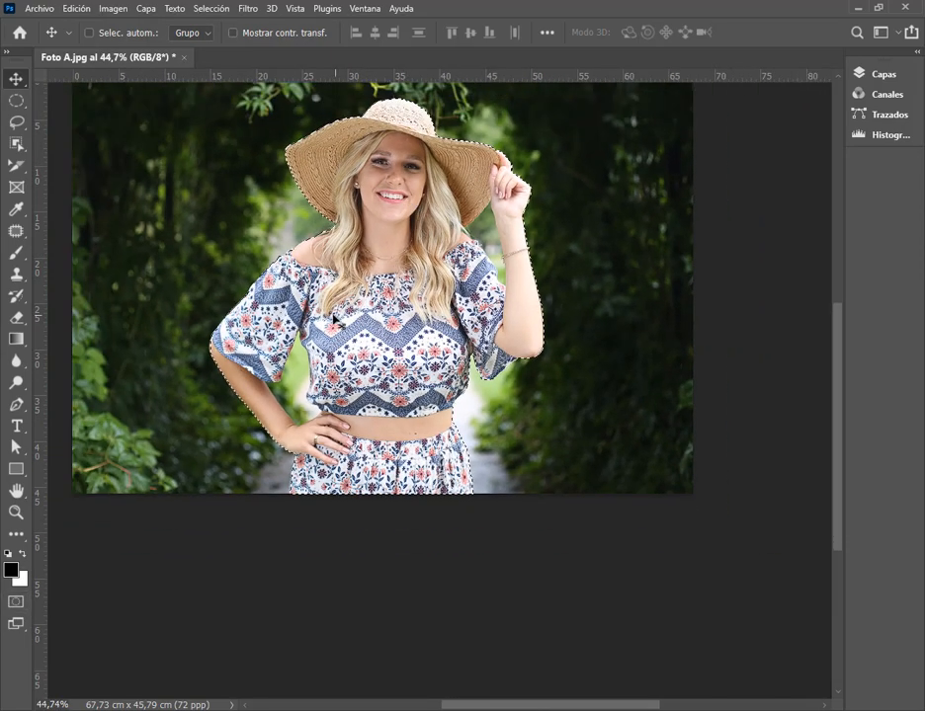
left_click(79, 8)
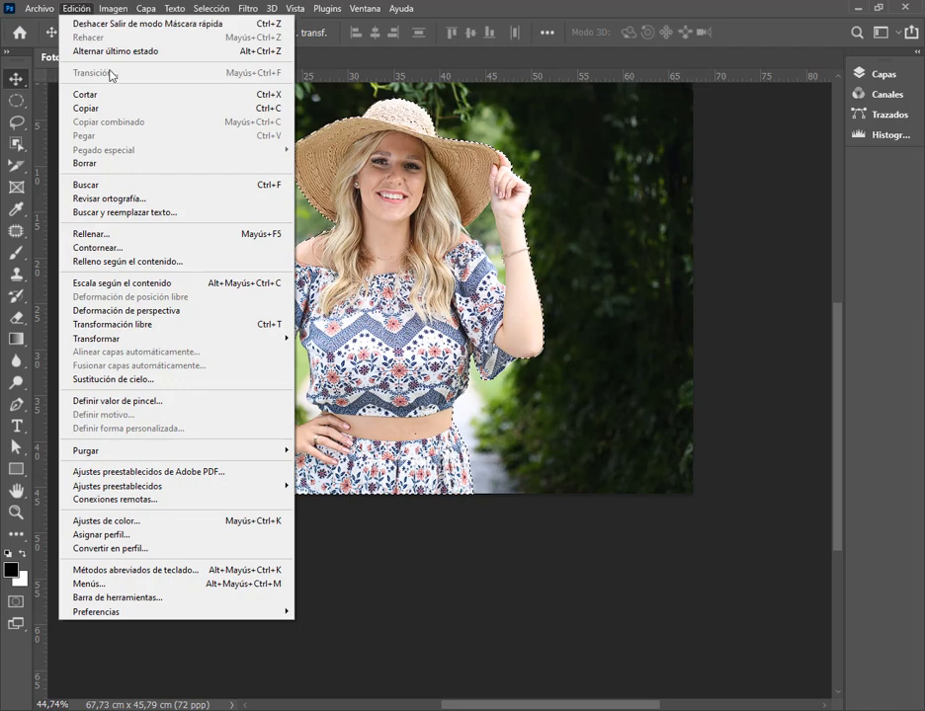
left_click(116, 109)
Open Fondo Foto A.jpg from the Photoshop folder without color management and paste the copied woman onto the pier background.
left_click(46, 13)
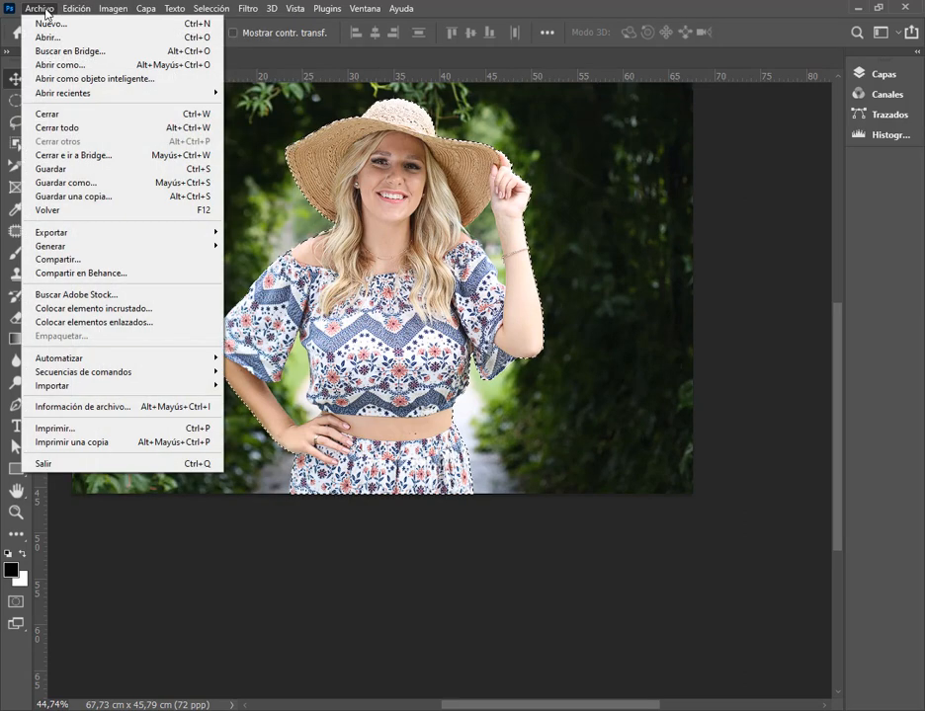
left_click(57, 38)
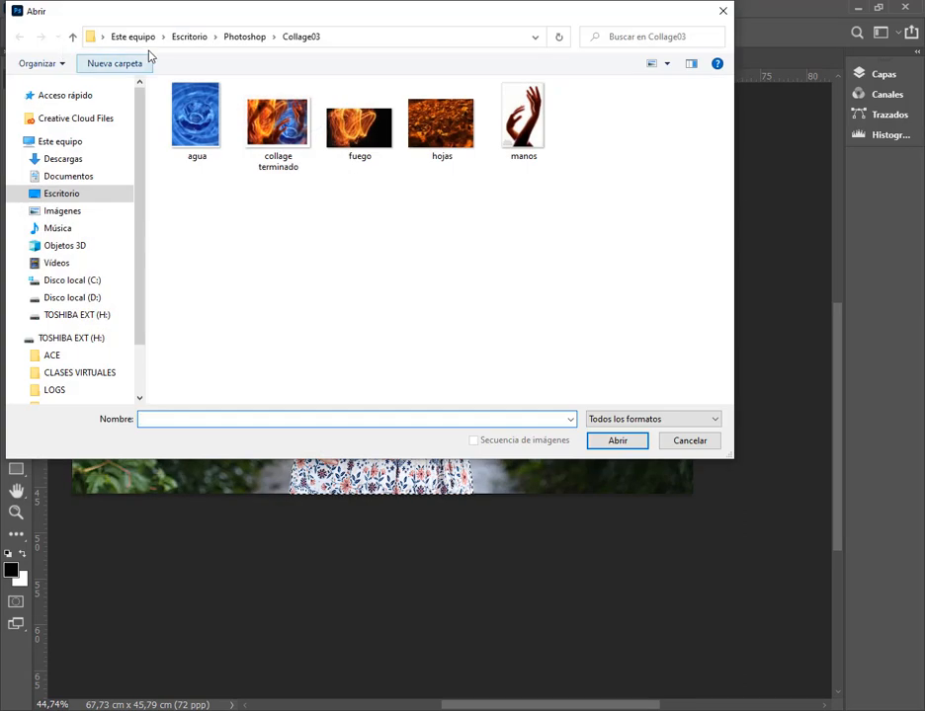
left_click(242, 38)
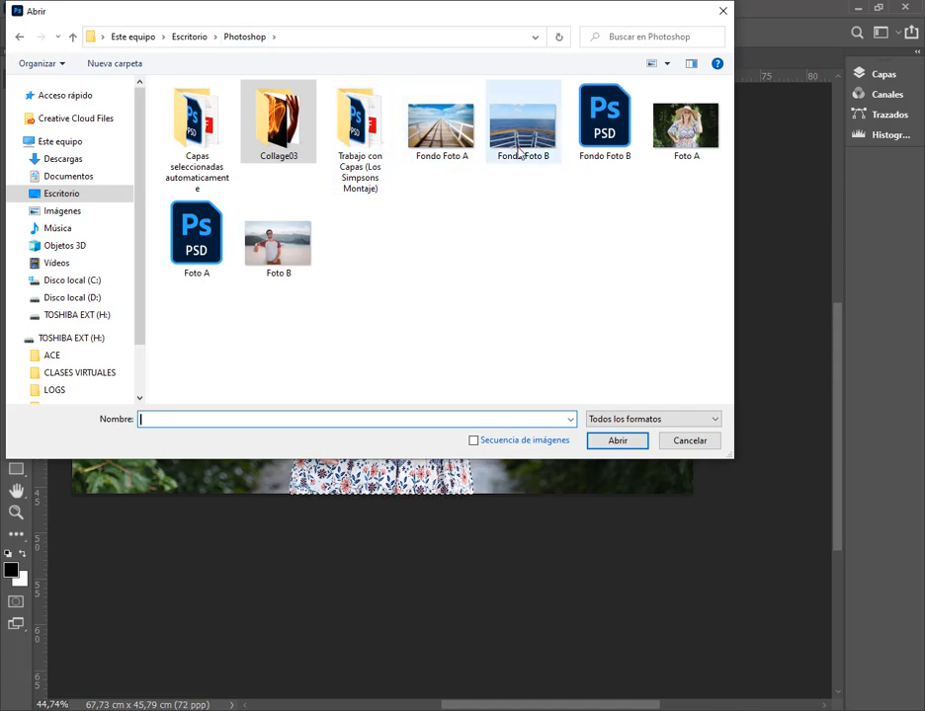
double_click(442, 125)
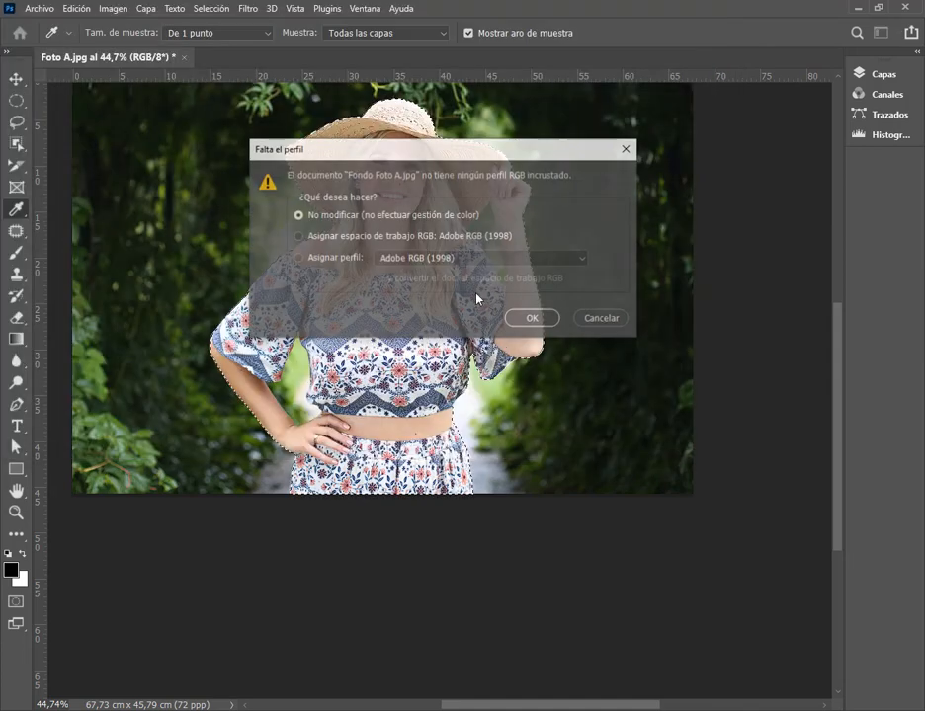
left_click(531, 318)
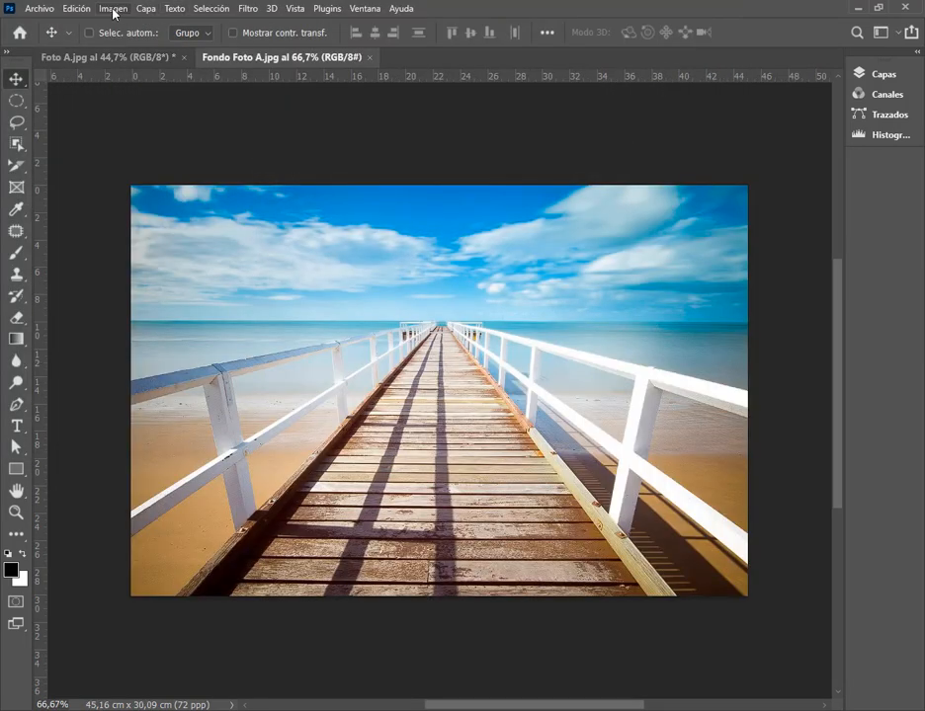
left_click(79, 9)
left_click(98, 136)
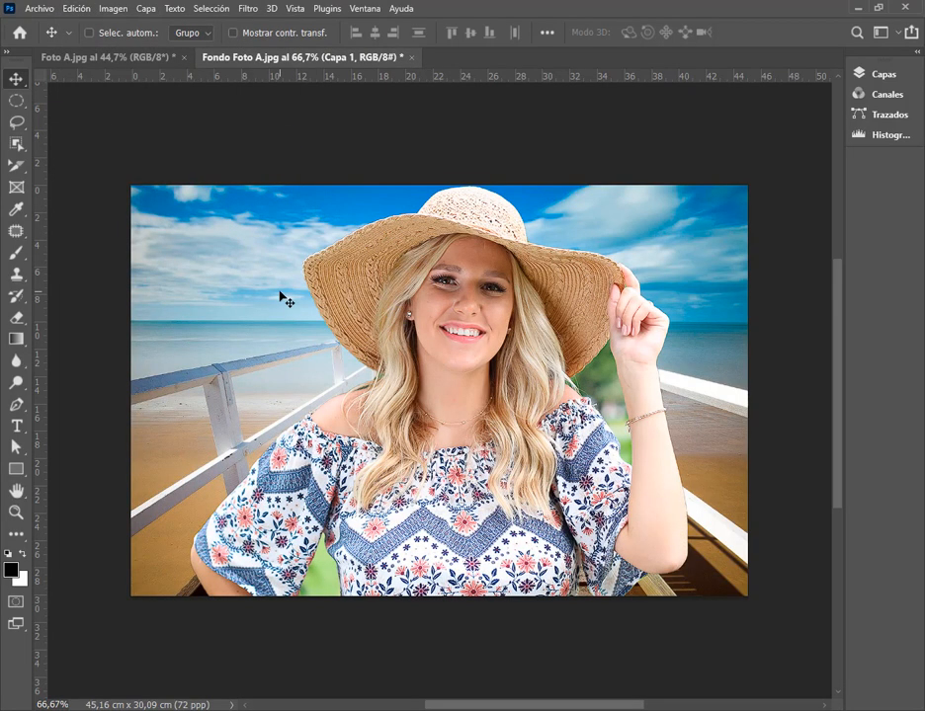
Move the pasted woman upward on the pier background to inspect the leftover green areas inside her arms.
left_click_drag(615, 412, 585, 311)
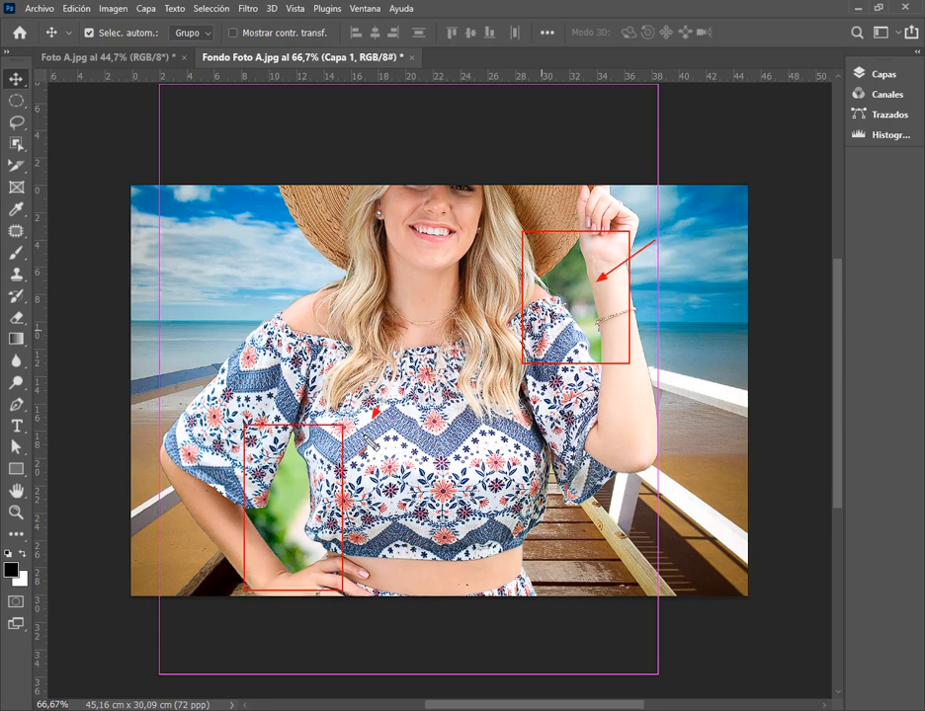
key("a")
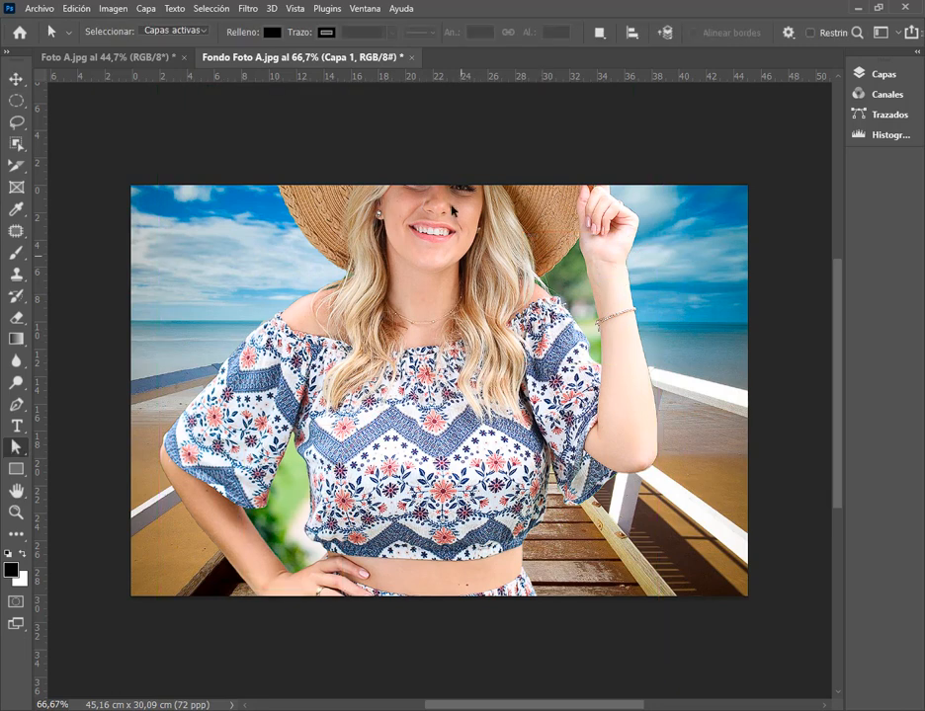
left_click(413, 57)
left_click(566, 272)
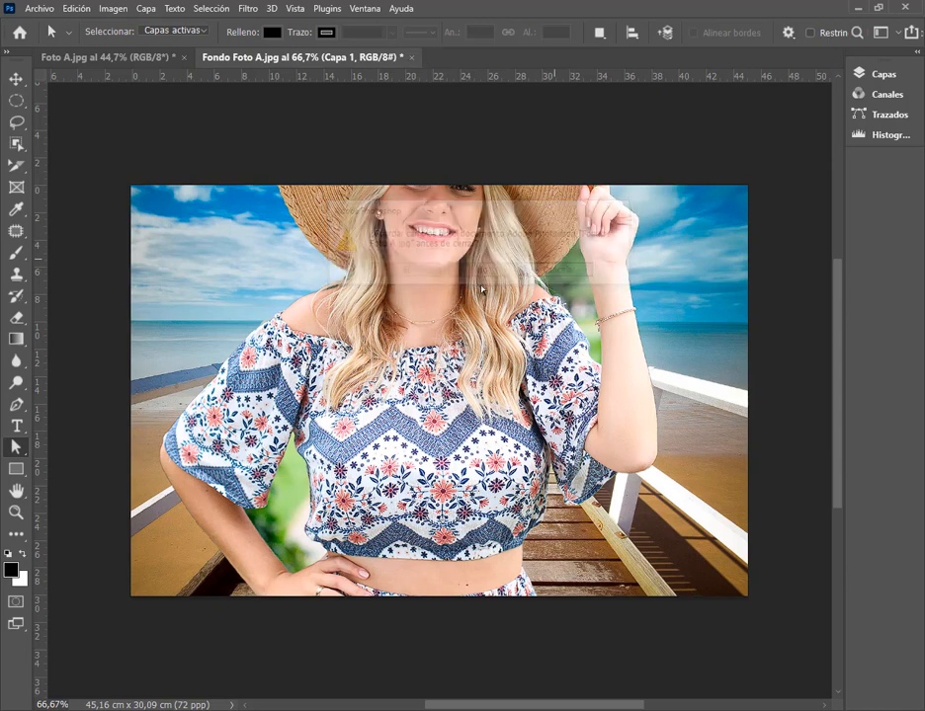
Undo the move and the paste of the woman in Fondo Foto A.jpg.
left_click(76, 9)
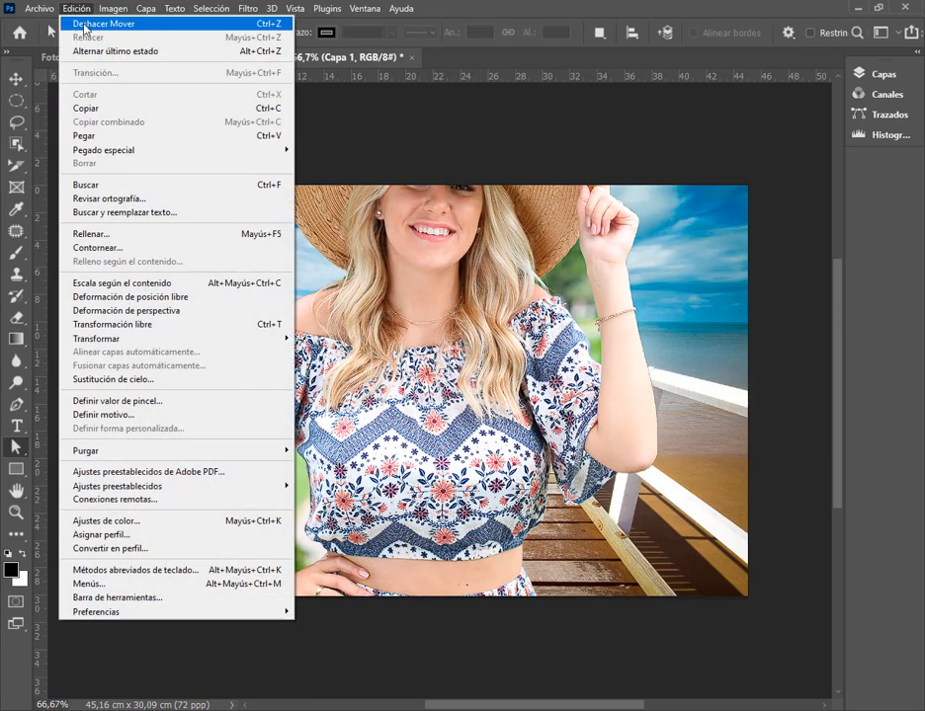
left_click(83, 23)
left_click(77, 9)
left_click(88, 24)
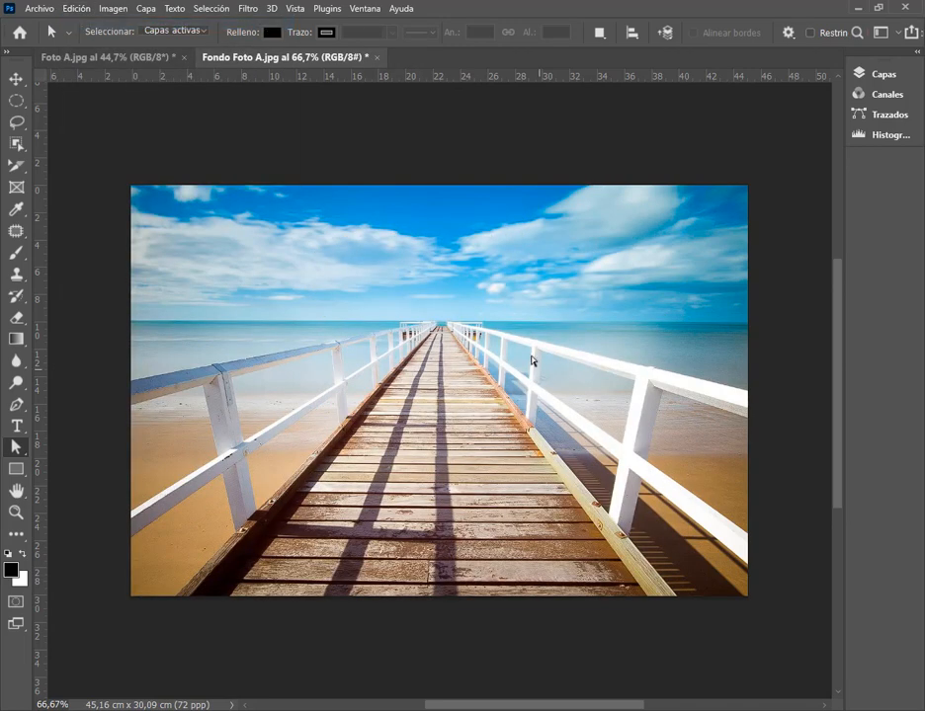
Return to Foto A.jpg and convert the woman's selection back into a Quick Mask.
left_click(114, 56)
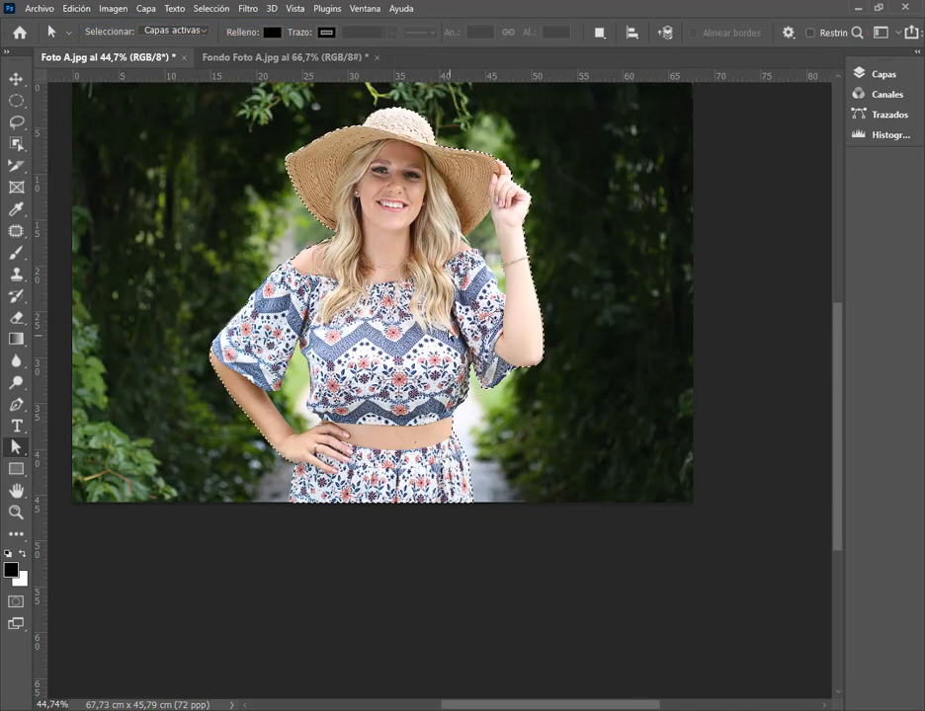
scroll(408, 282, "up", 1)
scroll(408, 281, "up", 3)
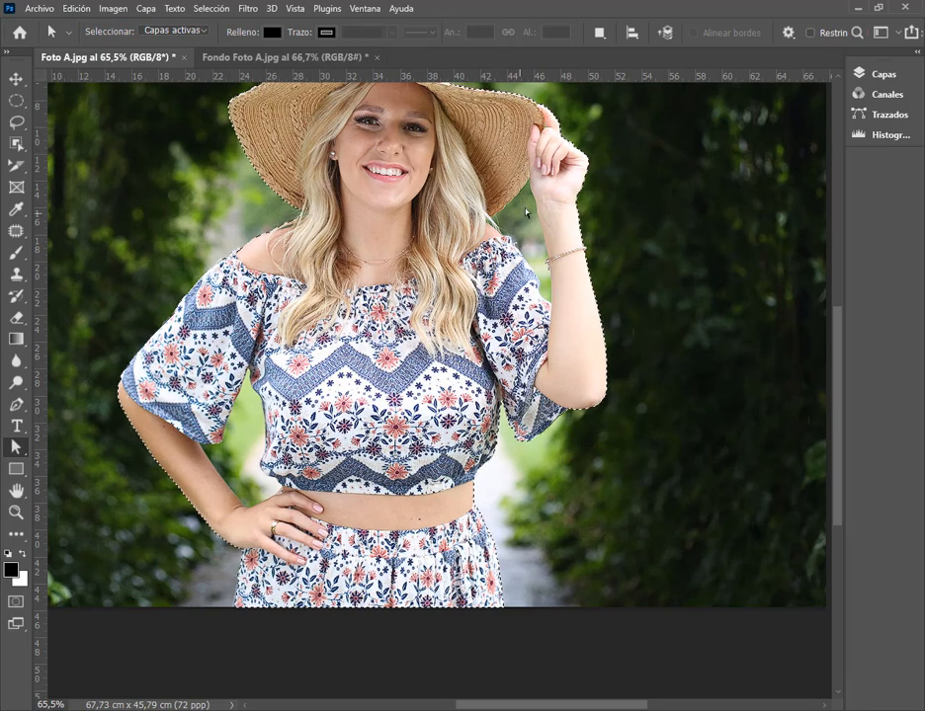
key("q")
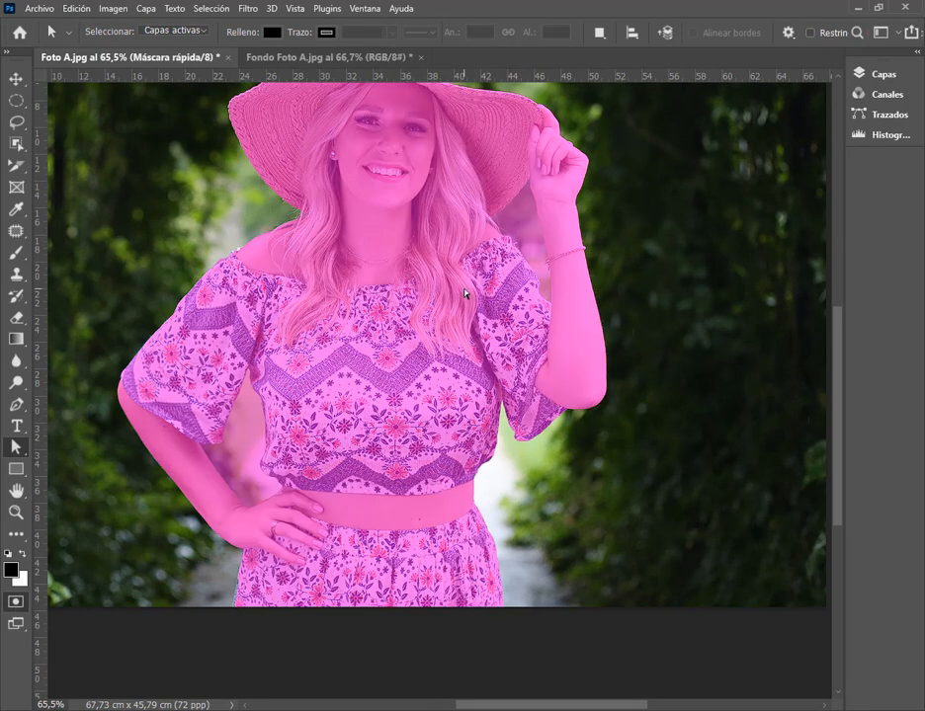
Erase the mask with the 24 px Eraser over the background gap between the hat, shoulder and raised arm.
scroll(538, 194, "up", 4)
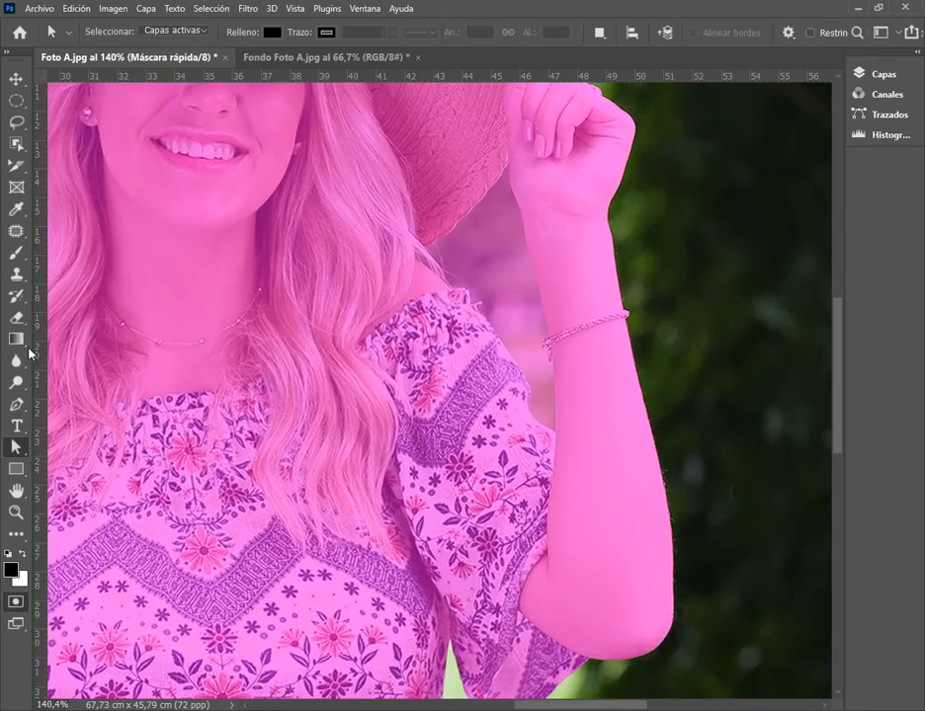
left_click(16, 319)
scroll(491, 207, "up", 2)
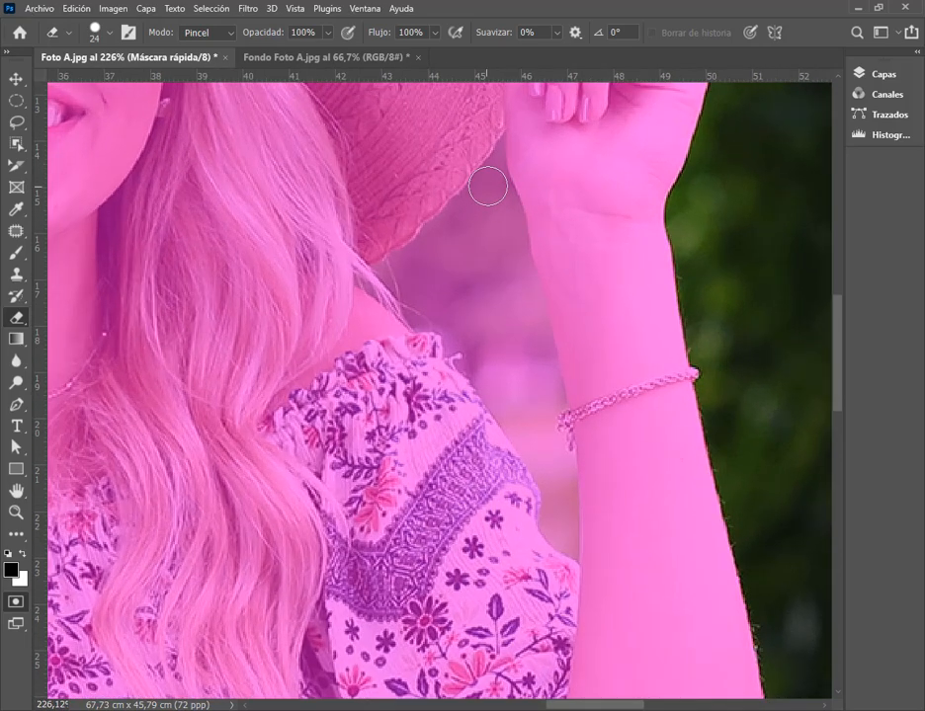
mouse_move(491, 184)
left_mouse_down()
mouse_move(396, 268)
mouse_move(398, 285)
mouse_move(454, 263)
mouse_move(503, 210)
mouse_move(525, 309)
mouse_move(517, 417)
mouse_move(437, 309)
mouse_move(509, 296)
mouse_move(489, 267)
left_mouse_up()
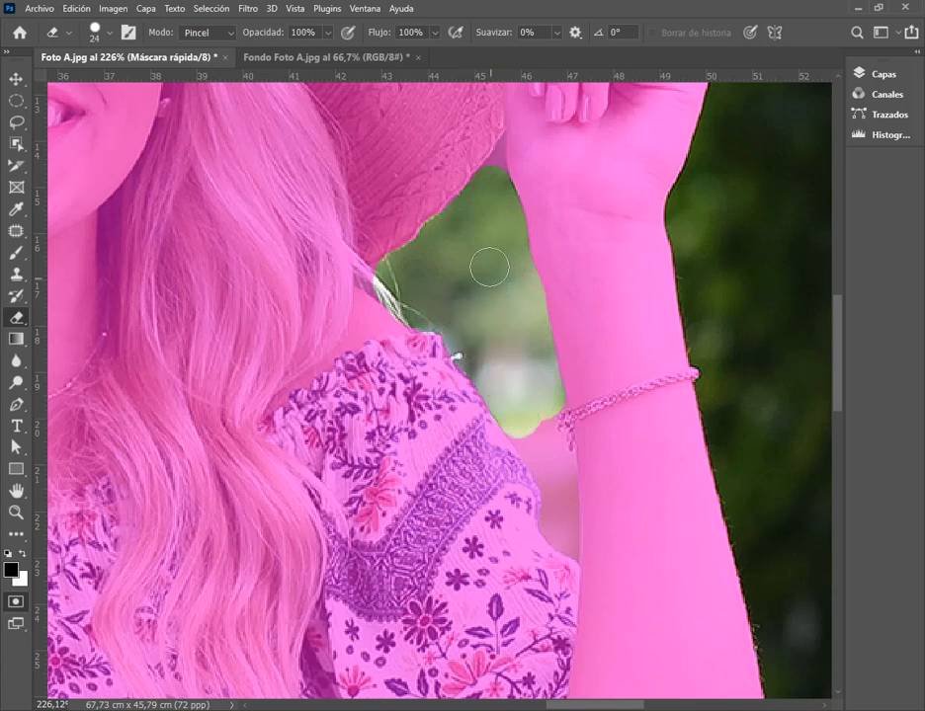
Set the Eraser size to 10 px and erase the mask in the narrow corner between the hat brim and wrist.
right_click(487, 159)
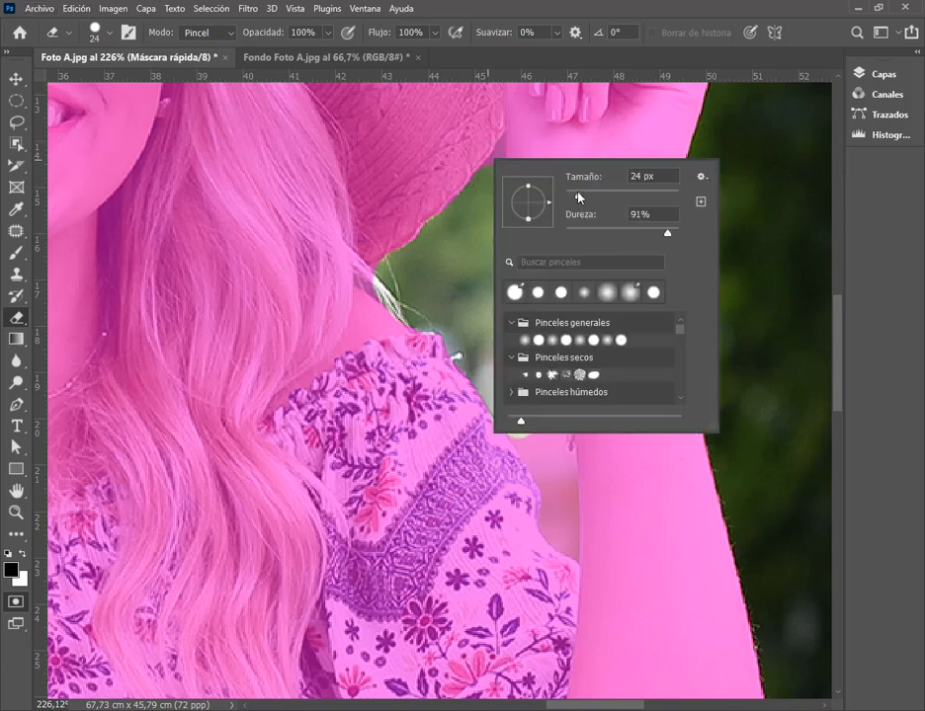
key("Return")
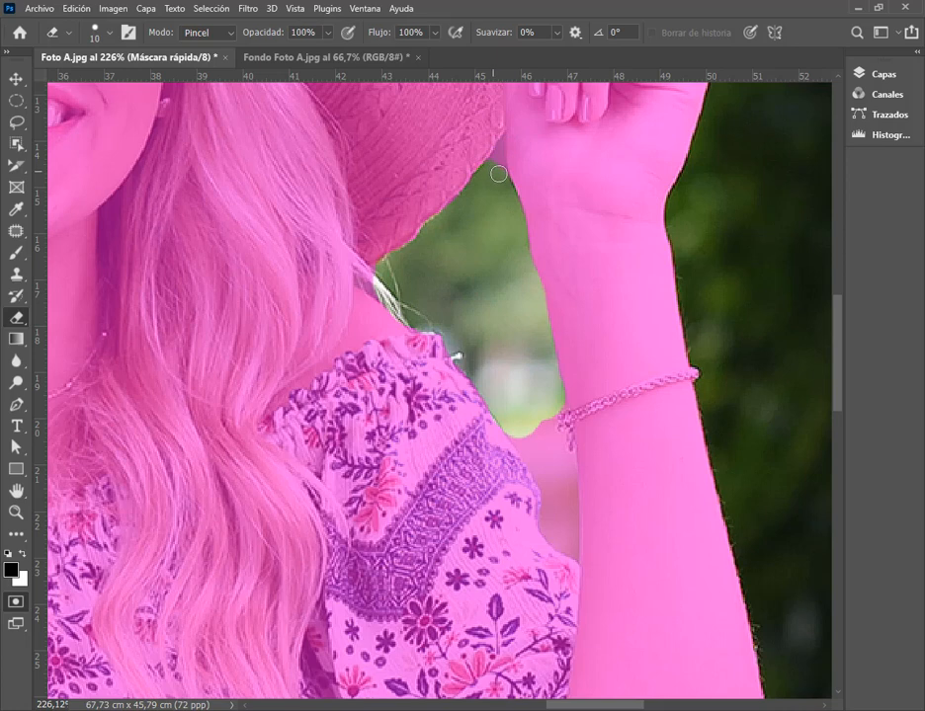
left_click_drag(498, 174, 505, 244)
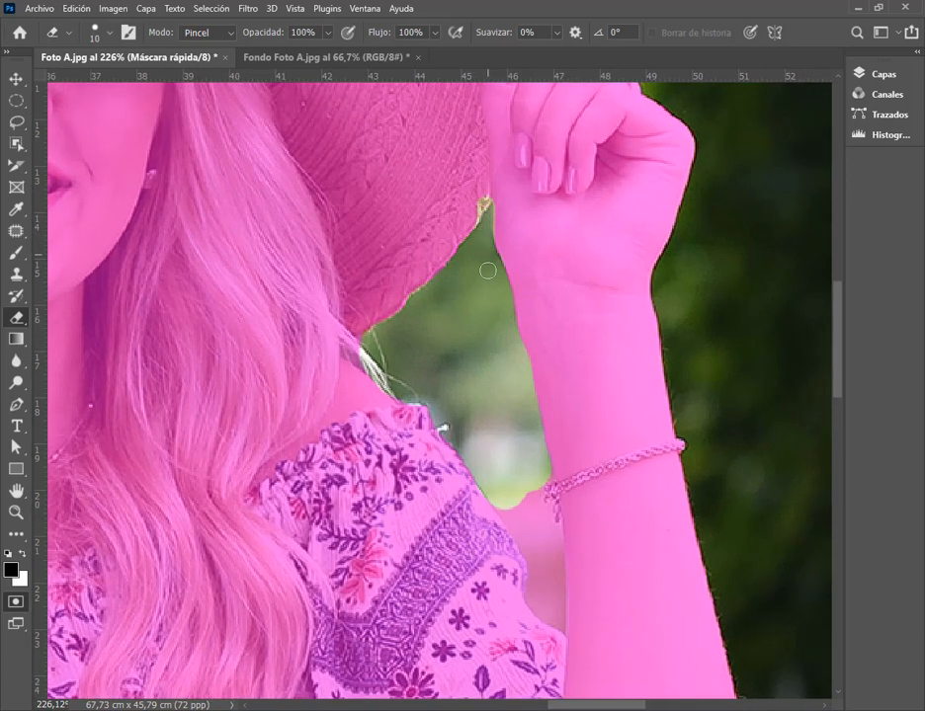
Enlarge the Eraser to 20 px and erase the remaining mask in the gap between the sleeve and forearm.
key("bracketright")
mouse_move(512, 495)
left_mouse_down()
mouse_move(542, 560)
mouse_move(544, 603)
mouse_move(569, 622)
mouse_move(529, 477)
left_mouse_up()
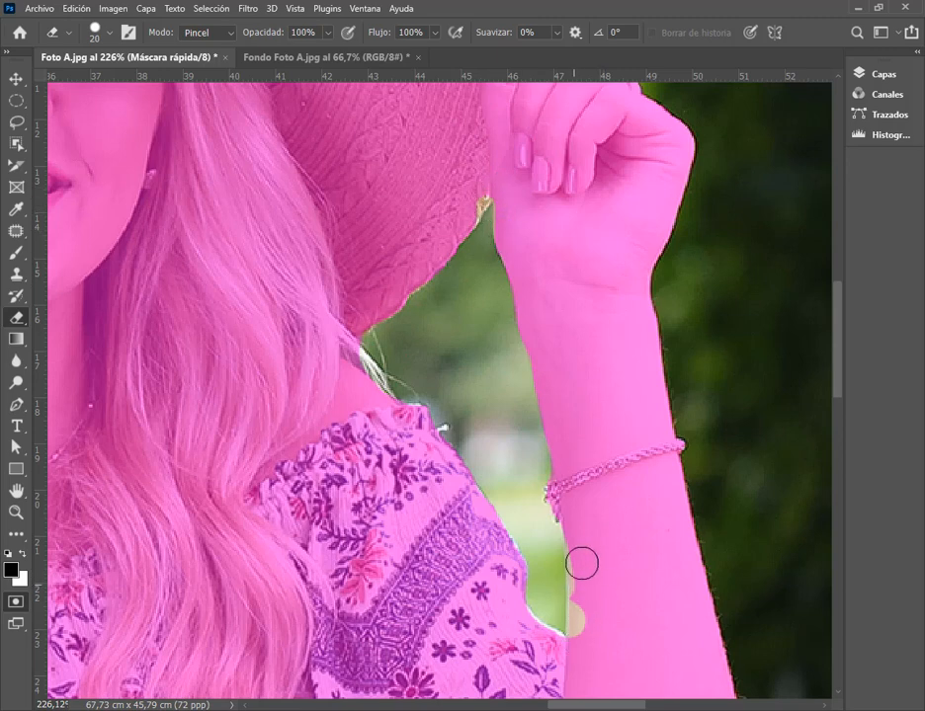
left_click(583, 626)
Repaint the over-erased mask on the hat brim corner and along the forearm's inner edge with the 18 px Brush.
left_click(17, 254)
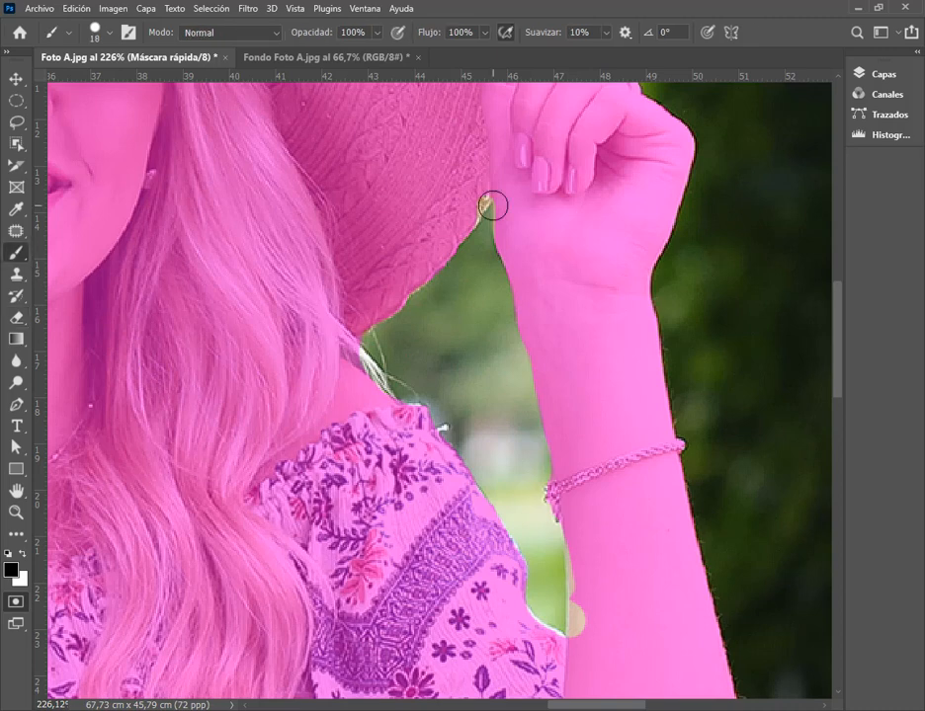
mouse_move(492, 206)
left_mouse_down()
mouse_move(489, 186)
mouse_move(470, 205)
left_mouse_up()
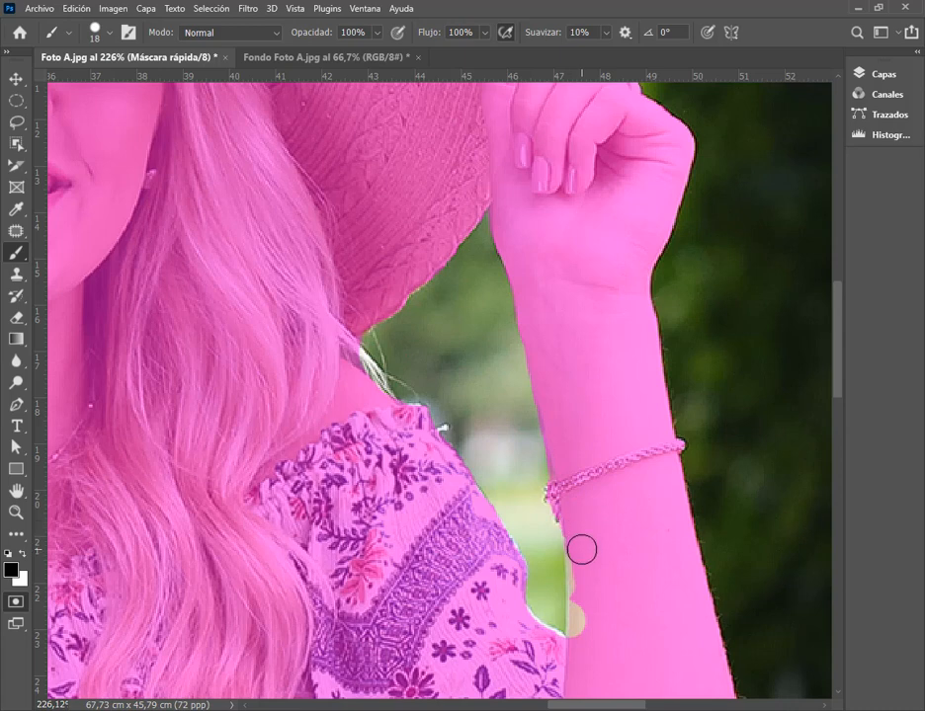
mouse_move(582, 588)
left_mouse_down()
mouse_move(581, 664)
mouse_move(588, 615)
mouse_move(567, 649)
mouse_move(509, 594)
left_mouse_up()
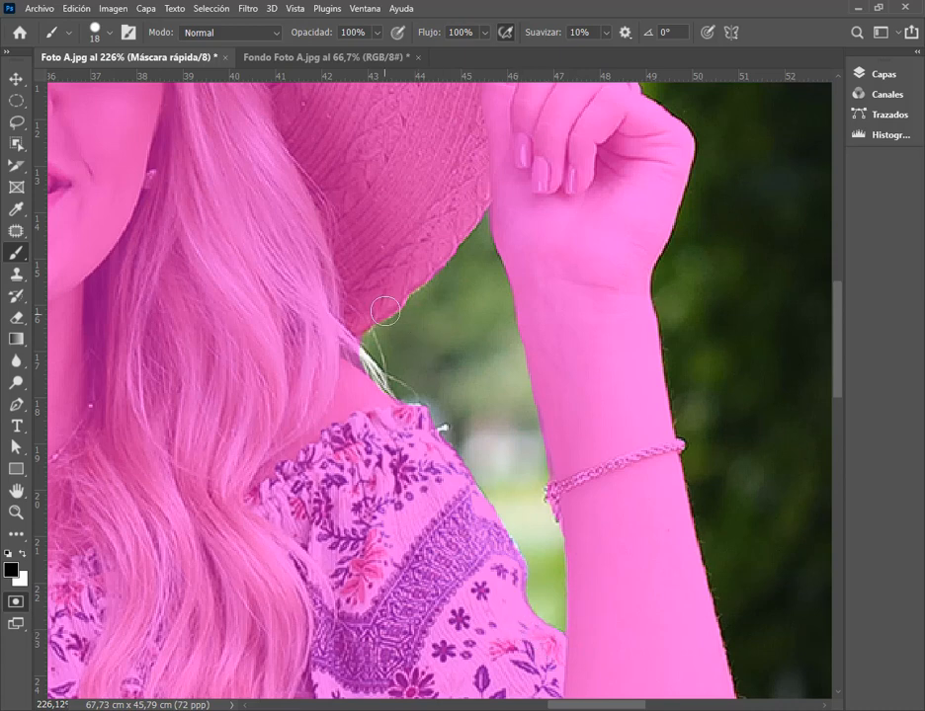
left_click_drag(506, 231, 529, 303)
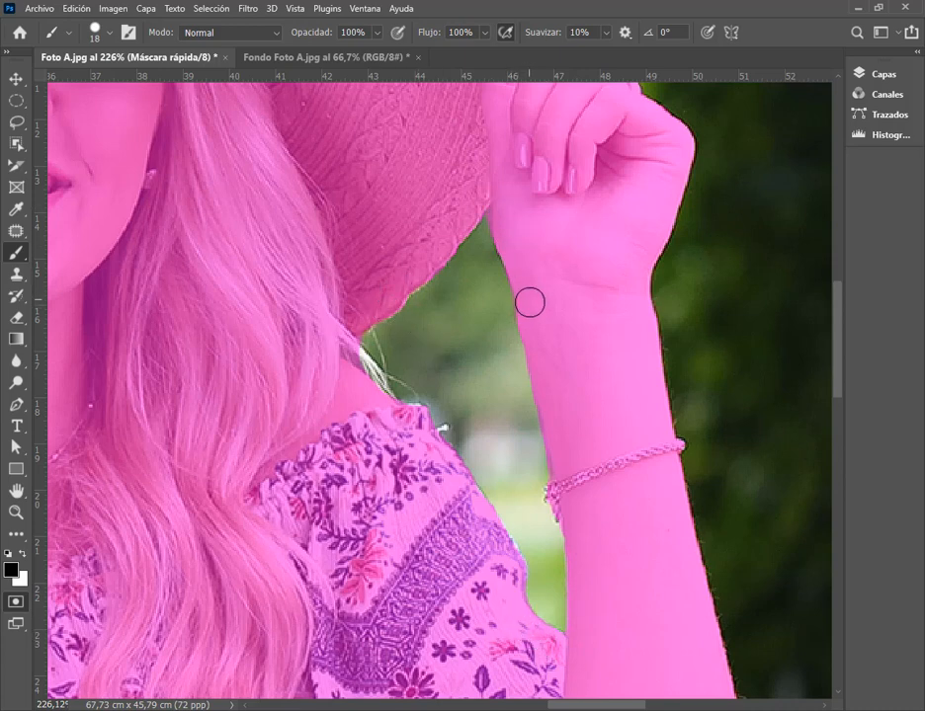
Reduce the Eraser to 5 px and refine the mask edge where the hat brim meets the raised wrist.
left_click(17, 317)
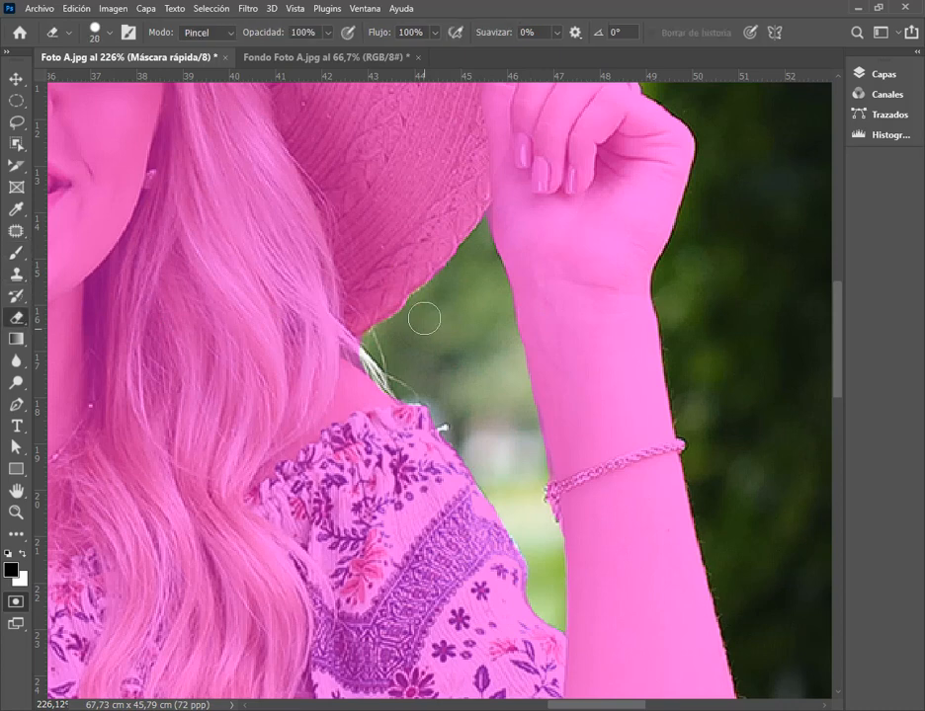
right_click(479, 271, "alt")
left_click_drag(468, 277, 465, 277)
right_click(485, 241)
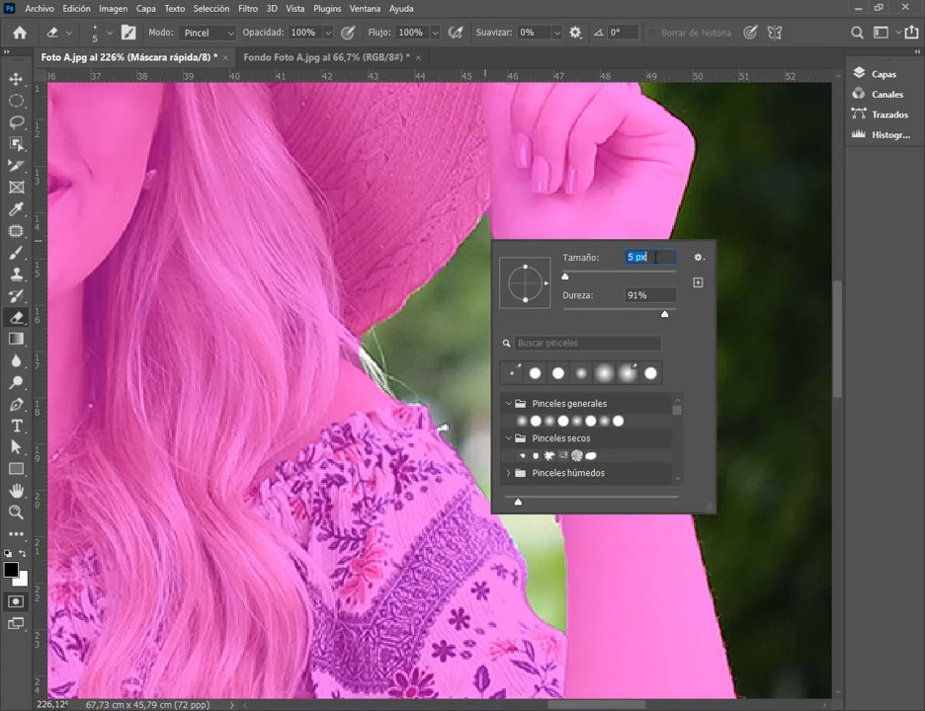
key("Return")
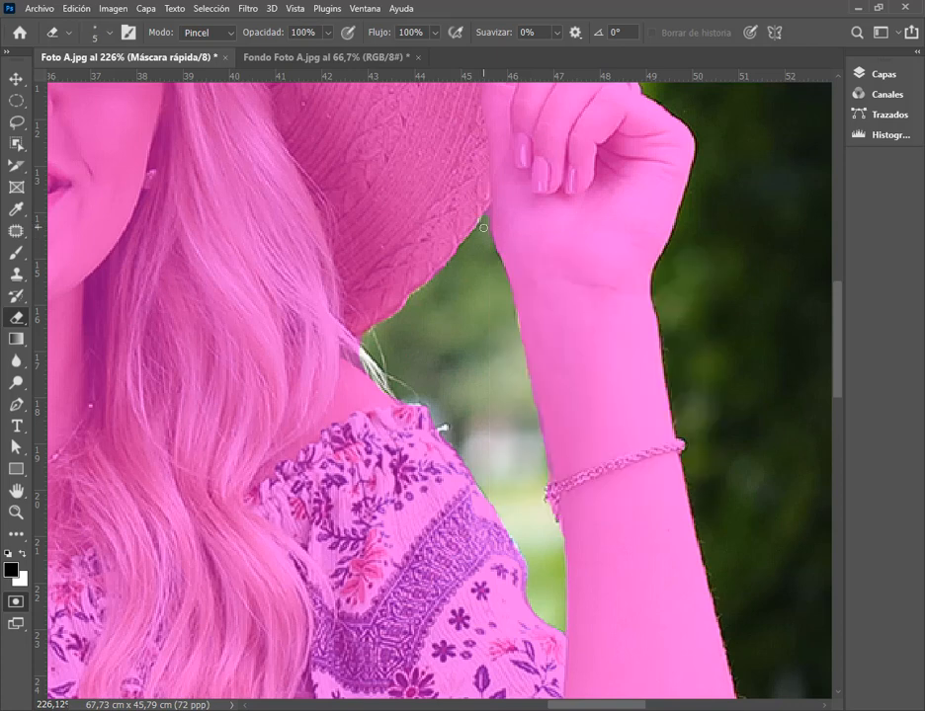
Set the Eraser size to 14 px and clean the mask edges around the gap inside the raised arm.
right_click(507, 426)
type("14")
key("Return")
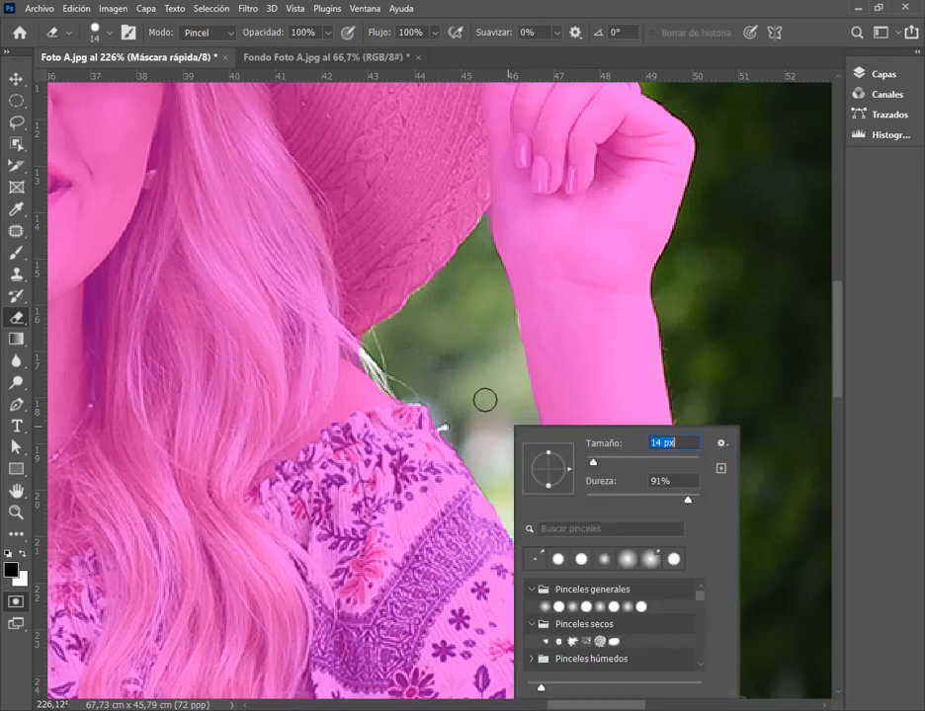
key("Return")
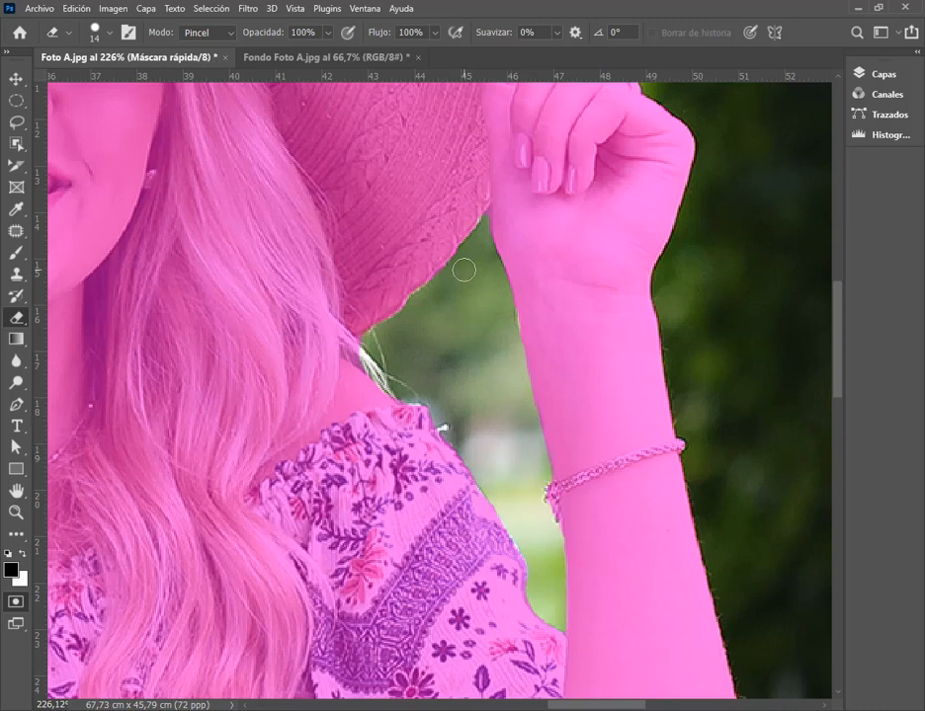
Exit Quick Mask mode to turn the corrected mask into a selection of the woman.
scroll(453, 340, "down", 5)
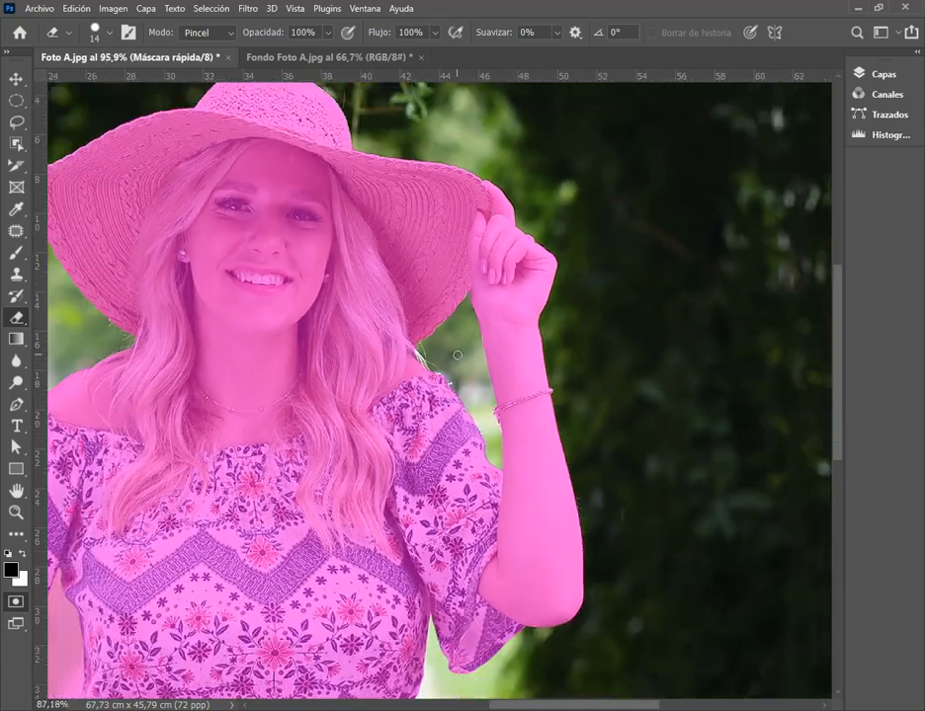
scroll(444, 415, "down", 1)
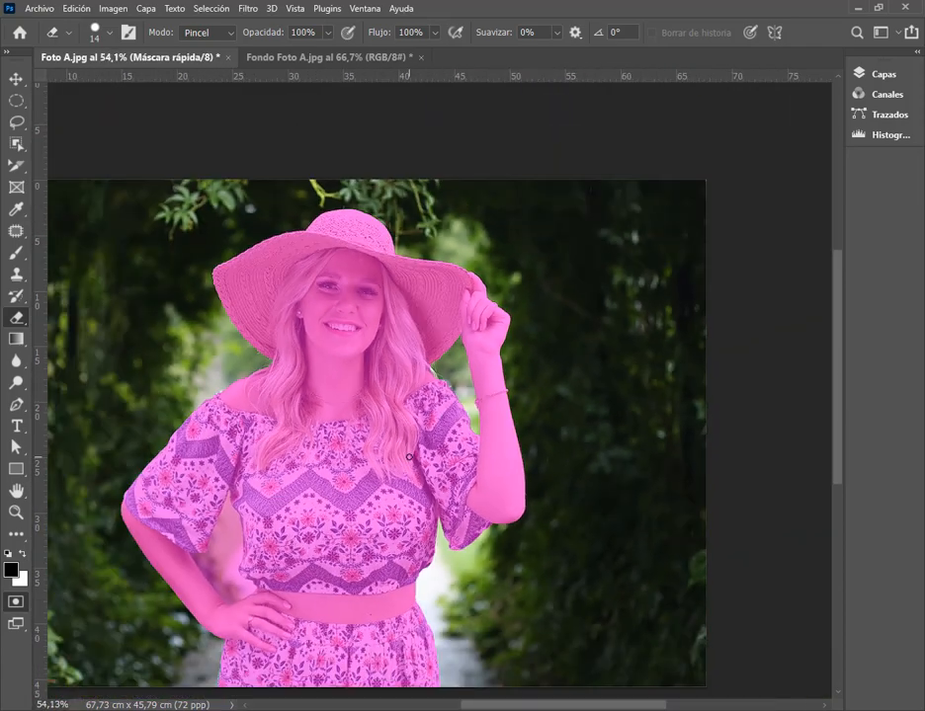
left_click(21, 601)
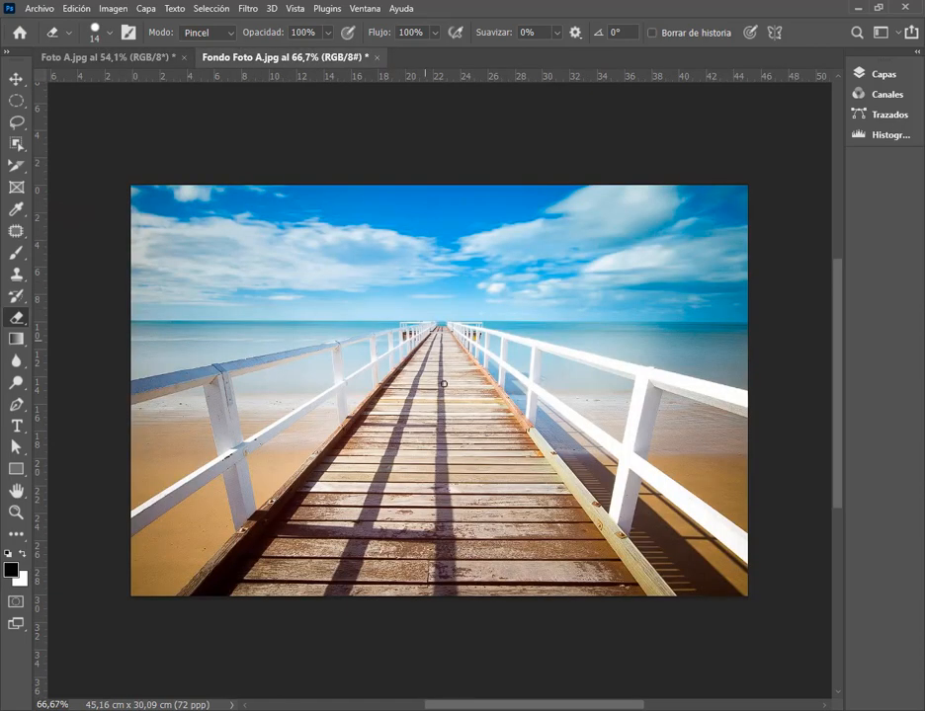
Paste the woman onto the pier in Fondo Foto A.jpg and move her upward to check the cutout.
left_click(296, 57)
key("ctrl+v")
key("v")
left_click_drag(482, 422, 456, 314)
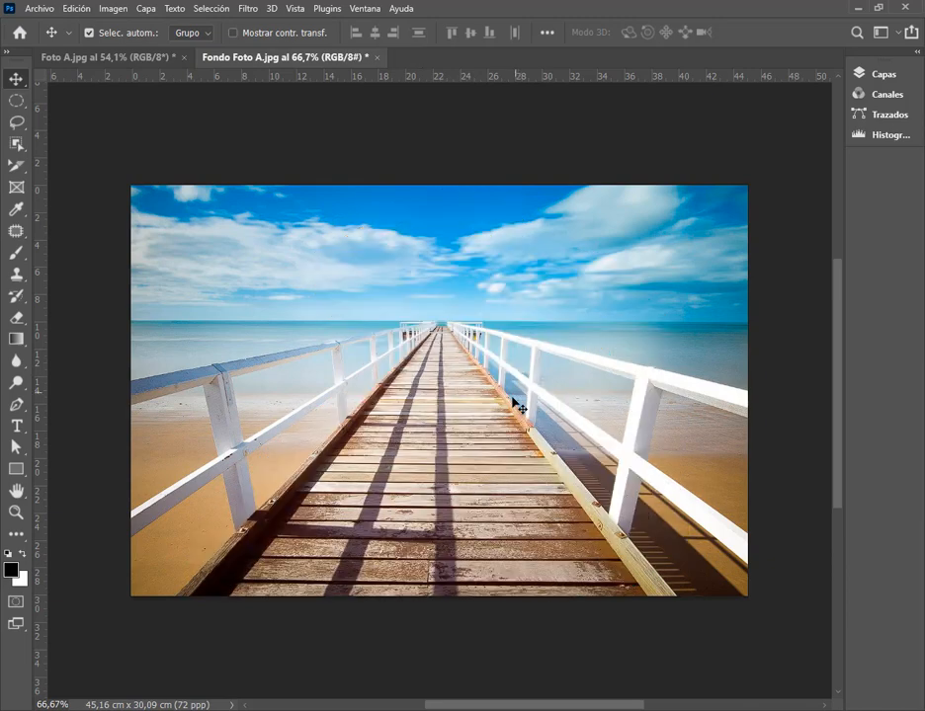
Switch to Foto A.jpg and check in Quick Mask how the selection covers the gap between the bent arm and the waist.
left_click(154, 59)
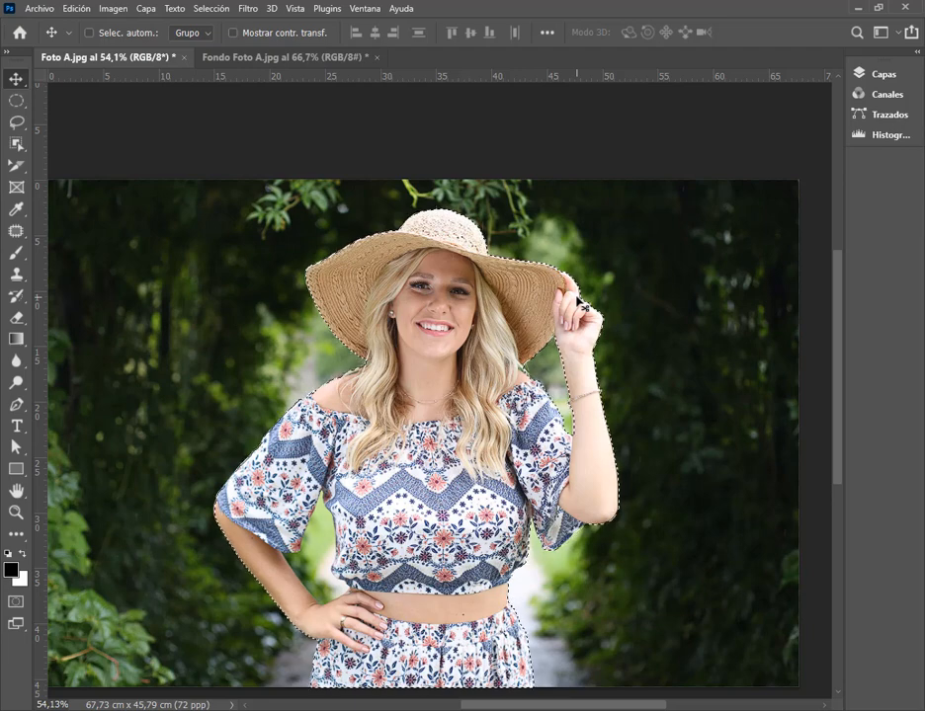
scroll(564, 295, "up", 3)
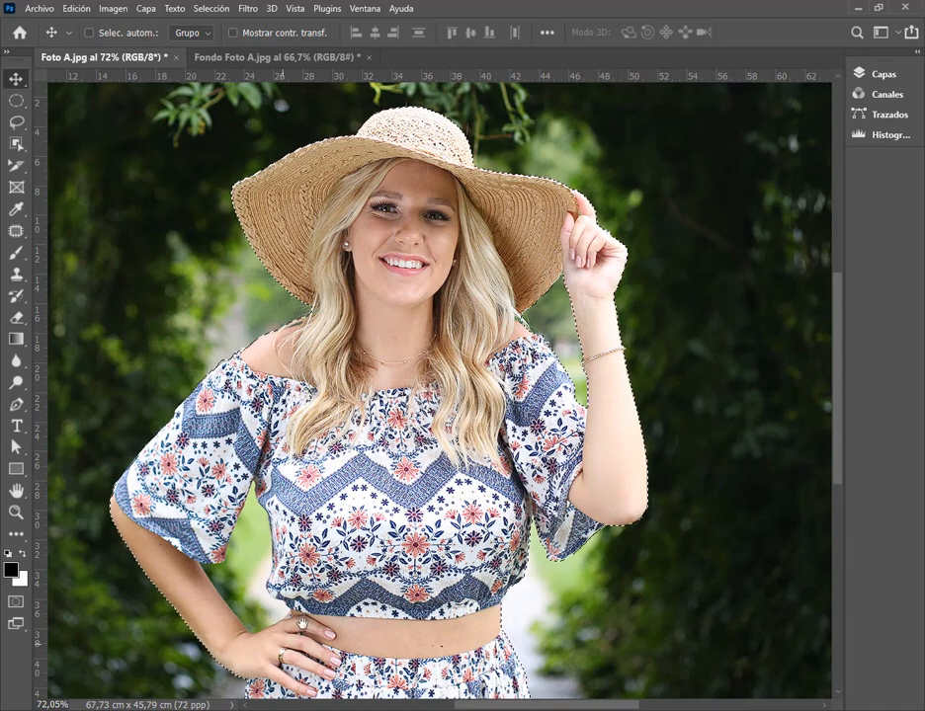
left_click_drag(300, 611, 369, 479)
scroll(326, 534, "up", 2)
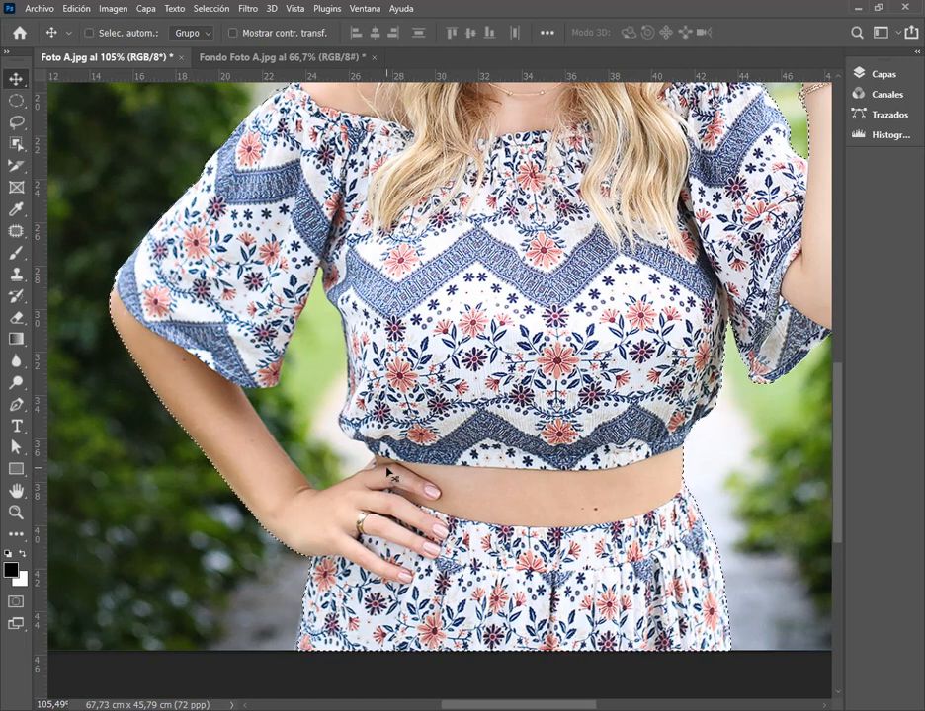
key("q")
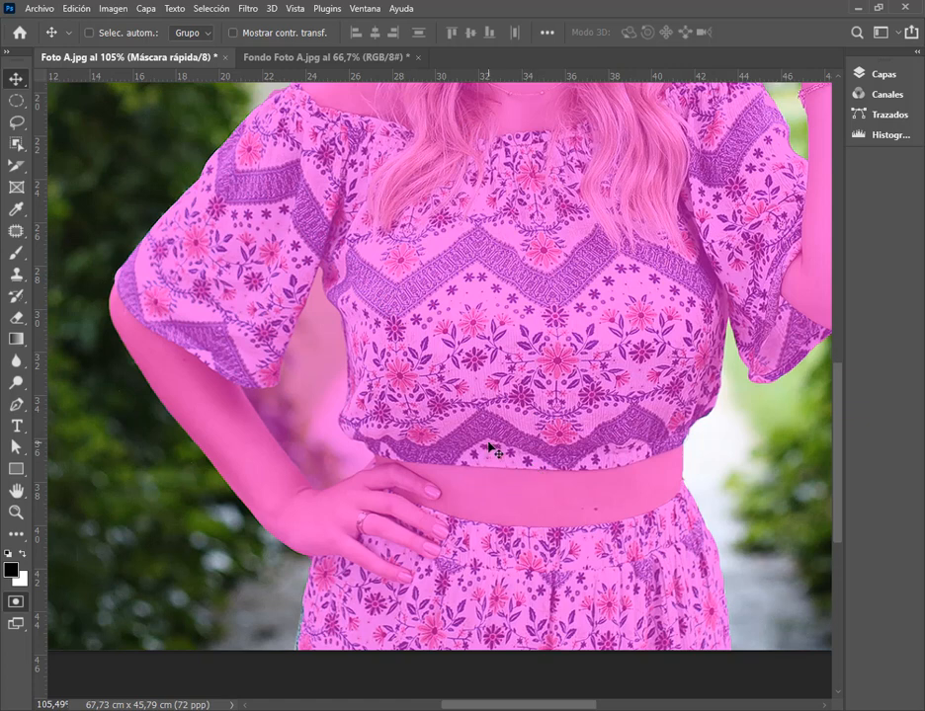
key("ctrl+shift+d")
left_click_drag(243, 252, 298, 339)
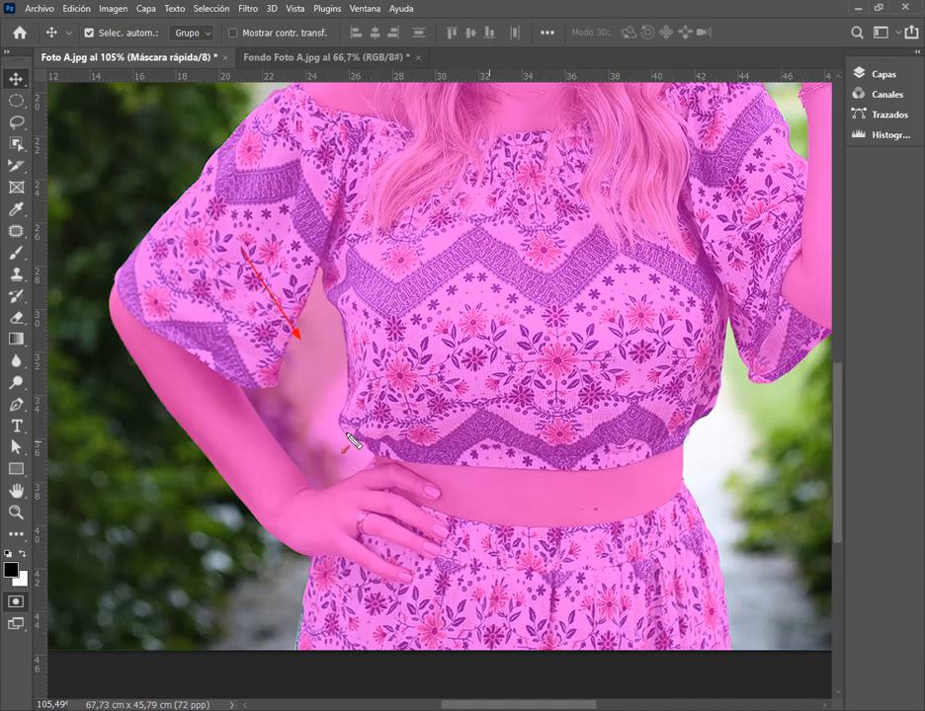
key("ctrl+shift+d")
key("q")
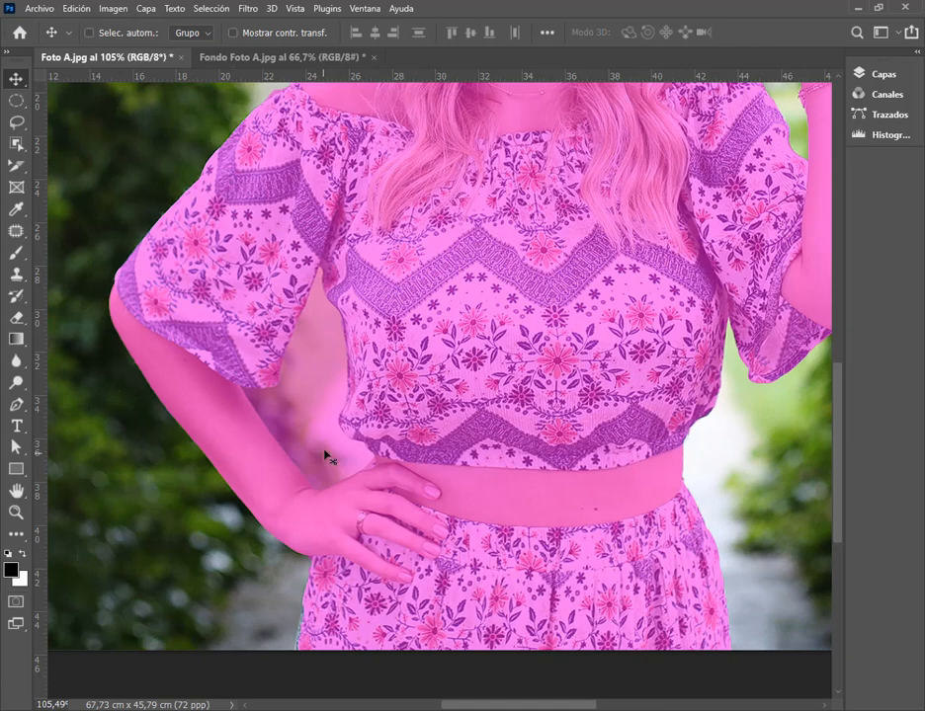
Review the marquee, lasso, Object Selection, Quick Selection and Magic Wand tools and their options.
left_click(15, 103)
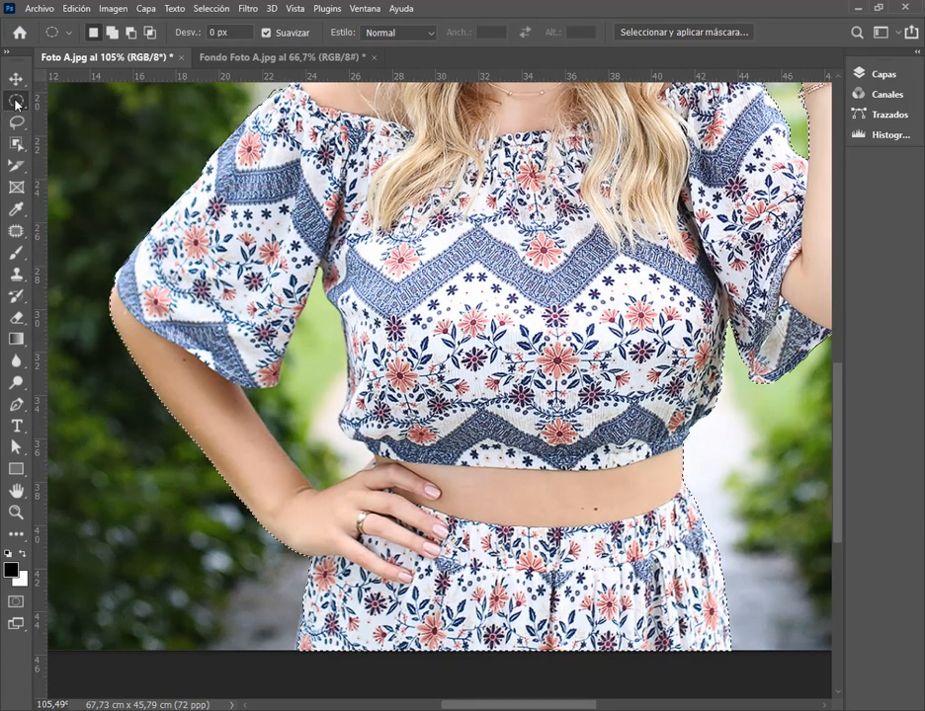
right_click(16, 100)
left_click(16, 103)
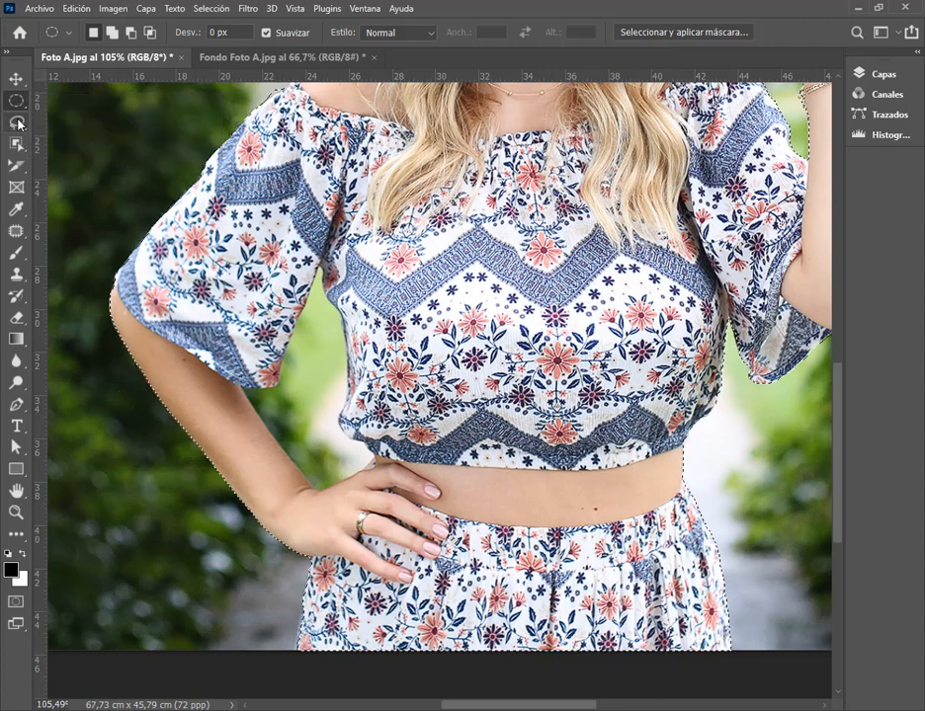
left_click(18, 124)
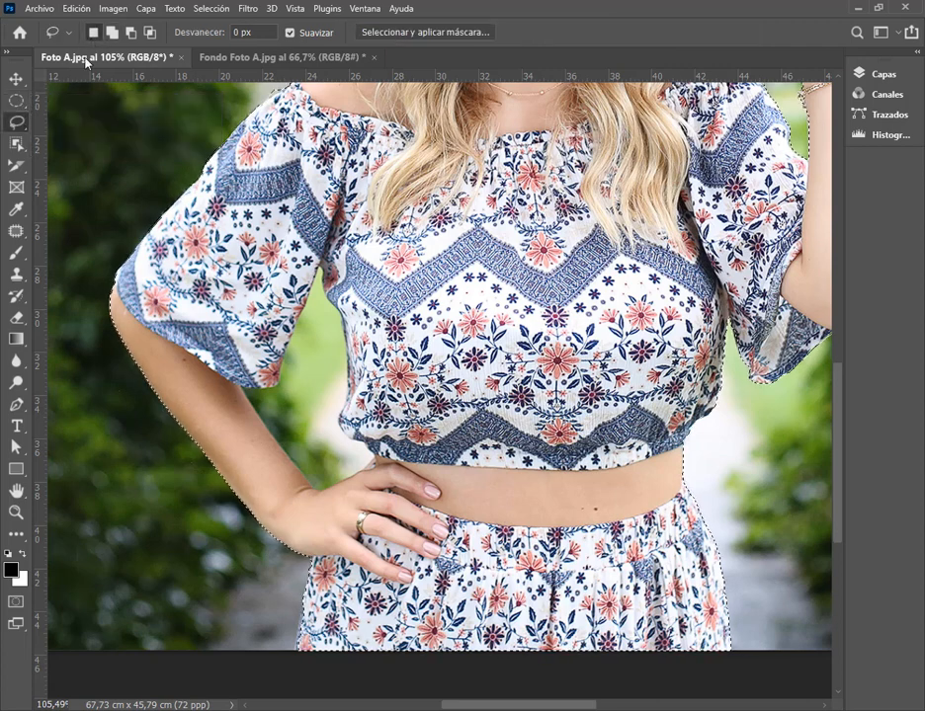
left_click(19, 146)
right_click(19, 150)
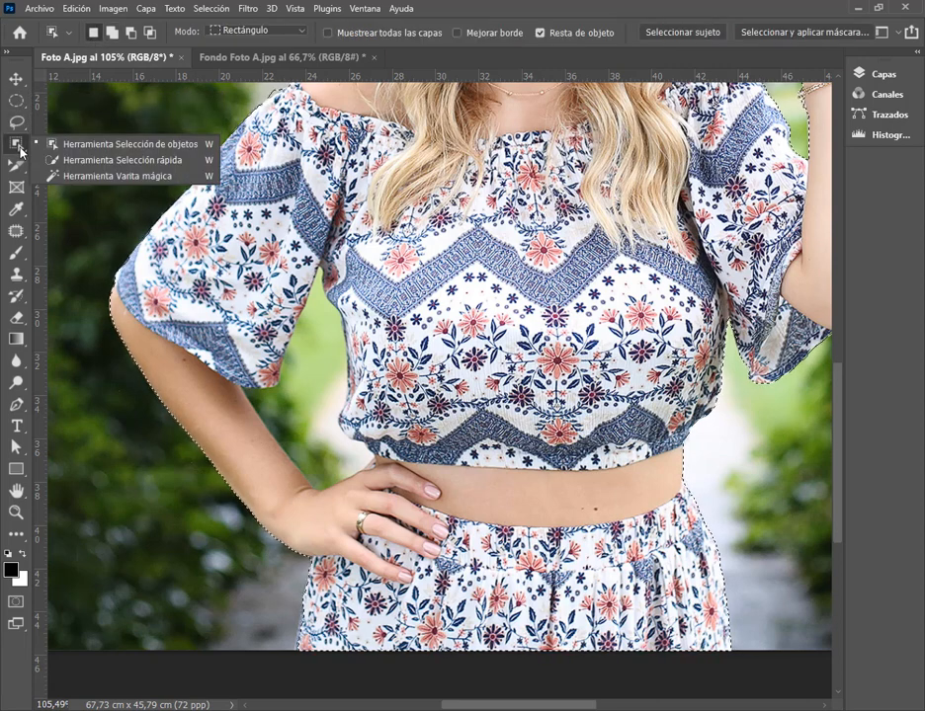
left_click(70, 161)
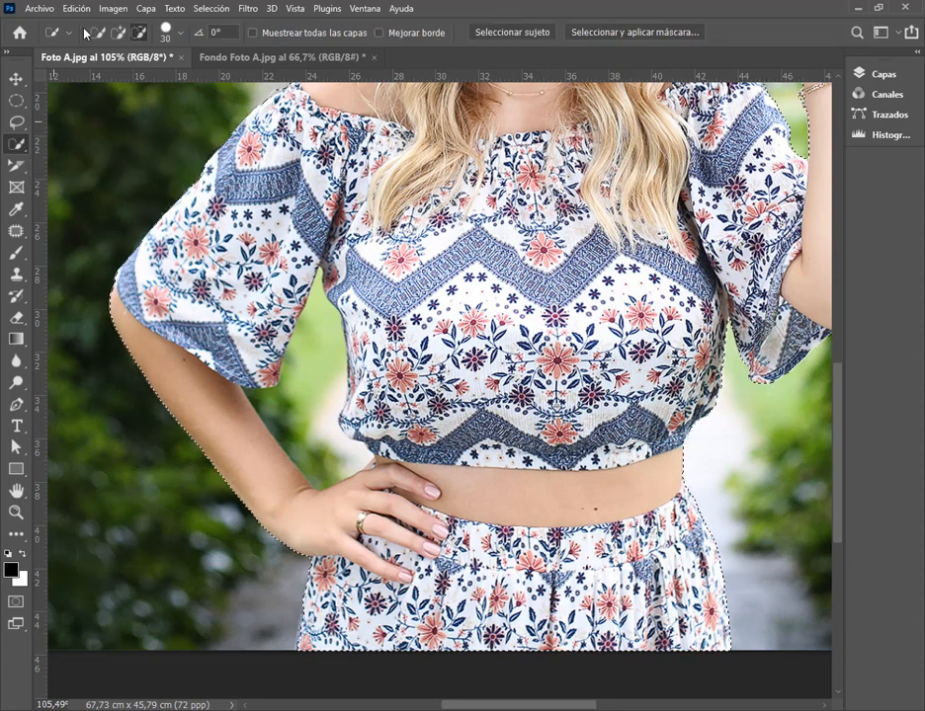
right_click(19, 146)
left_click(55, 175)
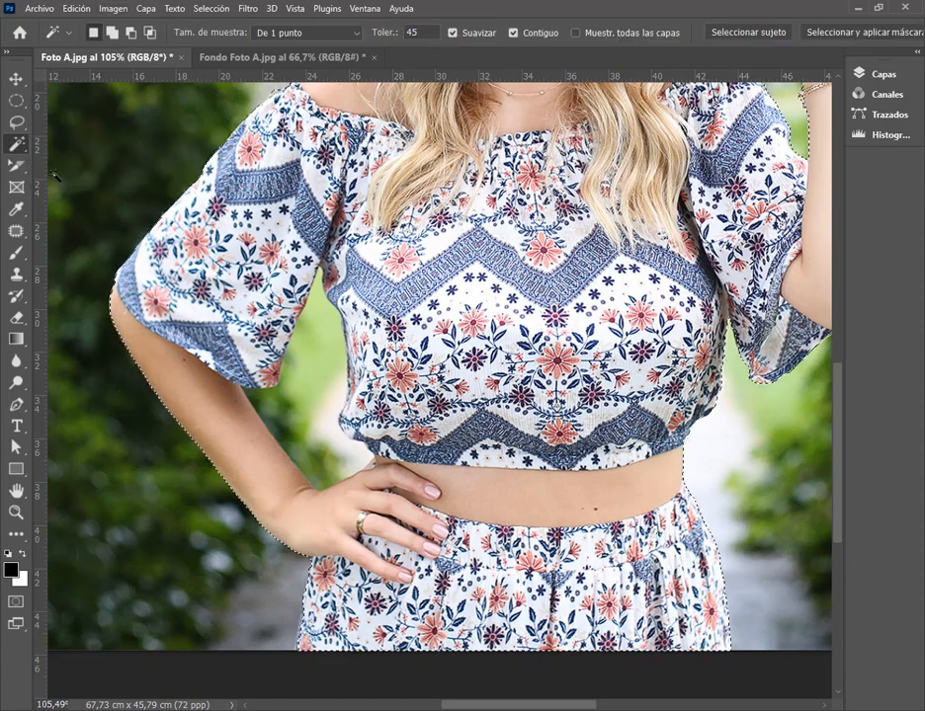
Compare the selection mode options of the Elliptical Marquee, Lasso and Magic Wand tools.
left_click(16, 99)
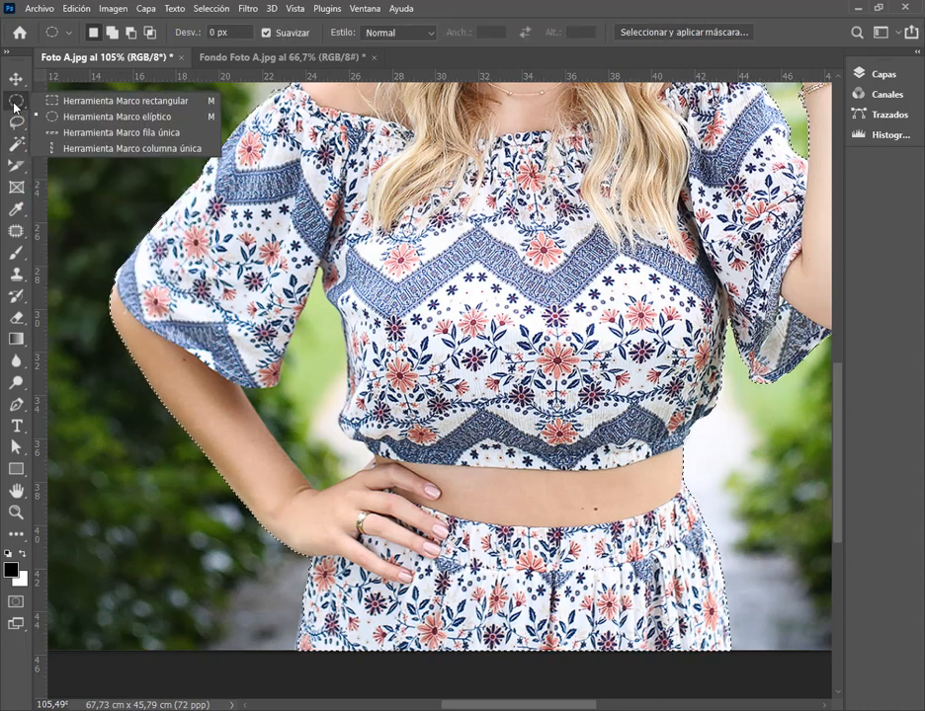
left_click(16, 103)
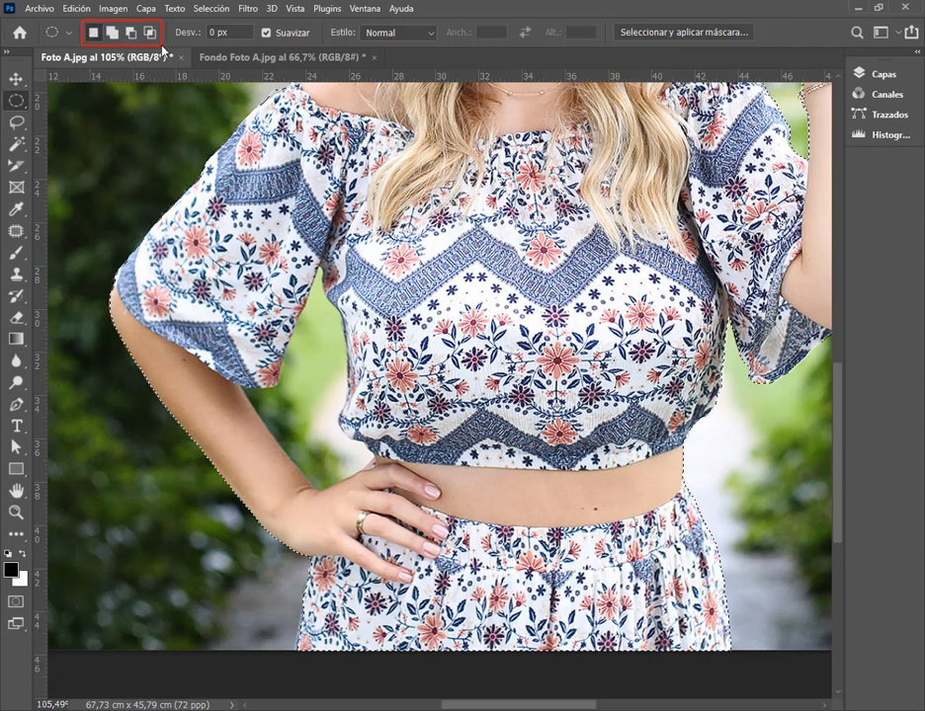
left_click(17, 123)
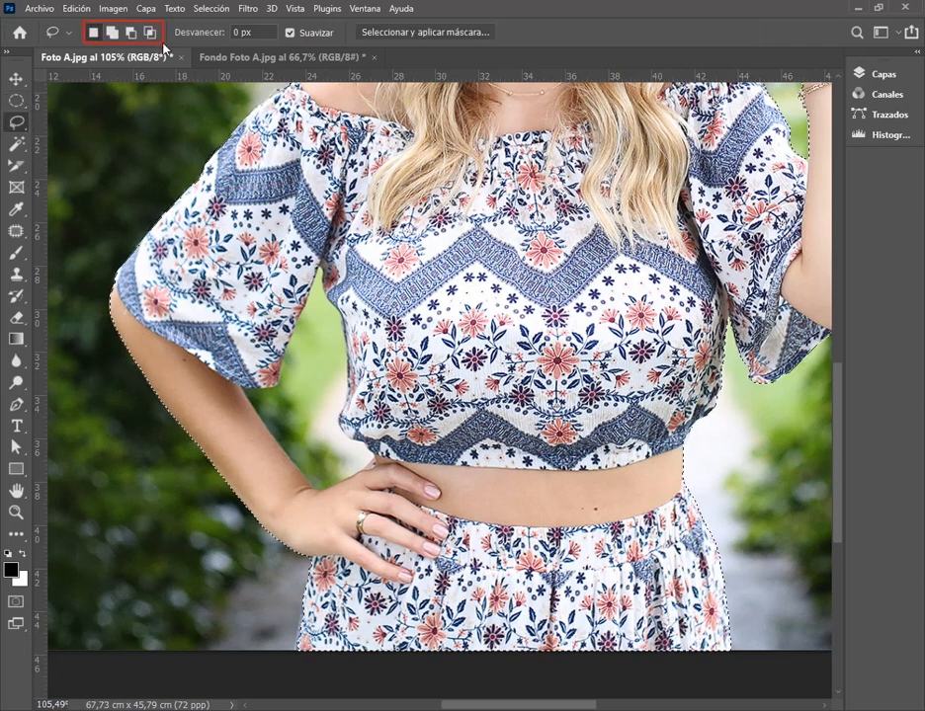
left_click(17, 144)
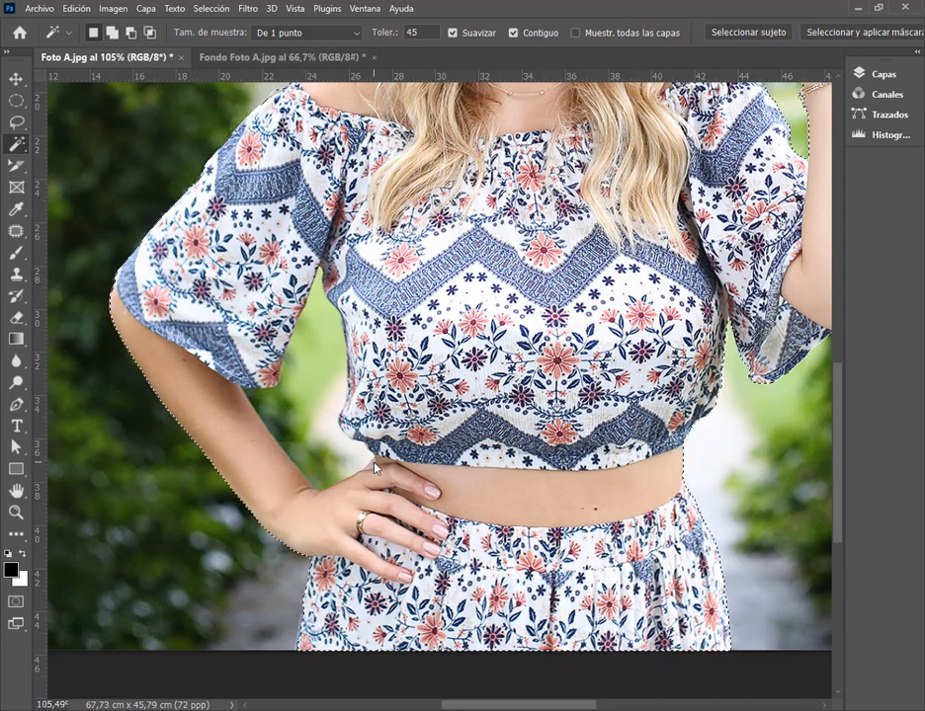
right_click(21, 149)
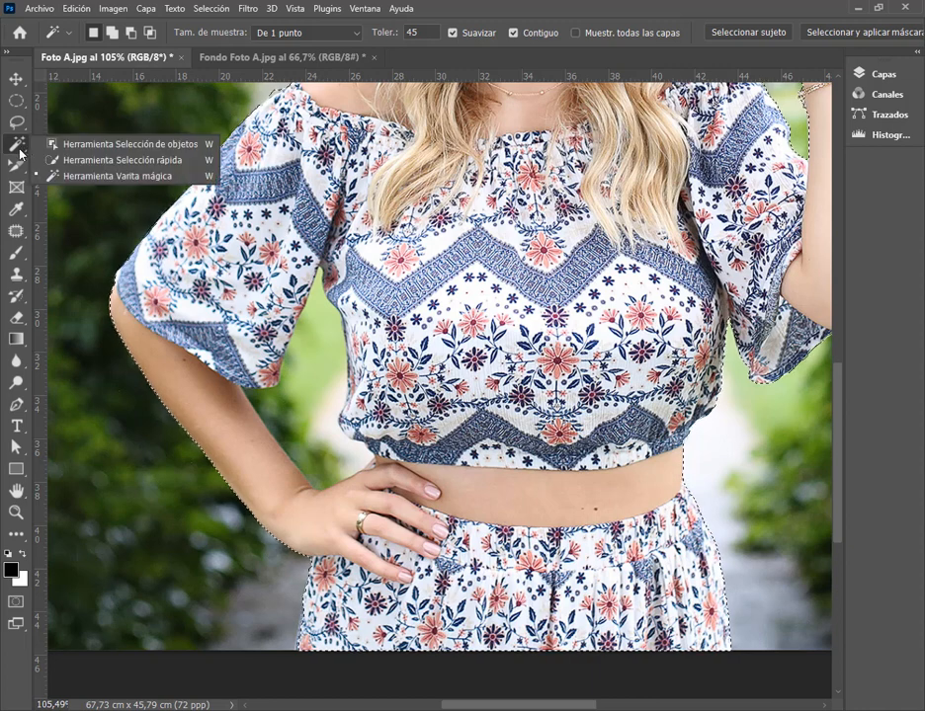
left_click(134, 178)
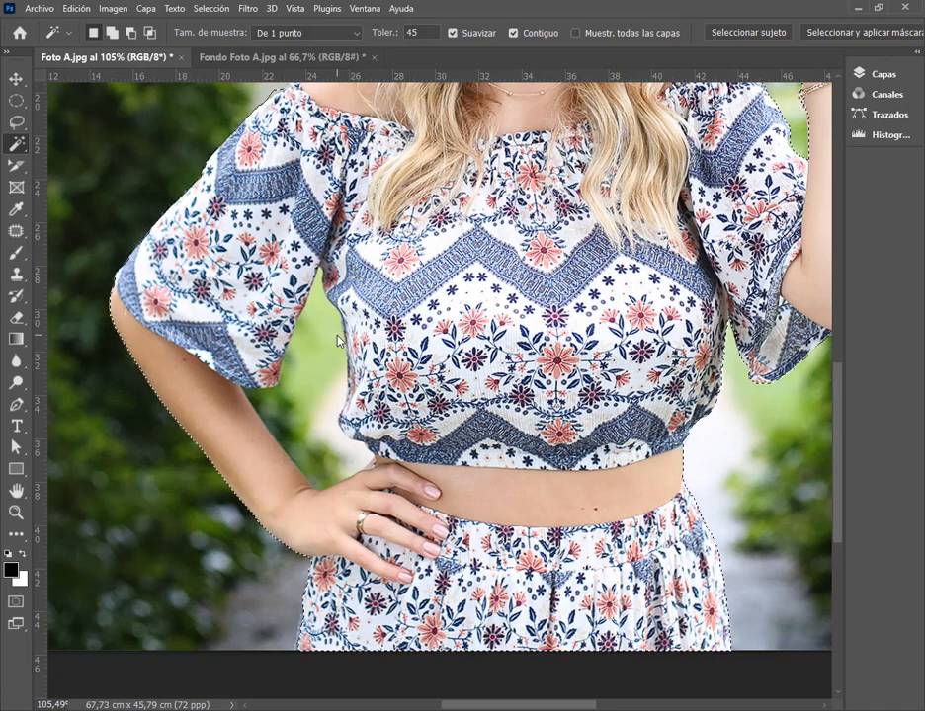
mouse_move(238, 251)
left_mouse_down()
mouse_move(388, 423)
mouse_move(405, 510)
left_mouse_up()
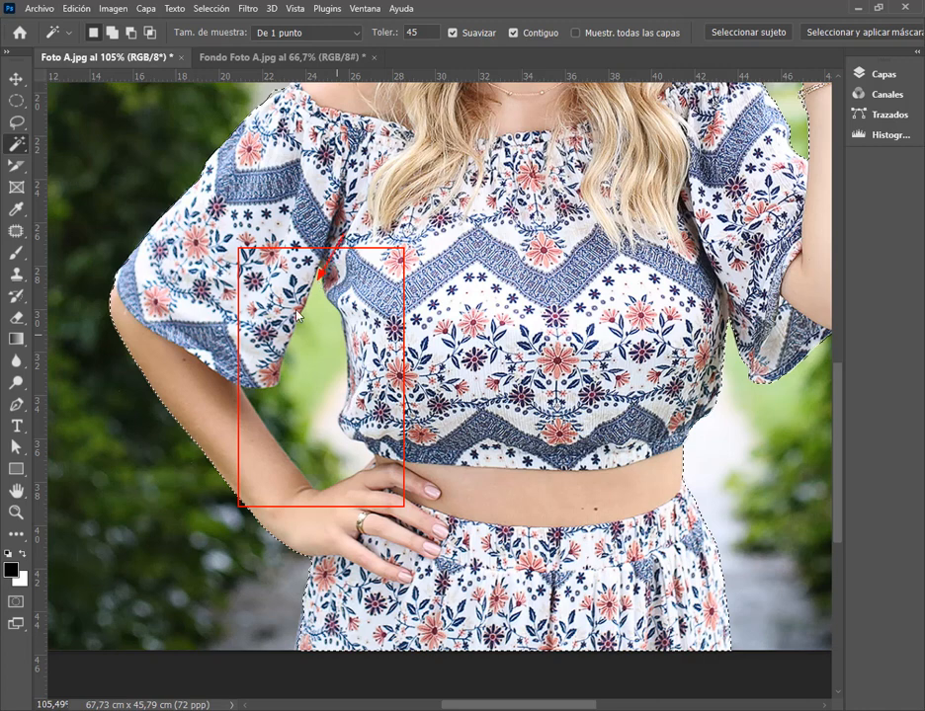
mouse_move(278, 291)
left_mouse_down()
mouse_move(297, 323)
mouse_move(270, 356)
mouse_move(281, 384)
left_mouse_up()
left_click_drag(399, 374, 341, 406)
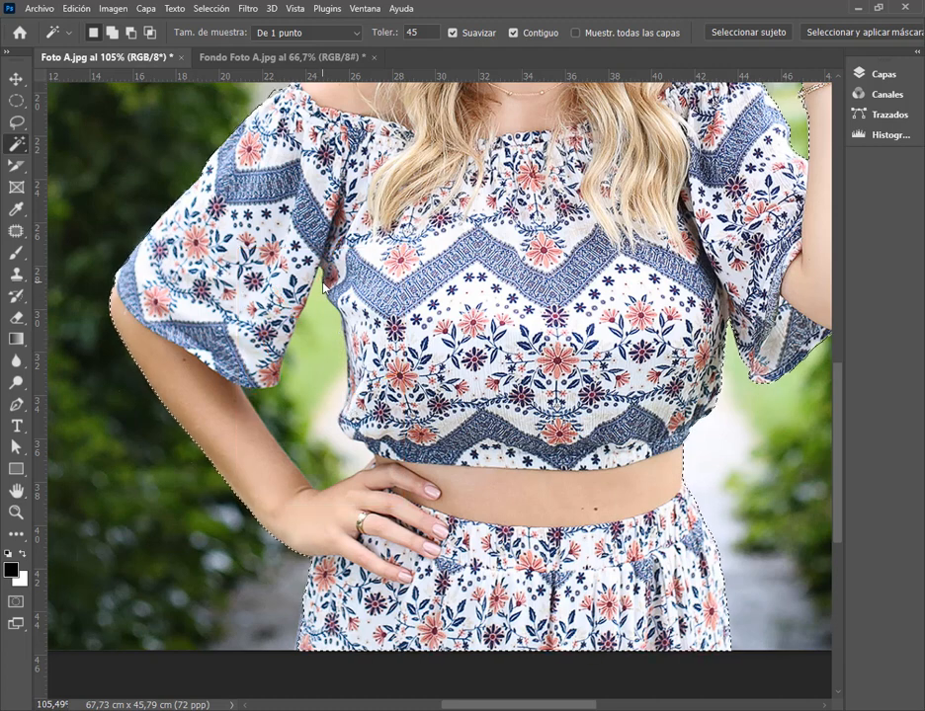
Subtract the background gap between the bent arm and the waist from the selection with the Quick Selection tool.
right_click(17, 150)
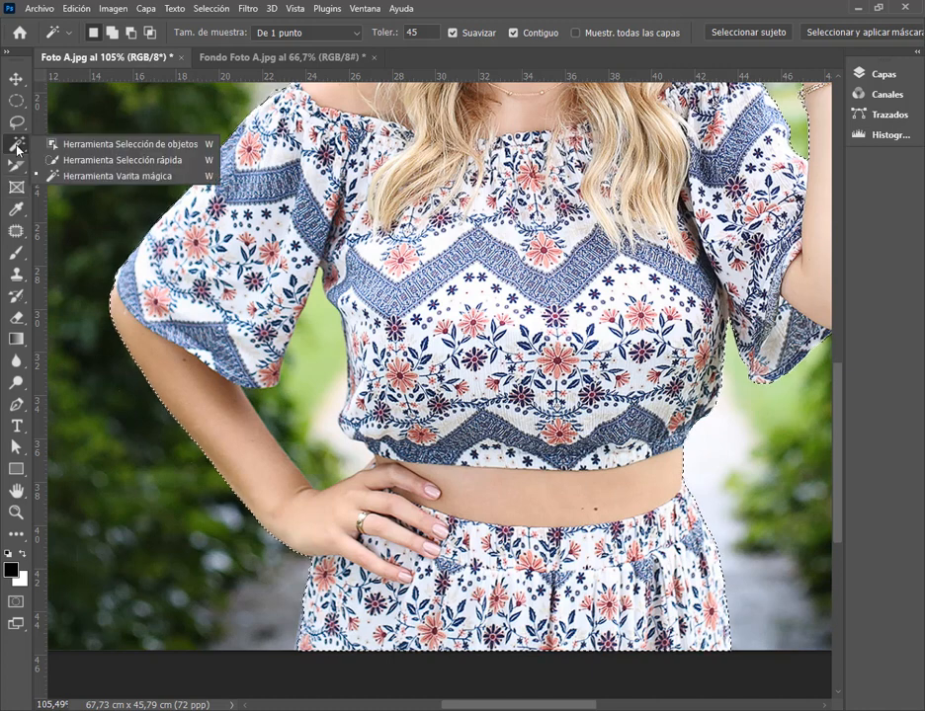
left_click(109, 160)
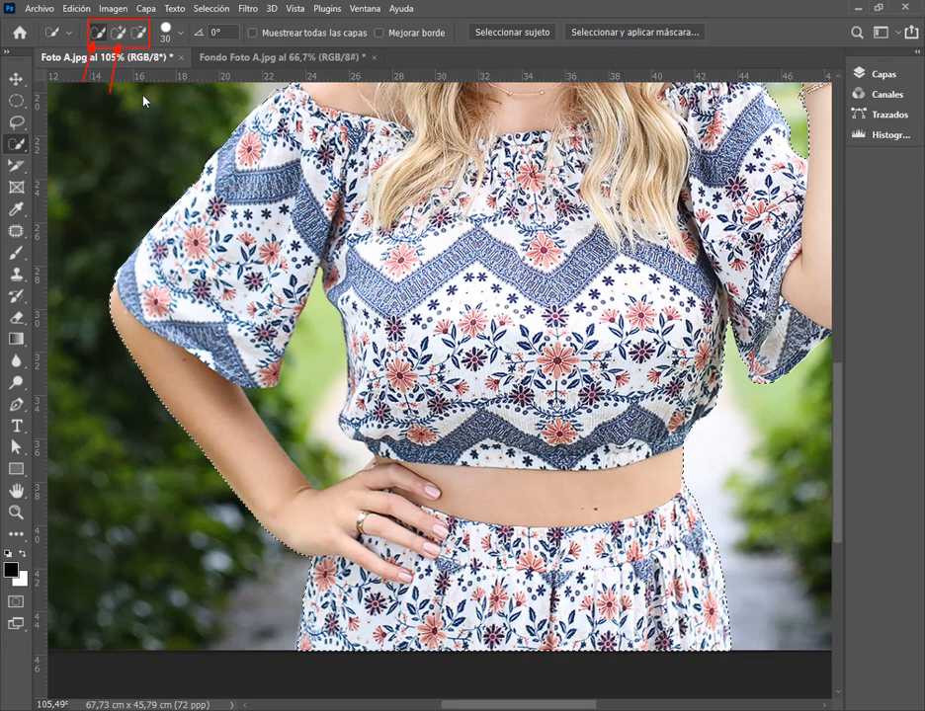
left_click(140, 37)
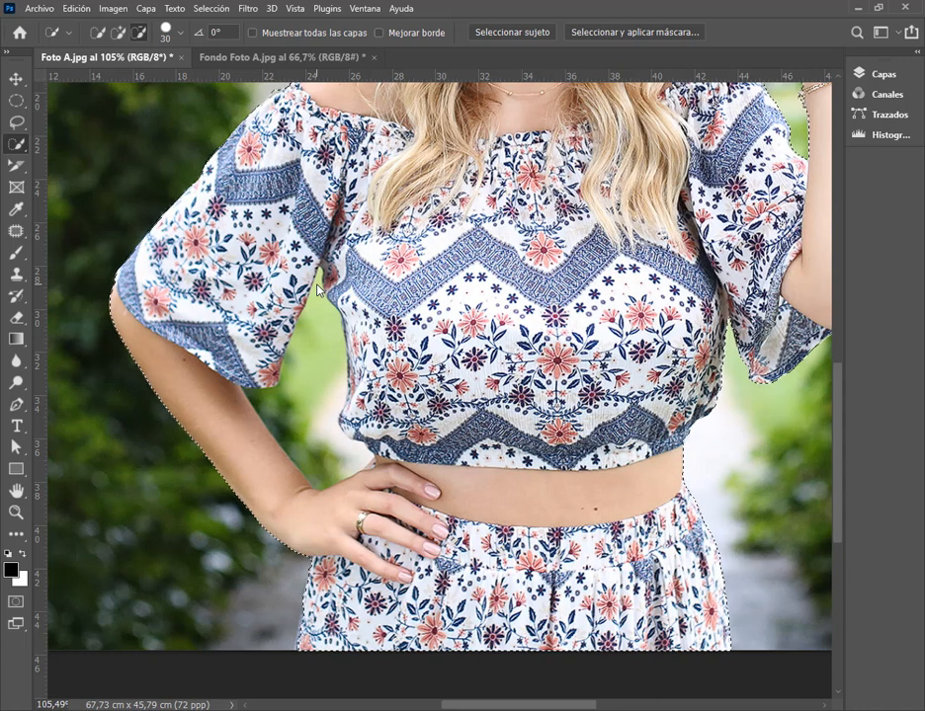
left_click_drag(317, 287, 318, 352)
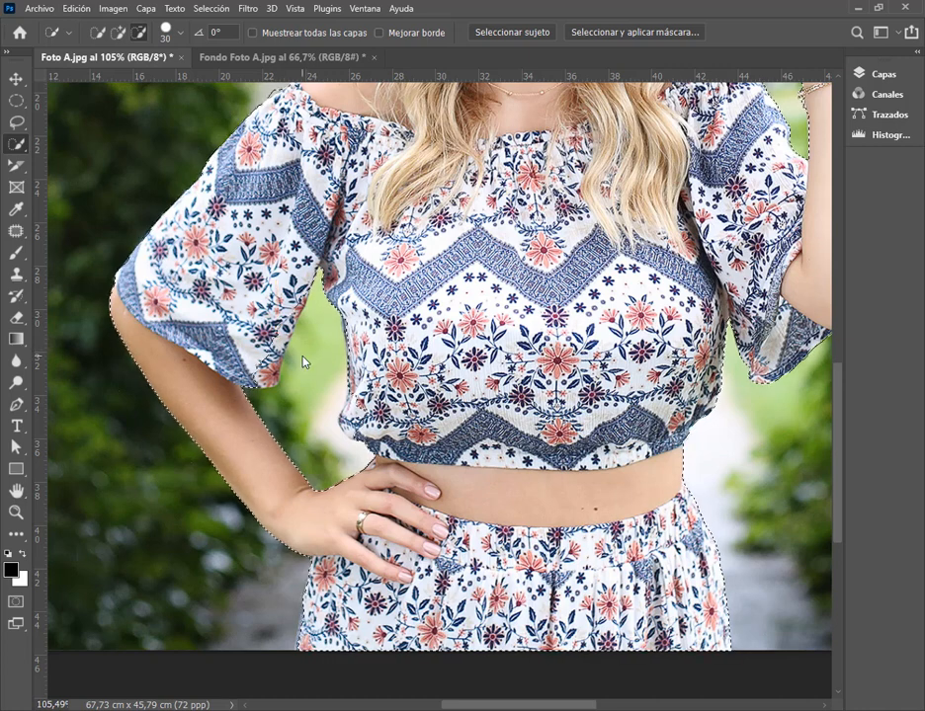
Brush the missed sleeve and blouse edges around the arm gap back into the selection in Quick Mask mode.
scroll(322, 371, "up", 2)
scroll(322, 372, "up", 2)
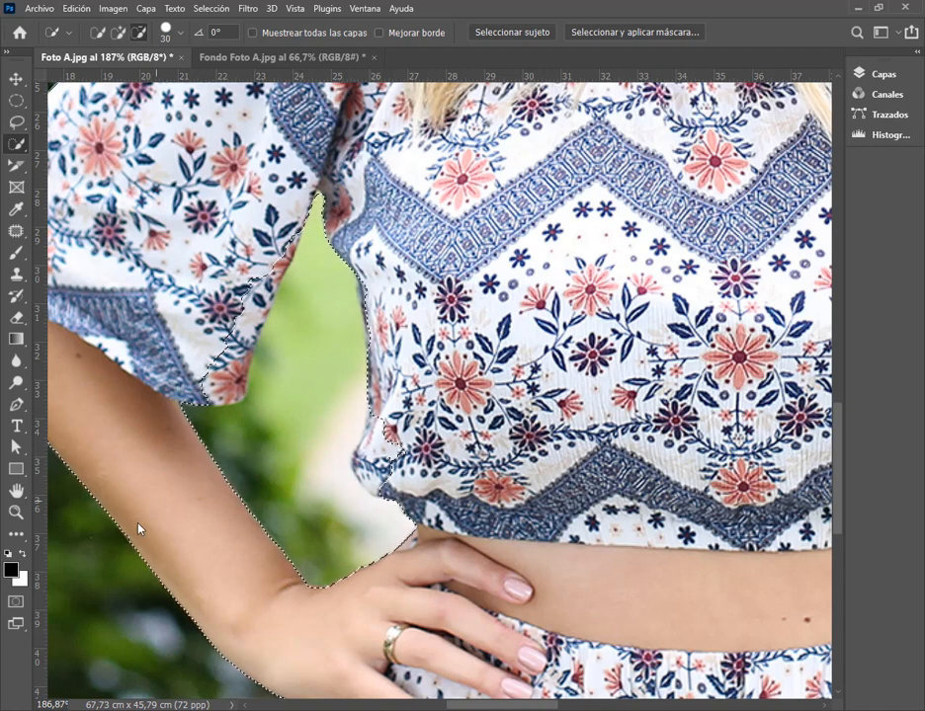
left_click(18, 602)
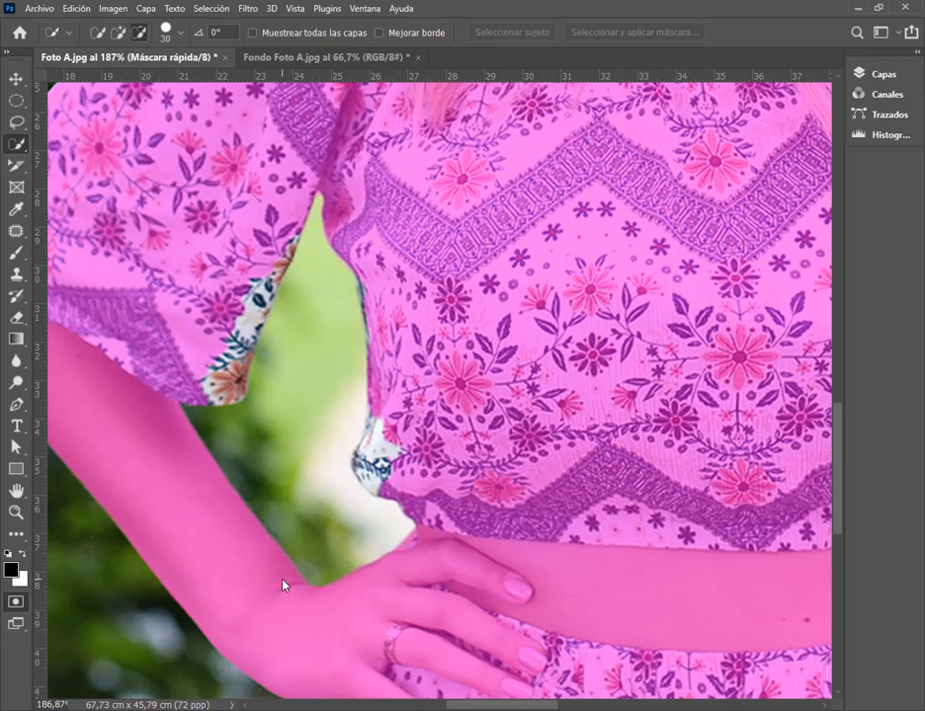
left_click(16, 251)
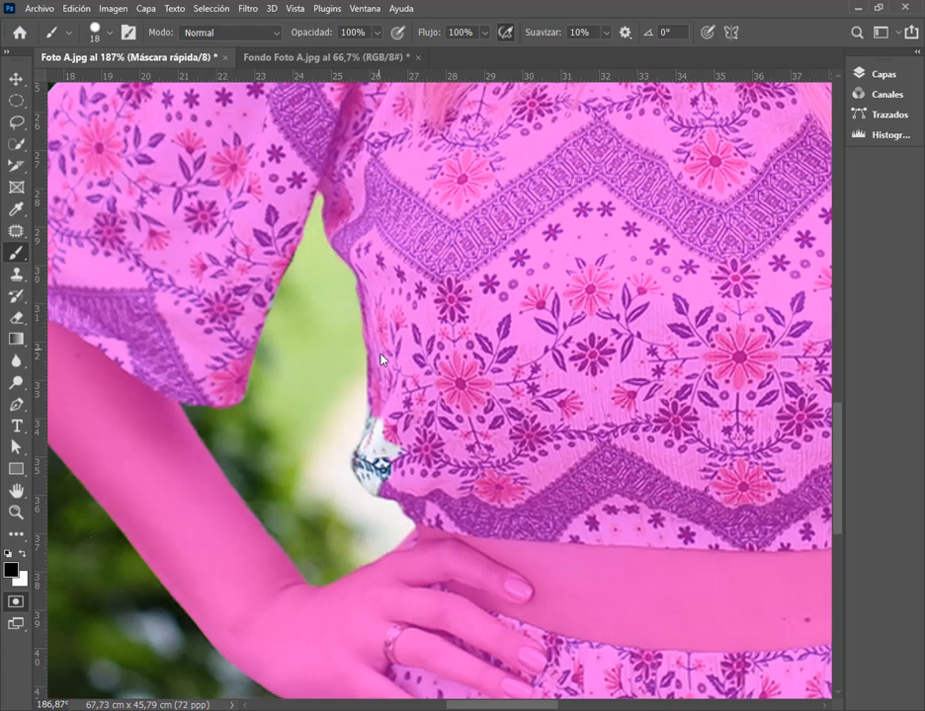
left_click_drag(382, 425, 368, 483)
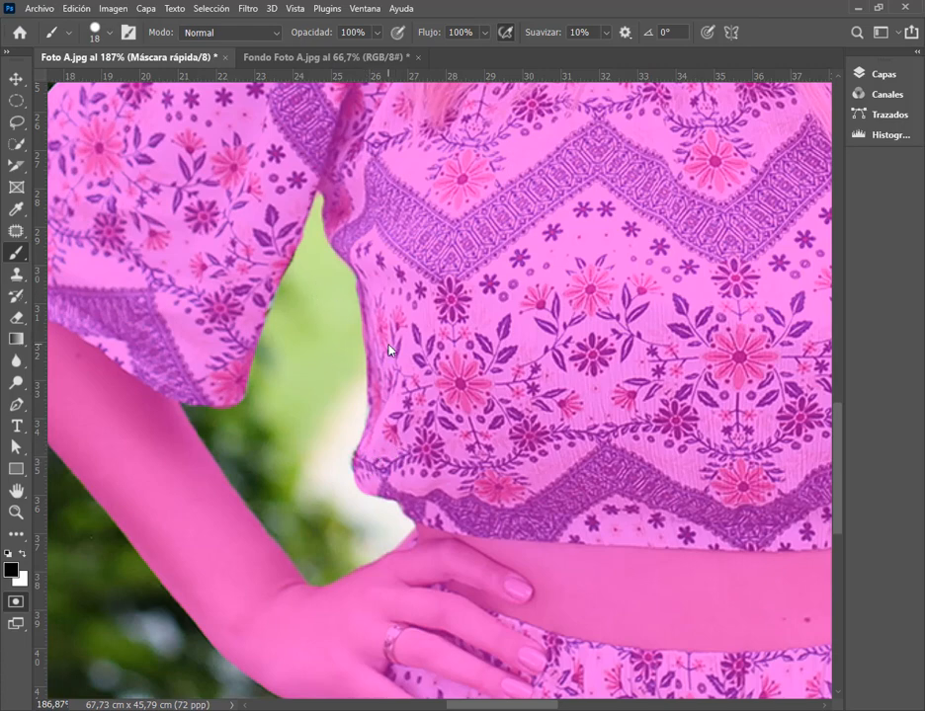
left_click(13, 602)
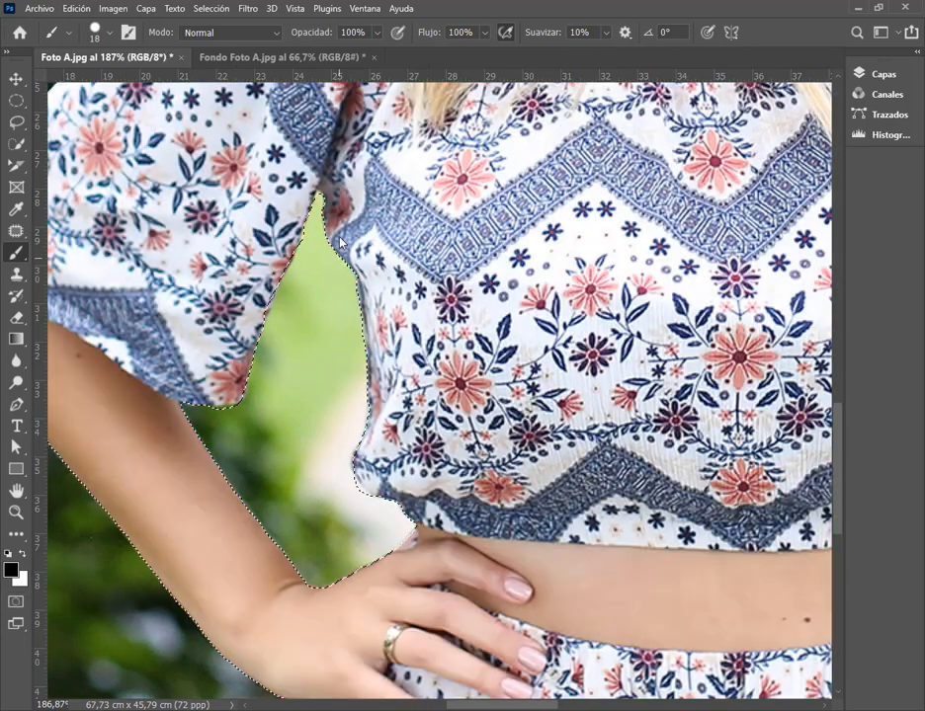
Undo the Quick Mask painting and the subtraction of the arm gap, checking the selection in Quick Mask.
scroll(301, 403, "down", 5)
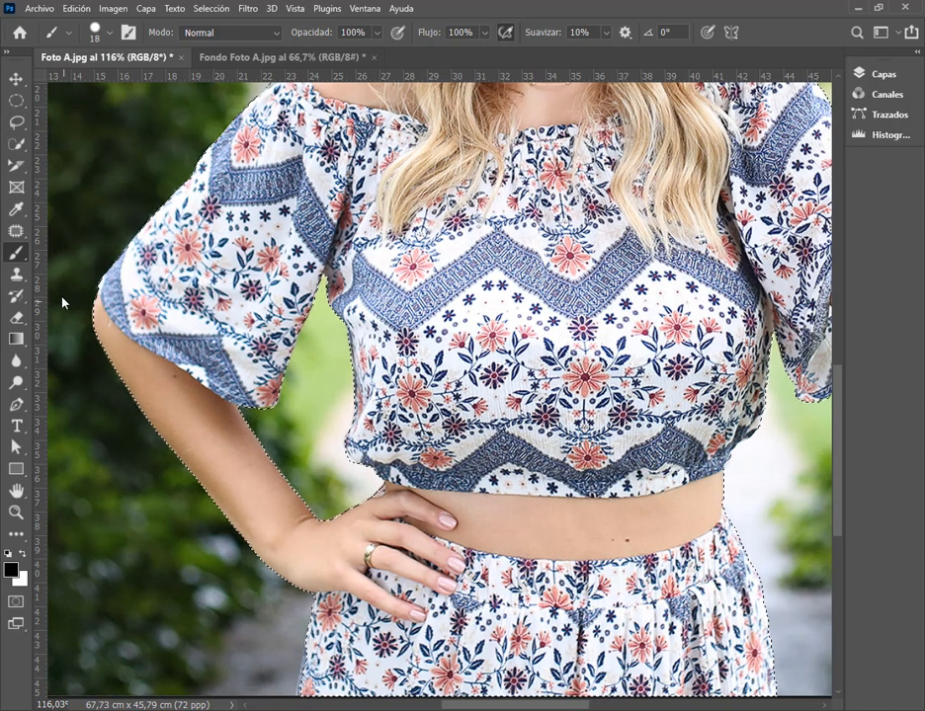
key("q")
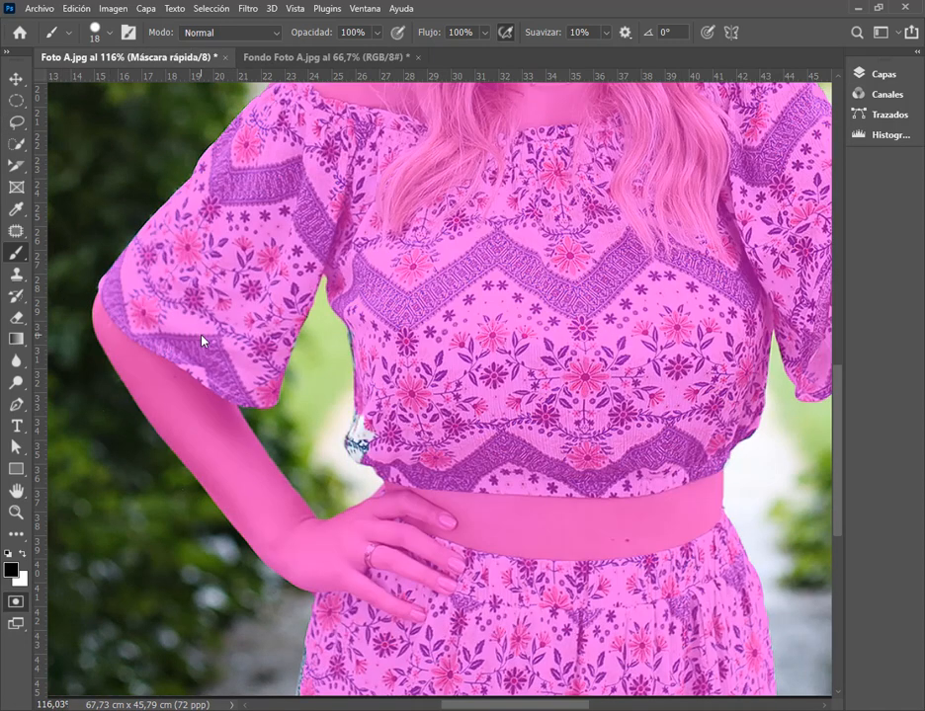
key("q")
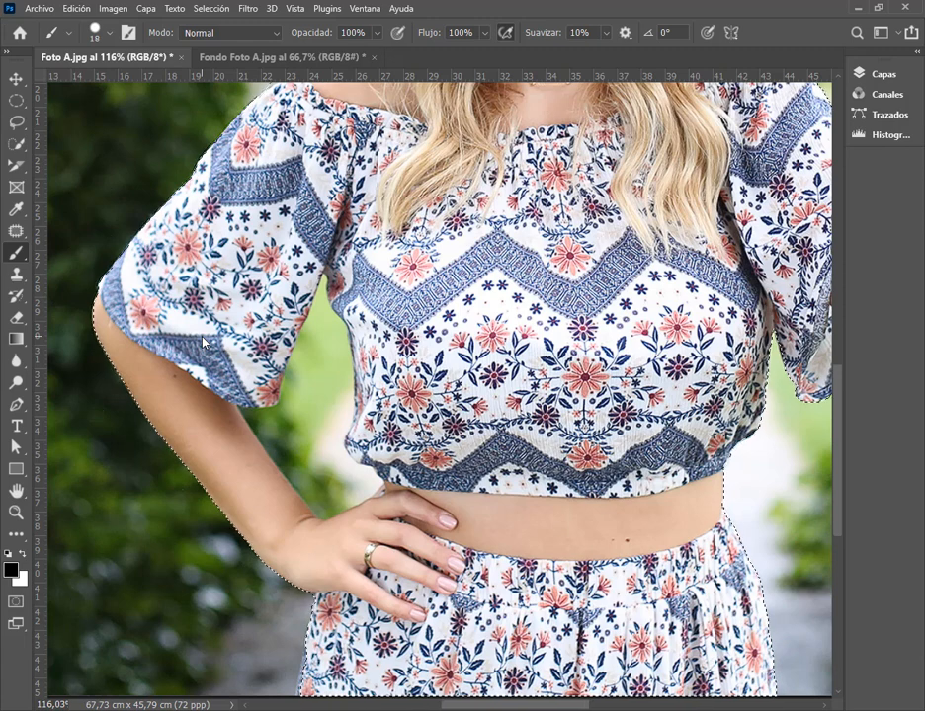
key("q")
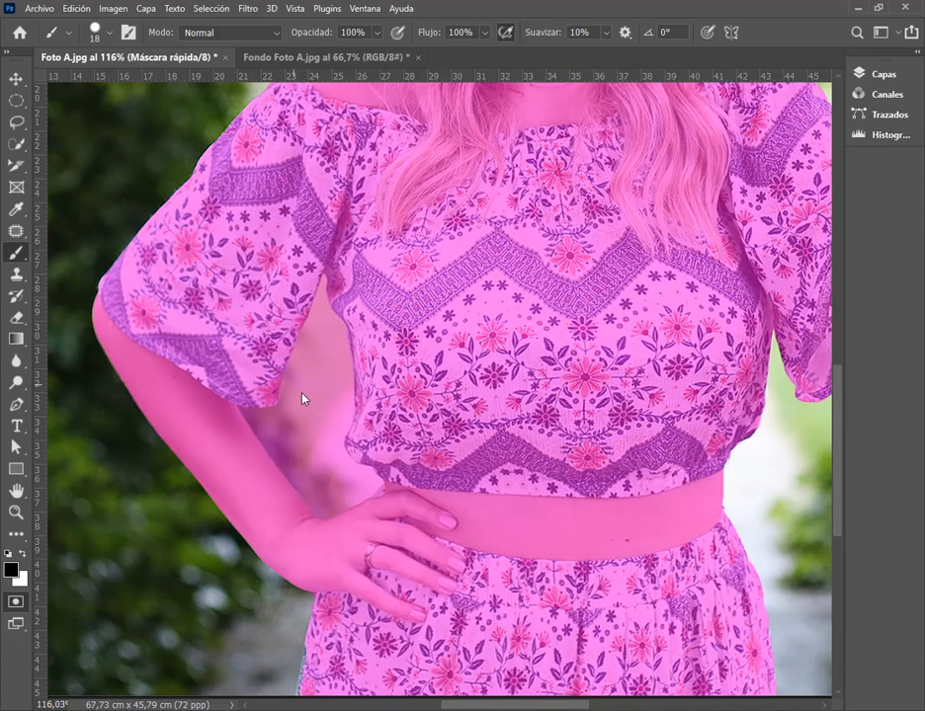
key("q")
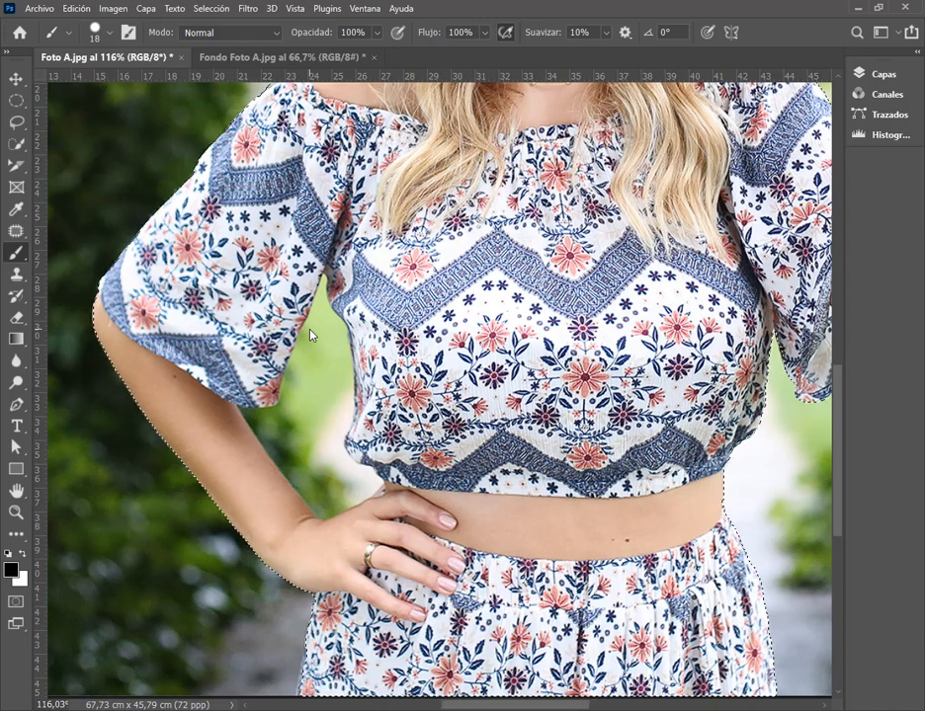
Subtract the background gap between the bent arm and the waist from the selection with the Magnetic Lasso tool.
left_click(16, 123)
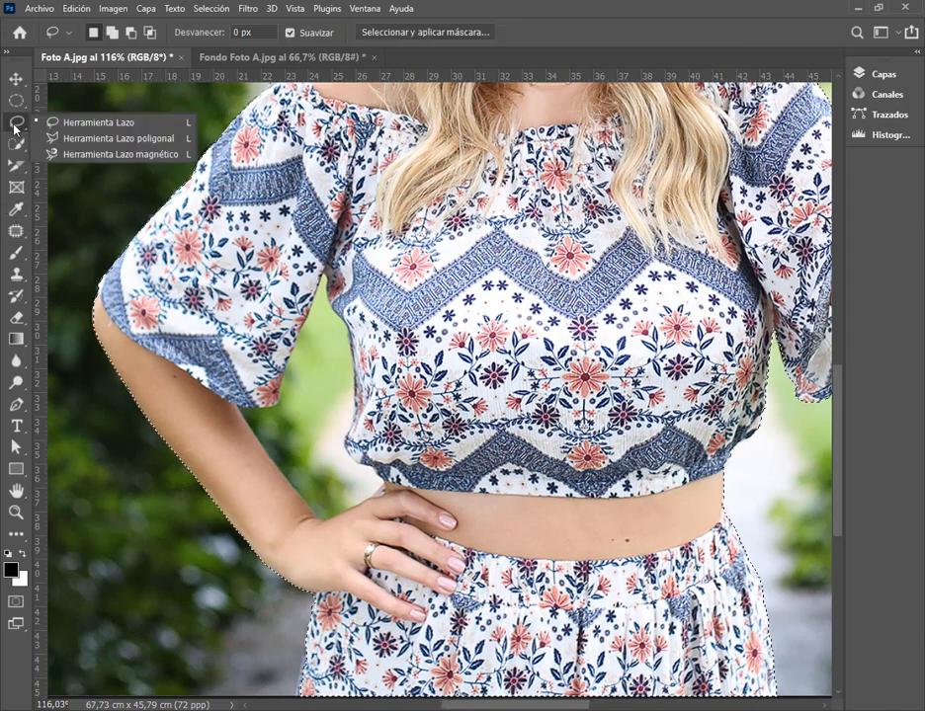
left_click(138, 158)
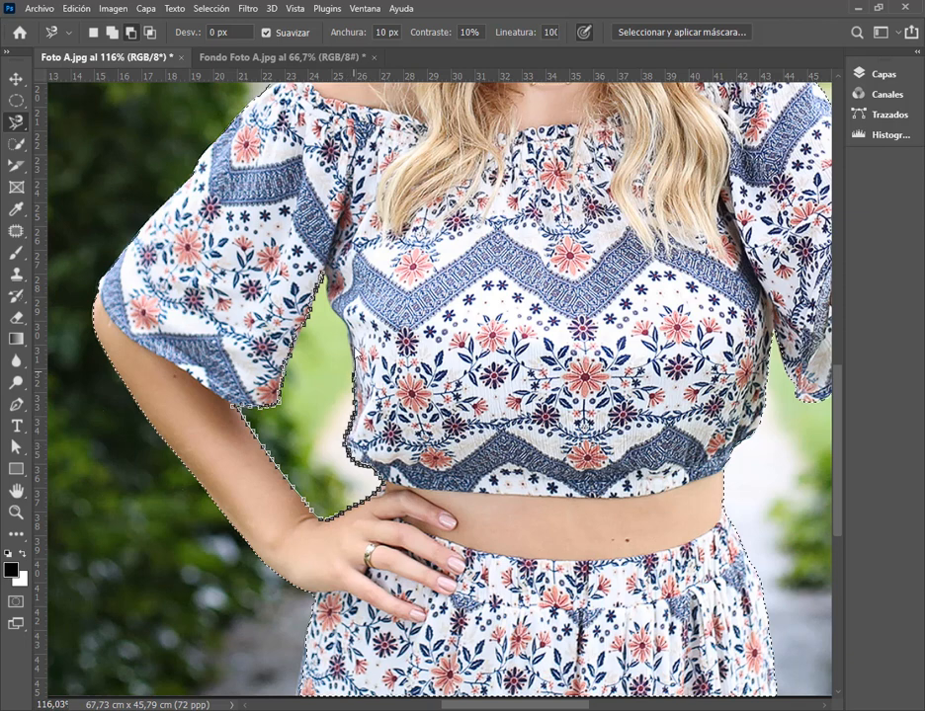
left_click(326, 273)
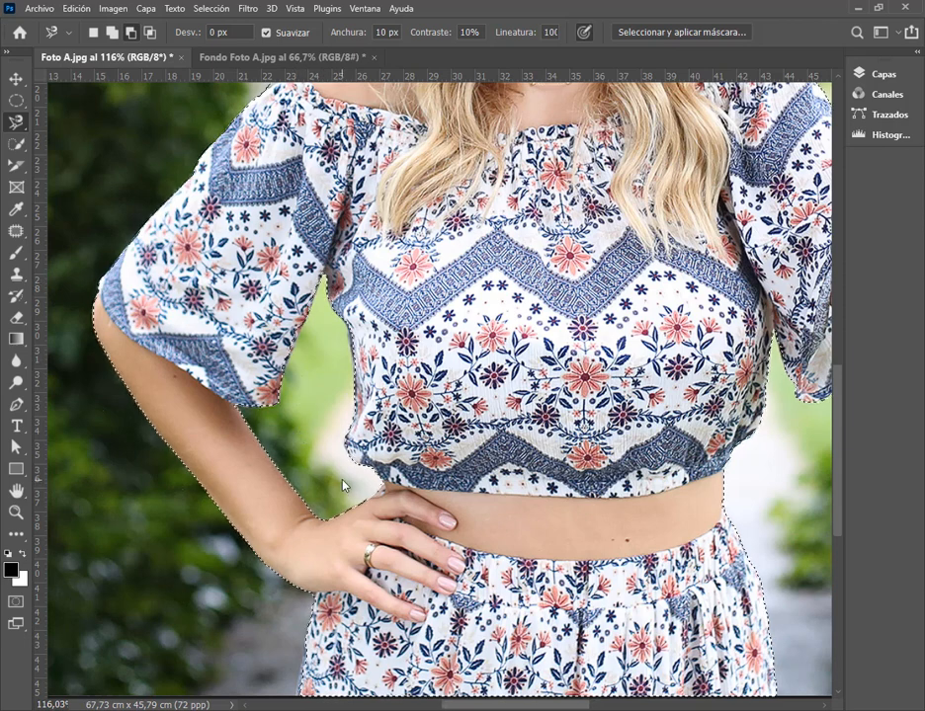
Brush the missed sleeve and blouse edges around the arm gap into the mask in Quick Mask mode, and return to the selection.
key("q")
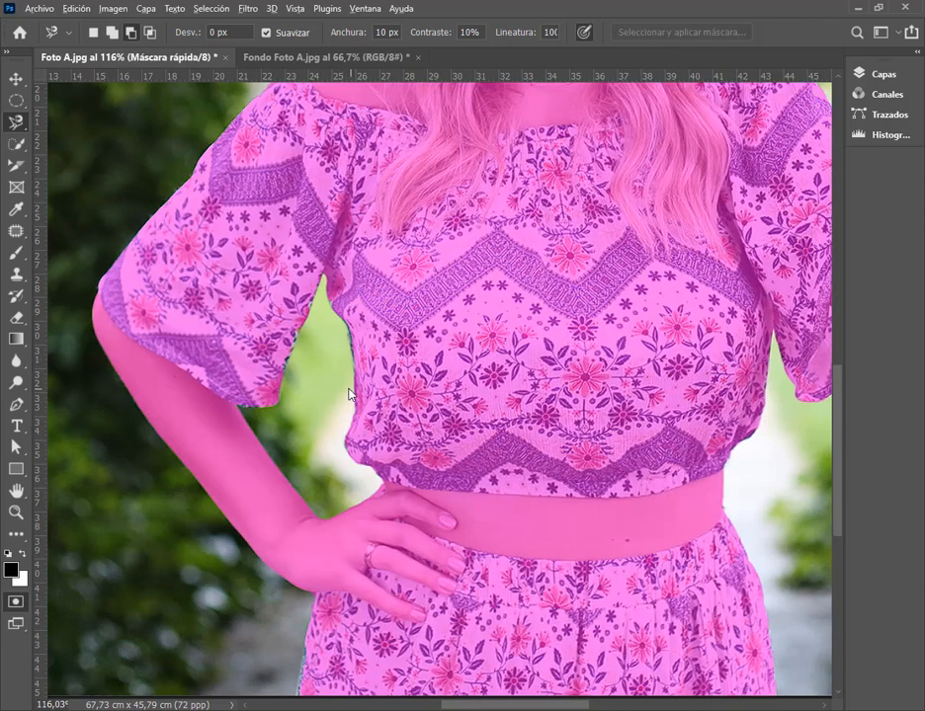
scroll(347, 393, "up", 3)
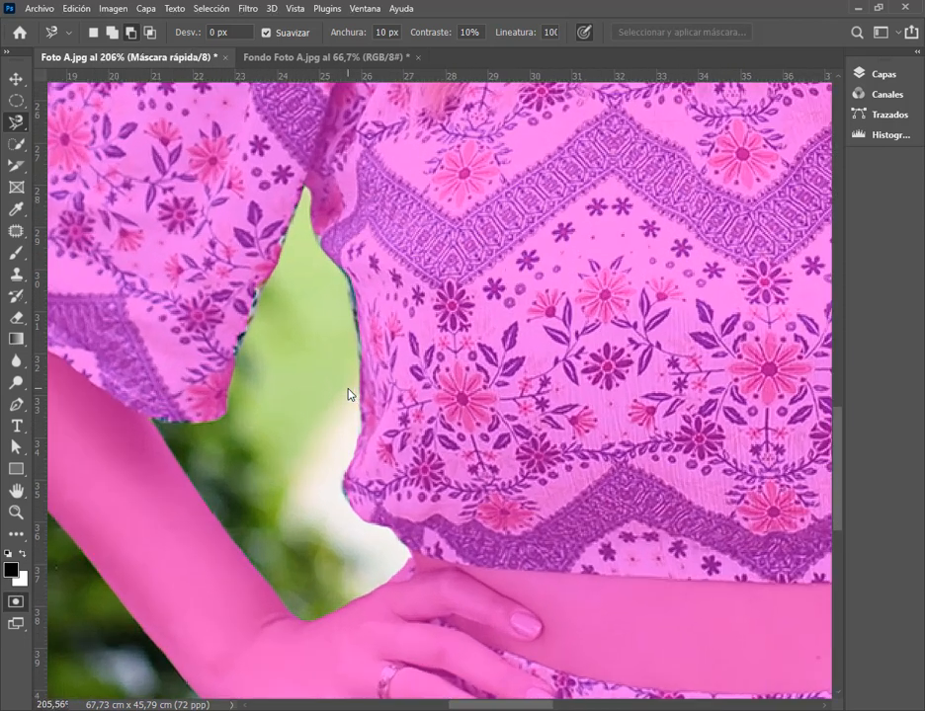
left_click(16, 252)
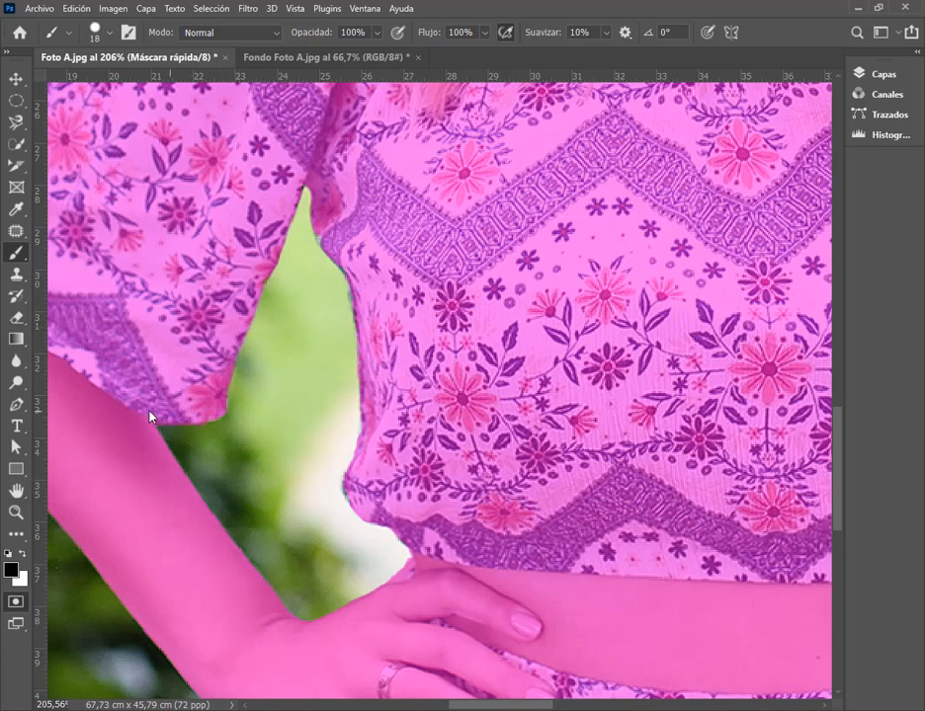
key("q")
Copy the selected woman from Foto A.jpg and paste her into Fondo Foto A.jpg.
scroll(301, 459, "down", 6)
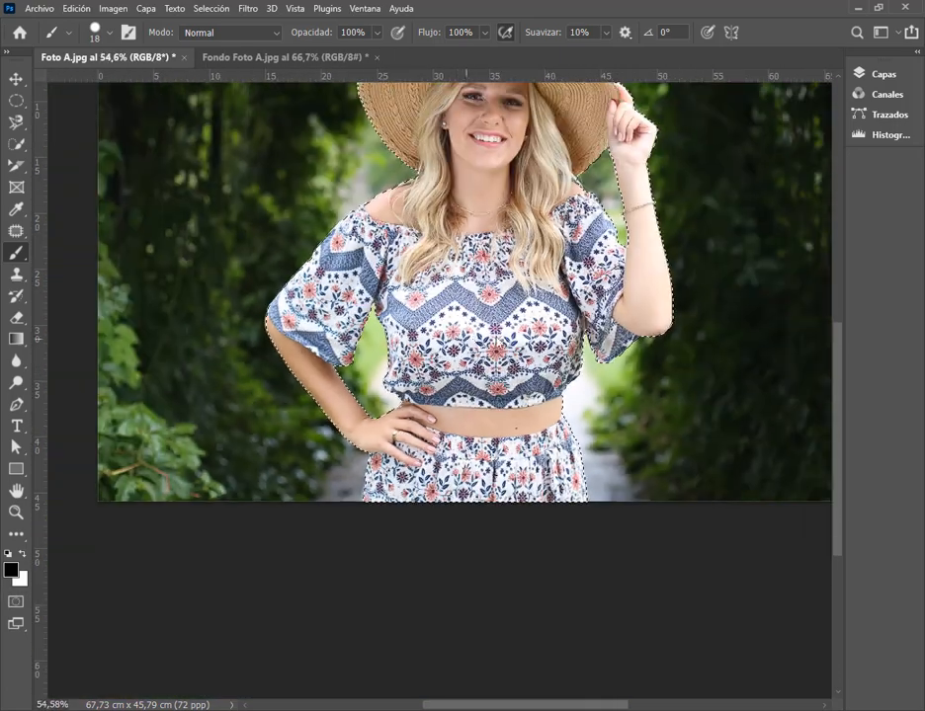
left_click_drag(576, 250, 479, 439)
left_click(16, 82)
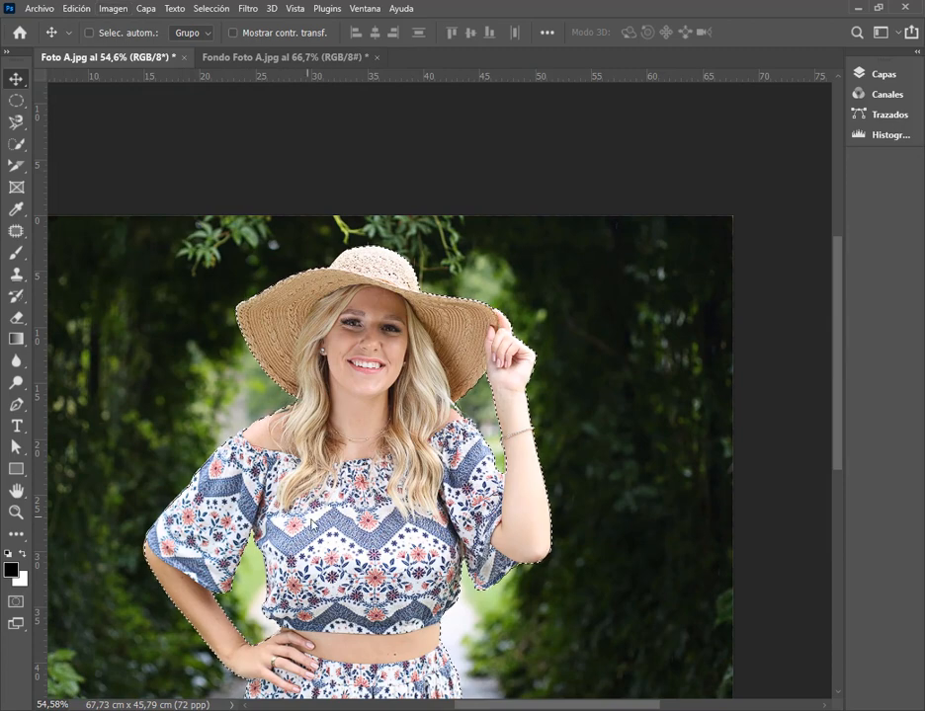
left_click_drag(335, 505, 351, 441)
left_click(76, 10)
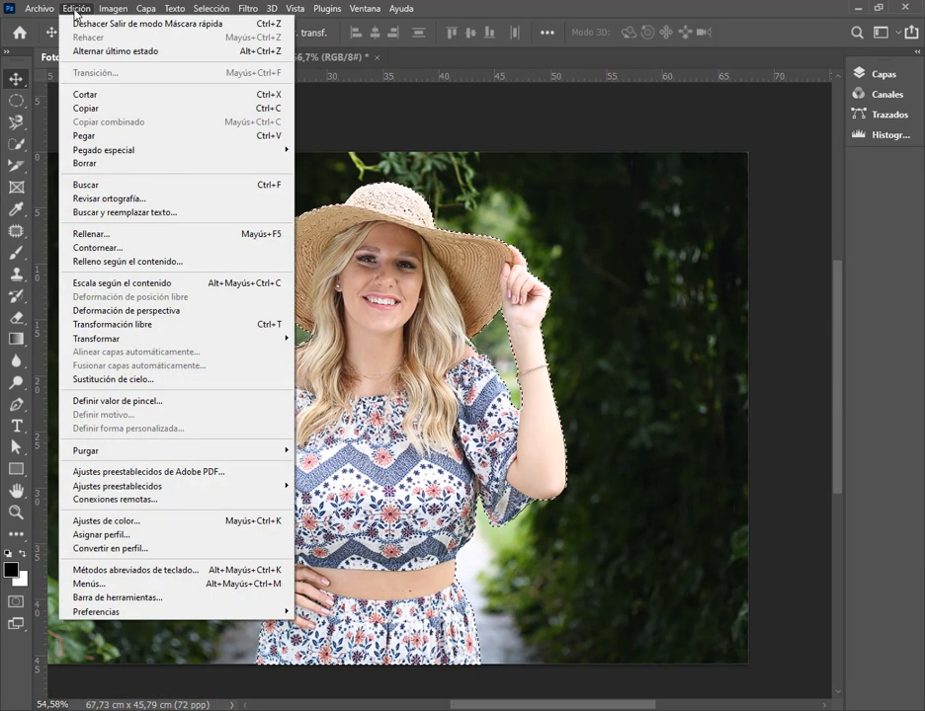
left_click(110, 107)
left_click(241, 57)
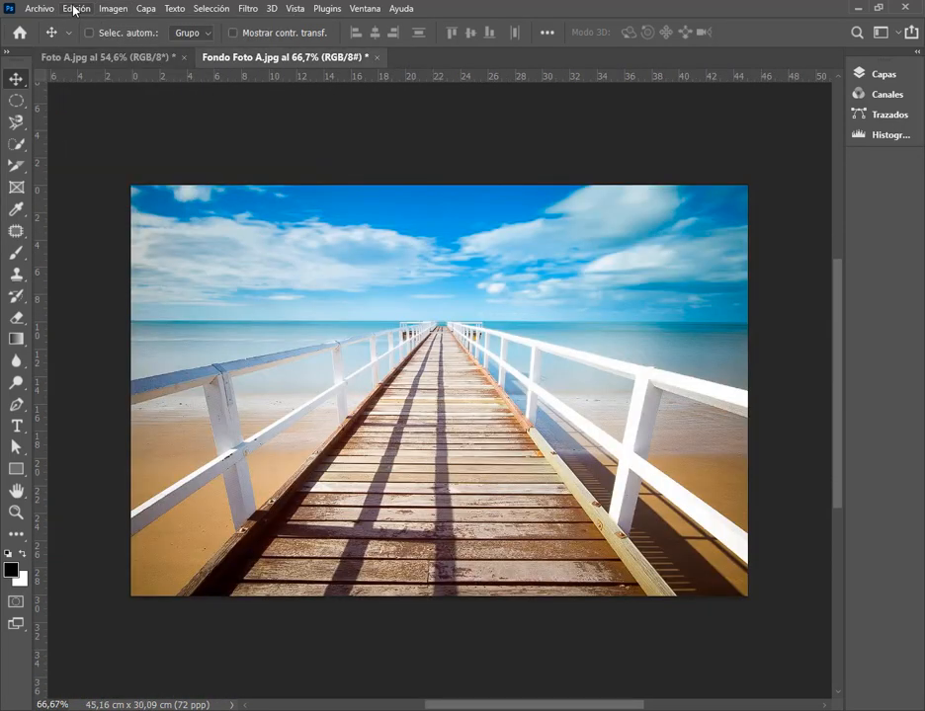
left_click(76, 9)
left_click(97, 139)
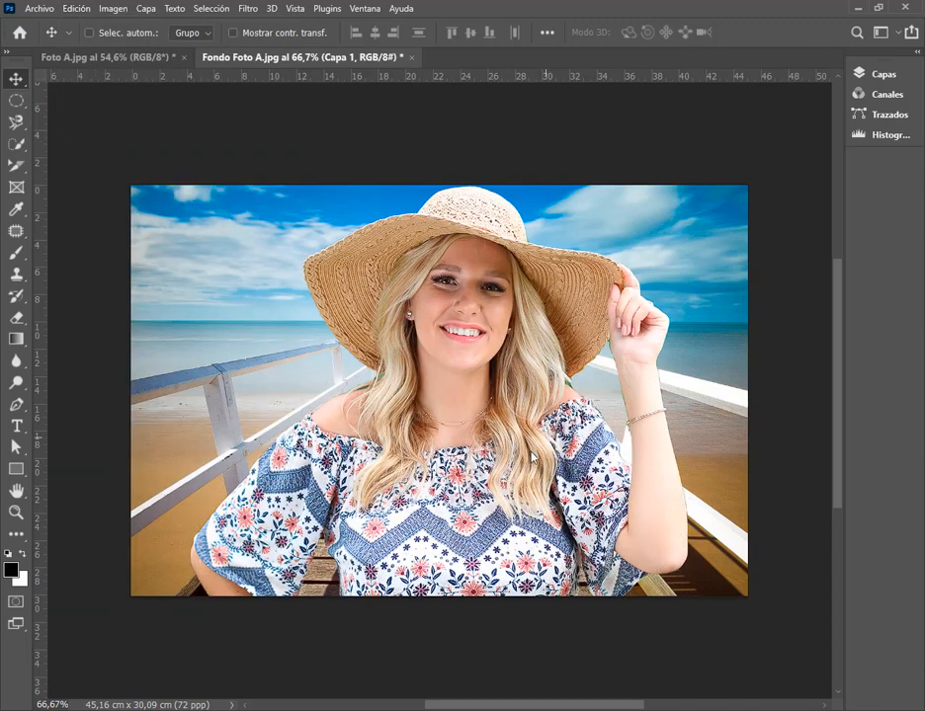
Try out different positions for the pasted woman over the pier background with the Move tool.
left_click_drag(573, 387, 566, 267)
left_click_drag(524, 211, 626, 363)
left_click_drag(664, 225, 593, 261)
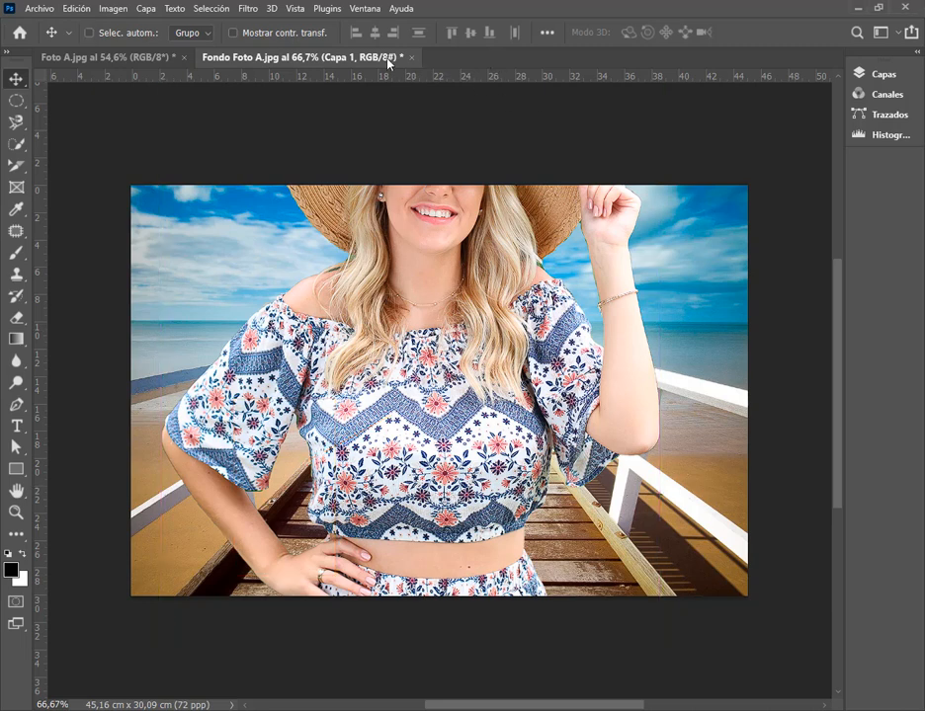
Undo the move and the pasting of the woman in Fondo Foto A.jpg.
left_click(85, 9)
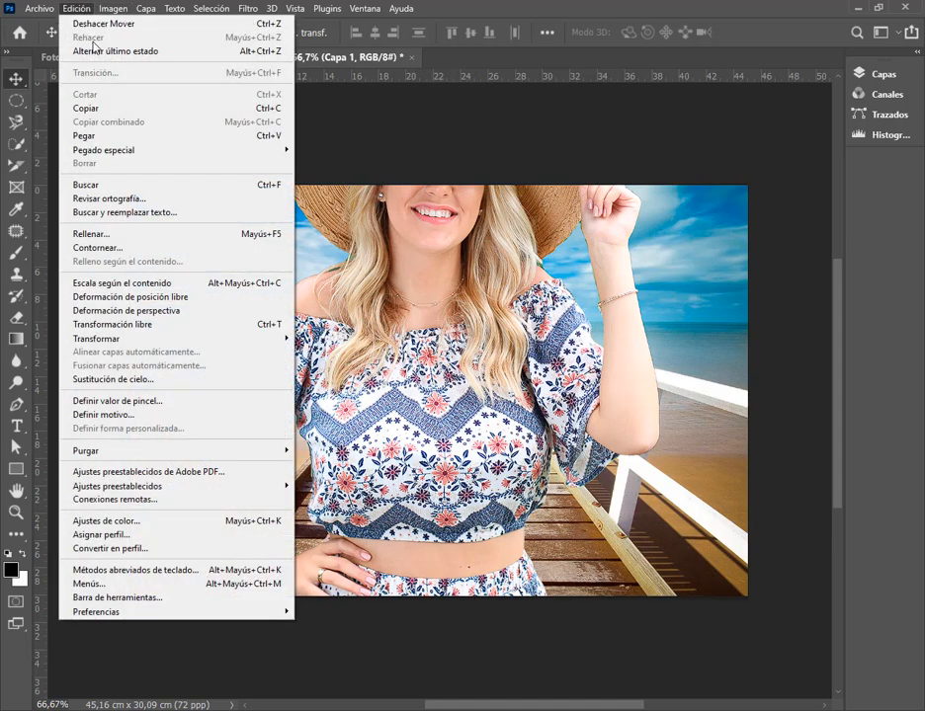
left_click(98, 24)
left_click(79, 9)
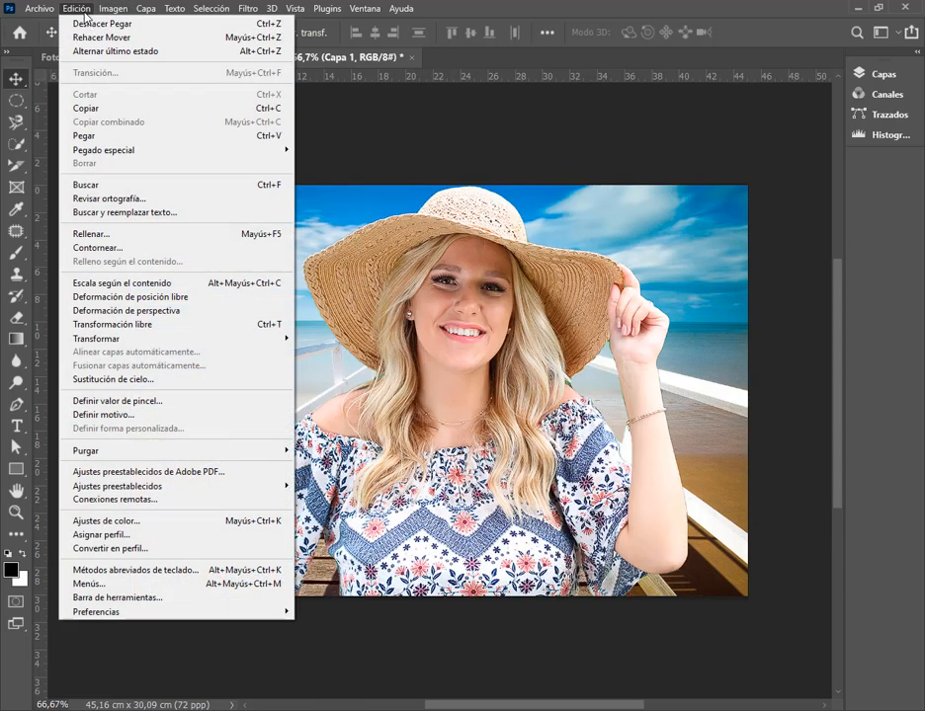
left_click(92, 24)
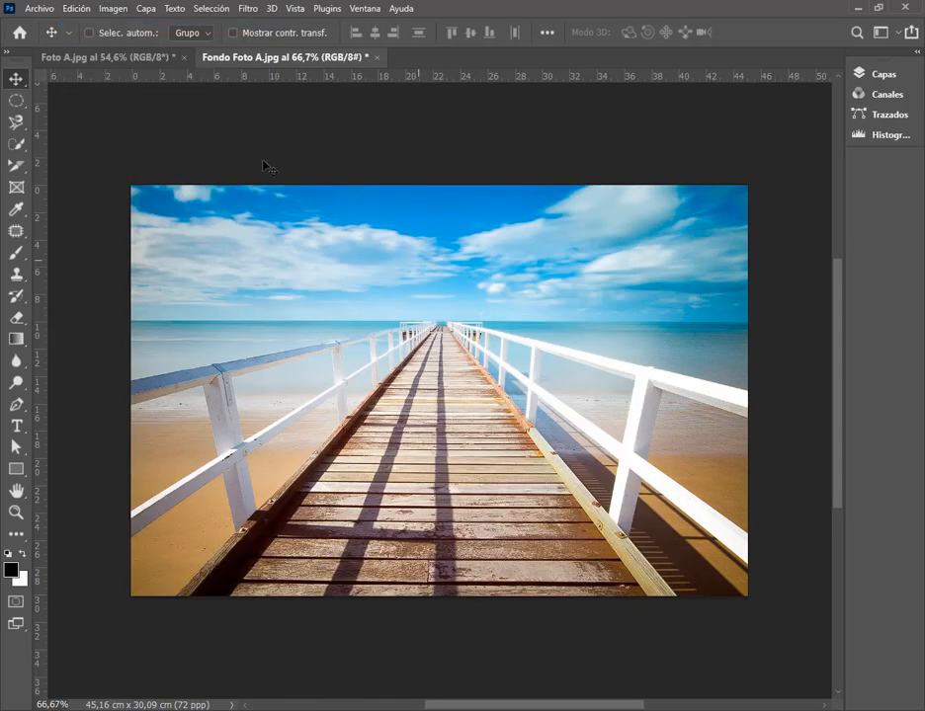
Save the woman's selection in Foto A.jpg as a new channel named Silueta.
left_click(108, 56)
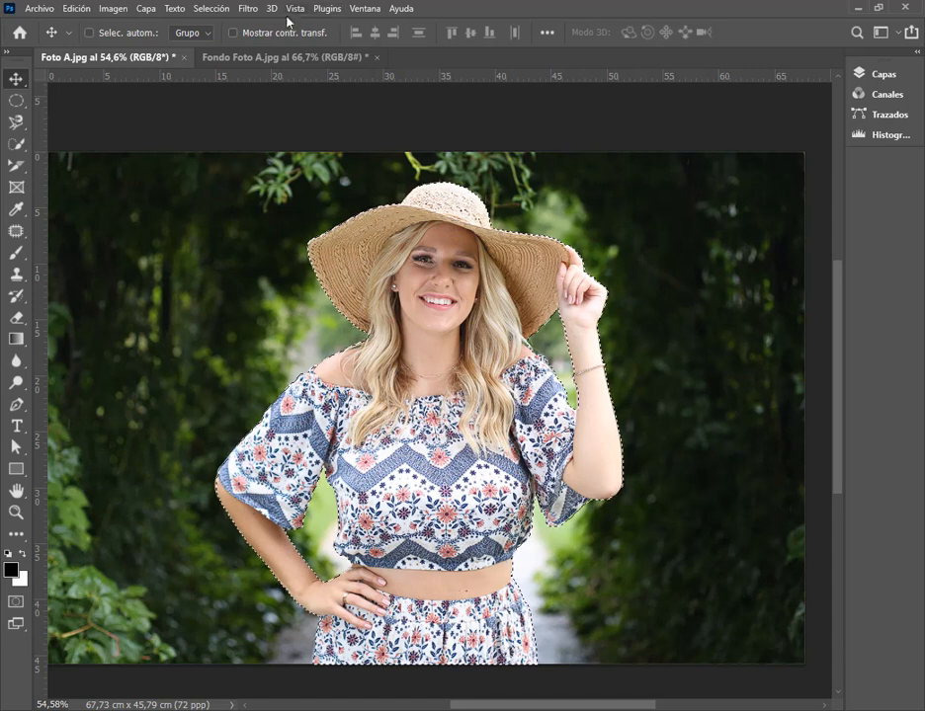
left_click(220, 9)
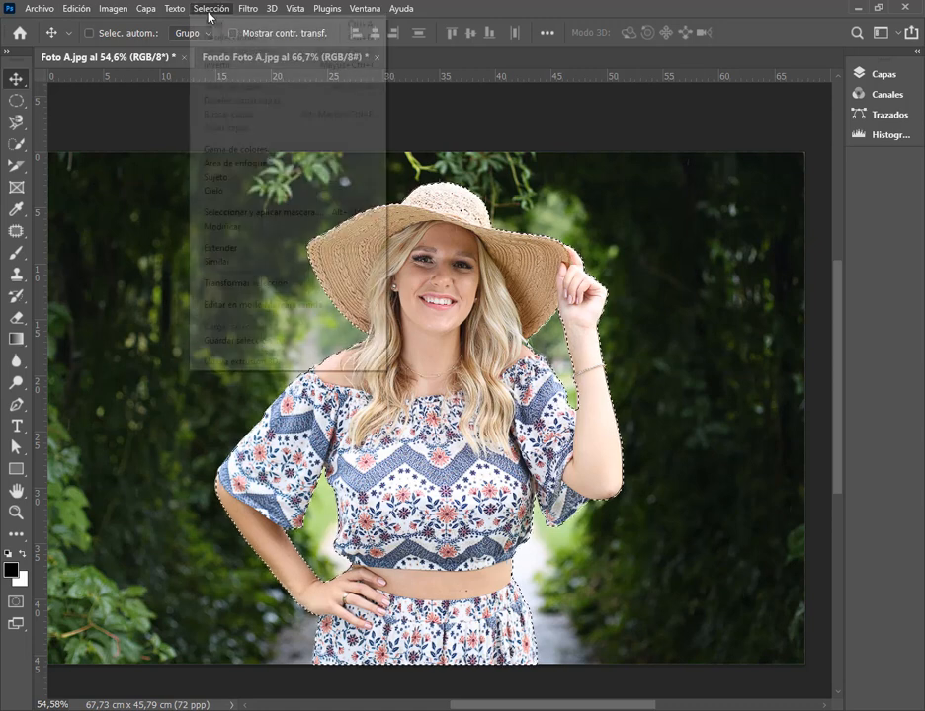
left_click(258, 341)
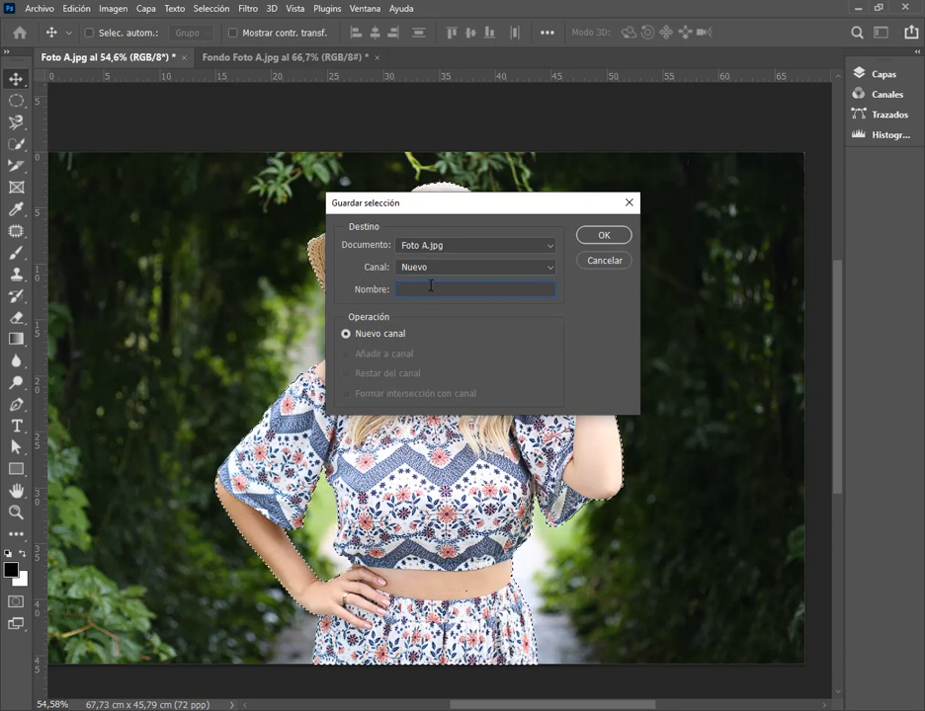
type("Silu")
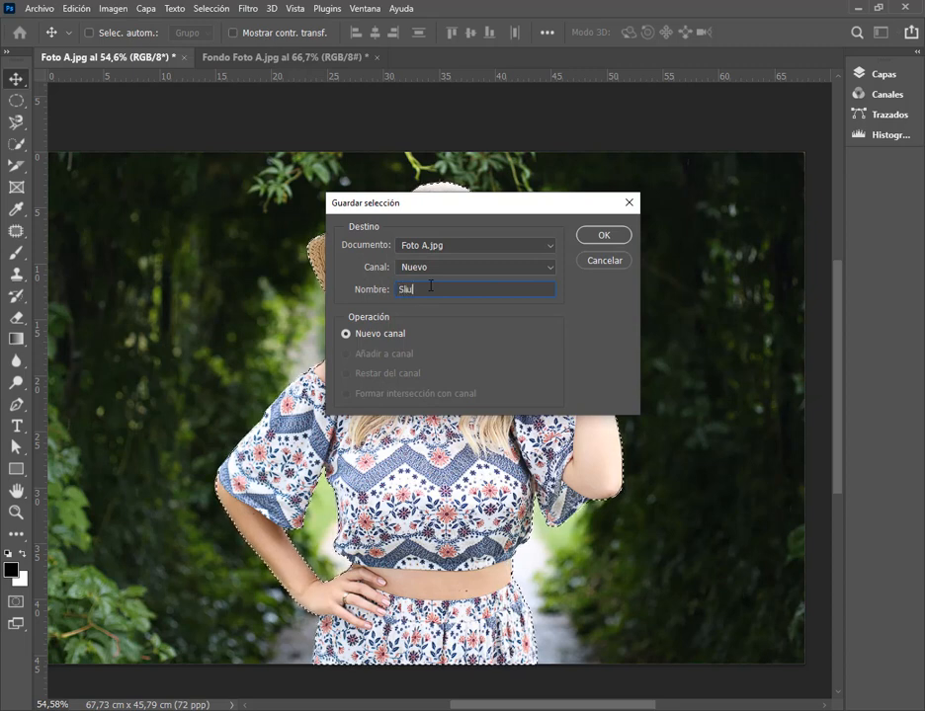
type("eta")
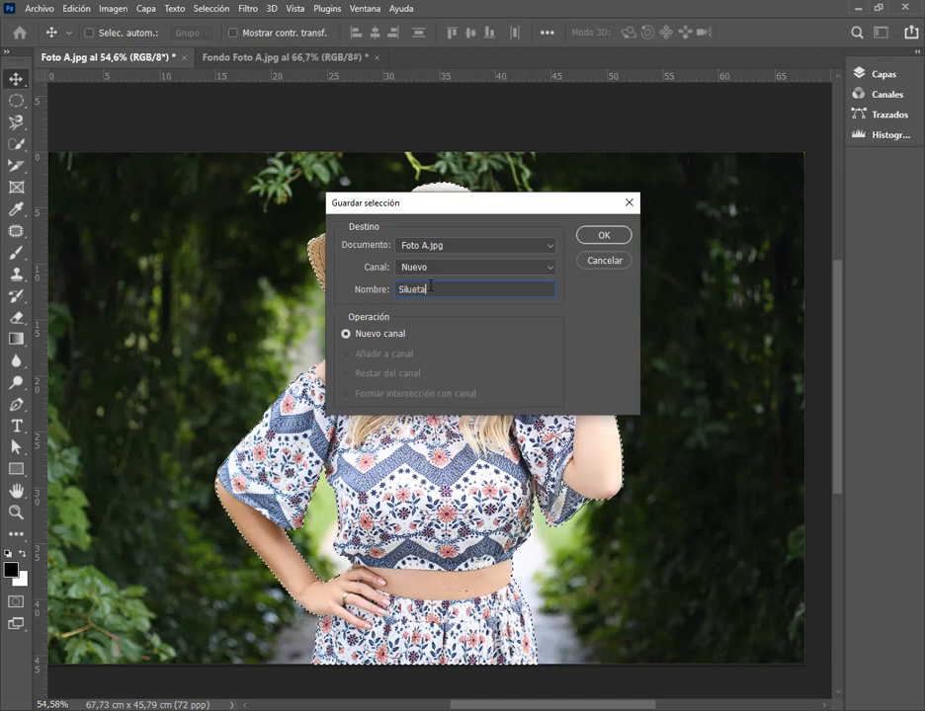
key("Return")
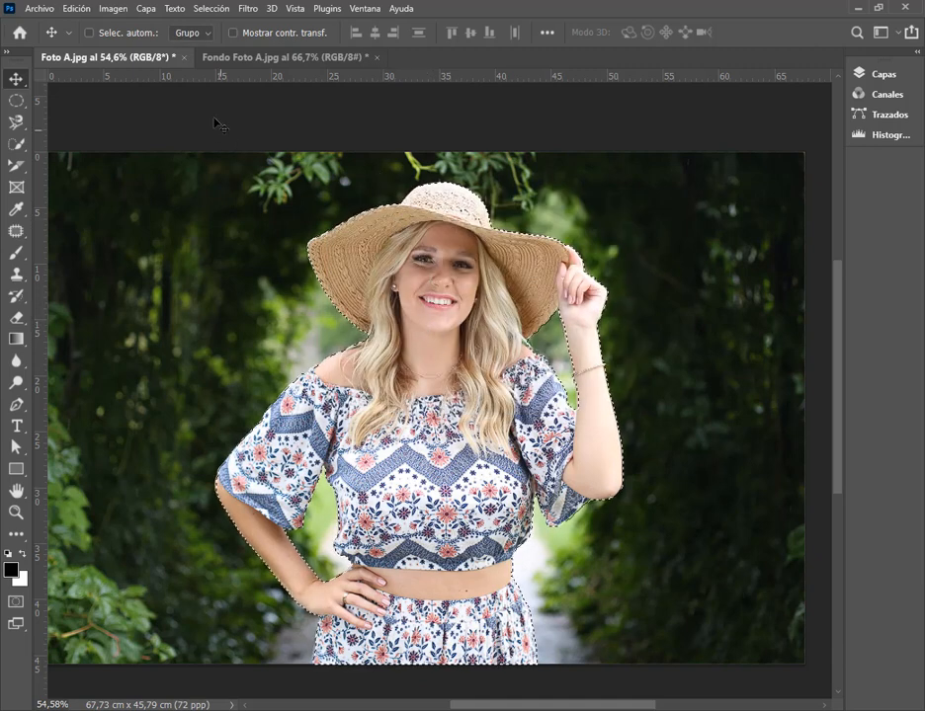
Save the photo in Photoshop format as Foto A in the Photoshop folder with alpha channels, replacing the existing file.
left_click(40, 8)
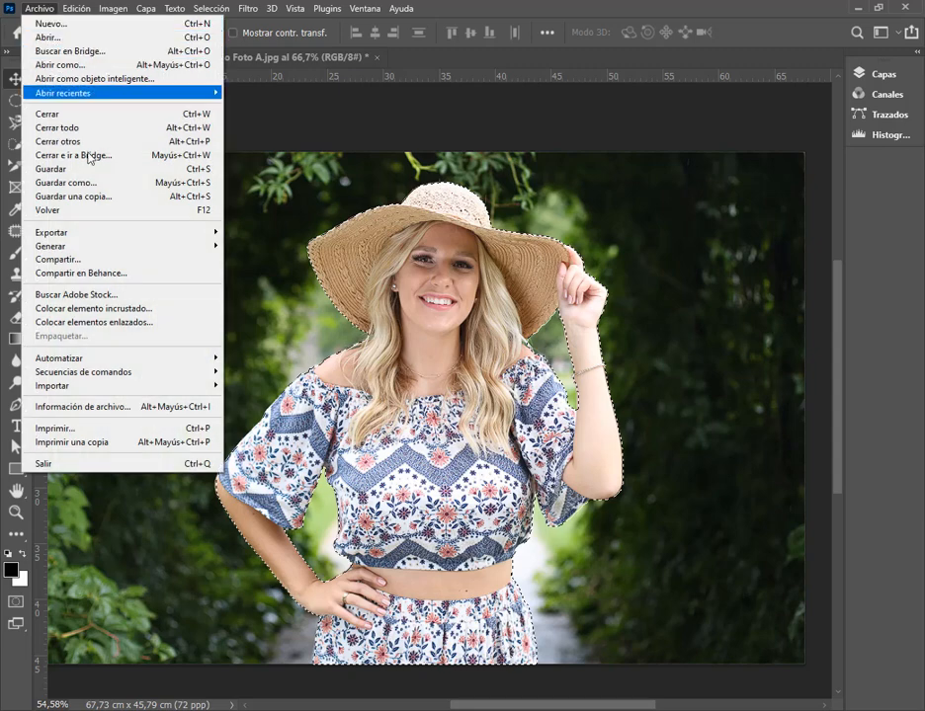
left_click(69, 183)
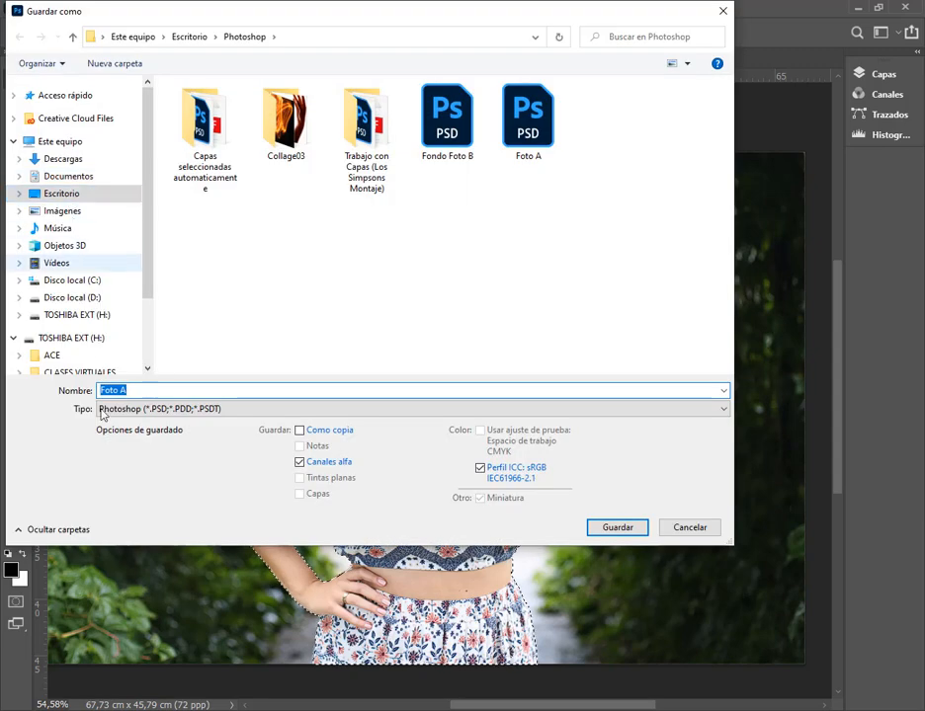
left_click(201, 391)
left_click(524, 163)
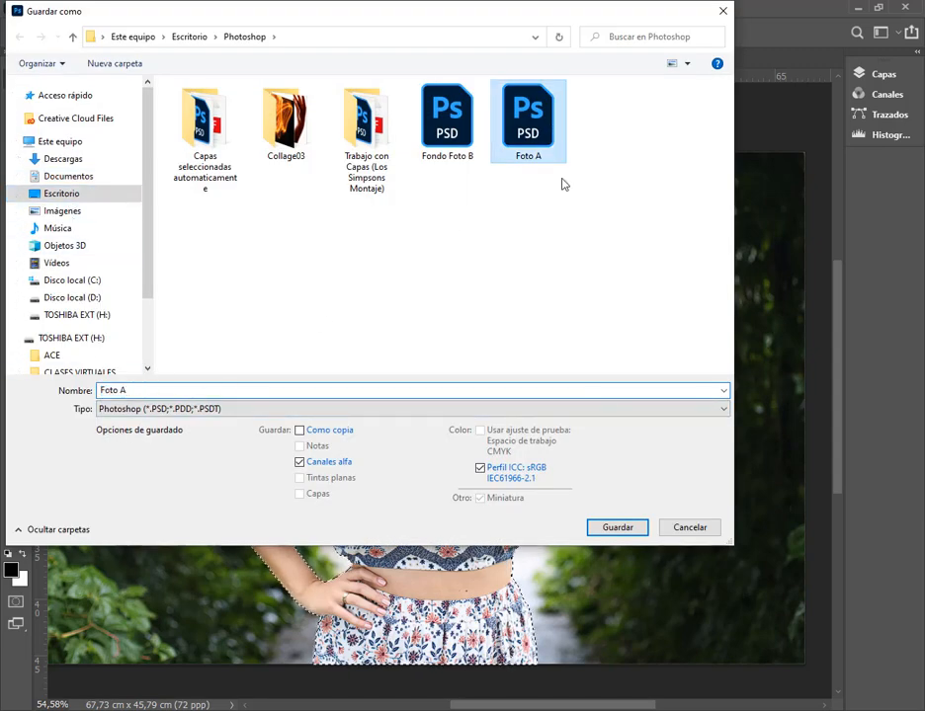
left_click(618, 528)
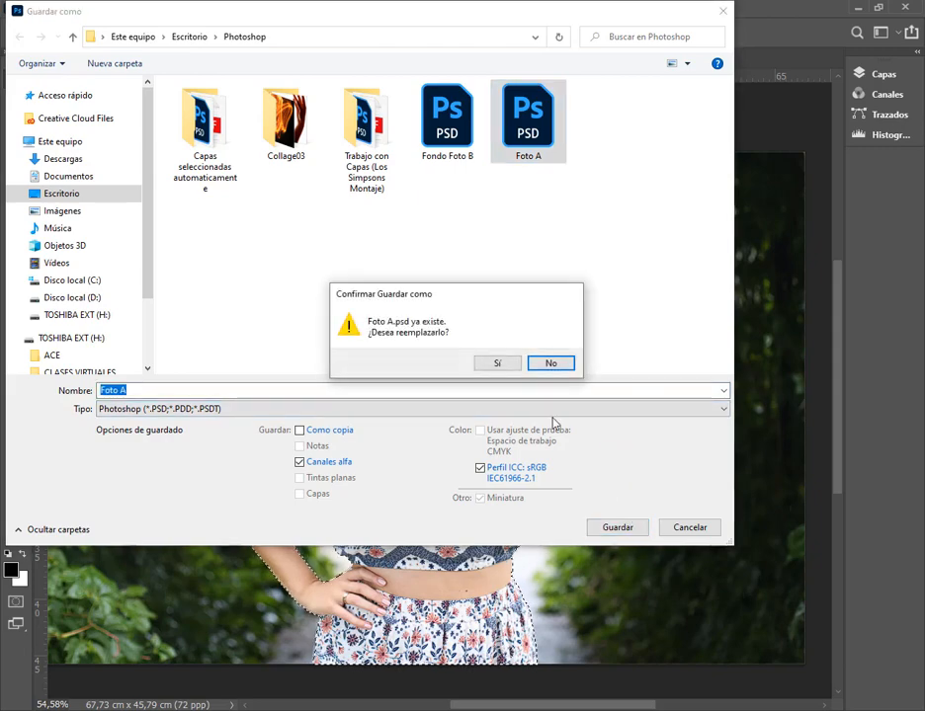
left_click(501, 365)
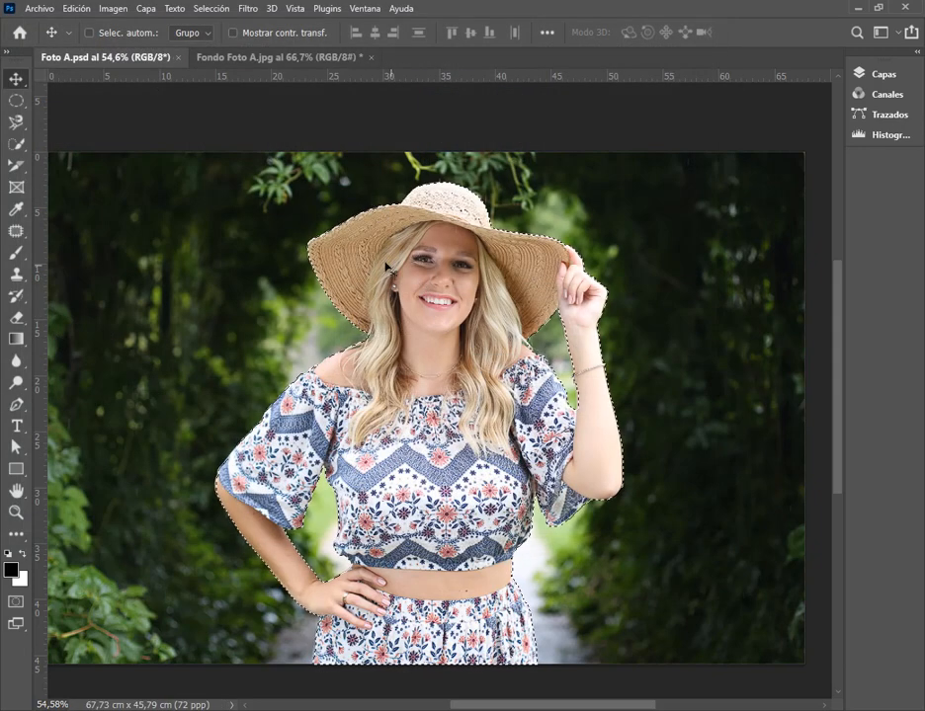
Close Fondo Foto A.jpg without saving its changes, and close Foto A.psd.
left_click(374, 60)
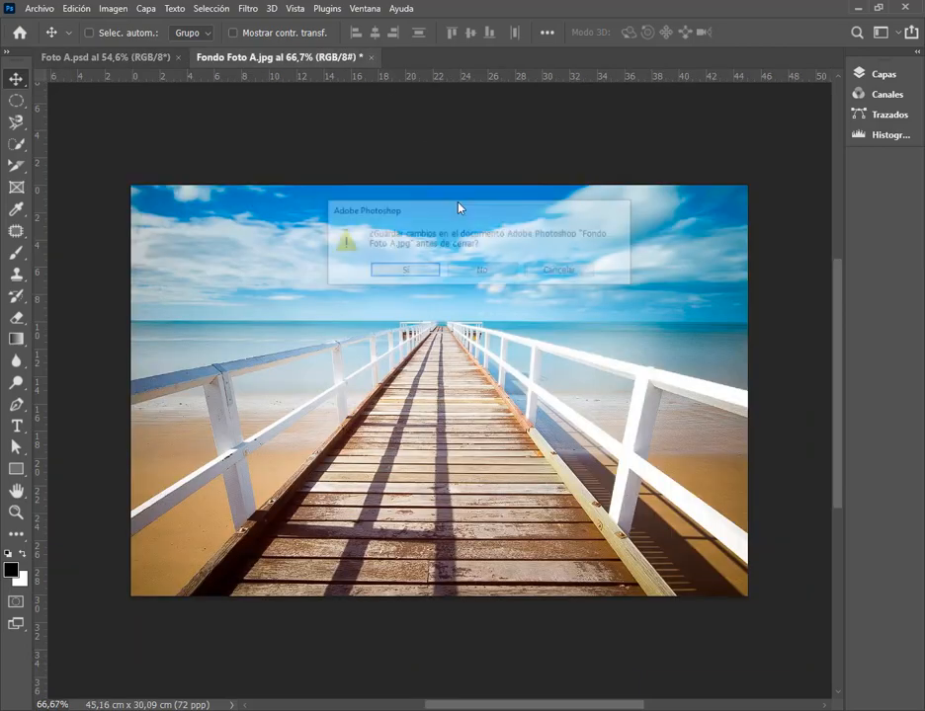
left_click(490, 270)
left_click(181, 57)
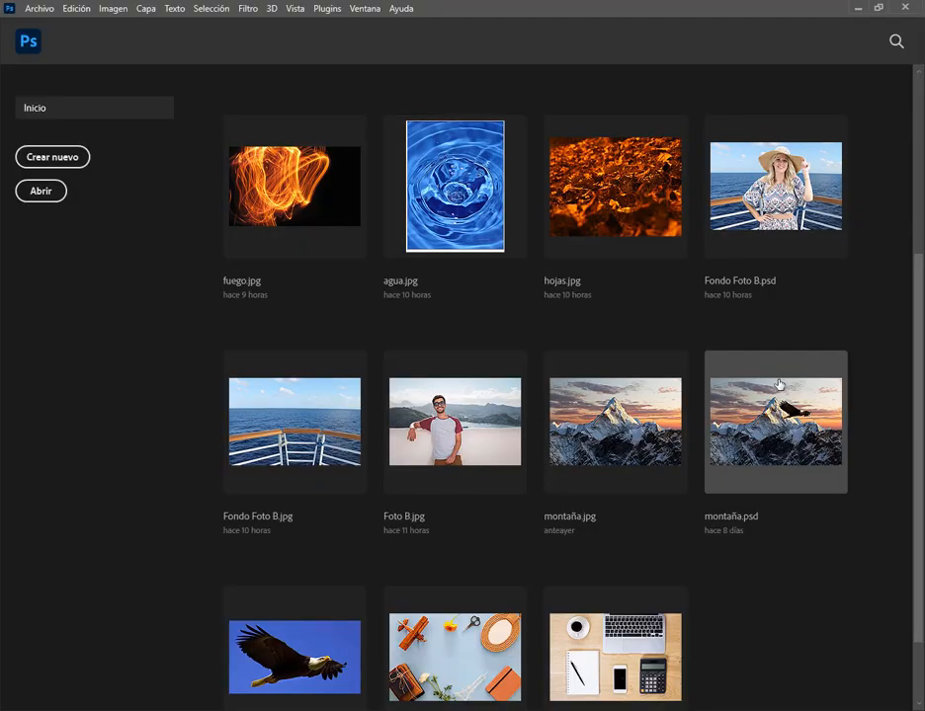
Open Foto A.psd from the Photoshop folder, using its embedded colour profile.
scroll(835, 462, "down", 2)
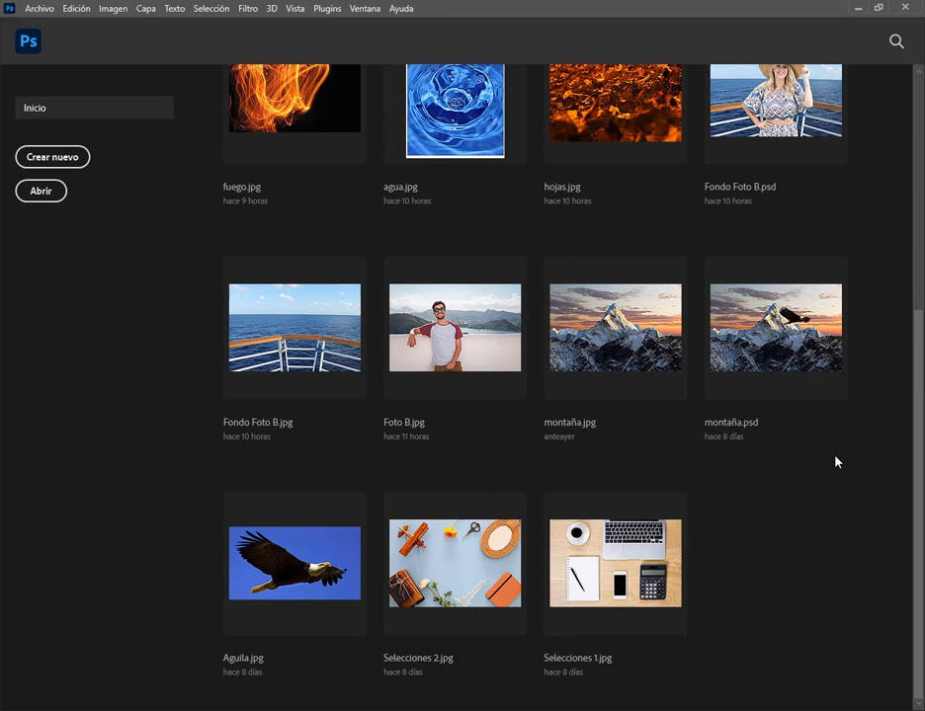
left_click(39, 9)
left_click(62, 36)
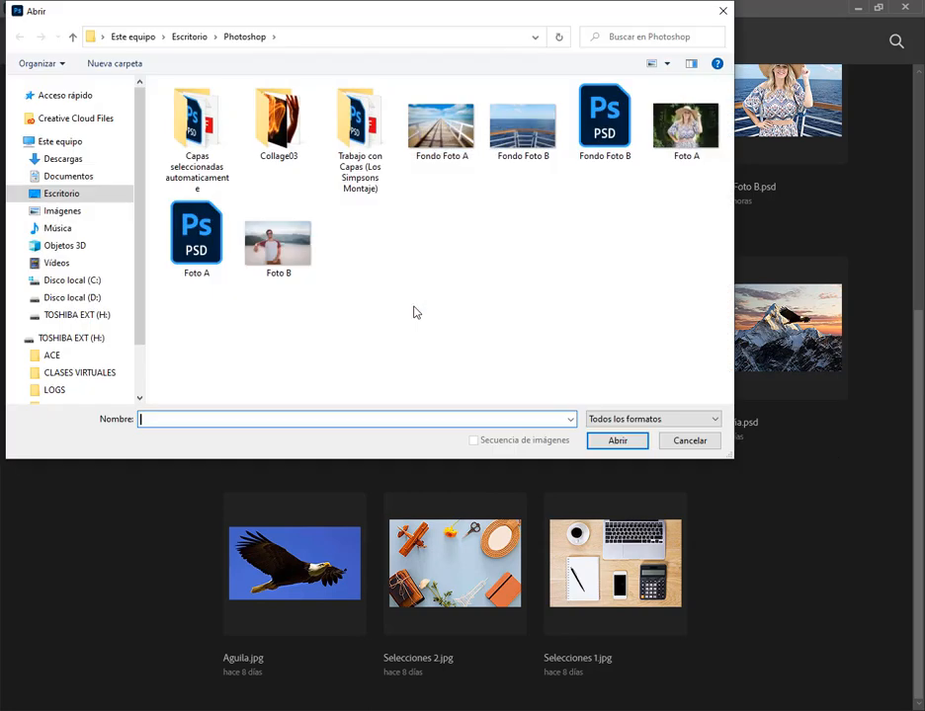
left_click(197, 234)
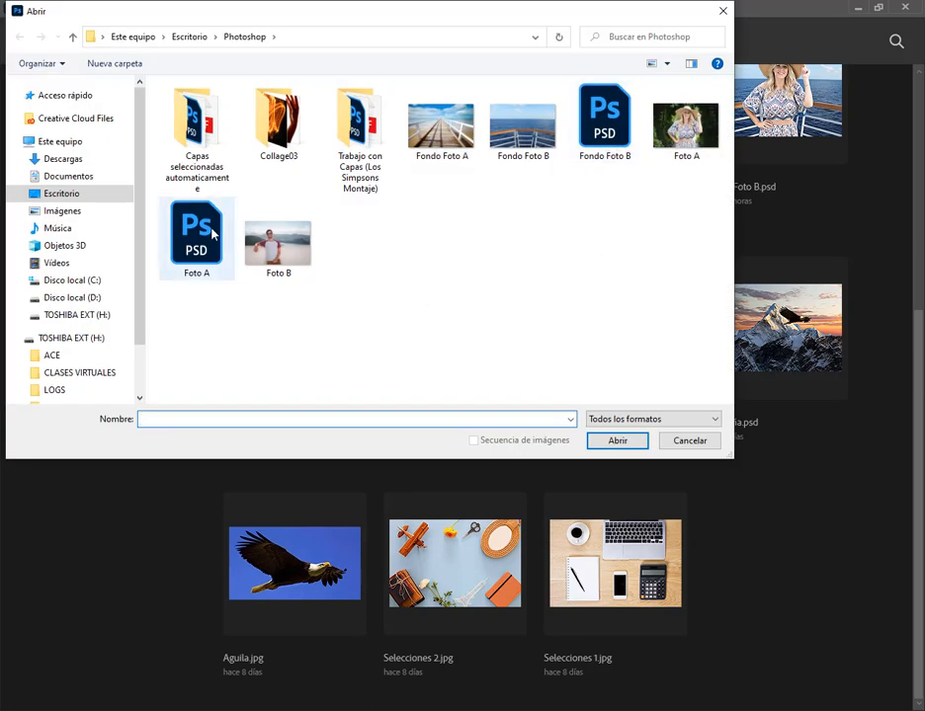
left_click(626, 443)
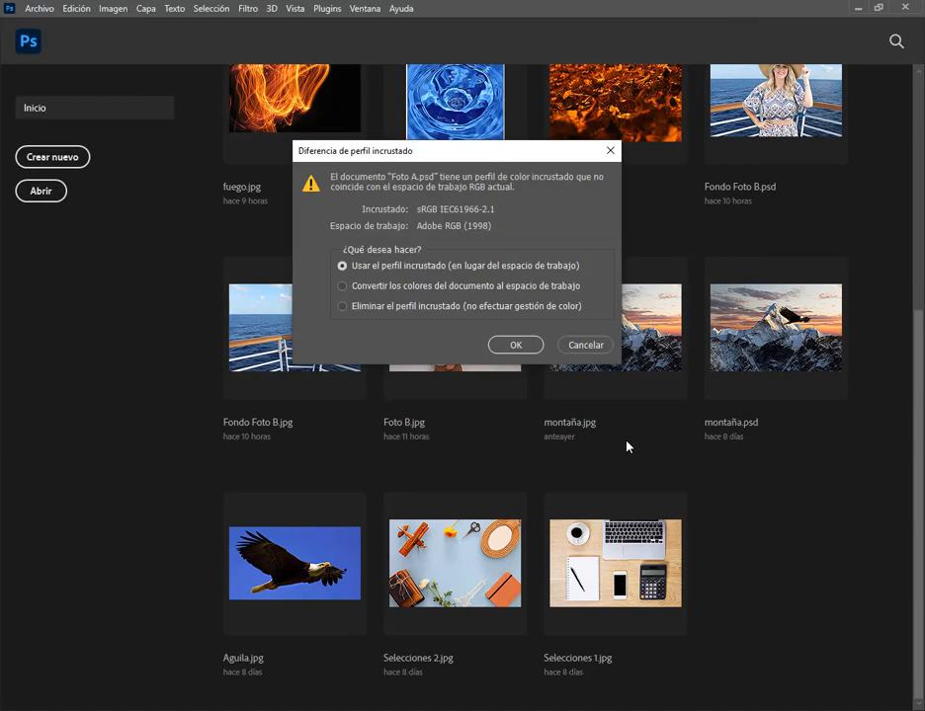
key("Return")
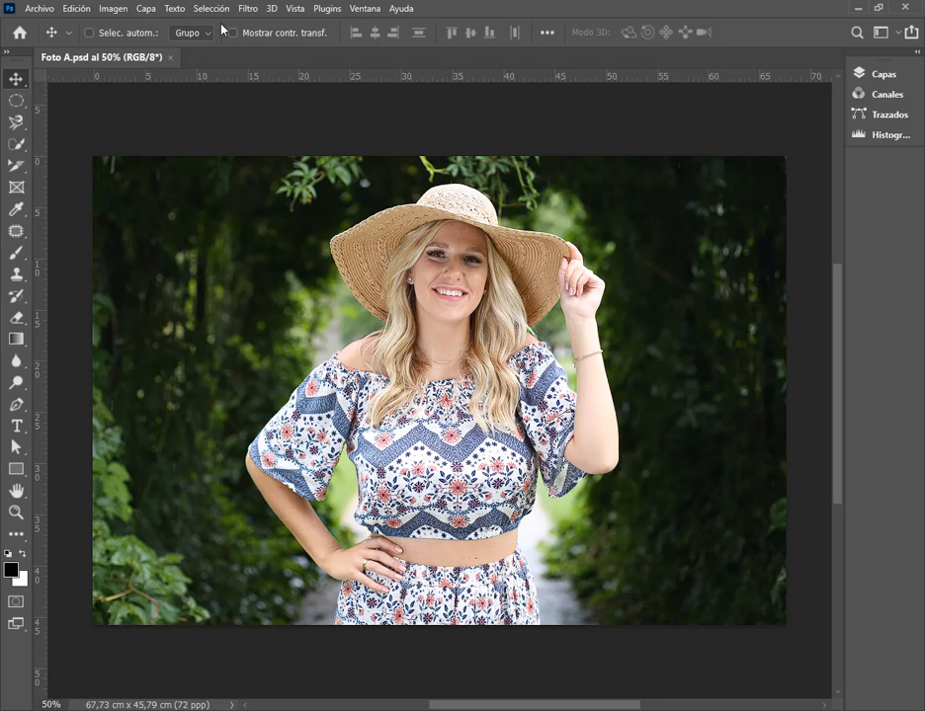
Load the Silueta channel of Foto A.psd as a new selection and copy the selected woman.
left_click(220, 12)
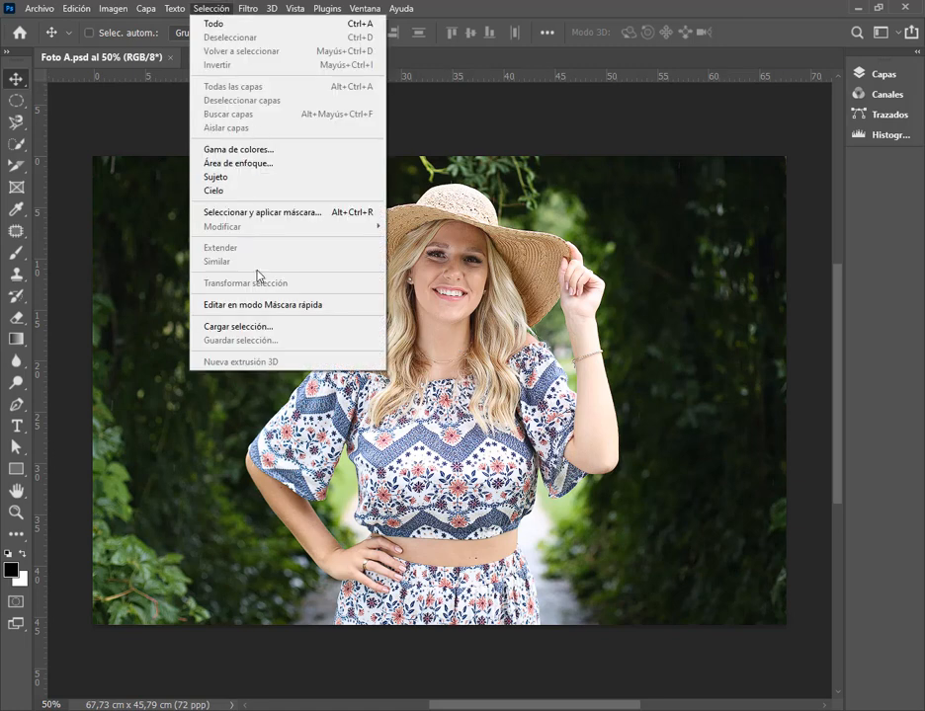
left_click(268, 327)
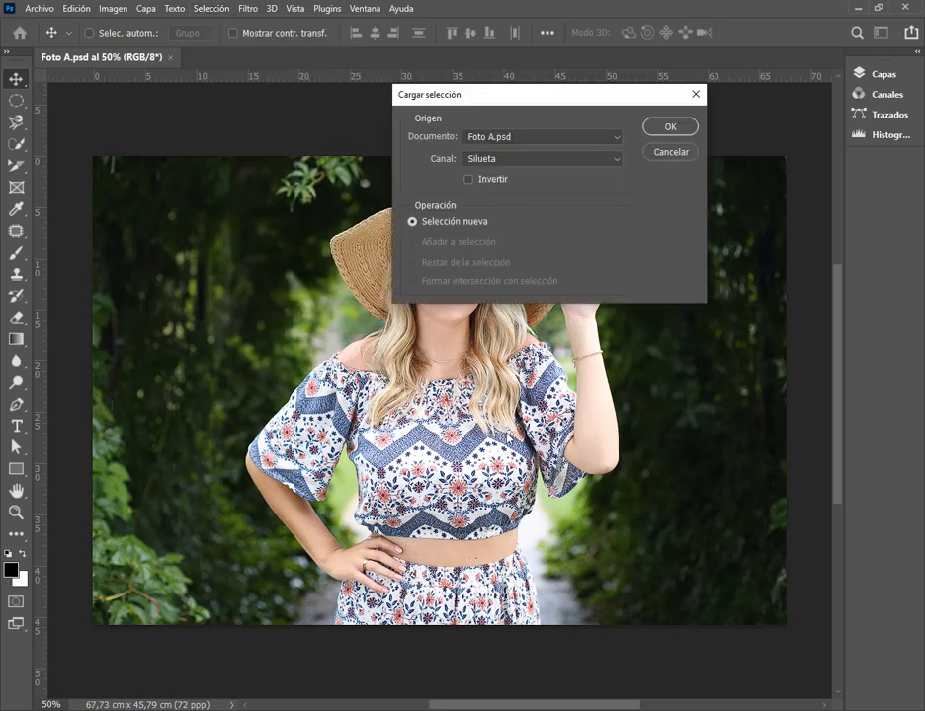
left_click(486, 160)
left_click(602, 159)
left_click(670, 128)
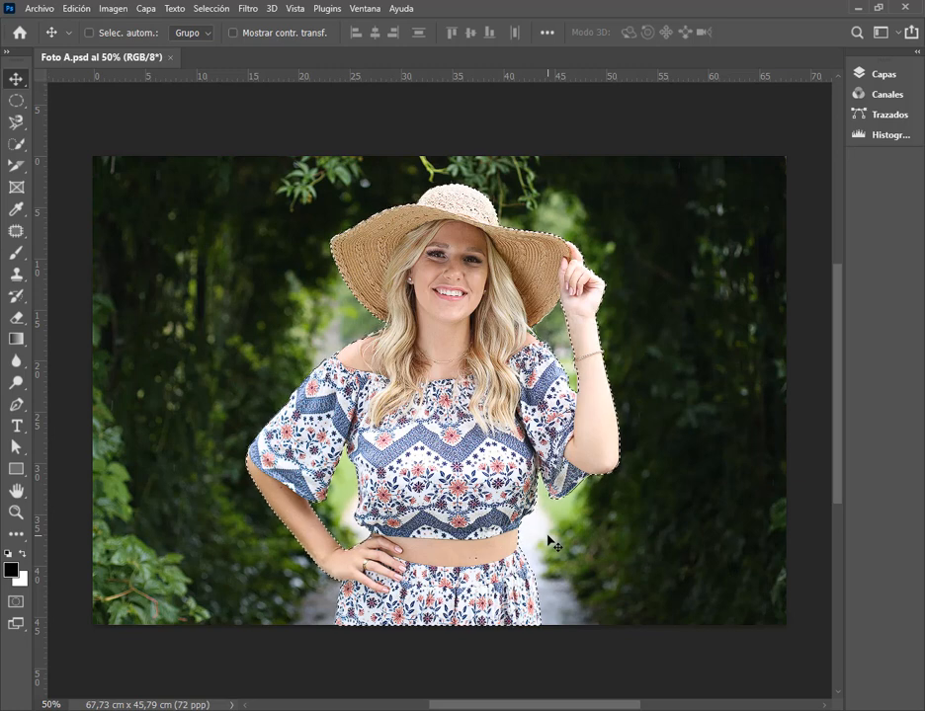
left_click(77, 8)
left_click(94, 110)
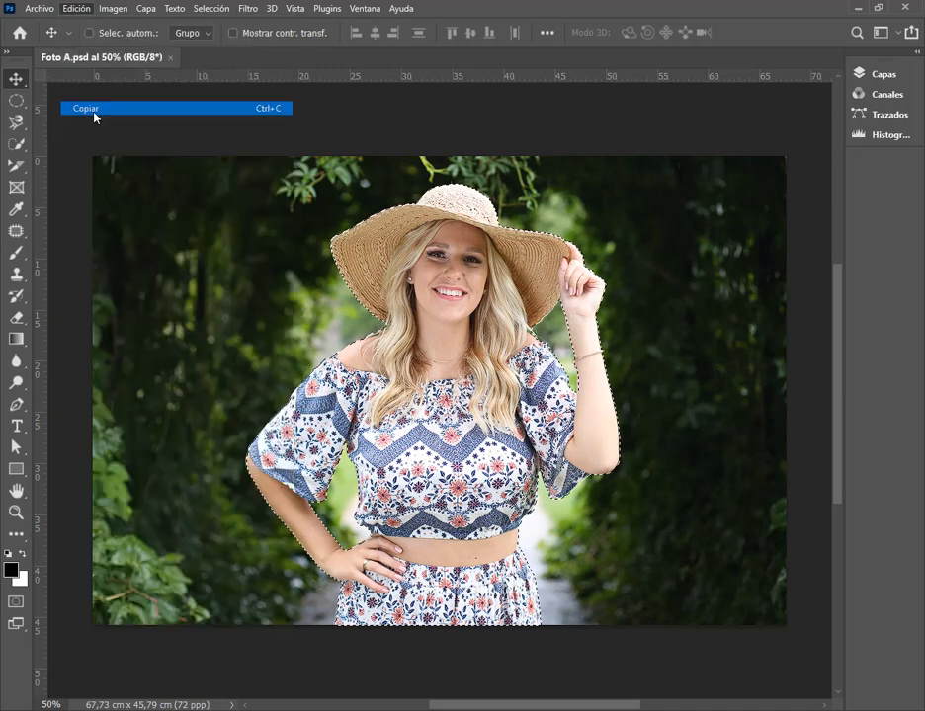
Open Fondo Foto A.jpg from the Photoshop folder without colour management.
left_click(39, 8)
left_click(44, 35)
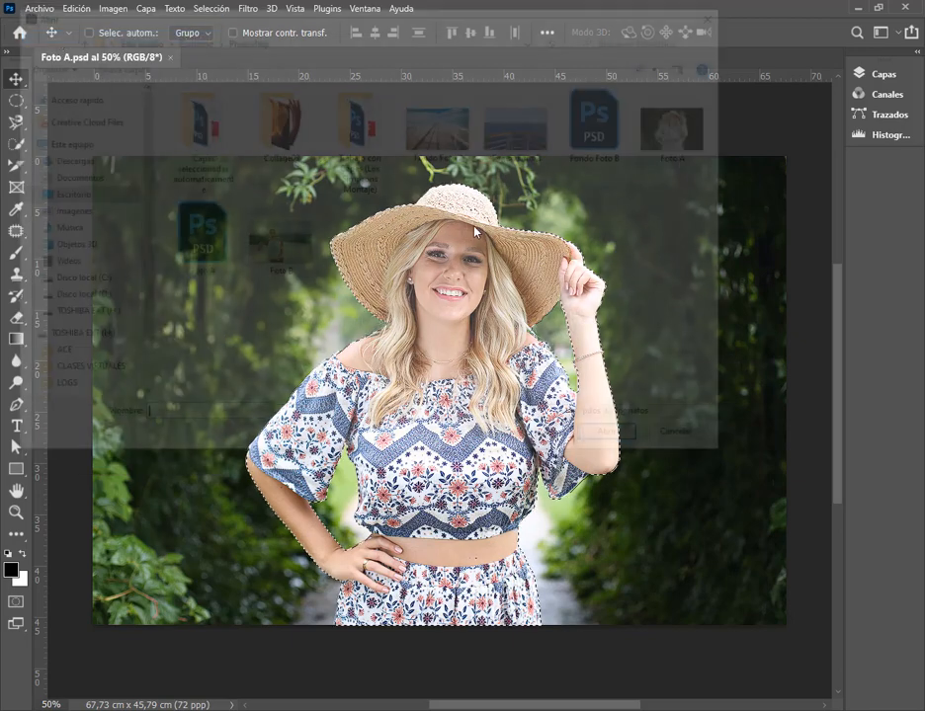
double_click(457, 135)
left_click(523, 317)
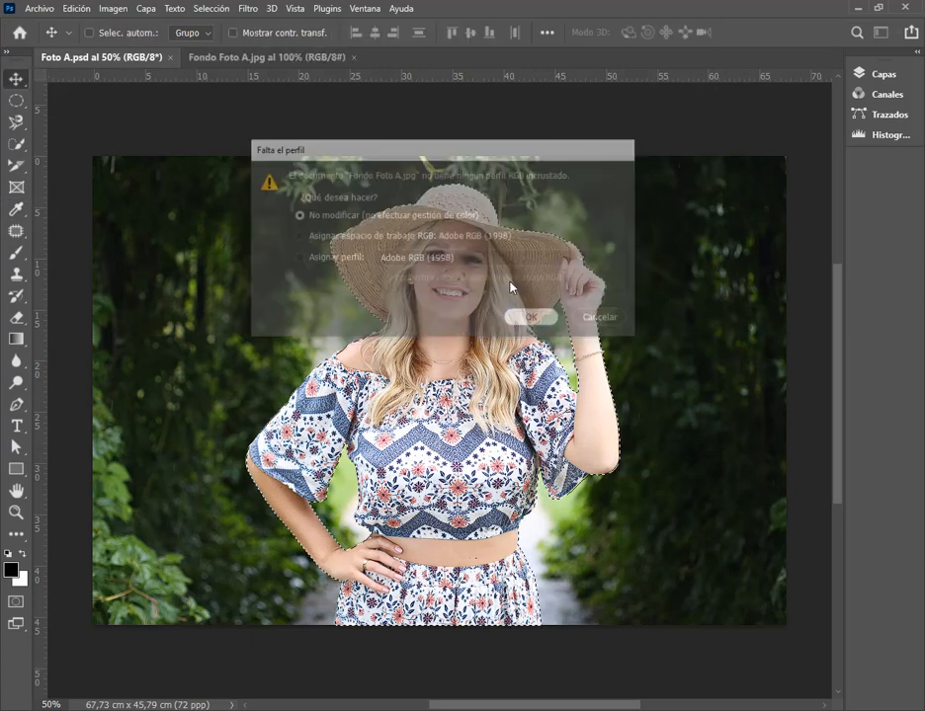
Try the copied woman pasted over the pier background, and close Fondo Foto A.jpg without saving.
left_click(79, 12)
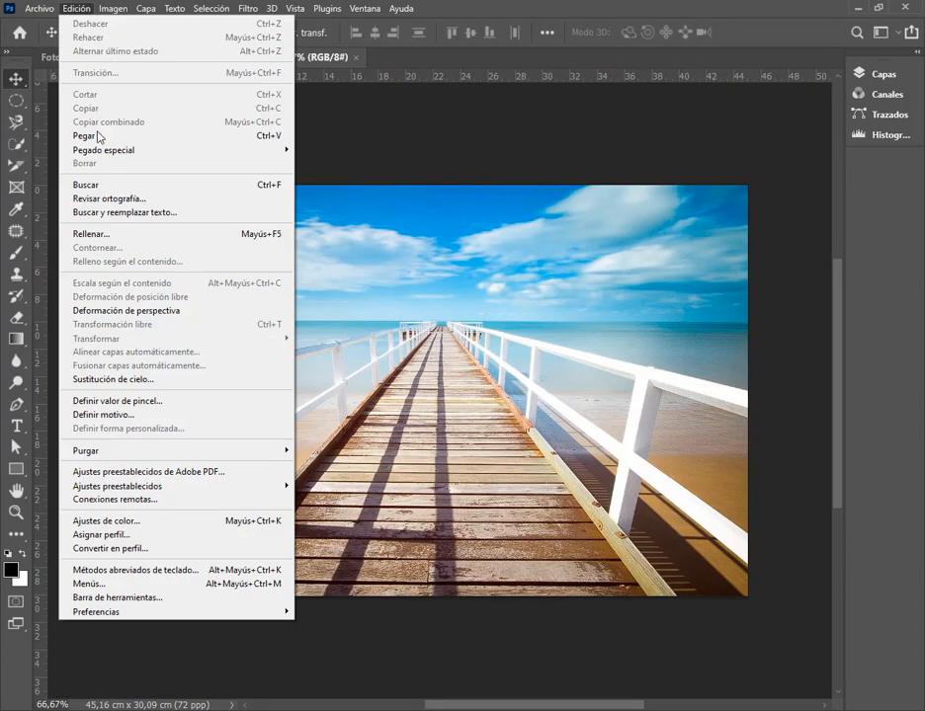
left_click(98, 136)
left_click_drag(501, 416, 483, 375)
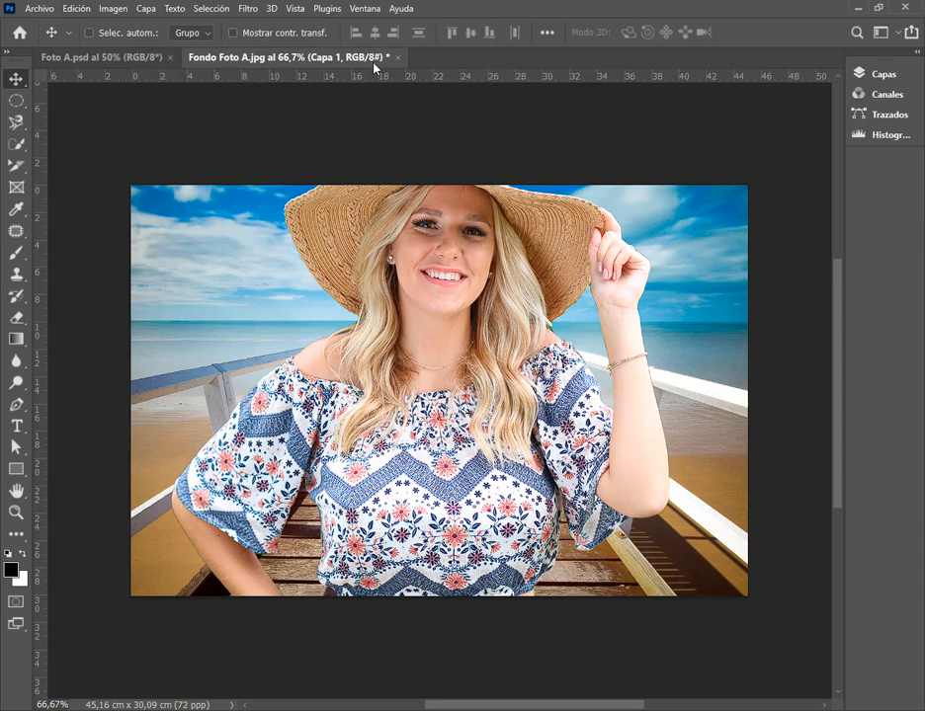
left_click(397, 58)
left_click(499, 269)
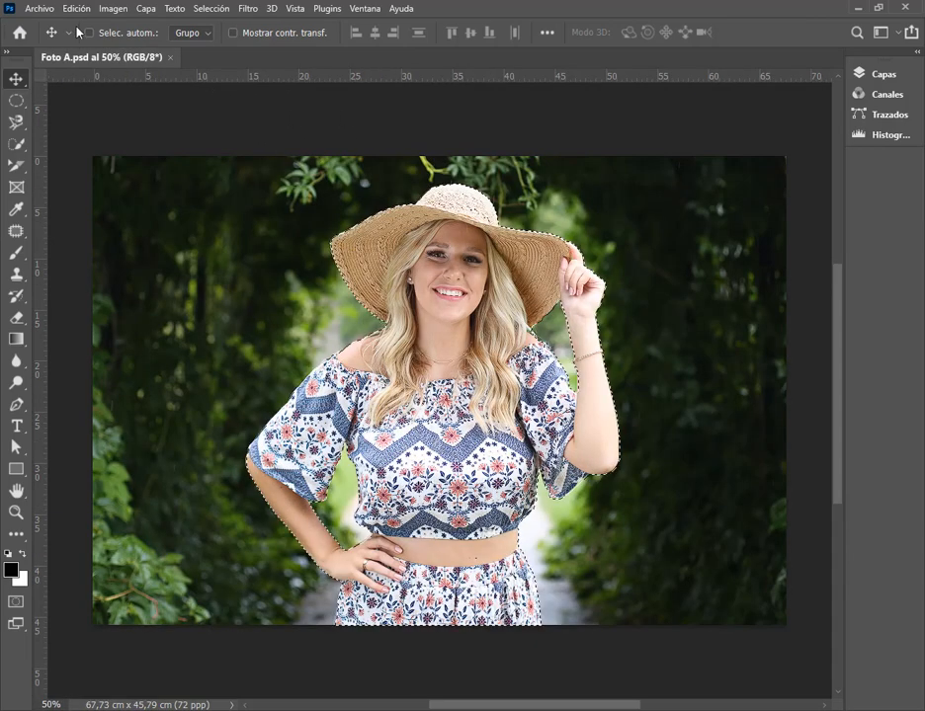
Open Fondo Foto B.jpg from the Photoshop folder, leaving it without colour management.
left_click(40, 7)
left_click(61, 37)
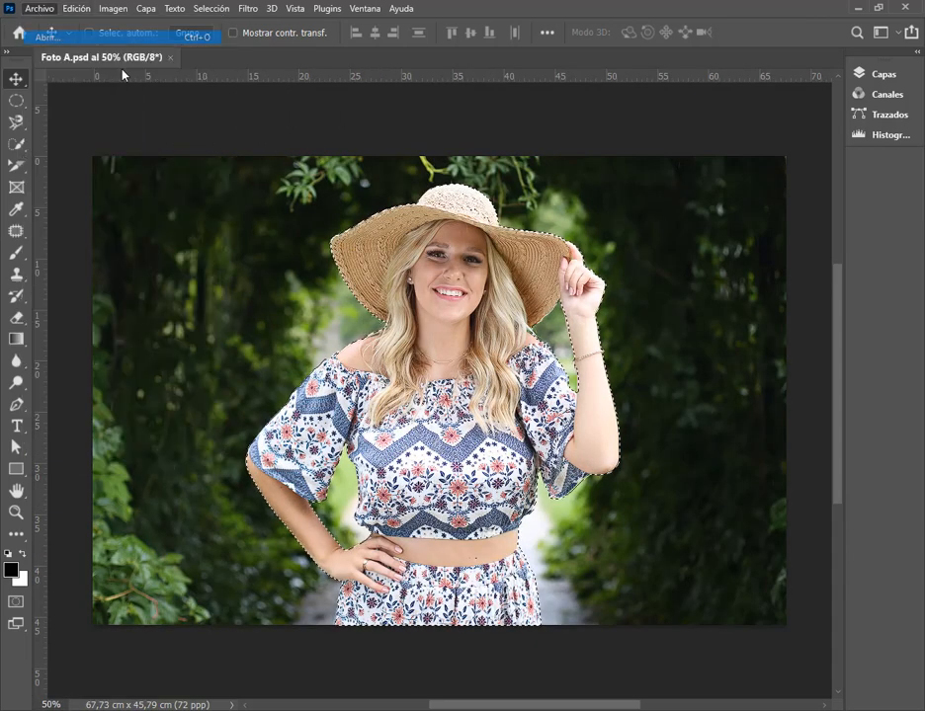
double_click(537, 138)
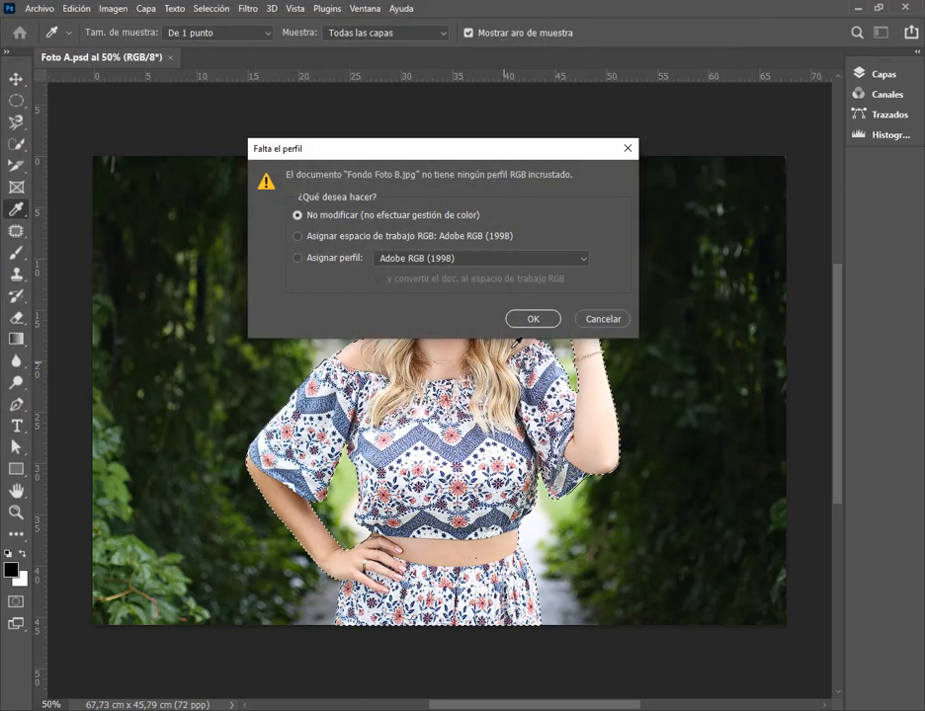
left_click(532, 319)
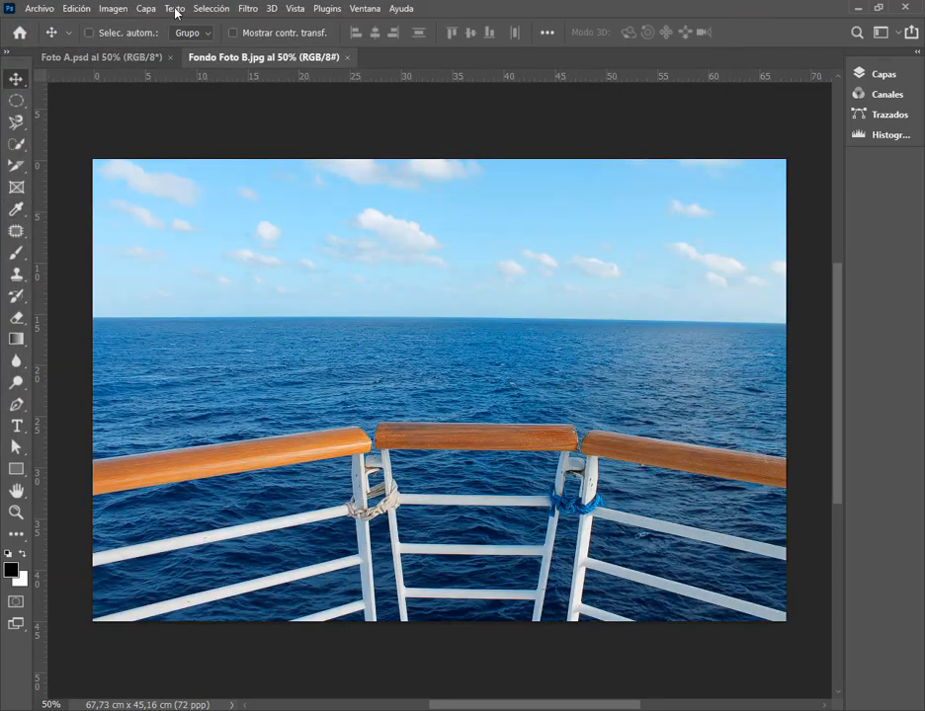
Paste the copied woman into Fondo Foto B.jpg and place her centred before the ship's railing, skirt reaching the image's lower edge.
left_click(76, 8)
left_click(121, 133)
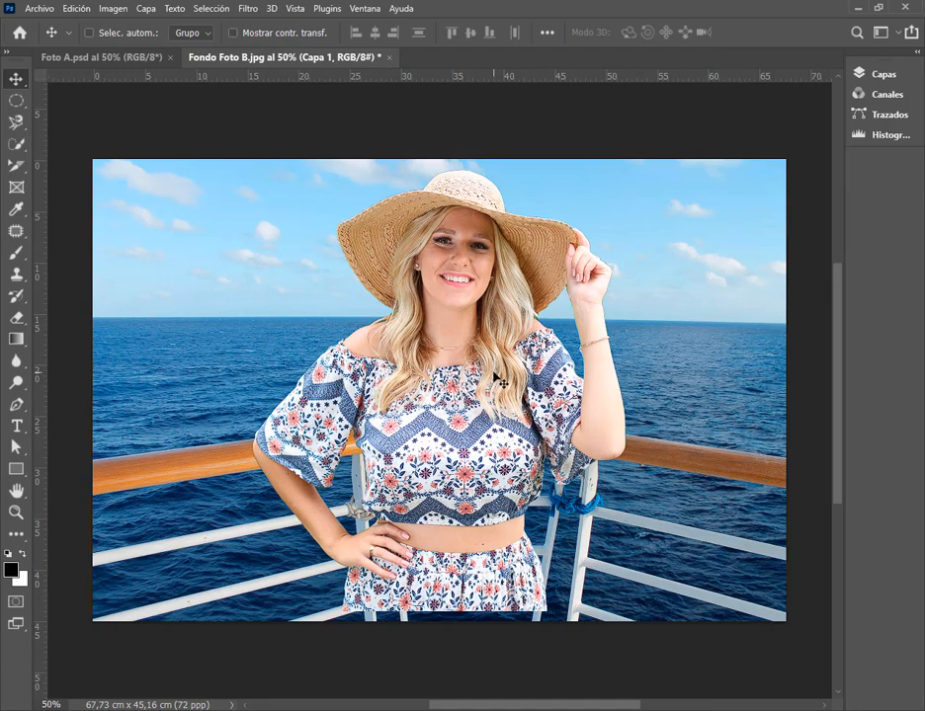
mouse_move(504, 386)
left_mouse_down()
mouse_move(482, 324)
mouse_move(491, 390)
mouse_move(515, 396)
left_mouse_up()
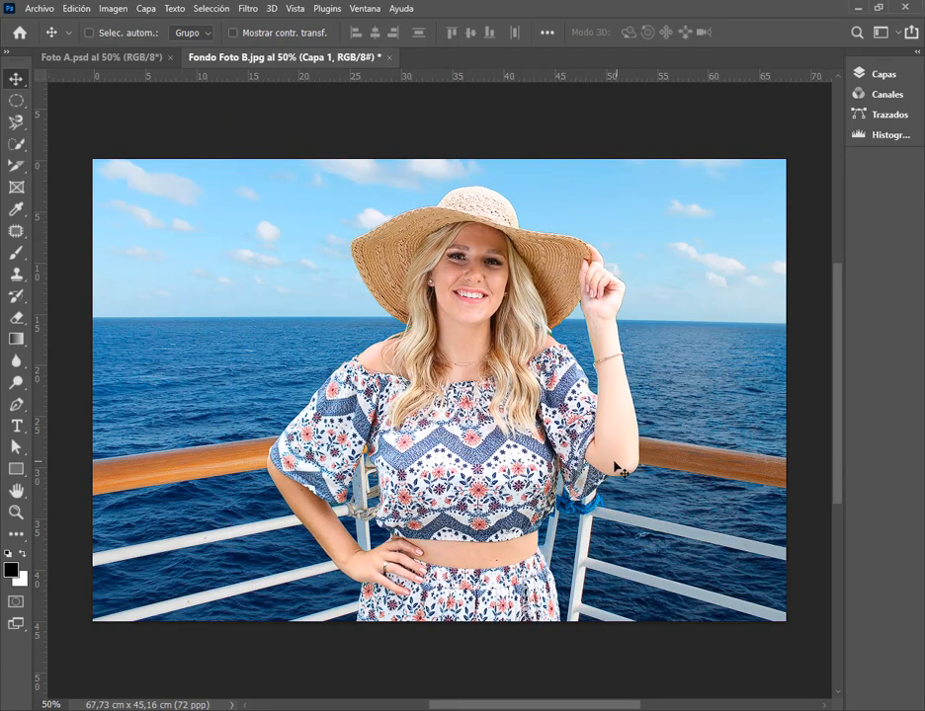
left_click_drag(547, 432, 527, 427)
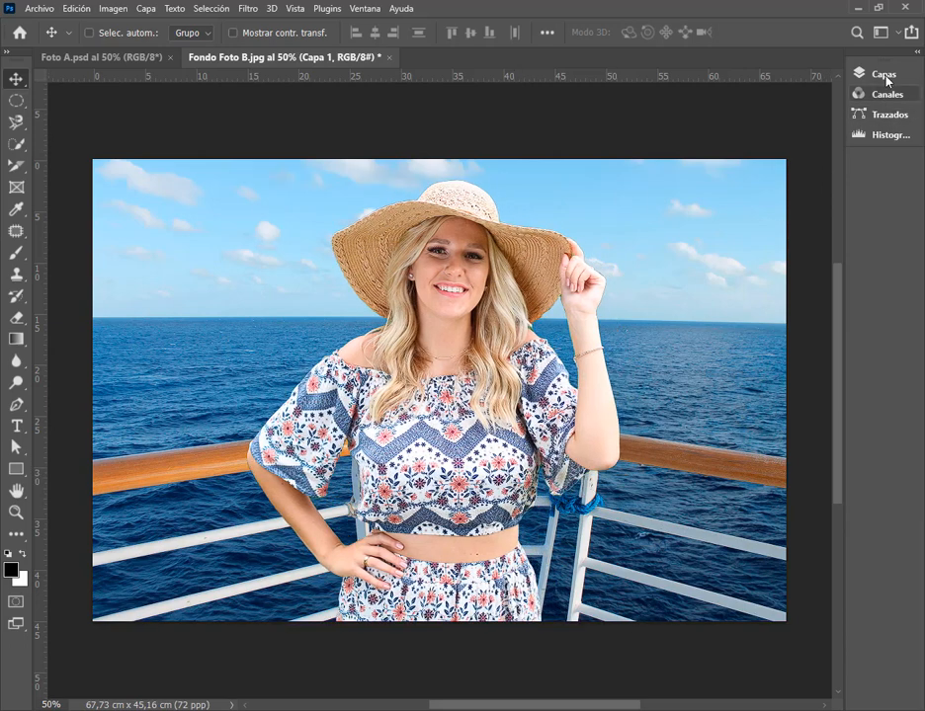
Show the full layer list and try small and medium layer thumbnails before setting them to large.
left_click(917, 54)
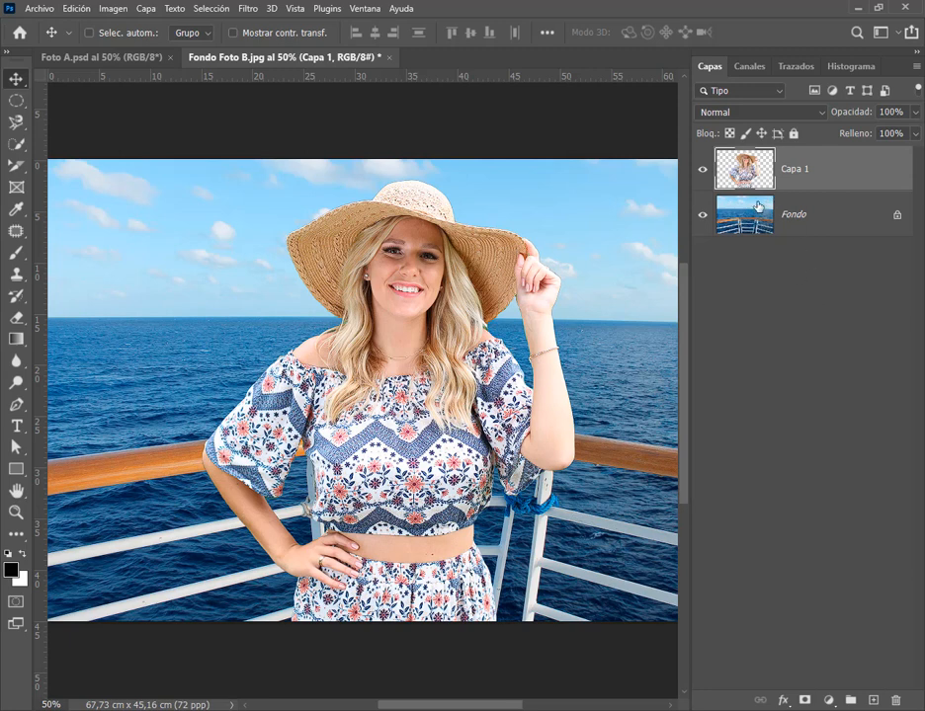
key("ctrl+shift+d")
mouse_move(710, 141)
left_mouse_down()
mouse_move(774, 198)
mouse_move(845, 242)
left_mouse_up()
right_click(779, 309)
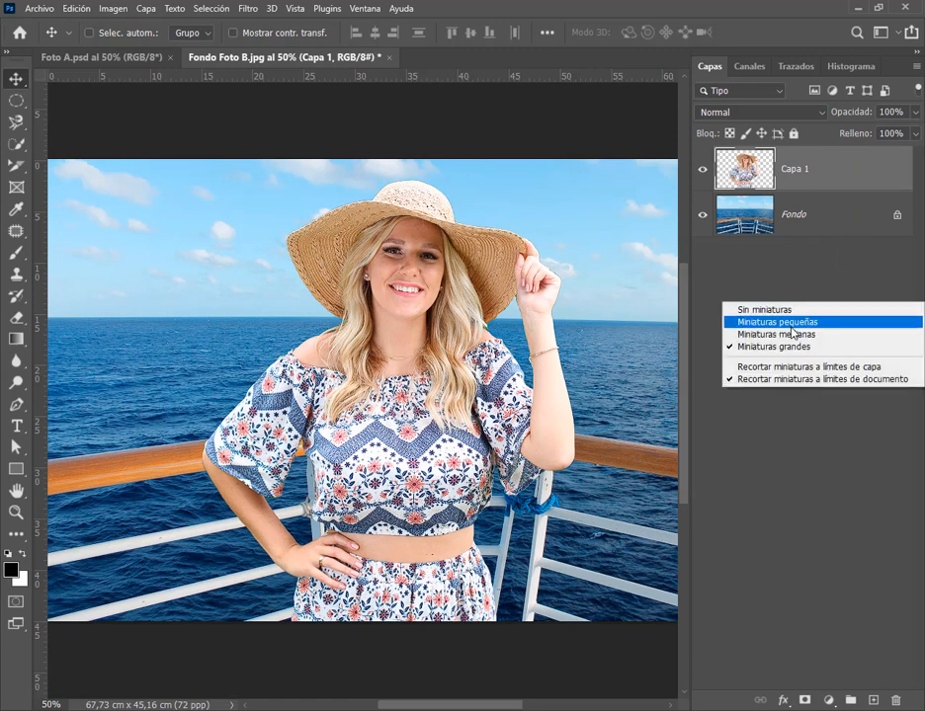
left_click(752, 328)
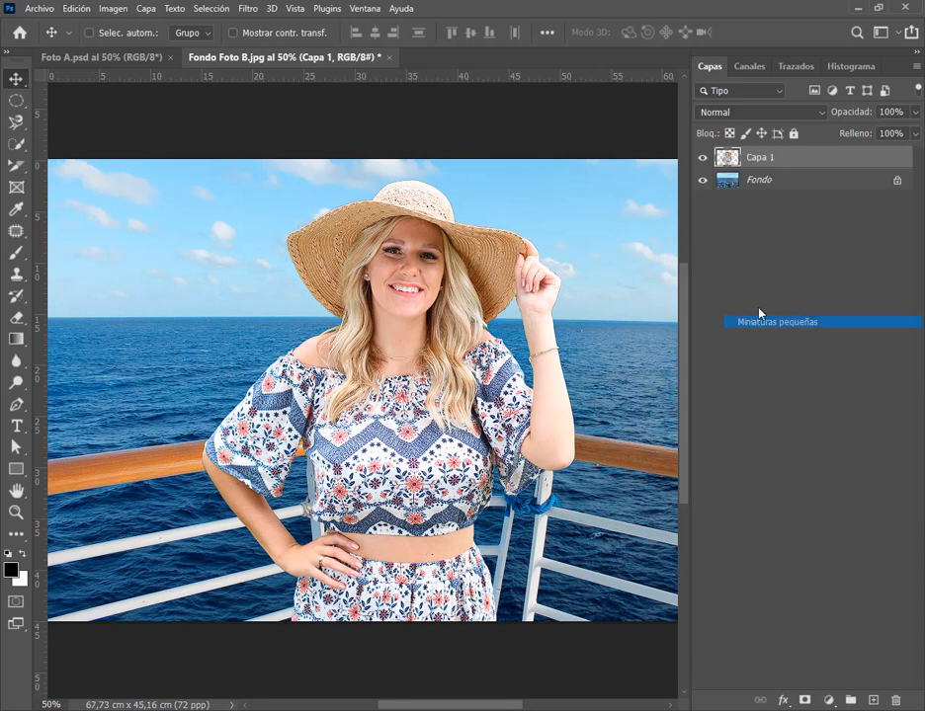
right_click(767, 256)
left_click(780, 287)
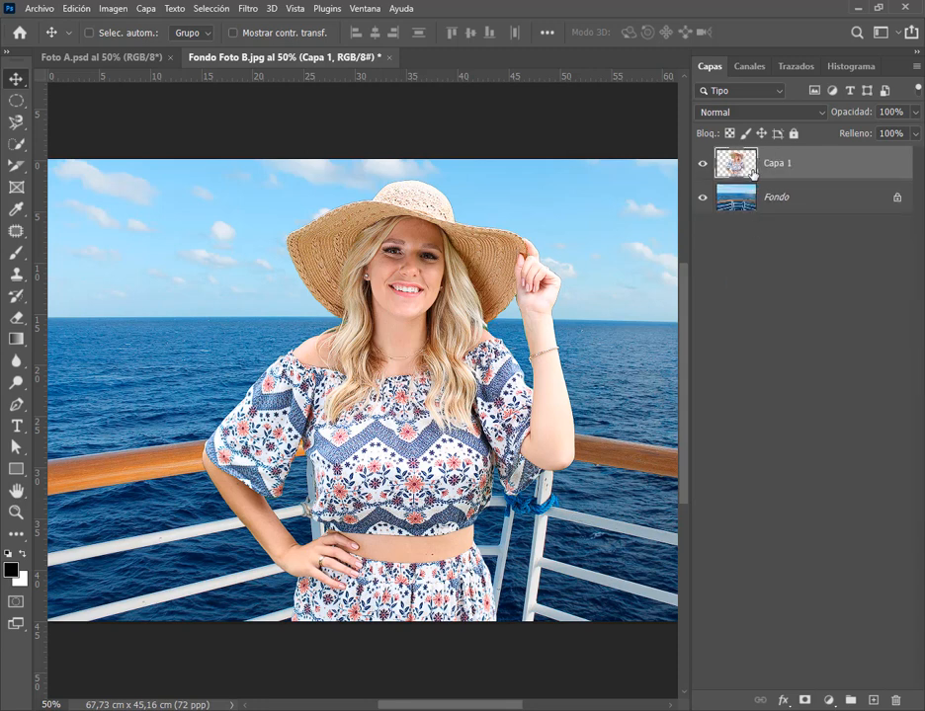
right_click(806, 323)
left_click(819, 373)
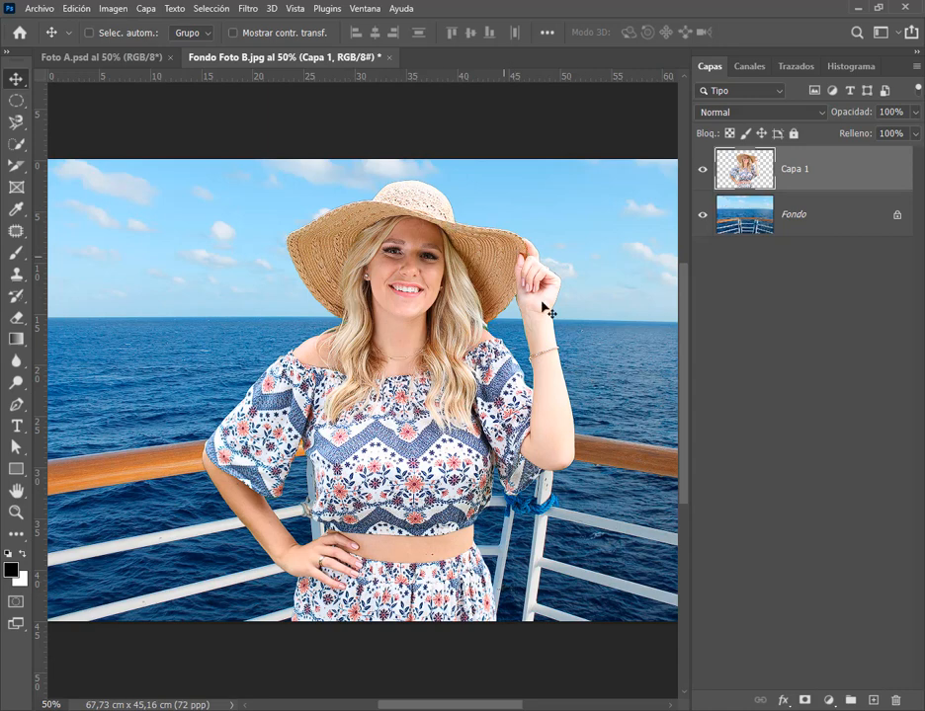
Erase the green fringe between the hat brim and the raised wrist on Capa 1 with a 3 px eraser.
scroll(538, 207, "up", 8)
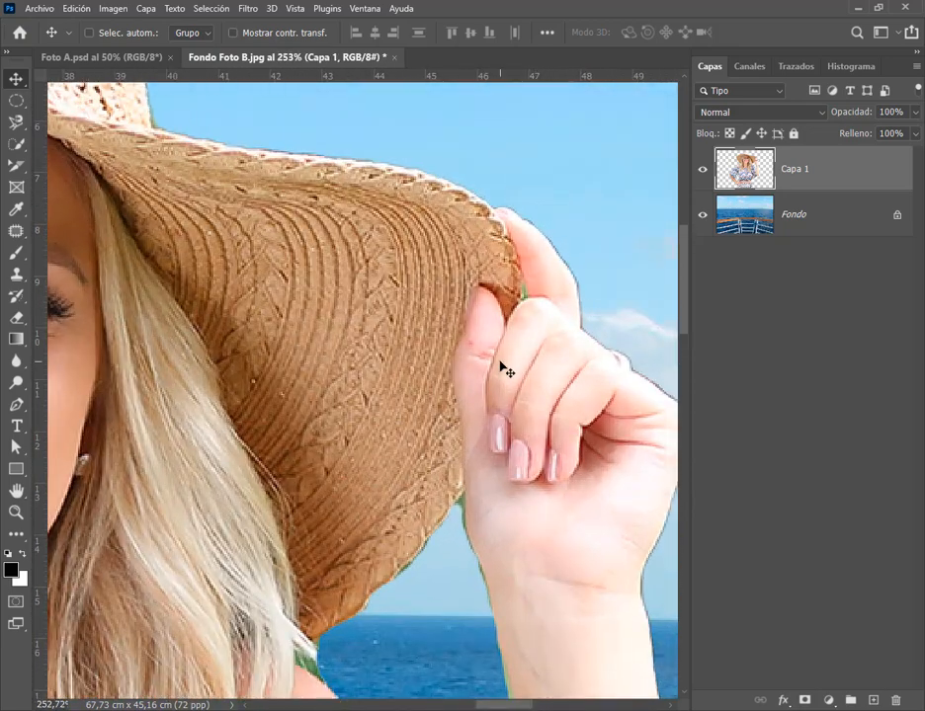
scroll(510, 380, "down", 4)
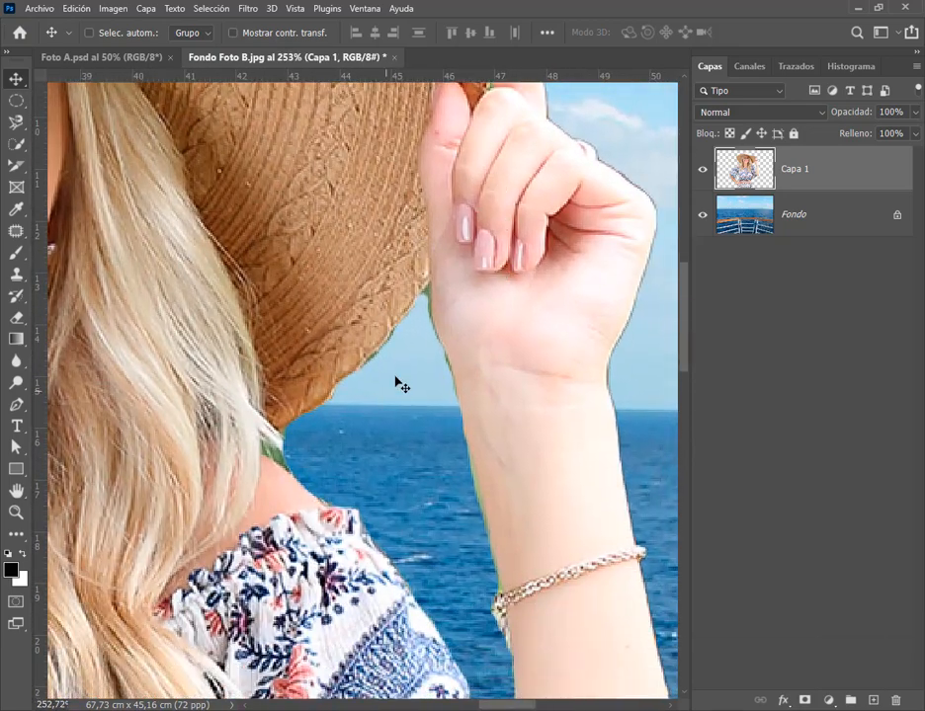
scroll(440, 306, "up", 2)
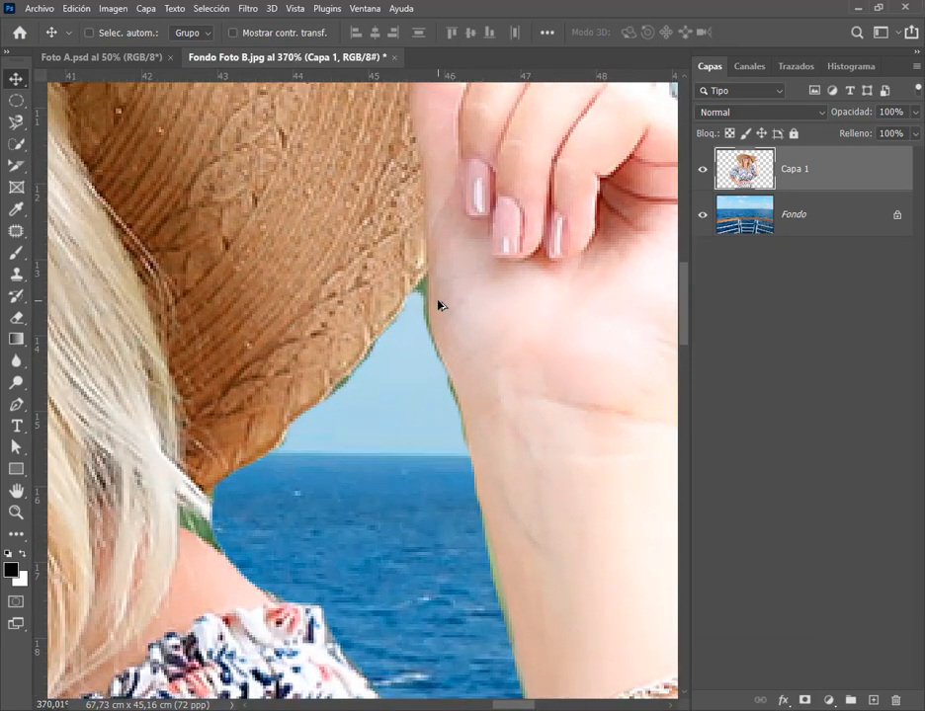
left_click(13, 321)
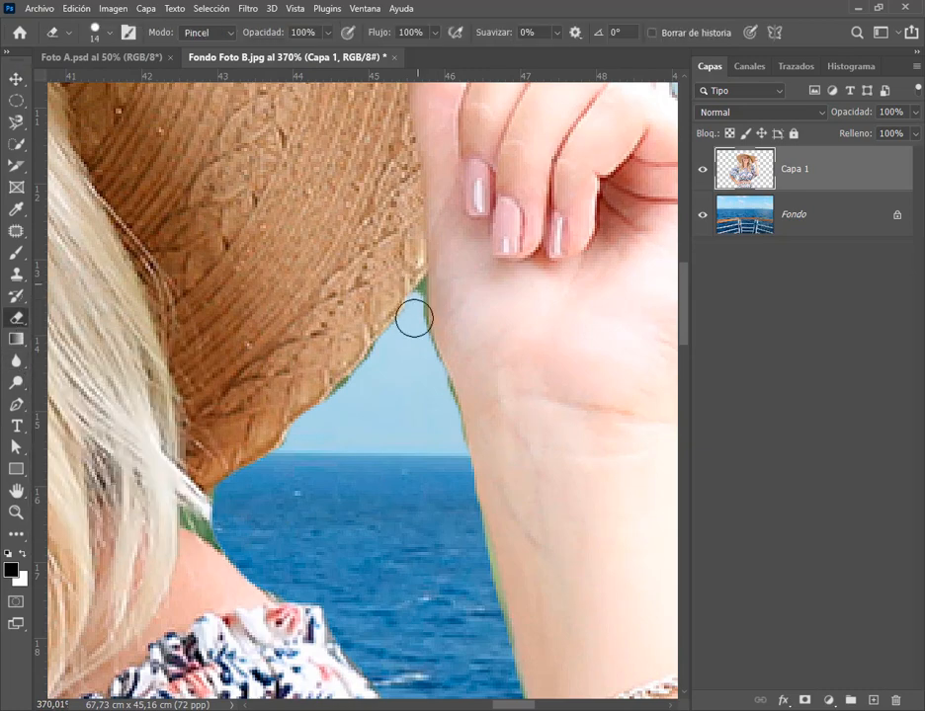
right_click(409, 381, "alt")
right_click(408, 381)
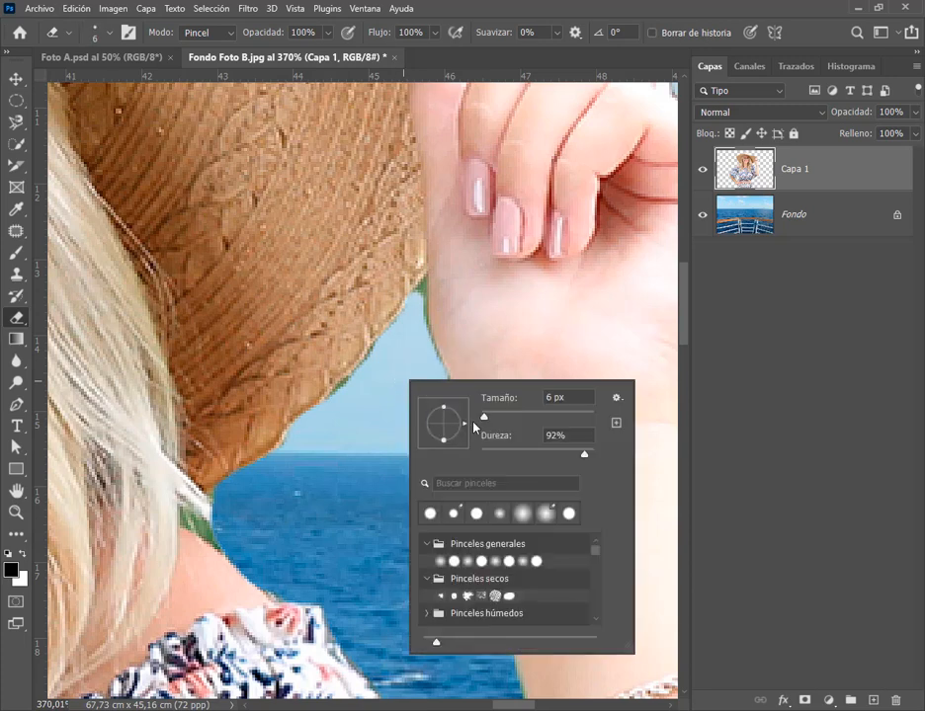
left_click_drag(483, 415, 478, 416)
key("Return")
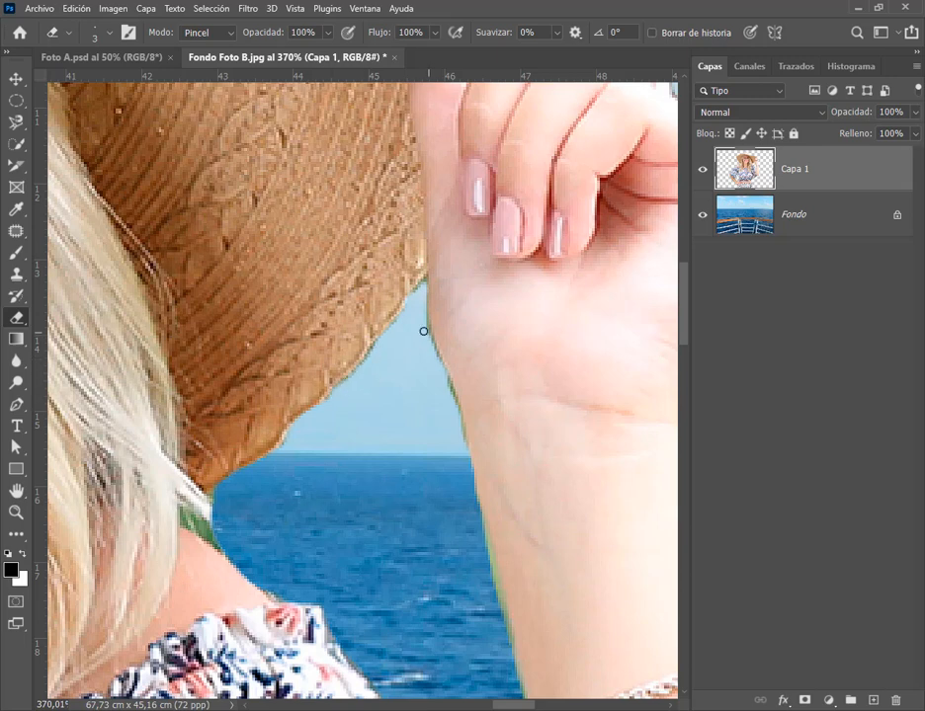
Set the eraser size to 19 px and trim the woman's bare waist inward on the side nearest the rope on Capa 1.
left_click_drag(394, 406, 417, 411)
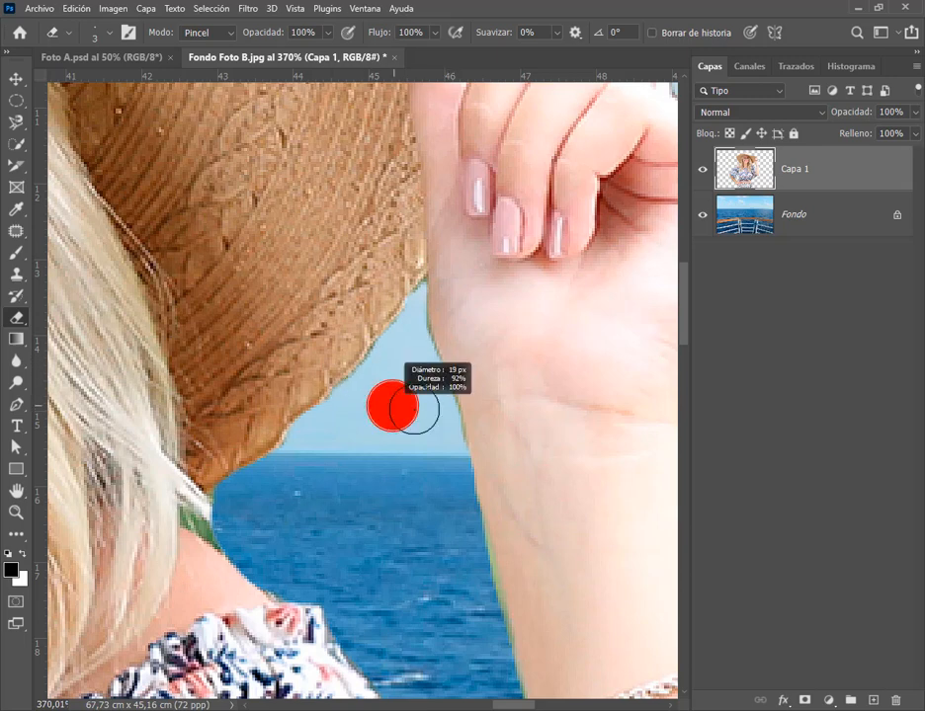
right_click(412, 396)
left_click(503, 435)
left_click(407, 398)
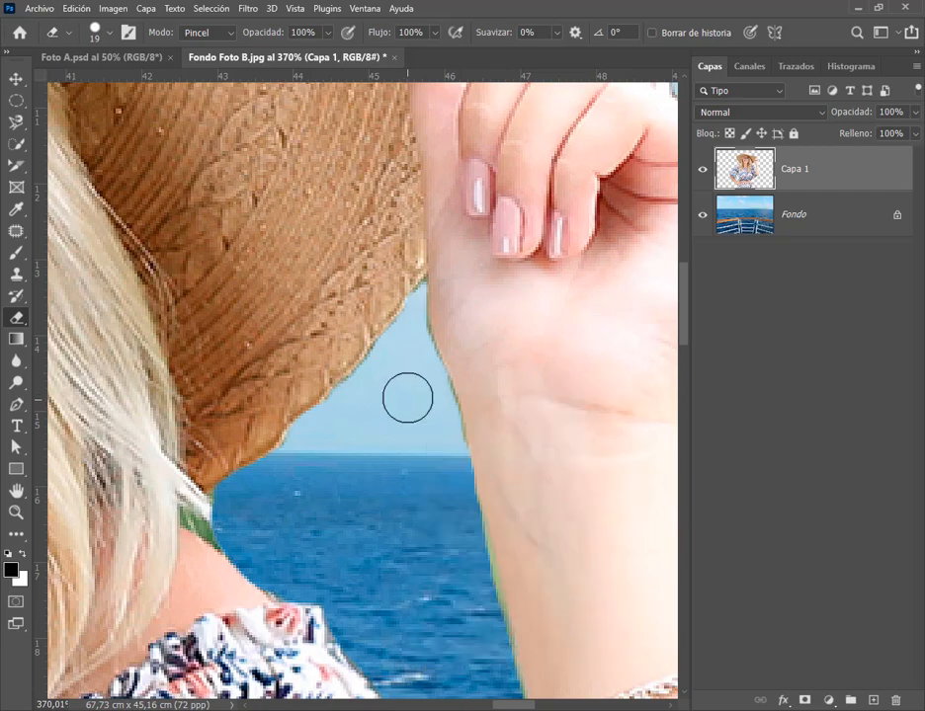
scroll(413, 412, "down", 6)
left_click_drag(442, 576, 521, 103)
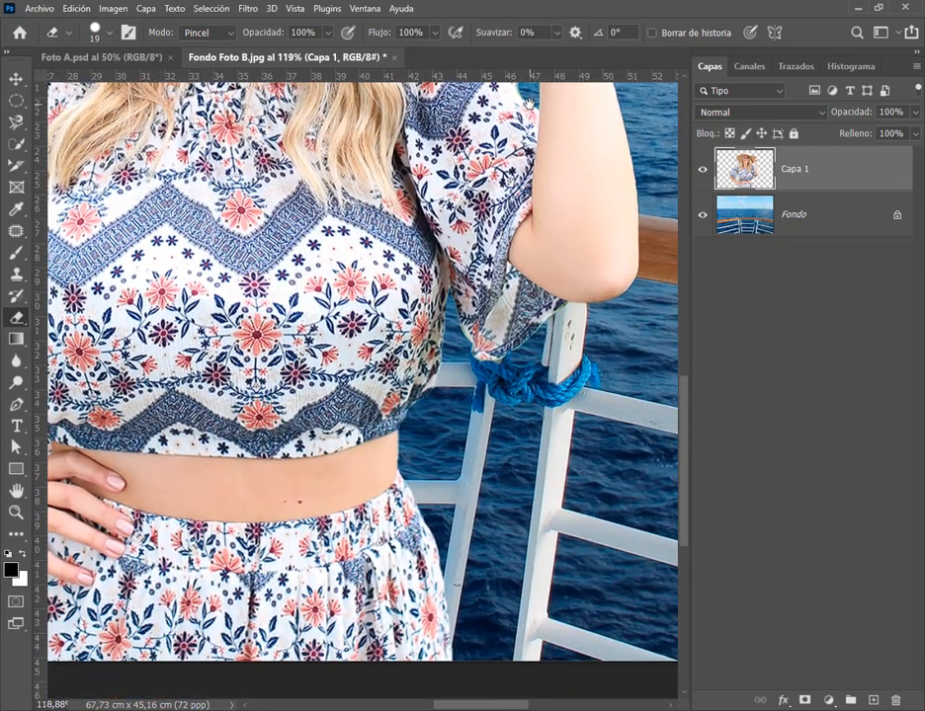
scroll(427, 477, "up", 1)
scroll(427, 477, "up", 9)
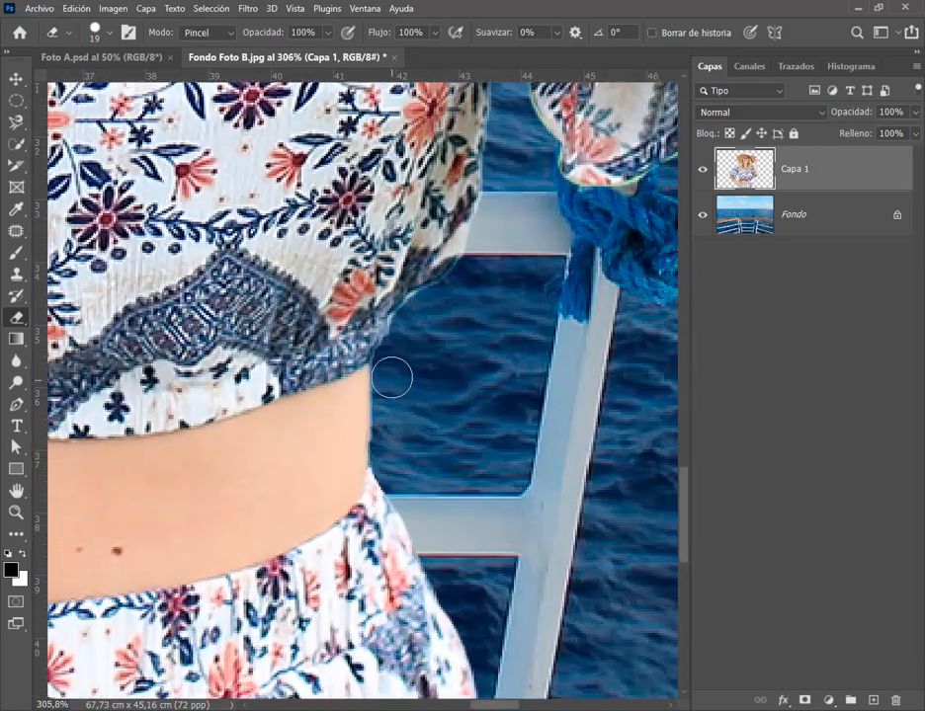
mouse_move(394, 375)
left_mouse_down()
mouse_move(357, 441)
mouse_move(375, 429)
mouse_move(375, 476)
mouse_move(397, 509)
mouse_move(392, 398)
mouse_move(376, 400)
mouse_move(372, 375)
mouse_move(383, 353)
mouse_move(362, 461)
left_mouse_up()
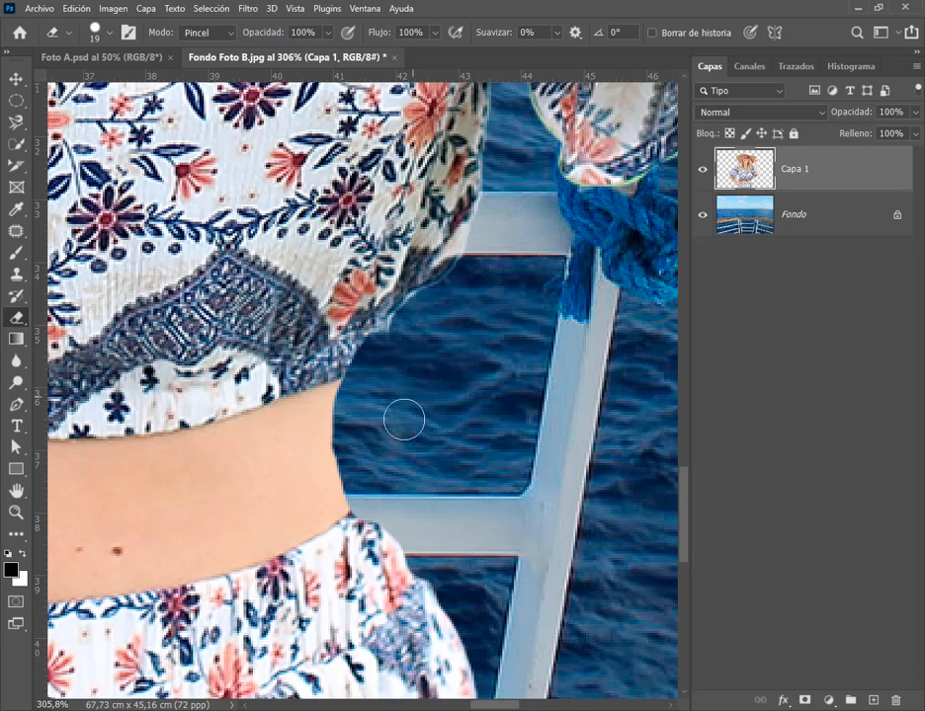
scroll(483, 559, "down", 3)
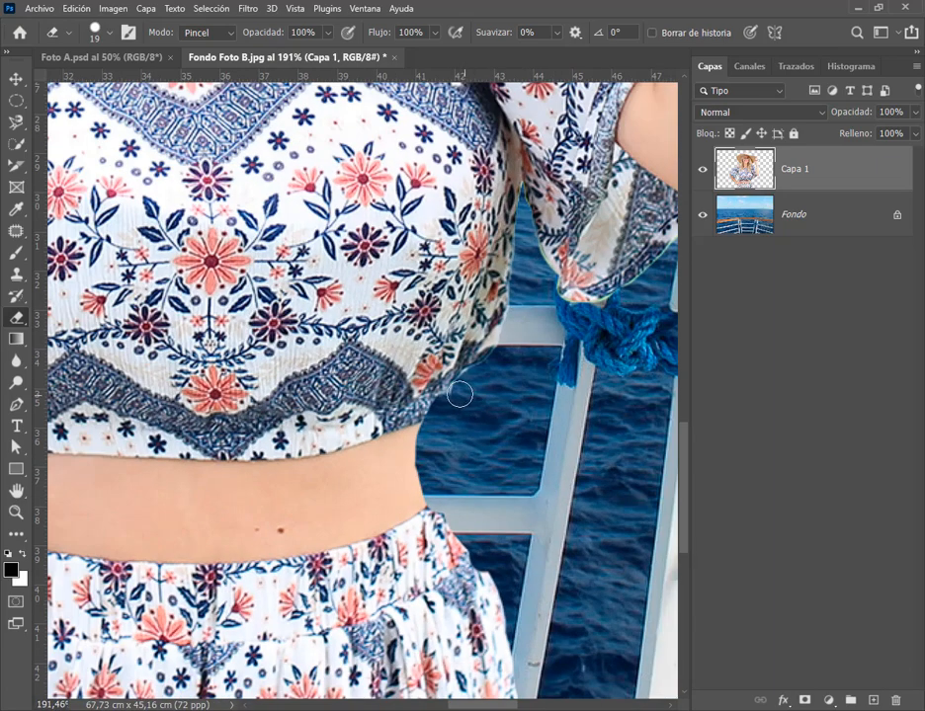
scroll(489, 459, "down", 5)
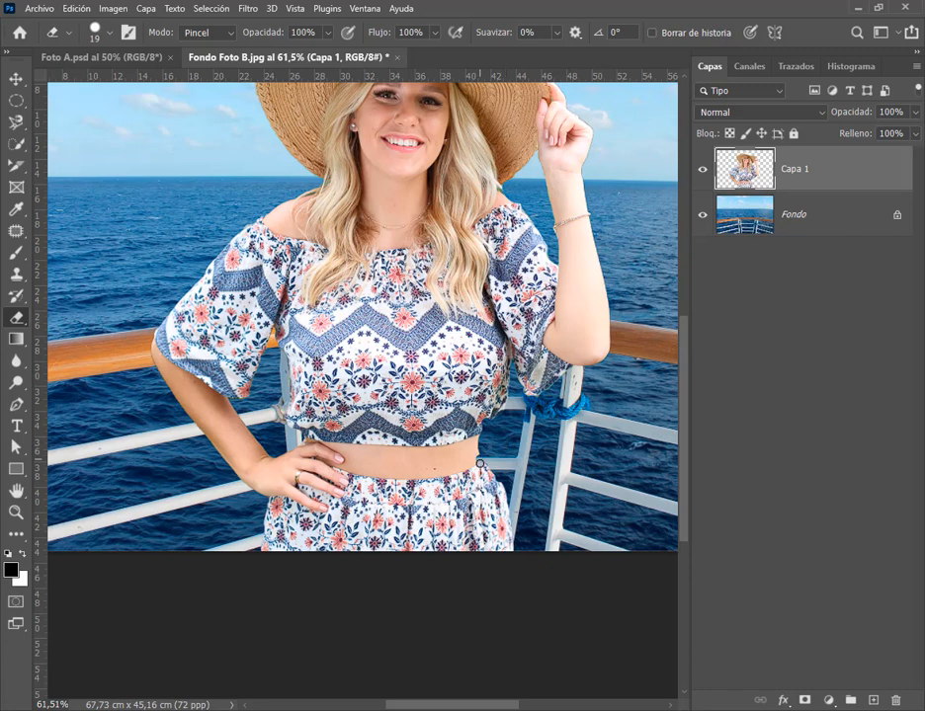
Save the composite as the layered PSD file Fondo Foto B, replacing the existing file and keeping maximum compatibility.
left_click(35, 16)
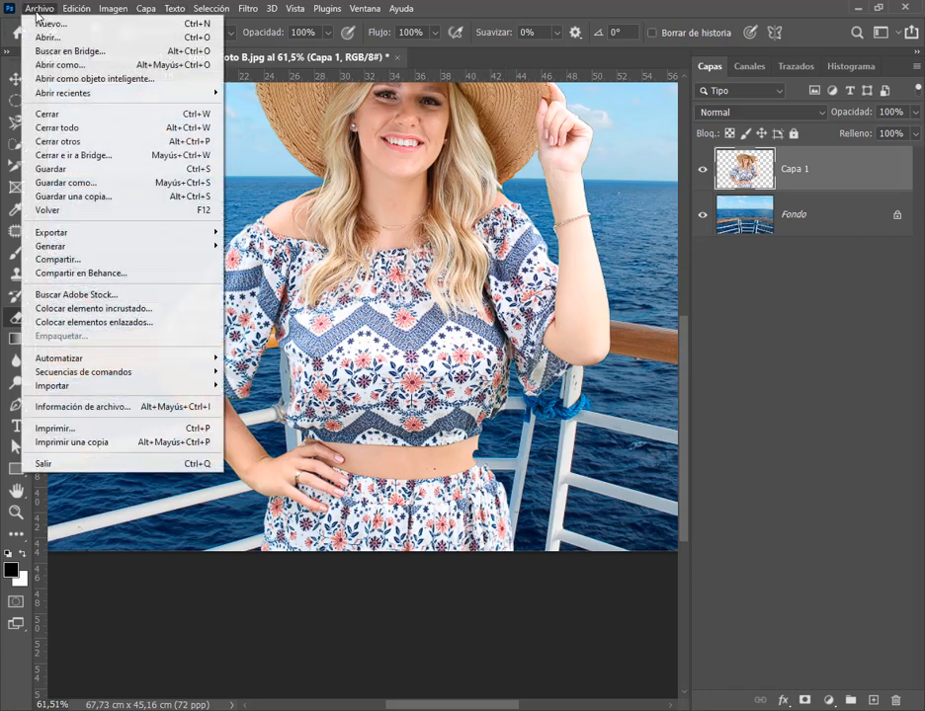
left_click(69, 169)
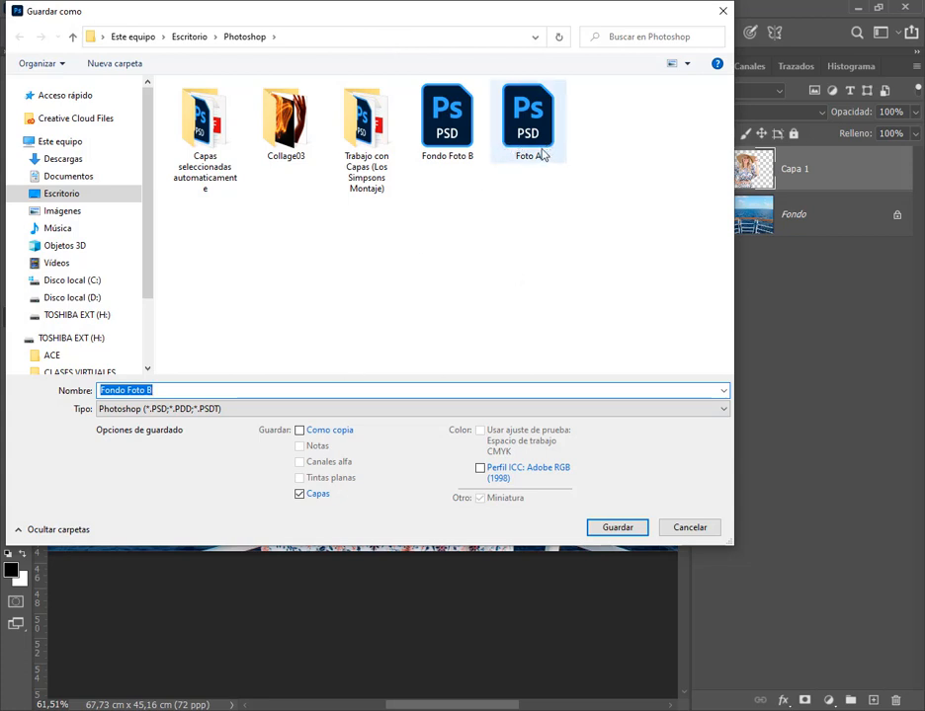
left_click(447, 120)
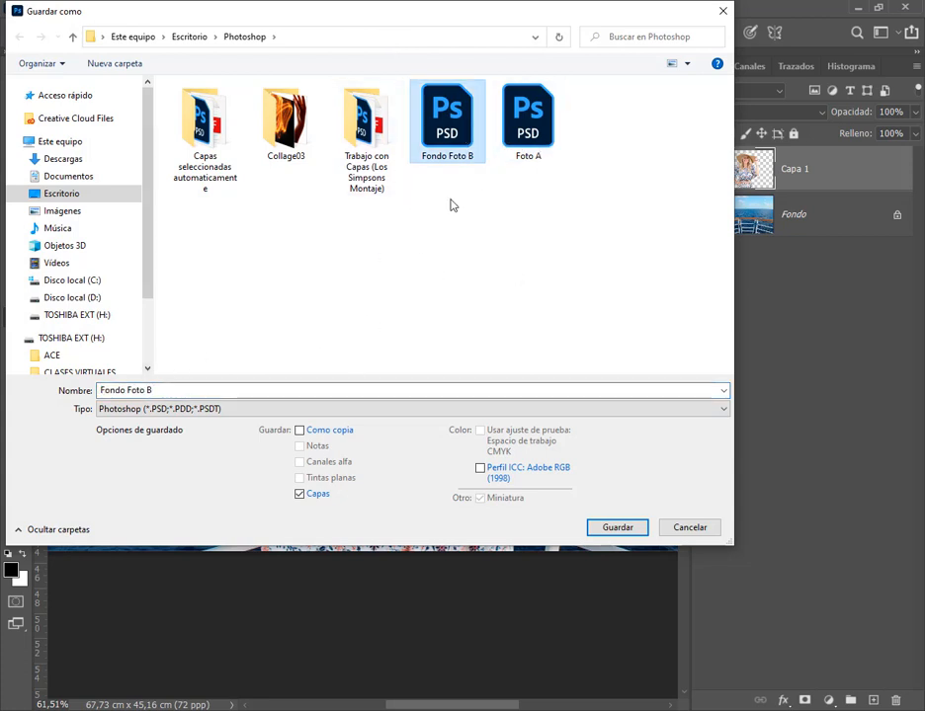
left_click(641, 527)
left_click(502, 364)
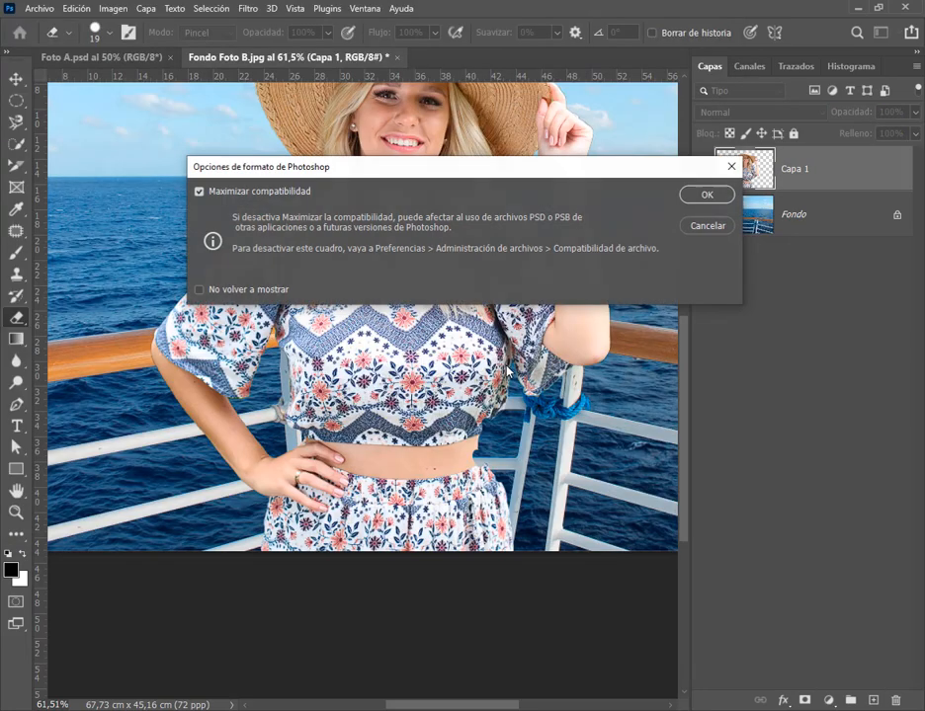
left_click(703, 194)
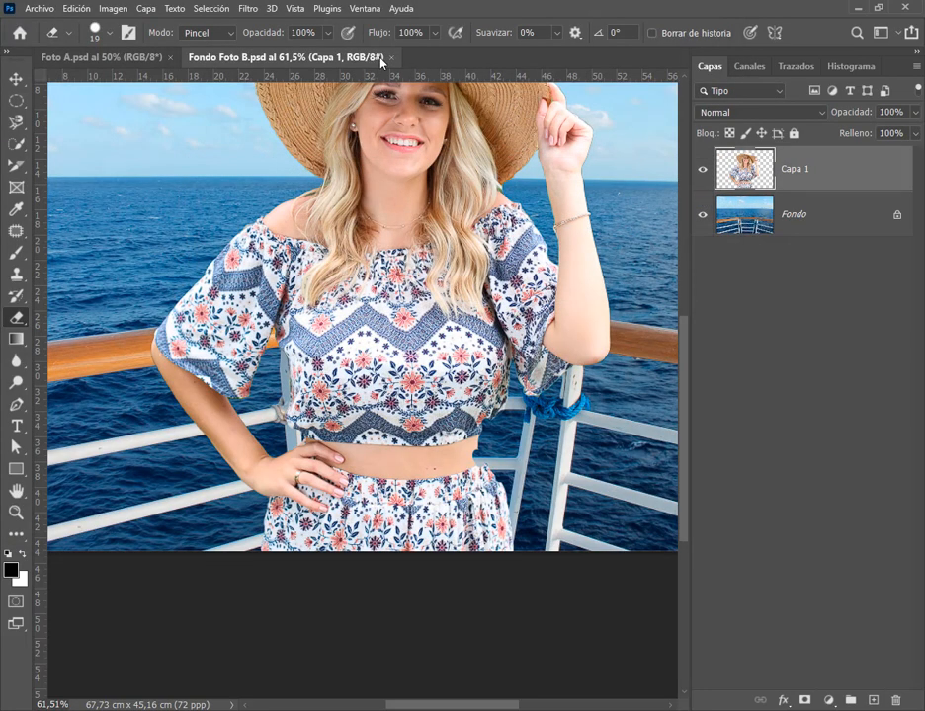
Close the saved Fondo Foto B.psd and reopen it without modifying its missing colour profile.
left_click(391, 57)
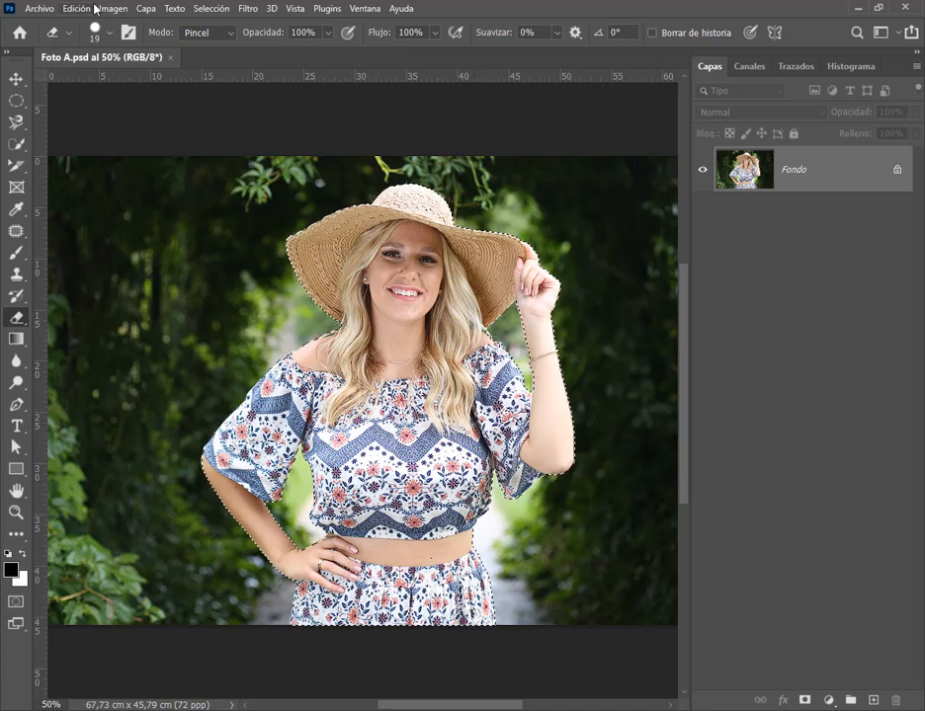
left_click(38, 8)
mouse_move(90, 95)
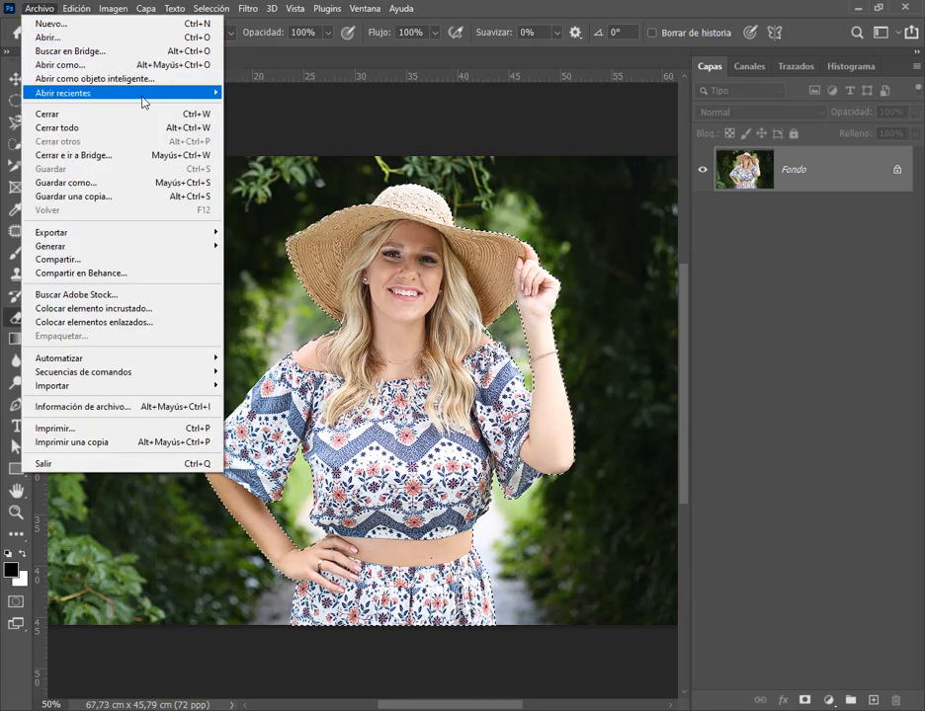
left_click(93, 38)
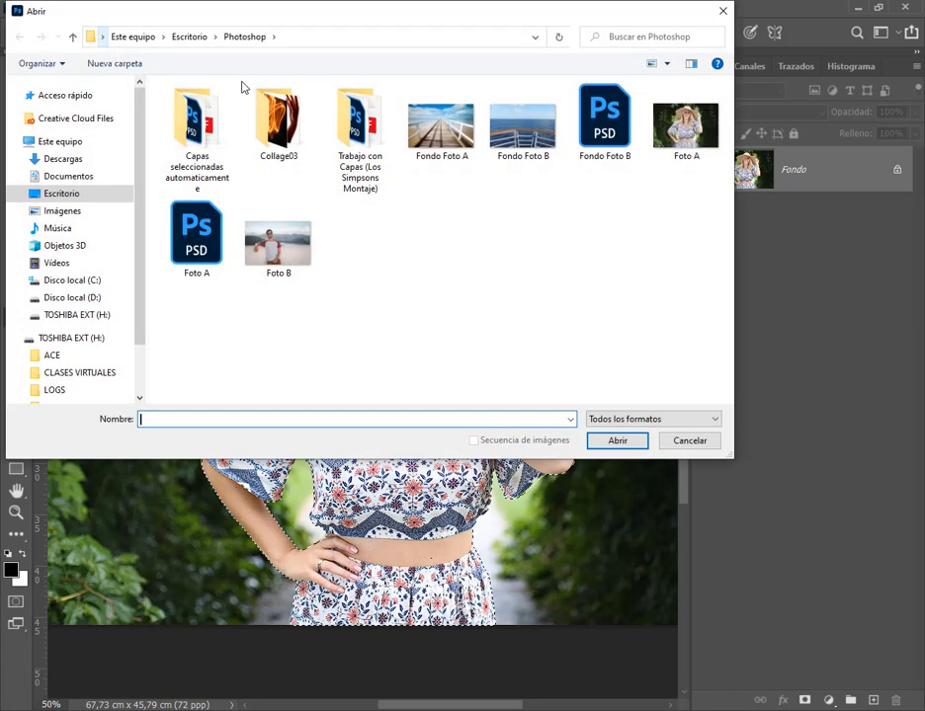
left_click(613, 124)
double_click(617, 122)
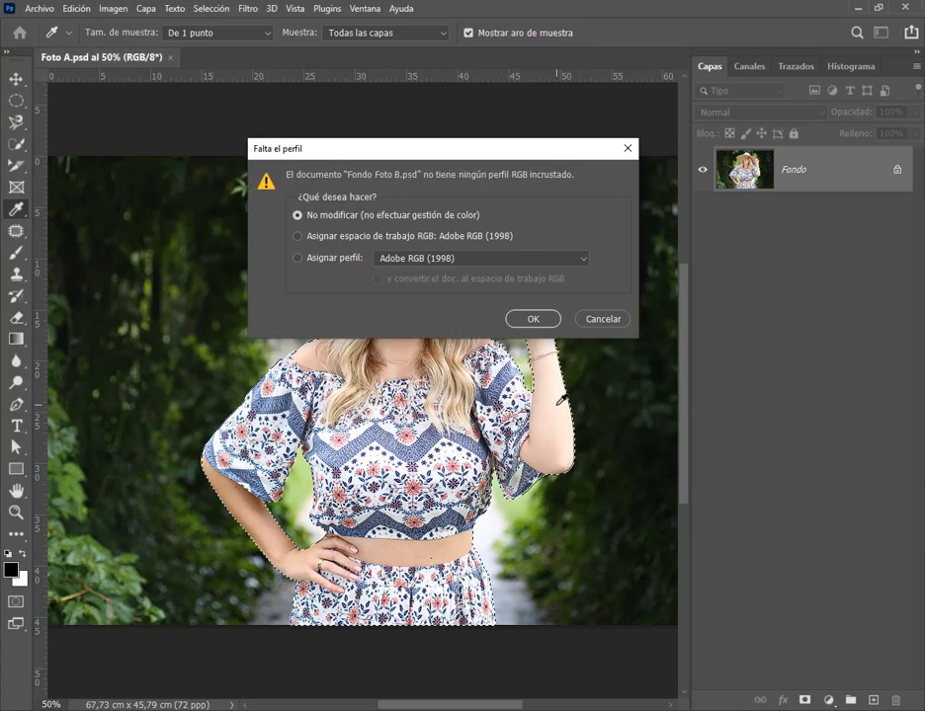
left_click(554, 315)
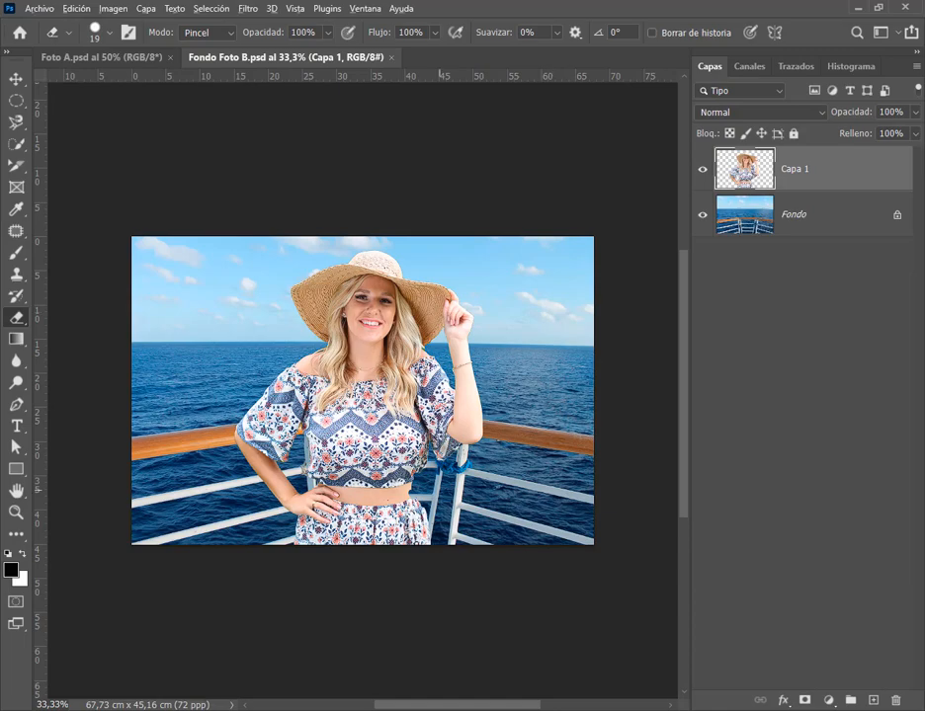
Examine the erased waist edge up close and nudge Capa 1 slightly down and to the right over the background.
scroll(306, 395, "up", 4)
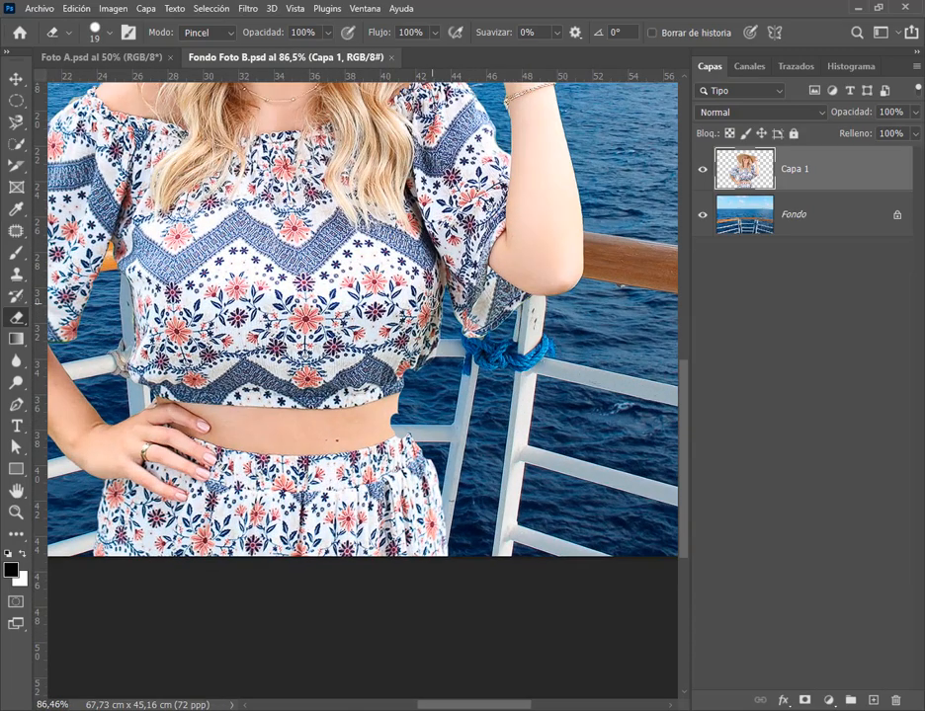
scroll(390, 449, "up", 5)
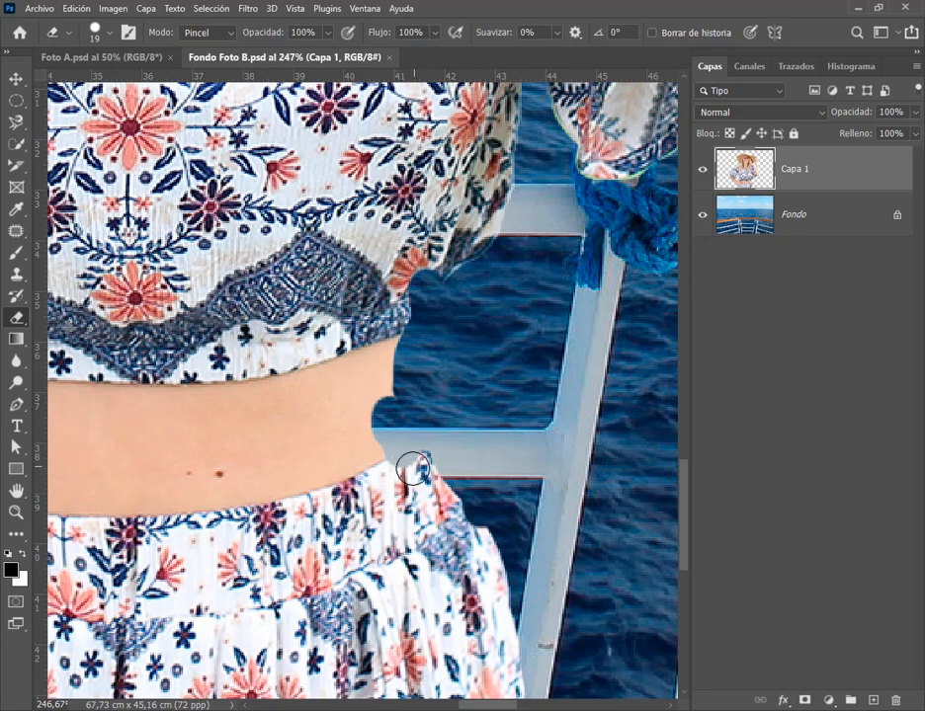
left_click(15, 77)
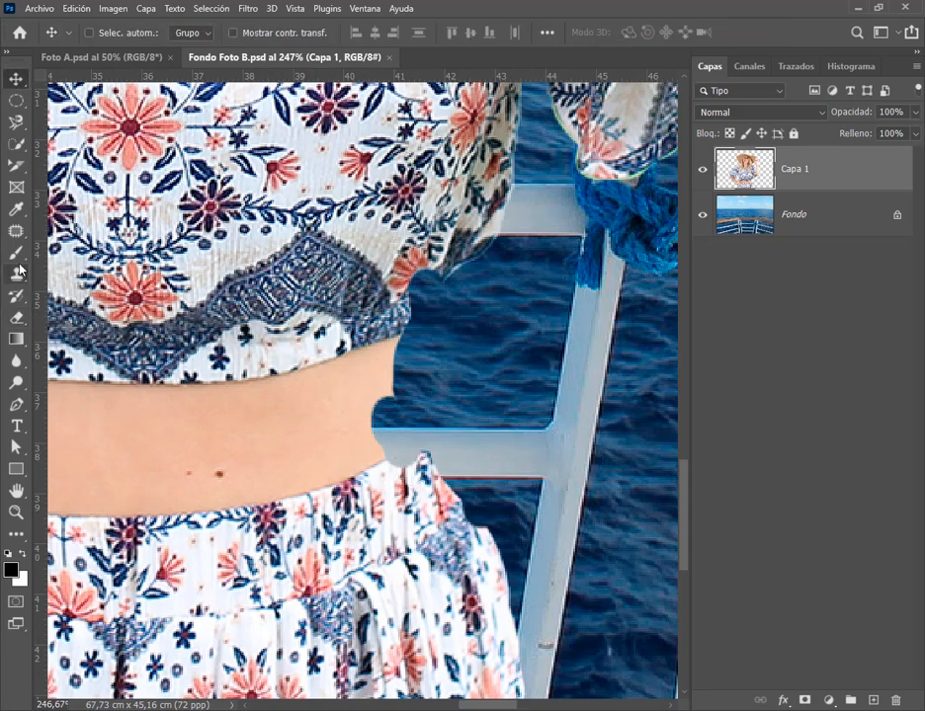
left_click_drag(293, 408, 312, 442)
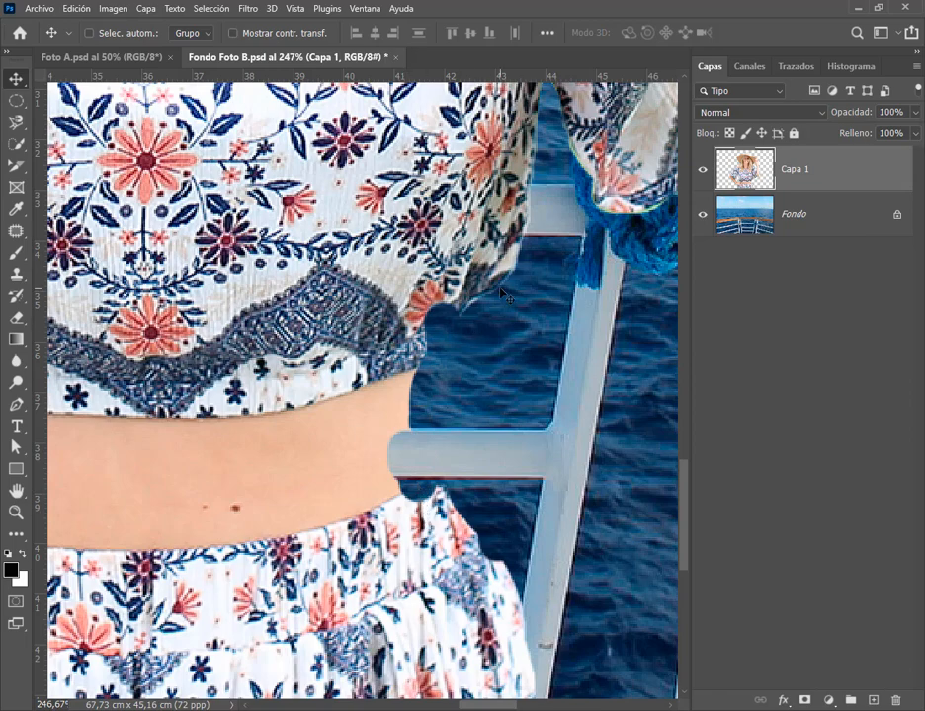
scroll(473, 329, "down", 5)
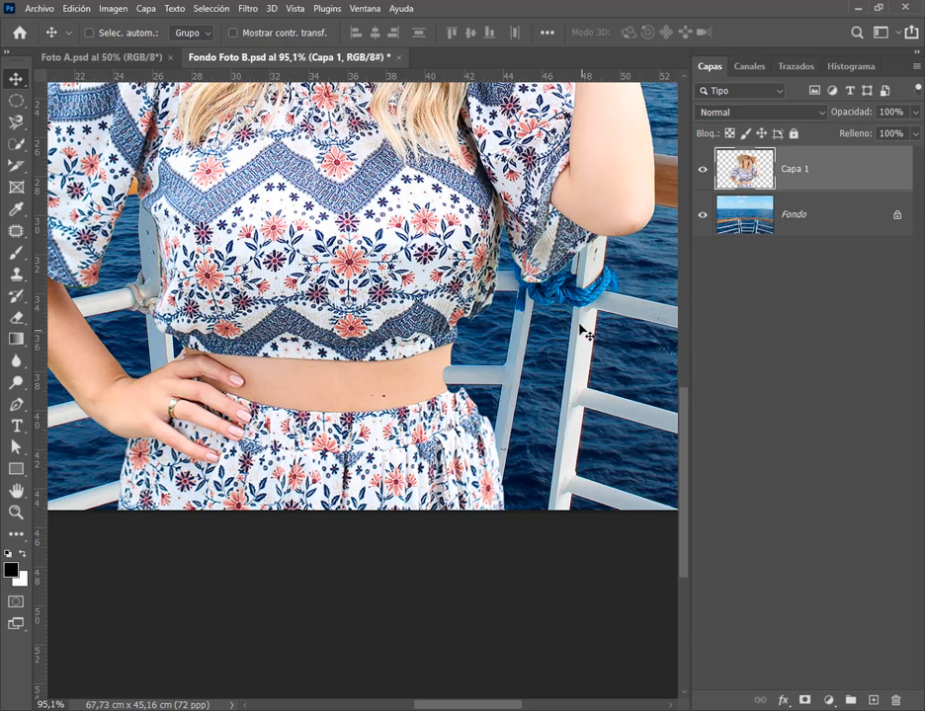
Delete the layer Capa 1 so that only the Fondo layer of Fondo Foto B.psd is left.
key("ctrl+2")
mouse_move(711, 146)
left_mouse_down()
mouse_move(836, 194)
mouse_move(912, 194)
left_mouse_up()
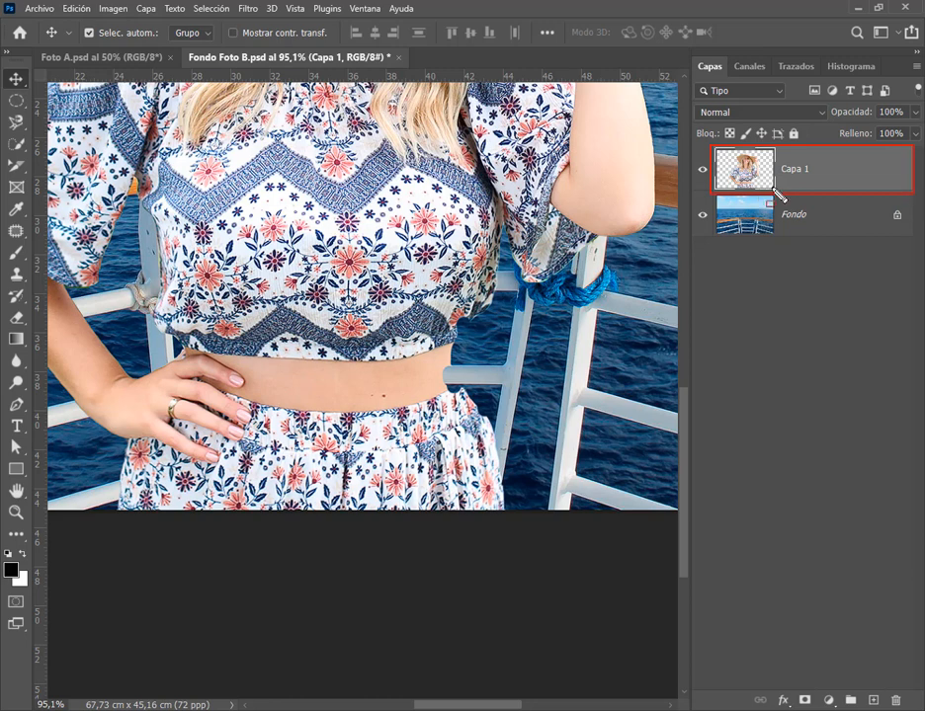
left_click_drag(900, 625, 902, 691)
key("Escape")
left_click(895, 703)
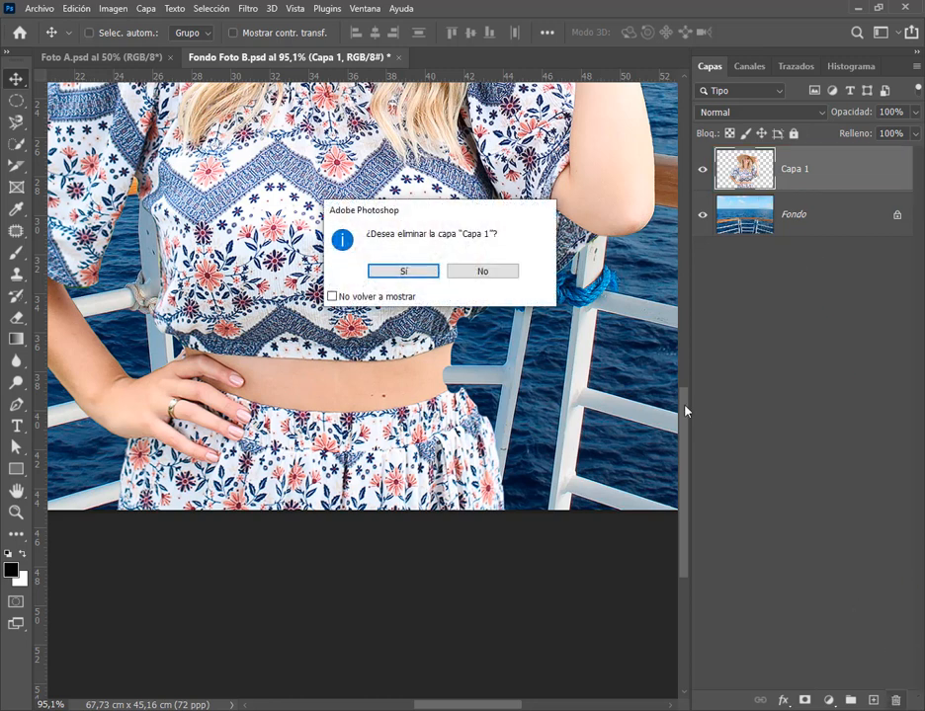
left_click(432, 276)
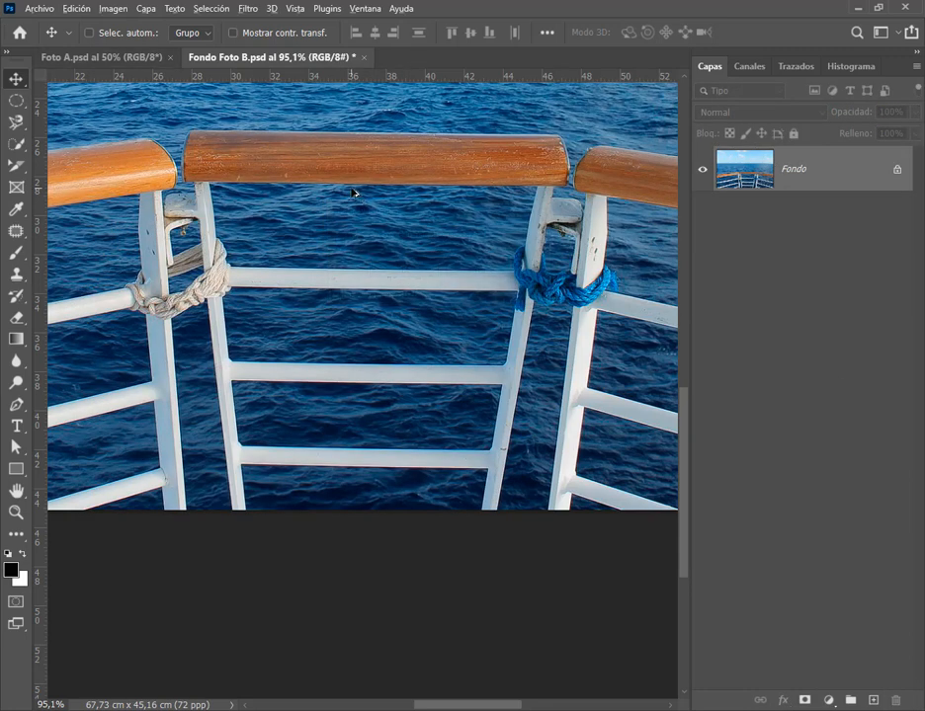
scroll(351, 188, "down", 5)
left_click_drag(413, 243, 463, 487)
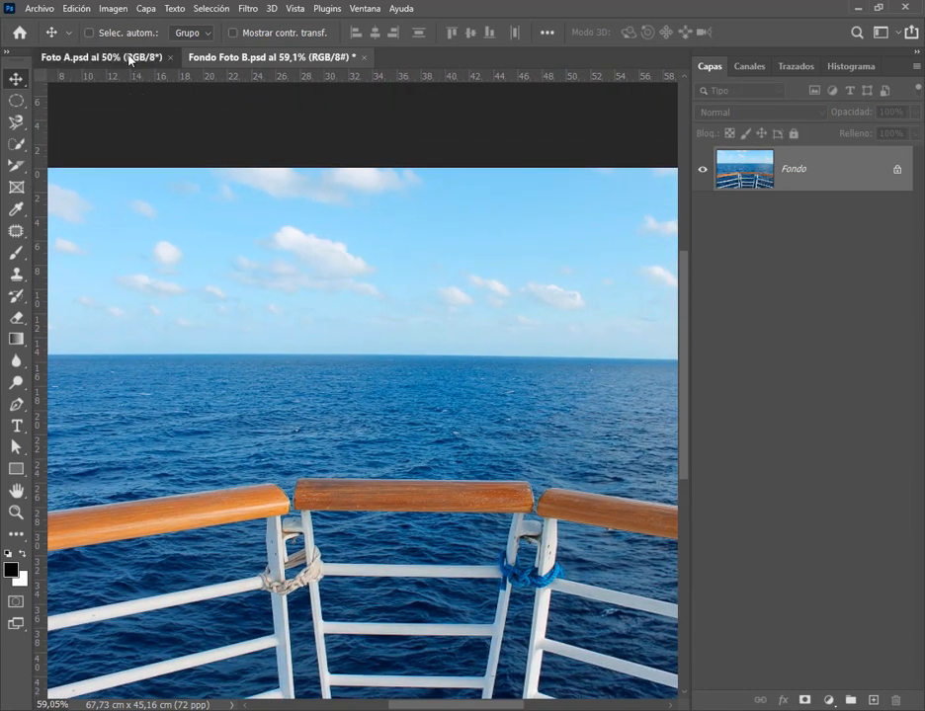
In Foto A.psd, expand the toolbox to two columns and turn the woman's active selection into a layer mask.
left_click(127, 58)
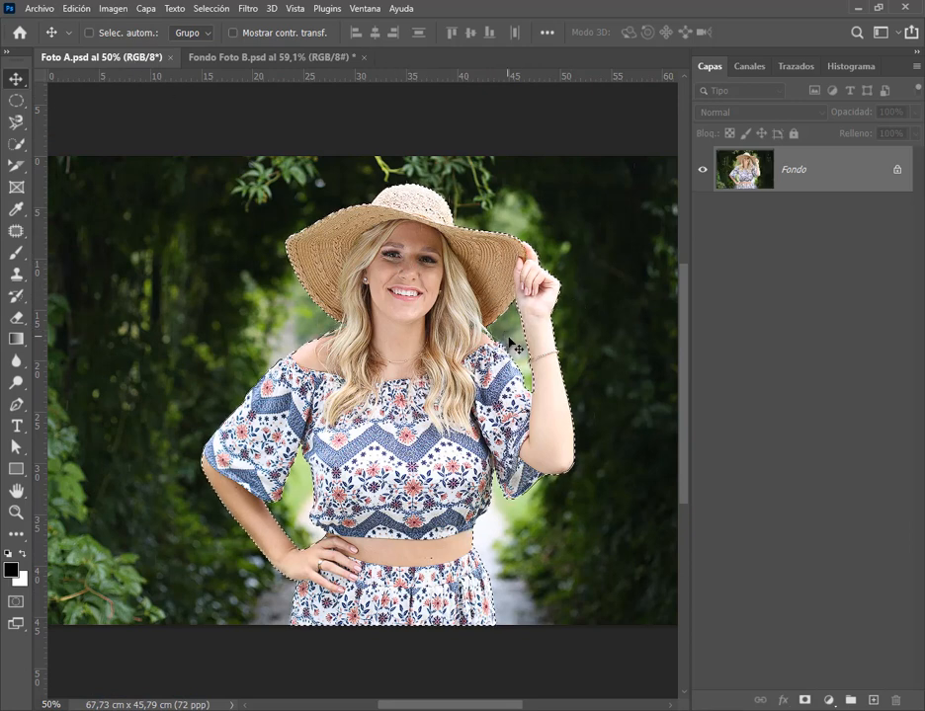
left_click_drag(746, 683, 915, 708)
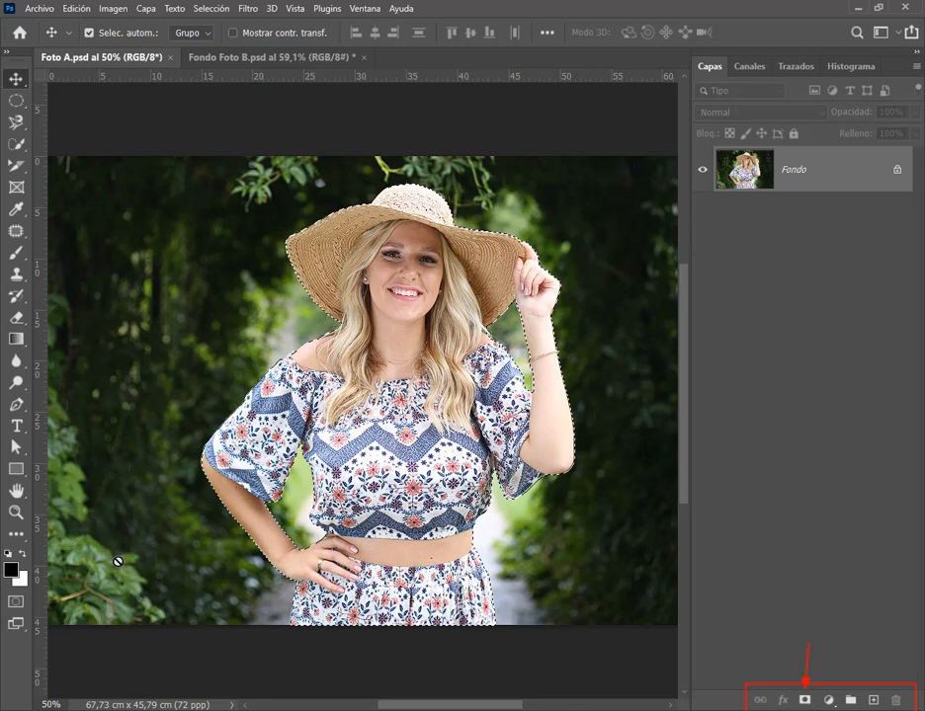
left_click(7, 56)
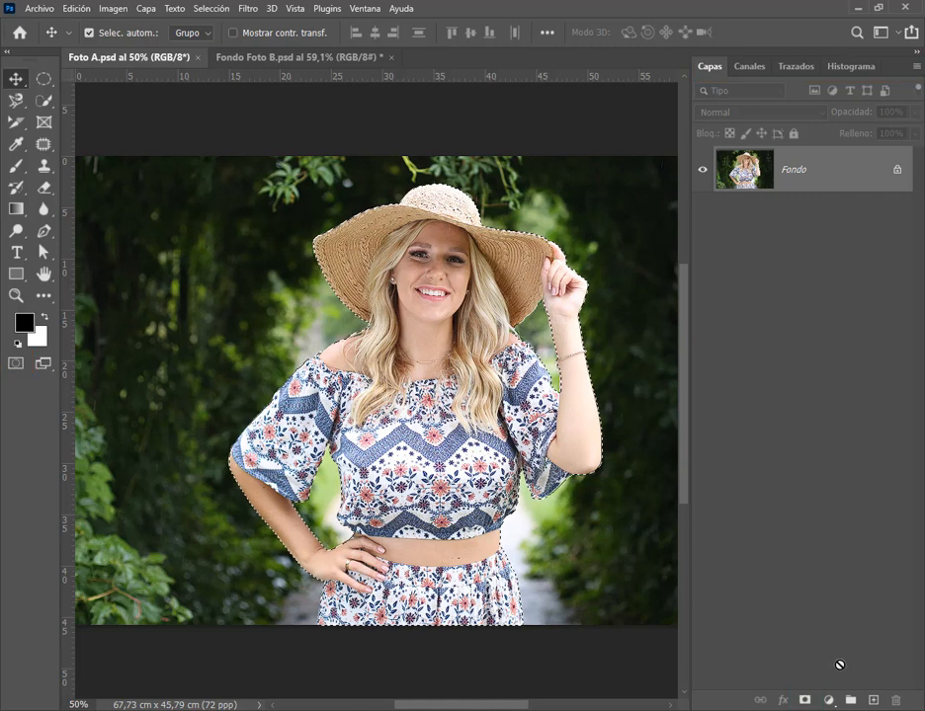
left_click(806, 699)
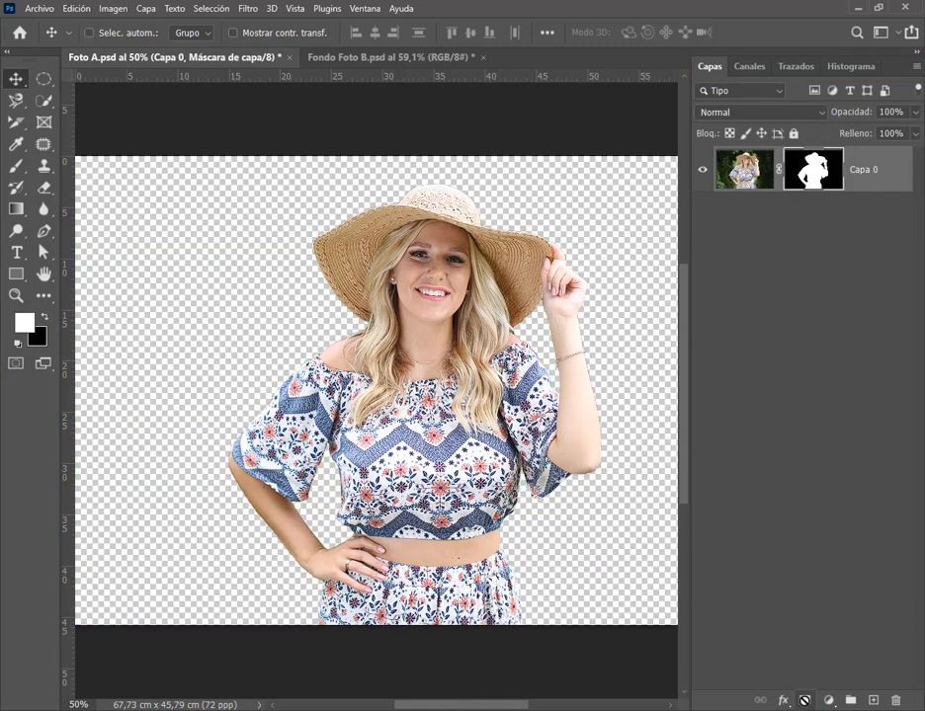
Switch back and forth between the photo and mask thumbnails of Capa 0 to compare them, ending on the mask.
left_click_drag(714, 151, 859, 191)
left_click_drag(753, 235, 749, 197)
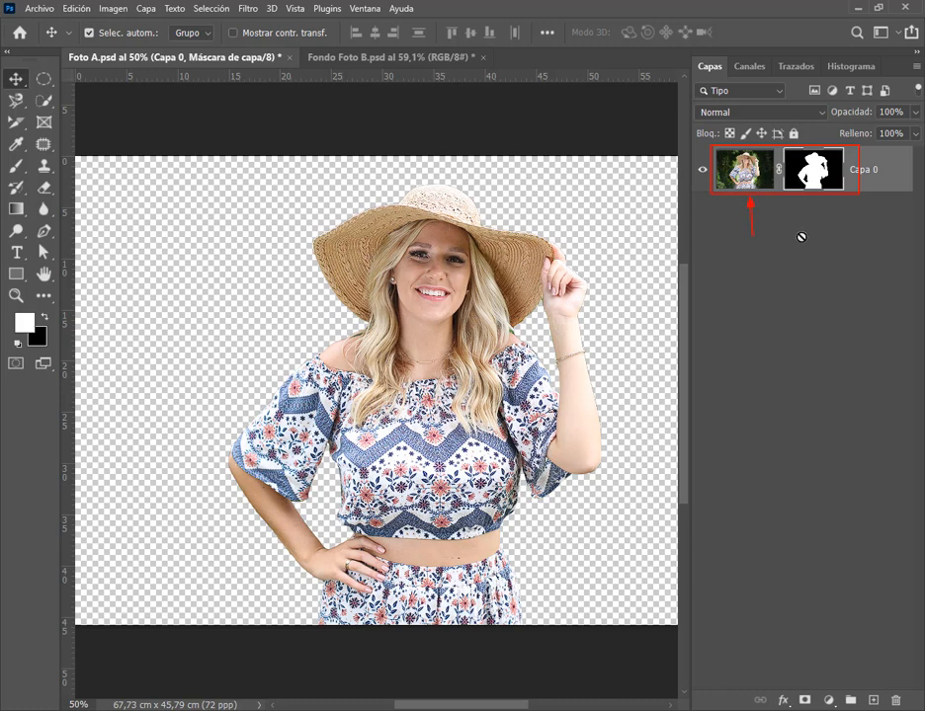
left_click_drag(802, 237, 810, 198)
key("Escape")
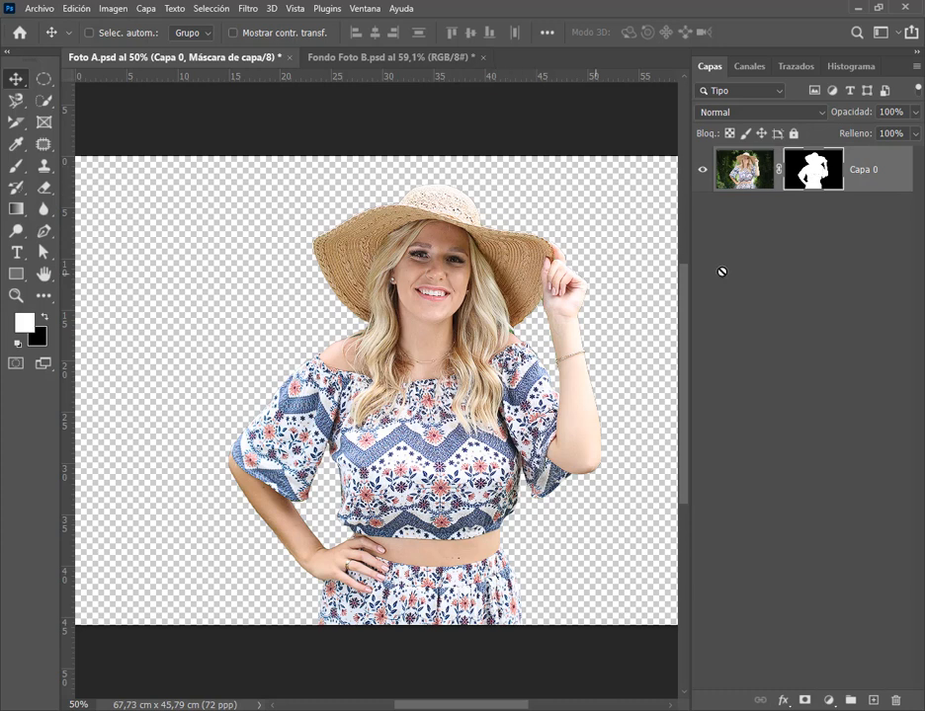
left_click(746, 160)
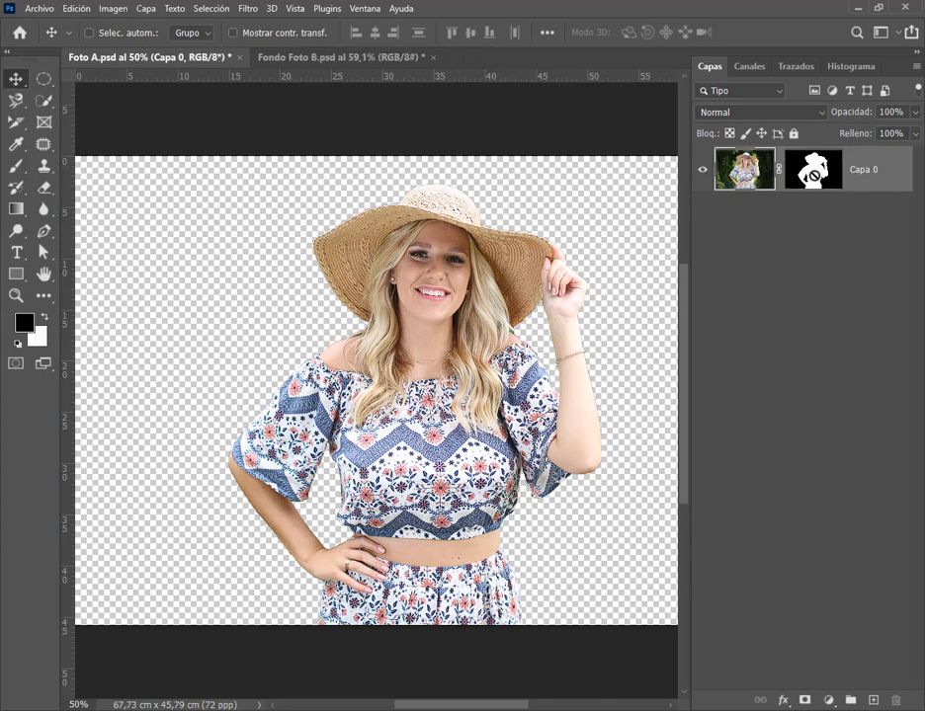
left_click(809, 165)
left_click(736, 183)
left_click(818, 182)
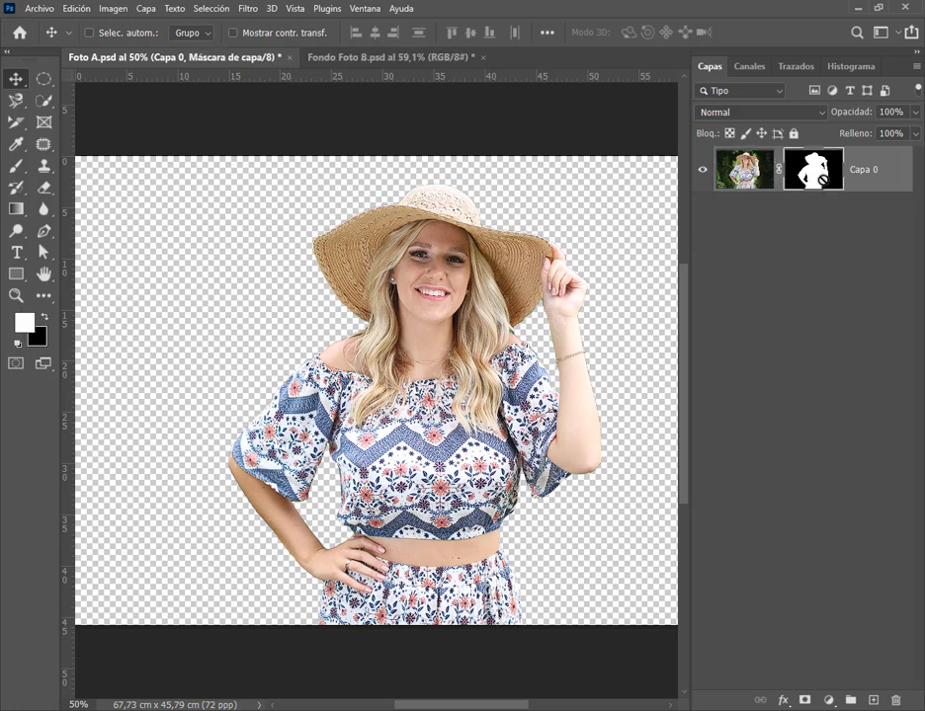
key("ctrl")
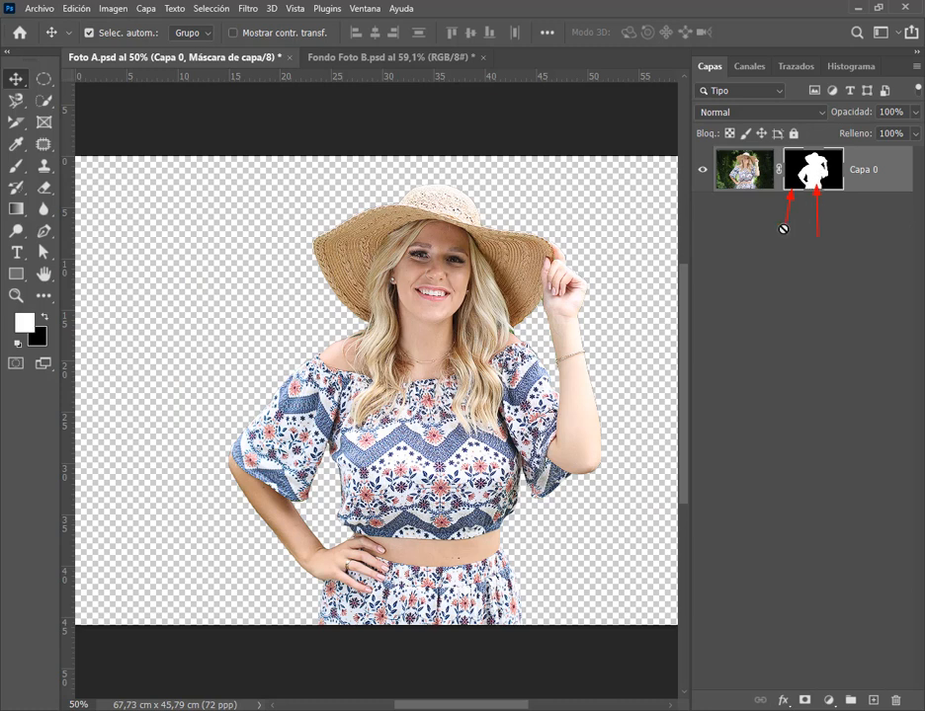
mouse_move(421, 212)
left_mouse_down()
mouse_move(419, 254)
mouse_move(448, 298)
mouse_move(395, 450)
mouse_move(416, 561)
left_mouse_up()
mouse_move(326, 382)
left_mouse_down()
mouse_move(302, 405)
mouse_move(284, 512)
mouse_move(307, 543)
left_mouse_up()
mouse_move(449, 371)
left_mouse_down()
mouse_move(496, 379)
mouse_move(560, 433)
left_mouse_up()
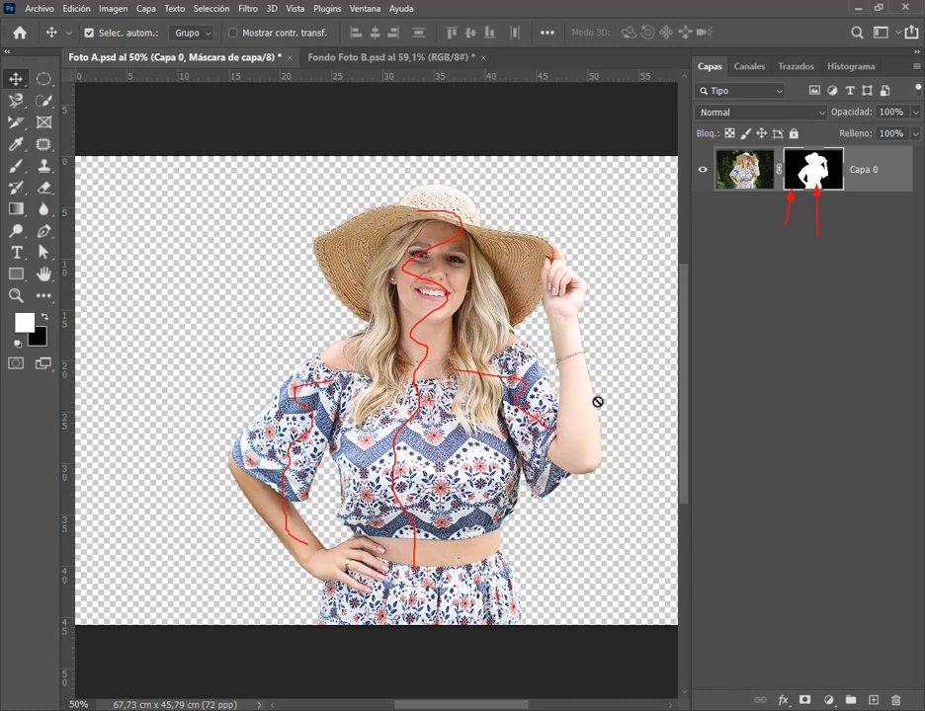
key("Escape")
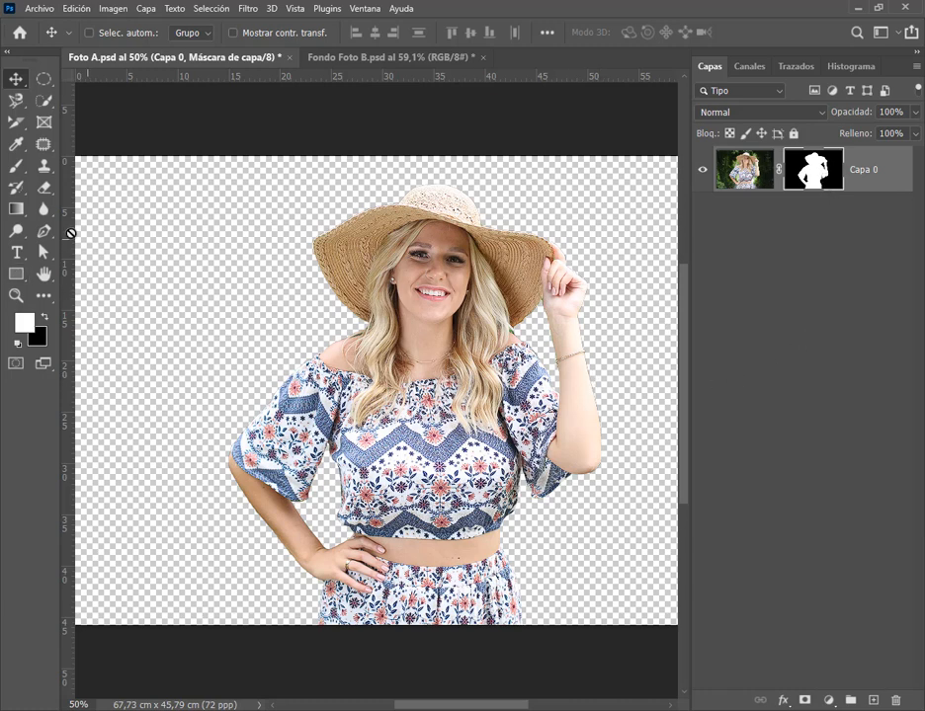
key("ctrl")
left_click_drag(710, 141, 855, 200)
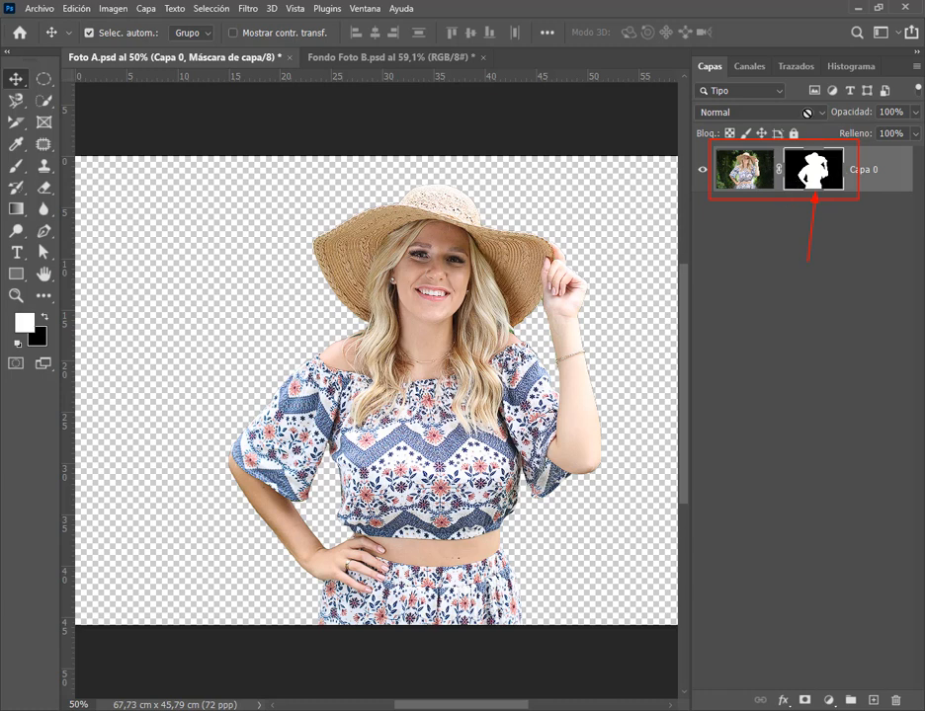
left_click_drag(802, 105, 798, 136)
mouse_move(847, 105)
left_mouse_down()
mouse_move(837, 142)
mouse_move(846, 155)
left_mouse_up()
key("Escape")
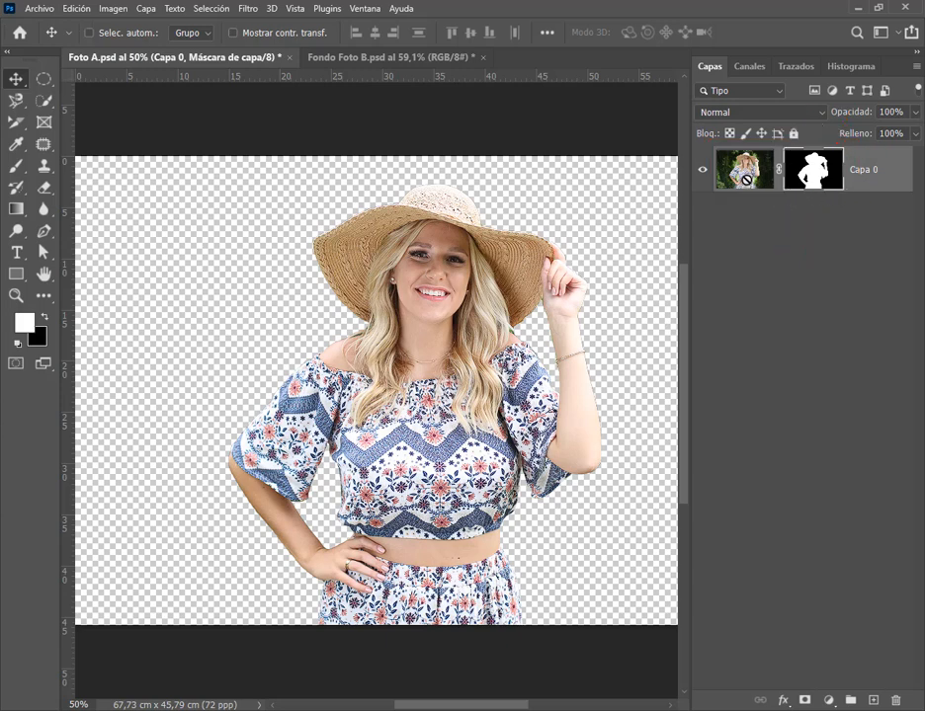
Copy the masked layer Capa 0 from Foto A.psd, paste it into Fondo Foto B.psd and lower it to the image's bottom edge.
left_click(746, 170)
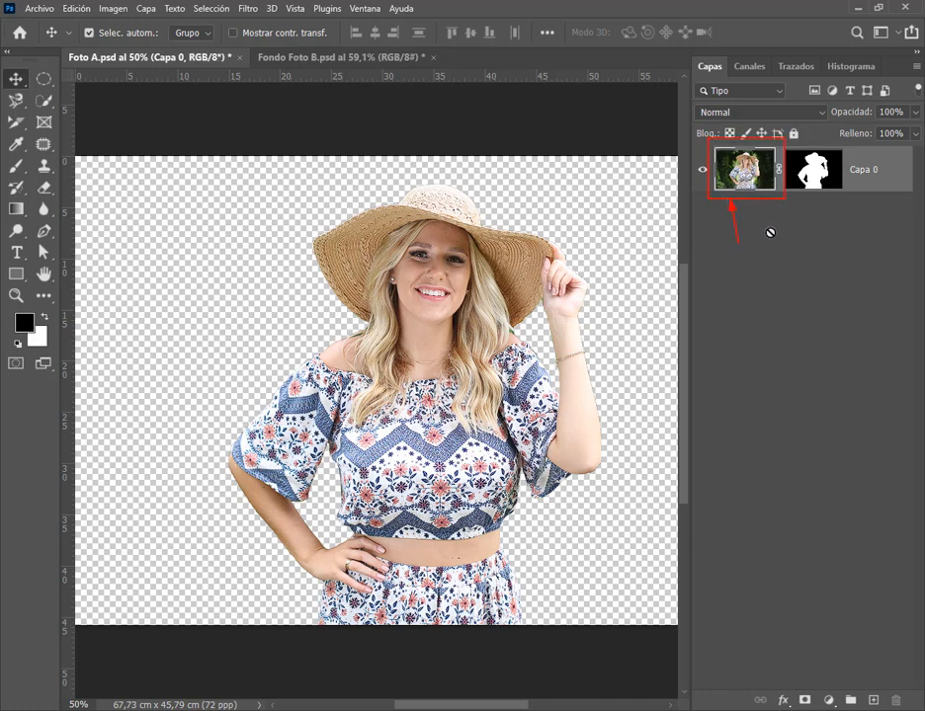
key("Escape")
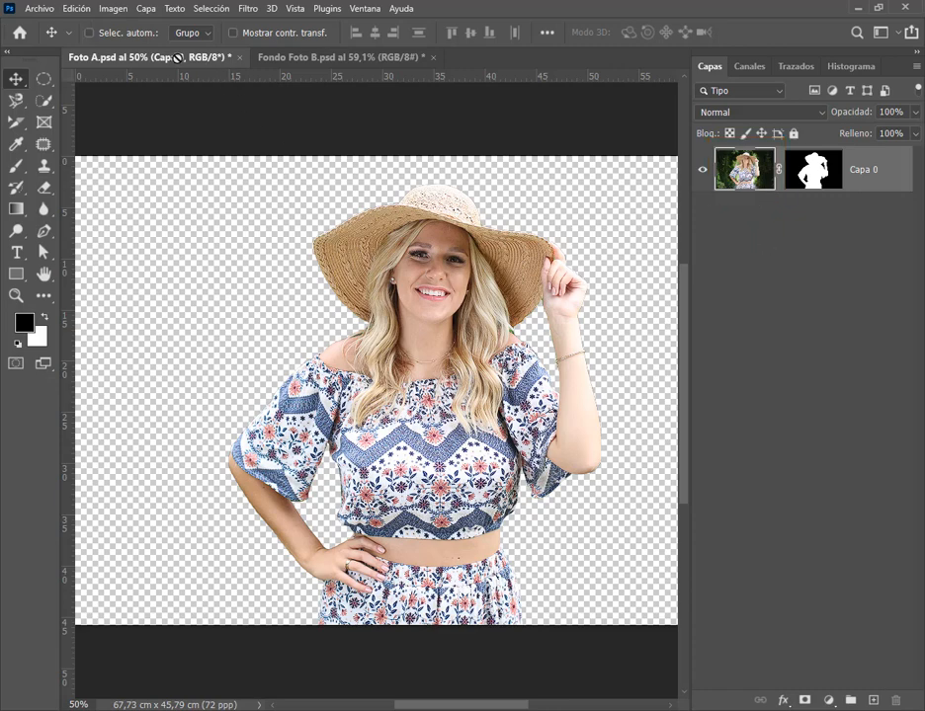
left_click(74, 8)
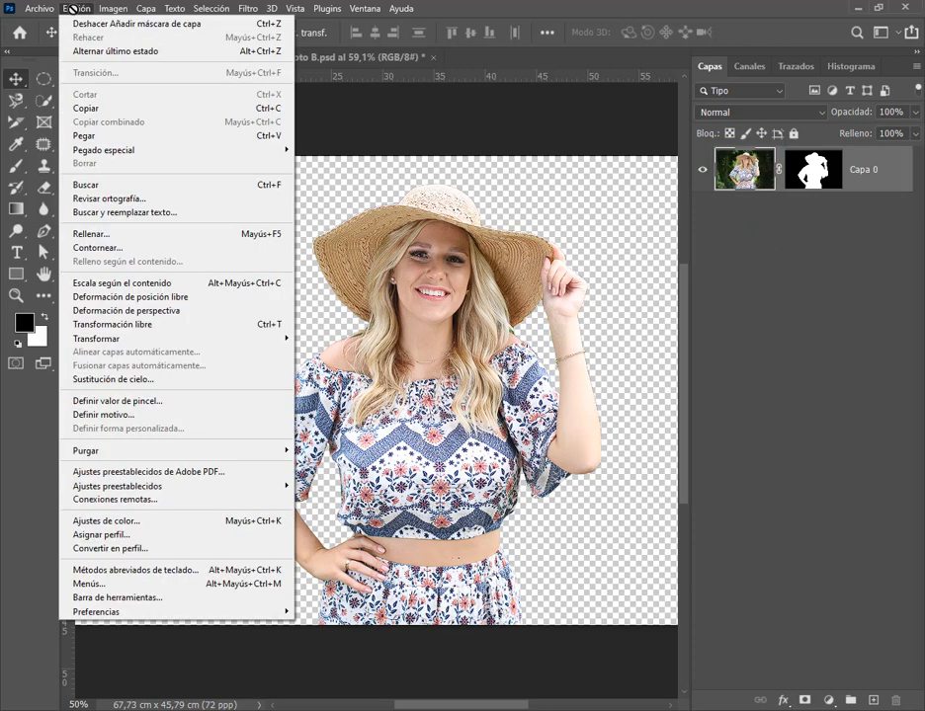
left_click(100, 108)
left_click(313, 56)
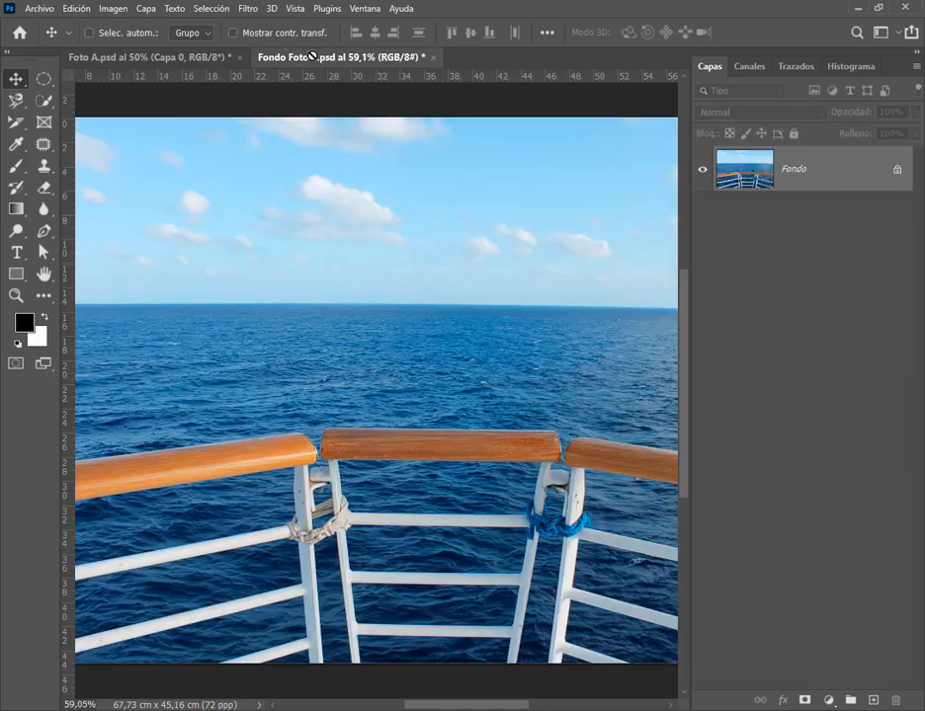
scroll(436, 489, "down", 3)
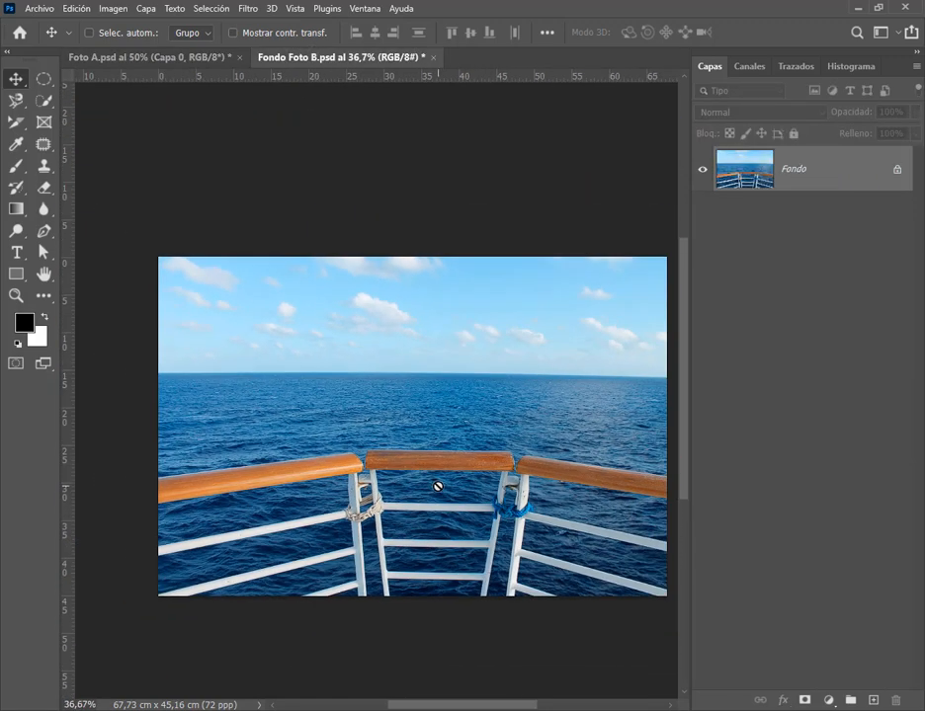
left_click(76, 8)
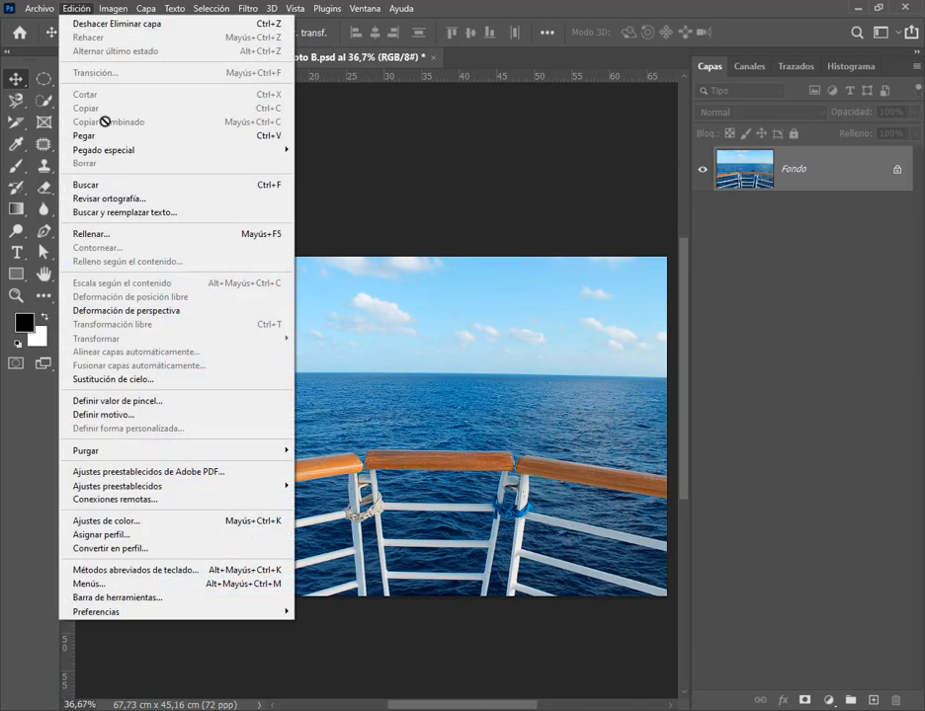
left_click(104, 129)
key("ctrl")
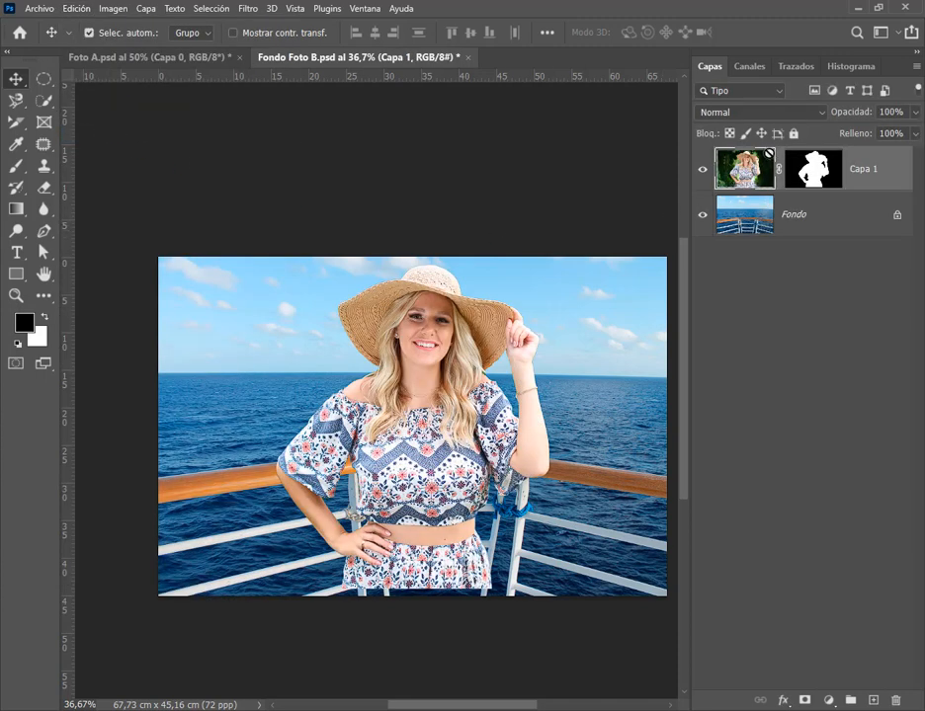
left_click_drag(711, 140, 421, 519)
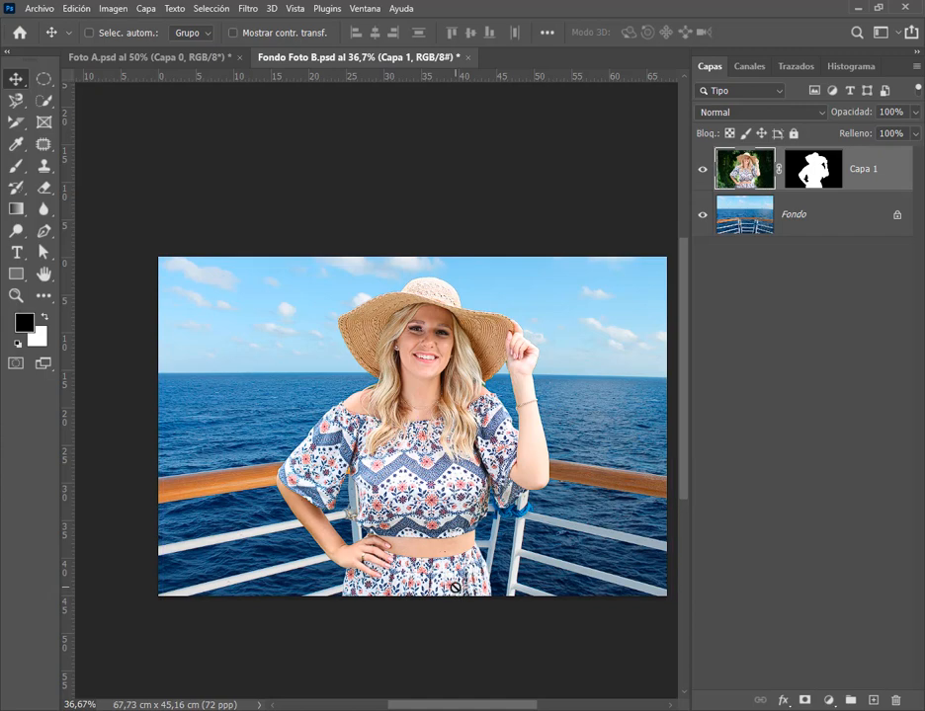
Compare the photo and mask thumbnails of Capa 1 by switching between them.
scroll(508, 596, "up", 6)
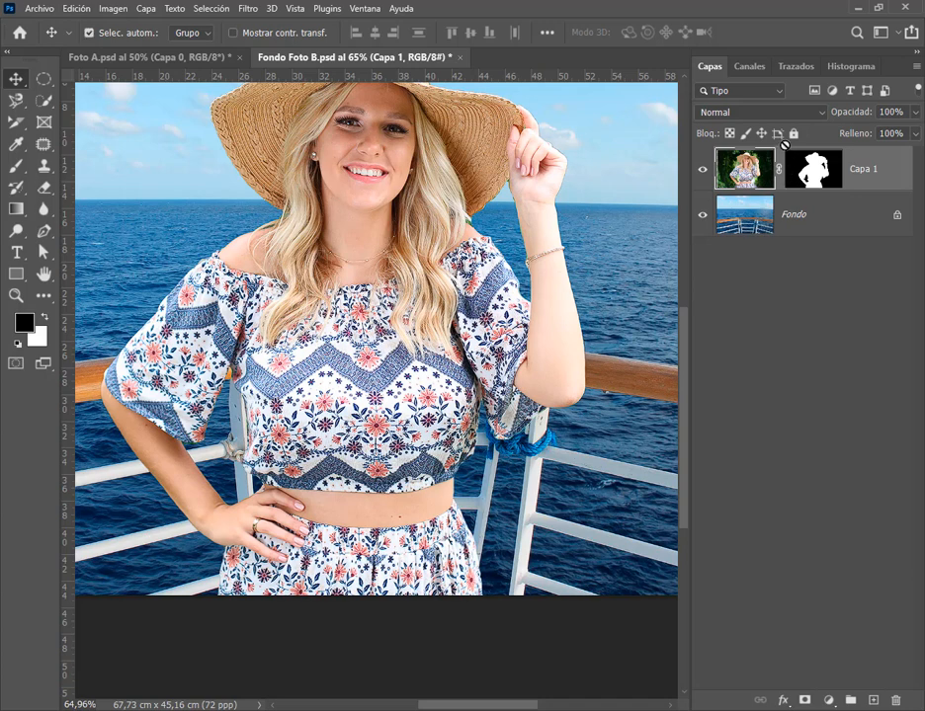
left_click_drag(784, 145, 845, 190)
left_click(816, 172)
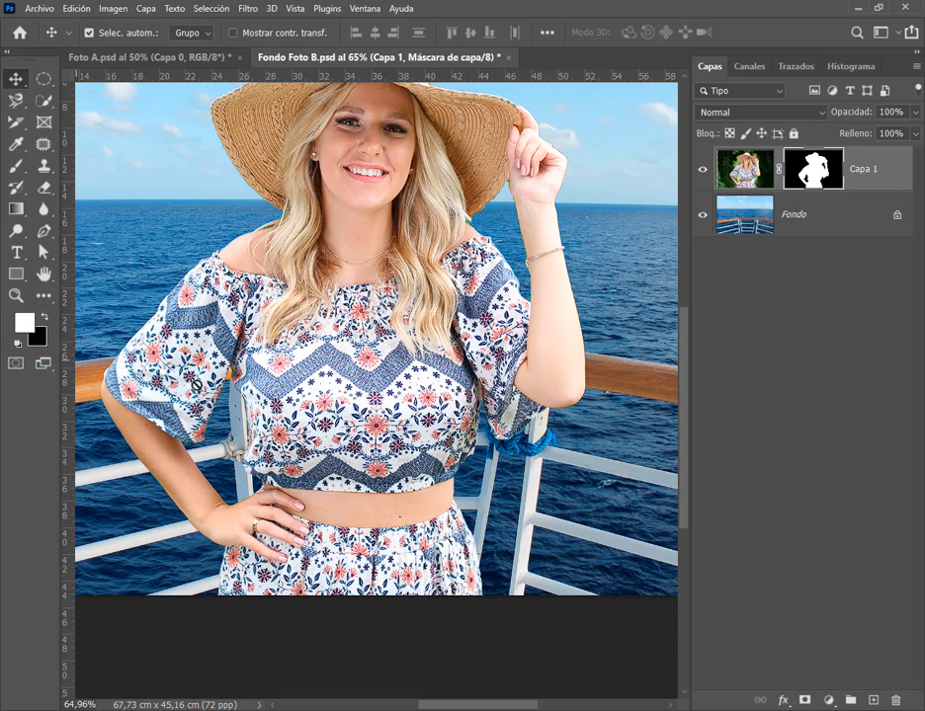
left_click(742, 168)
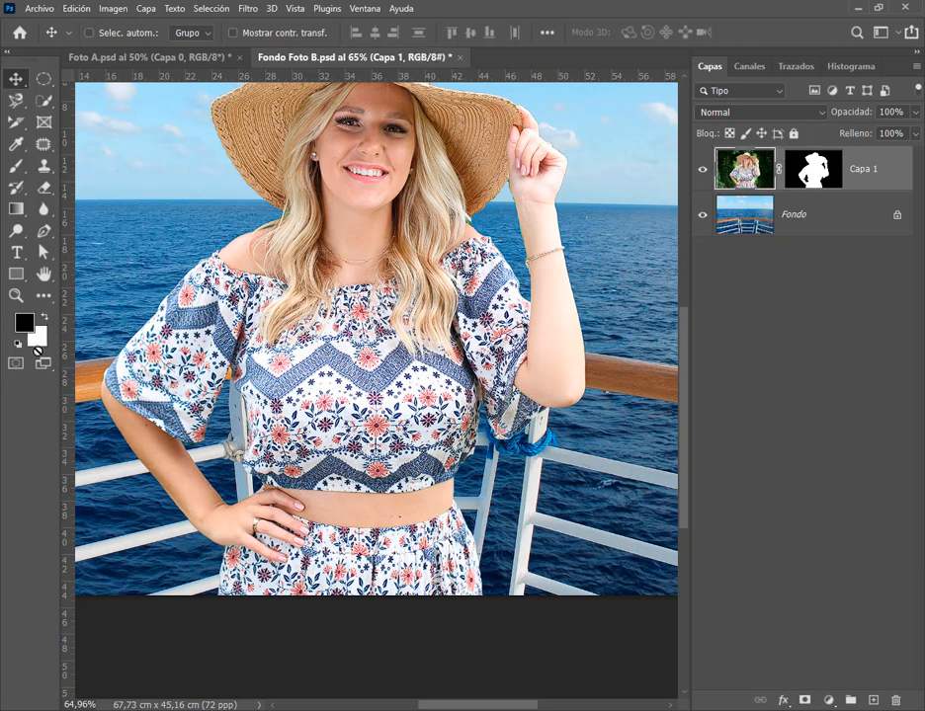
left_click(807, 176)
left_click(748, 176)
On Capa 1's layer mask, erase along the woman's waist and skirt edge beside the railing with the 19 px Eraser.
left_click(807, 176)
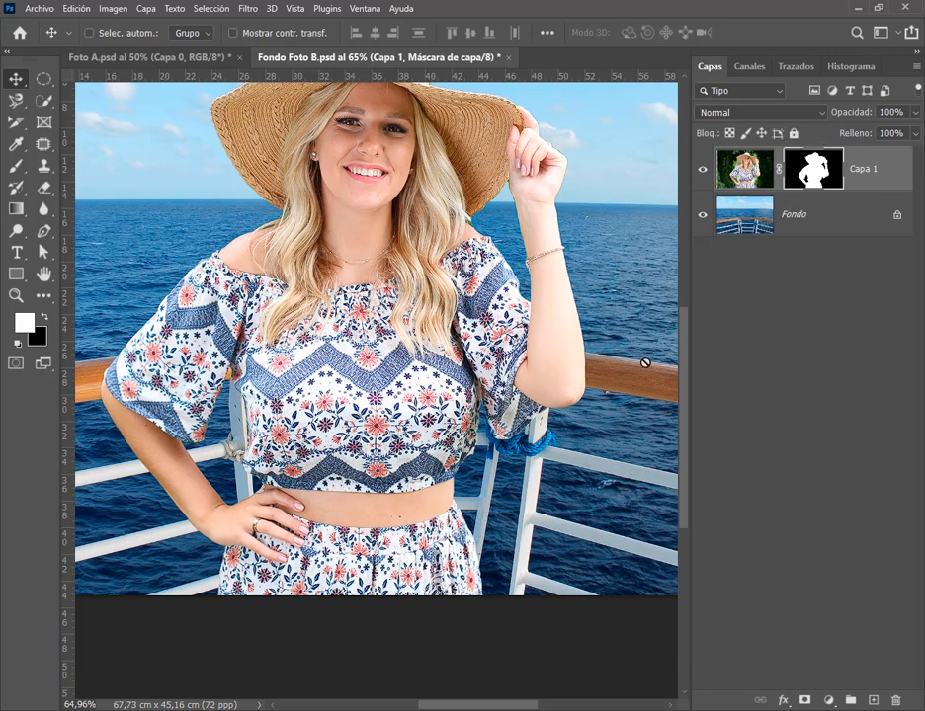
scroll(502, 533, "up", 3)
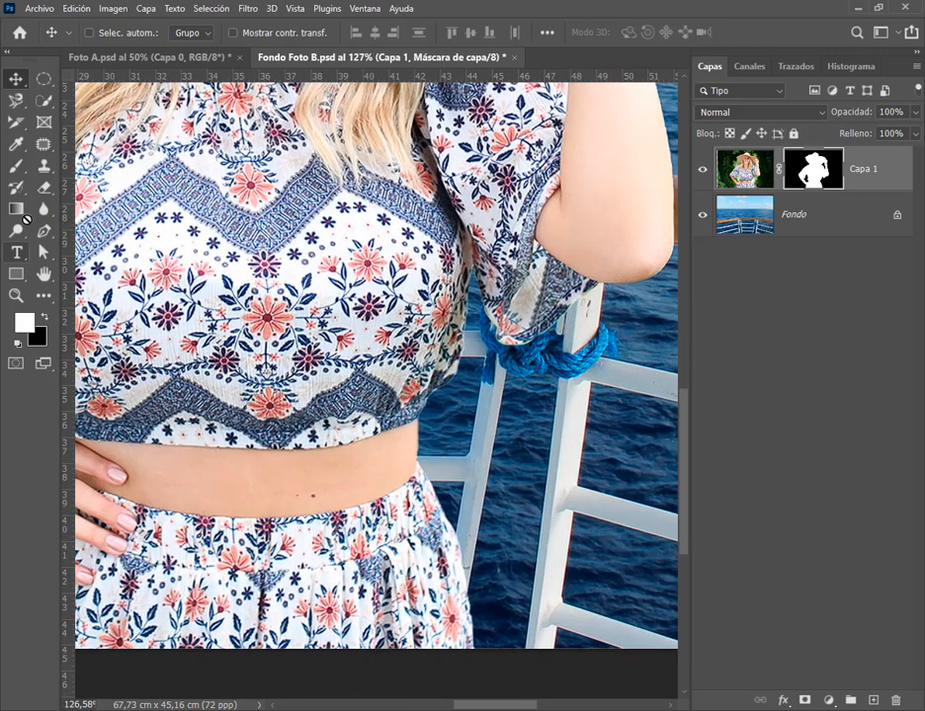
key("e")
mouse_move(429, 438)
left_mouse_down()
mouse_move(415, 468)
mouse_move(448, 520)
mouse_move(463, 525)
mouse_move(445, 544)
mouse_move(464, 572)
mouse_move(471, 568)
mouse_move(461, 551)
mouse_move(460, 601)
left_mouse_up()
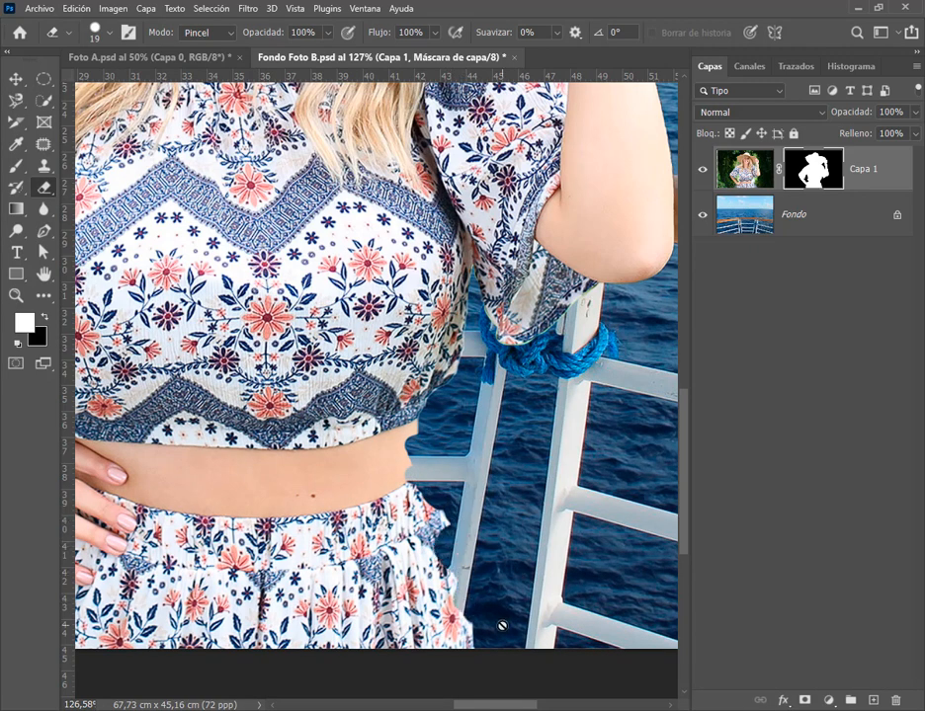
Save Fondo Foto B.psd and close it, leaving Foto A.psd open.
left_click(35, 8)
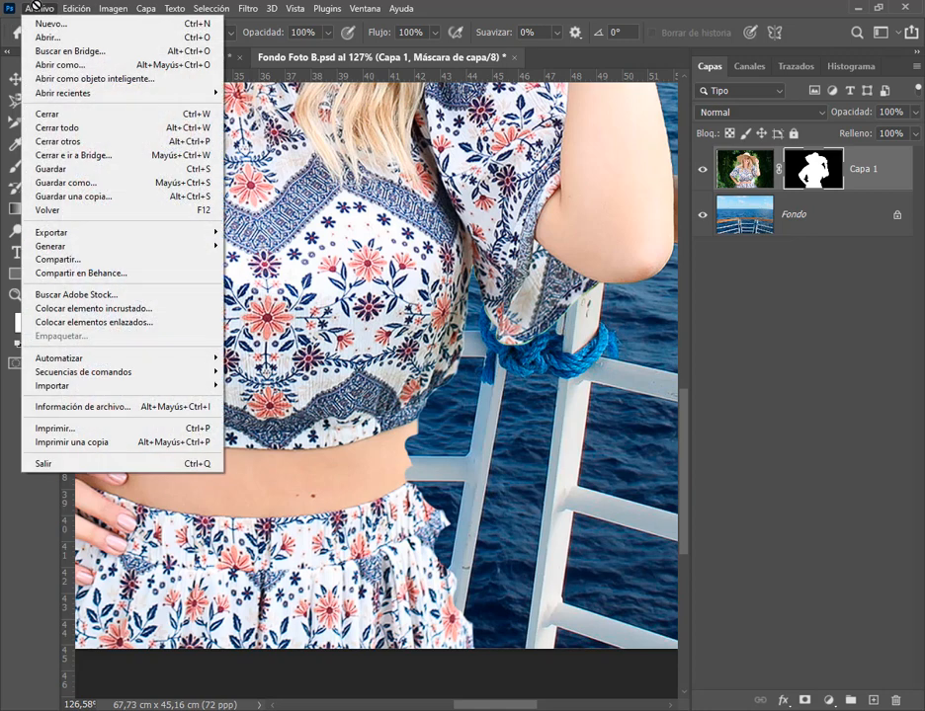
left_click(77, 168)
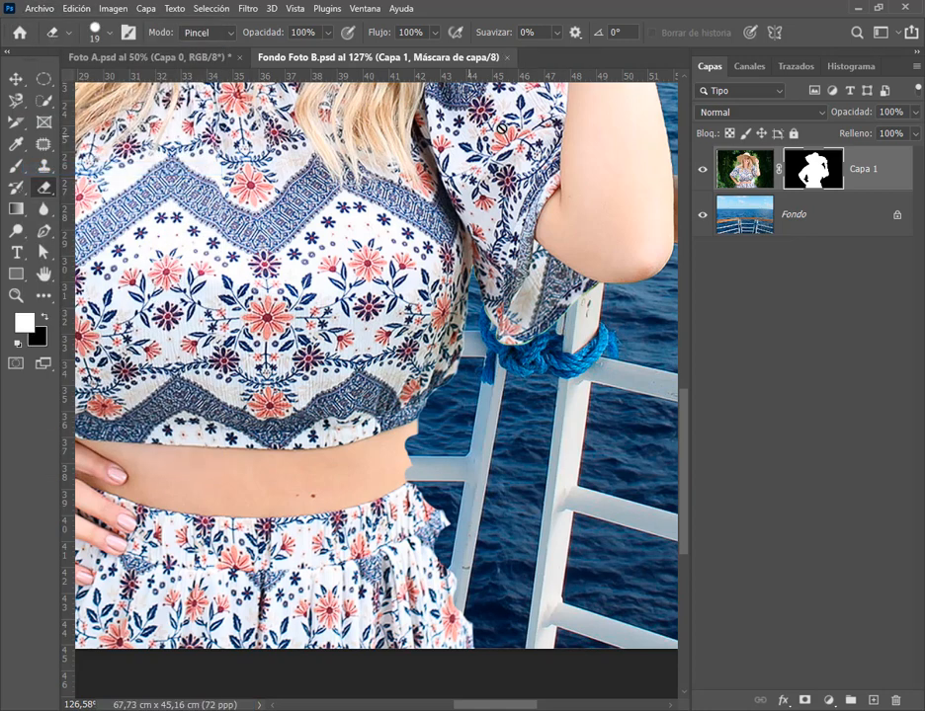
left_click(511, 56)
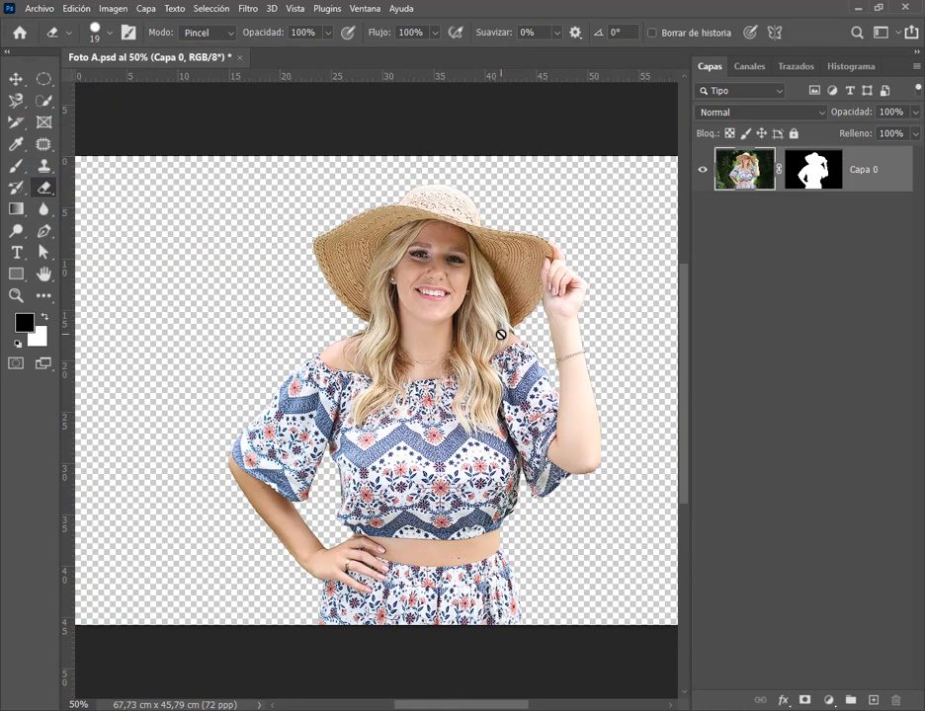
Open Fondo Foto B.psd from the Photoshop folder, leaving its missing color profile unmodified.
left_click(30, 10)
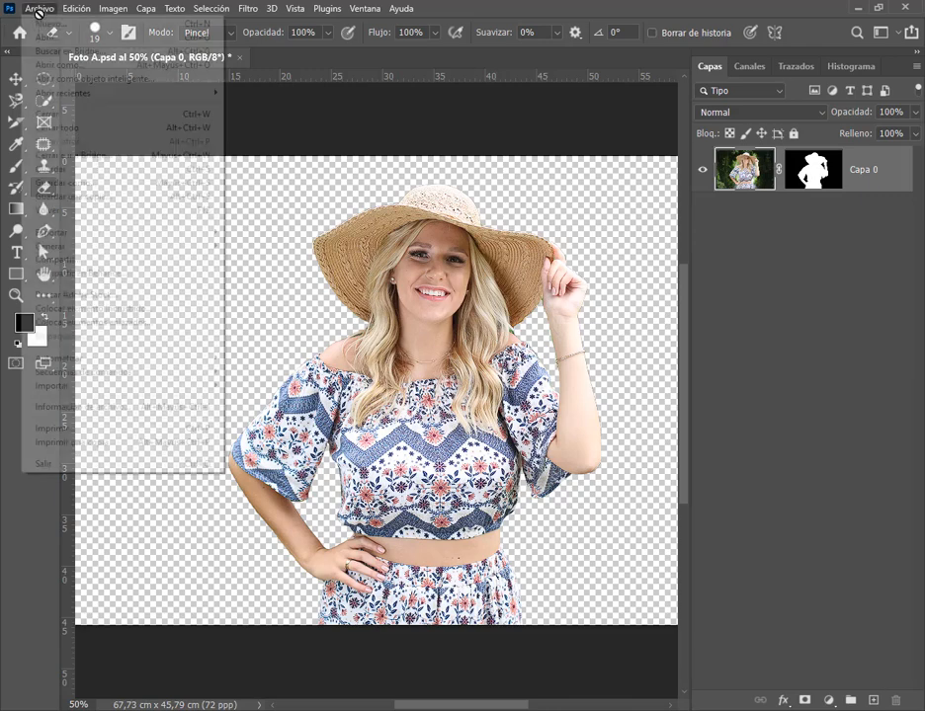
left_click(44, 37)
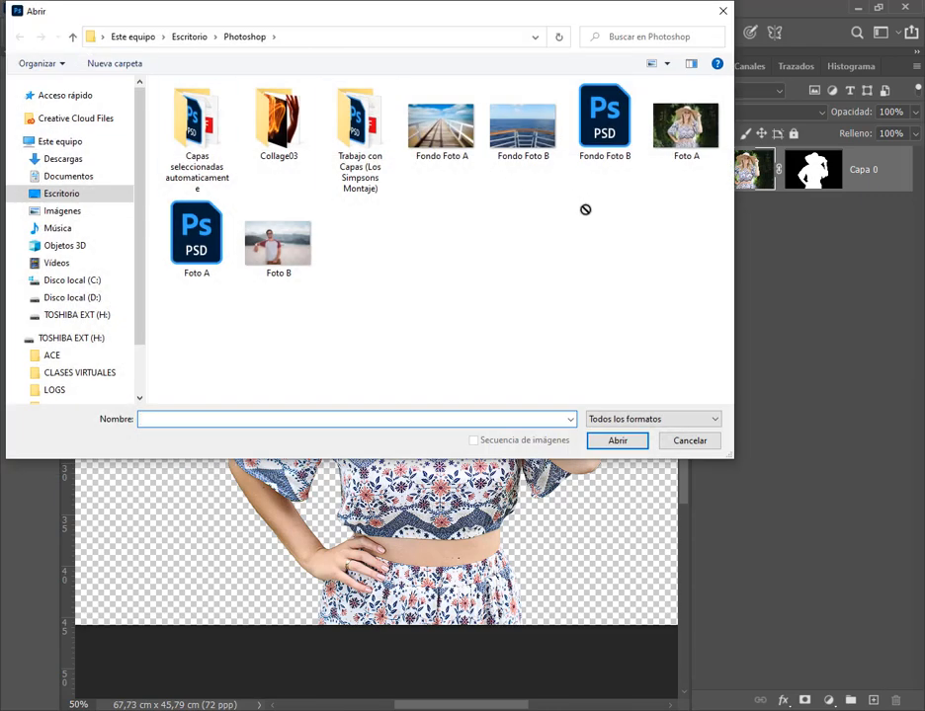
left_click(604, 124)
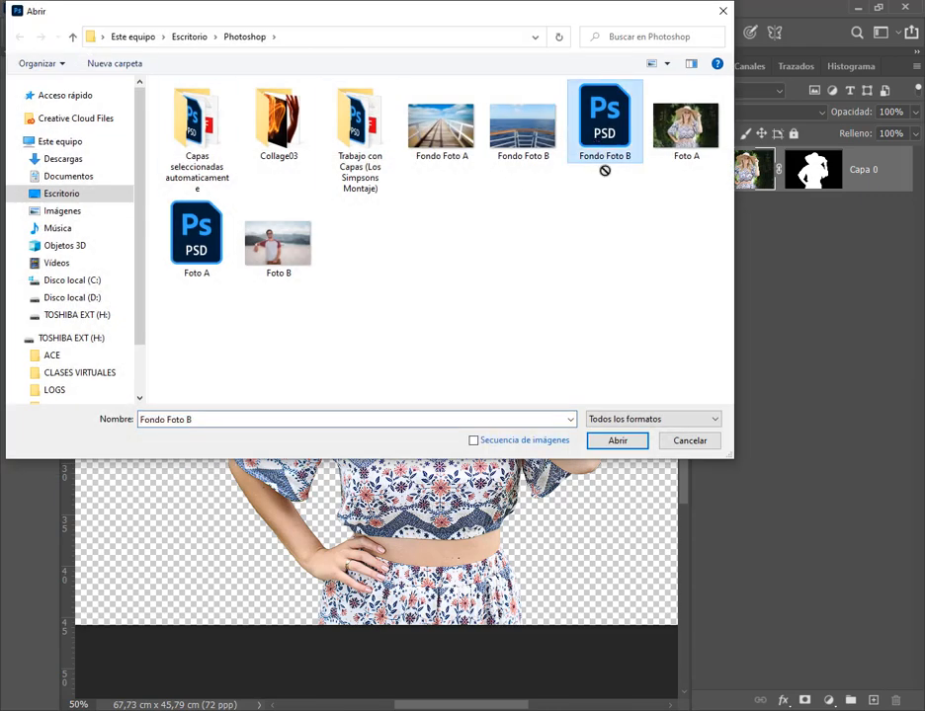
left_click(637, 441)
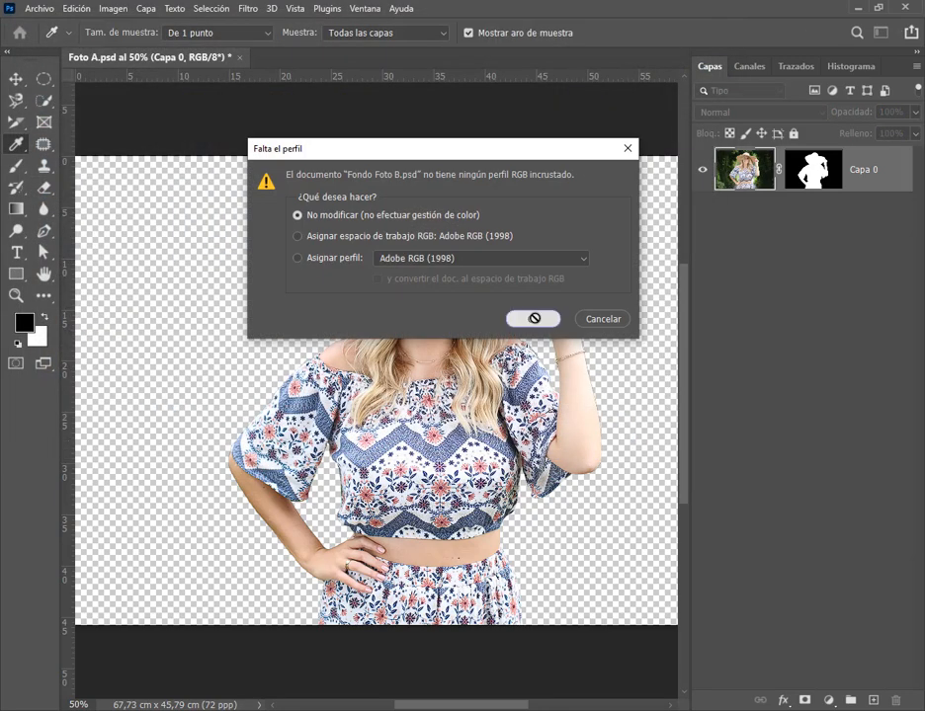
left_click(534, 319)
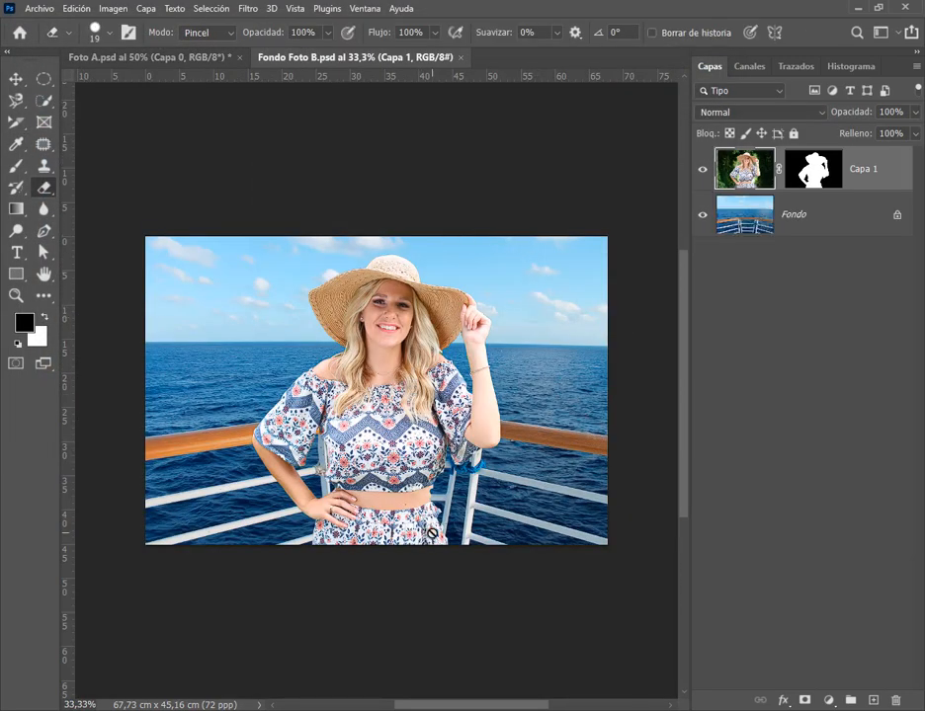
Examine the erased waist and skirt edge up close and make Capa 1's layer mask the editing target.
scroll(443, 546, "up", 4)
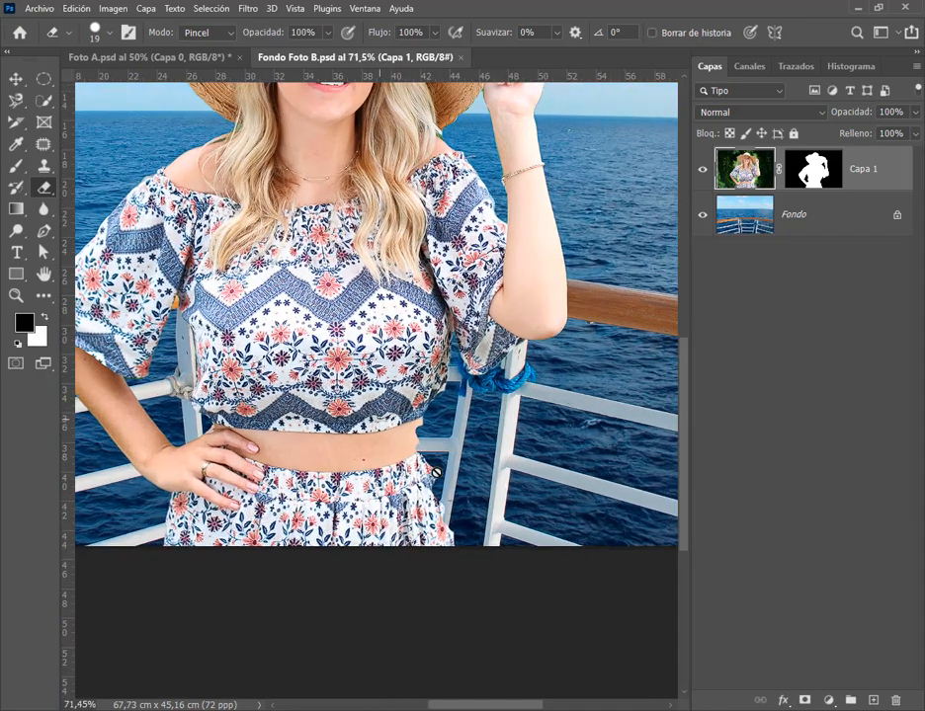
scroll(436, 473, "up", 3)
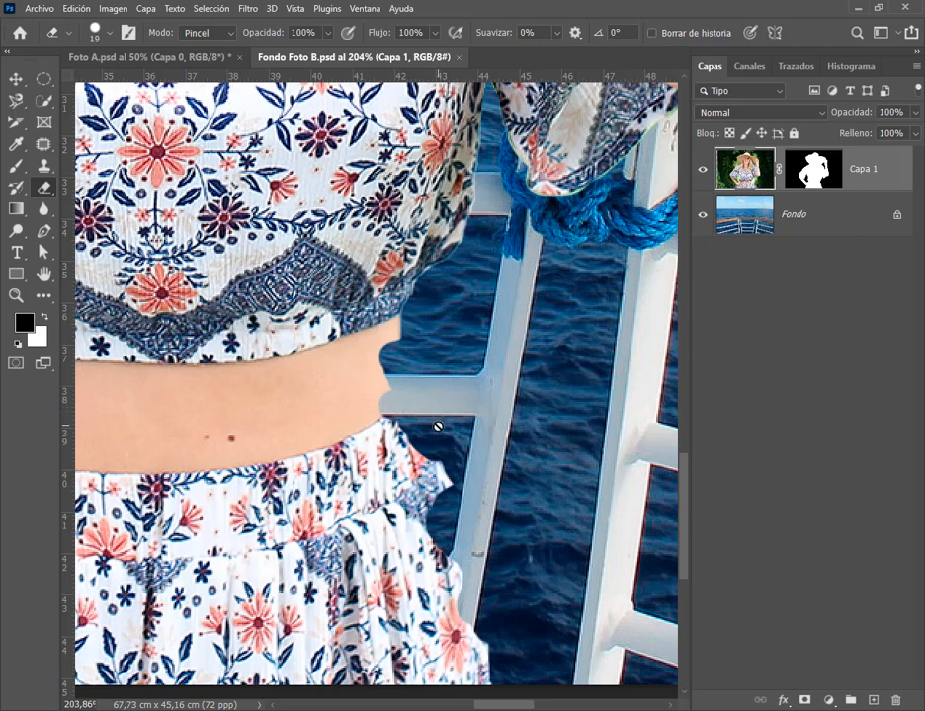
left_click(816, 170)
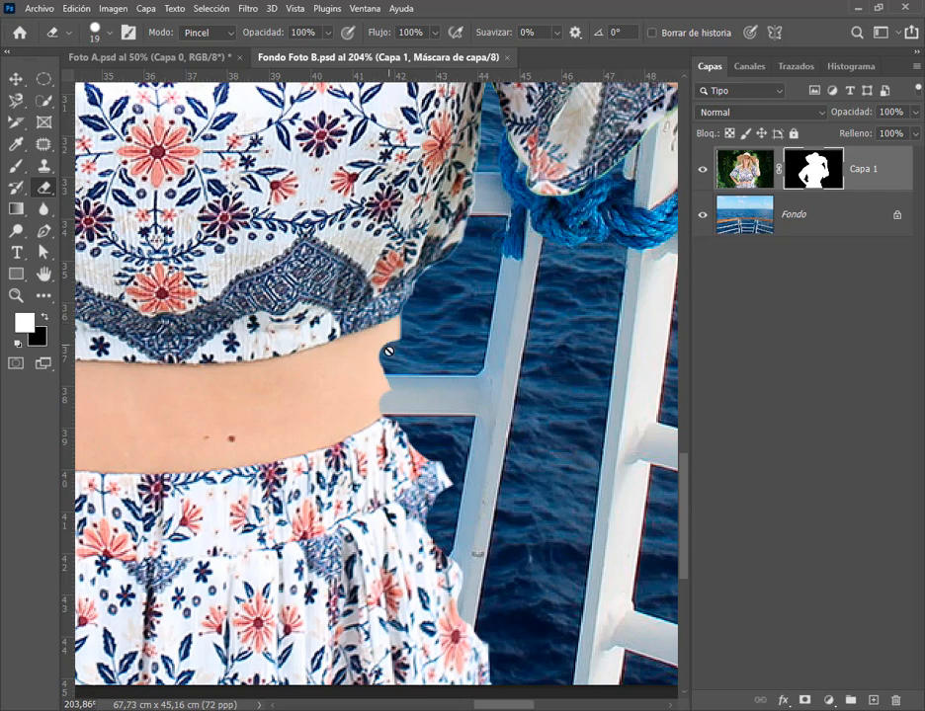
Try to restore the erased waist edge on Capa 1's mask with a white 23 px Mixer Brush.
left_click(12, 166)
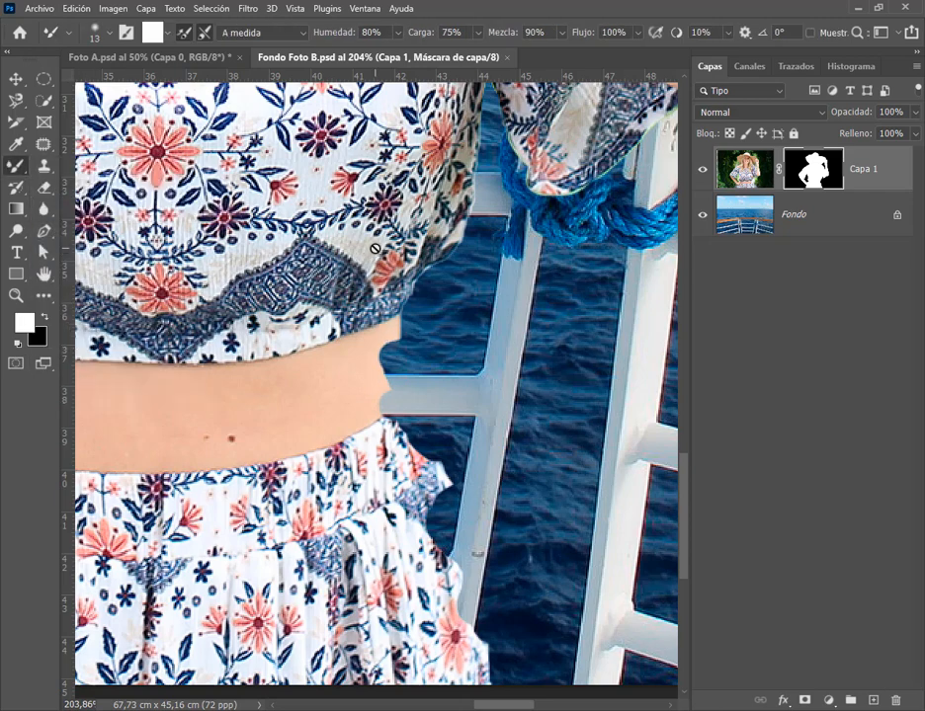
right_click(383, 338)
left_click_drag(466, 371, 473, 372)
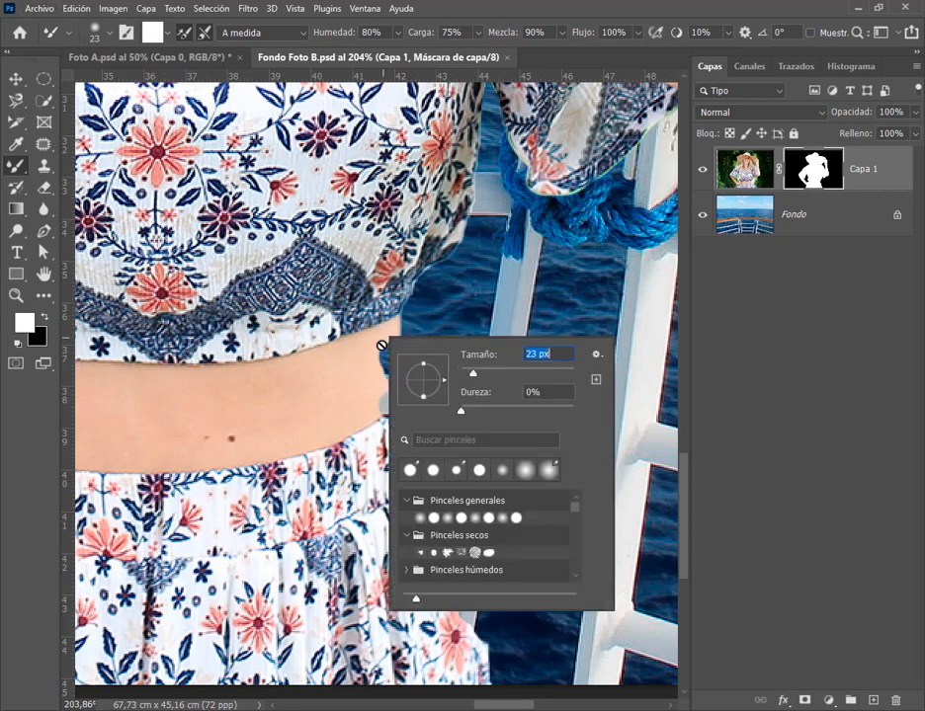
left_click(376, 342)
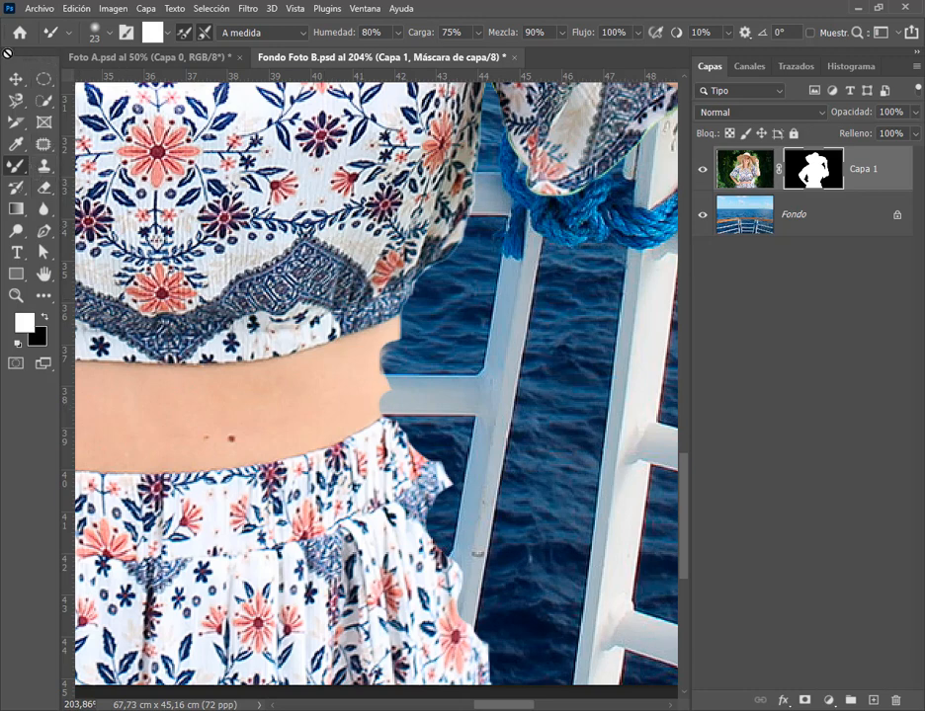
Collapse the toolbox to one column and restore the erased waist and skirt edge on the mask with a white 18 px Brush.
left_click(8, 52)
right_click(16, 253)
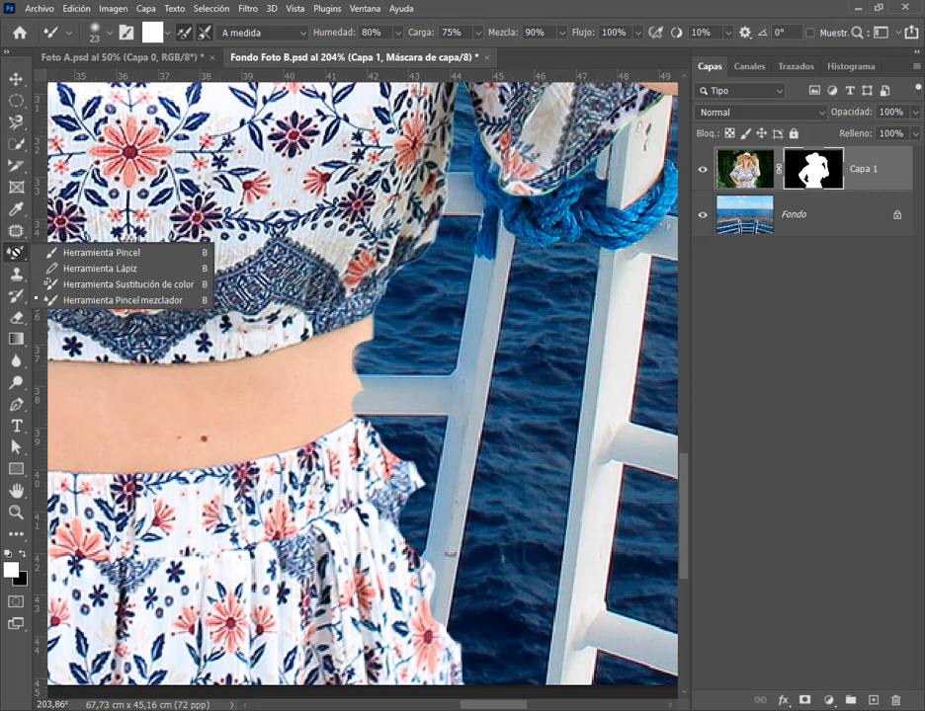
left_click(99, 253)
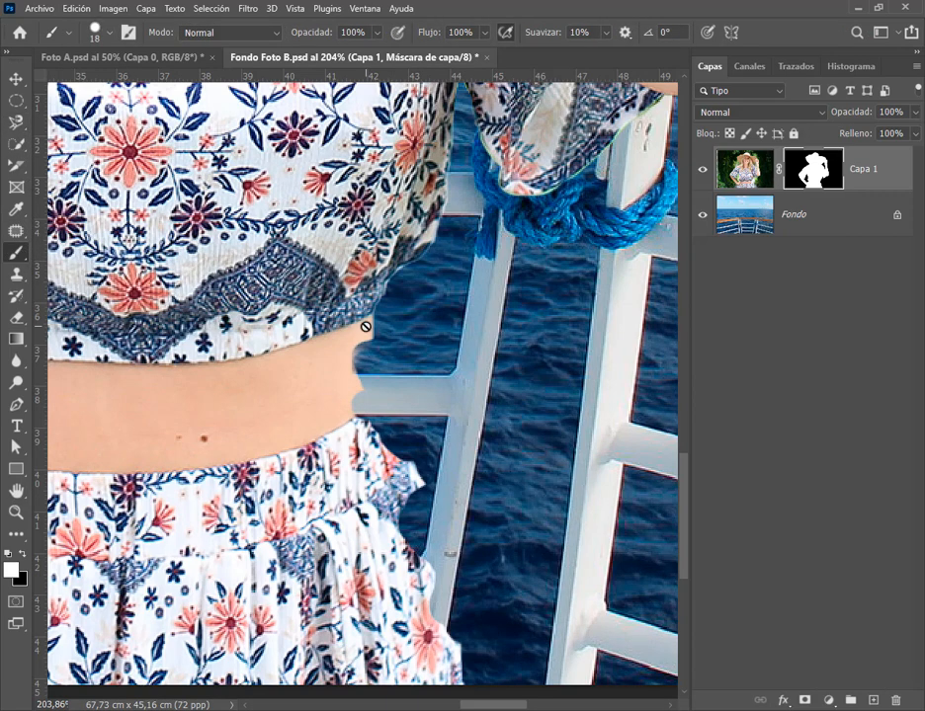
right_click(368, 346)
left_click(355, 351)
mouse_move(358, 349)
left_mouse_down()
mouse_move(351, 412)
mouse_move(361, 317)
mouse_move(348, 424)
mouse_move(350, 395)
mouse_move(401, 502)
mouse_move(390, 457)
mouse_move(407, 489)
mouse_move(418, 553)
mouse_move(404, 531)
mouse_move(406, 486)
mouse_move(417, 507)
mouse_move(425, 597)
left_mouse_up()
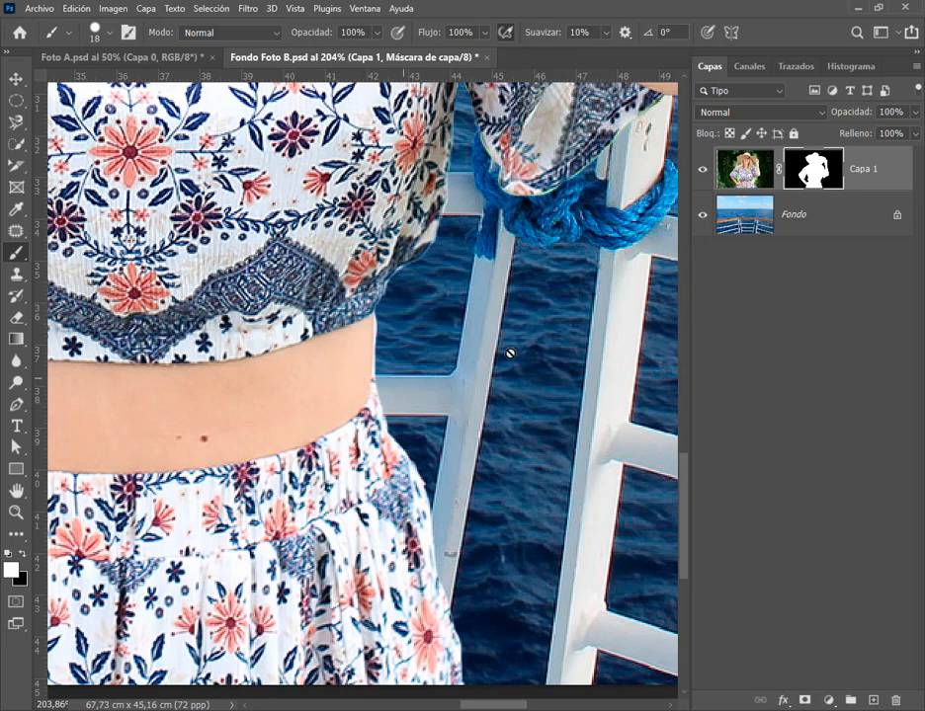
Paint white on the mask well beyond the waist to reveal the photo's original background, and undo that painting.
mouse_move(364, 294)
left_mouse_down()
mouse_move(368, 302)
mouse_move(406, 255)
mouse_move(391, 290)
mouse_move(398, 427)
mouse_move(379, 411)
mouse_move(431, 366)
mouse_move(384, 305)
mouse_move(440, 265)
mouse_move(501, 458)
mouse_move(458, 460)
mouse_move(465, 436)
mouse_move(491, 485)
mouse_move(378, 478)
mouse_move(502, 553)
mouse_move(549, 561)
mouse_move(533, 557)
mouse_move(525, 538)
mouse_move(486, 534)
left_mouse_up()
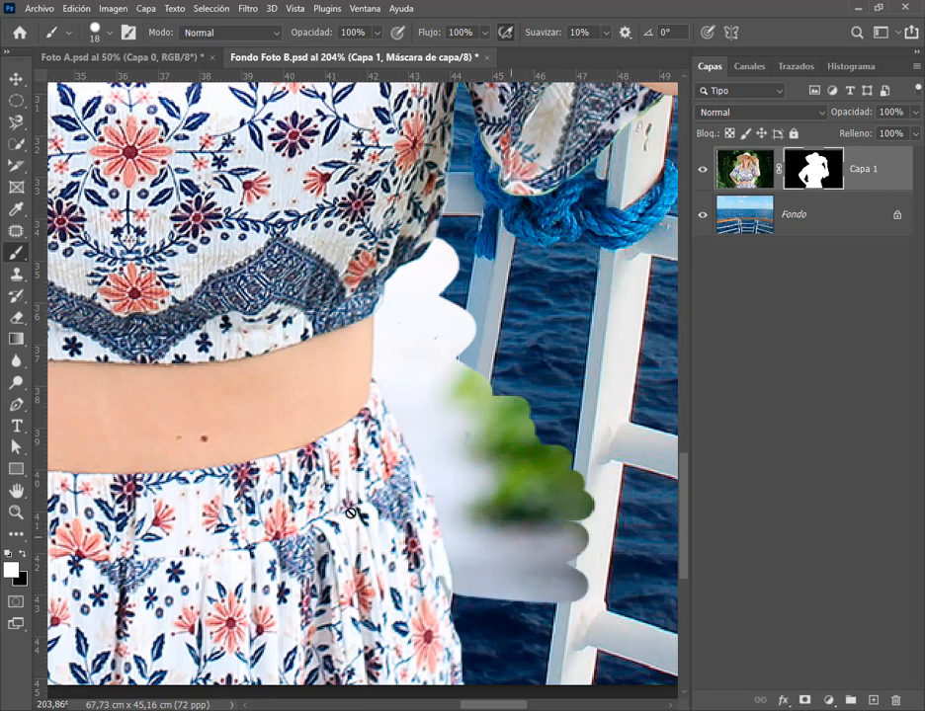
left_click(71, 8)
left_click(86, 21)
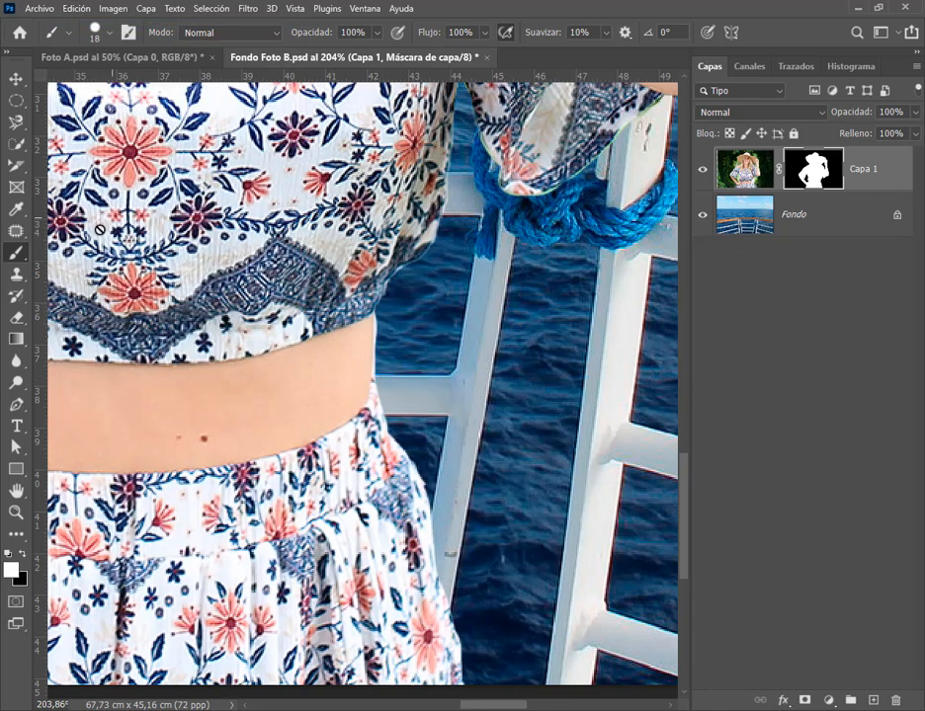
Paint white beyond the waist and skirt edge on Capa 1's mask and remove the excess with a 19 px Eraser.
left_click_drag(404, 495, 456, 685)
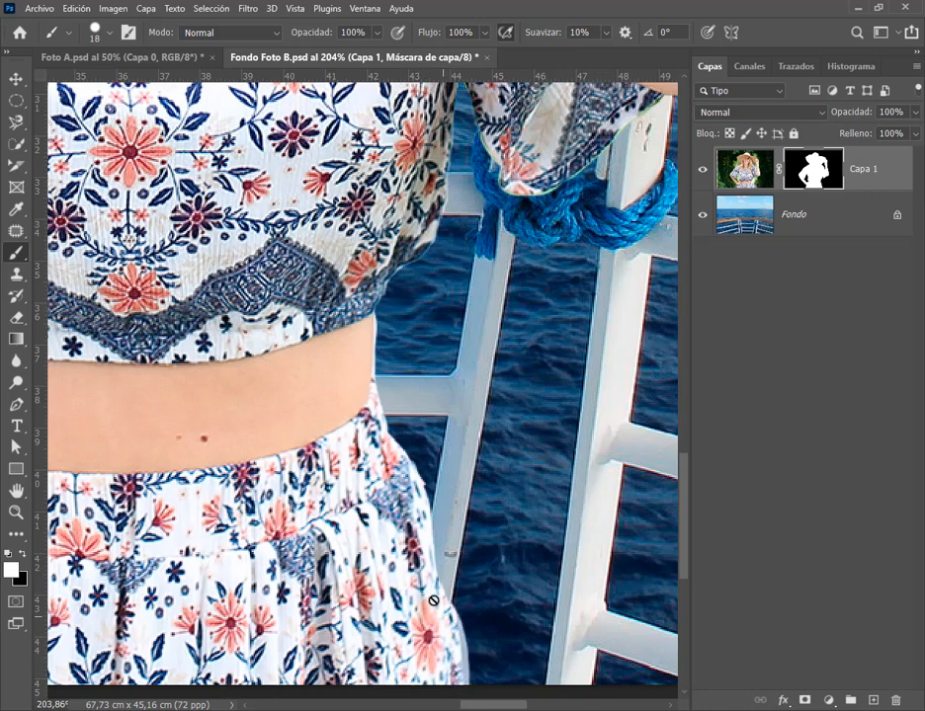
mouse_move(404, 465)
left_mouse_down()
mouse_move(382, 422)
mouse_move(386, 291)
mouse_move(400, 404)
mouse_move(440, 444)
mouse_move(492, 432)
mouse_move(436, 450)
mouse_move(428, 484)
mouse_move(441, 479)
mouse_move(437, 553)
left_mouse_up()
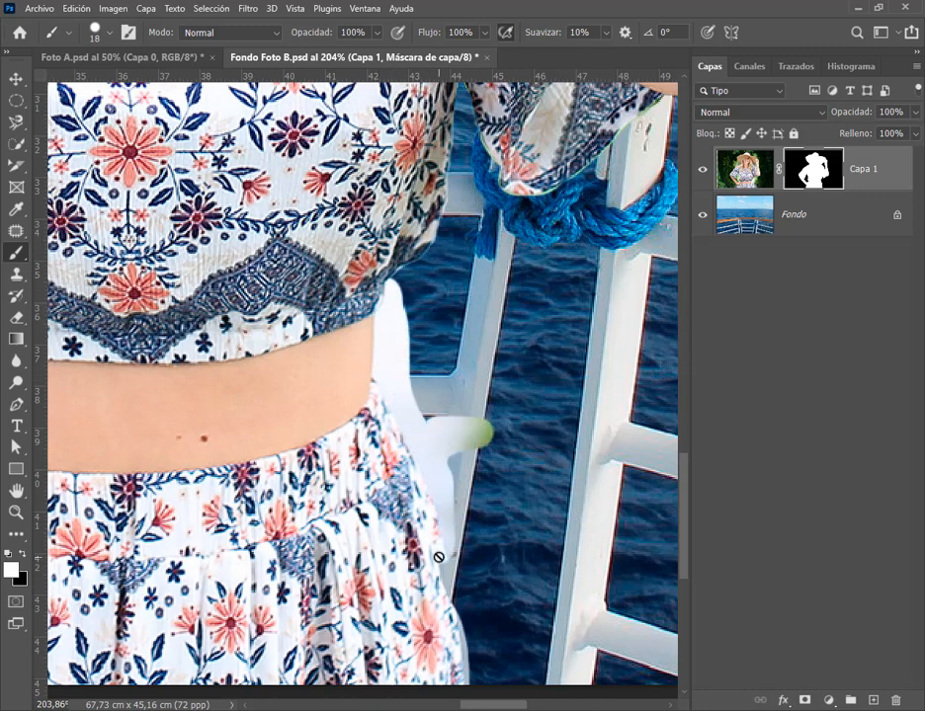
left_click(16, 317)
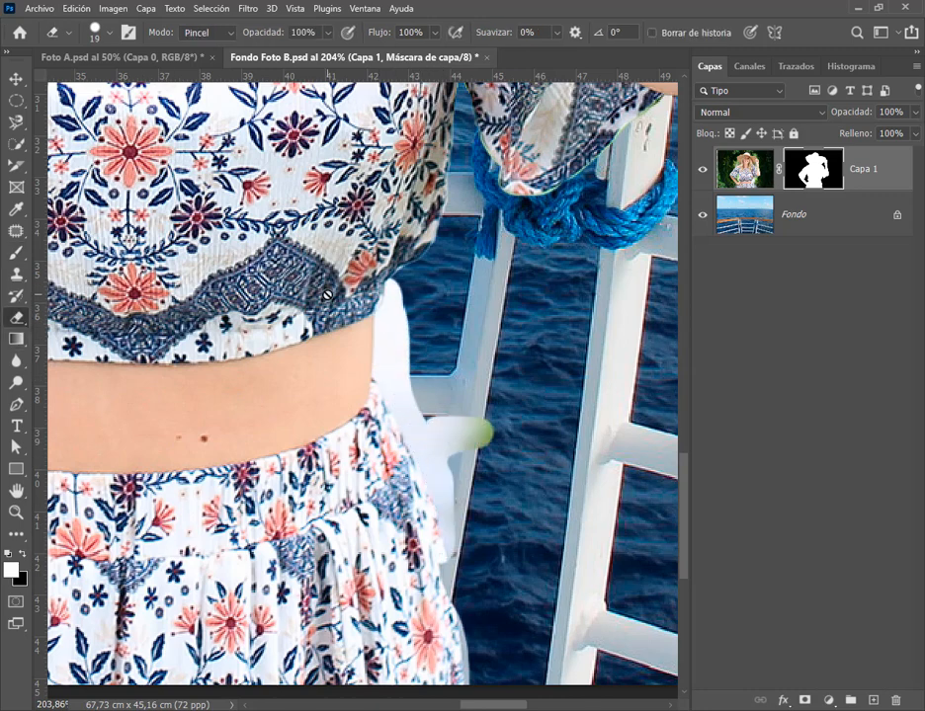
mouse_move(396, 291)
left_mouse_down()
mouse_move(387, 372)
mouse_move(463, 558)
mouse_move(470, 545)
mouse_move(448, 432)
mouse_move(498, 437)
mouse_move(459, 431)
mouse_move(406, 338)
left_mouse_up()
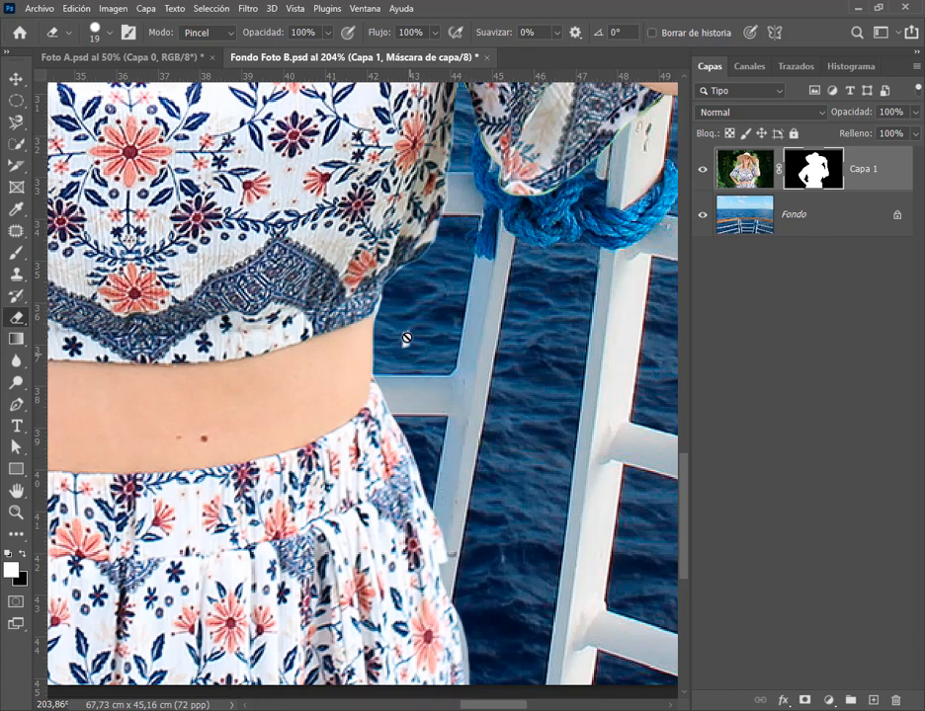
left_click(17, 250)
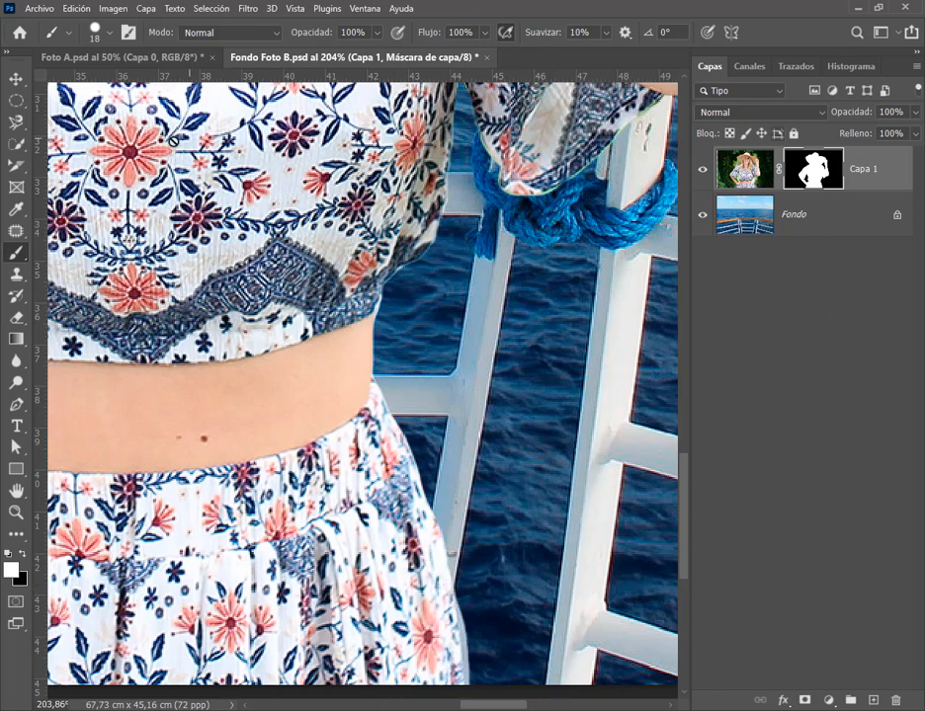
left_click(17, 317)
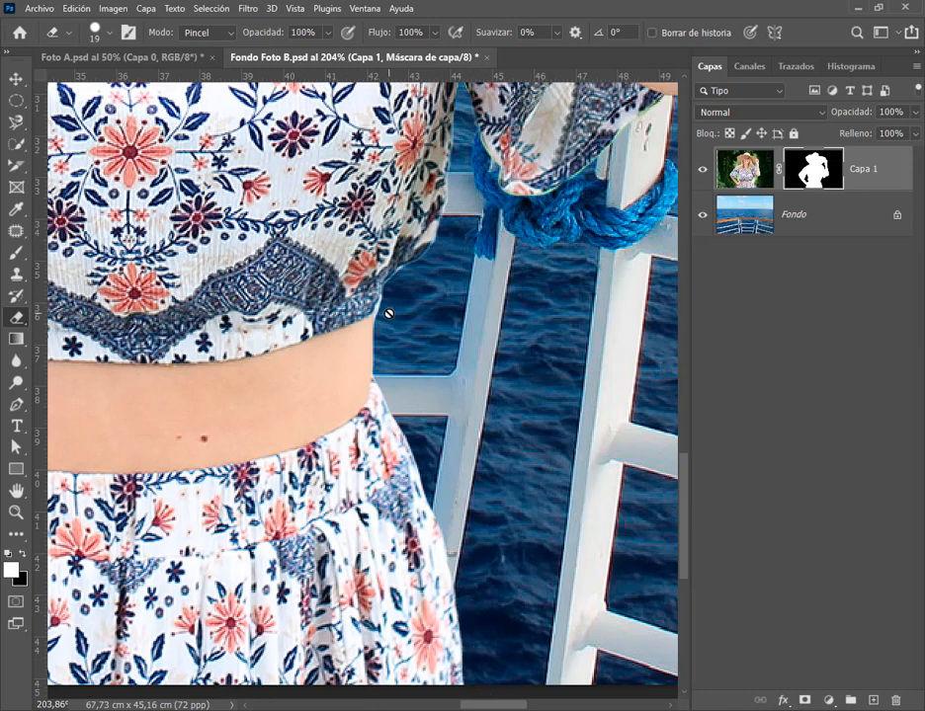
left_click(14, 79)
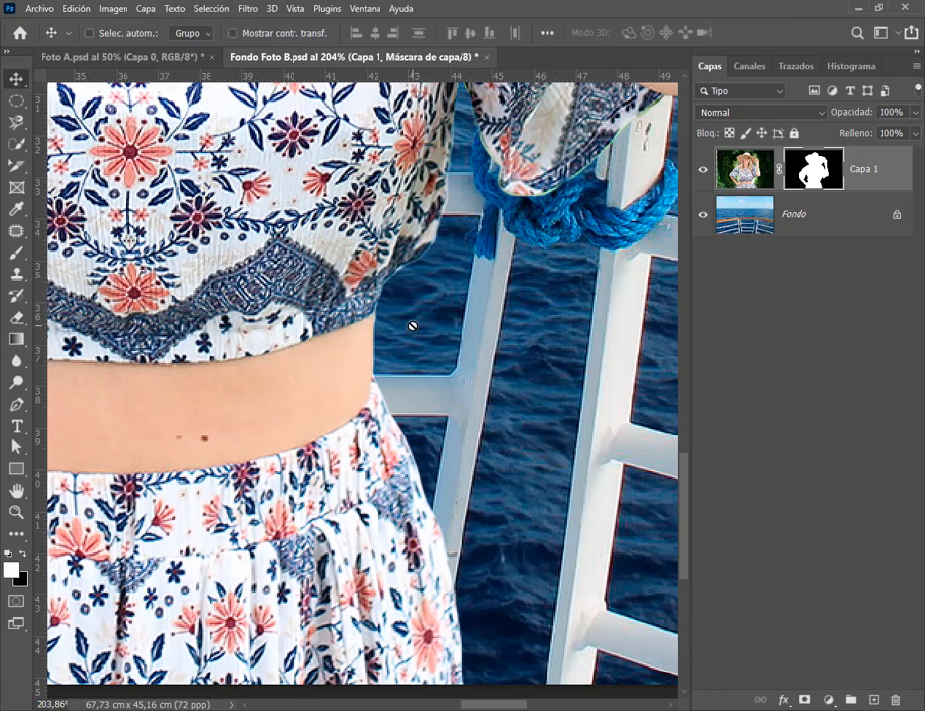
left_click(16, 251)
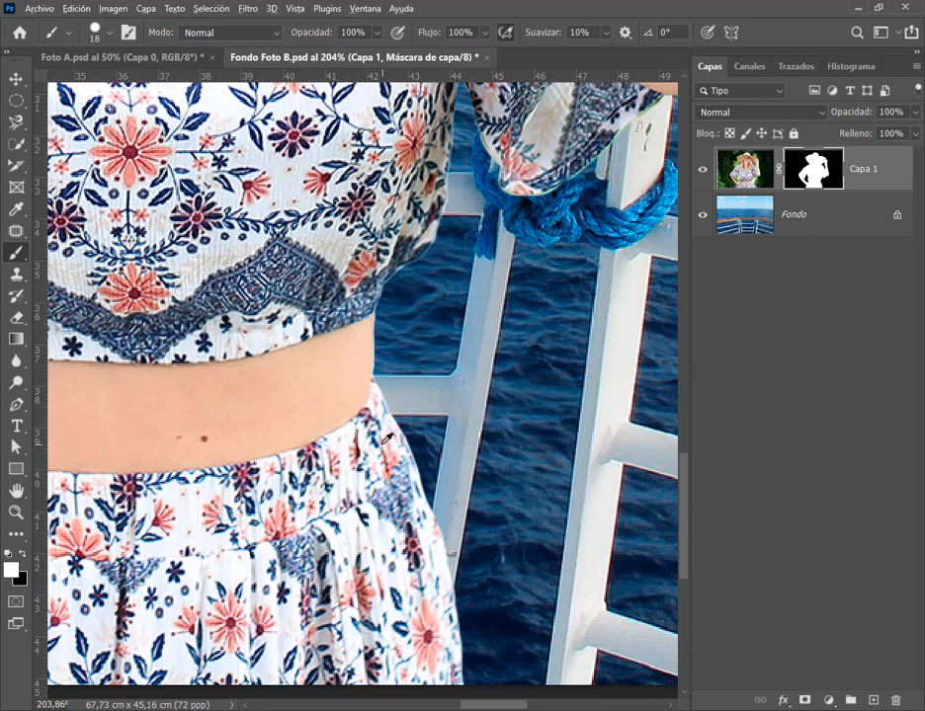
scroll(518, 491, "down", 4)
scroll(292, 216, "down", 2)
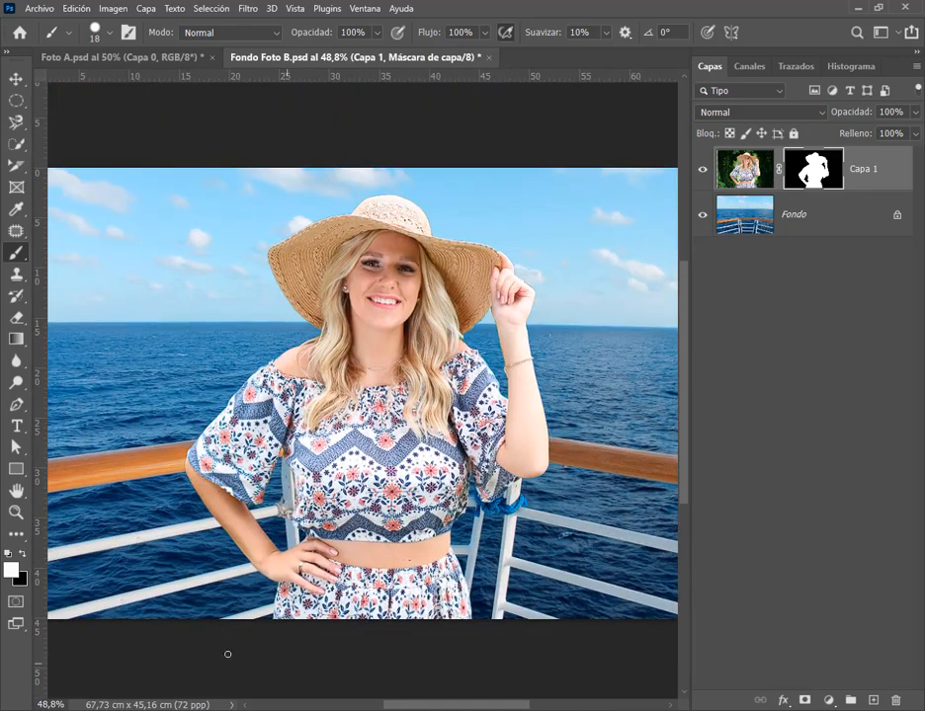
Switch to File Explorer and view the photo Foto B from the Photoshop folder at full size, closing it when done.
key("alt+Tab")
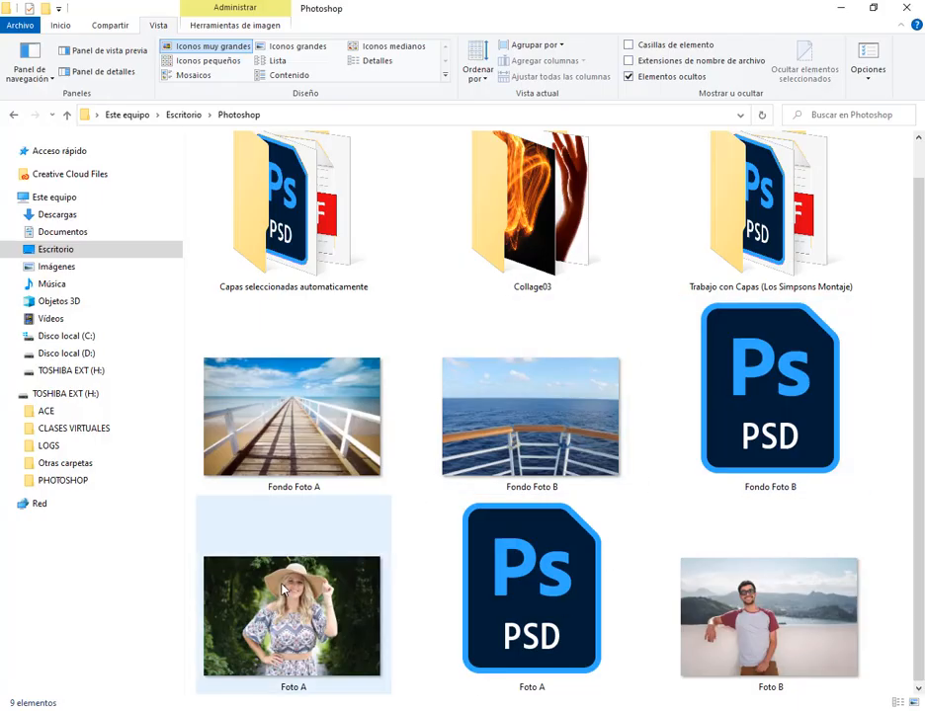
key("ctrl+alt+d")
mouse_move(206, 550)
left_mouse_down()
mouse_move(423, 702)
mouse_move(398, 698)
left_mouse_up()
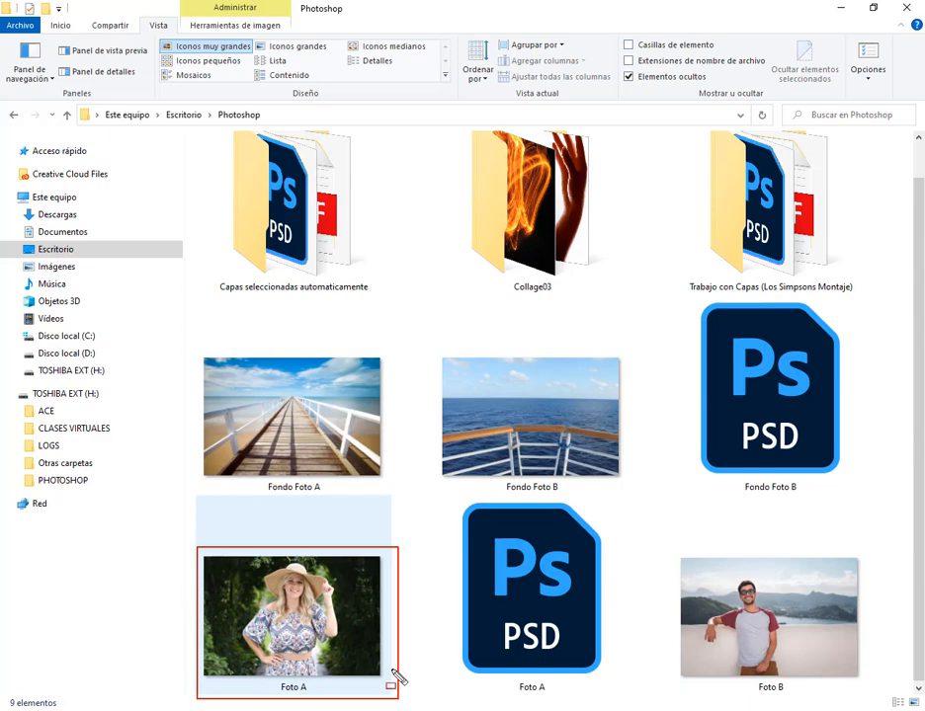
left_click_drag(320, 549, 310, 461)
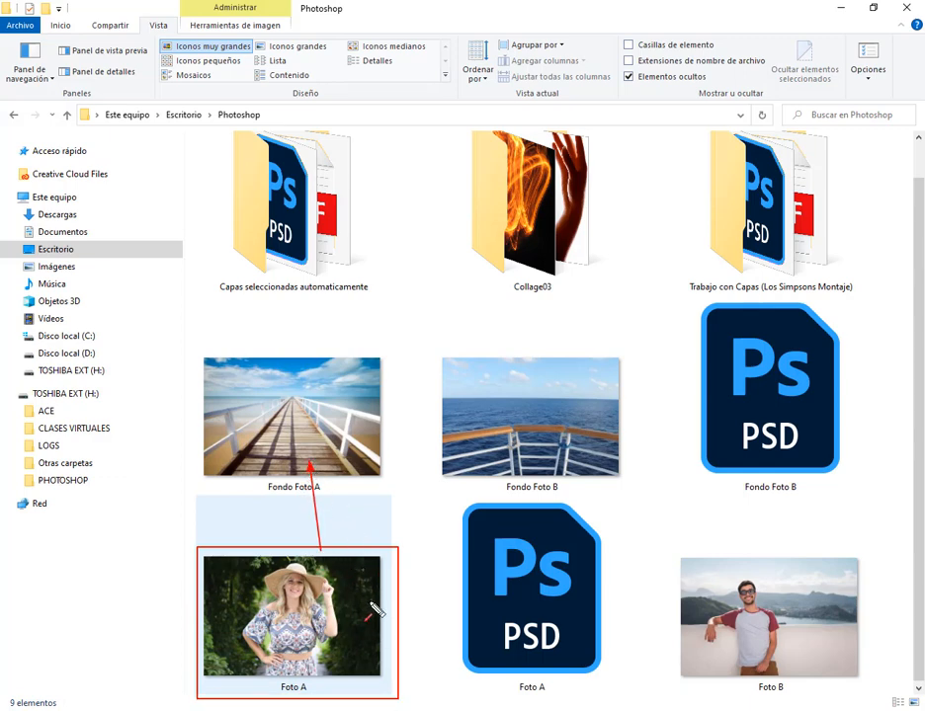
key("Escape")
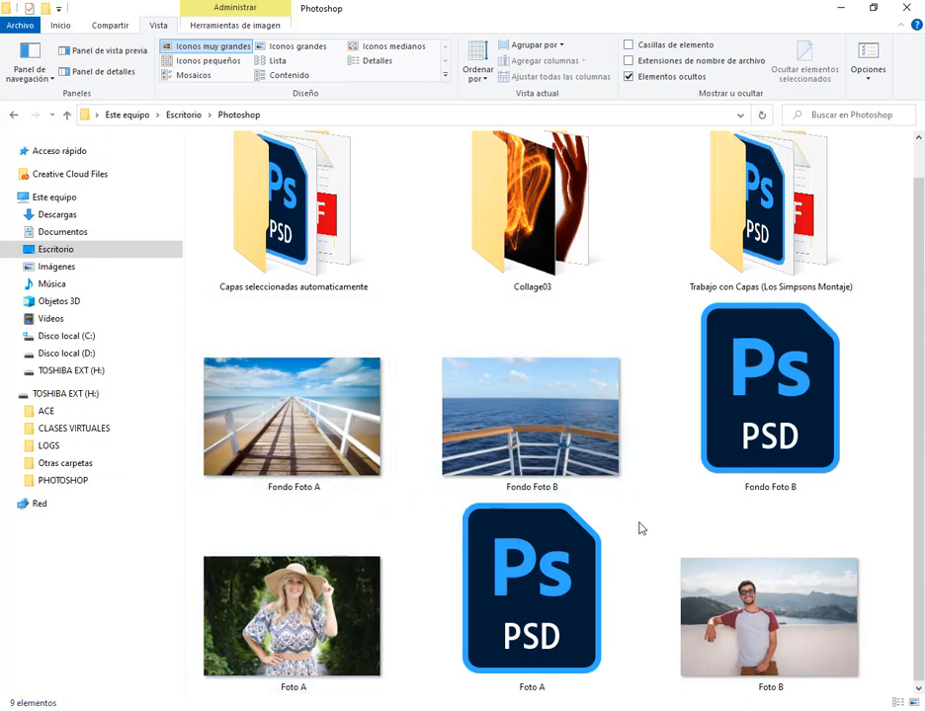
left_click_drag(650, 540, 874, 700)
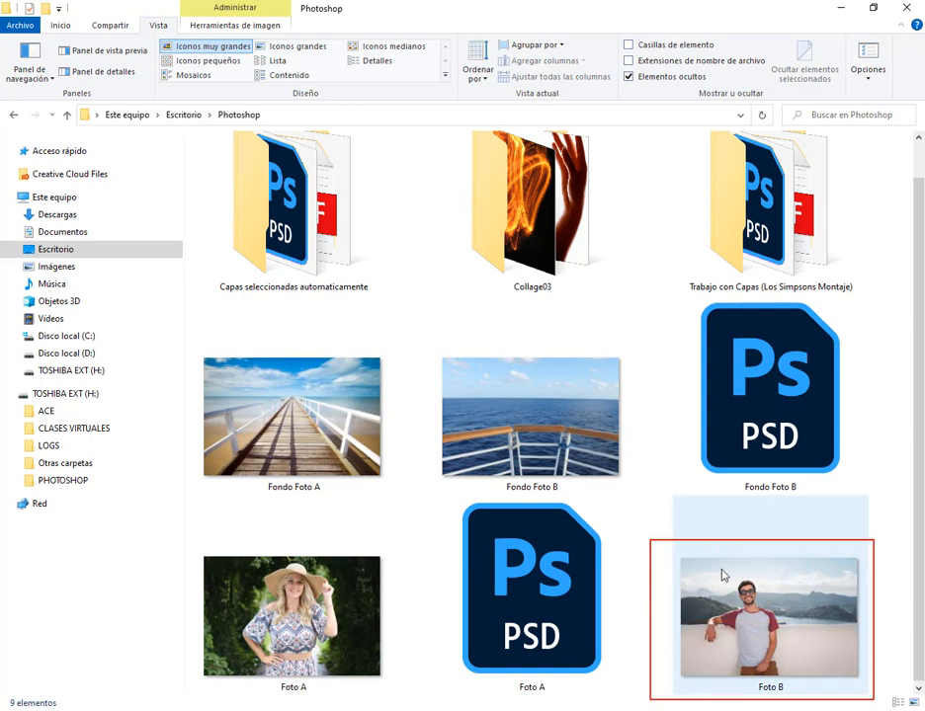
left_click_drag(682, 544, 582, 469)
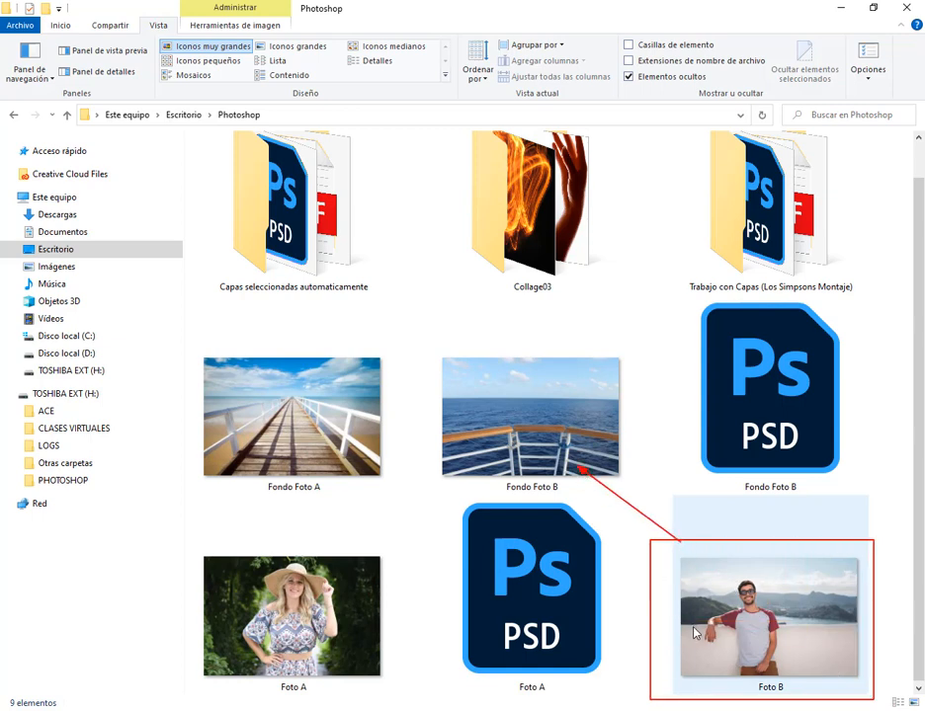
double_click(756, 617)
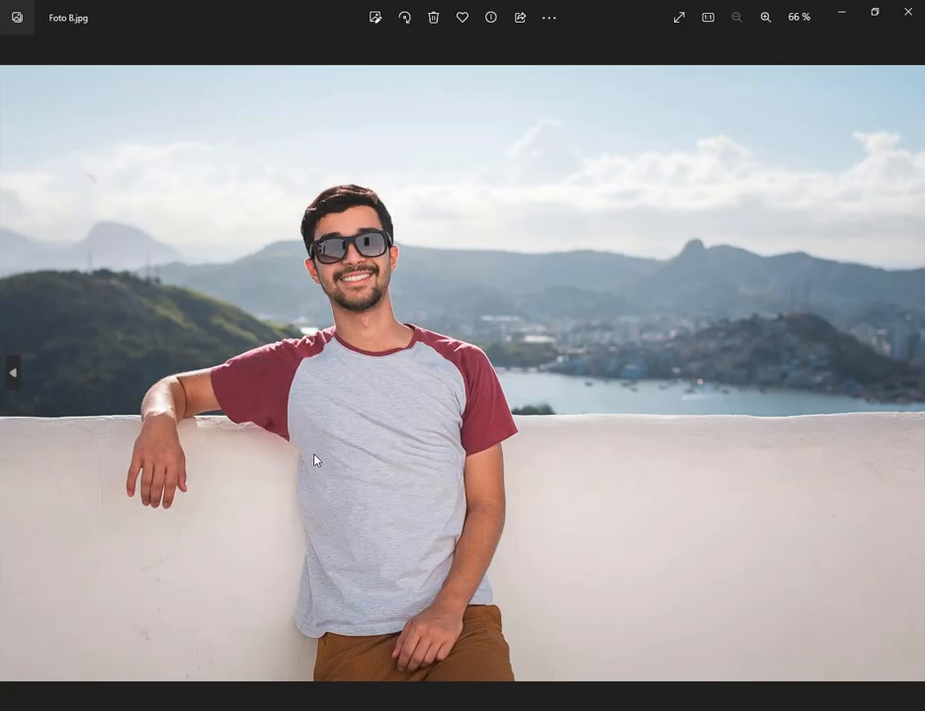
left_click(905, 14)
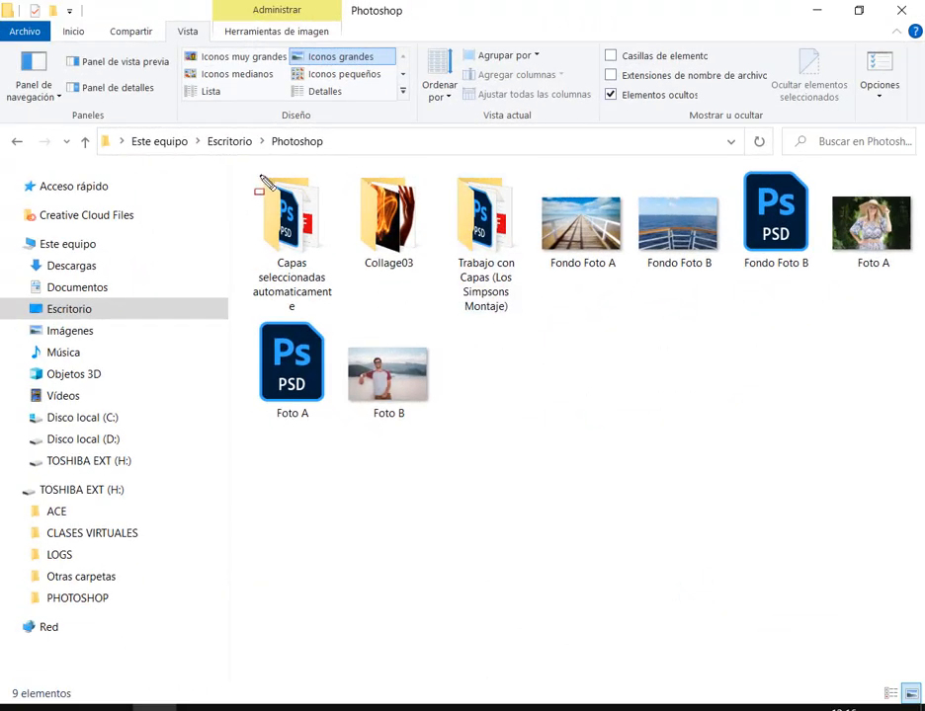
left_click_drag(241, 168, 523, 325)
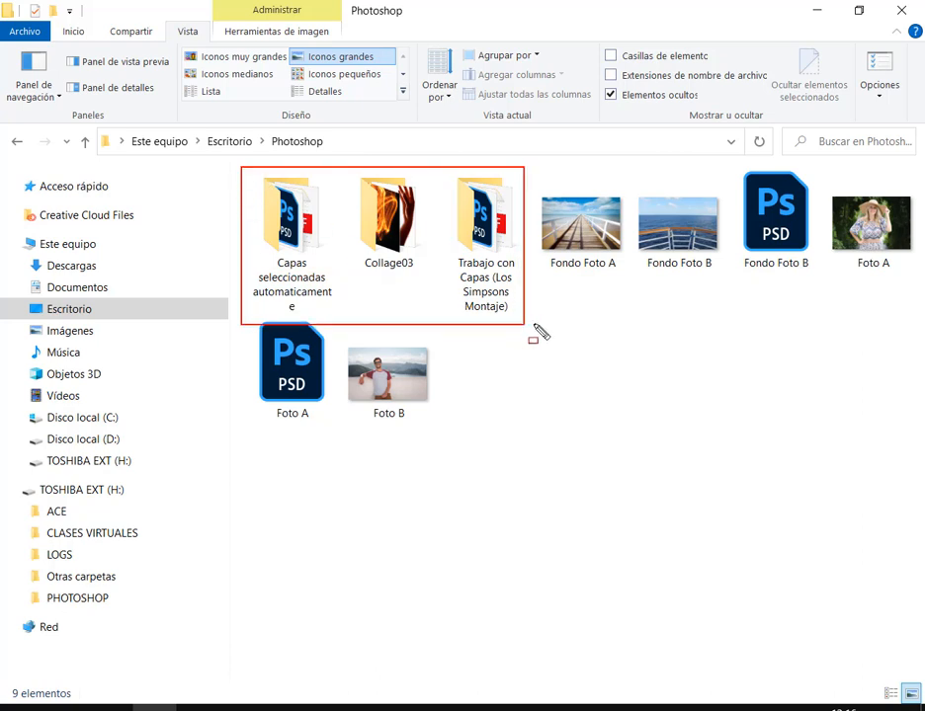
left_click_drag(329, 103, 296, 184)
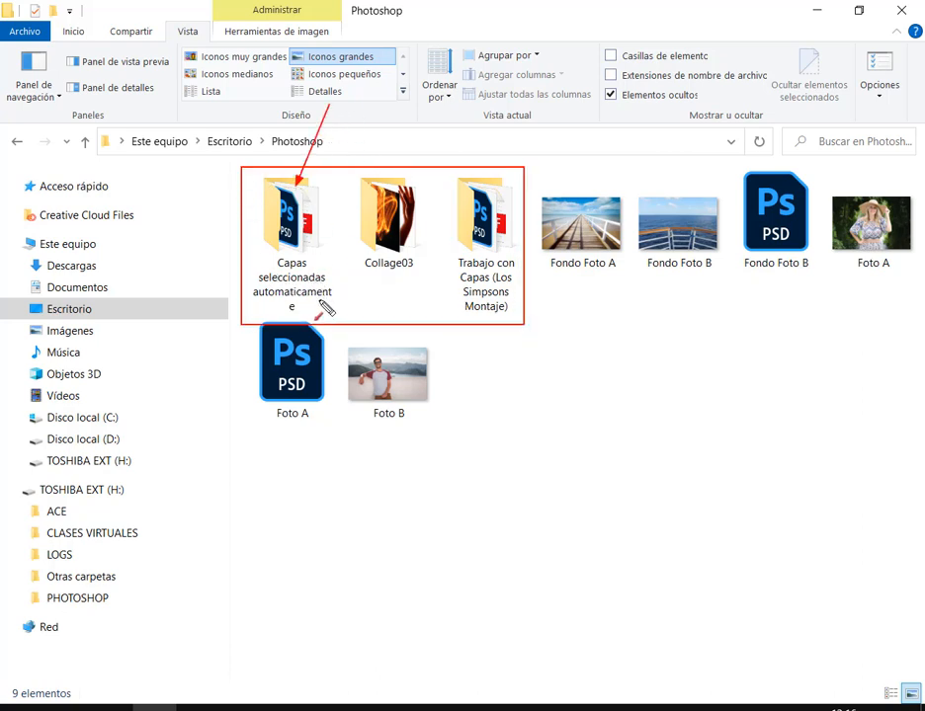
left_click_drag(418, 107, 405, 170)
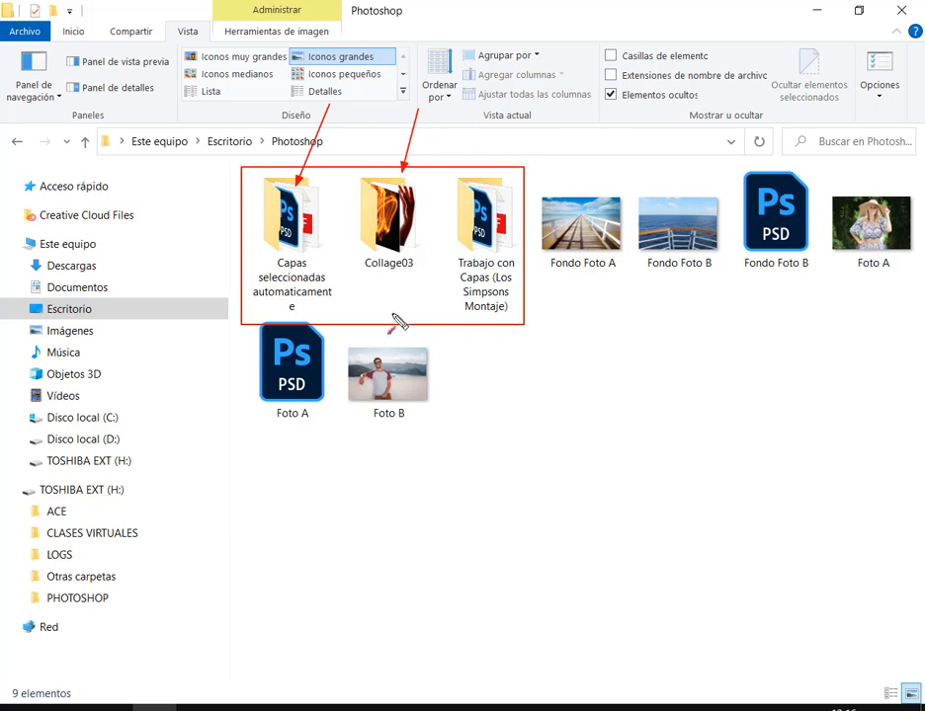
left_click_drag(521, 105, 505, 170)
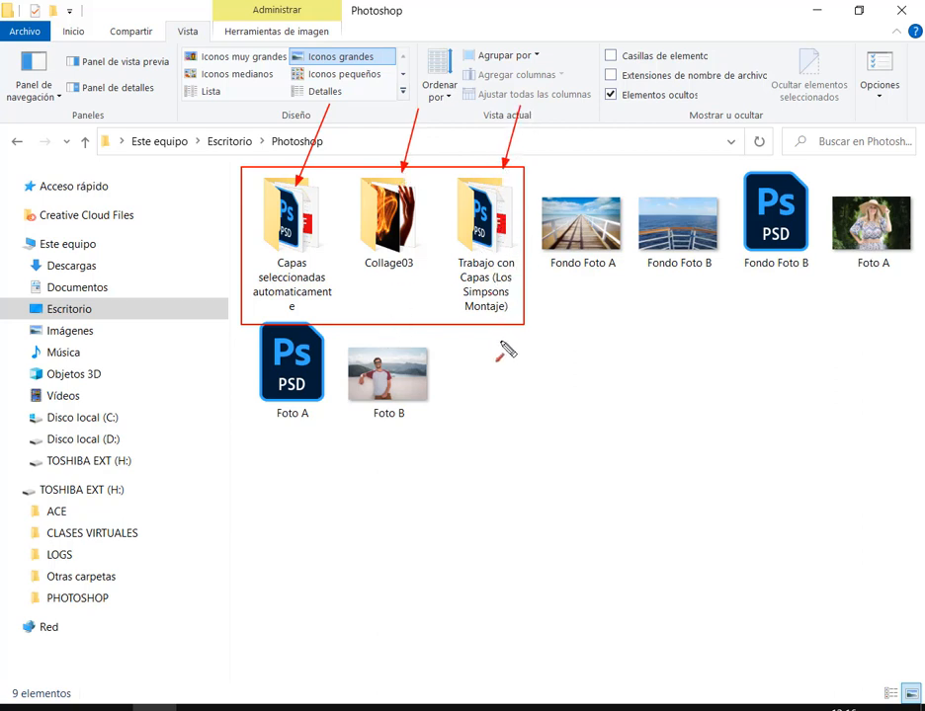
key("Escape")
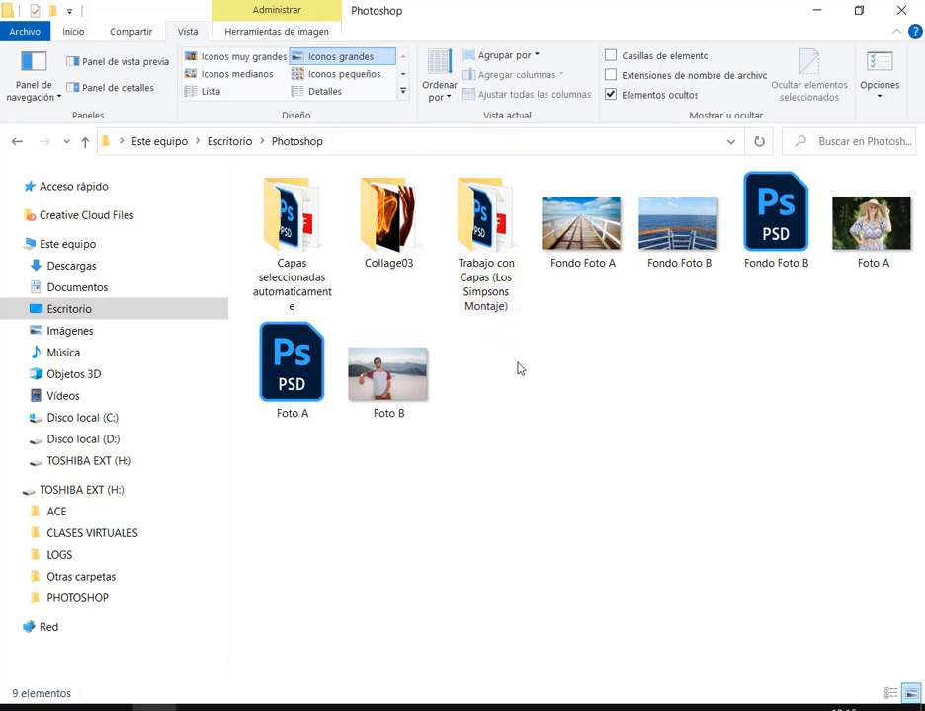
Open the PDF Trabajo con Capas from the folder Trabajo con Capas (Los Simpsons Montaje) and view the example image on page 1.
left_click(312, 257)
left_click(481, 294)
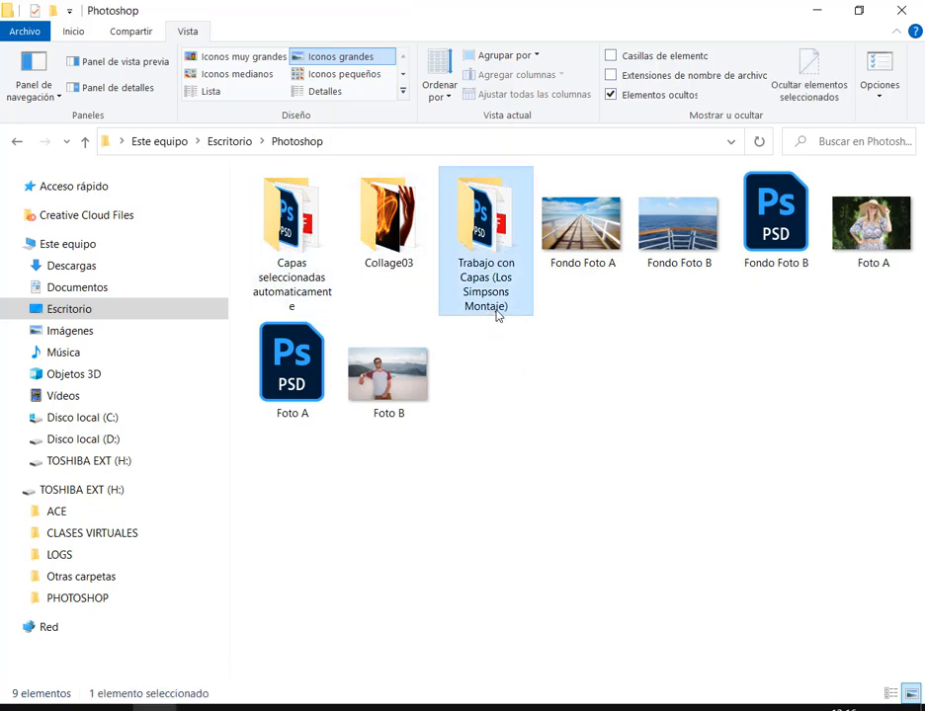
double_click(491, 257)
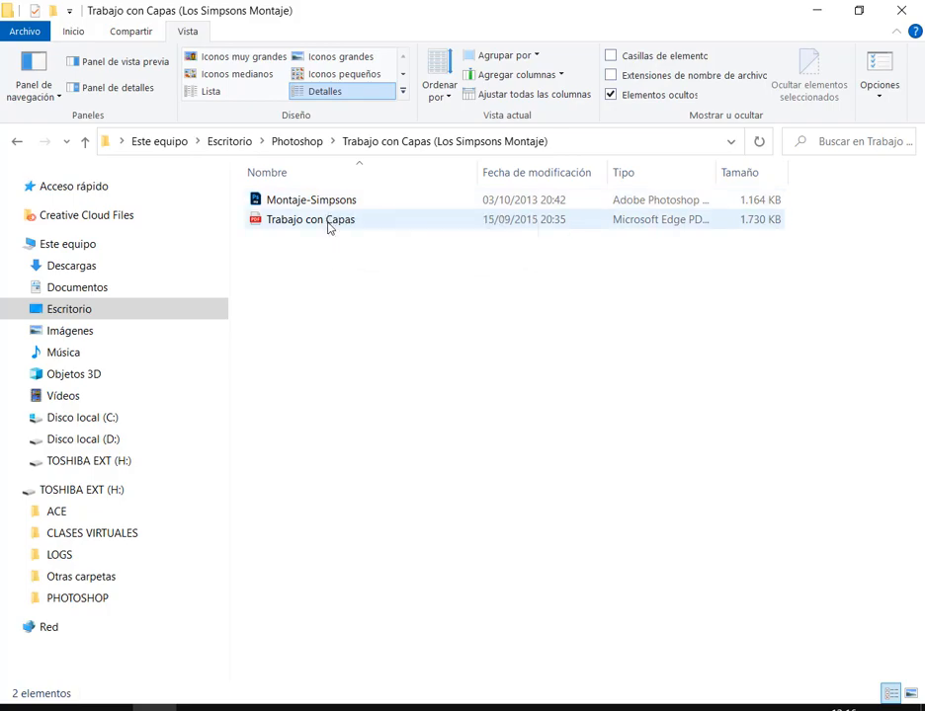
double_click(332, 226)
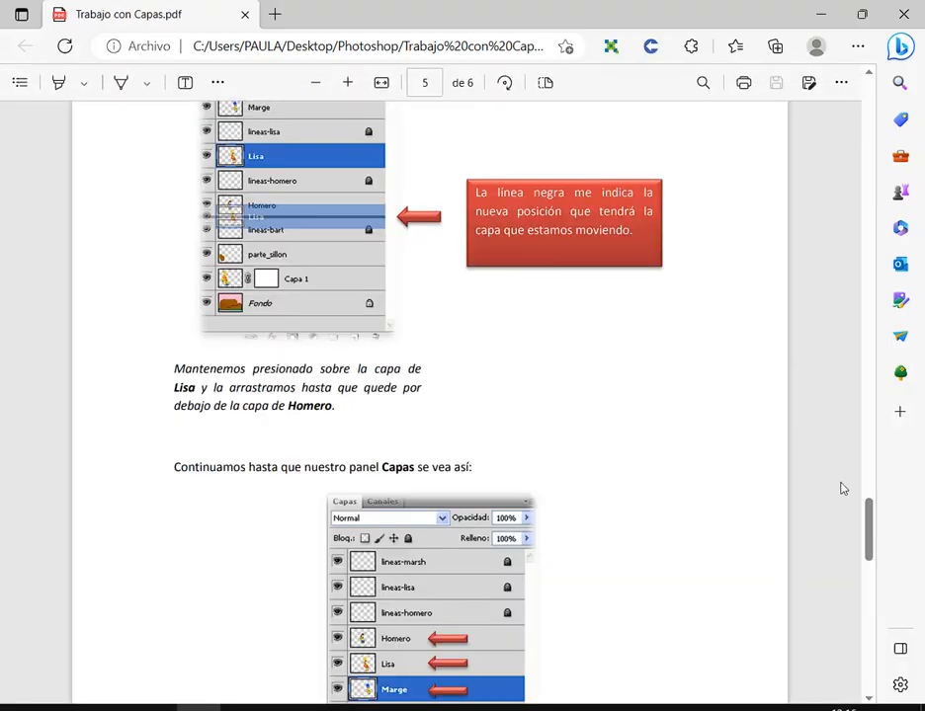
left_click_drag(866, 531, 875, 110)
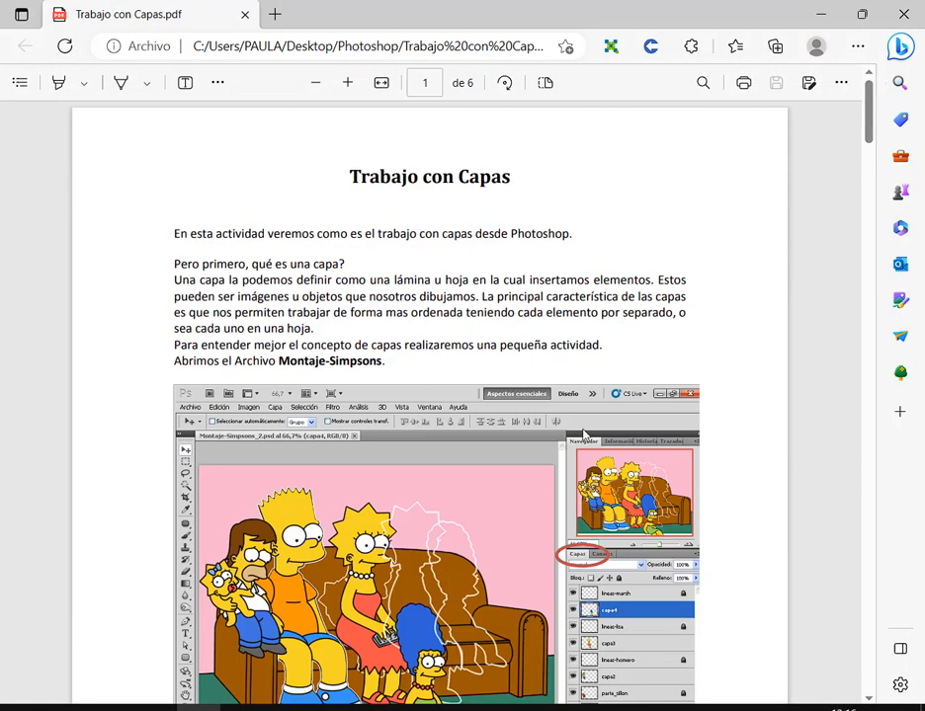
scroll(682, 257, "down", 3)
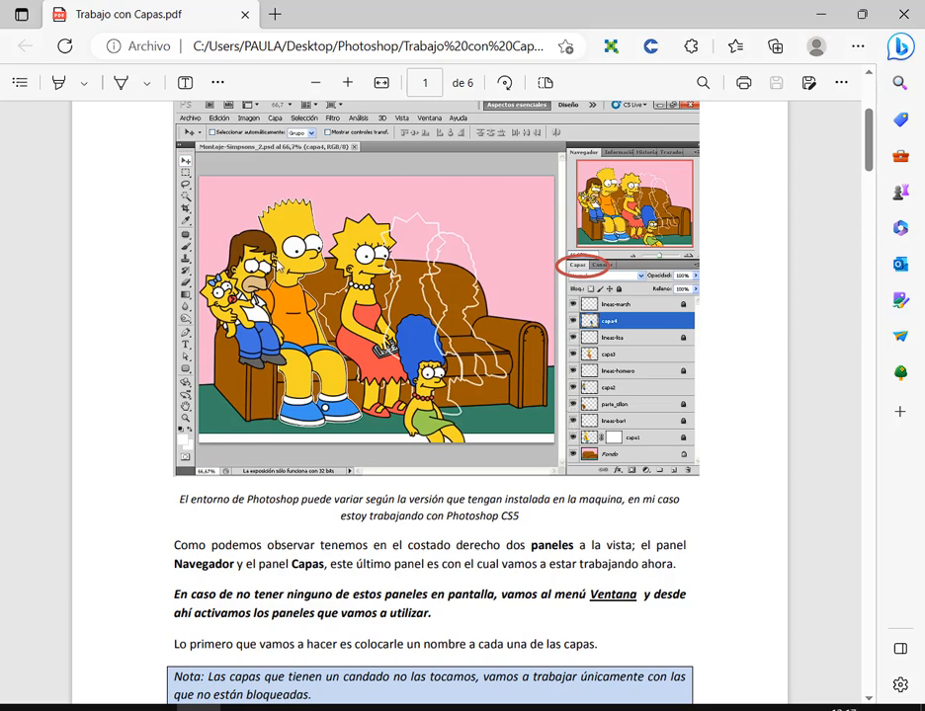
left_click_drag(206, 231, 283, 373)
left_click_drag(252, 188, 254, 241)
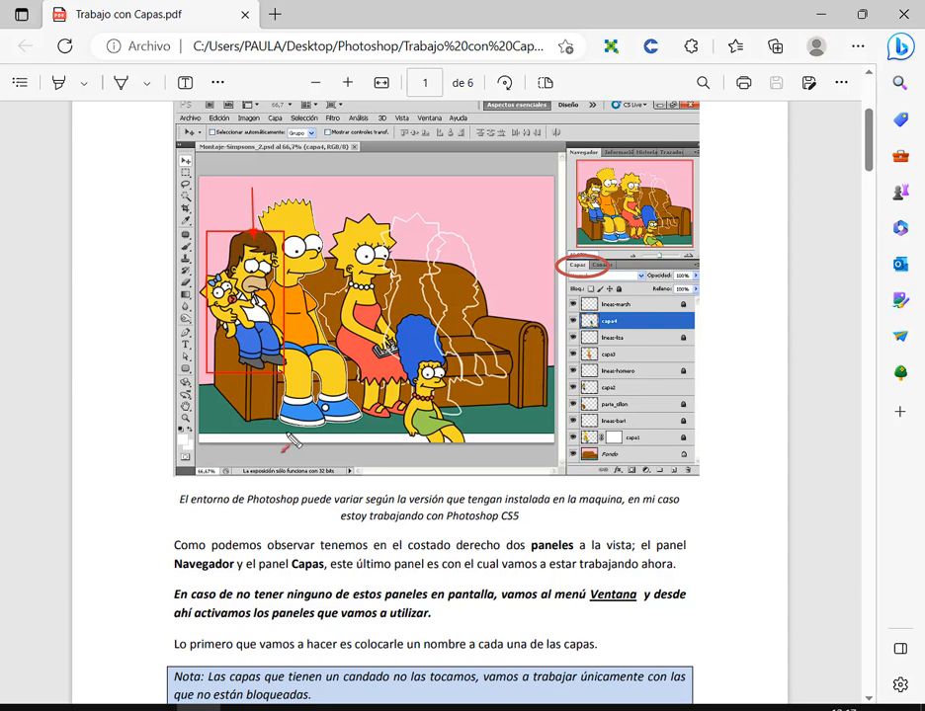
left_click_drag(372, 164, 363, 218)
left_click_drag(515, 429, 447, 432)
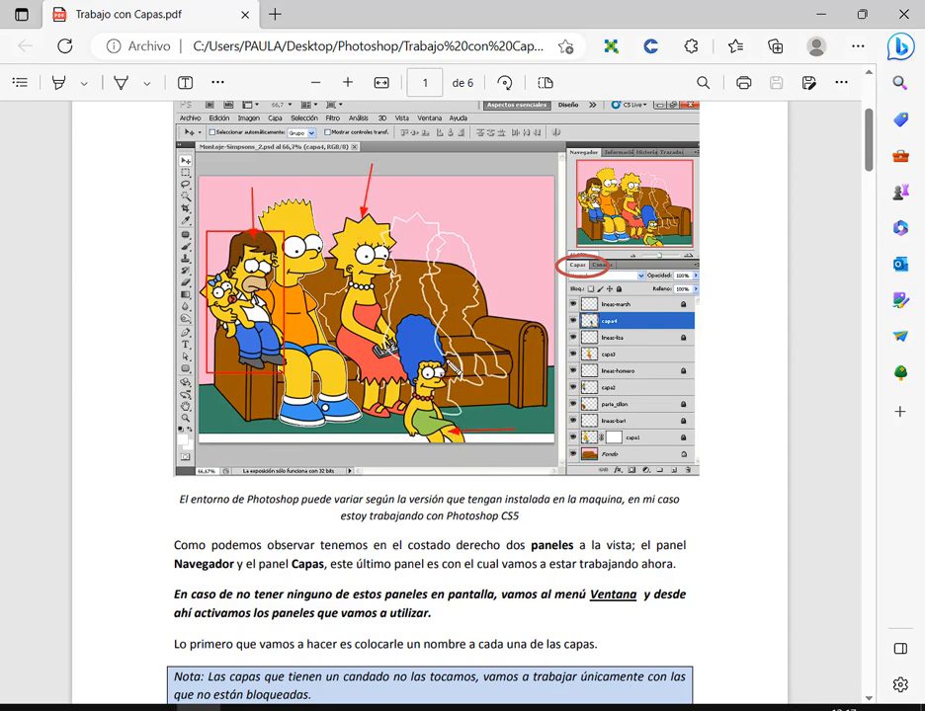
key("Escape")
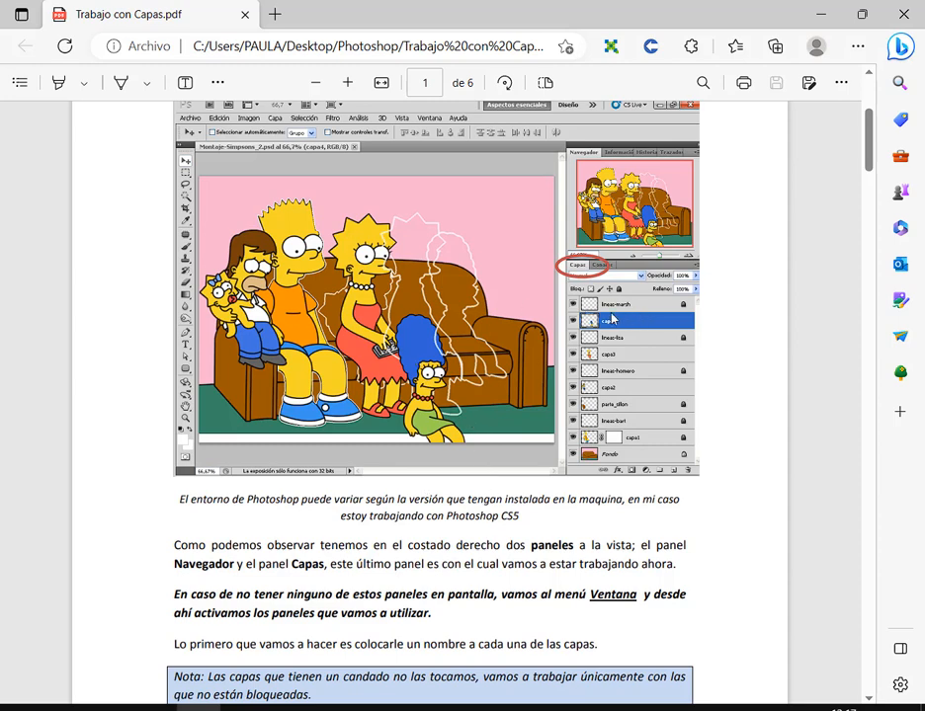
mouse_move(565, 293)
left_mouse_down()
mouse_move(676, 415)
mouse_move(696, 472)
left_mouse_up()
Return to the exercise folder and open Montaje-Simpsons in Photoshop, using its embedded color profile.
left_click(163, 708)
double_click(311, 202)
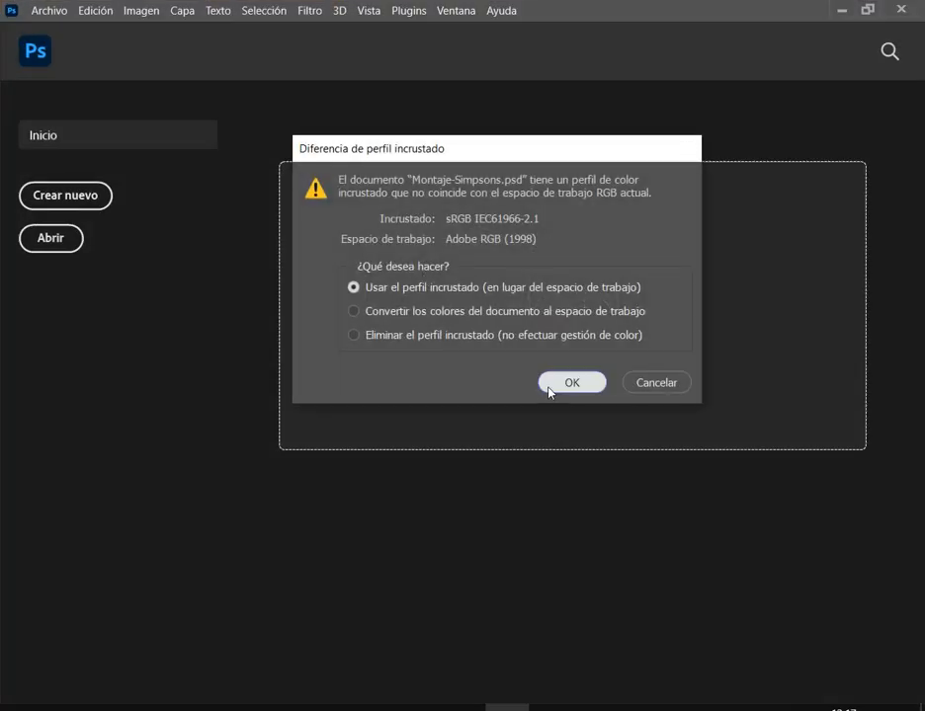
left_click(549, 385)
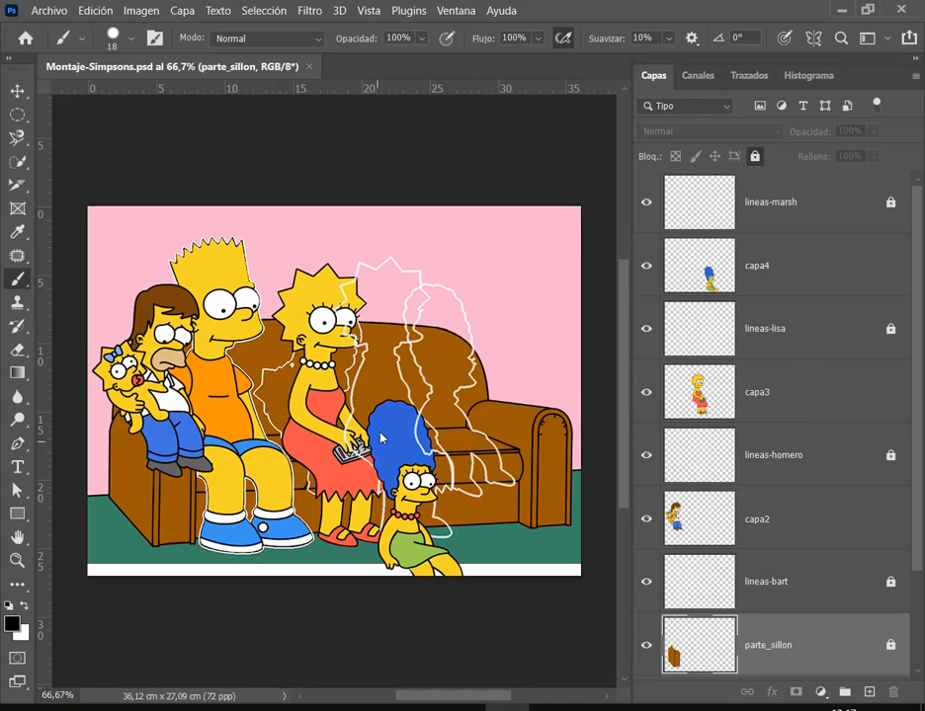
left_click_drag(471, 586, 474, 590)
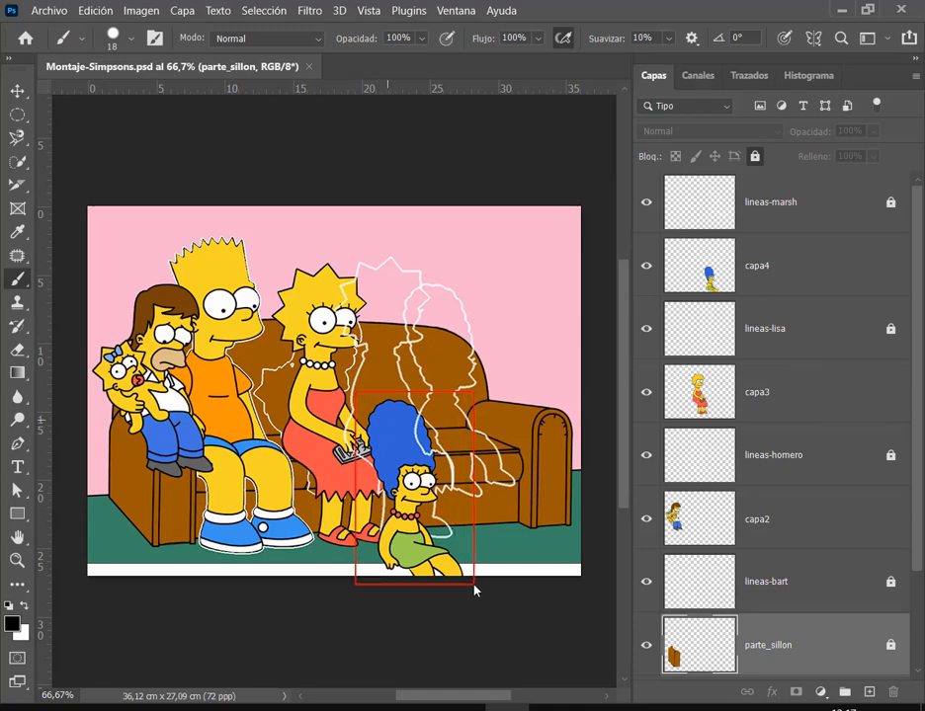
left_click_drag(503, 478, 418, 469)
mouse_move(918, 277)
left_mouse_down()
mouse_move(923, 358)
mouse_move(921, 318)
left_mouse_up()
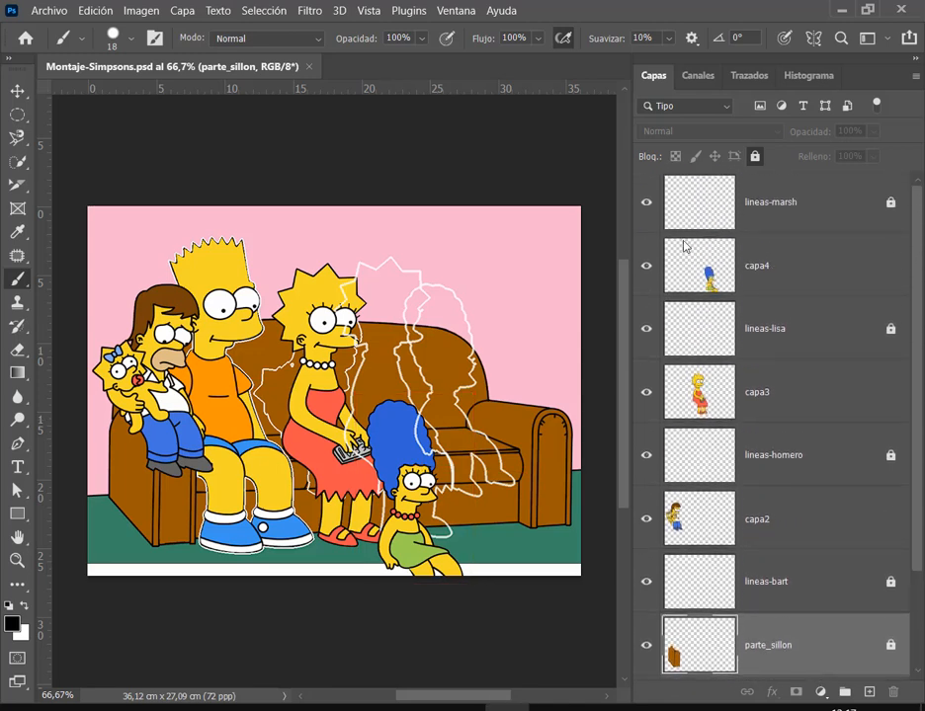
left_click_drag(662, 236, 761, 302)
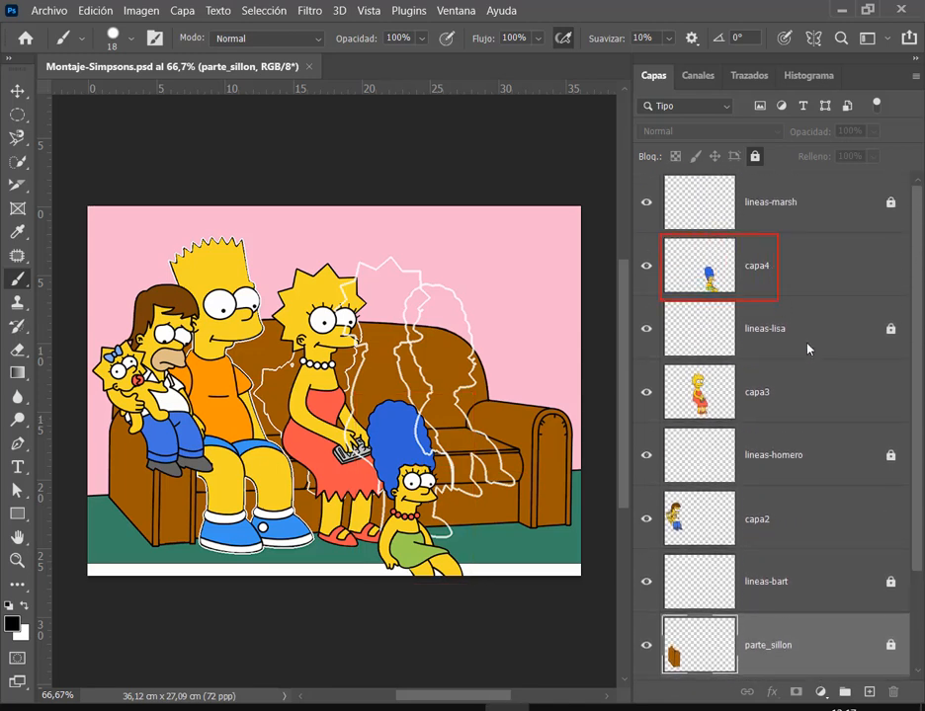
Move the Marge figure on layer capa4 with the Move tool onto the right-hand end of the sofa.
left_click(688, 262)
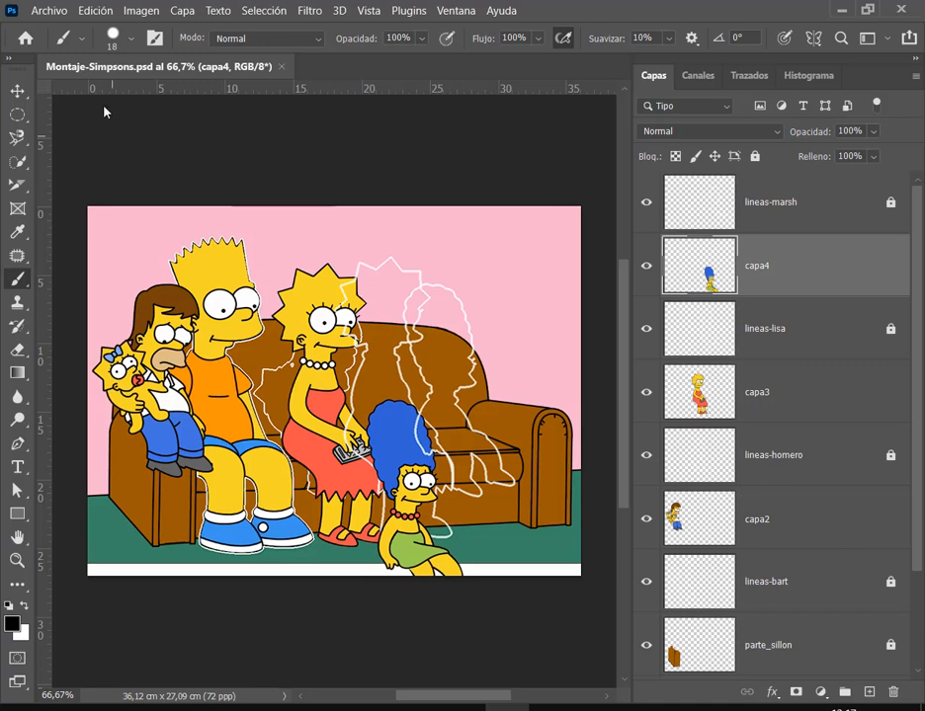
left_click(17, 90)
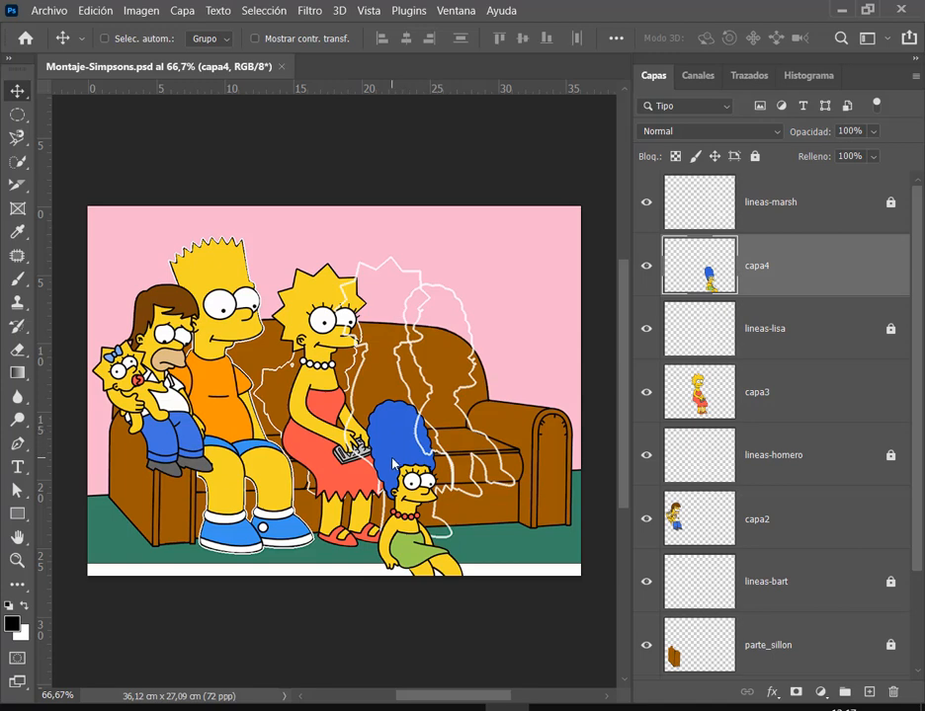
left_click_drag(393, 464, 499, 353)
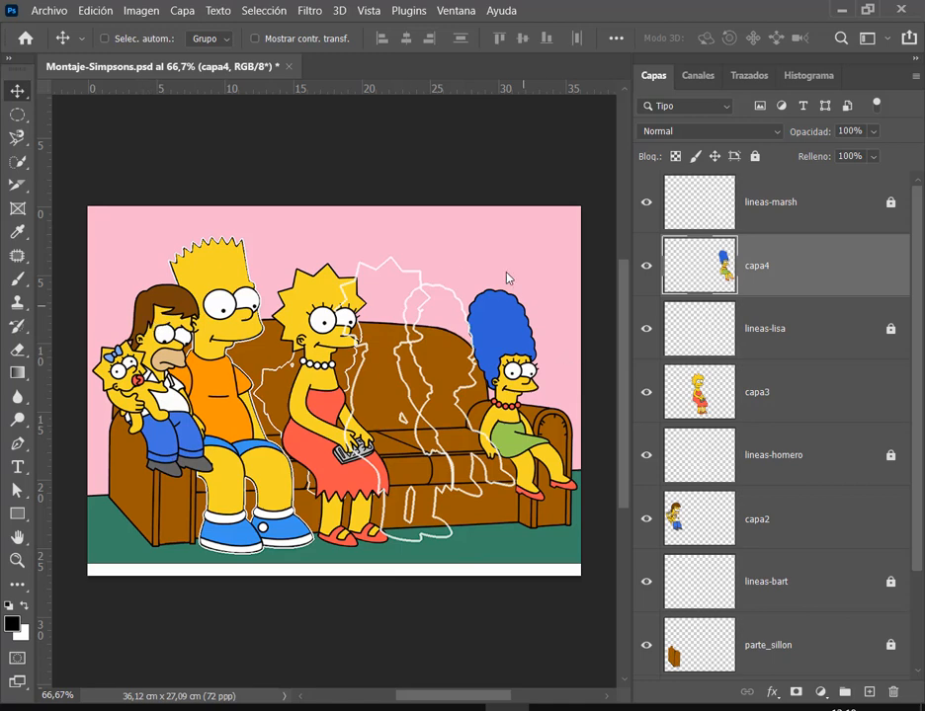
key("ctrl")
left_click_drag(118, 237, 144, 321)
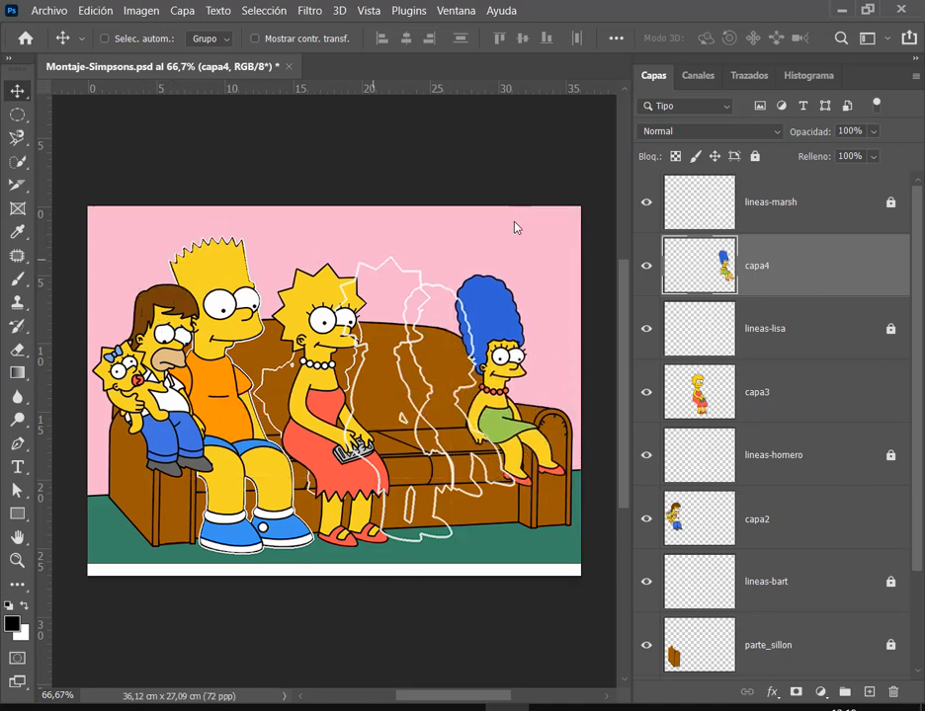
left_click_drag(516, 206, 496, 294)
Move the Homer and Maggie figures on layer capa2 to the middle of the sofa, beside Lisa.
key("ctrl")
mouse_move(84, 271)
left_mouse_down()
mouse_move(141, 382)
mouse_move(229, 485)
left_mouse_up()
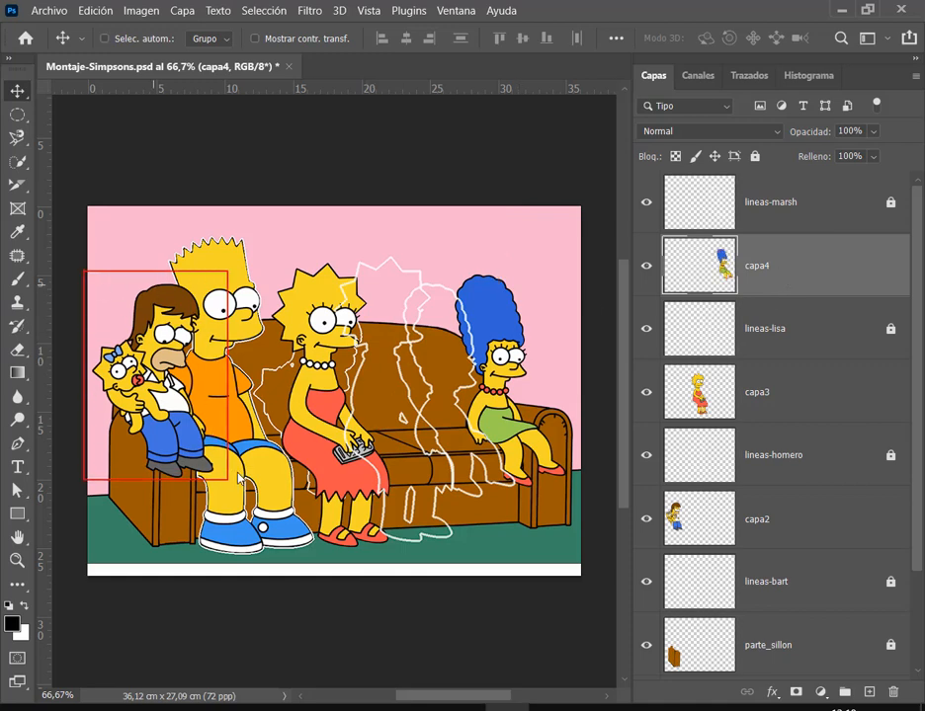
key("ctrl")
left_click_drag(637, 486, 901, 559)
key("ctrl")
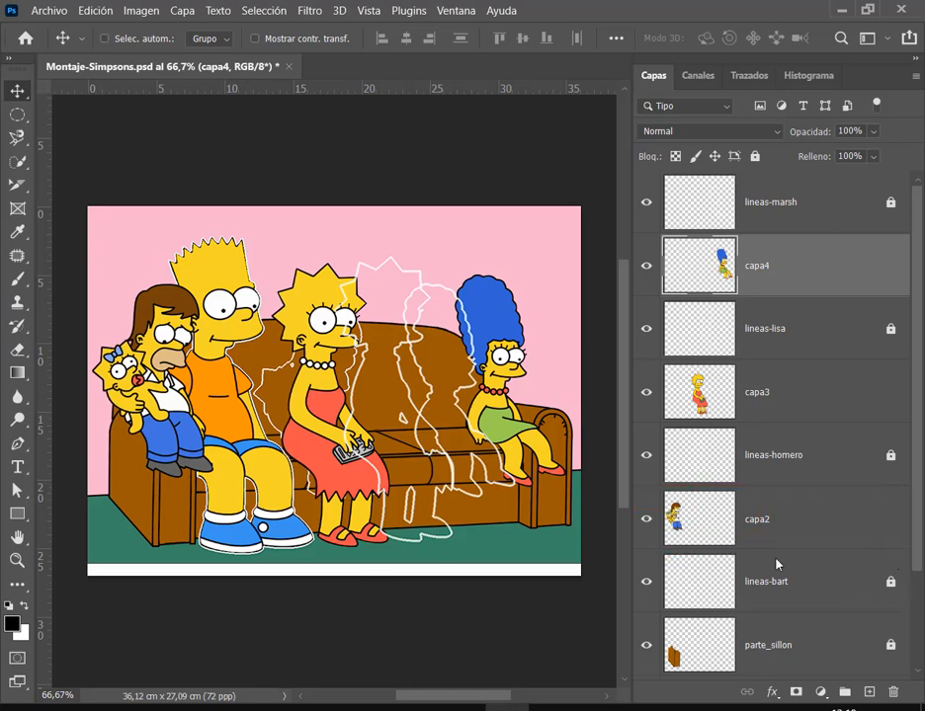
left_click(718, 533)
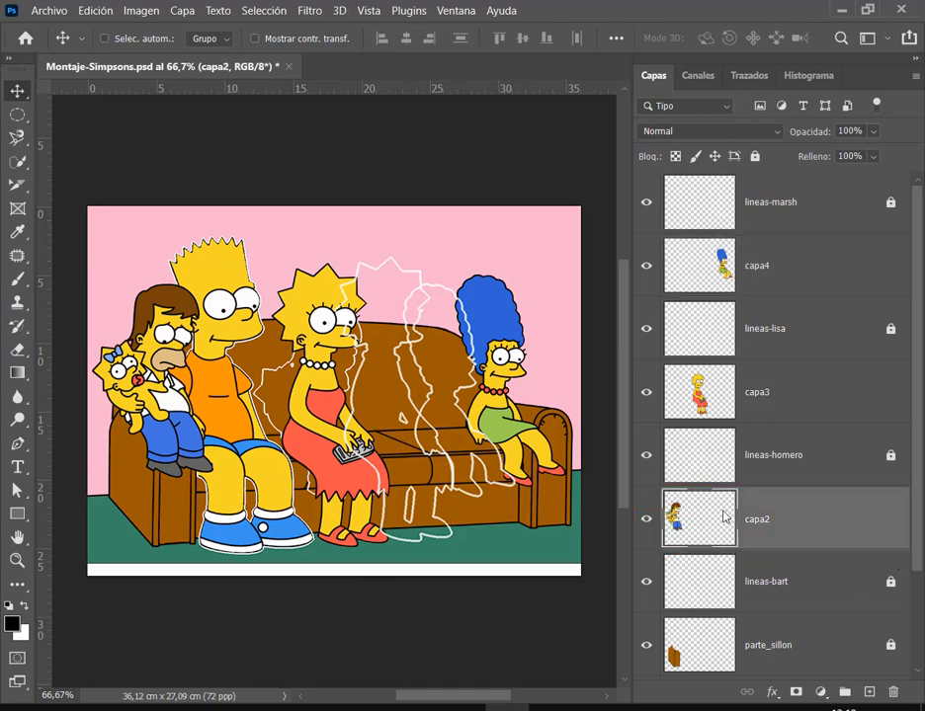
left_click_drag(163, 321, 358, 437)
Switch to the PDF Trabajo con Capas, read page 2's note on locked layers and first renaming method, and return to Photoshop.
left_click(197, 708)
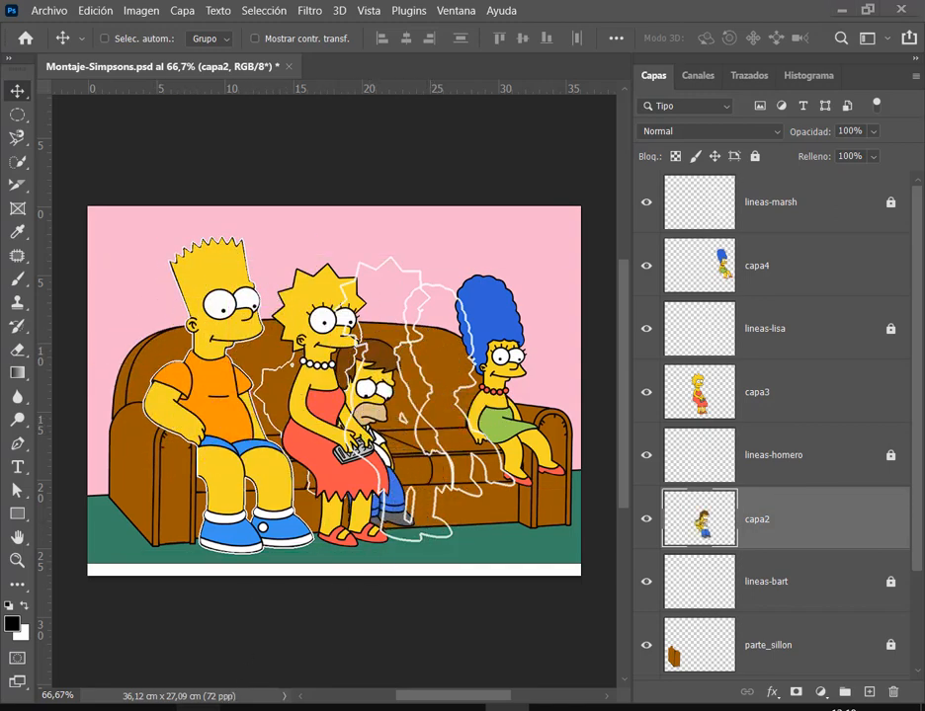
scroll(533, 312, "down", 6)
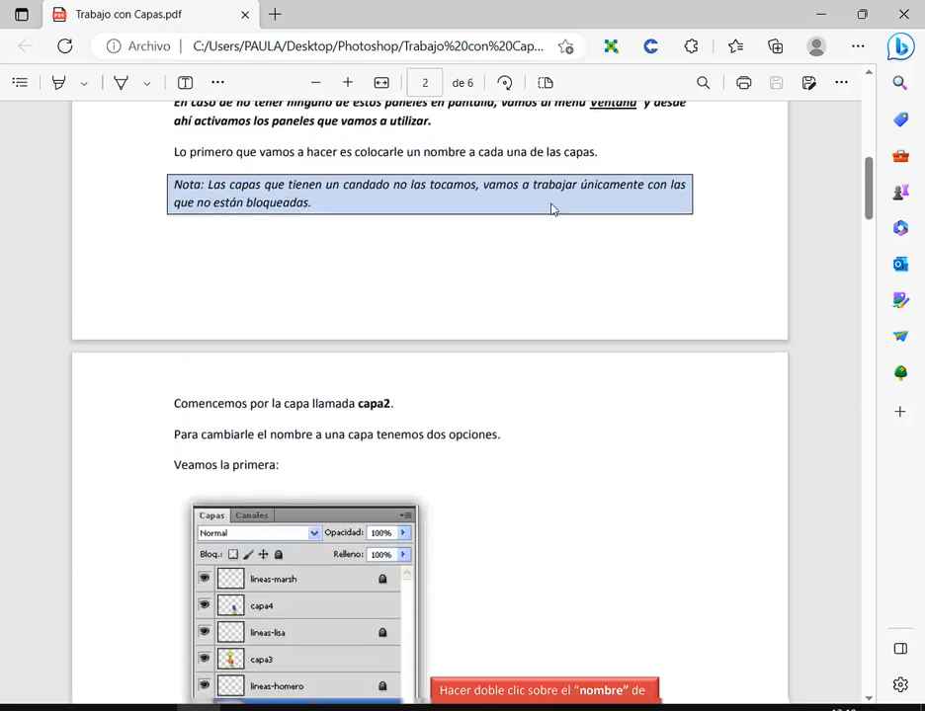
scroll(550, 210, "down", 3)
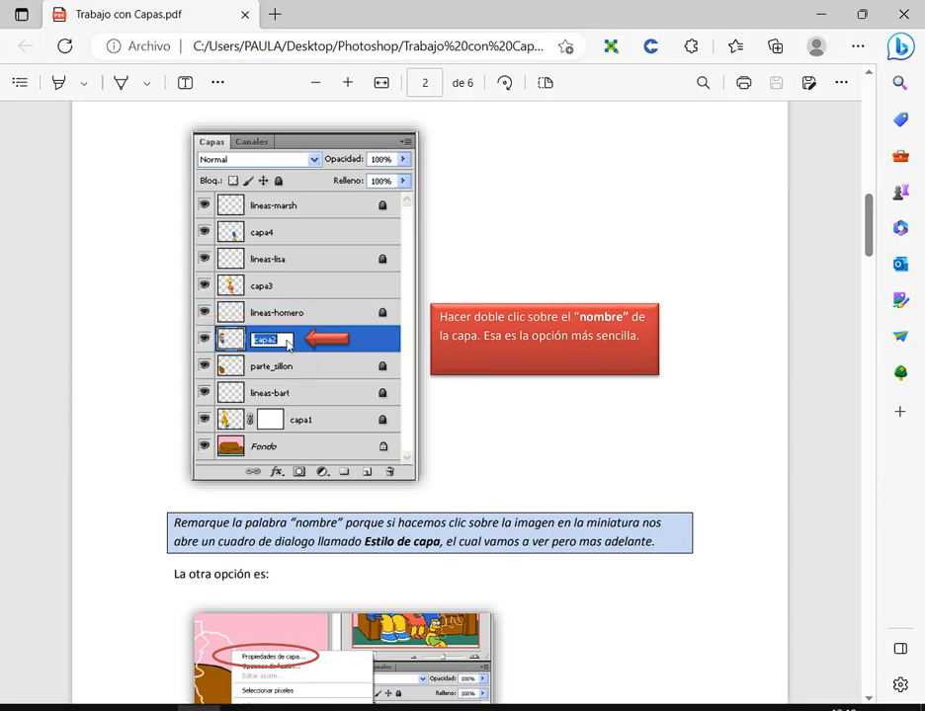
left_click(517, 703)
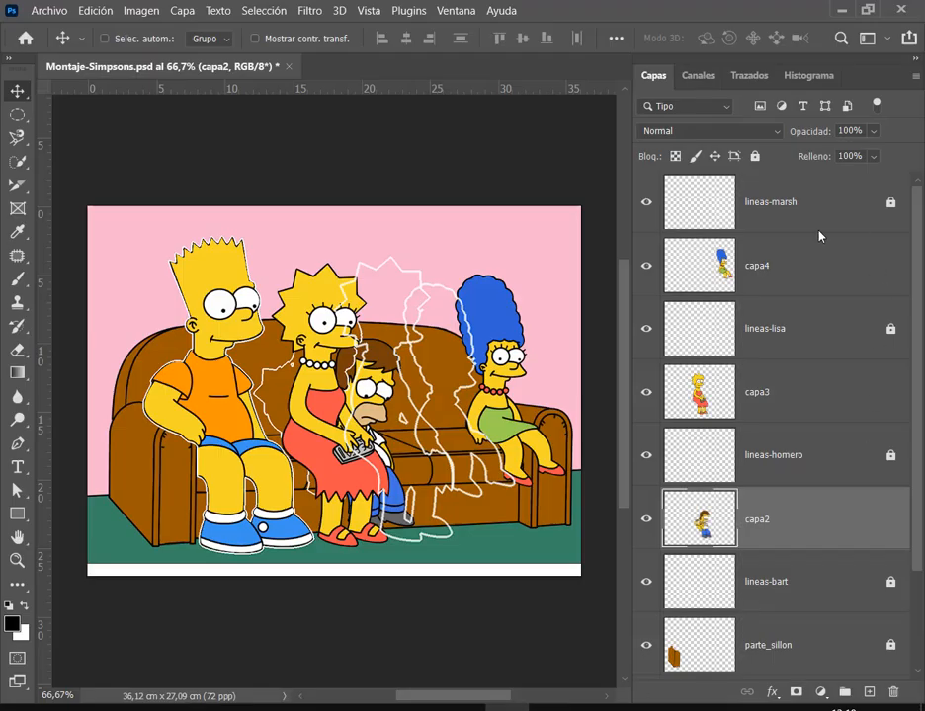
scroll(781, 484, "down", 2)
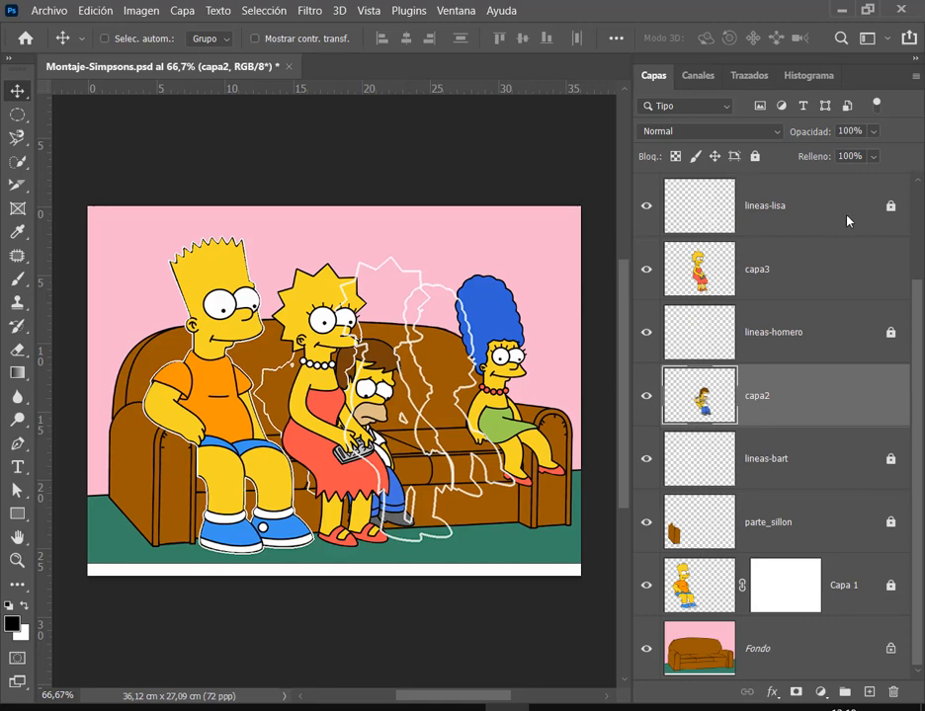
right_click(666, 308)
key("Escape")
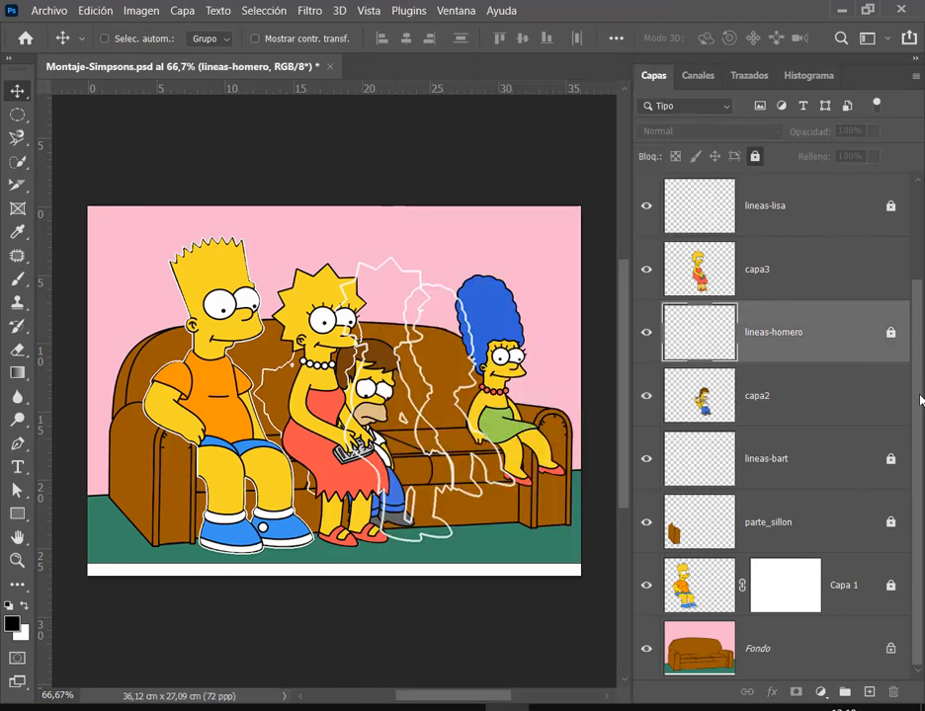
right_click(667, 677)
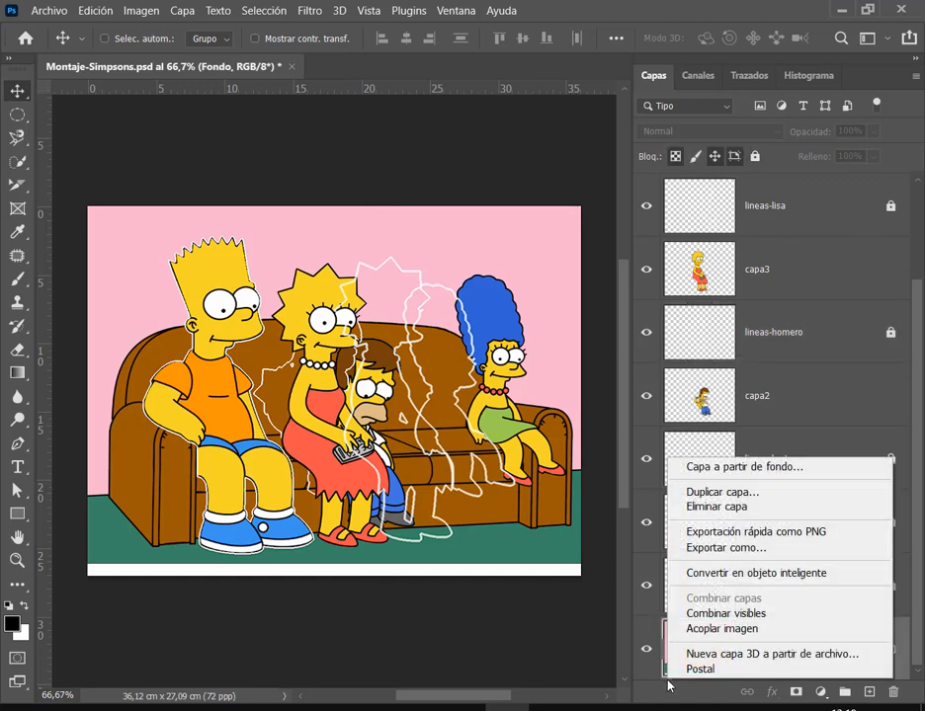
key("Escape")
scroll(759, 391, "up", 3)
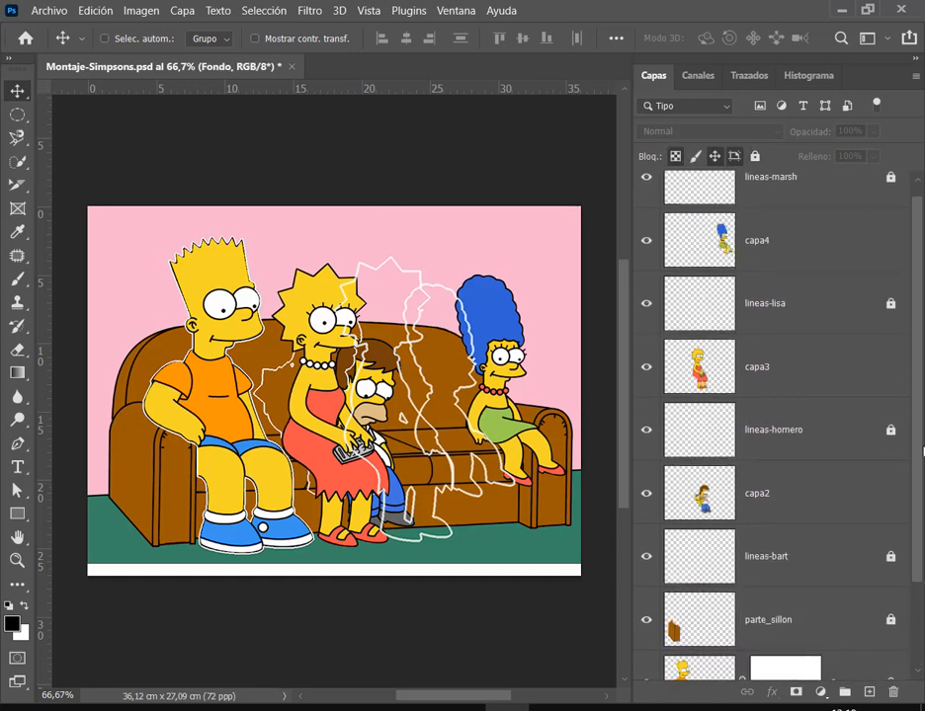
Rename the layer capa3 as lisa.
double_click(758, 393)
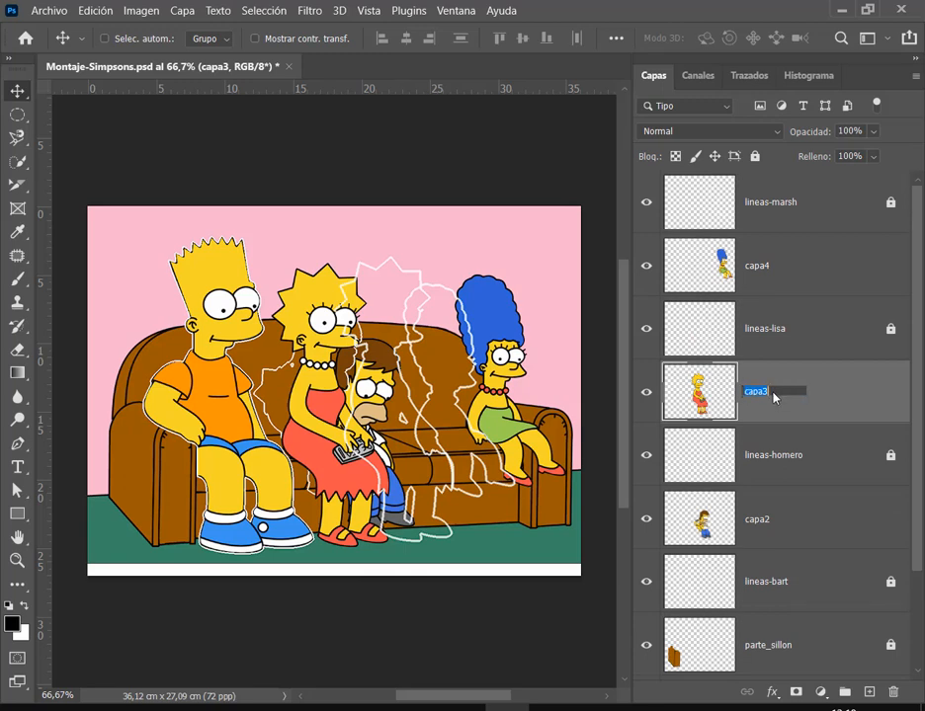
type("lisa")
key("Return")
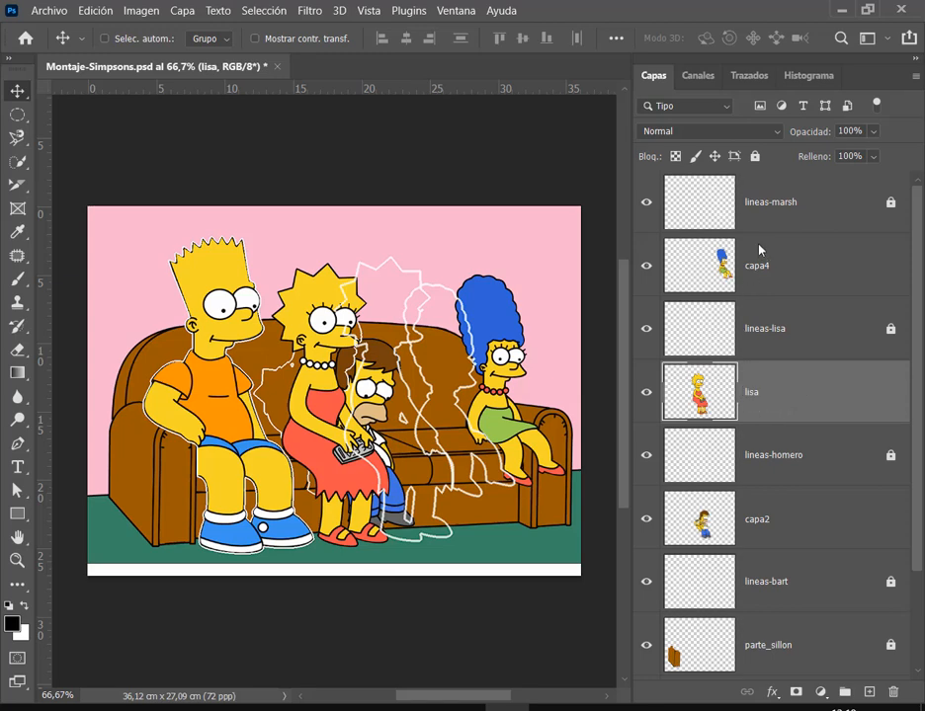
scroll(773, 281, "down", 2)
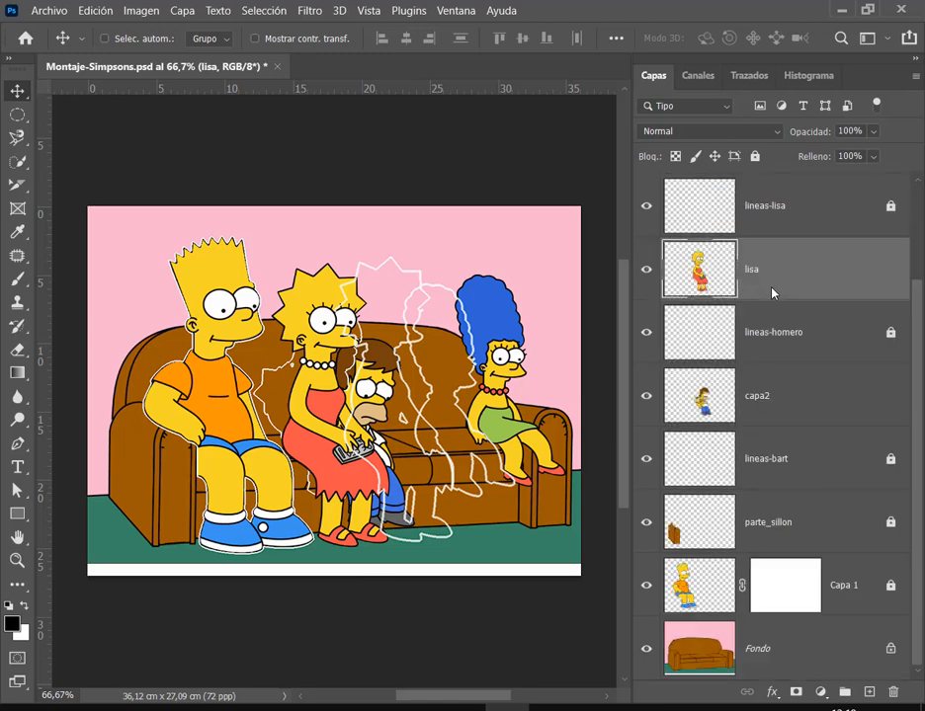
scroll(781, 359, "up", 2)
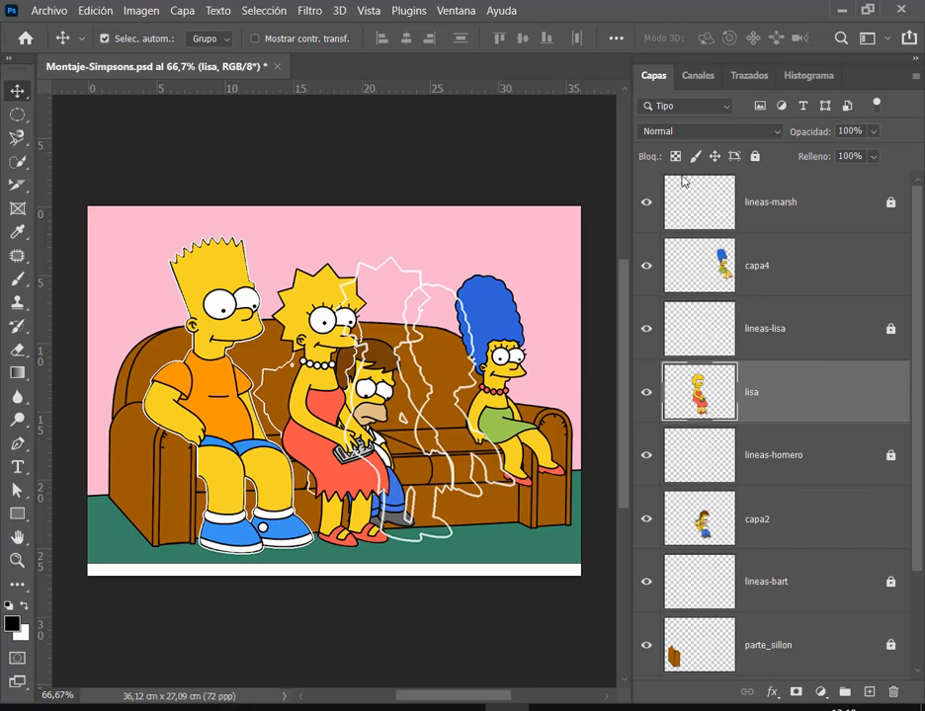
mouse_move(662, 173)
left_mouse_down()
mouse_move(824, 243)
mouse_move(905, 237)
left_mouse_up()
Switch to the PDF, read the Propiedades de capa renaming method on pages 2 and 3, and return to Photoshop.
key("alt+Tab")
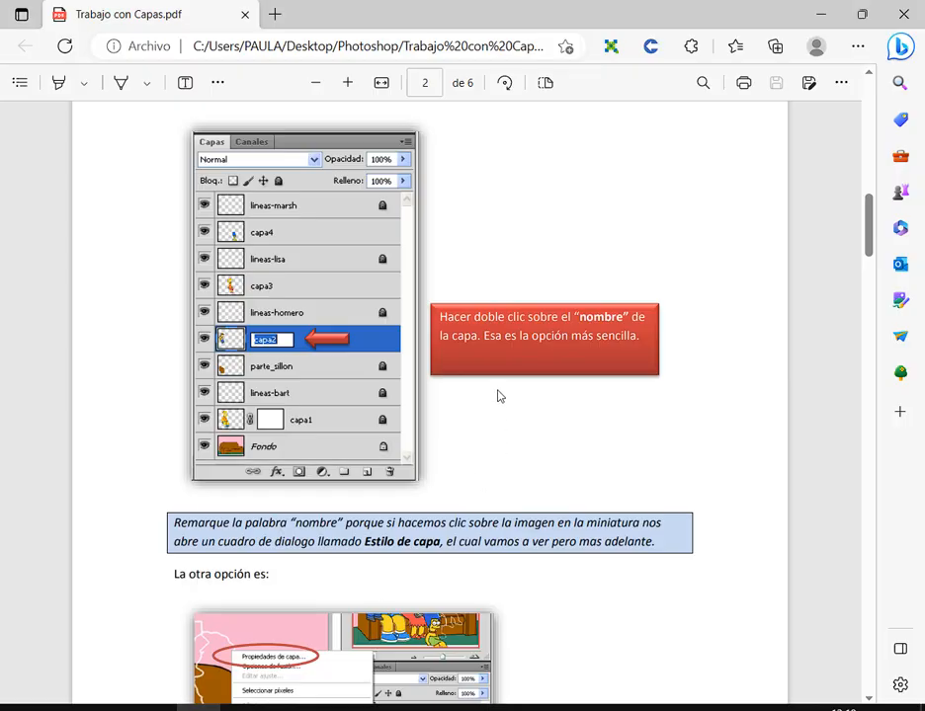
scroll(499, 384, "down", 5)
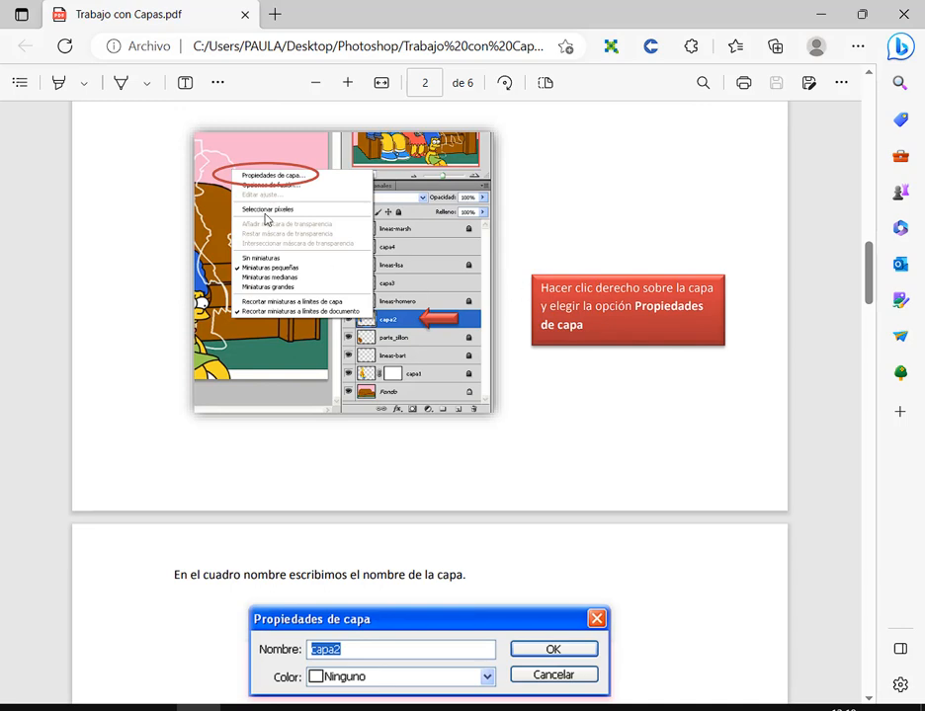
scroll(499, 308, "down", 4)
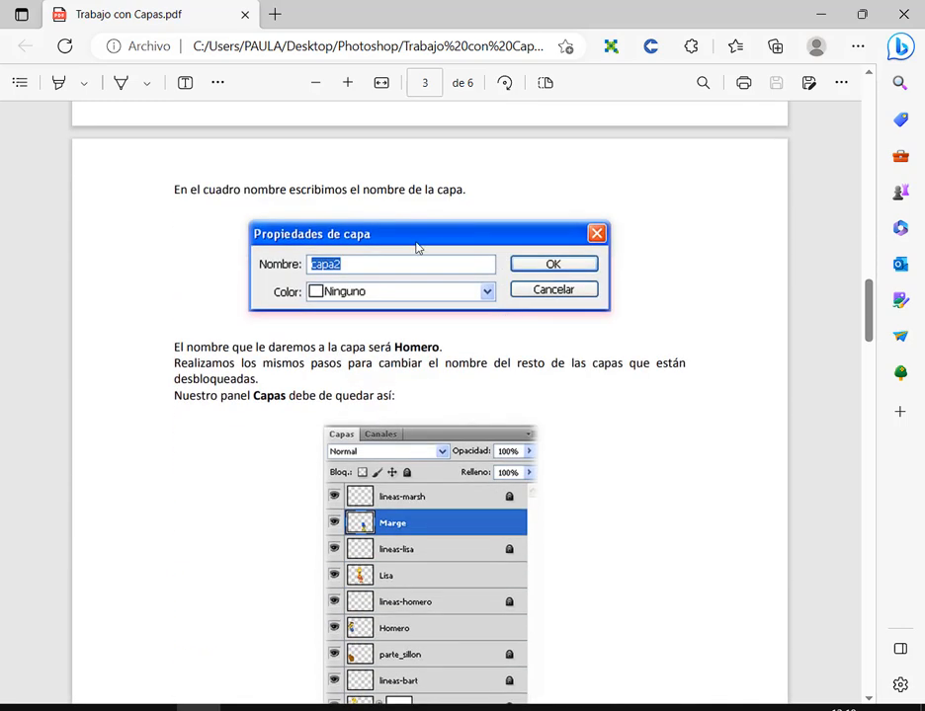
scroll(326, 197, "up", 5)
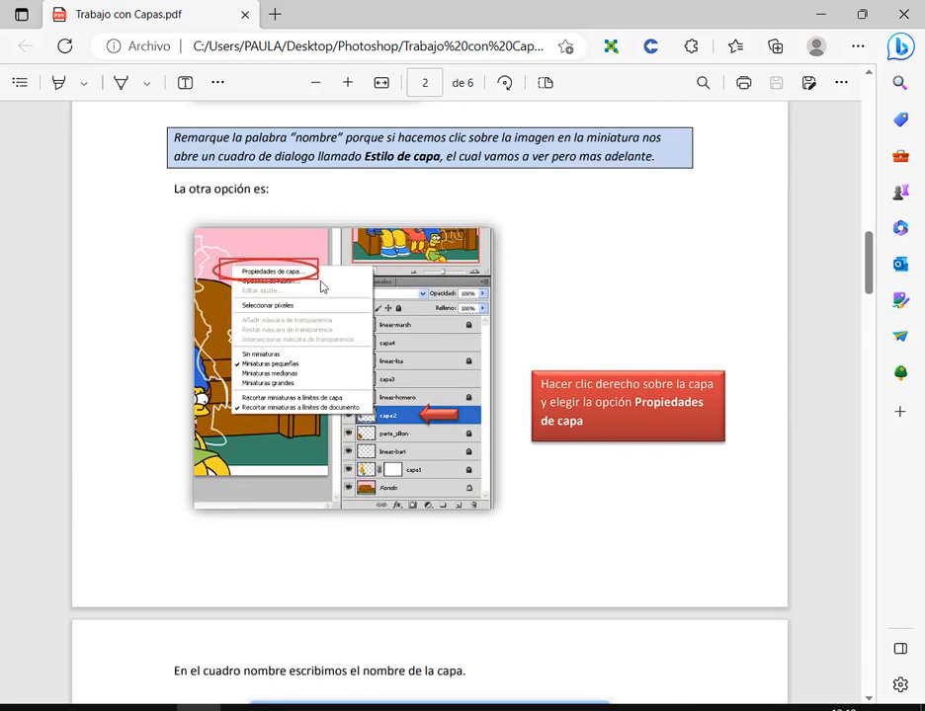
scroll(425, 417, "down", 3)
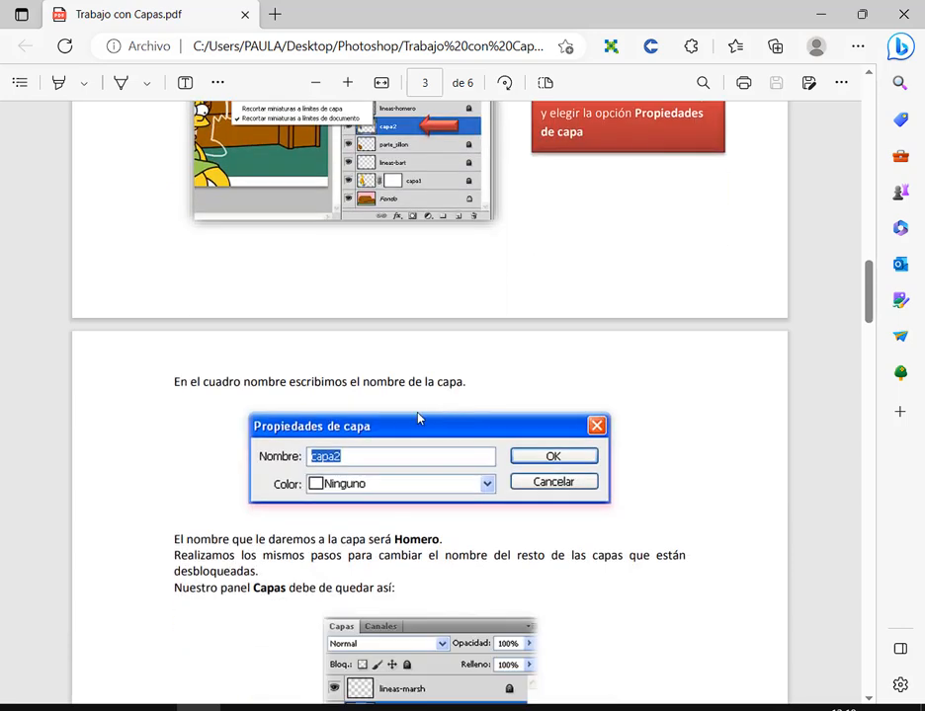
scroll(425, 417, "down", 3)
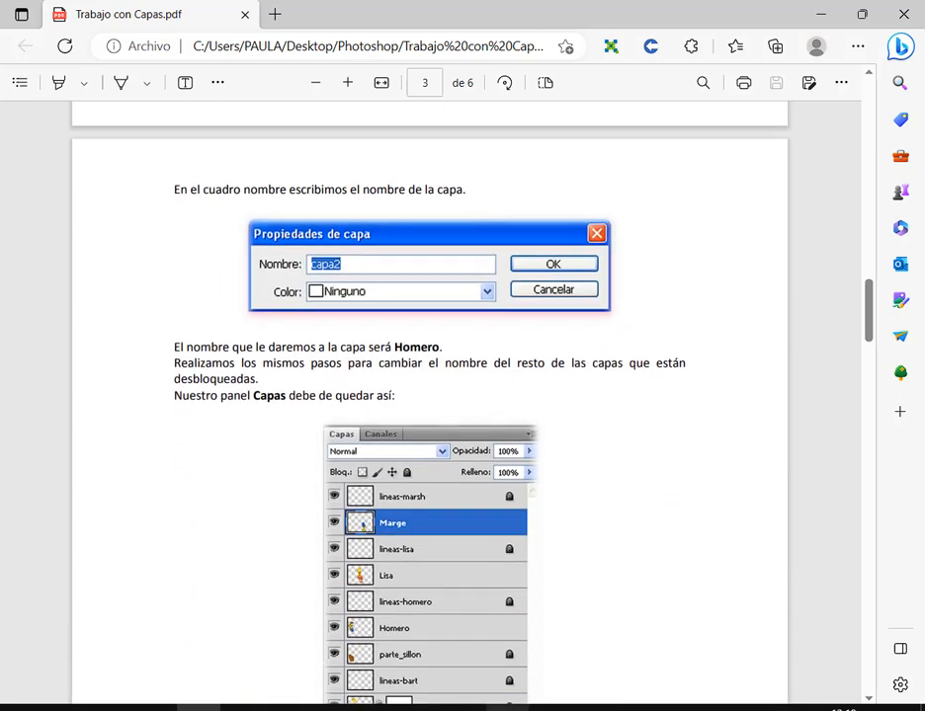
left_click(506, 709)
Look through the context options of layer capa4 for the Propiedades de capa command.
left_click(773, 269)
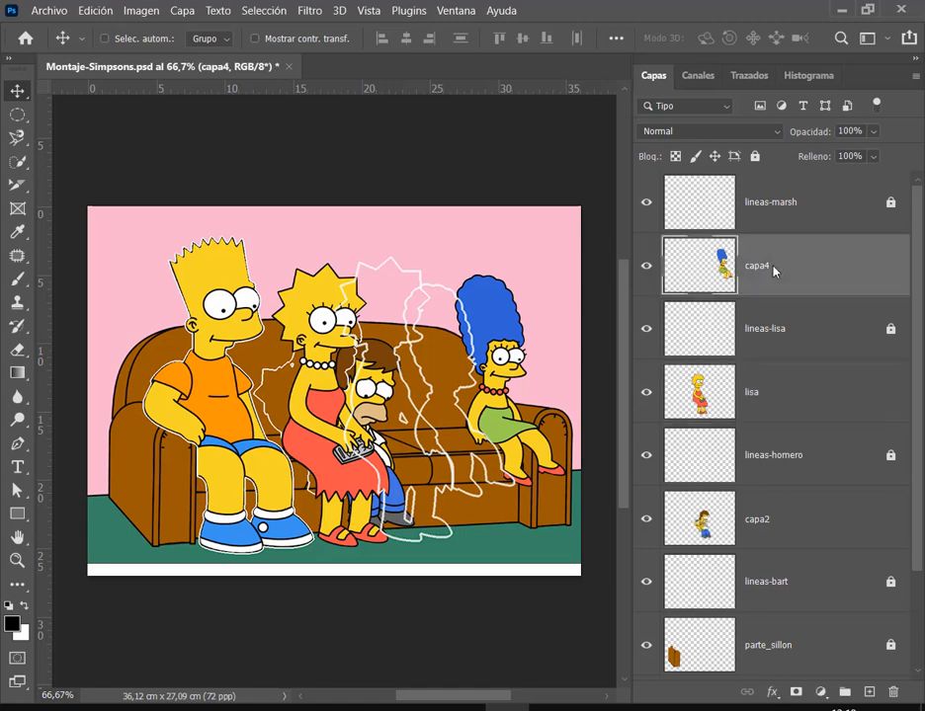
right_click(762, 271)
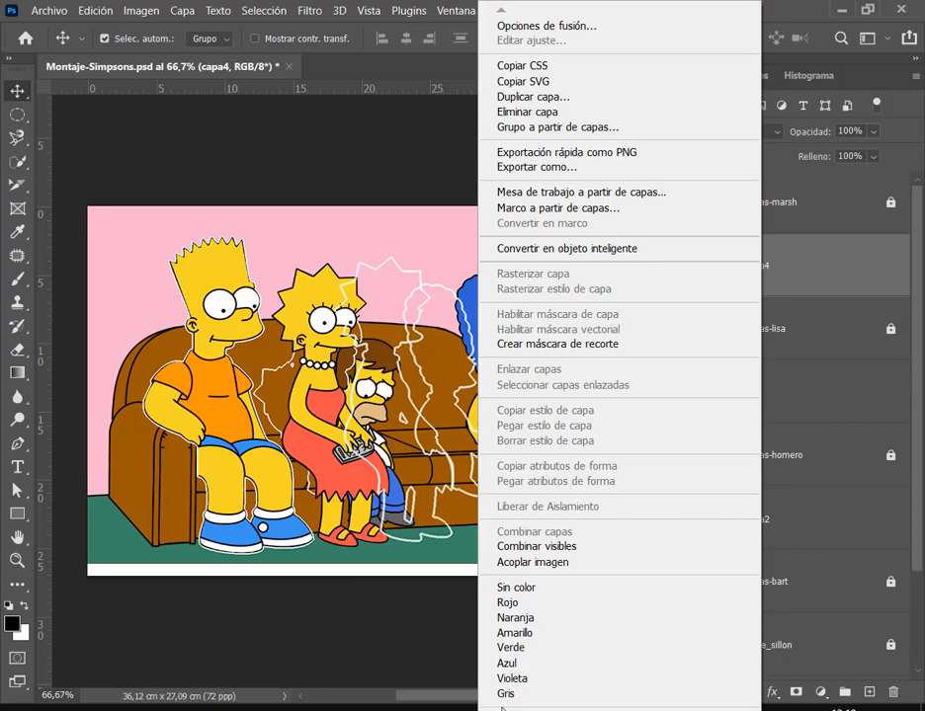
mouse_move(502, 707)
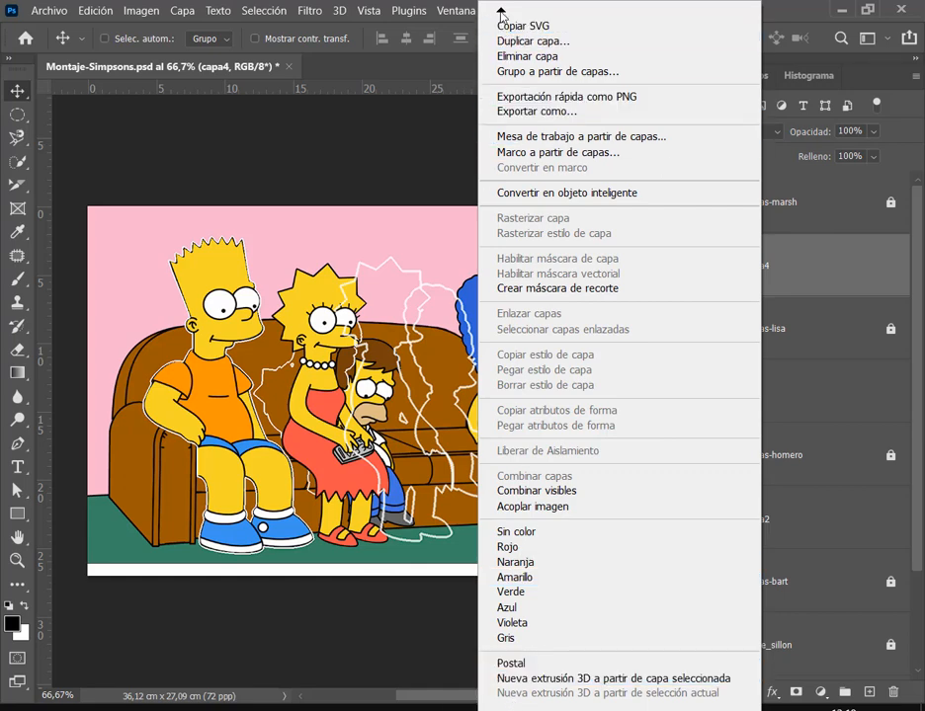
mouse_move(500, 11)
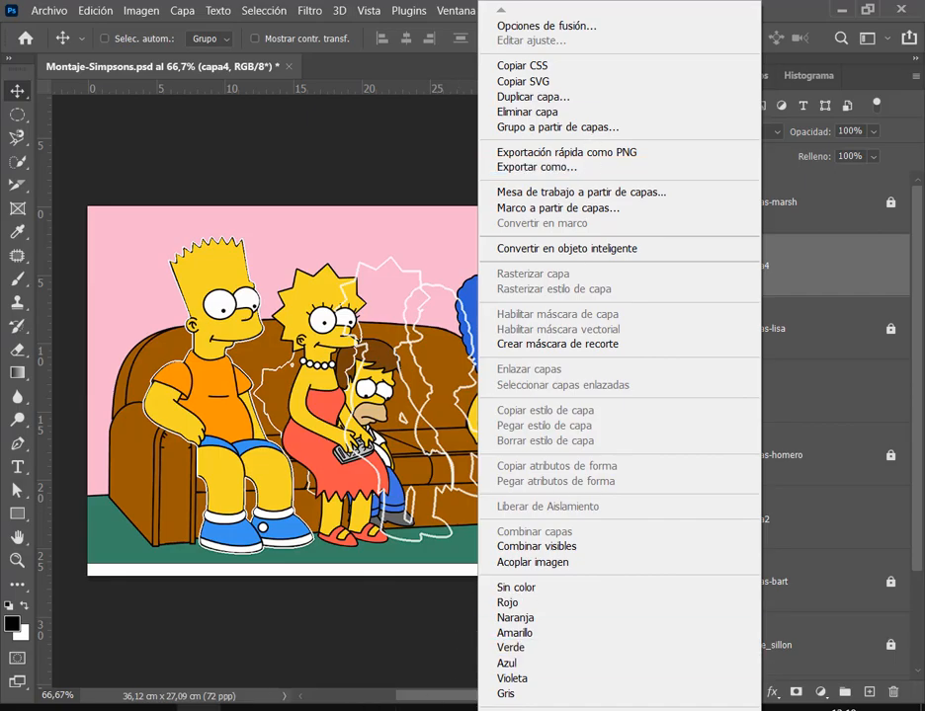
Switch to the PDF to recheck the Propiedades de capa example image on page 2, and return to Photoshop.
left_click(187, 707)
scroll(303, 249, "up", 4)
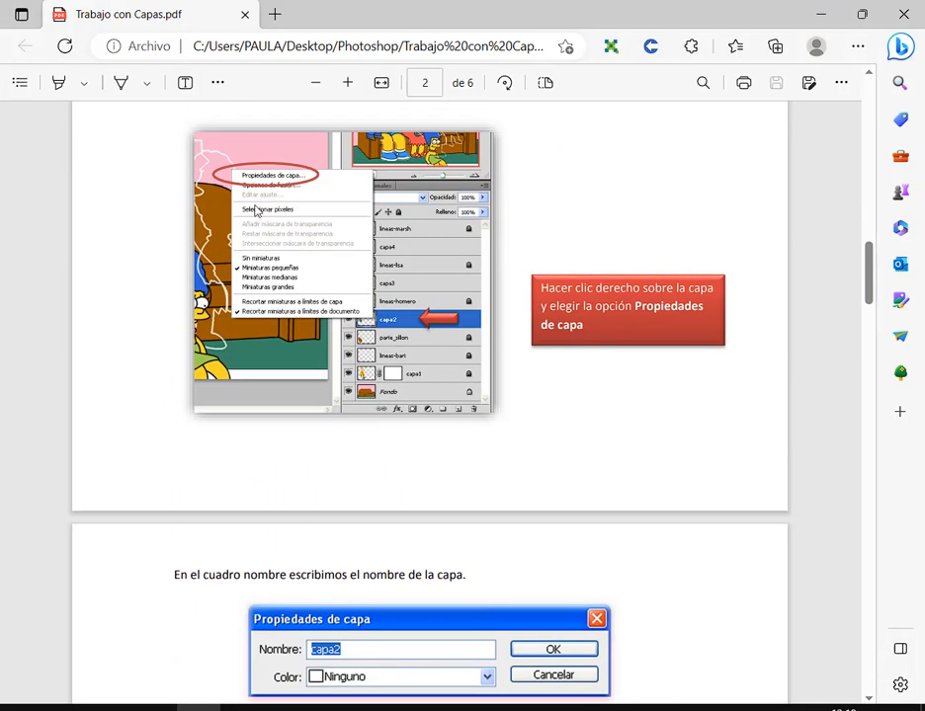
left_click_drag(206, 155, 487, 422)
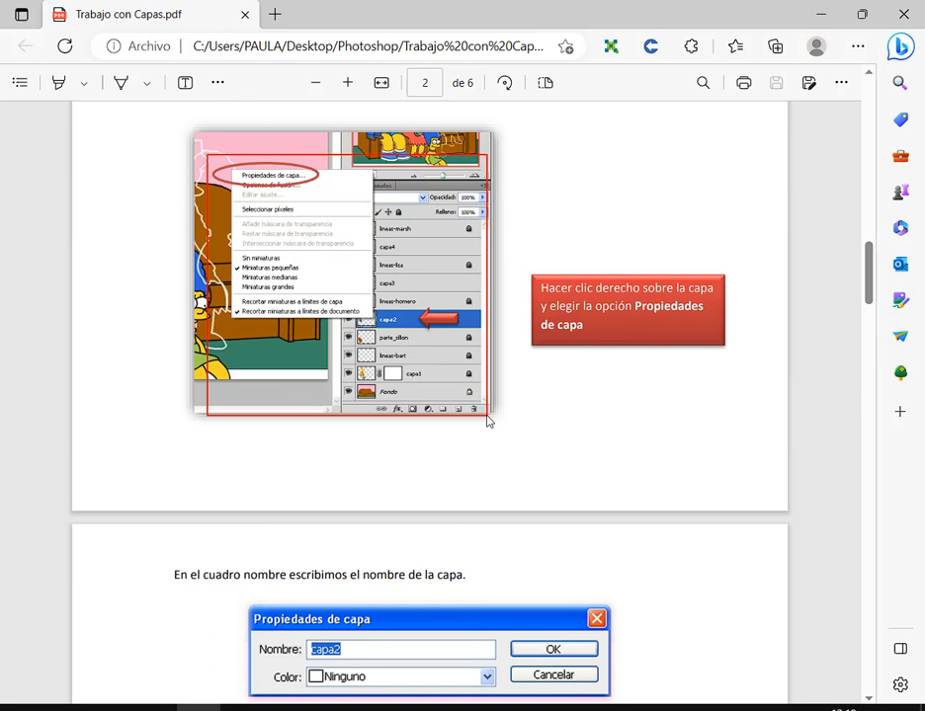
key("Escape")
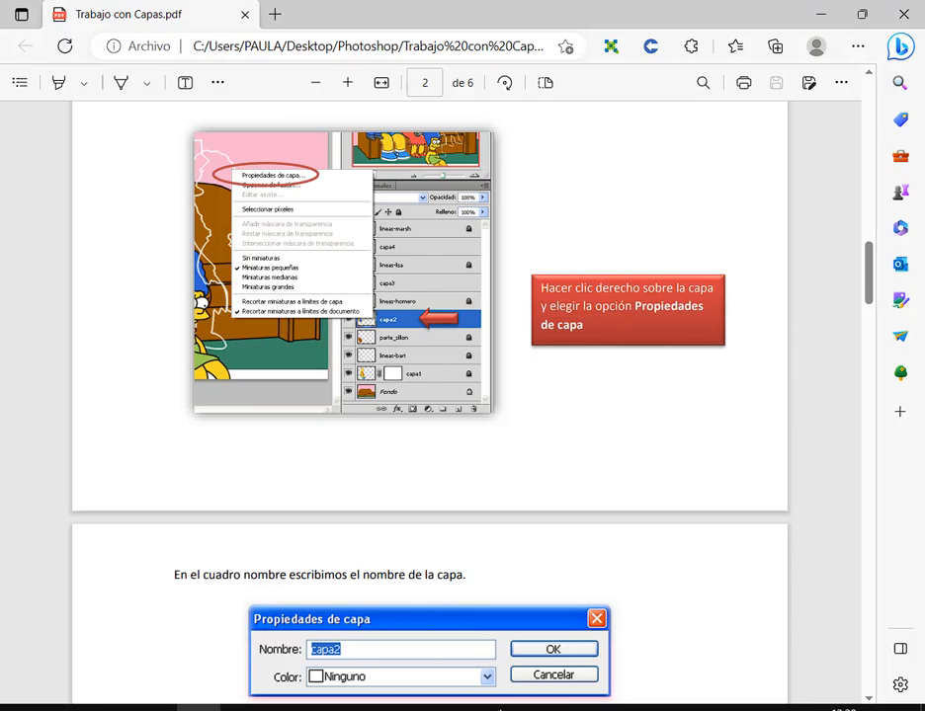
key("alt+Tab")
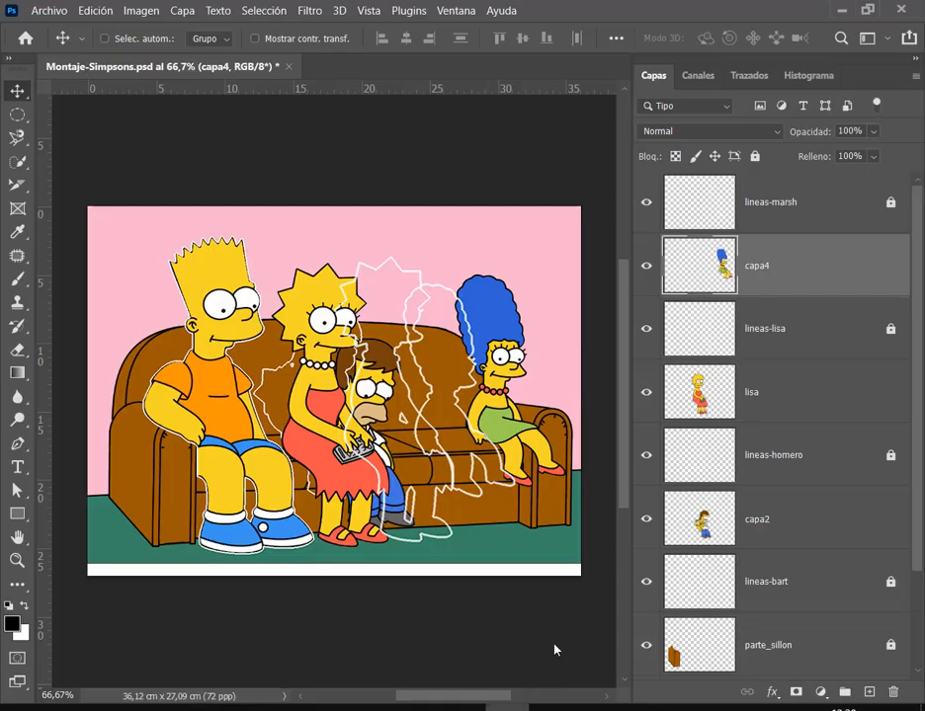
Switch the layer thumbnails to Miniaturas pequeñas and leave no layer selected.
right_click(678, 256)
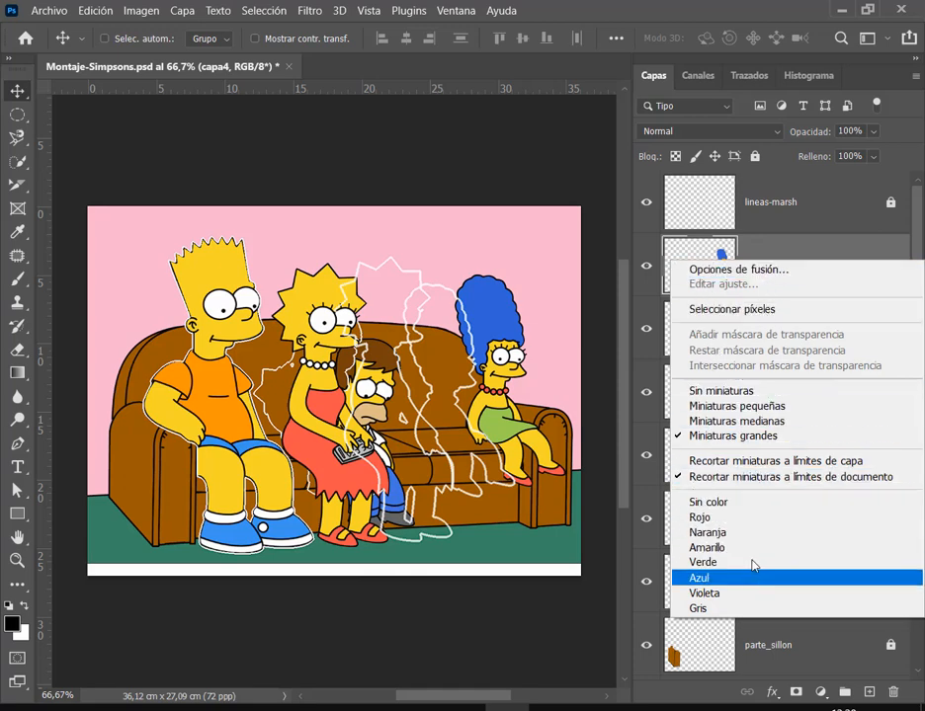
left_click(757, 259)
right_click(761, 269)
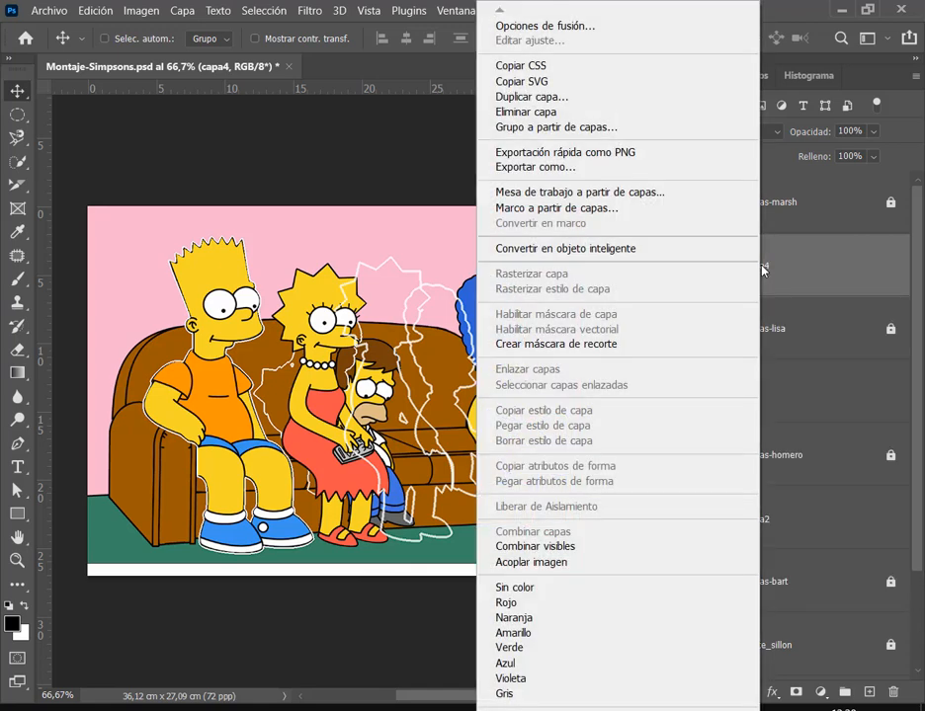
left_click(770, 268)
right_click(694, 260)
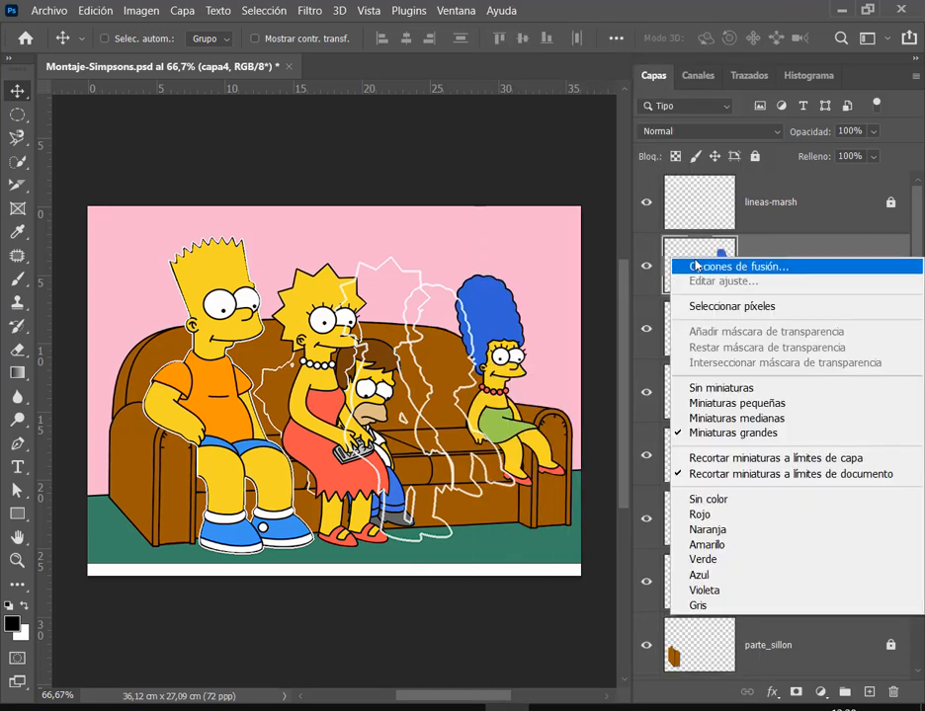
left_click(726, 403)
left_click(747, 619)
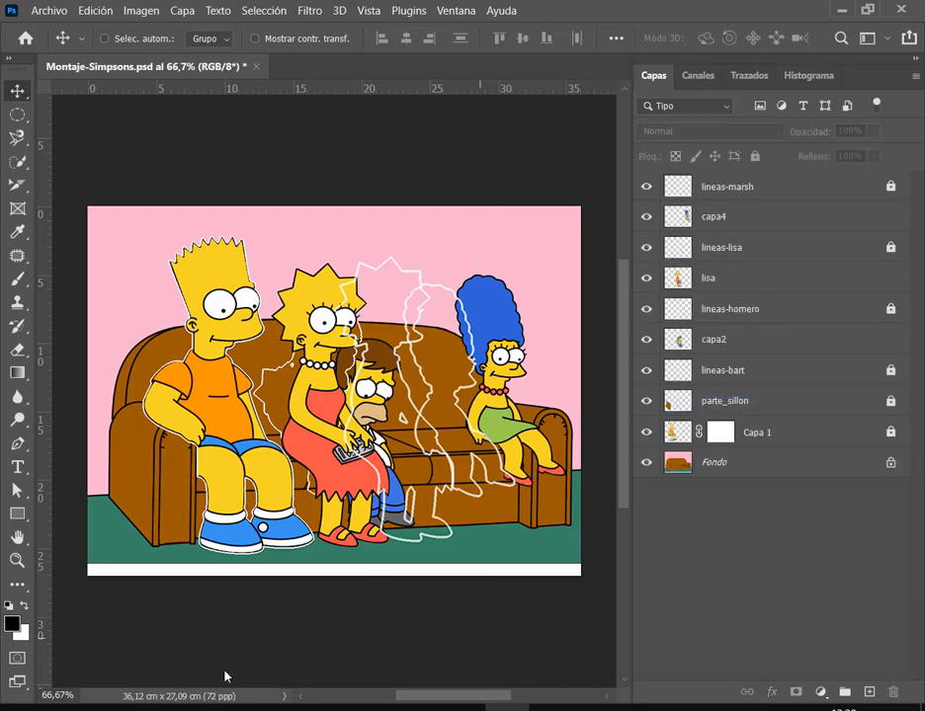
Switch to the PDF, read pages 3 to 5 on placing the characters and reordering their layers, and return to Photoshop.
left_click(200, 707)
scroll(557, 267, "down", 10)
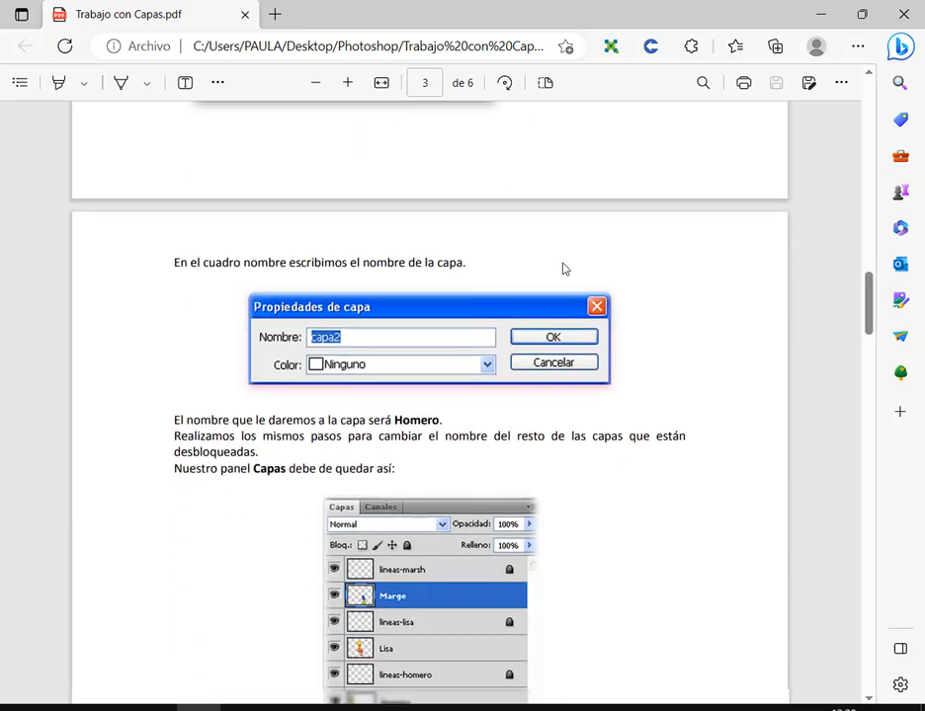
scroll(614, 260, "down", 3)
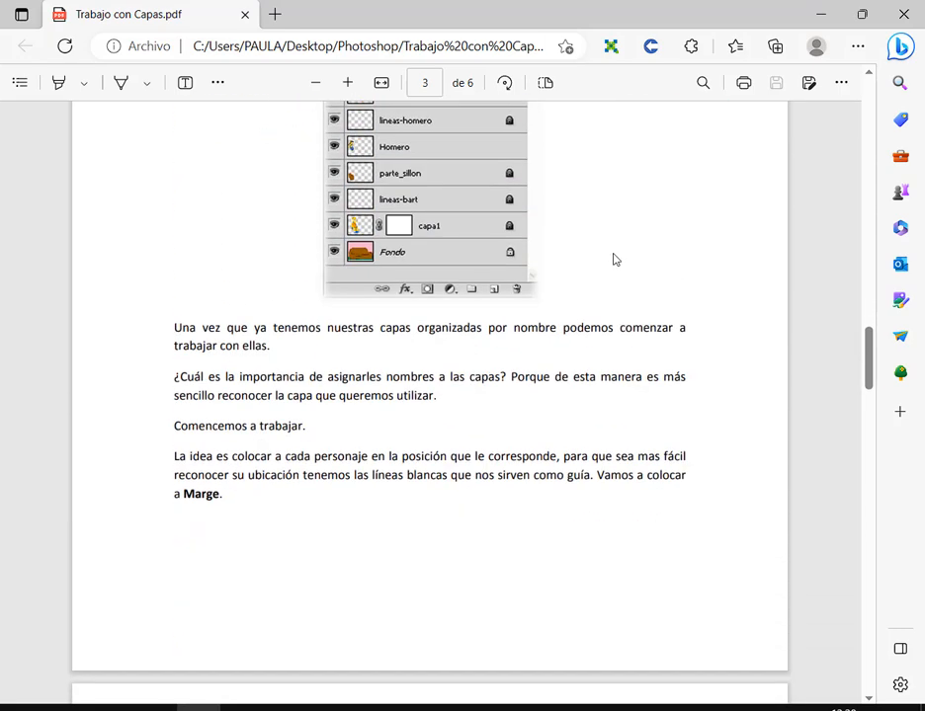
scroll(614, 260, "down", 5)
scroll(623, 259, "down", 6)
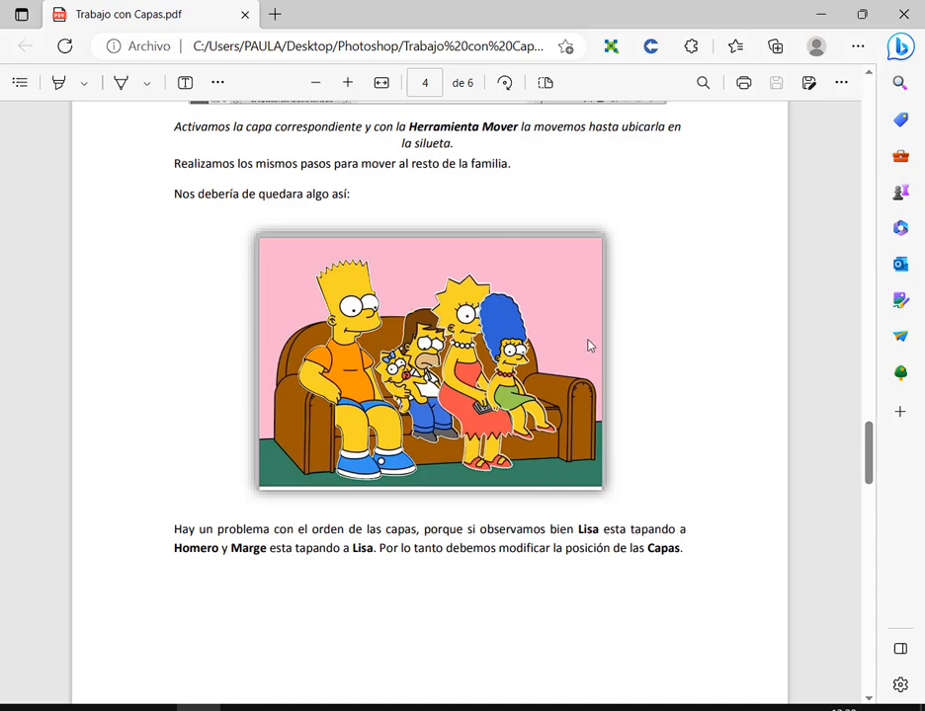
scroll(590, 345, "down", 6)
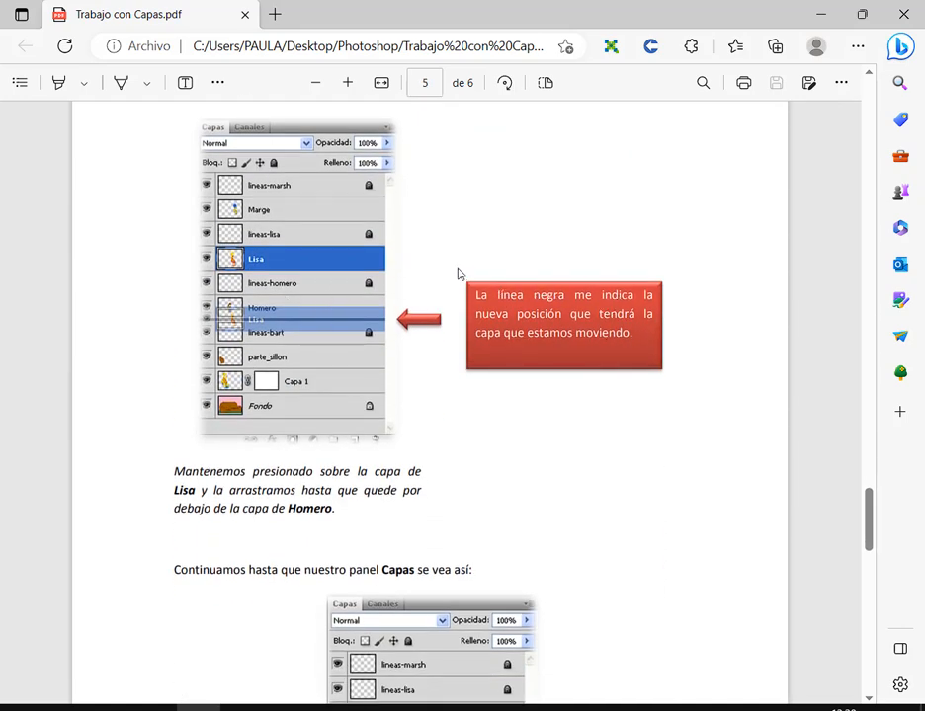
mouse_move(154, 269)
left_mouse_down()
mouse_move(215, 312)
mouse_move(210, 319)
left_mouse_up()
key("Escape")
left_click(506, 708)
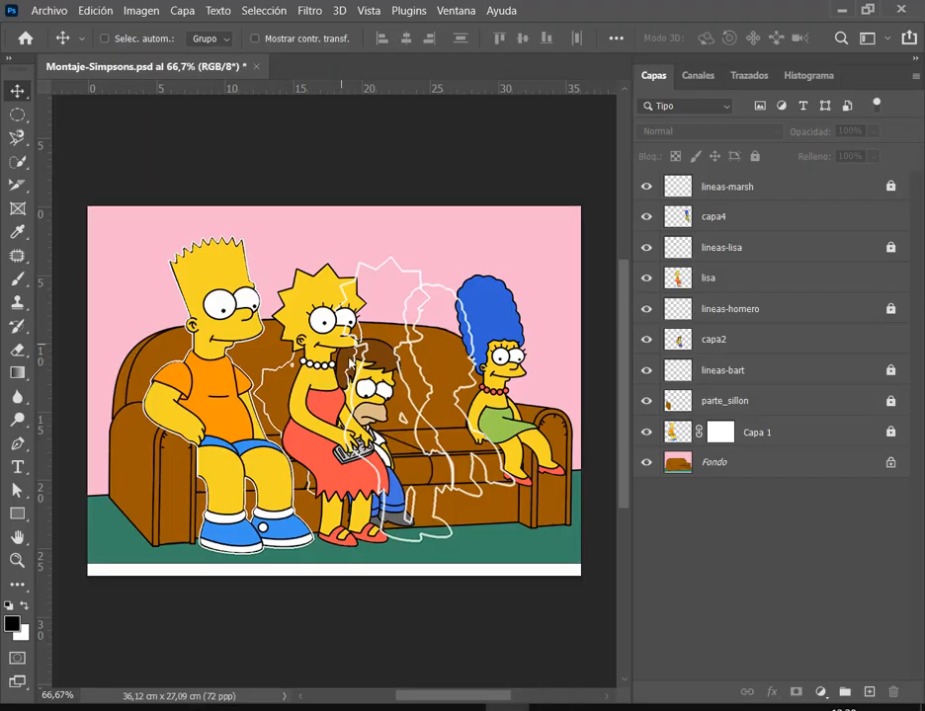
Raise layer capa2 above lisa and move its Homero figure over to Marge on the sofa, placing the layer above capa4.
left_click(712, 343)
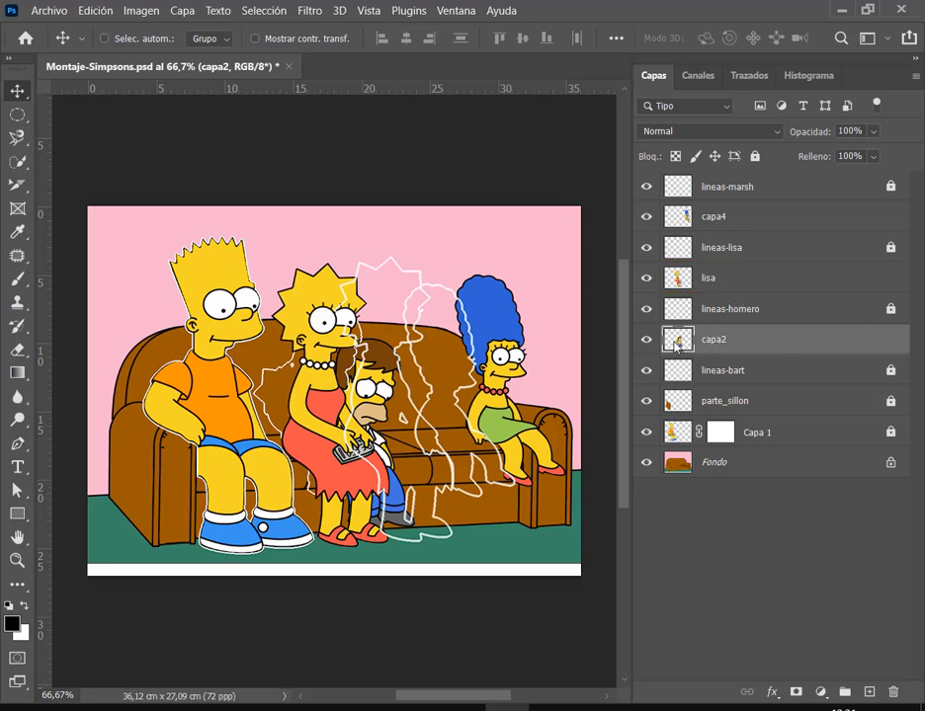
left_click_drag(677, 346, 786, 273)
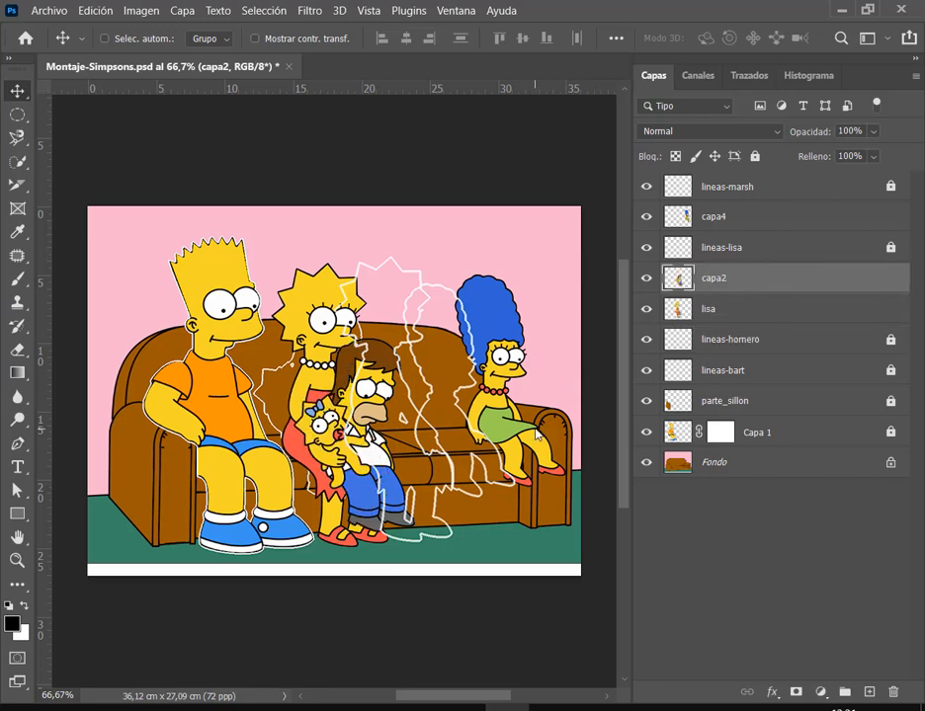
left_click_drag(361, 331, 534, 283)
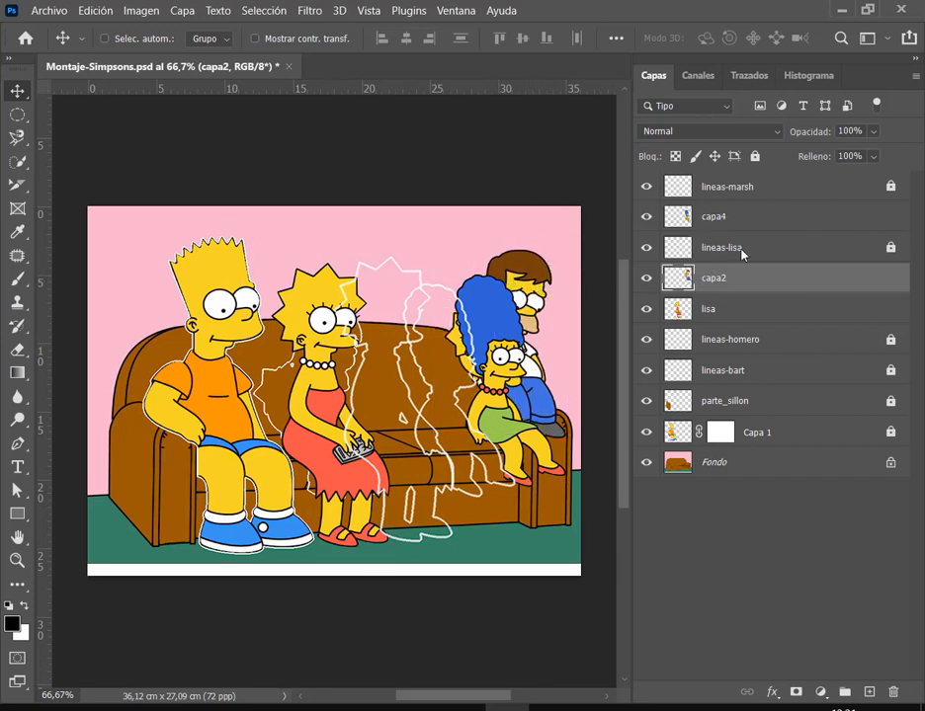
left_click_drag(718, 278, 727, 211)
Move the Homero figure onto the sofa between Lisa and Marge, and place layer capa2 between lineas-homero and lineas-bart.
left_click_drag(520, 298, 422, 378)
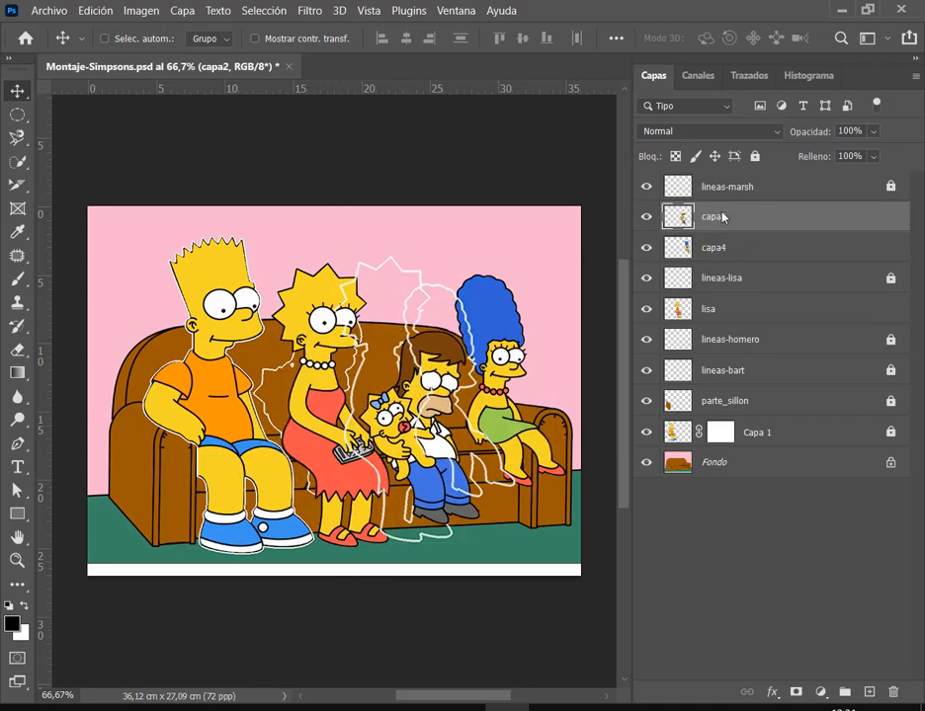
left_click_drag(722, 217, 736, 346)
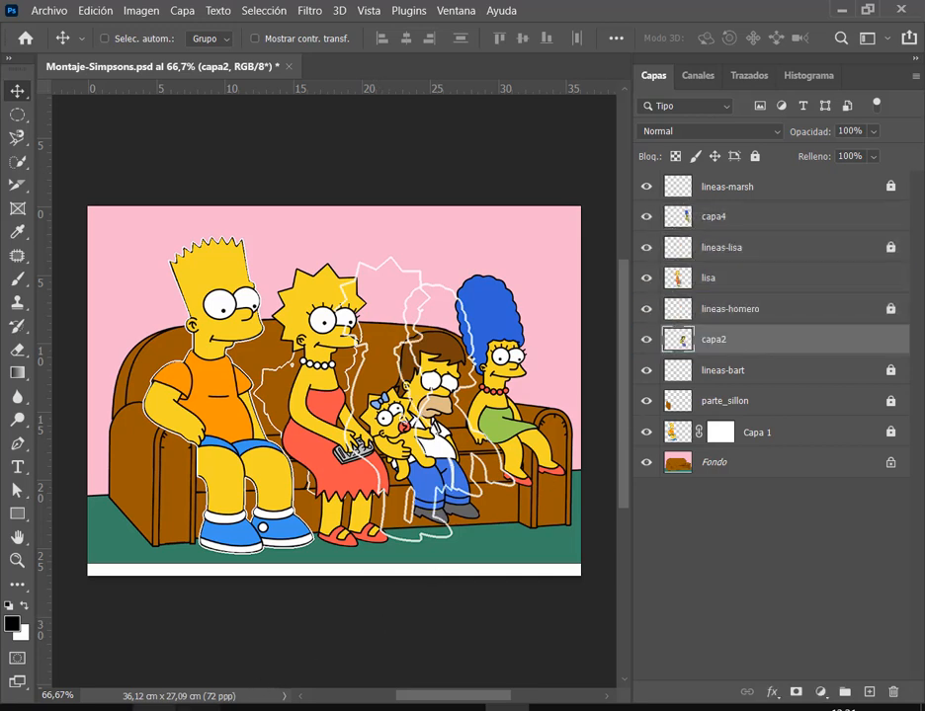
Switch to the PDF, examine the layer order and the hiding of the líneas layers on pages 4 to 6, and return to Photoshop.
left_click(199, 708)
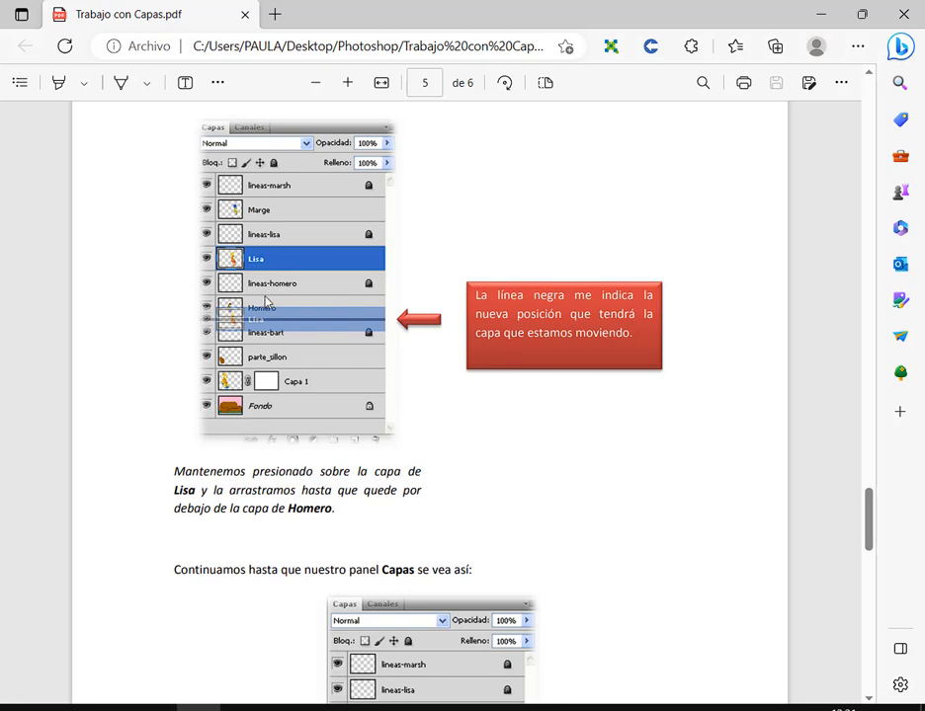
scroll(267, 302, "down", 5)
scroll(441, 230, "down", 1)
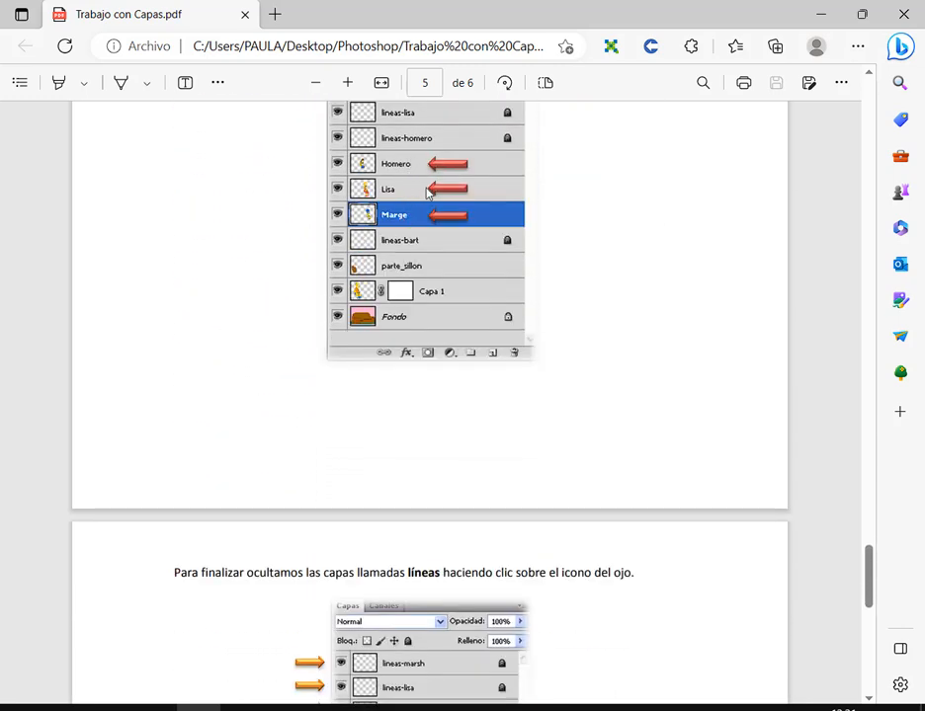
scroll(427, 194, "down", 4)
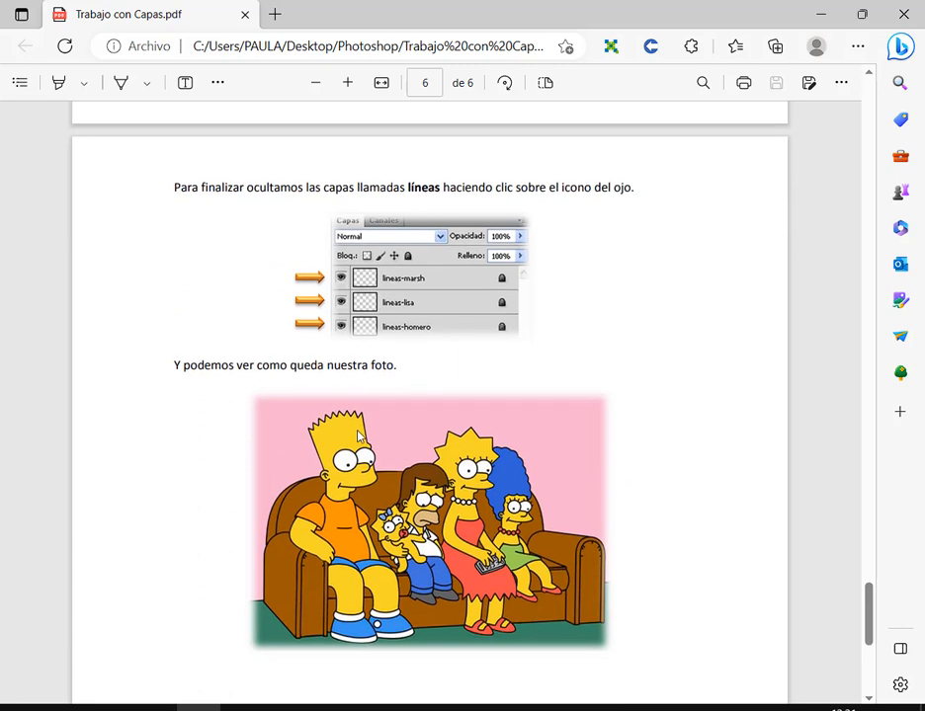
scroll(534, 543, "up", 16)
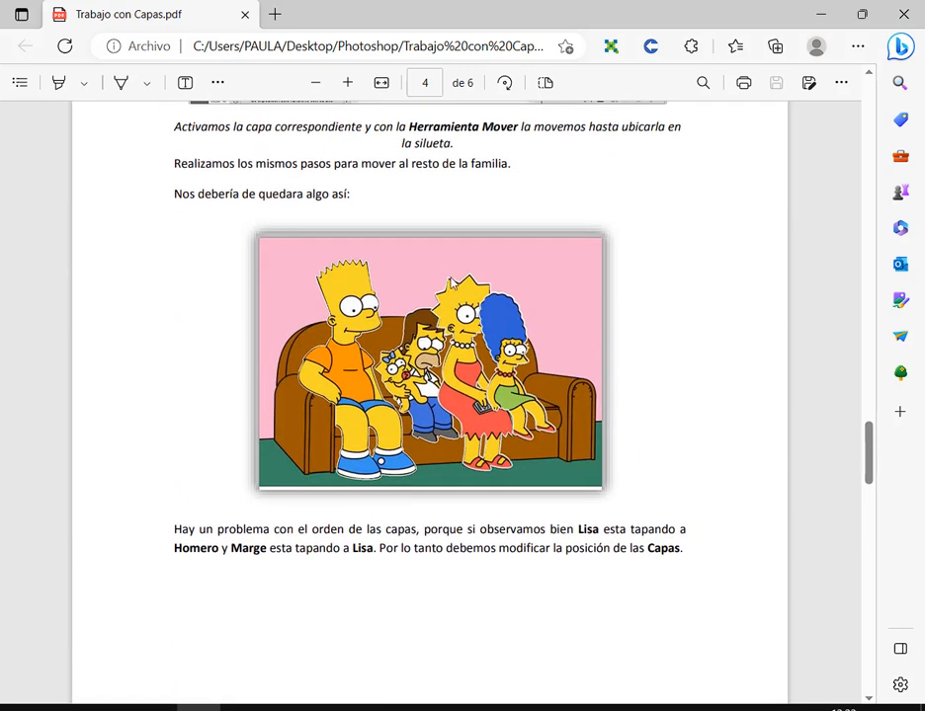
scroll(514, 404, "down", 14)
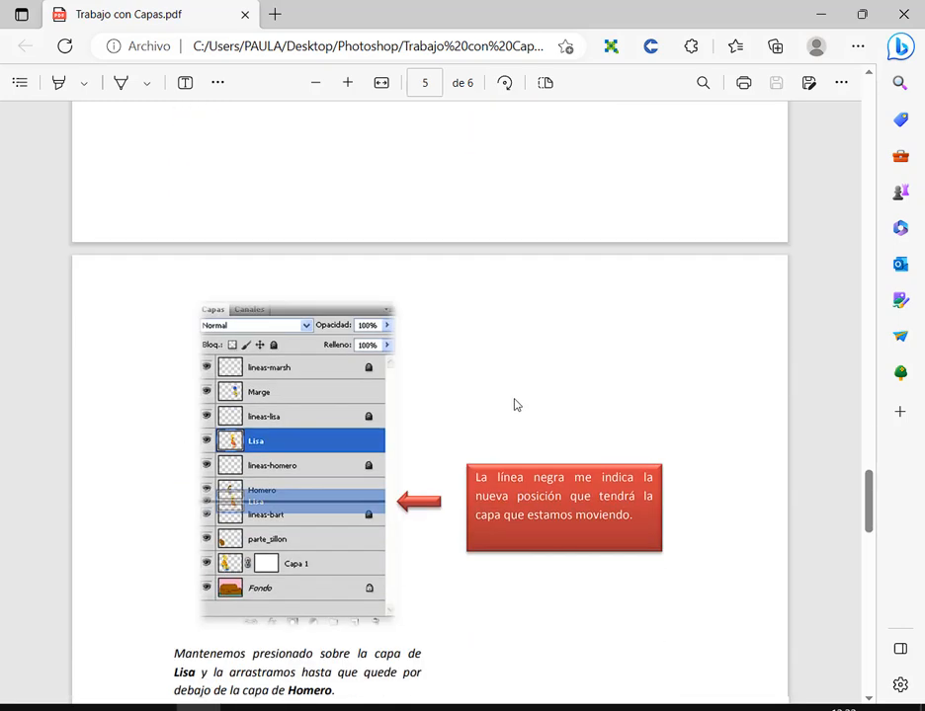
scroll(465, 386, "down", 3)
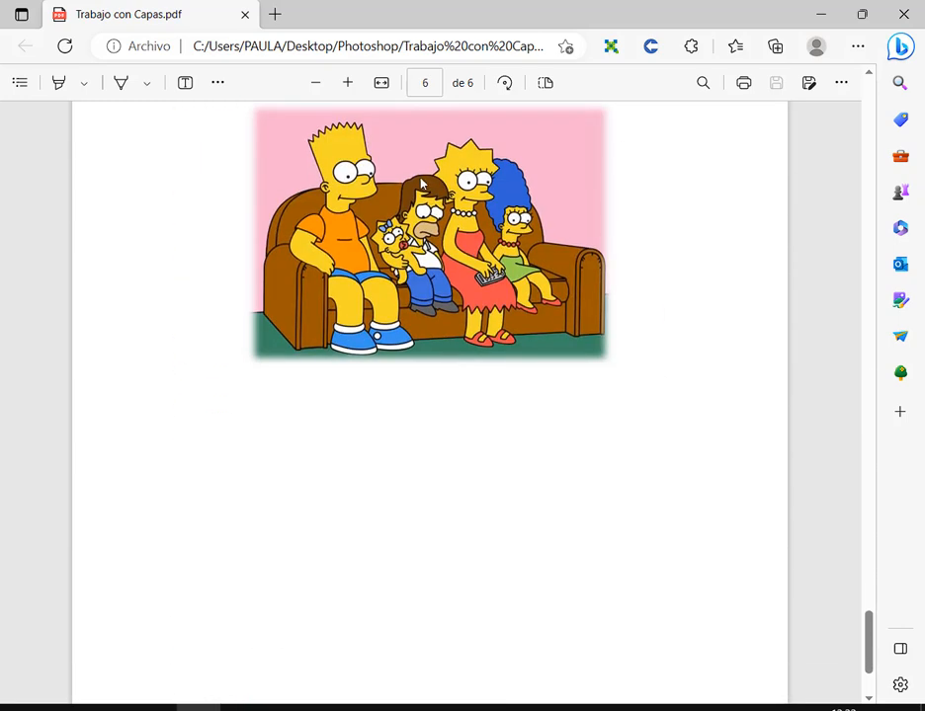
left_click(507, 708)
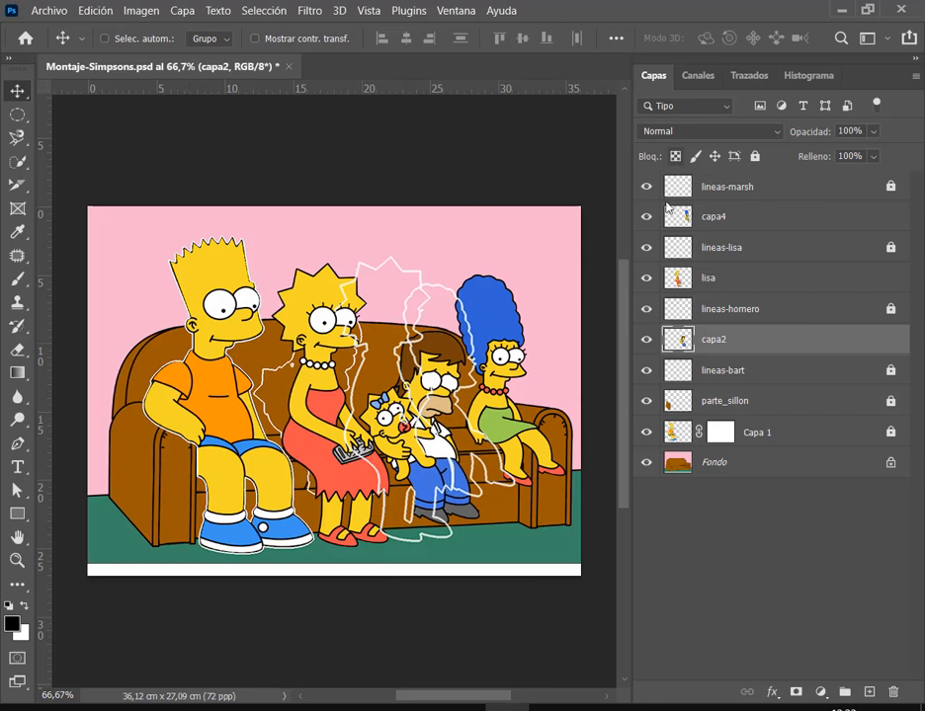
key("ctrl")
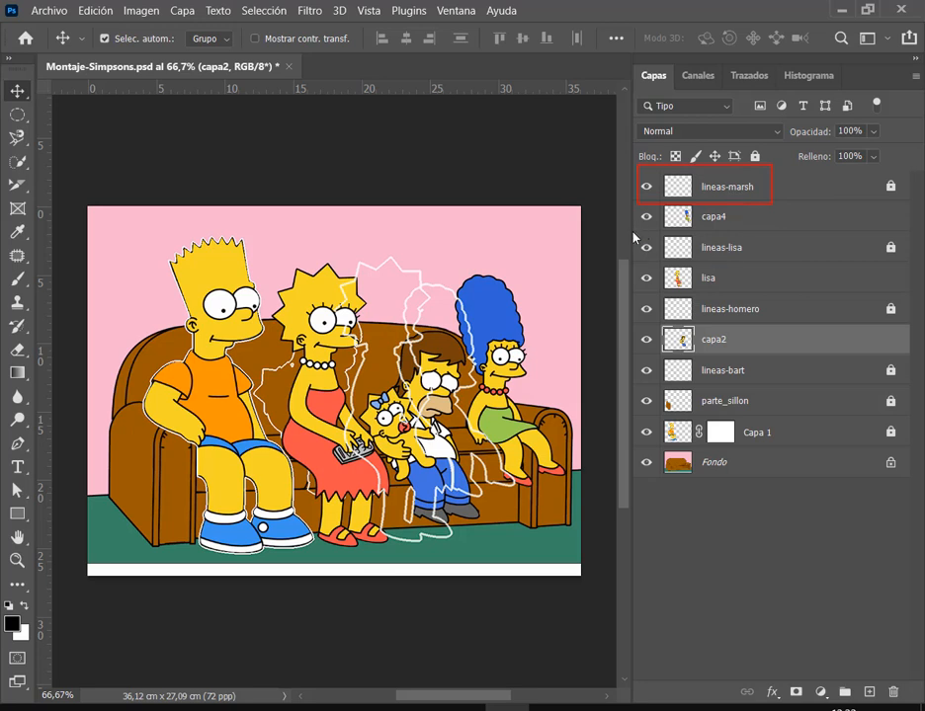
left_click_drag(632, 294, 779, 327)
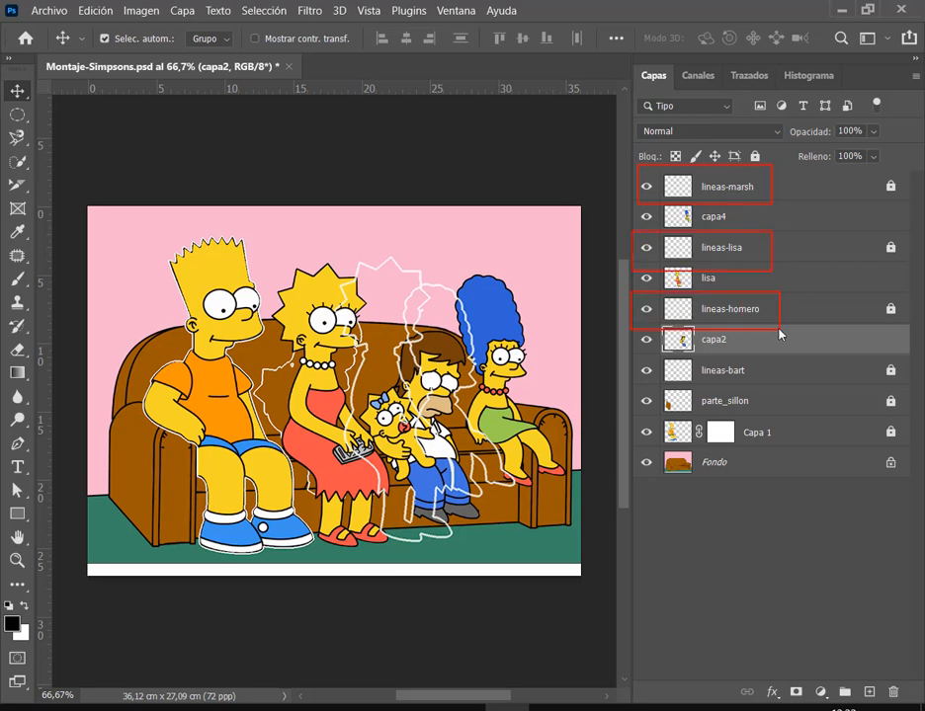
key("Escape")
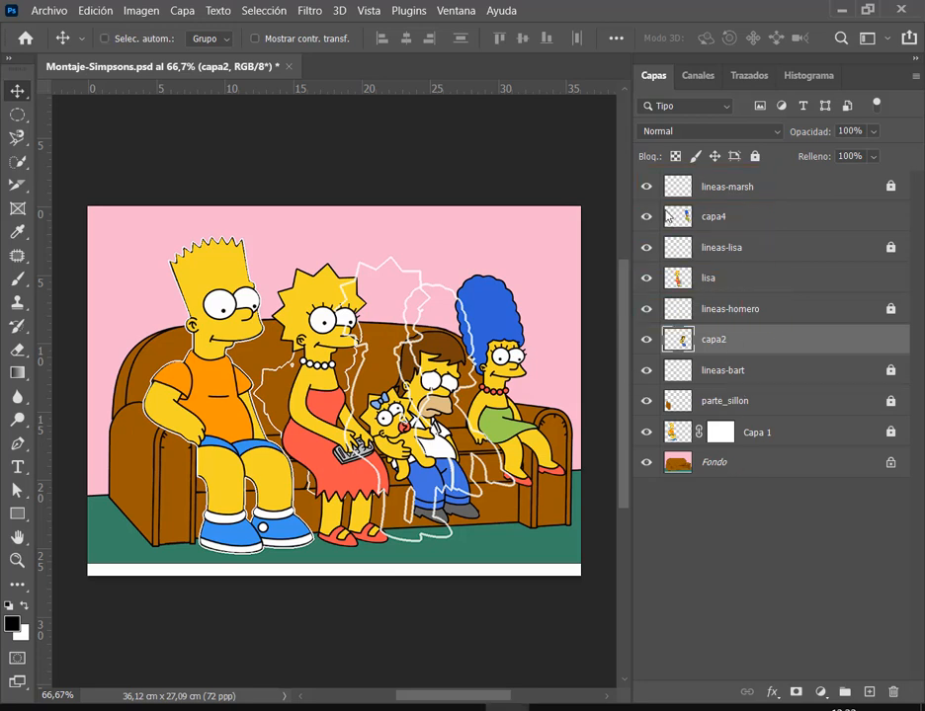
key("ctrl+2")
left_click_drag(661, 350, 658, 476)
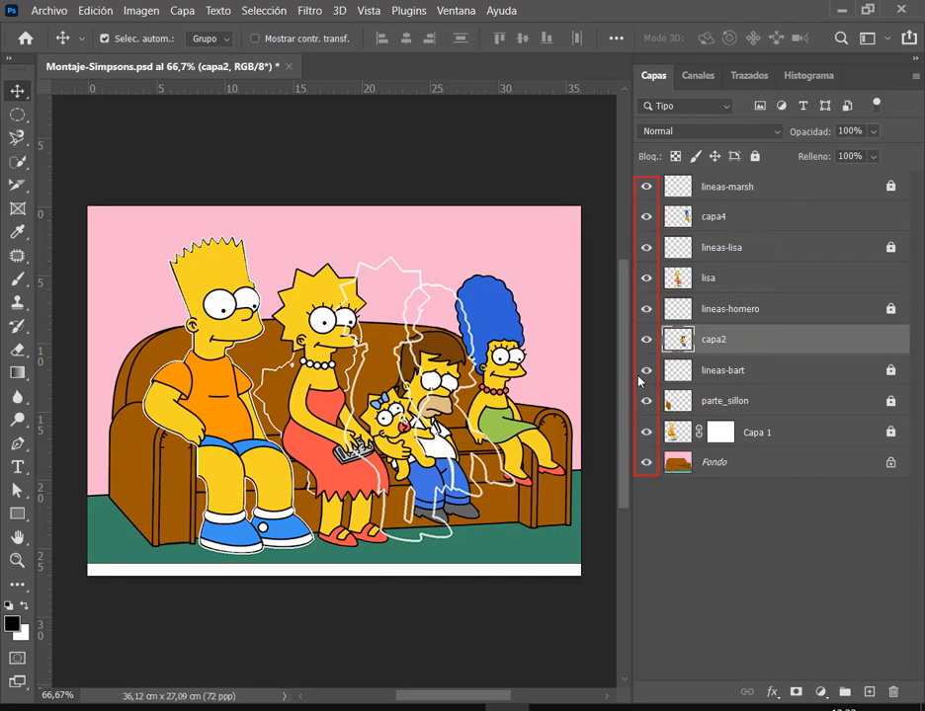
key("Escape")
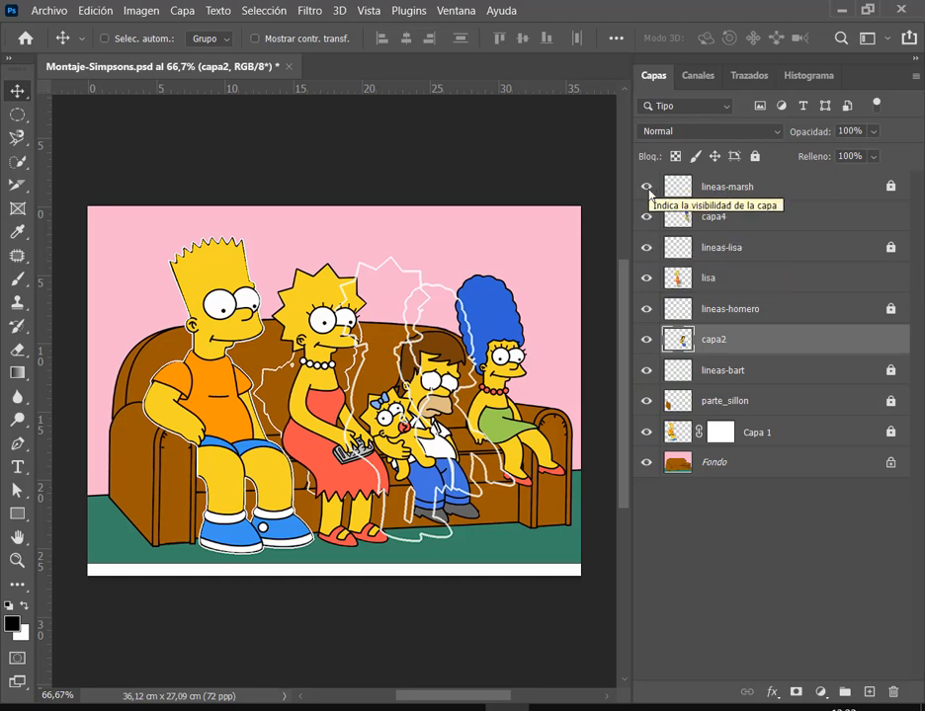
Hide the outline layers lineas-marsh, lineas-lisa, lineas-homero and lineas-bart.
left_click(645, 186)
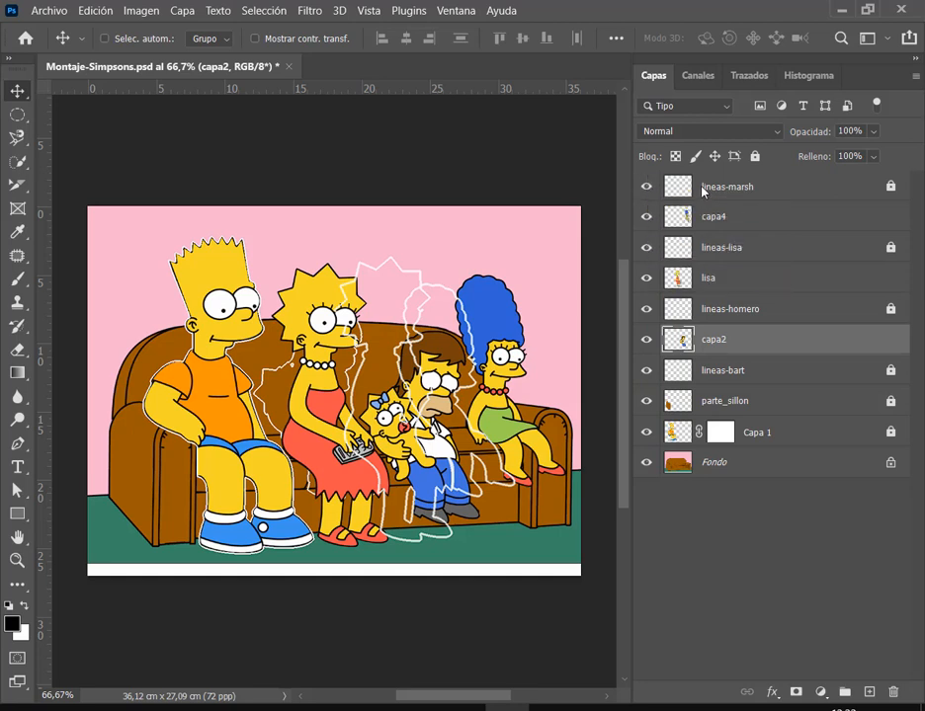
left_click(665, 189)
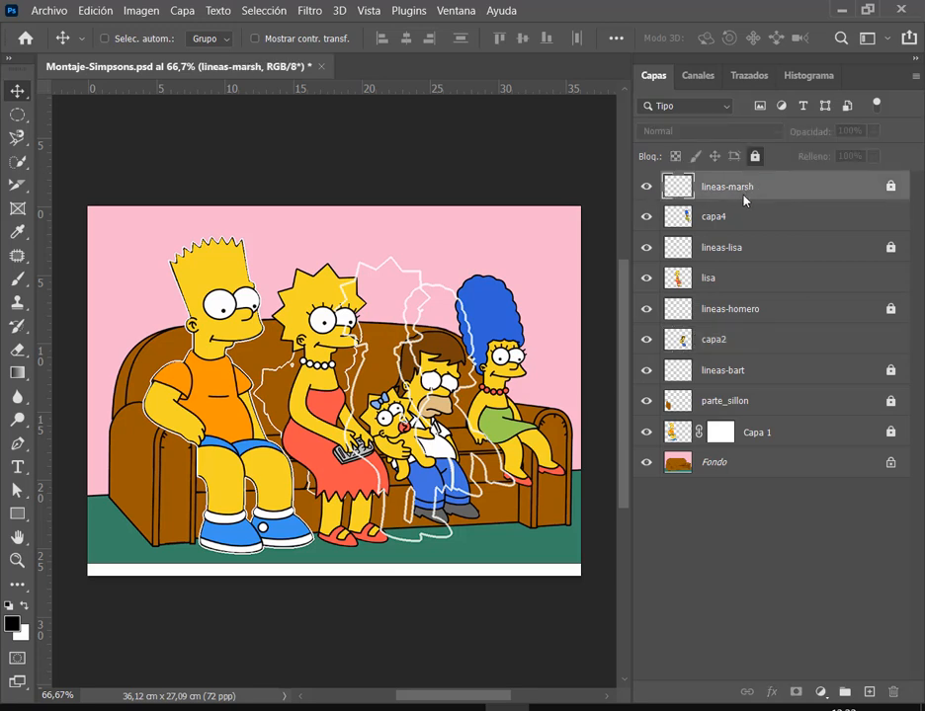
key("ctrl")
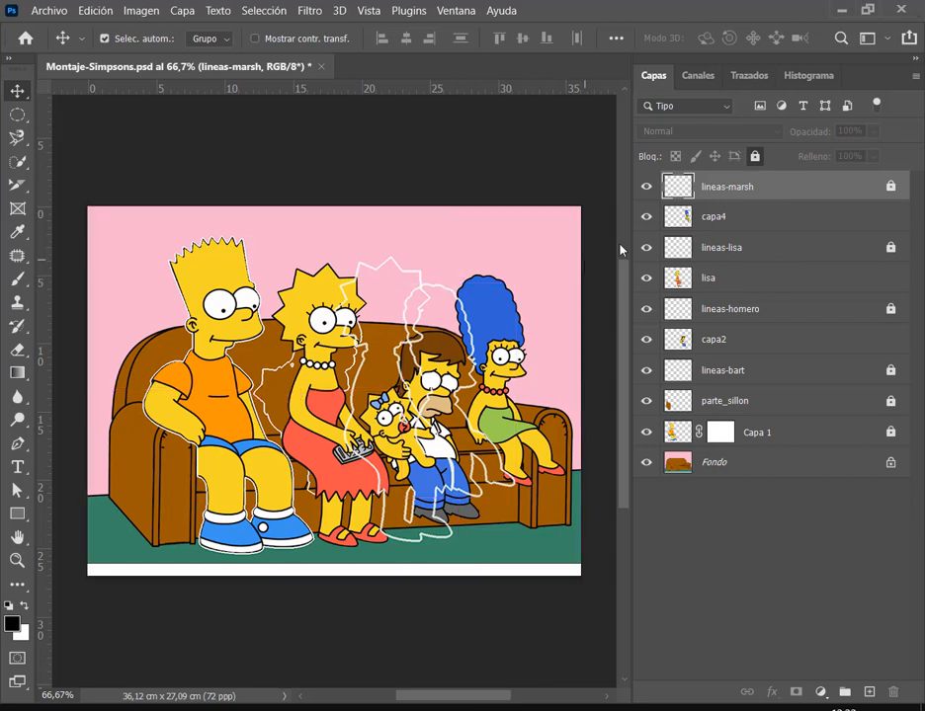
left_click(647, 188)
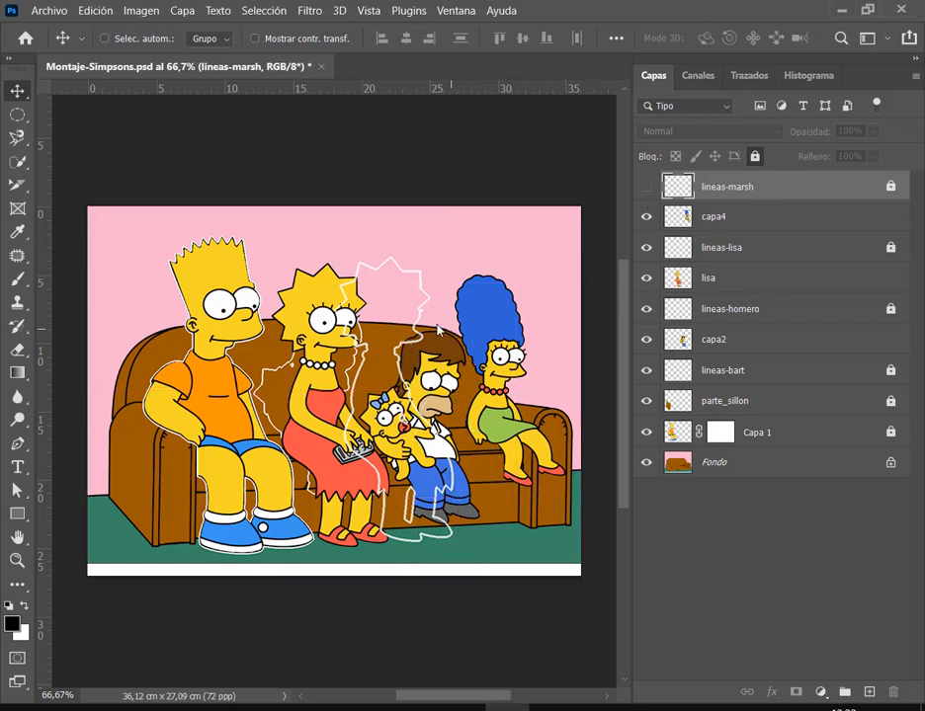
left_click(647, 248)
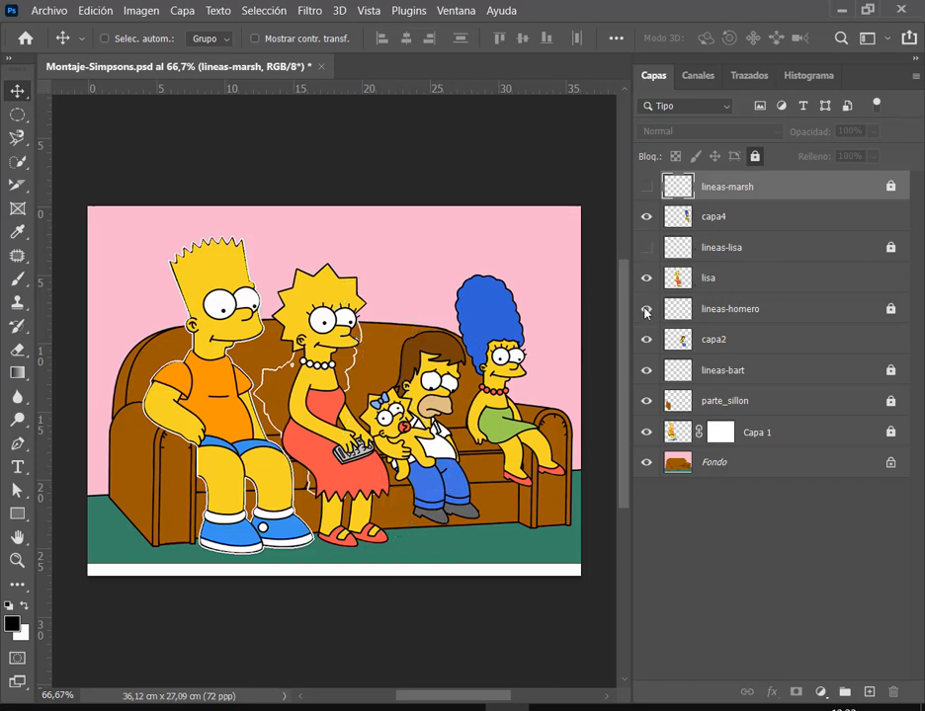
left_click(647, 309)
left_click(647, 371)
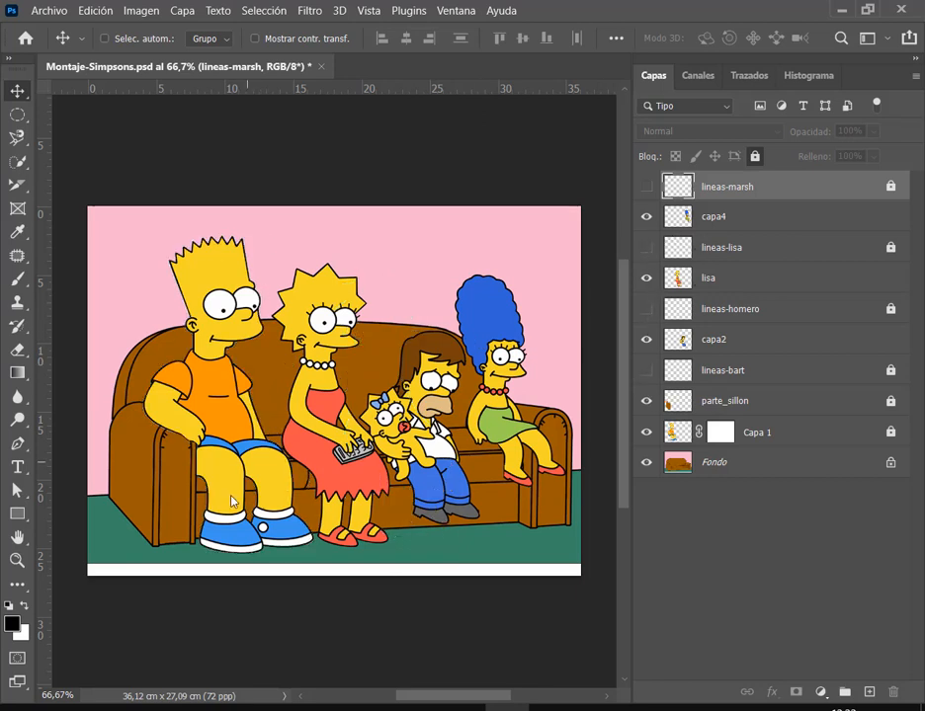
Make the layers lineas-bart, lineas-homero, lineas-lisa and lineas-marsh visible again.
left_click(647, 371)
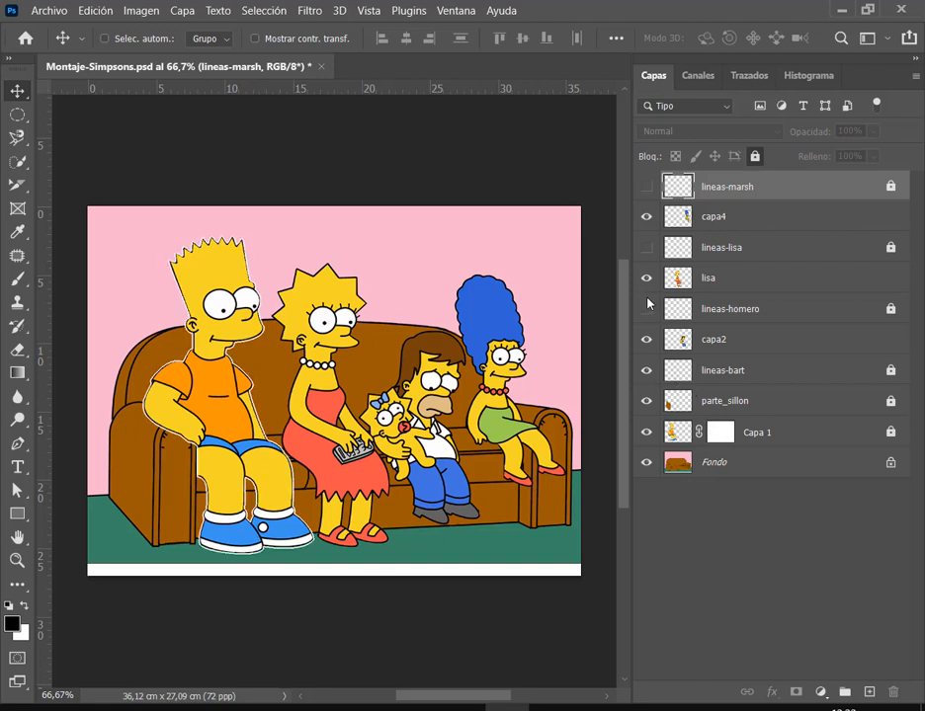
left_click(647, 309)
left_click(647, 248)
left_click(647, 188)
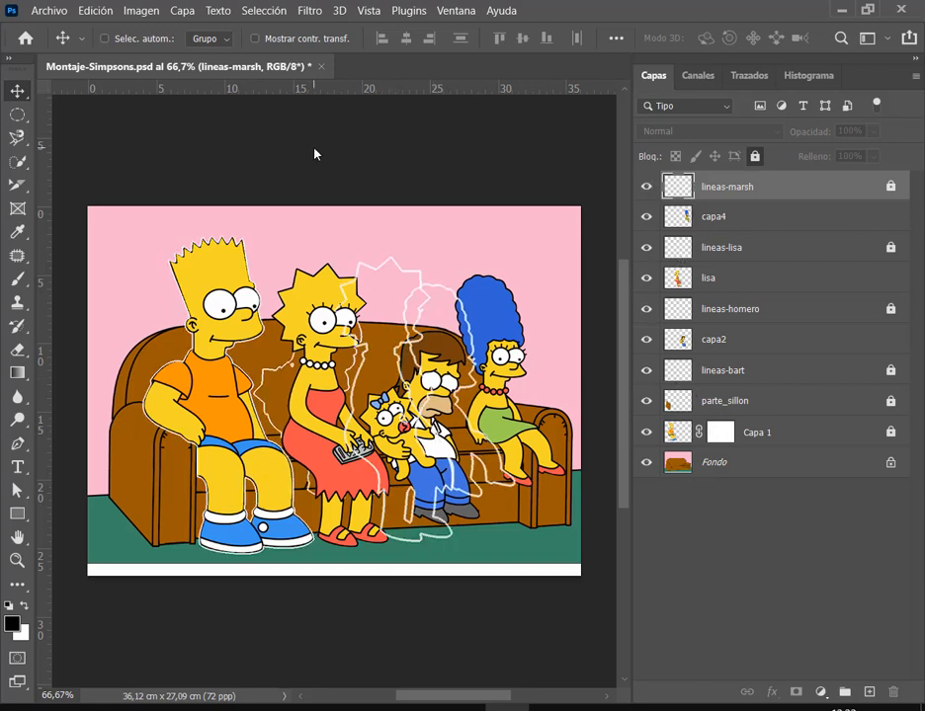
Close Montaje-Simpsons.psd without saving the changes.
left_click(45, 11)
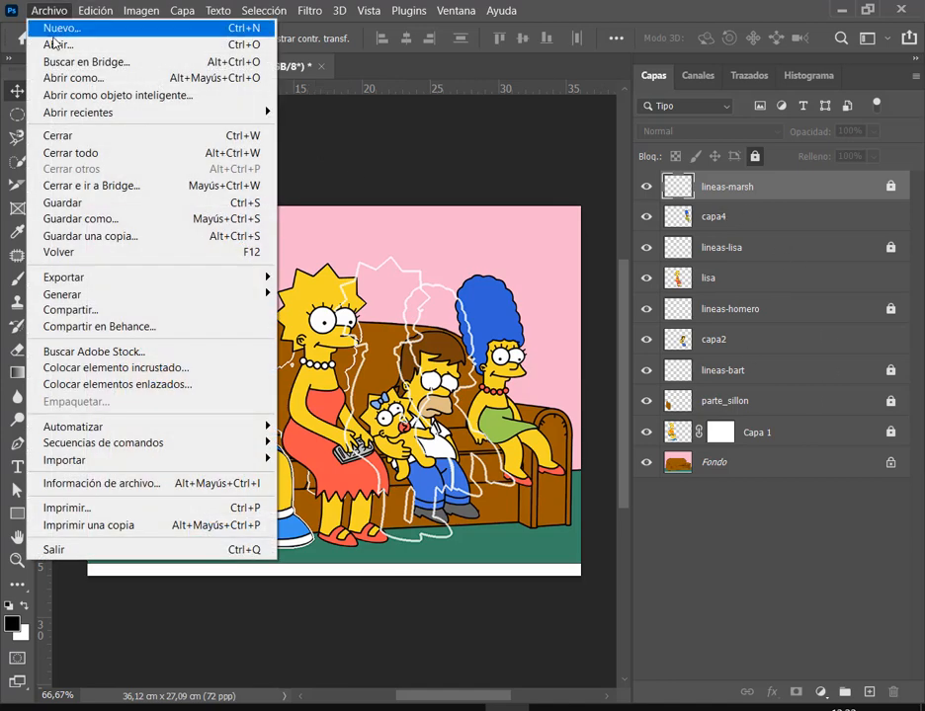
left_click(80, 205)
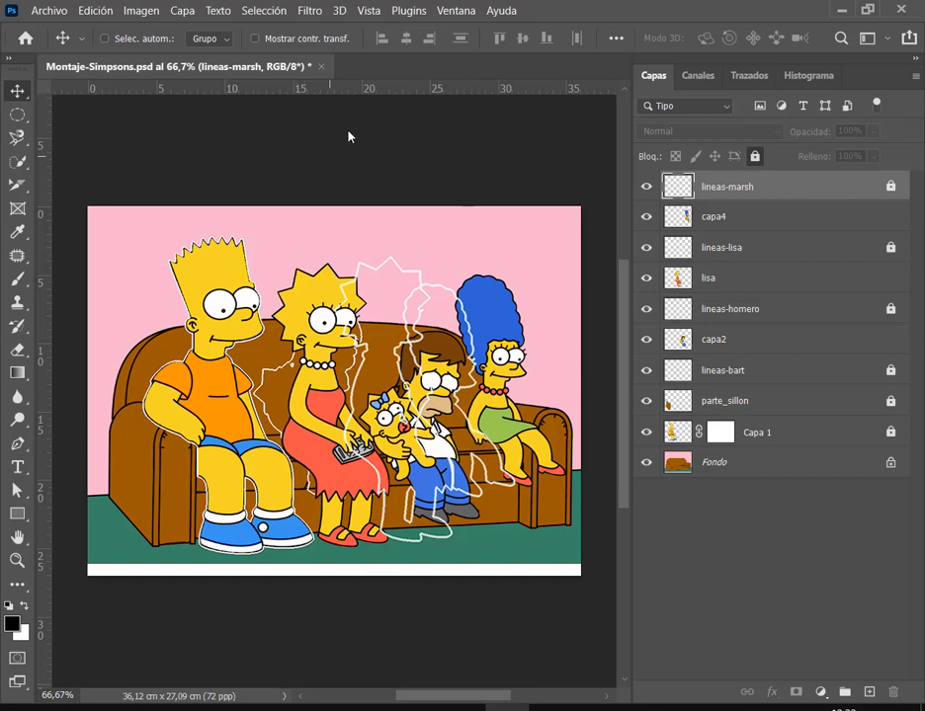
key("ctrl+2")
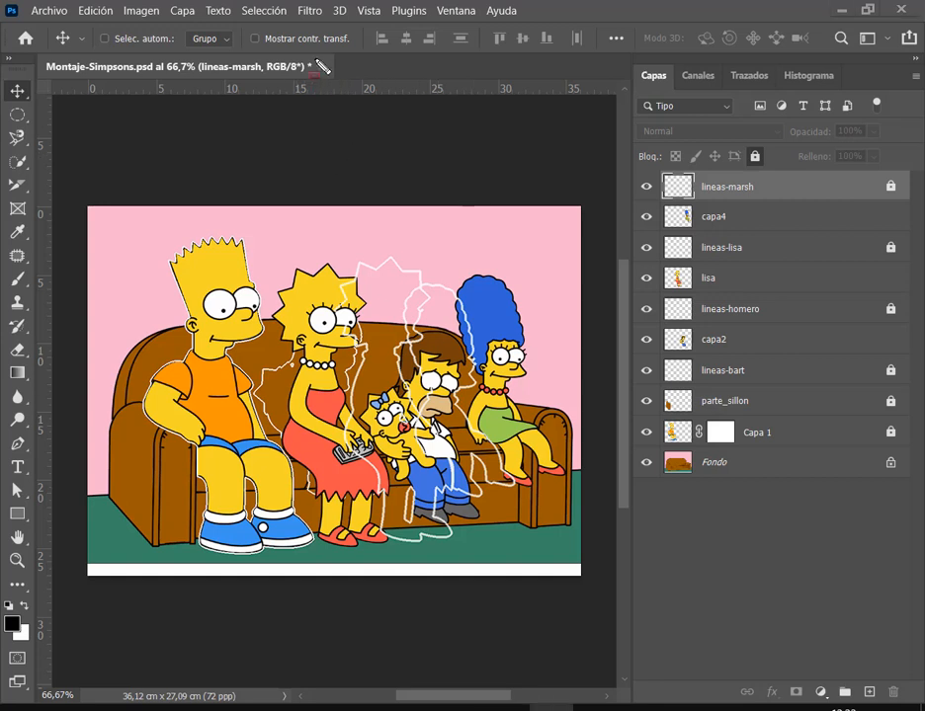
left_click_drag(312, 55, 334, 79)
left_click_drag(327, 125, 325, 89)
left_click(321, 66)
left_click(518, 286)
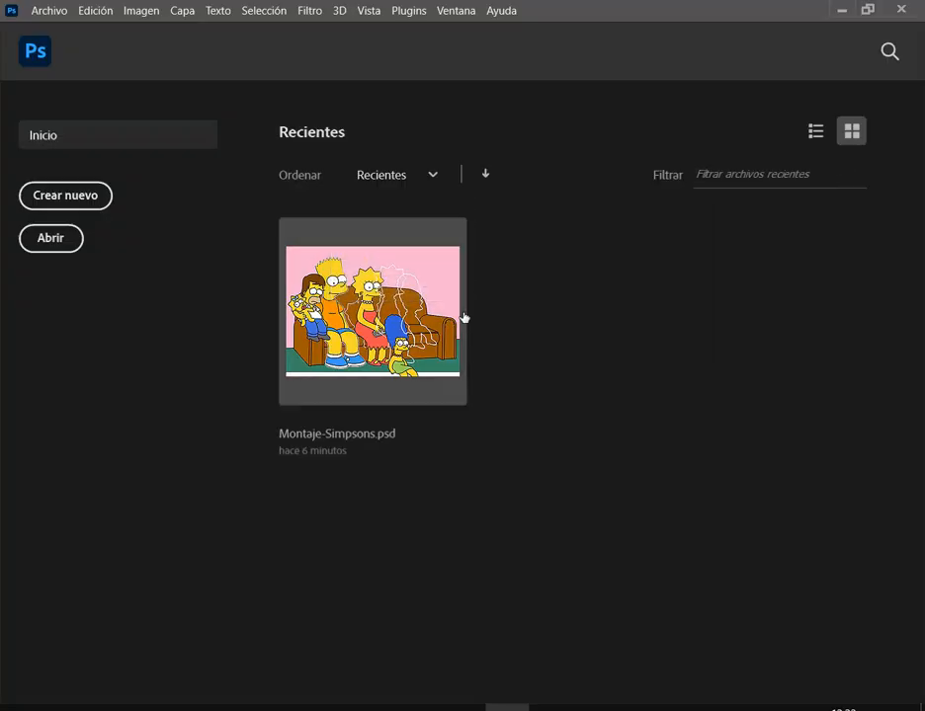
Open Rompecabezas from the "Capas seleccionadas automaticamente" folder in Photoshop, using the embedded color profile.
left_click(155, 708)
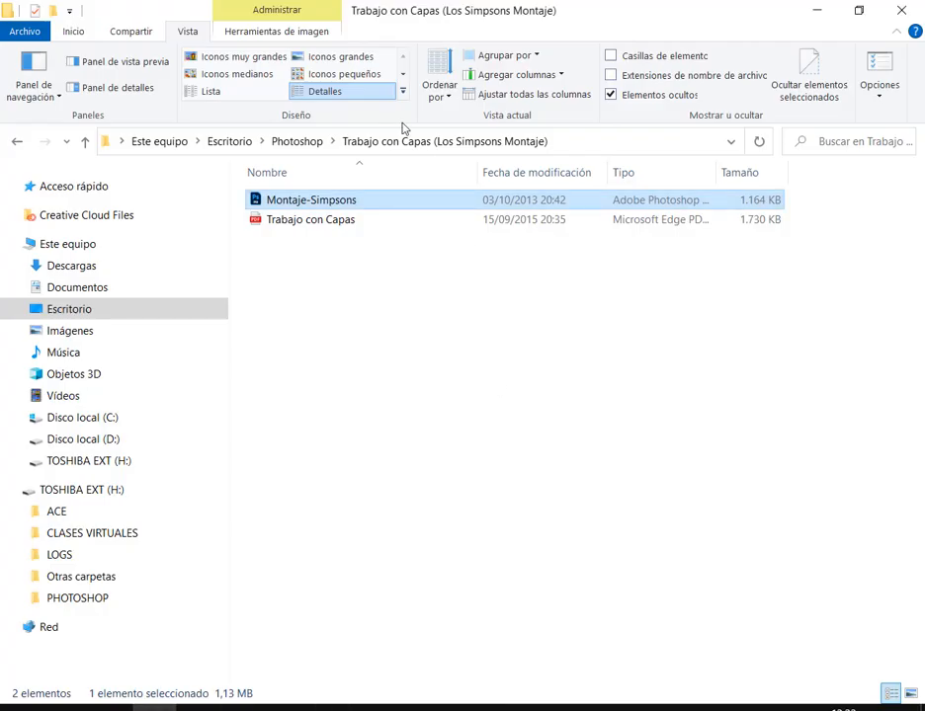
left_click(286, 141)
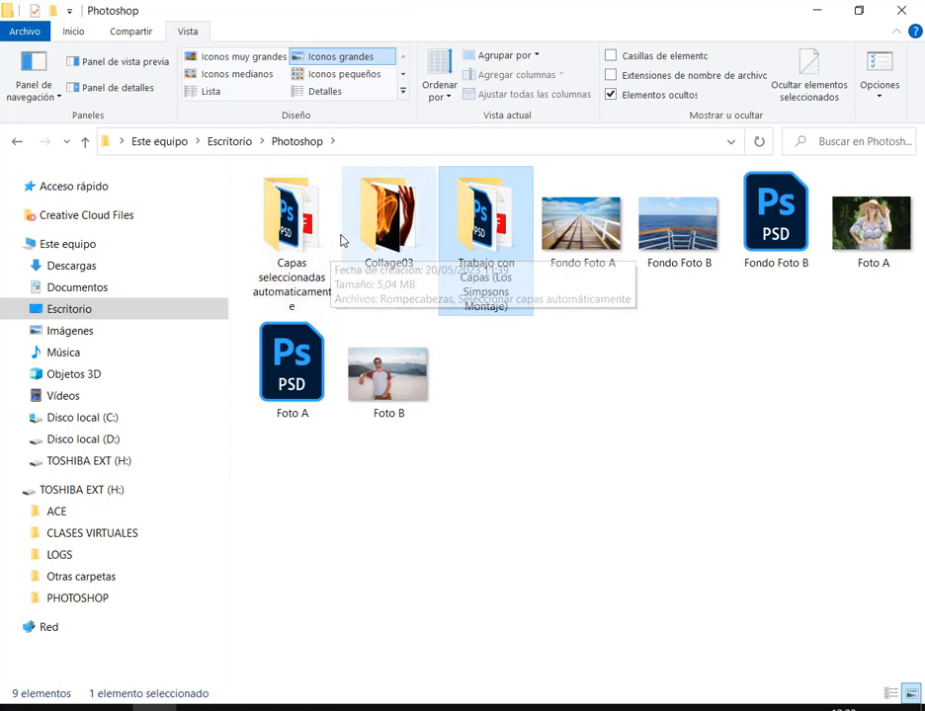
left_click(304, 203)
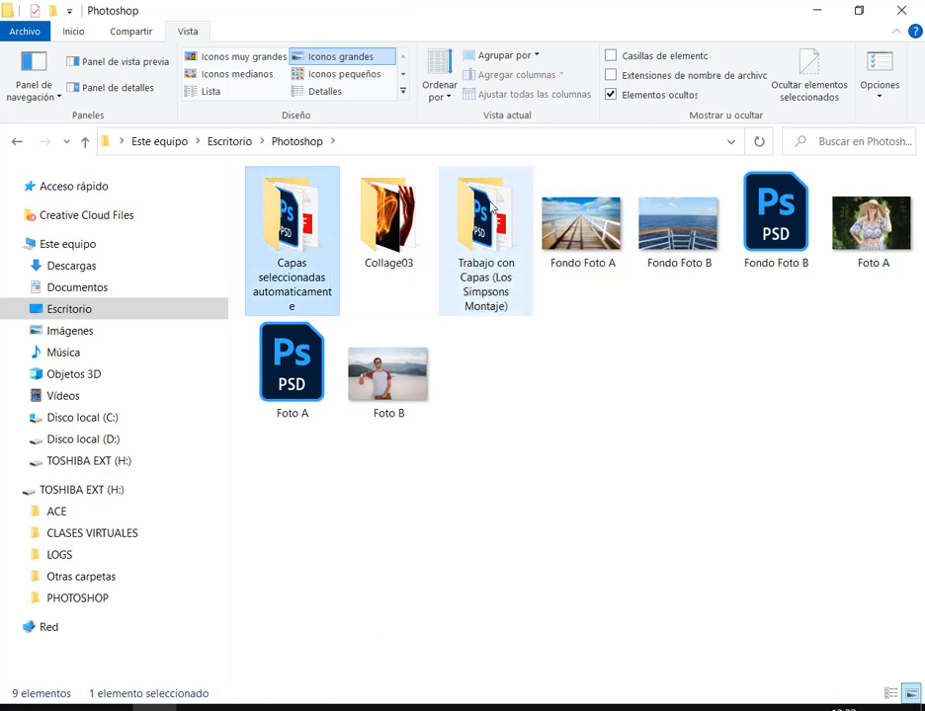
double_click(304, 240)
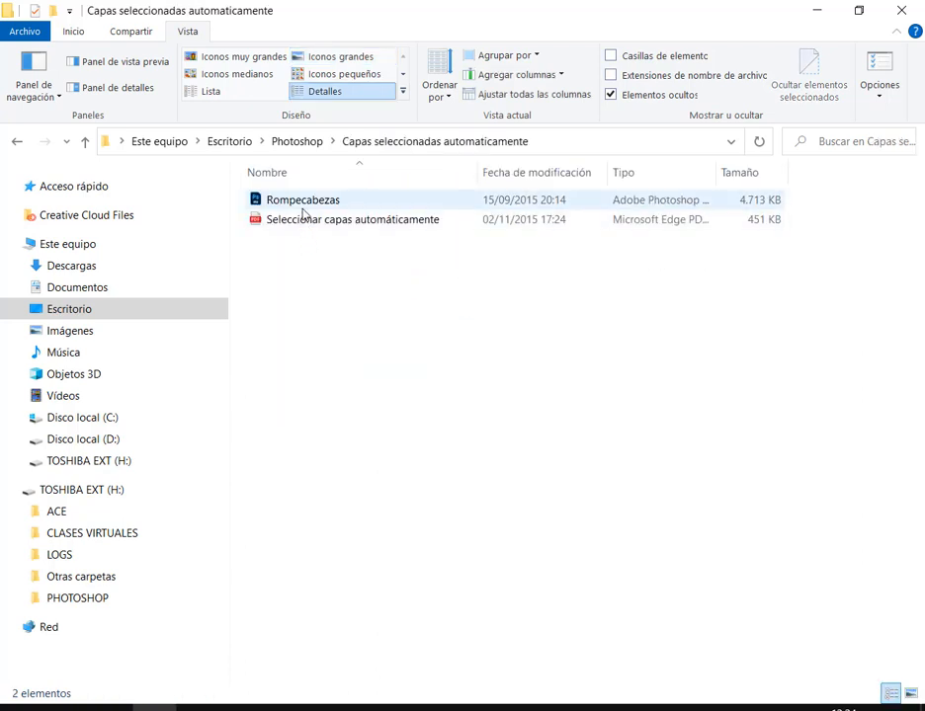
double_click(304, 203)
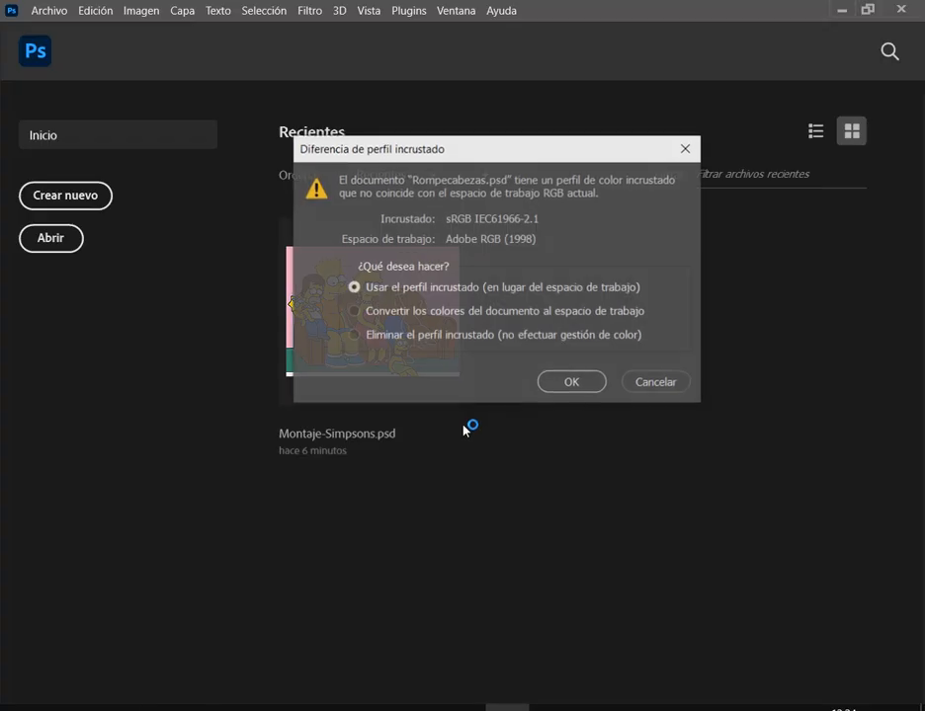
left_click(569, 383)
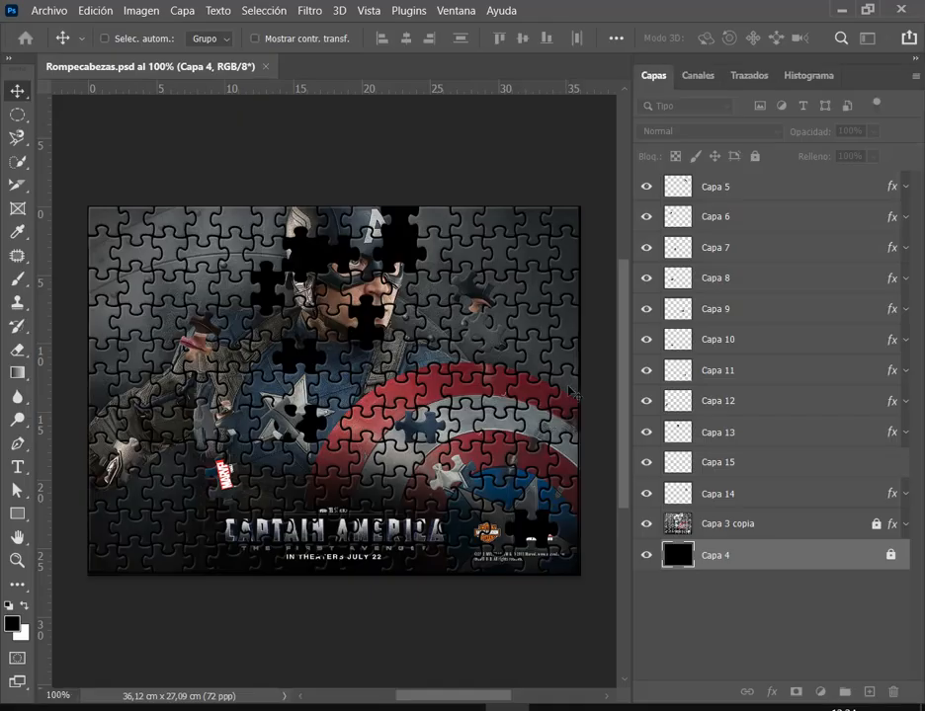
Close the Trabajo con Capas PDF, read page 1 of "Seleccionar capas automáticamente", and return to Photoshop.
left_click(200, 710)
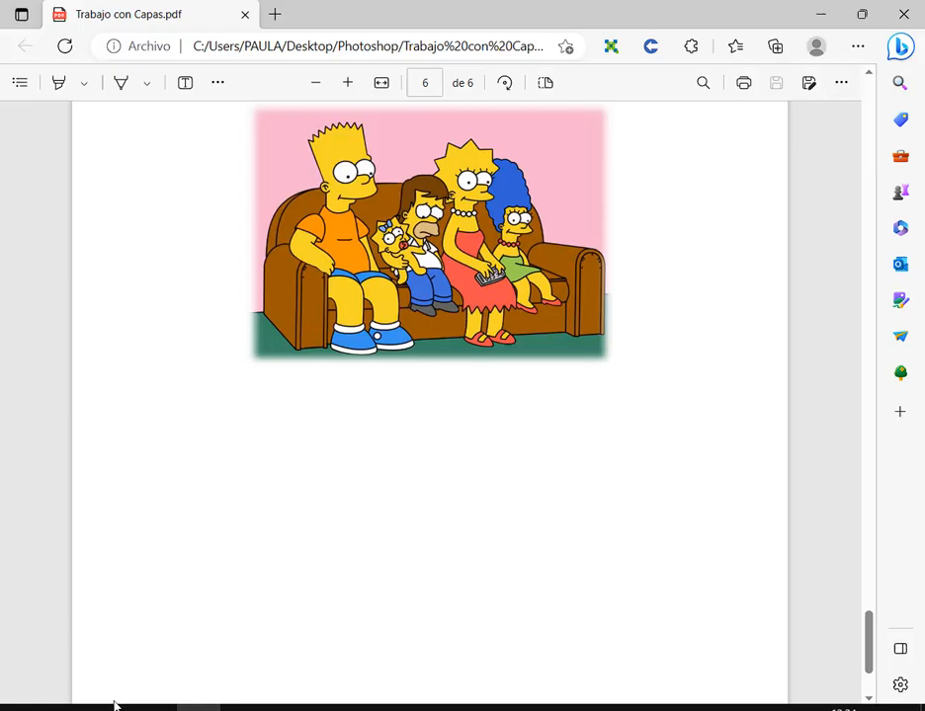
left_click(154, 709)
left_click(200, 709)
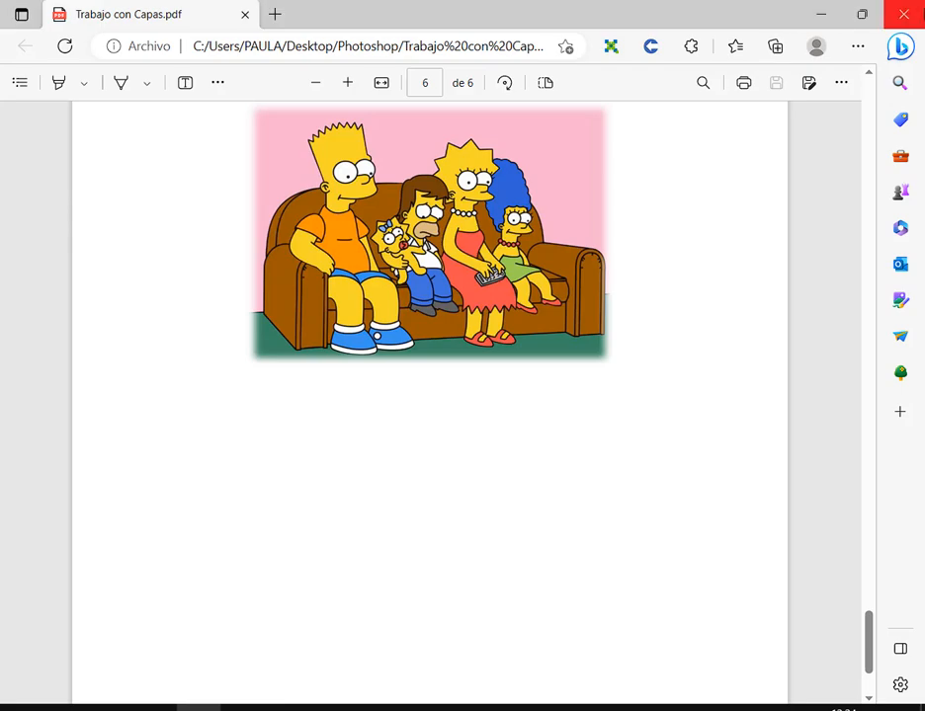
left_click(903, 11)
double_click(310, 224)
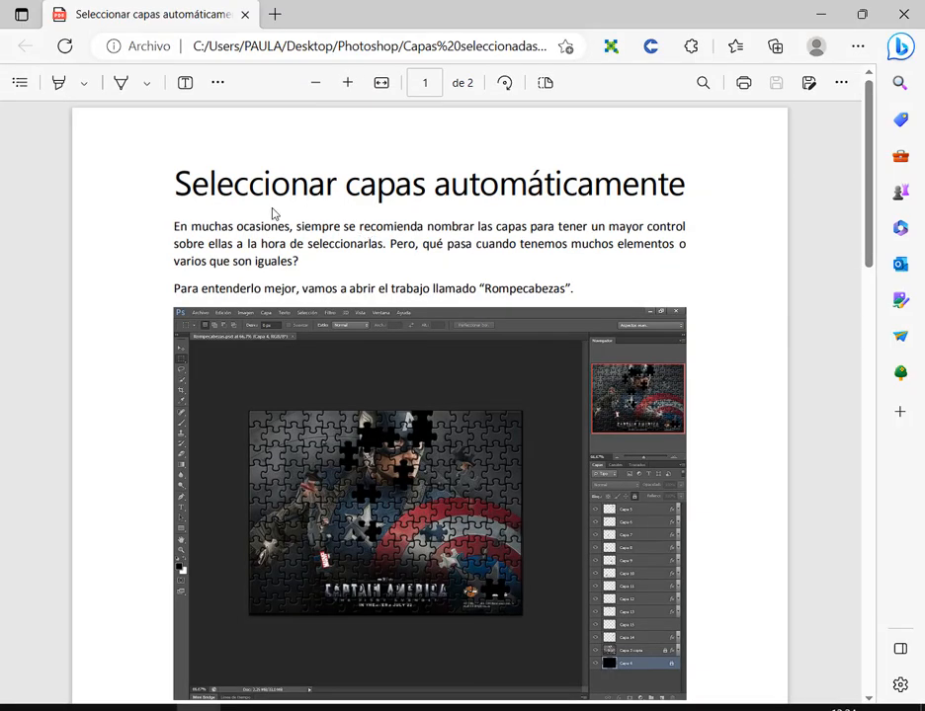
scroll(729, 269, "down", 3)
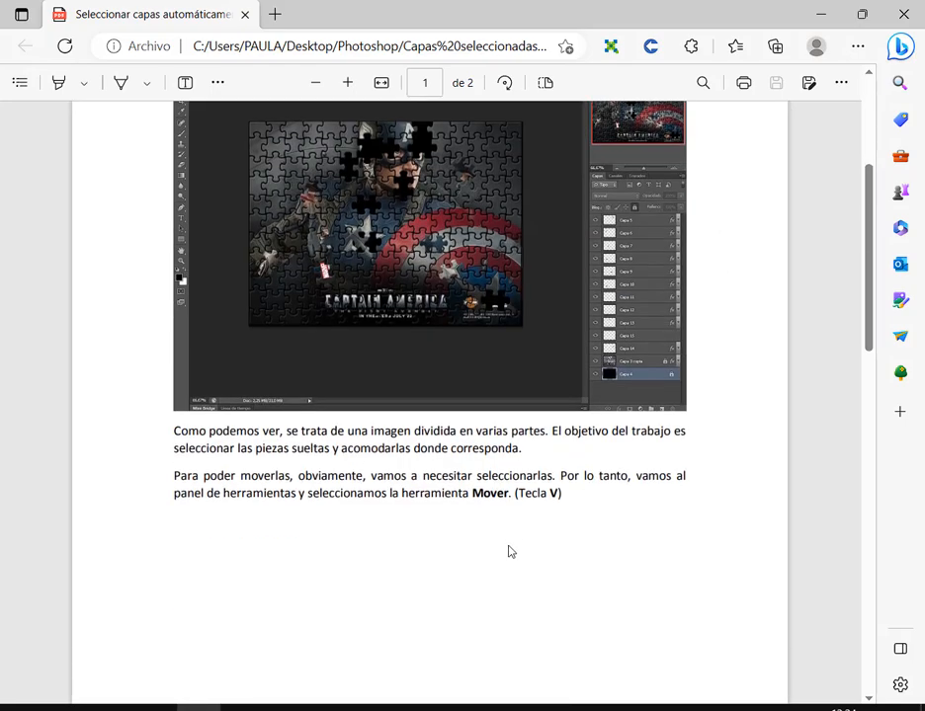
left_click(506, 709)
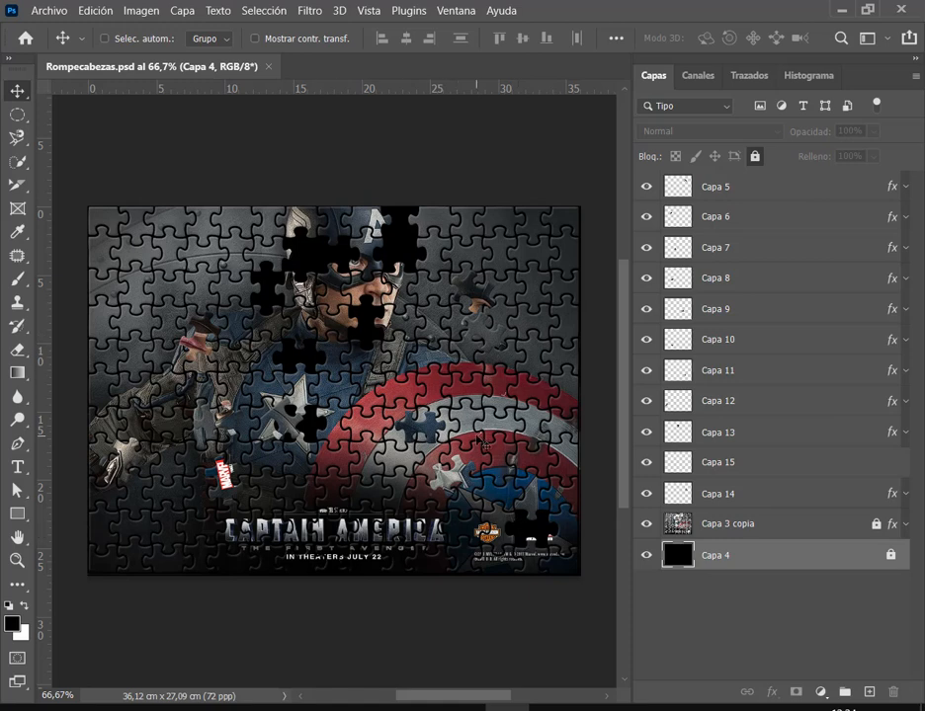
key("ctrl")
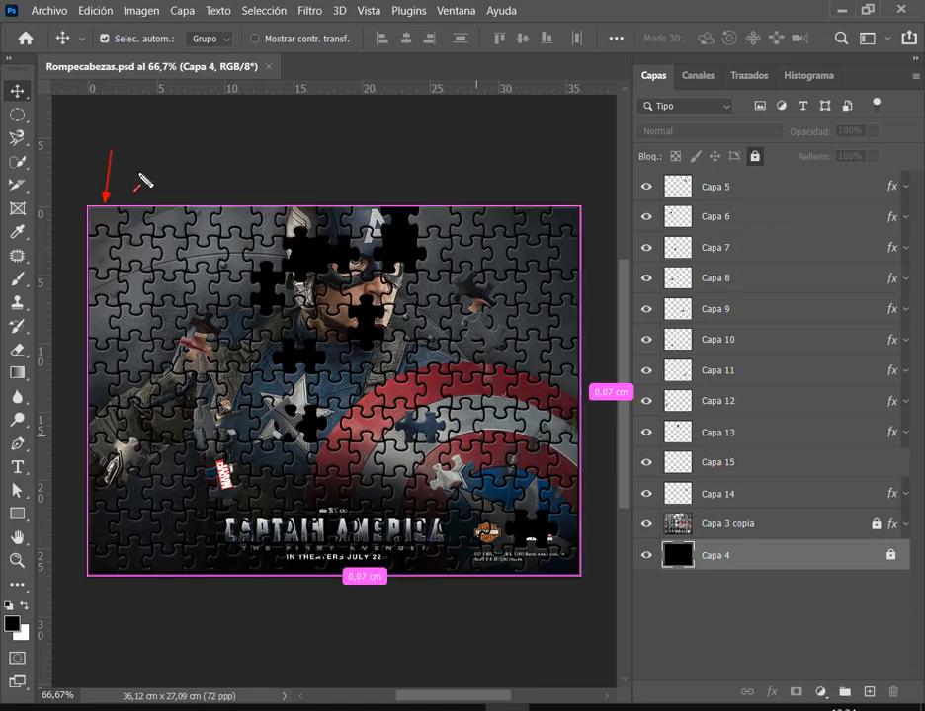
left_click_drag(141, 168, 138, 208)
left_click_drag(172, 172, 169, 204)
left_click_drag(212, 175, 211, 206)
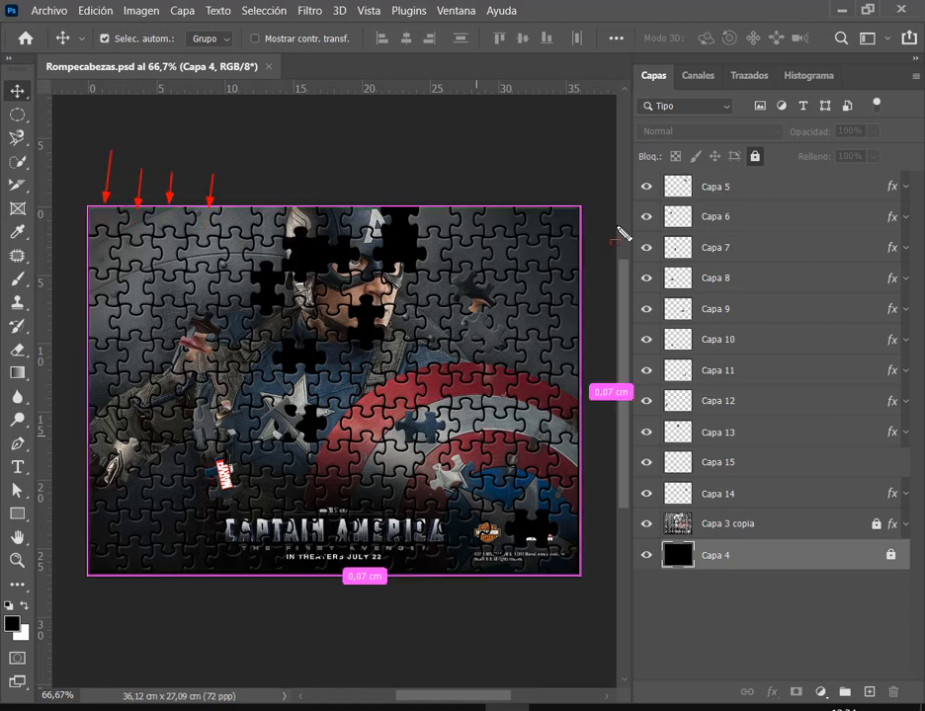
key("Escape")
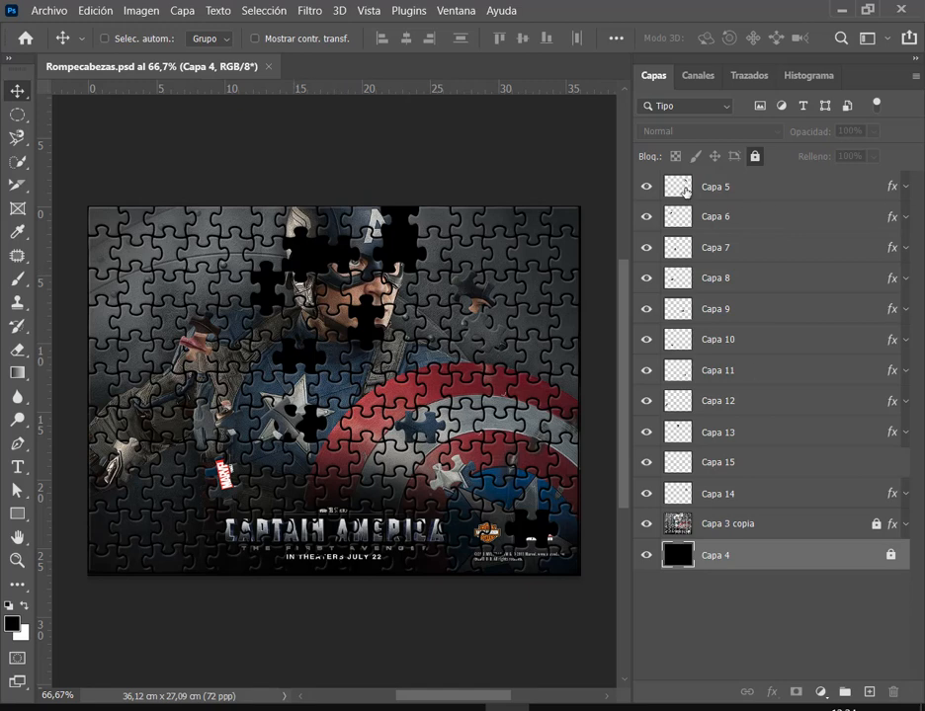
Switch the layer thumbnails to Miniaturas grandes, examine the layers, and return them to Miniaturas pequeñas.
right_click(686, 191)
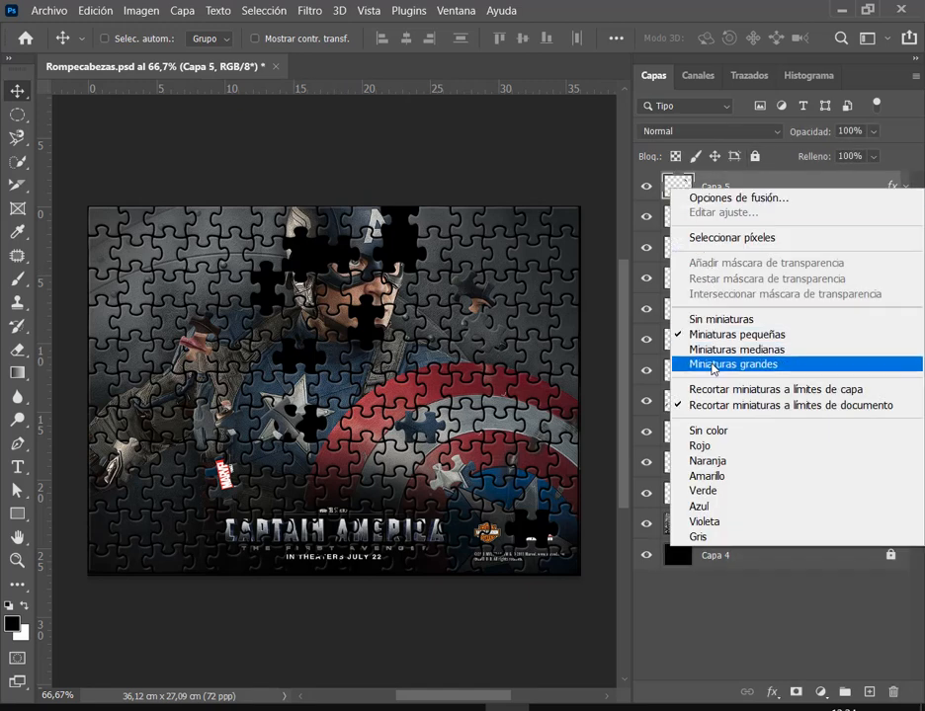
left_click(711, 367)
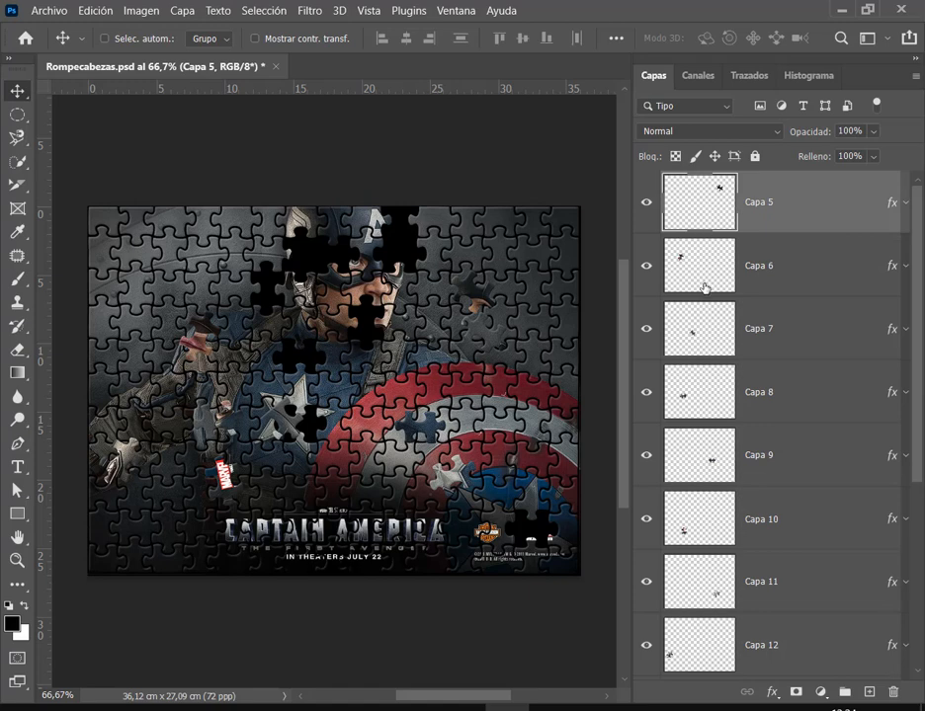
scroll(697, 316, "down", 3)
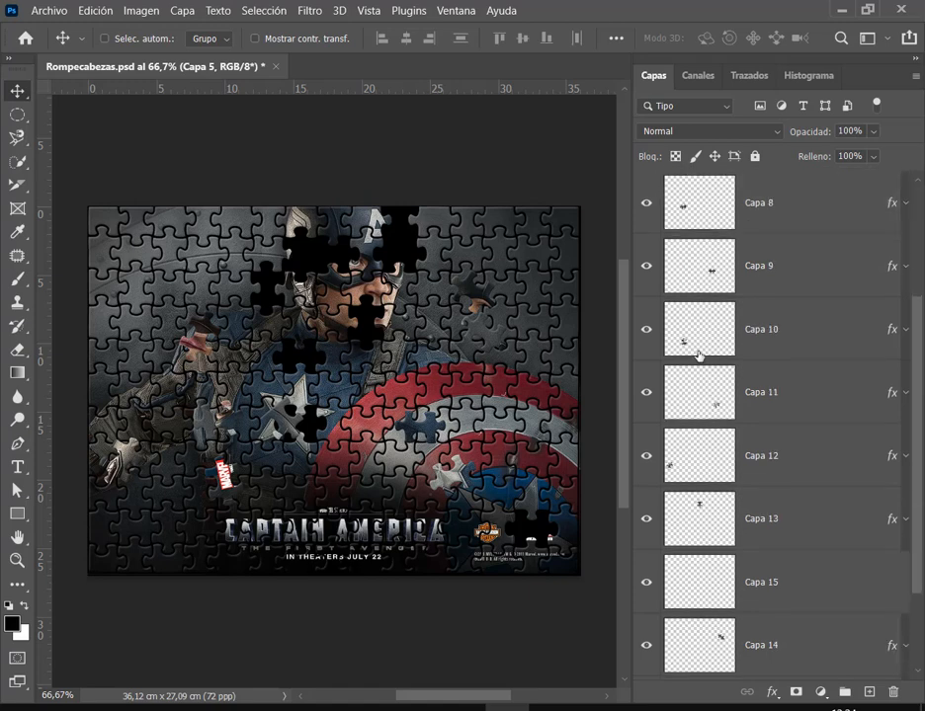
scroll(712, 326, "up", 3)
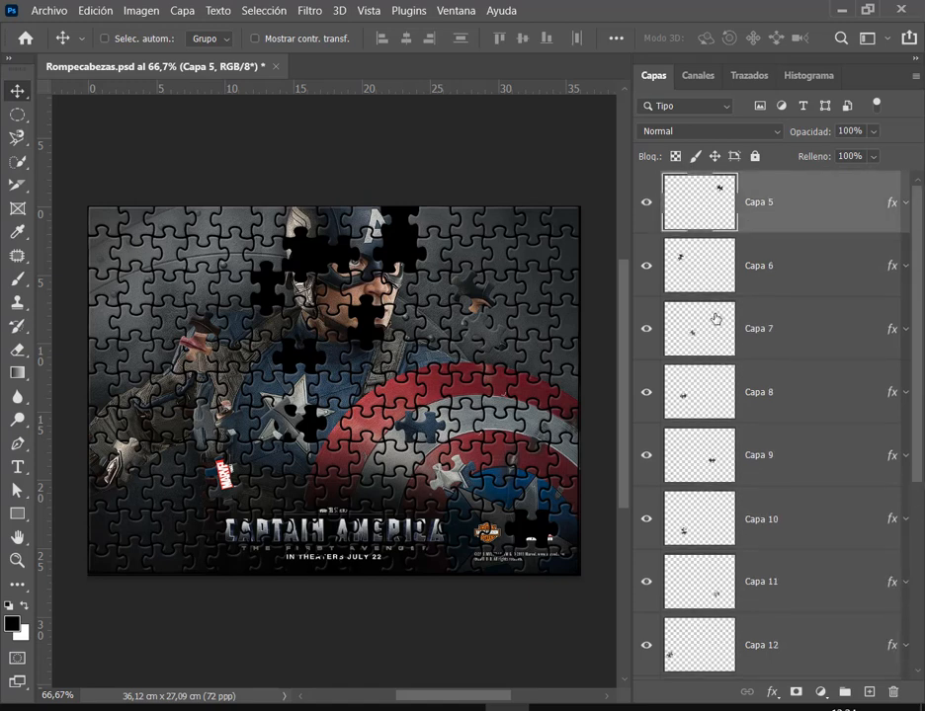
right_click(709, 200)
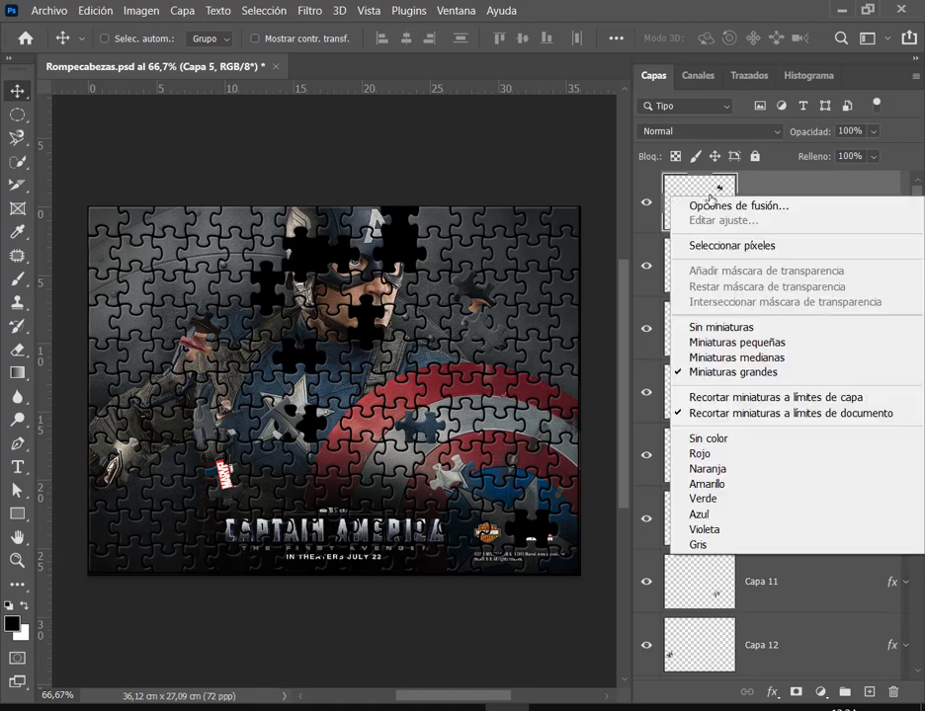
left_click(736, 343)
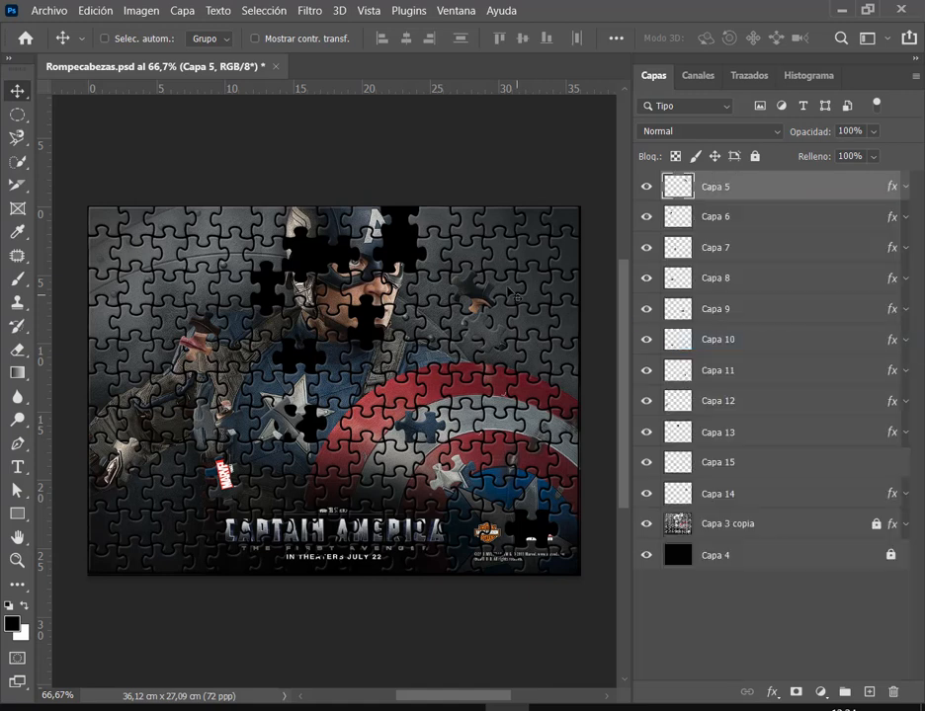
Hide and show layers Capa 5 to Capa 9 one by one to identify the puzzle piece on each.
left_click(646, 188)
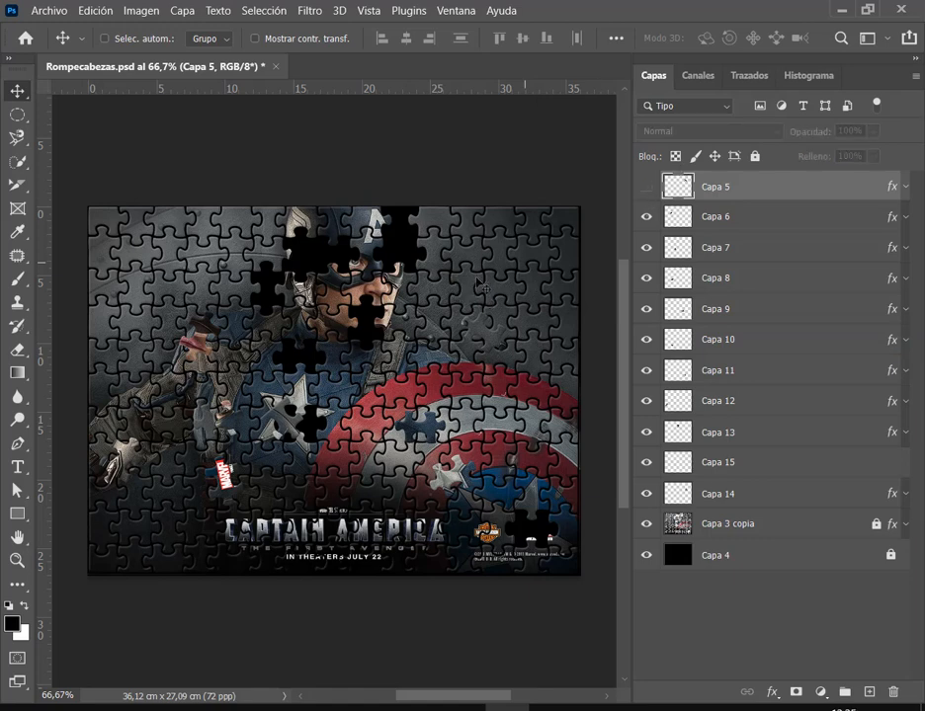
left_click(647, 188)
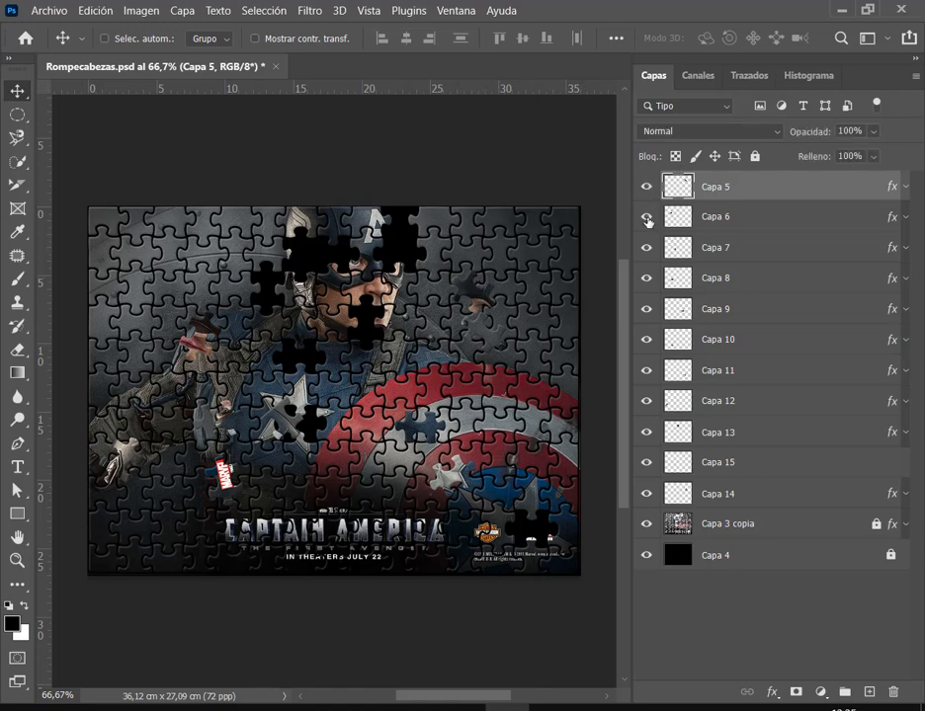
left_click(646, 218)
left_click(646, 218)
left_click(647, 248)
left_click(647, 248)
left_click(647, 279)
left_click(647, 280)
left_click(647, 280)
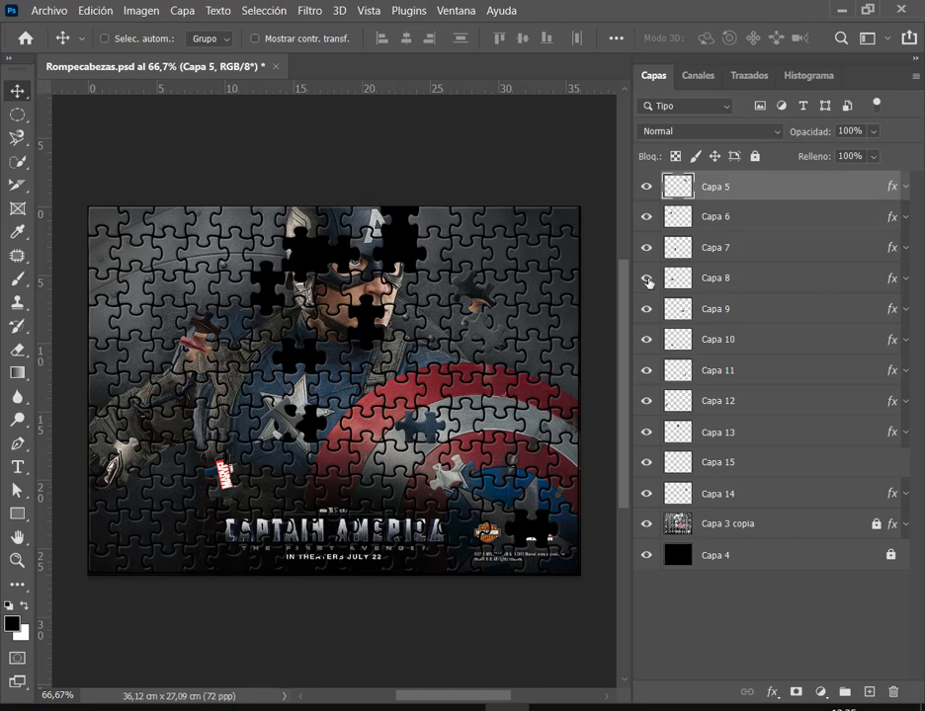
left_click(647, 279)
left_click(647, 311)
left_click(648, 310)
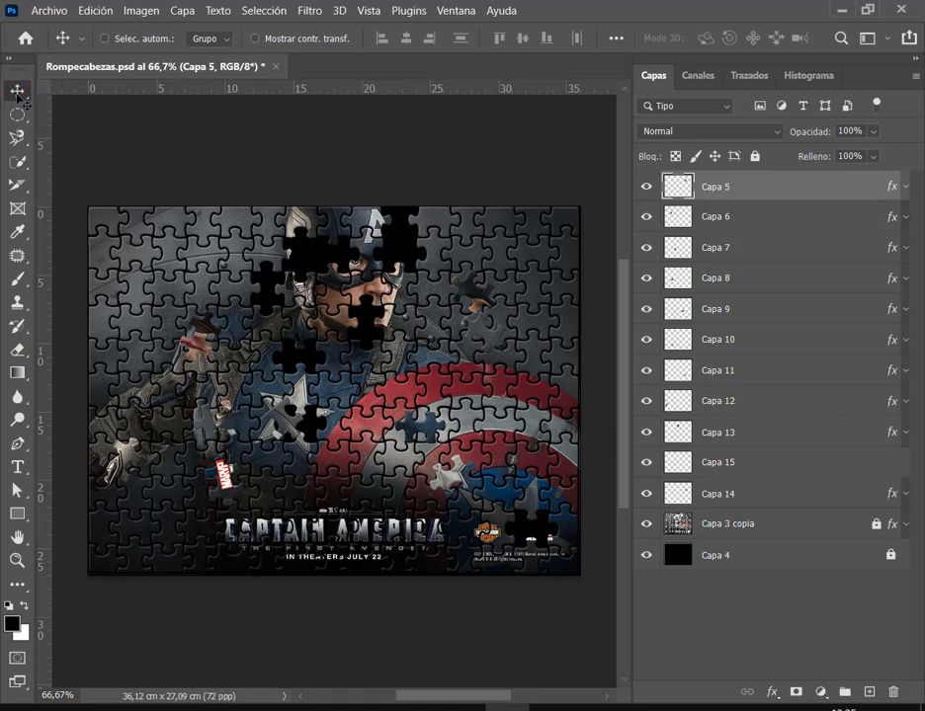
Enable automatic selection for the Move tool and select the pieces of Capa 9 and Capa 10 directly in the image.
left_click(103, 37)
scroll(417, 440, "up", 2)
left_click(454, 423)
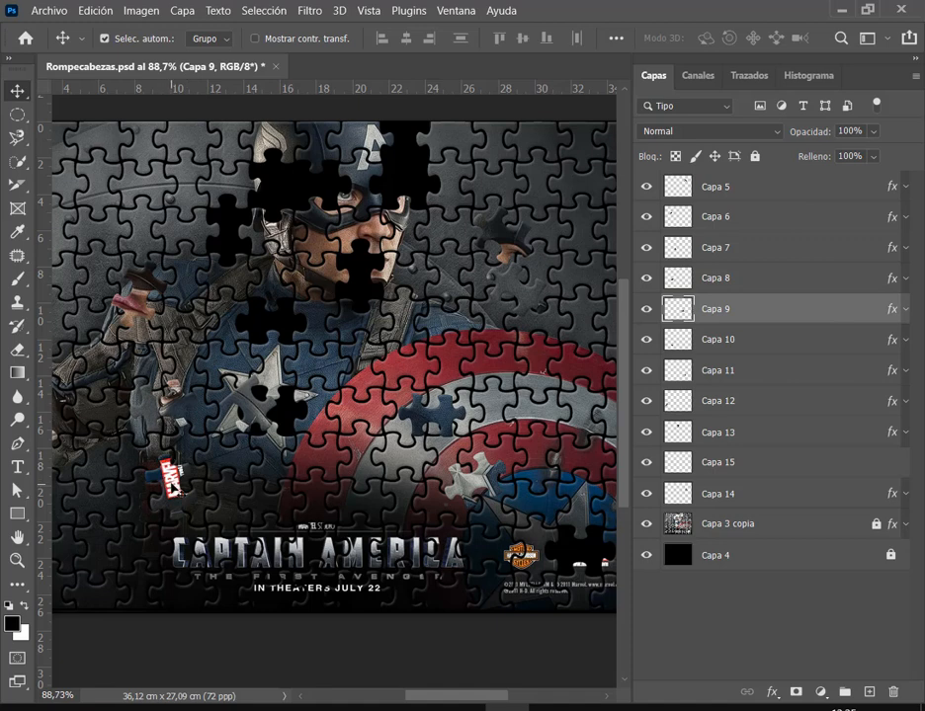
left_click(176, 478, "ctrl")
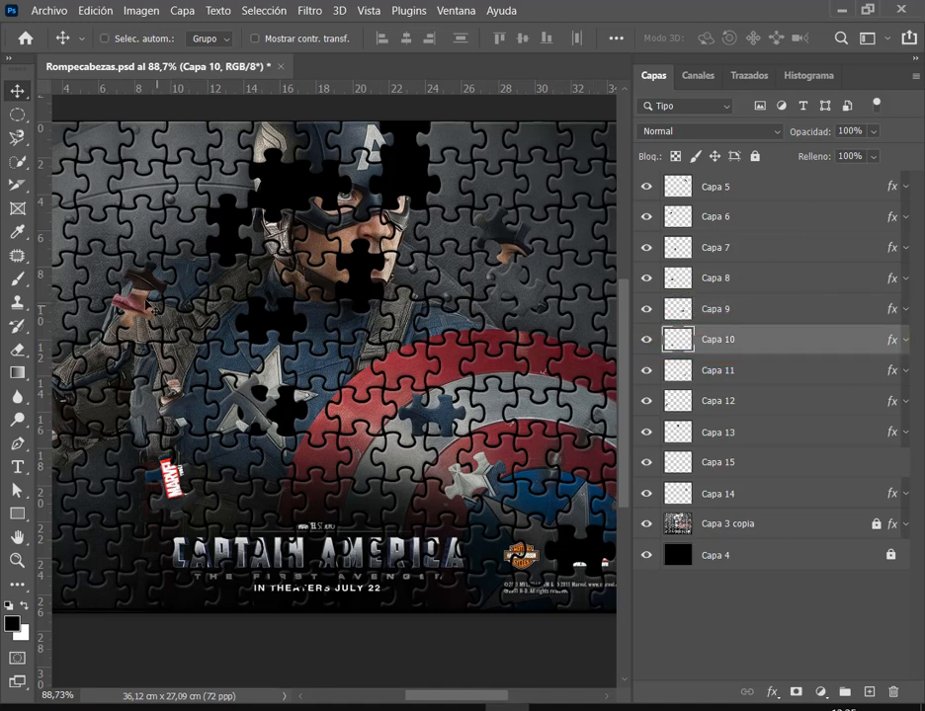
Move the mouth piece on Capa 6 from the poster's left side to the gap on Captain America's face.
left_click(111, 225, "ctrl")
left_click_drag(109, 224, 268, 213)
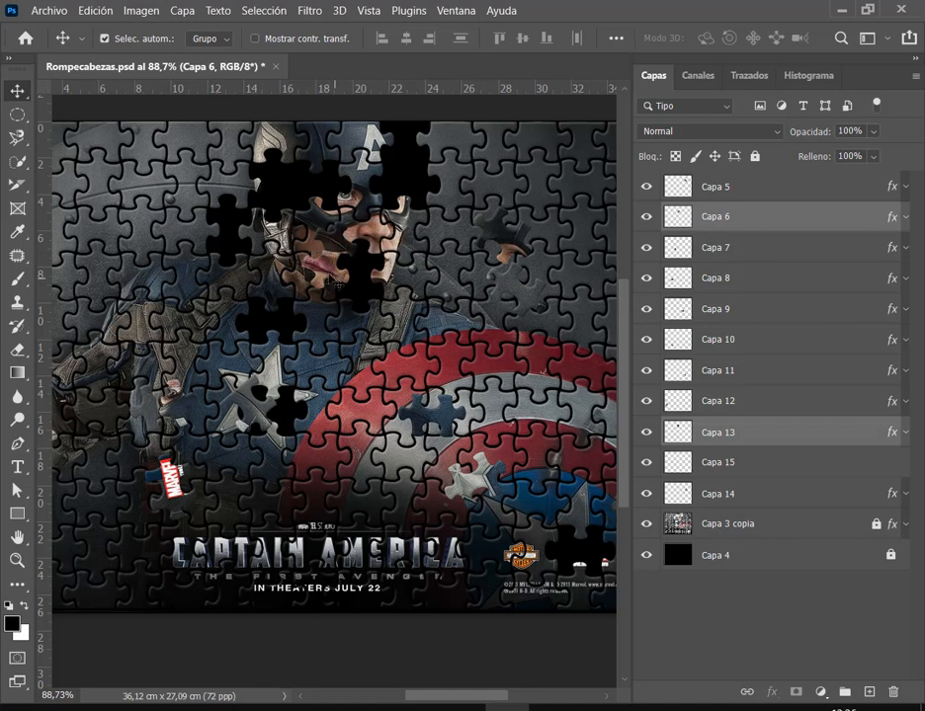
left_click(533, 245)
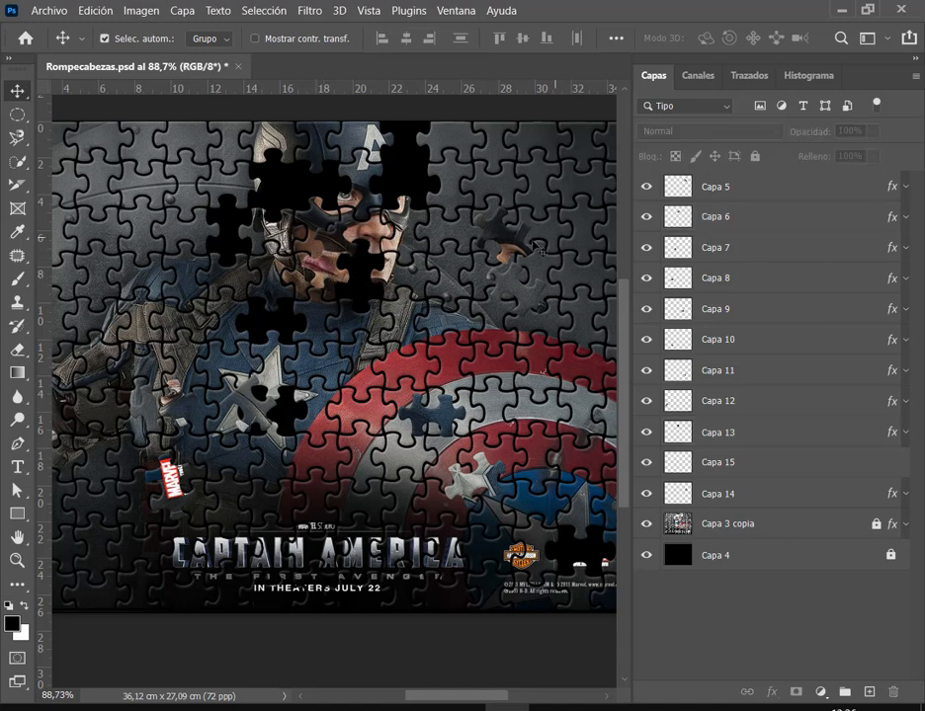
left_click(499, 239)
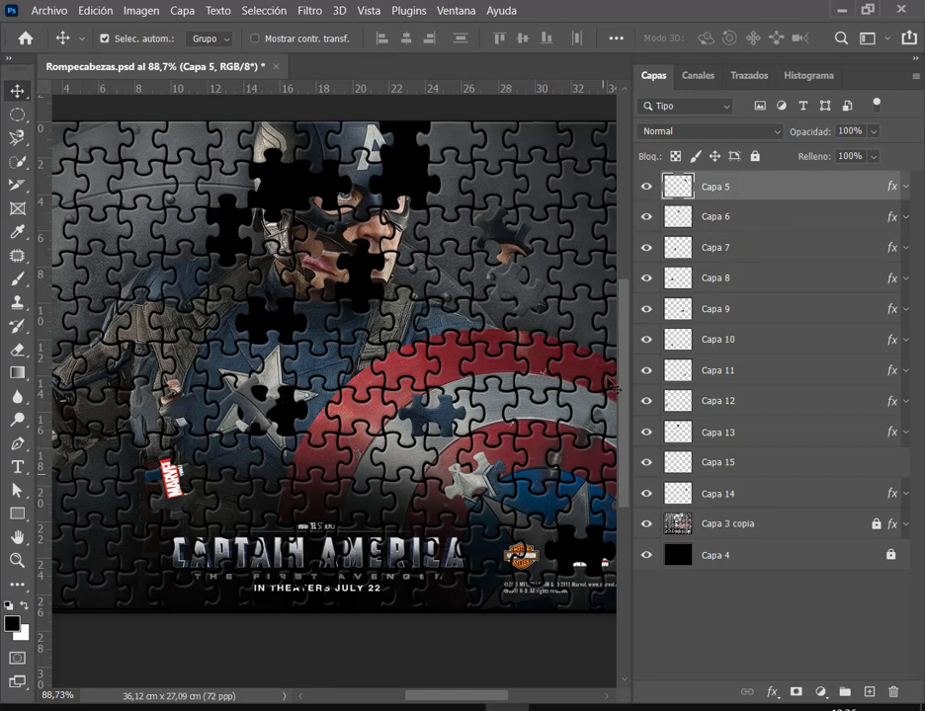
left_click_drag(326, 267, 368, 284)
Move the Marvel logo piece to the gap in the poster's lower right and rearrange the two silver pieces around the chest star.
left_click_drag(172, 489, 585, 566)
left_click_drag(485, 482, 318, 425)
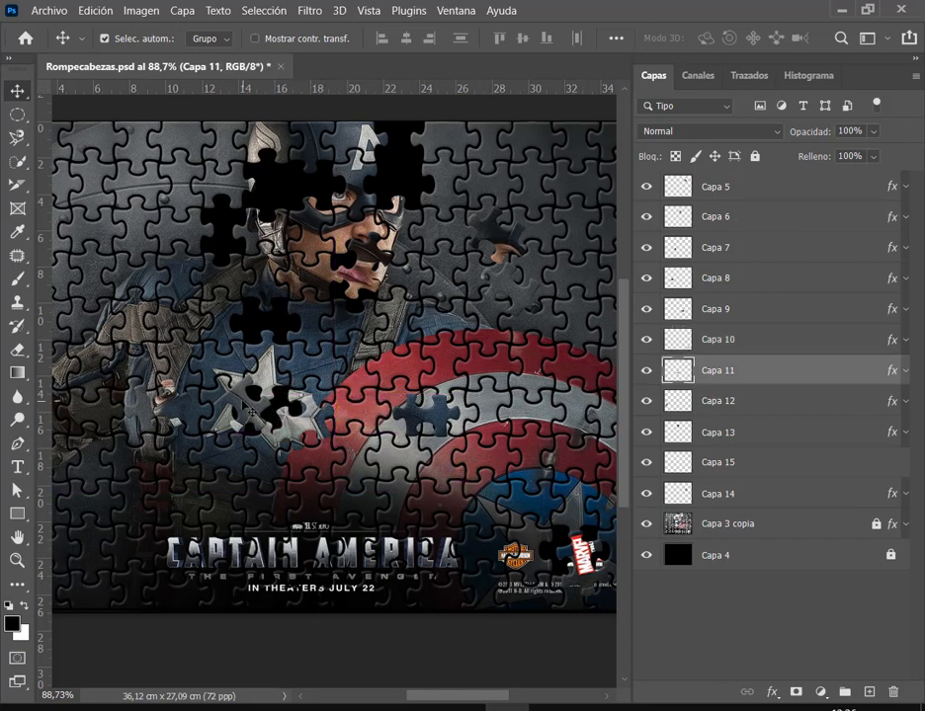
left_click_drag(243, 403, 495, 156)
Move the loose pieces on Capa 5, Capa 8 and Capa 12 toward the gaps around Captain America's head.
left_click_drag(501, 244, 229, 189)
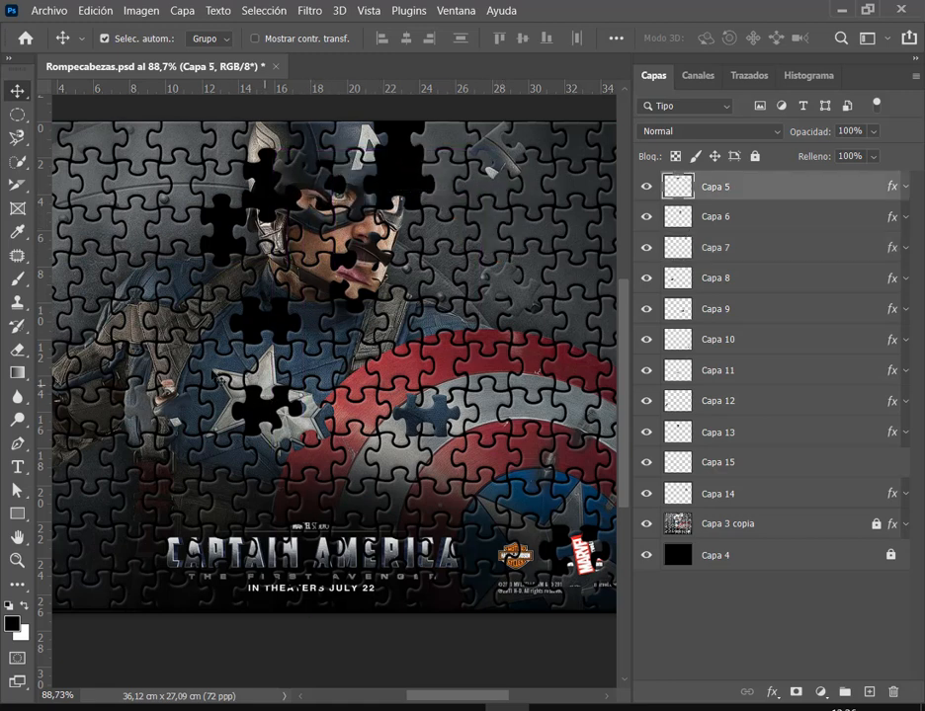
left_click_drag(170, 402, 413, 209)
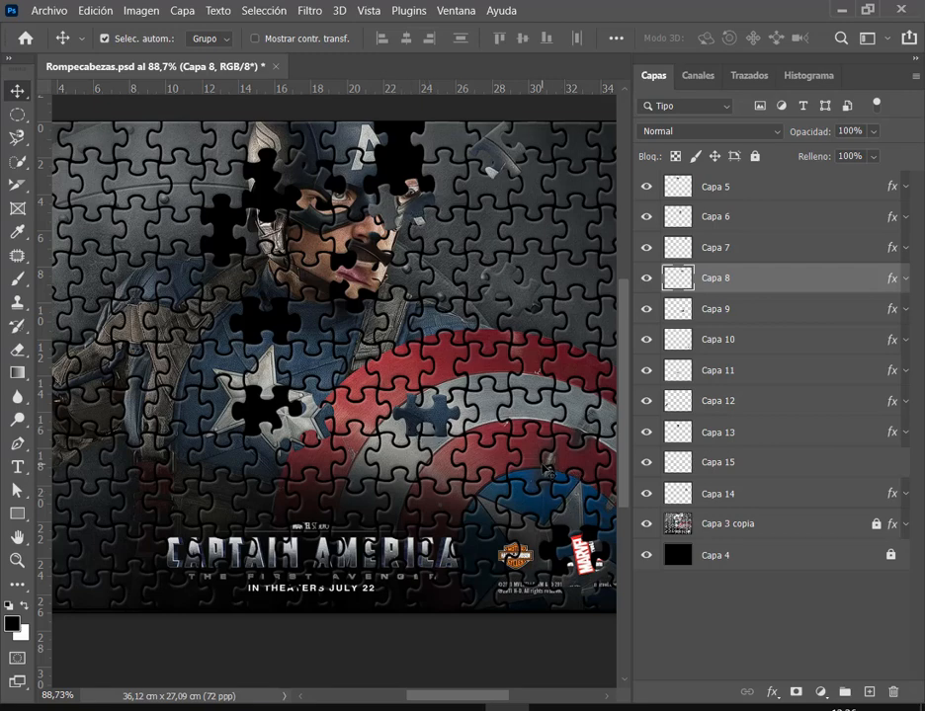
left_click_drag(542, 464, 581, 524)
left_click_drag(364, 515, 418, 490)
left_click_drag(139, 473, 289, 222)
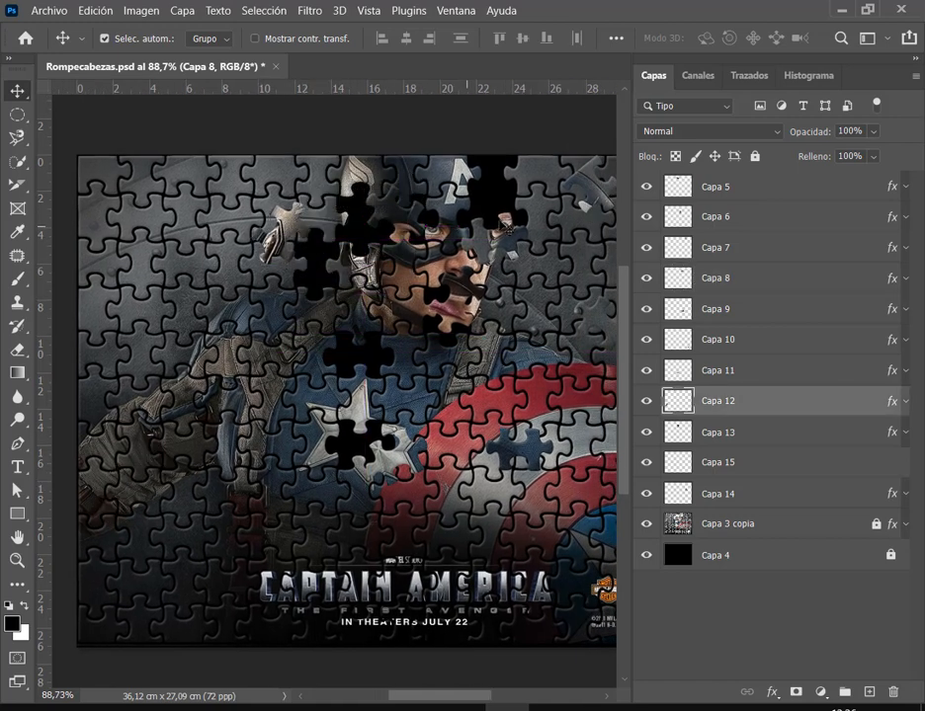
Move the loose star piece on Capa 11 out of the chest gap onto the red part of the shield.
left_click_drag(393, 454, 374, 448)
scroll(372, 449, "up", 6)
scroll(366, 464, "up", 2)
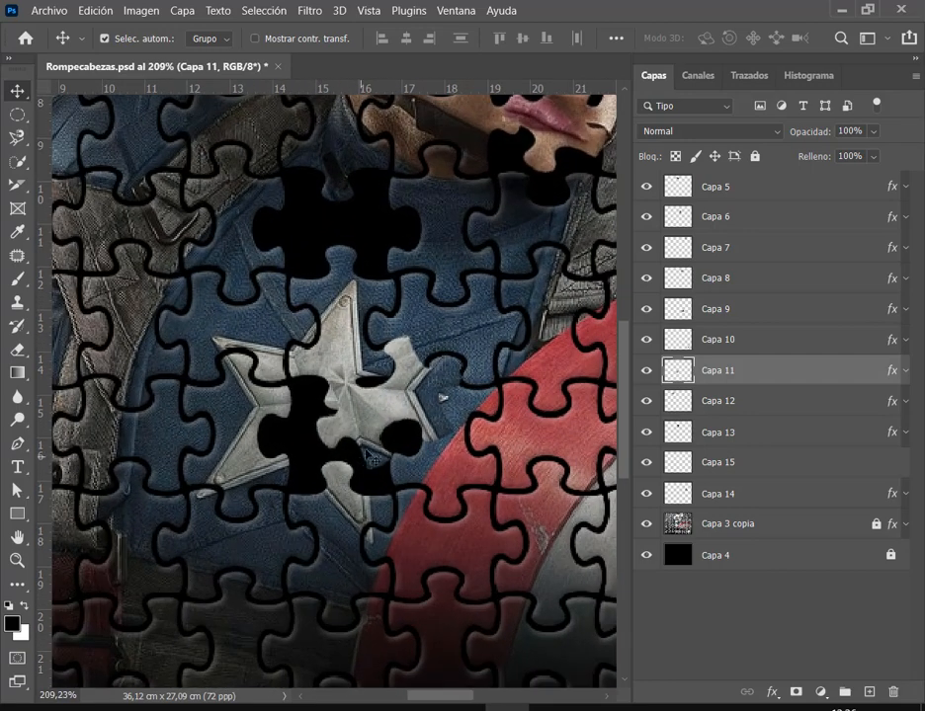
left_click_drag(393, 387, 560, 478)
left_click_drag(566, 546, 488, 508)
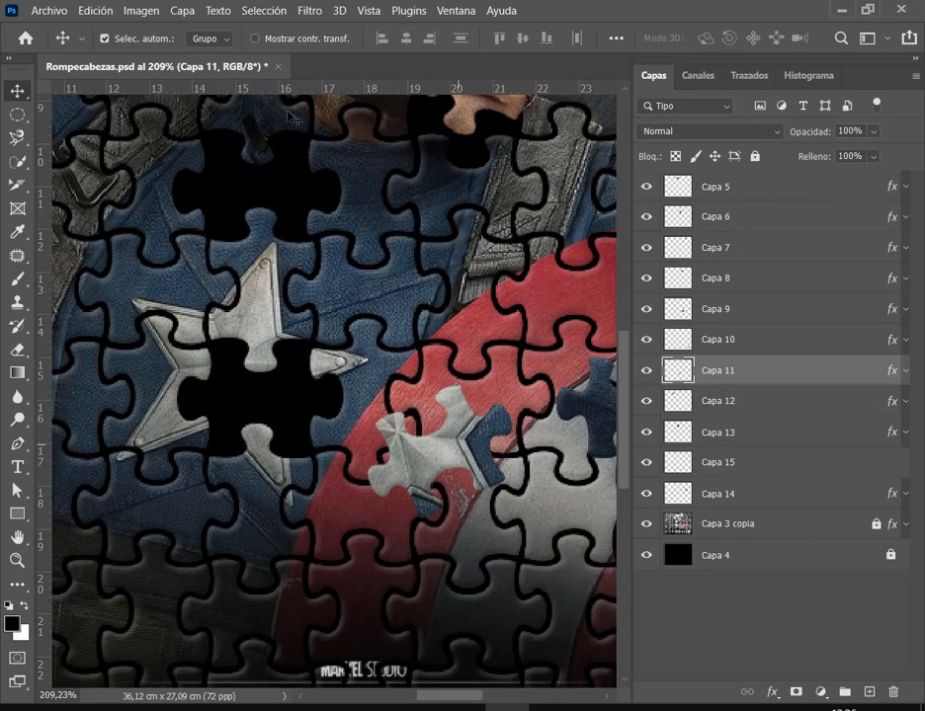
Rotate the star piece on Capa 11 by about 26.5° with Free Transform and apply it.
left_click(97, 12)
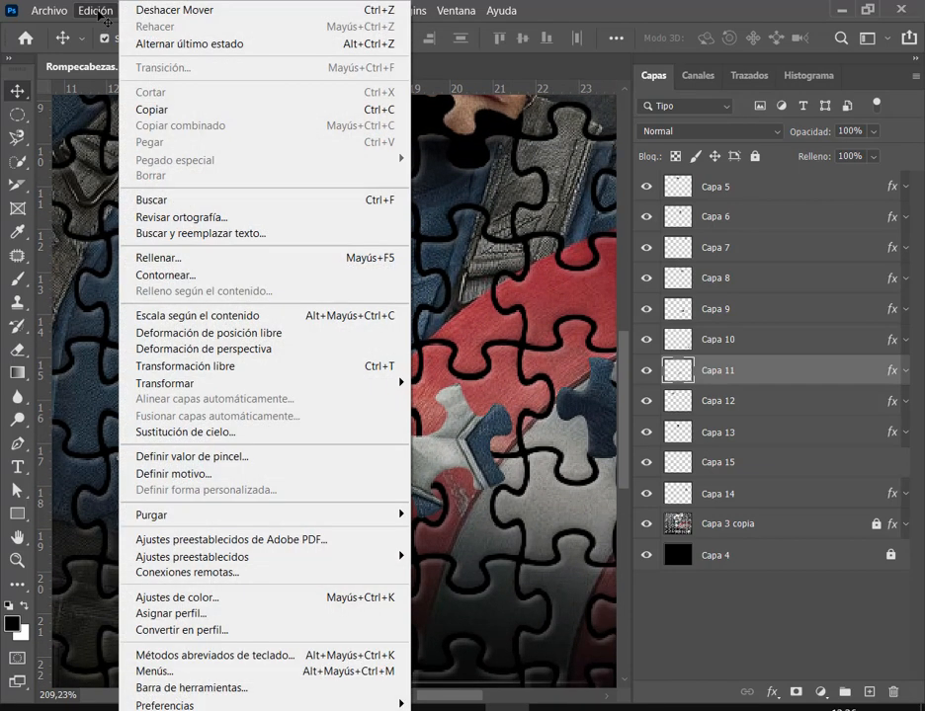
left_click(206, 368)
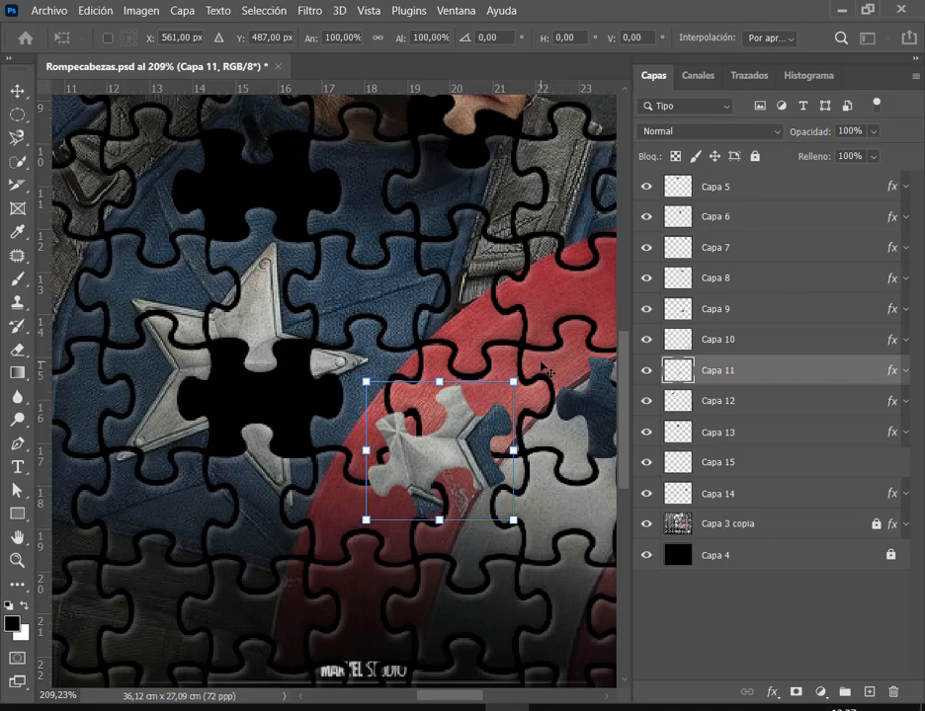
left_click_drag(546, 368, 564, 425)
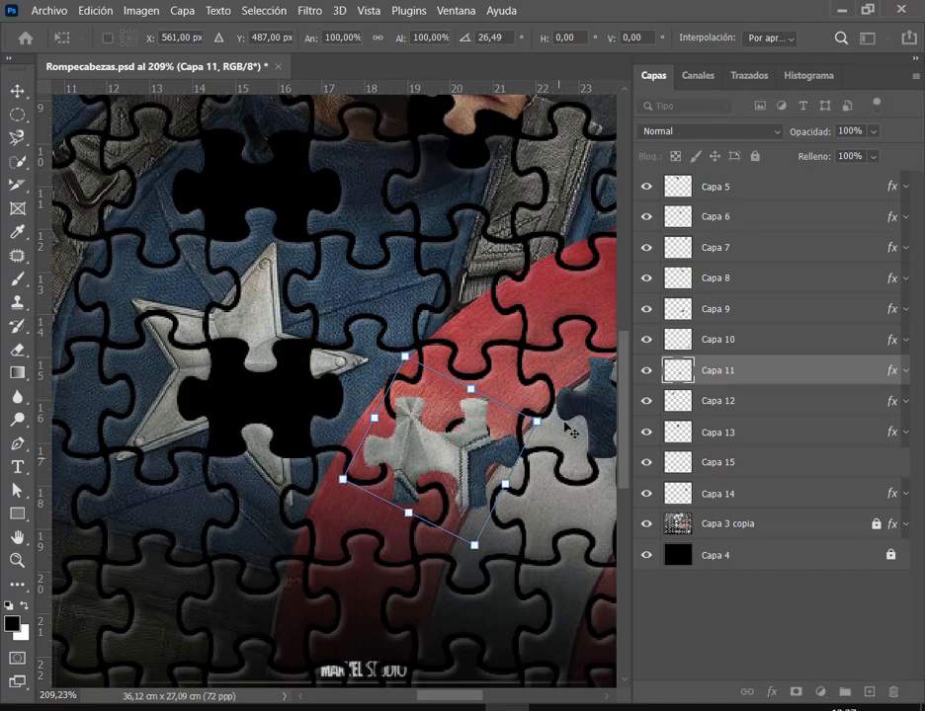
key("Return")
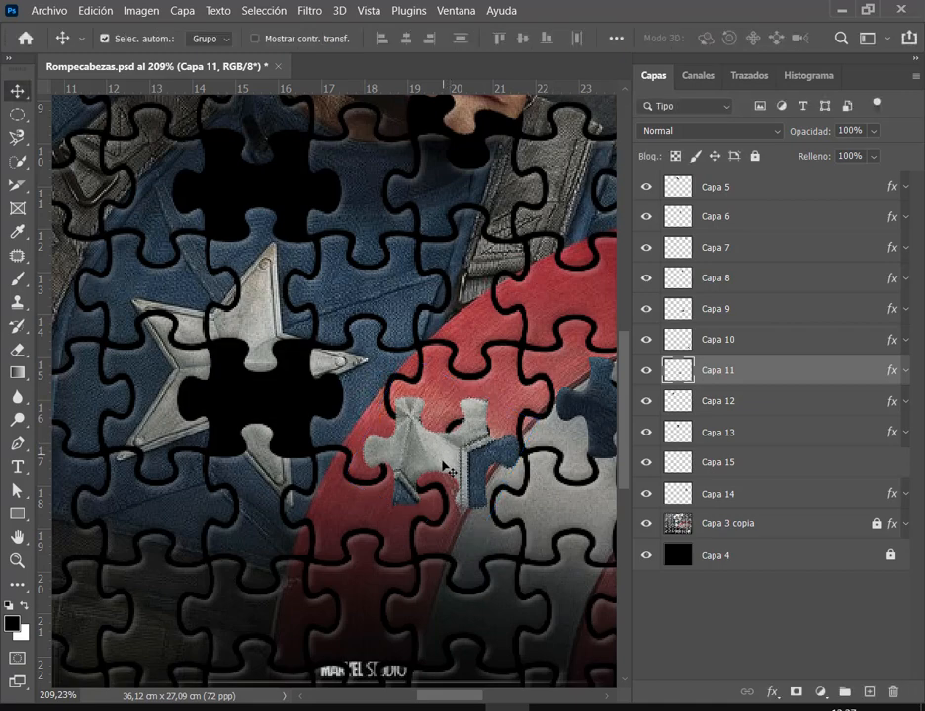
Move the rotated star piece into the gap in the chest star and nudge it until its edges line up.
left_click_drag(440, 465, 258, 401)
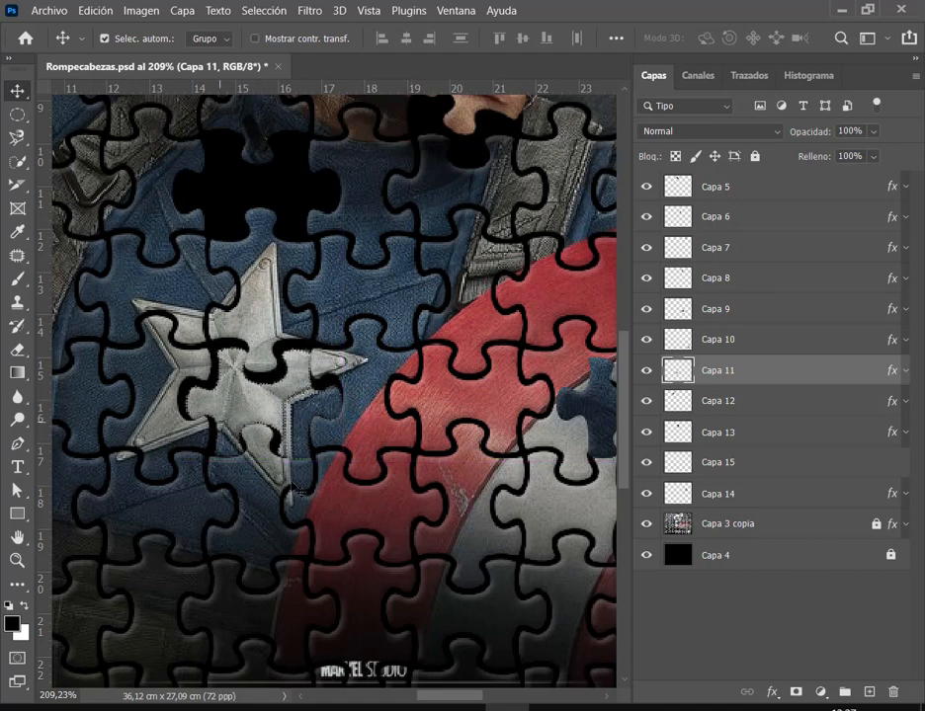
mouse_move(293, 413)
left_mouse_down()
mouse_move(275, 413)
mouse_move(292, 413)
left_mouse_up()
key("Left")
key("Left")
key("Left")
key("Up")
key("Up")
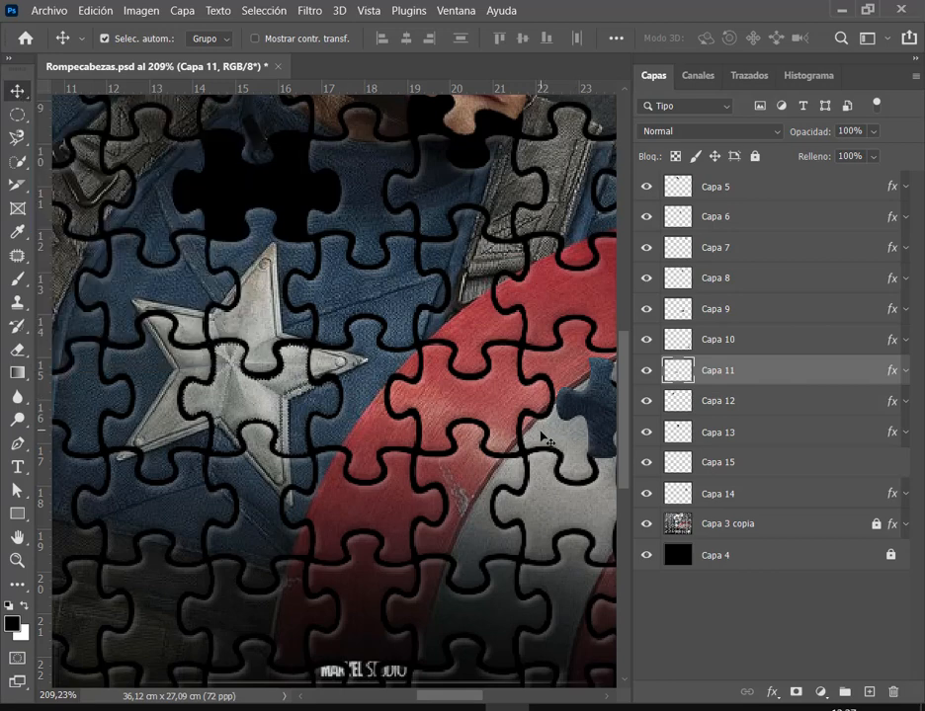
Move the blue piece on Capa 9 into the chest gap above the star and rotate it roughly half a turn to fit.
left_click_drag(550, 423, 478, 534)
left_click_drag(579, 521, 202, 300)
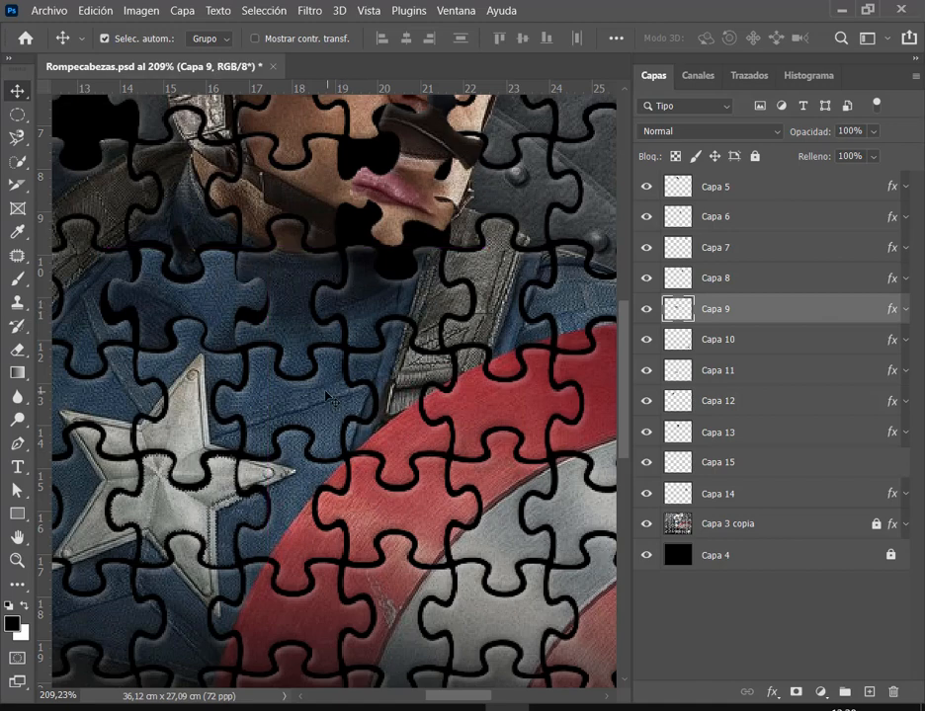
left_click_drag(329, 395, 436, 444)
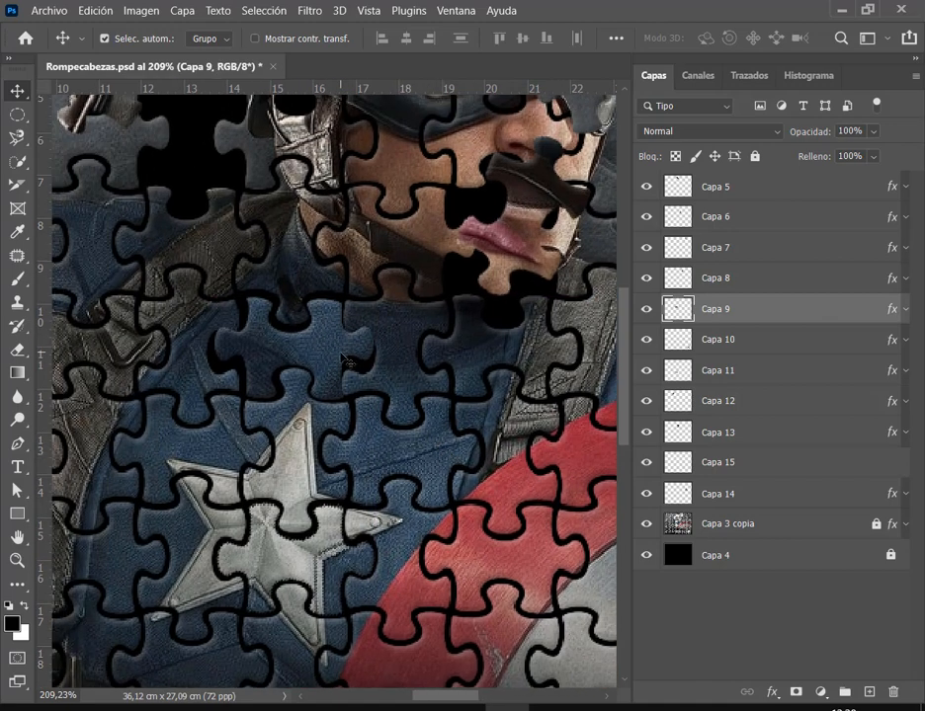
left_click(105, 11)
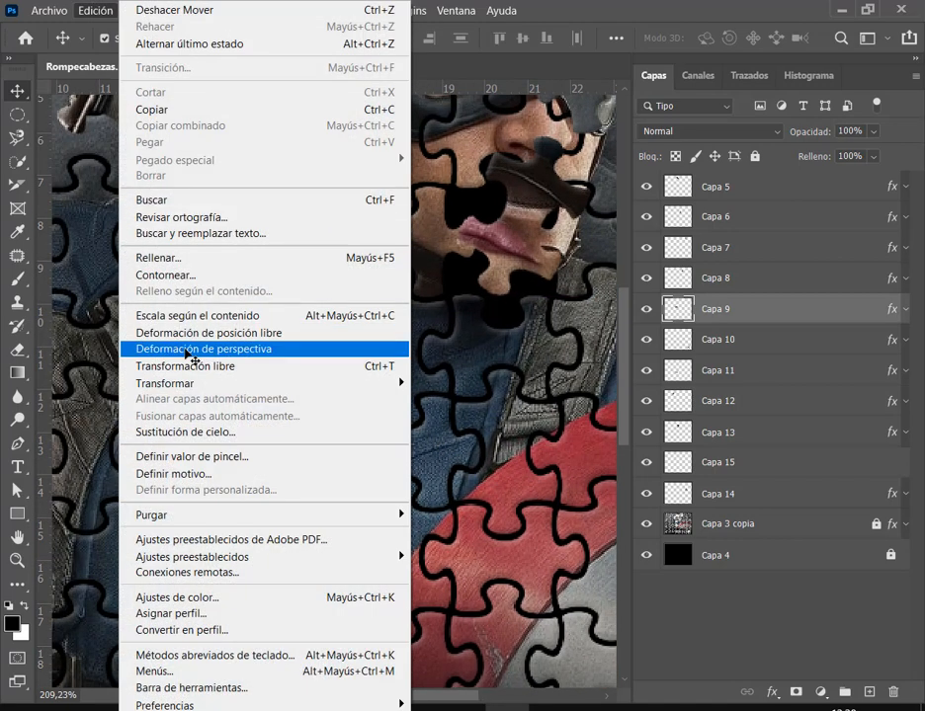
left_click(199, 367)
left_click_drag(413, 296, 205, 391)
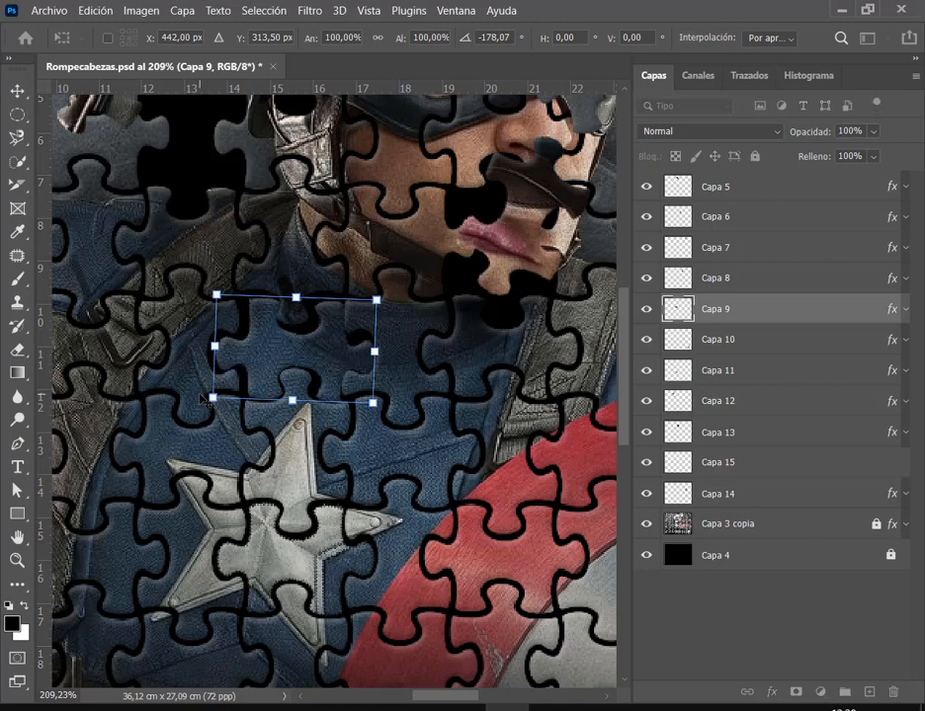
key("Return")
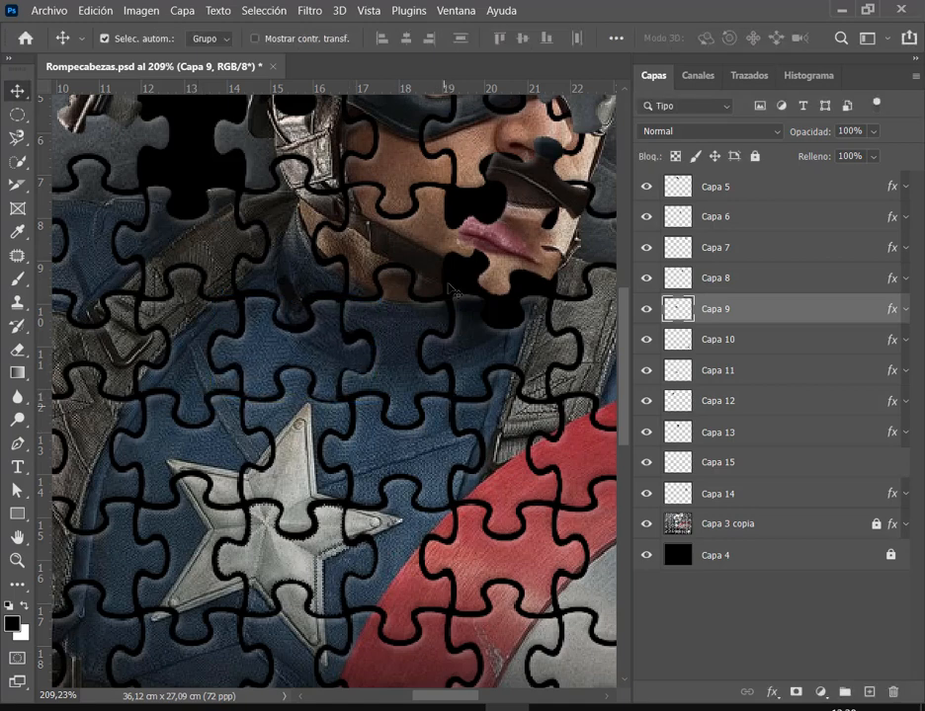
Rotate the mouth and chin piece on Capa 6 by about 162° and move it over the gap in the lower face.
left_click_drag(519, 330, 401, 475)
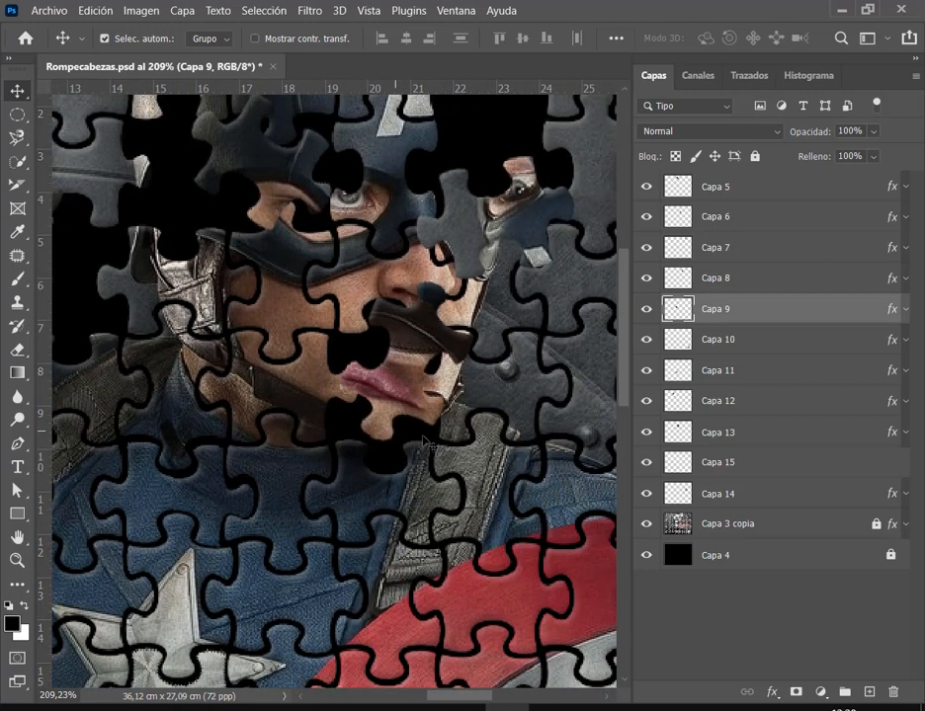
left_click(96, 11)
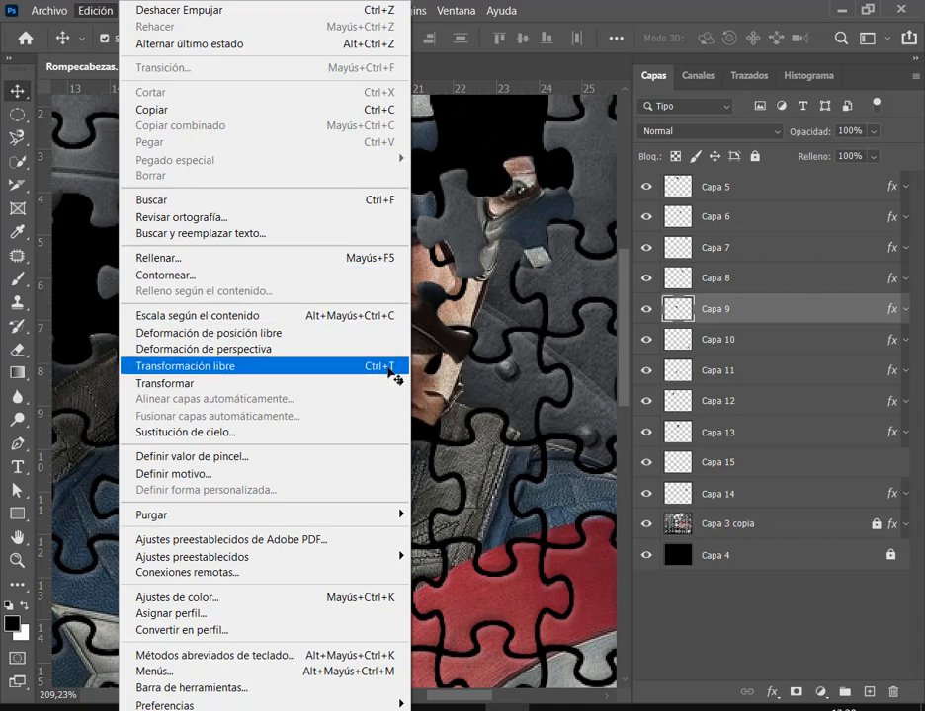
left_click(570, 6)
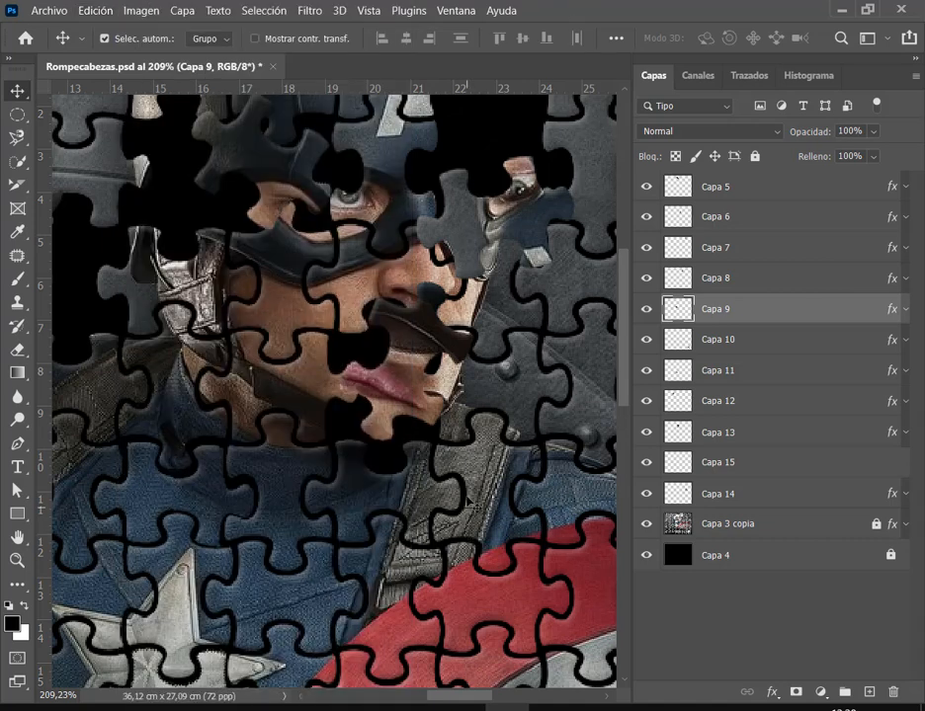
key("ctrl")
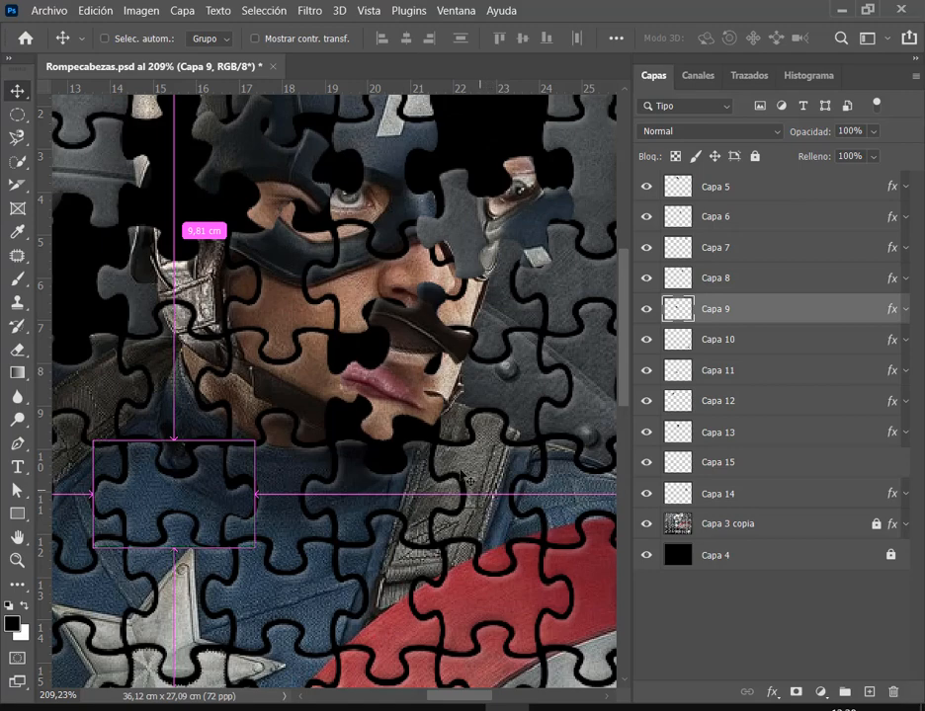
left_click_drag(401, 401, 415, 377)
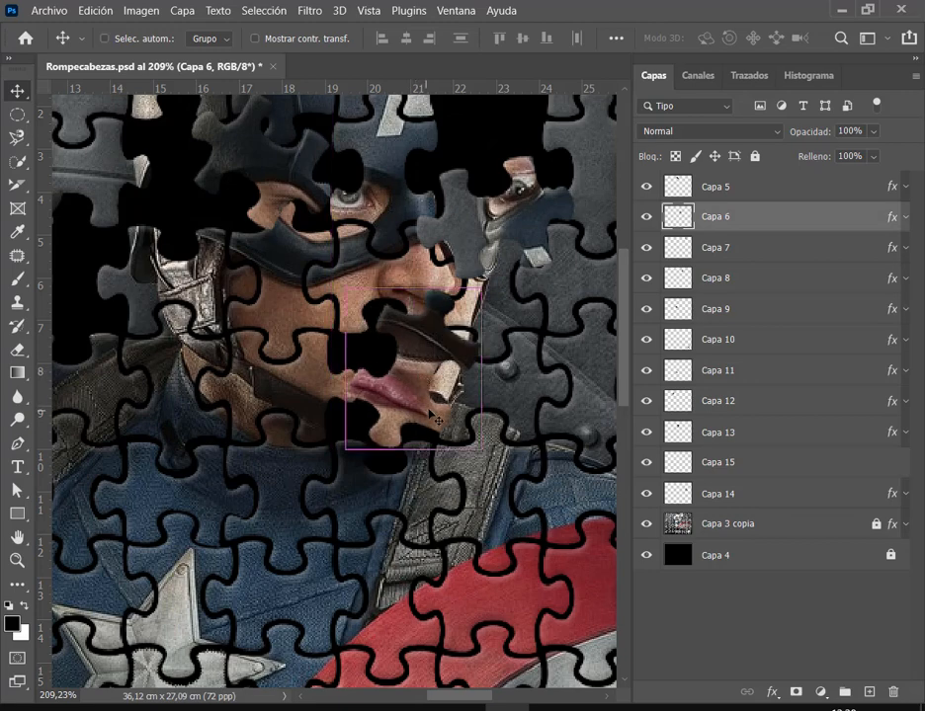
key("ctrl+t")
left_click_drag(514, 304, 301, 549)
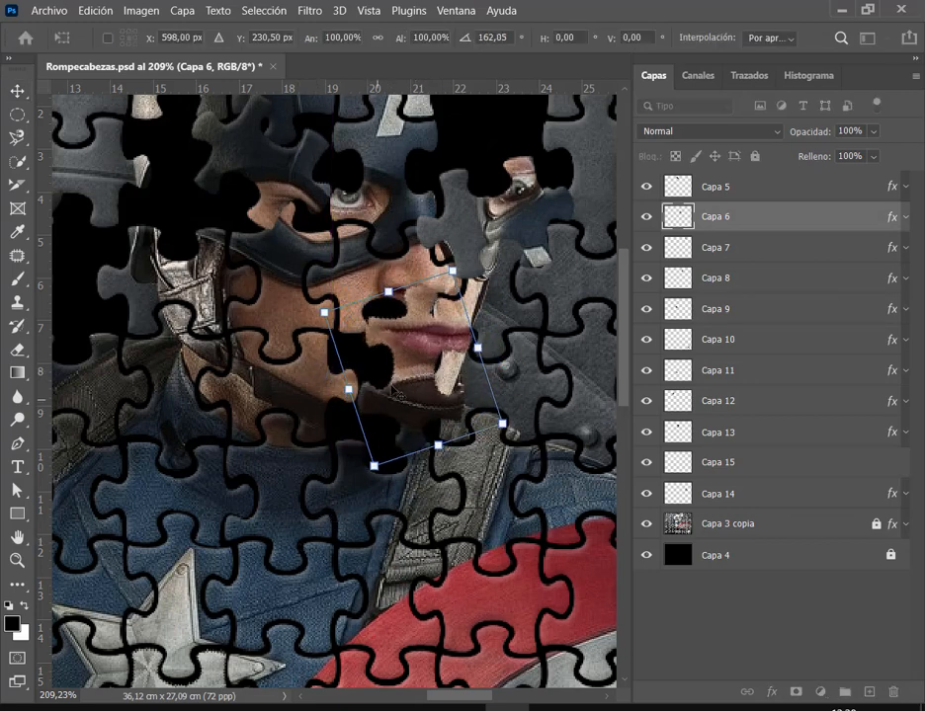
left_click_drag(437, 347, 399, 366)
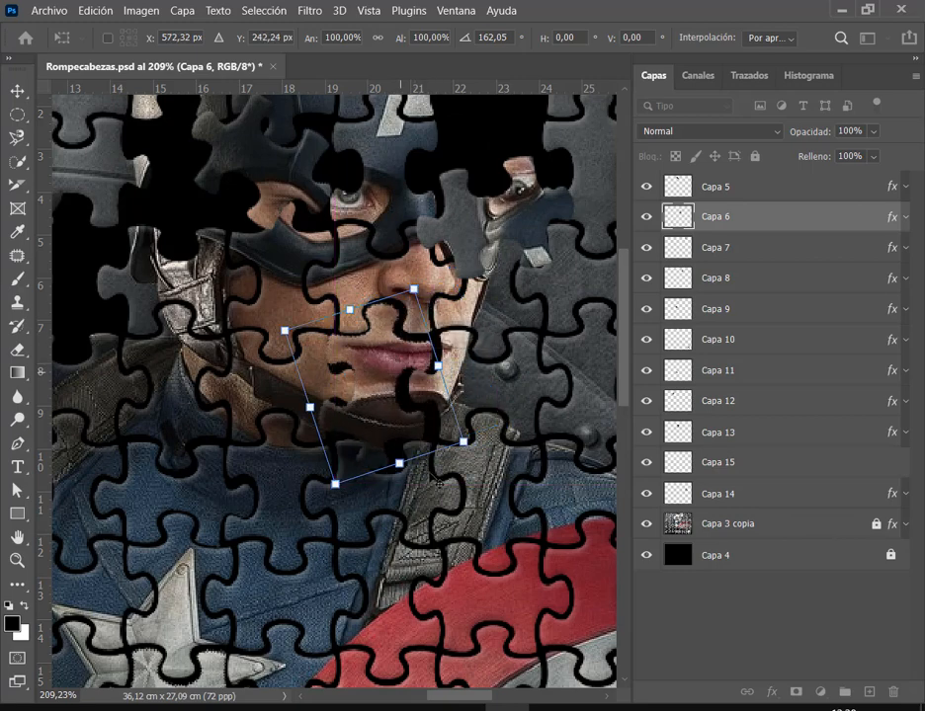
Nudge the mouth piece into the gap and fine-tune its rotation to about 160.26°, applying the transform.
key("Right")
key("Right")
key("Right")
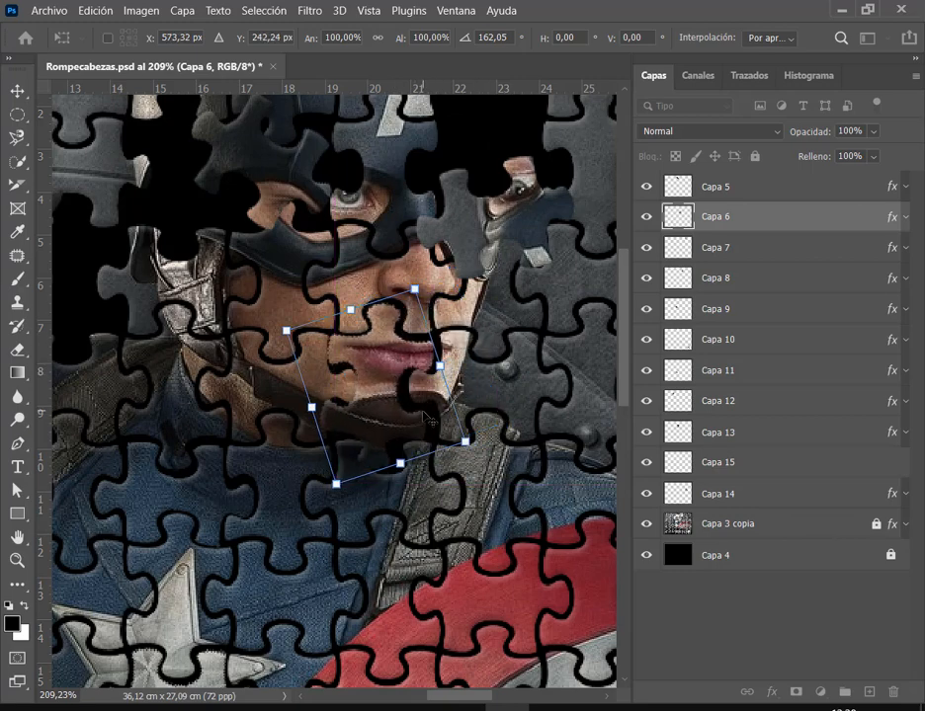
key("Up")
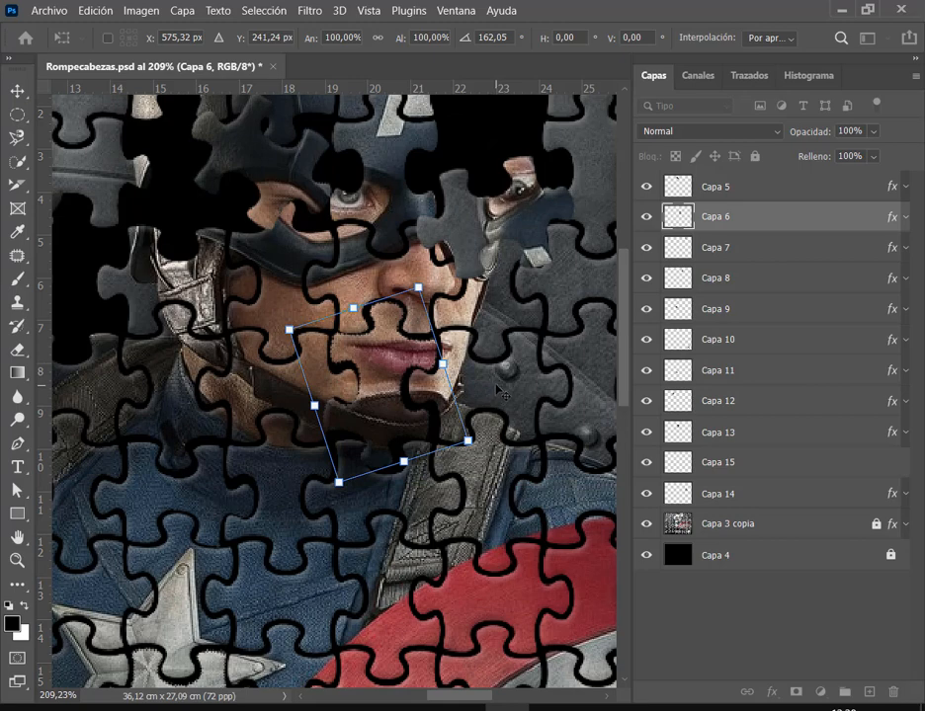
left_click_drag(501, 392, 500, 392)
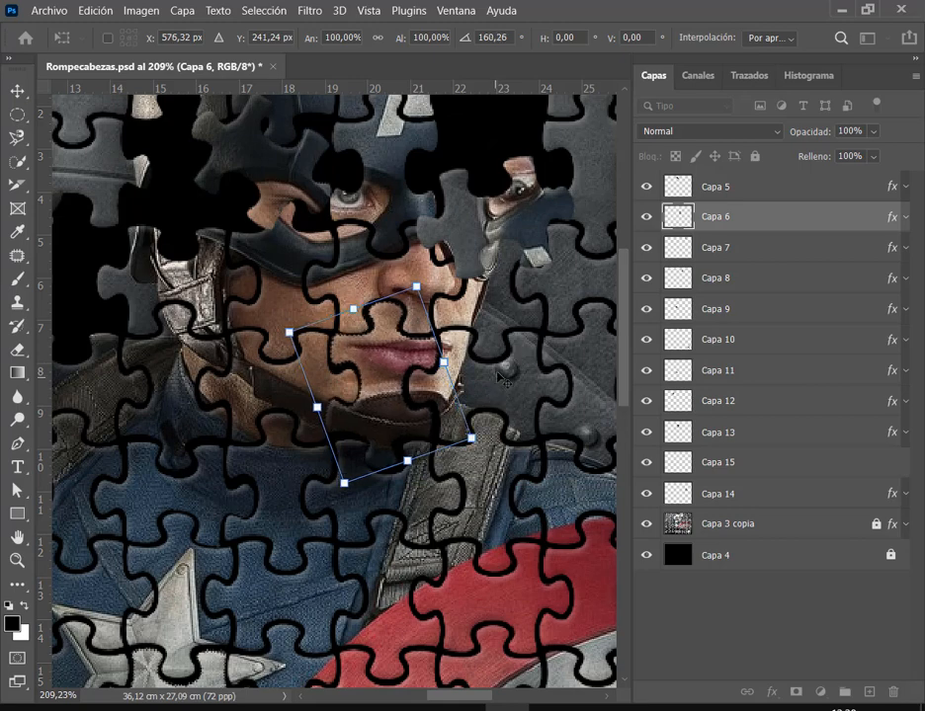
key("Down")
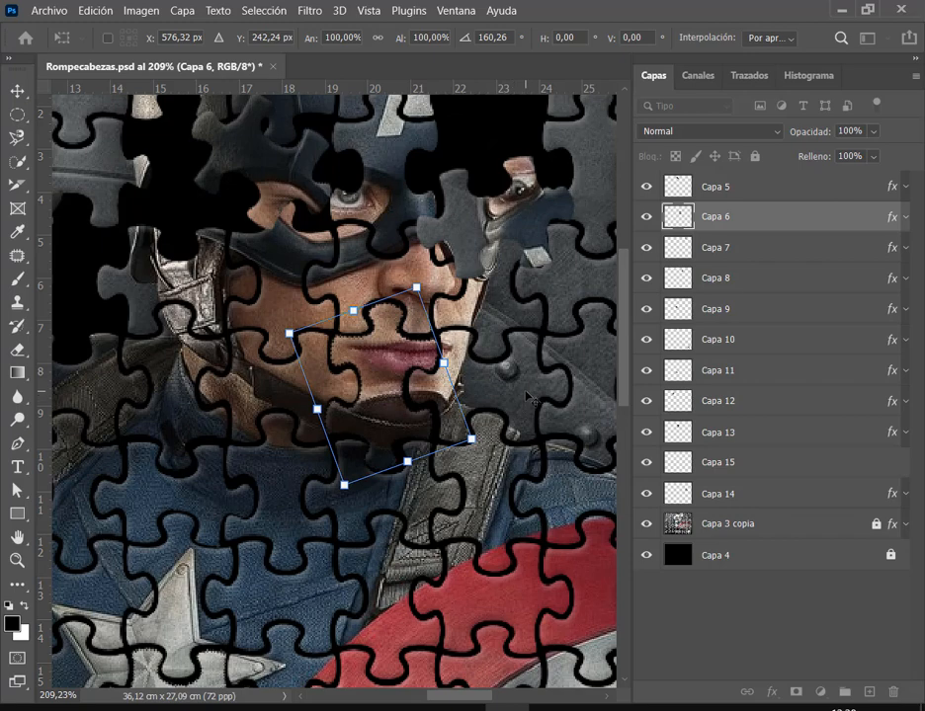
key("Return")
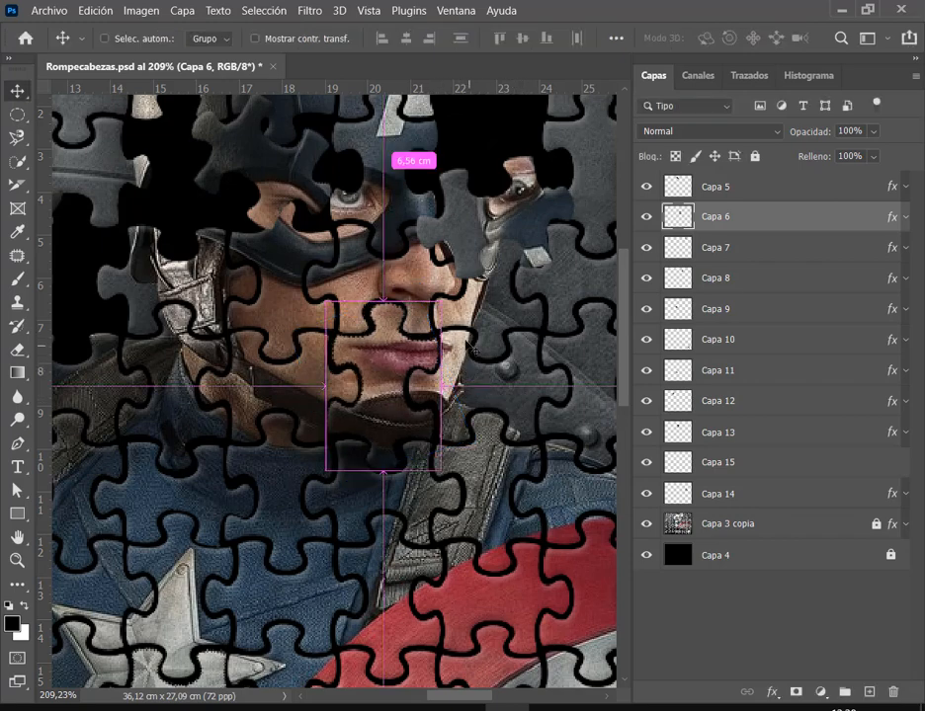
Rotate the mouth piece slightly more with Free Transform to align its edges with the neighbouring pieces.
key("ctrl+t")
left_click_drag(487, 319, 489, 316)
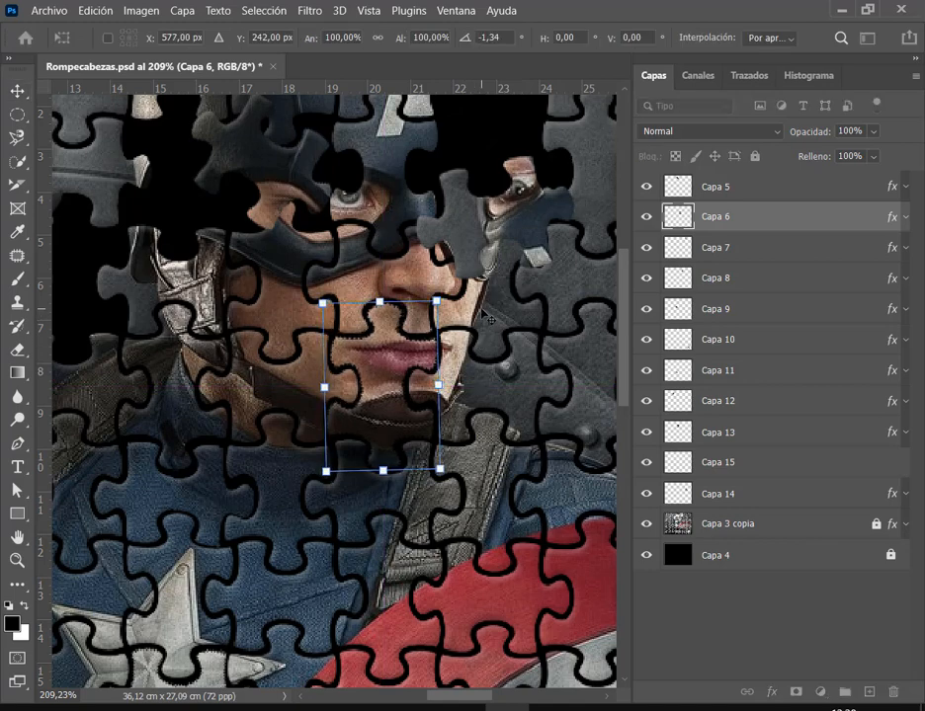
left_click_drag(494, 309, 499, 312)
key("Return")
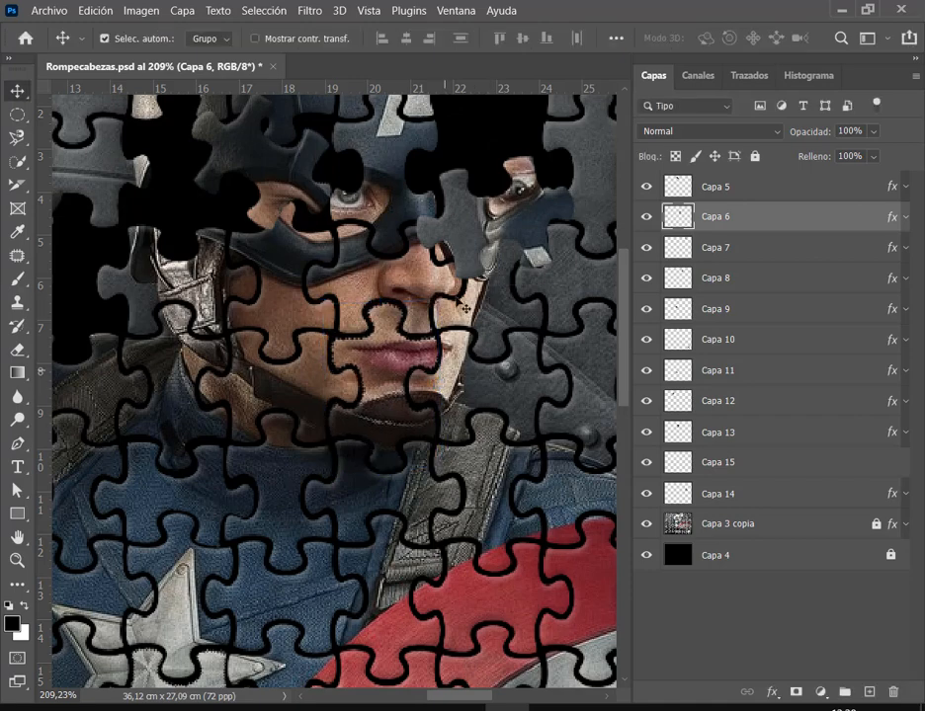
Rotate the eye piece on Capa 8 by about -168° and move it over the gap beside the helmet's letter A.
scroll(445, 393, "up", 3)
left_click_drag(497, 342, 516, 255)
key("ctrl+t")
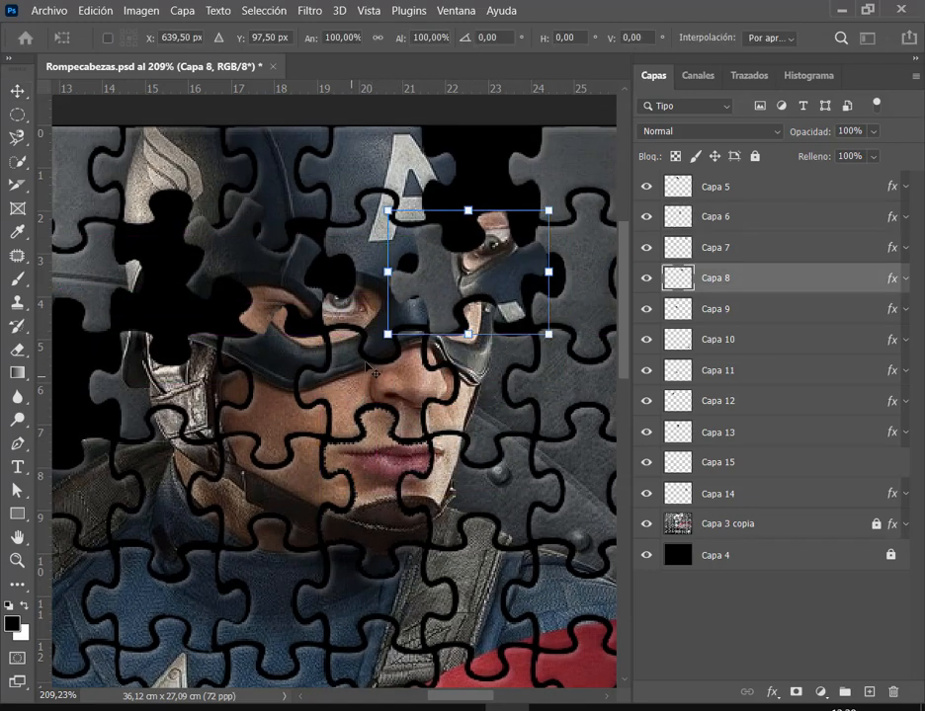
left_click_drag(377, 348, 573, 233)
left_click_drag(518, 283, 528, 294)
left_click_drag(541, 405, 534, 415)
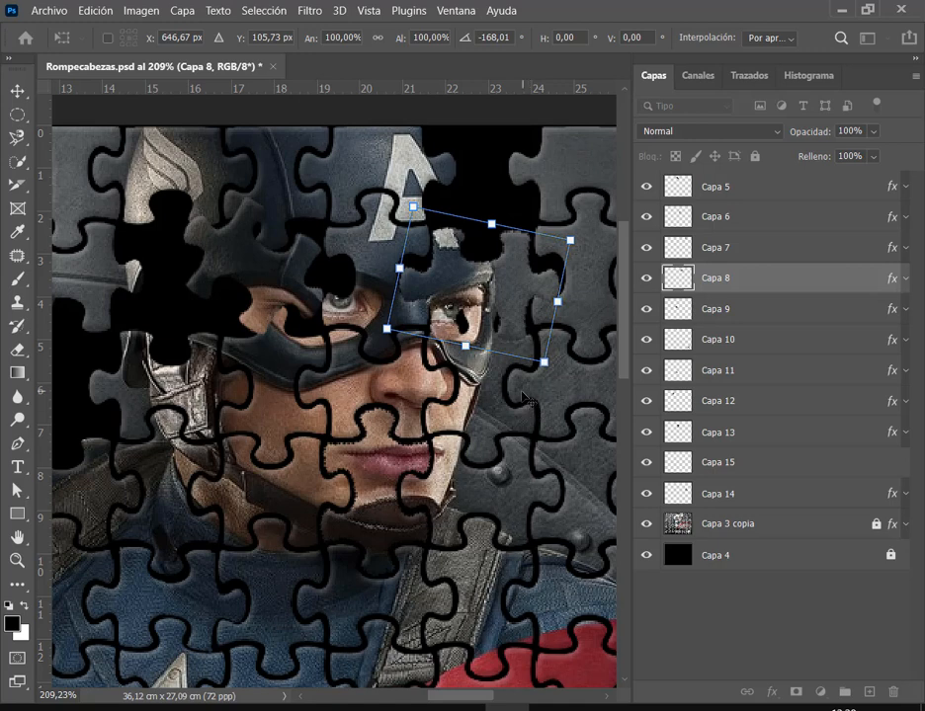
Nudge the Capa 8 eye piece 7 px up and 1 px to the right into its gap and apply the transform.
key("Up")
key("Up")
key("Up")
key("Up")
key("Up")
key("Up")
key("Up")
key("Right")
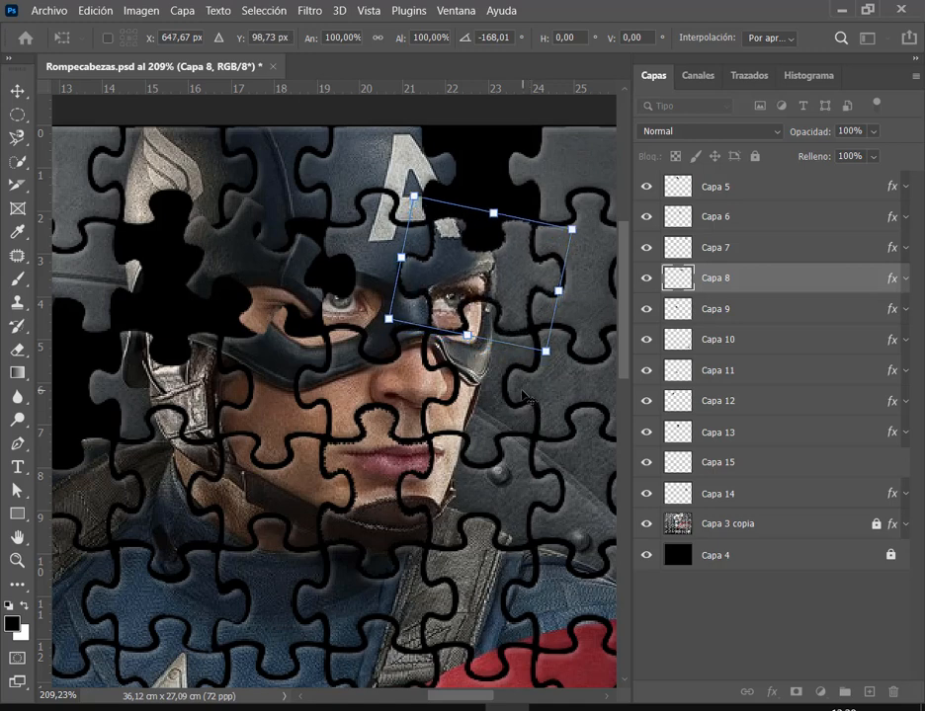
key("Return")
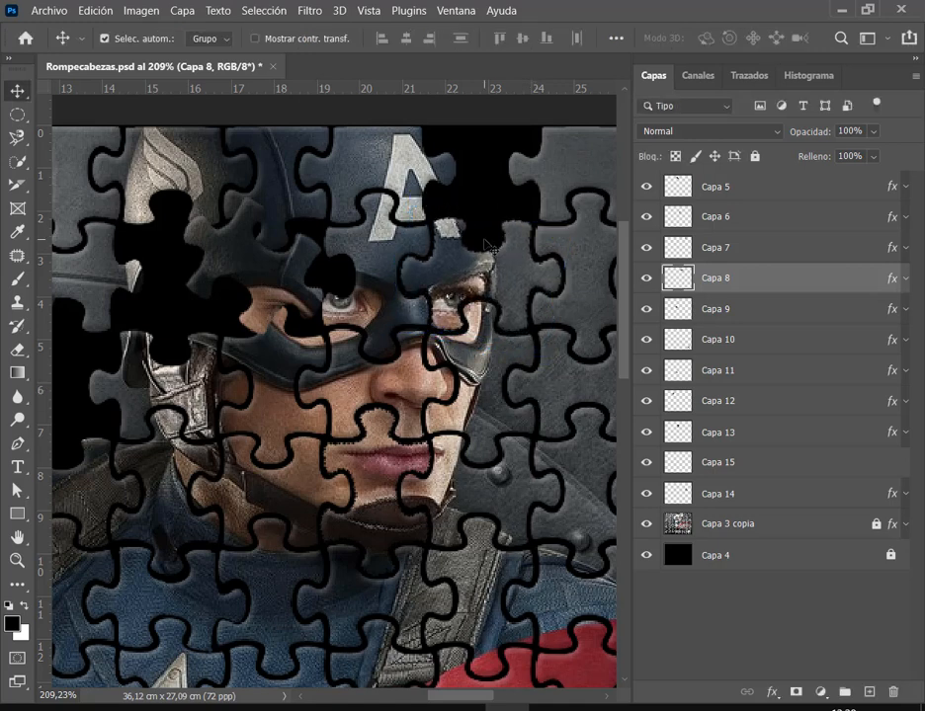
Rotate the Capa 5 mask piece by about -33.4° and fit it into the gap beside the eye, applying the transform.
left_click_drag(286, 286, 336, 427)
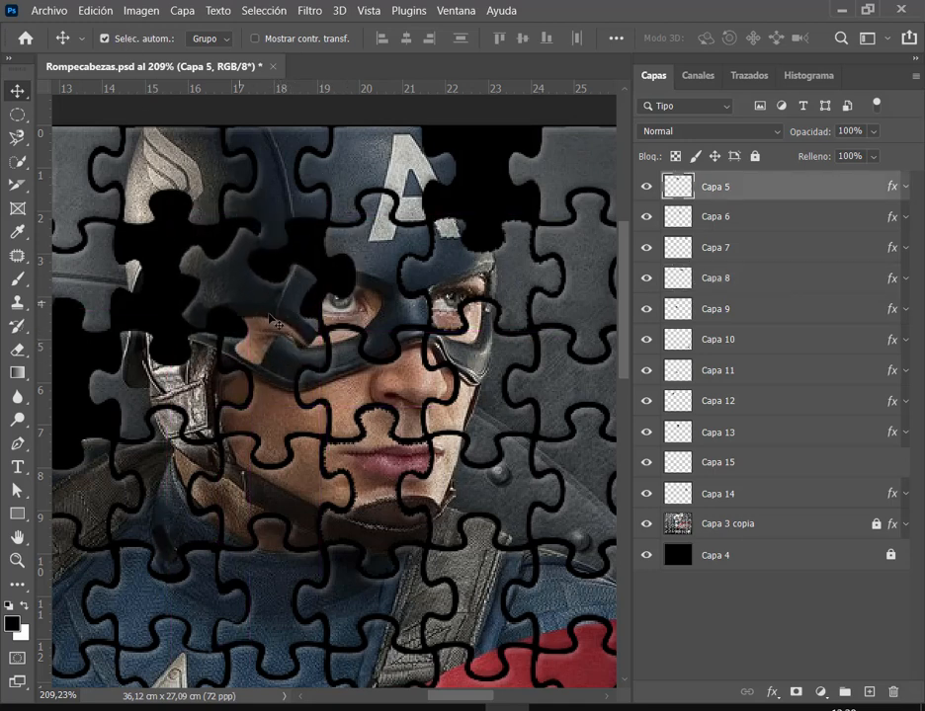
left_click_drag(274, 321, 294, 365)
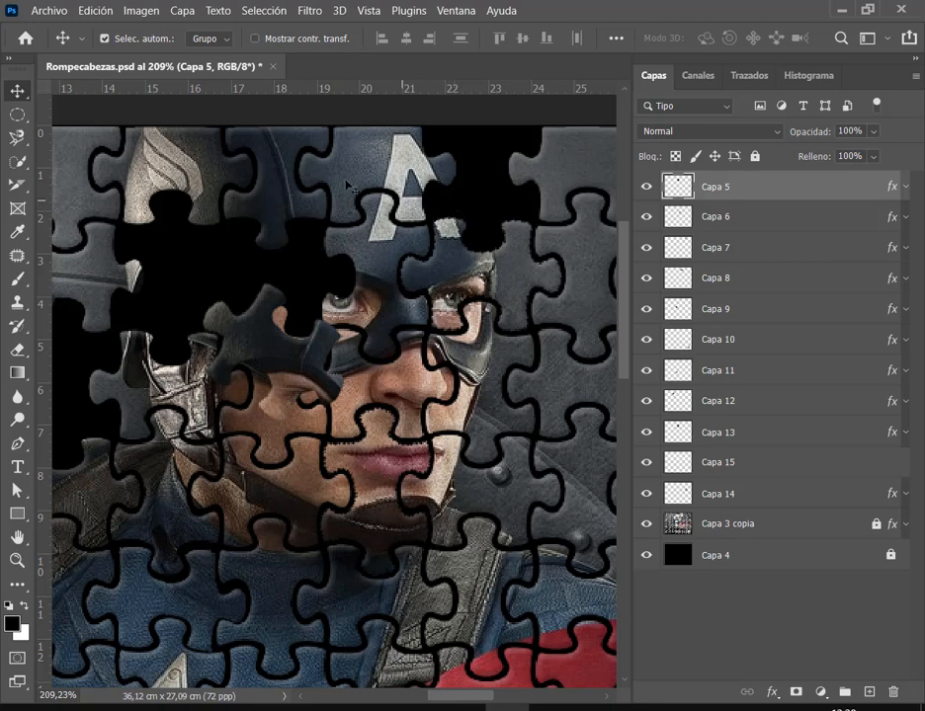
left_click(320, 41)
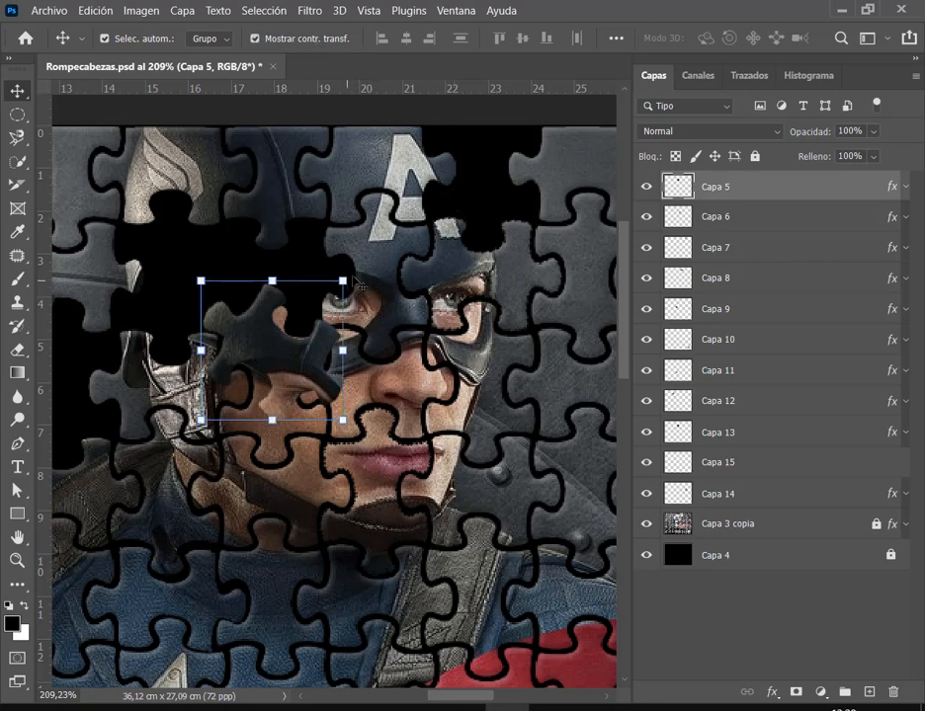
left_click_drag(361, 277, 305, 215)
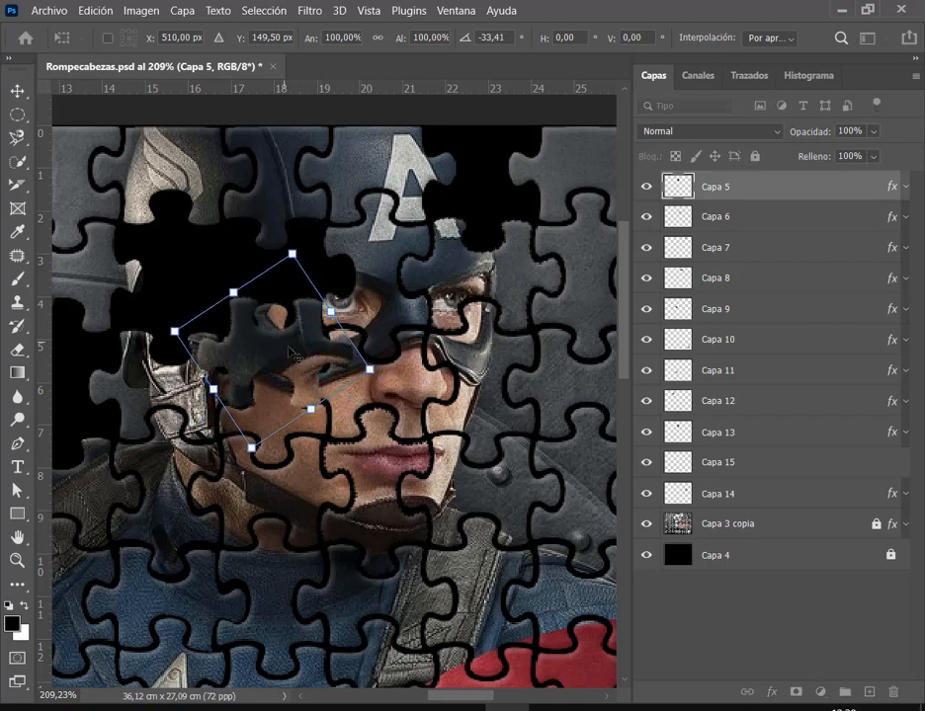
left_click_drag(293, 351, 292, 289)
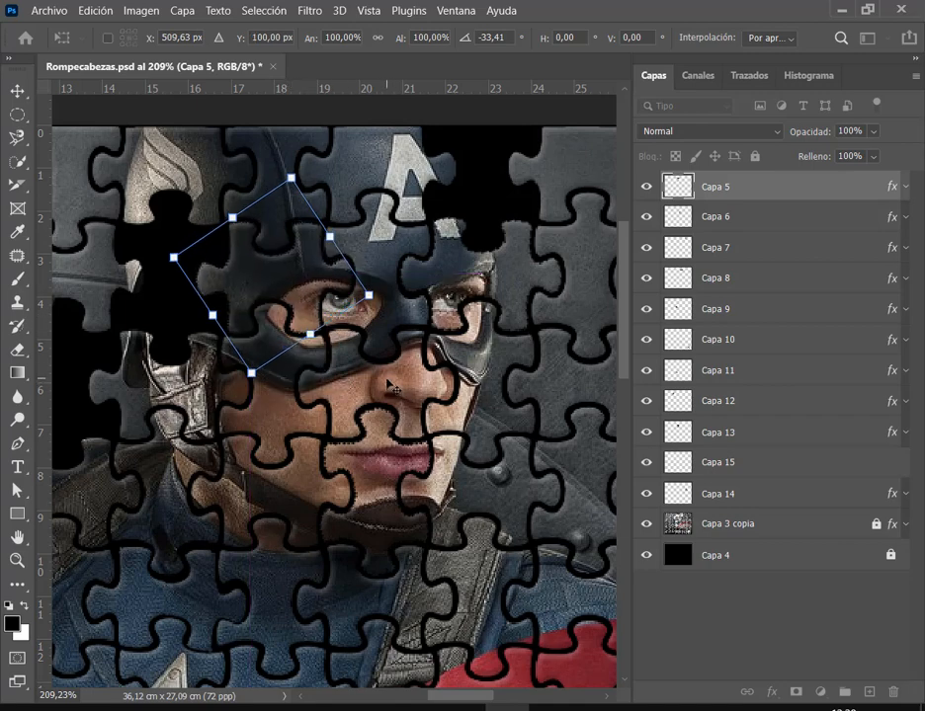
key("Return")
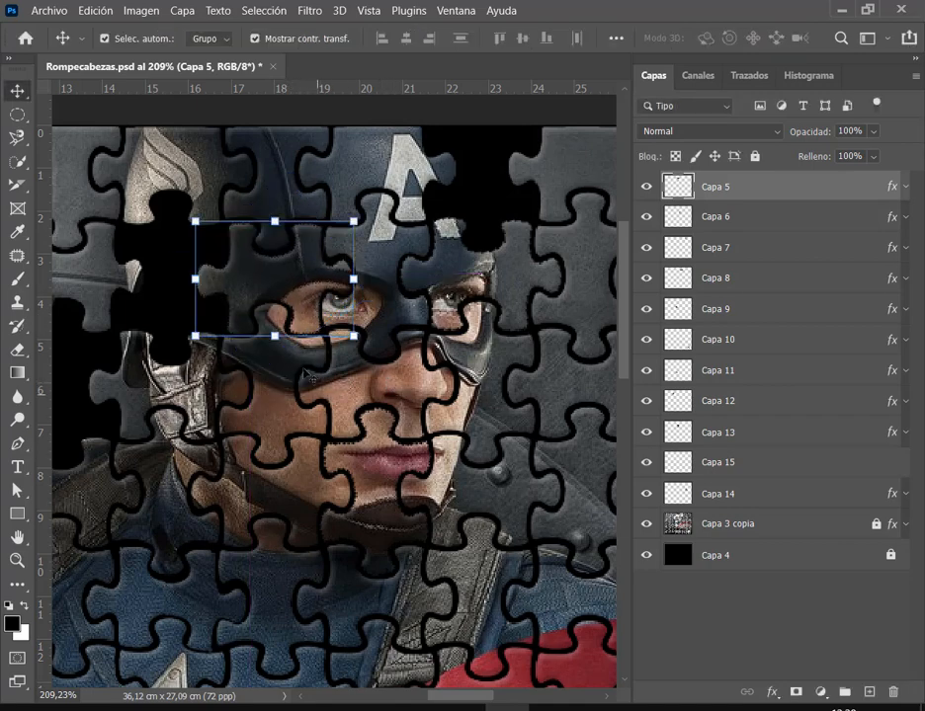
Move the Capa 7 helmet piece into the gap beside the letter A, rotating it by about 39°.
left_click_drag(519, 423, 349, 462)
left_click(558, 249)
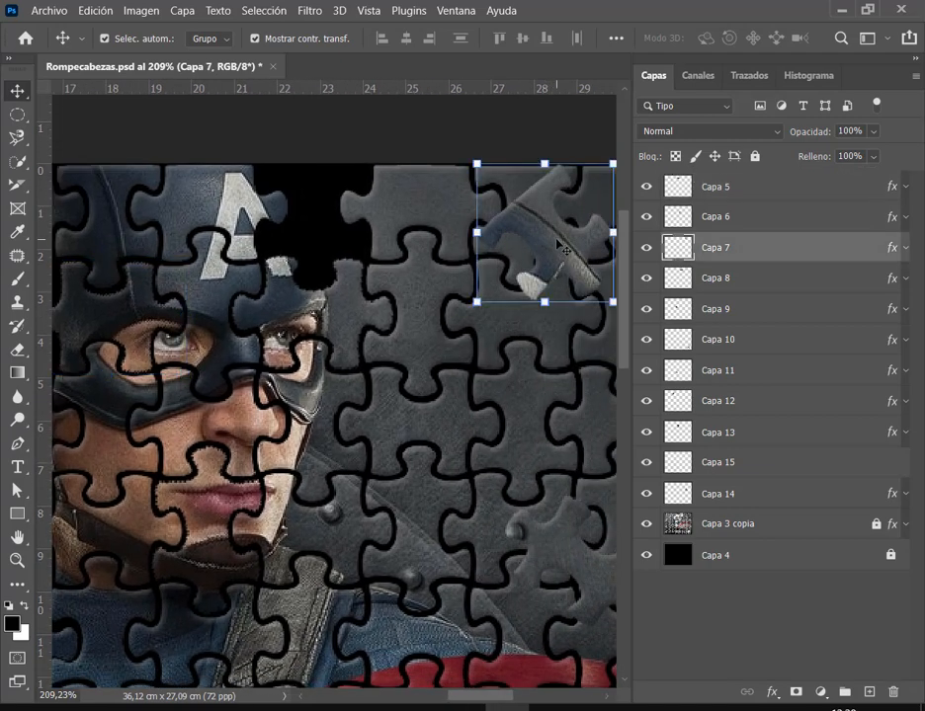
left_click_drag(523, 212, 347, 229)
left_click_drag(401, 288, 403, 314)
left_click_drag(350, 336, 341, 351)
key("Down")
key("Down")
key("Down")
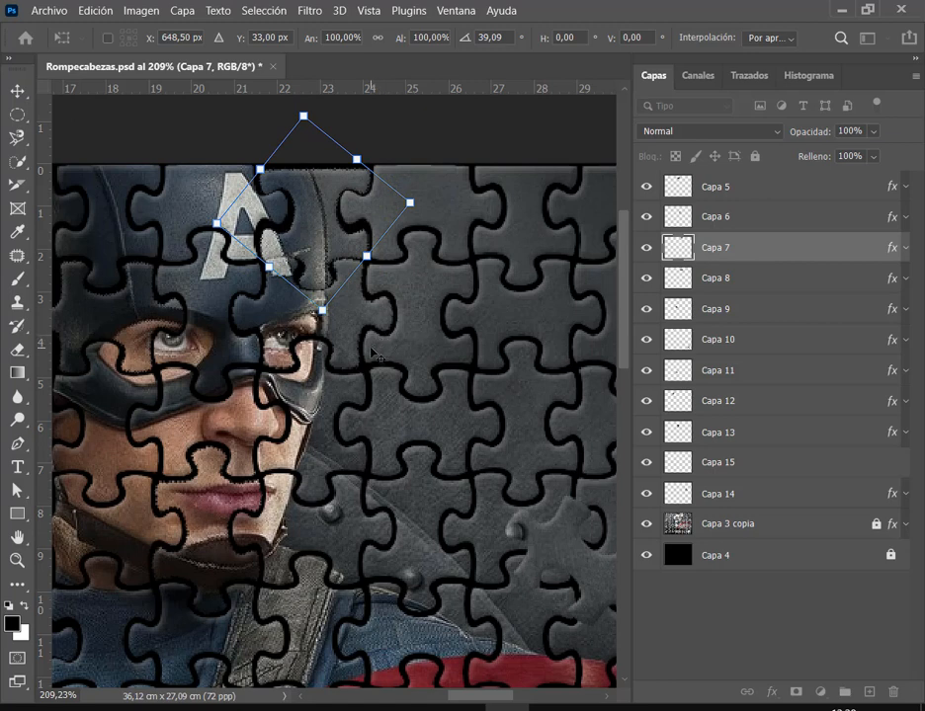
Fine-tune the Capa 7 piece's rotation to about 41.5° and apply the transform.
left_click_drag(372, 353, 405, 354)
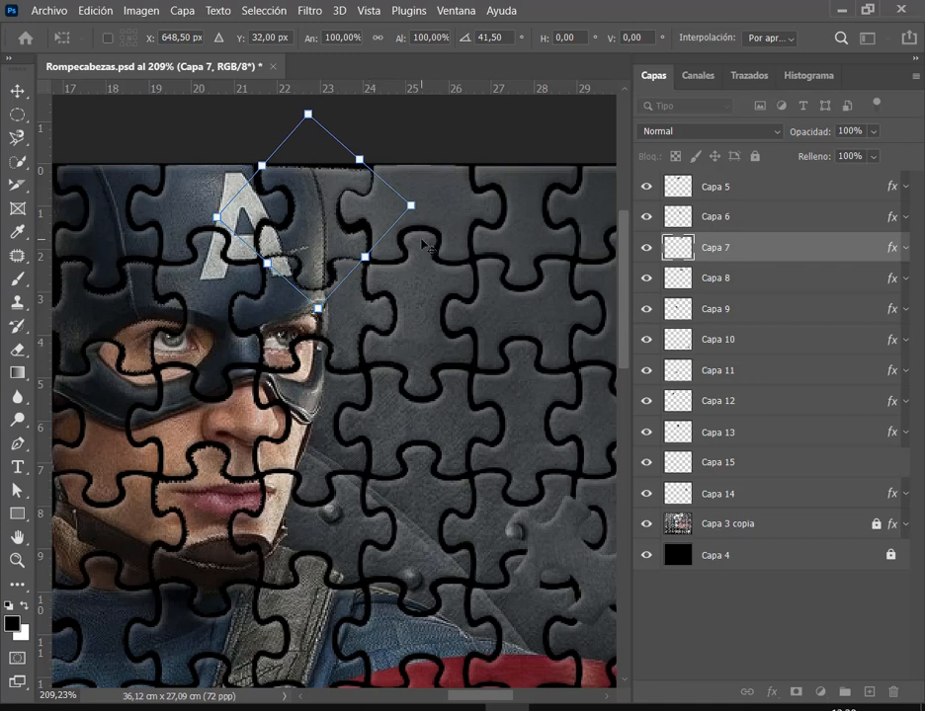
left_click_drag(423, 242, 423, 237)
key("Escape")
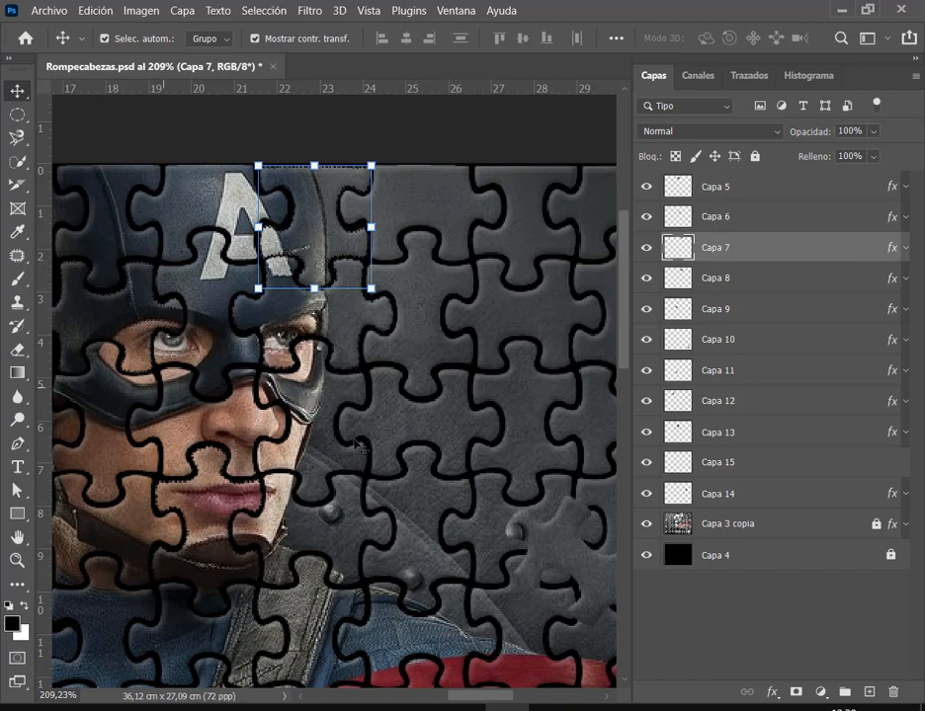
Move the Capa 12 piece over the gap below the helmet's wing.
scroll(352, 456, "down", 2)
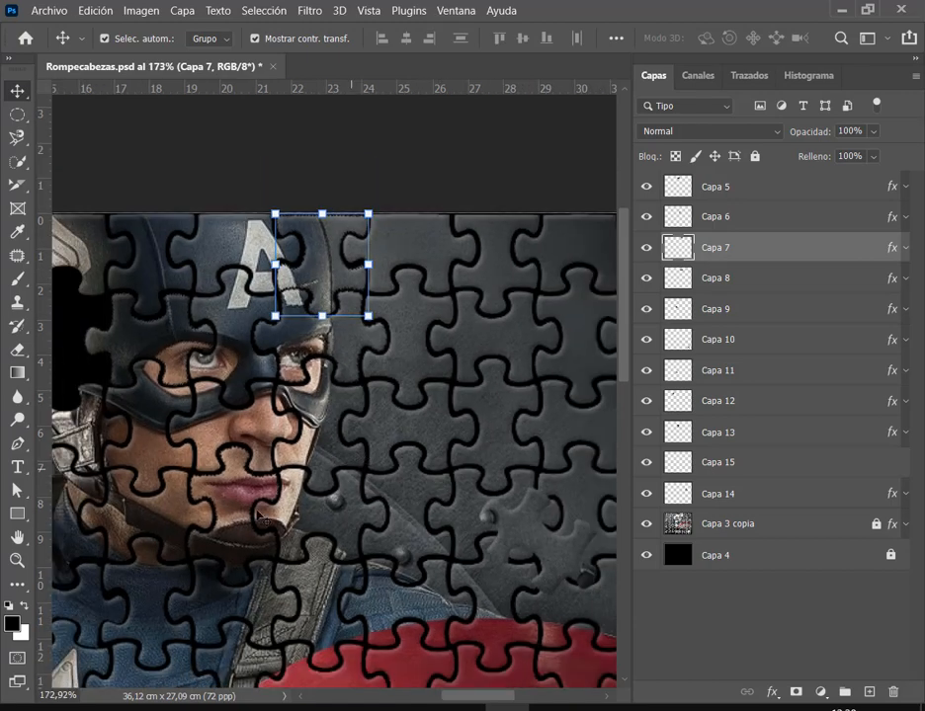
left_click_drag(243, 512, 522, 443)
left_click_drag(250, 284, 393, 242)
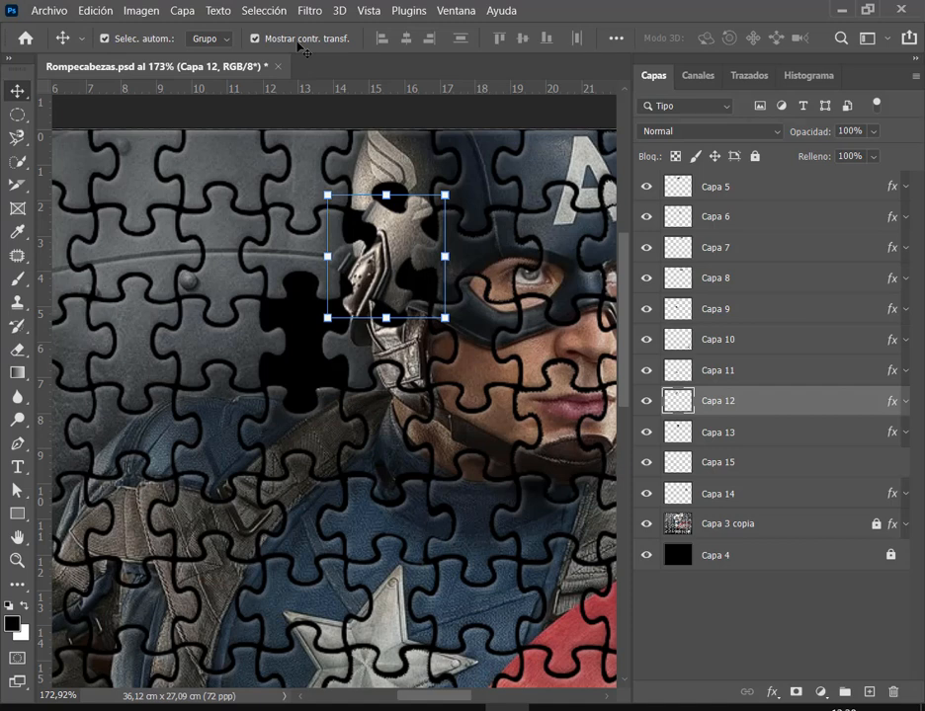
Turn off automatic layer selection and the transform controls, and close Rompecabezas.psd without saving.
left_click(255, 38)
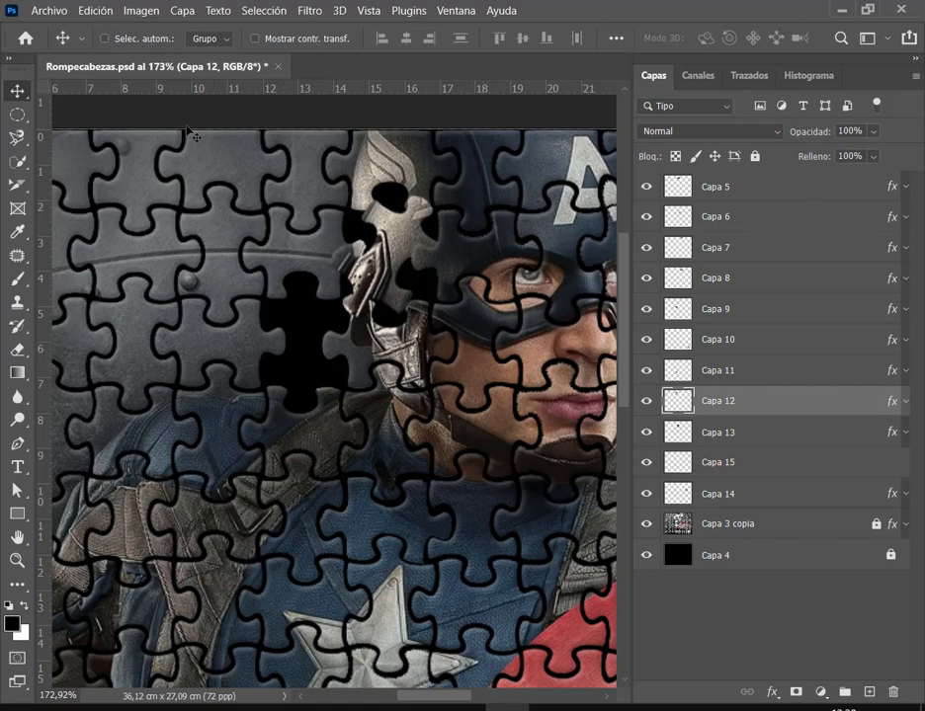
left_click(47, 11)
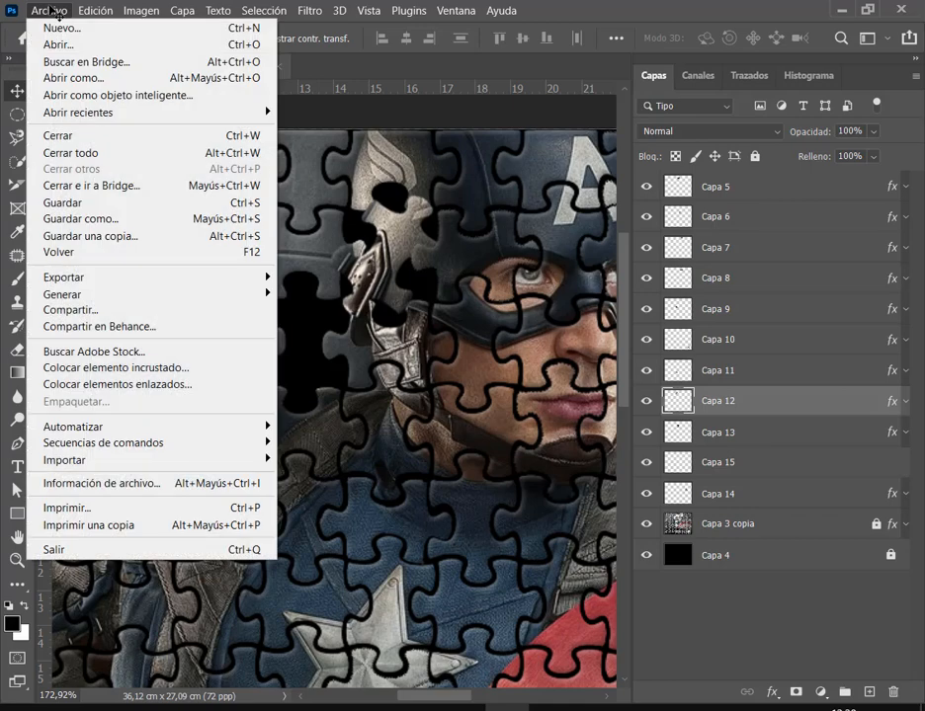
left_click(498, 110)
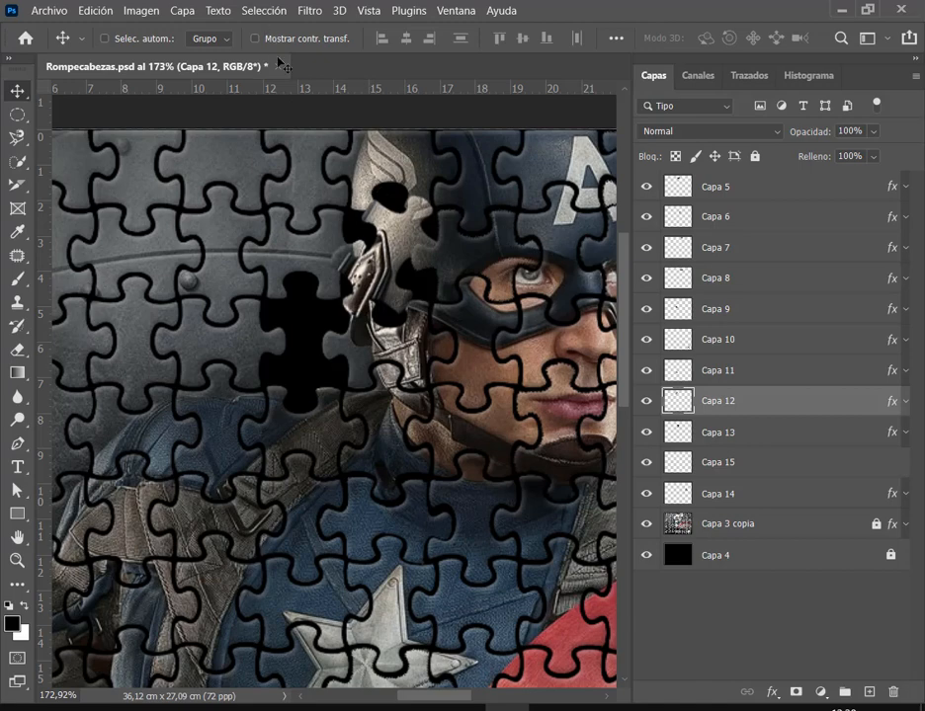
left_click(278, 67)
left_click(541, 288)
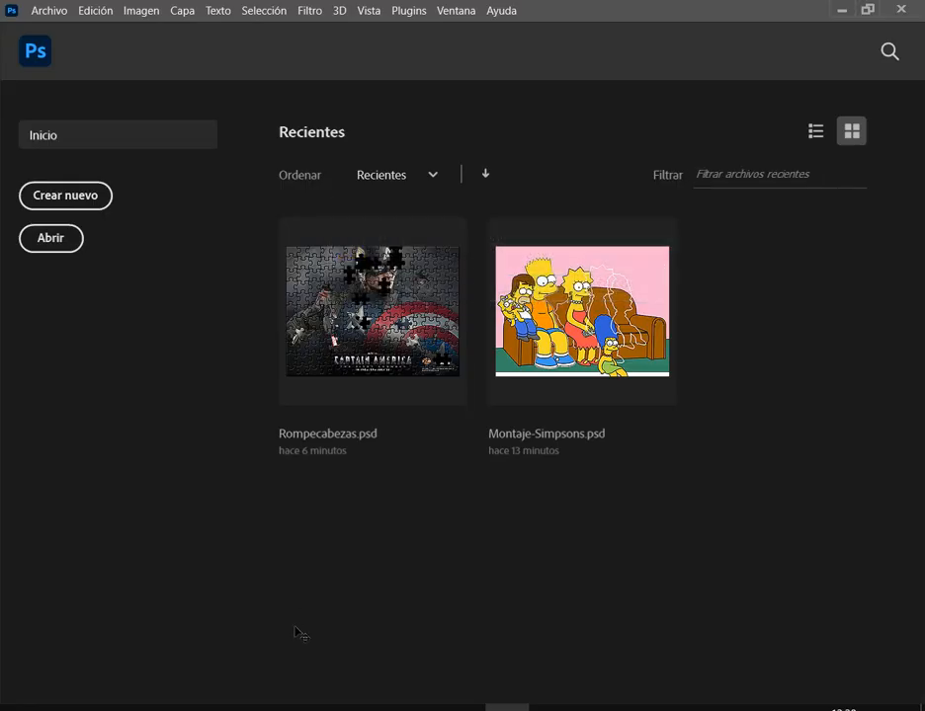
Switch to File Explorer and open the Collage03 folder inside the Photoshop folder.
left_click(156, 708)
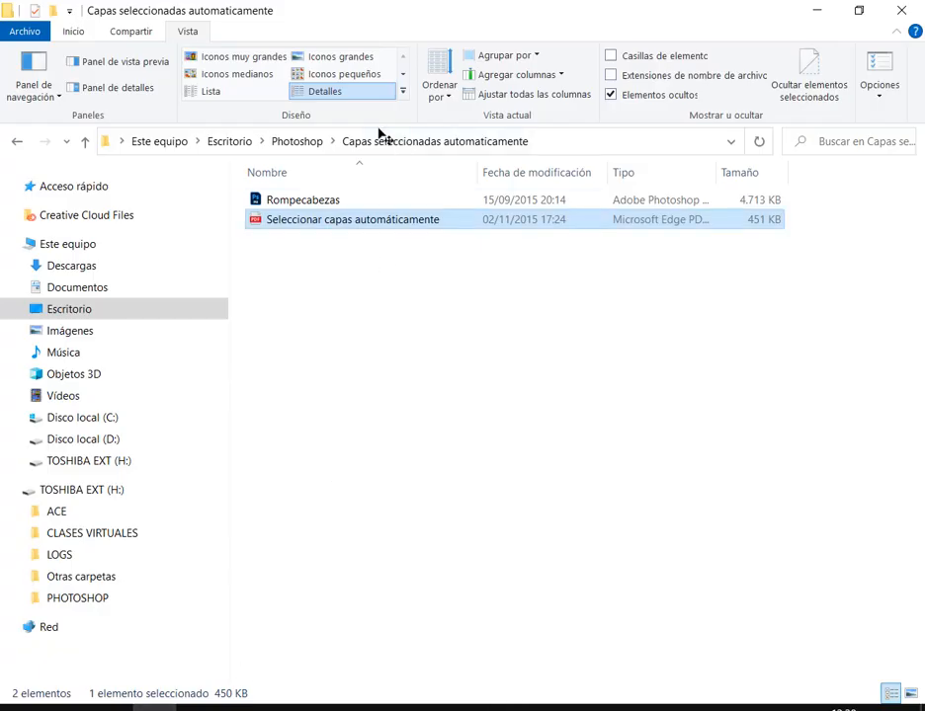
left_click(304, 143)
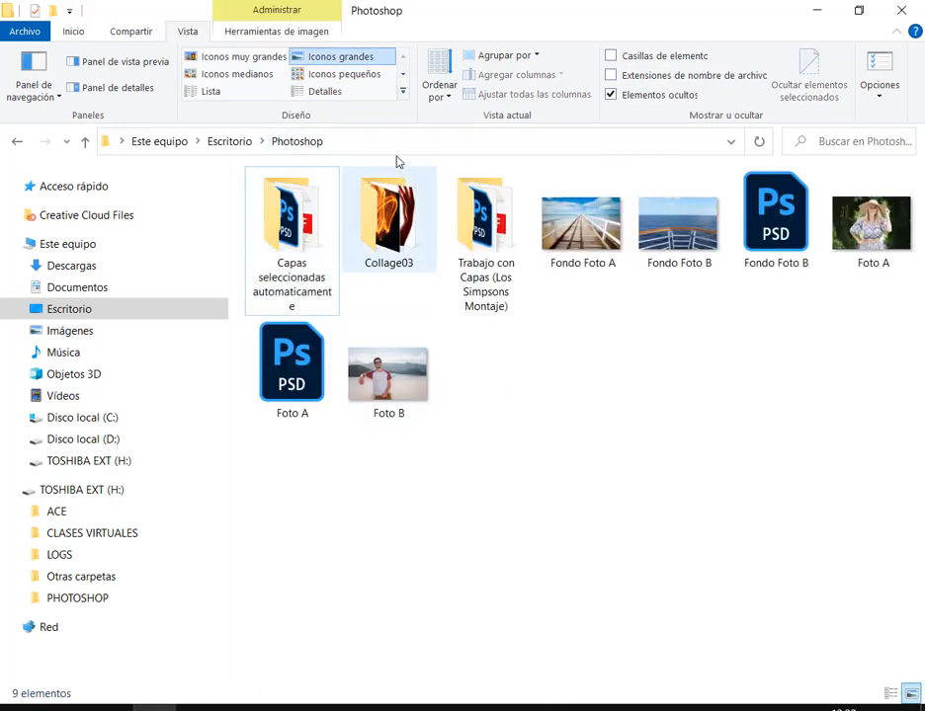
mouse_move(351, 169)
left_mouse_down()
mouse_move(362, 210)
mouse_move(425, 274)
left_mouse_up()
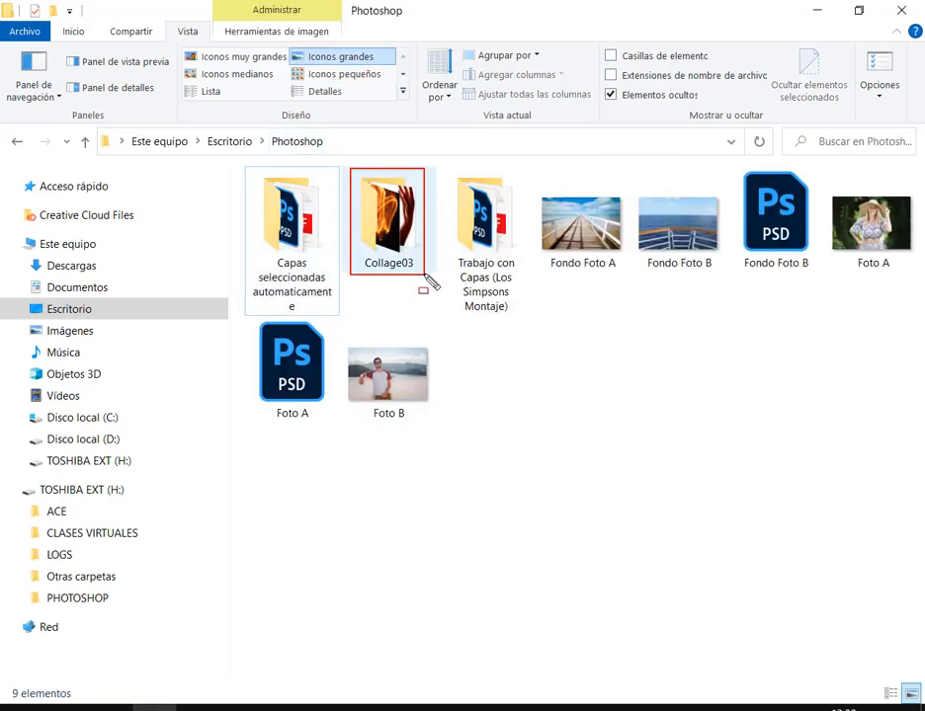
double_click(405, 247)
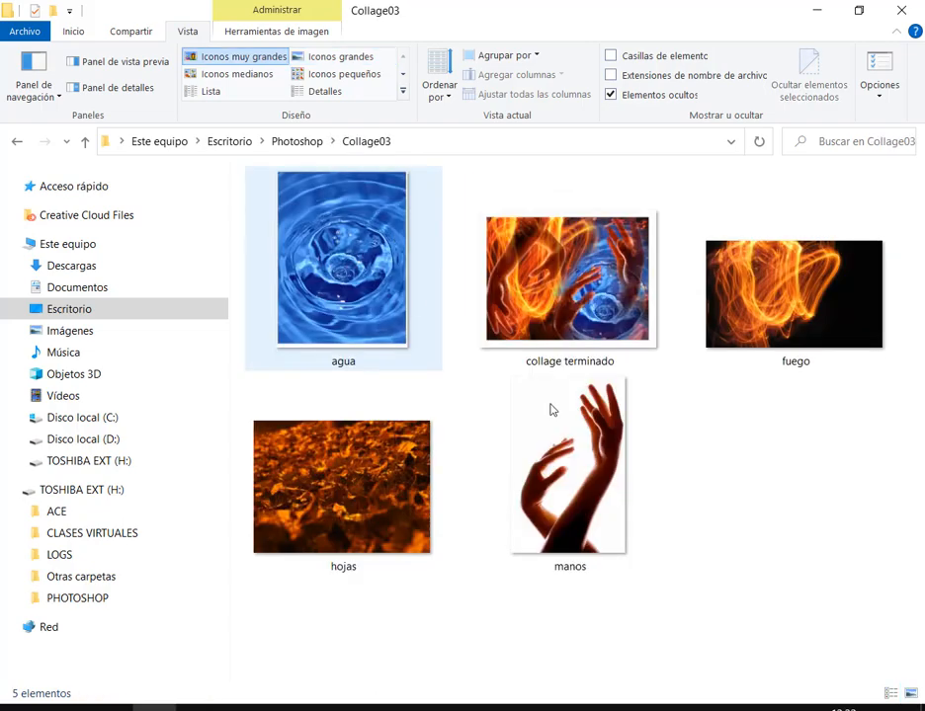
View the finished collage image, collage terminado.jpg, examining its fire, water and hands elements, and close the viewer.
double_click(569, 296)
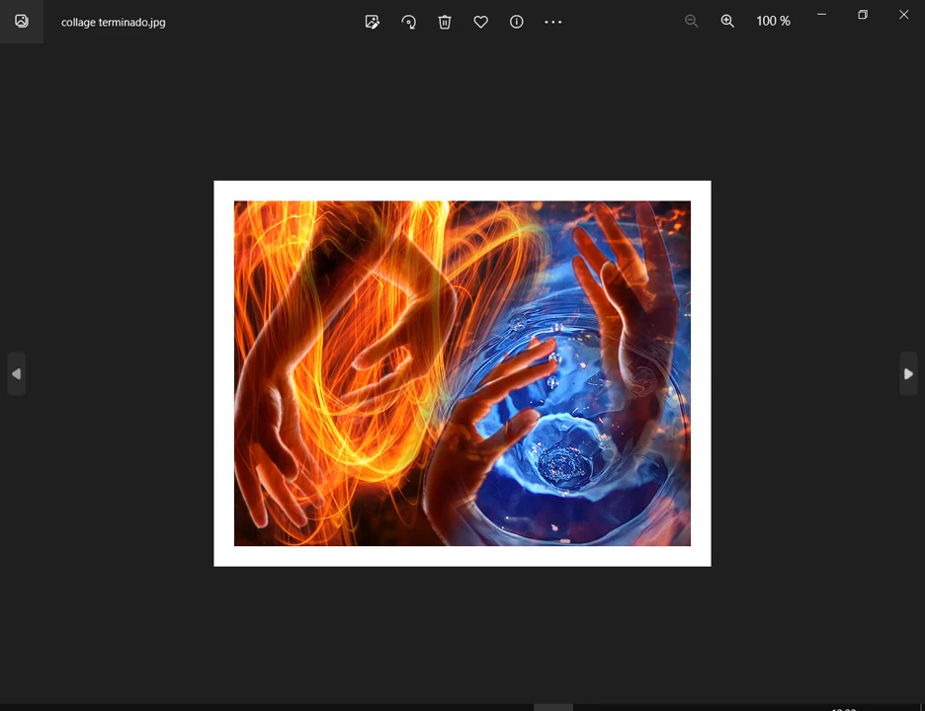
left_click(903, 14)
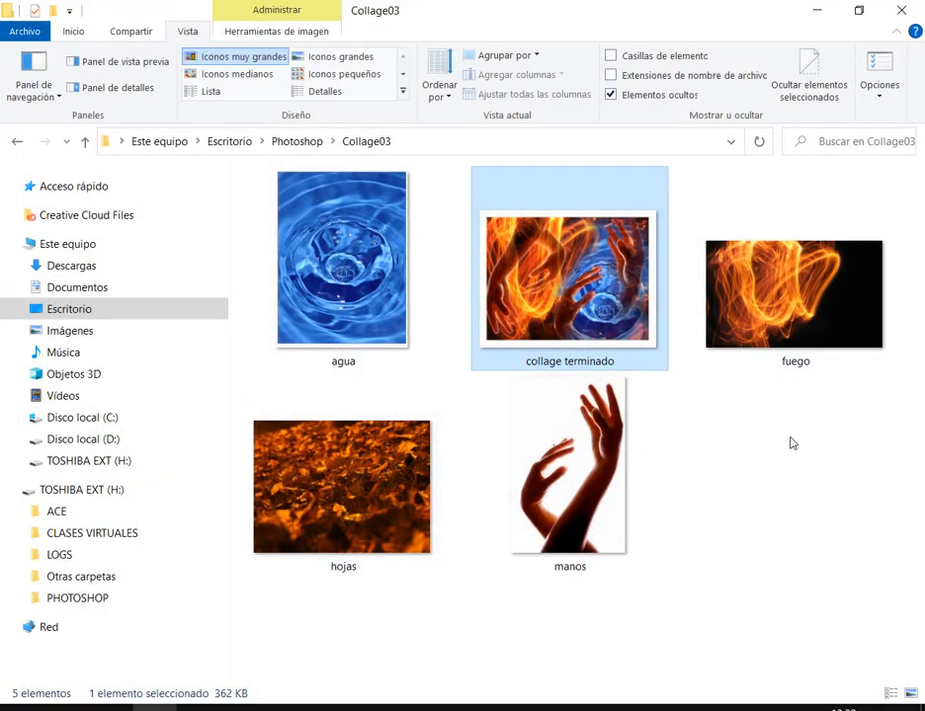
double_click(610, 309)
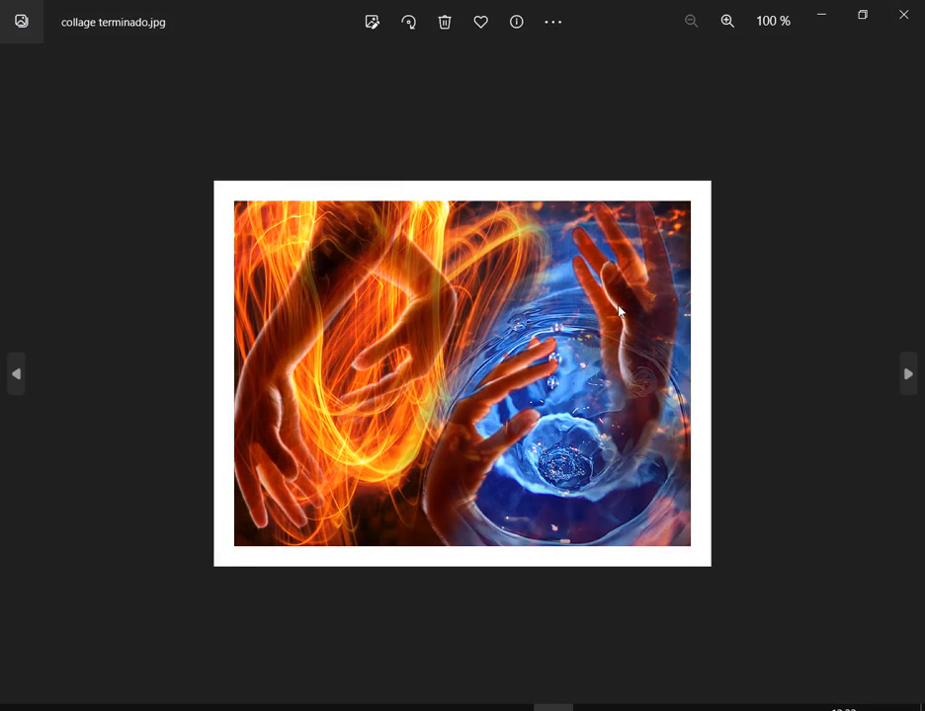
key("ctrl+alt+d")
mouse_move(689, 121)
left_mouse_down()
mouse_move(690, 219)
mouse_move(676, 216)
left_mouse_up()
key("Escape")
left_click(898, 9)
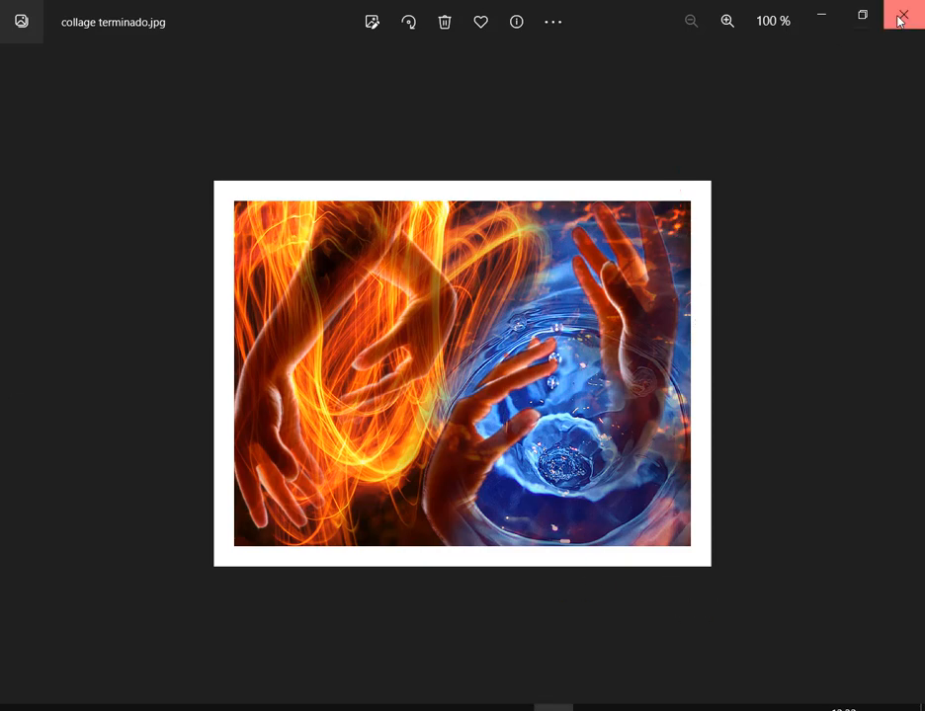
Preview the hojas.jpg leaves image and close the viewer.
left_click(413, 482)
double_click(413, 482)
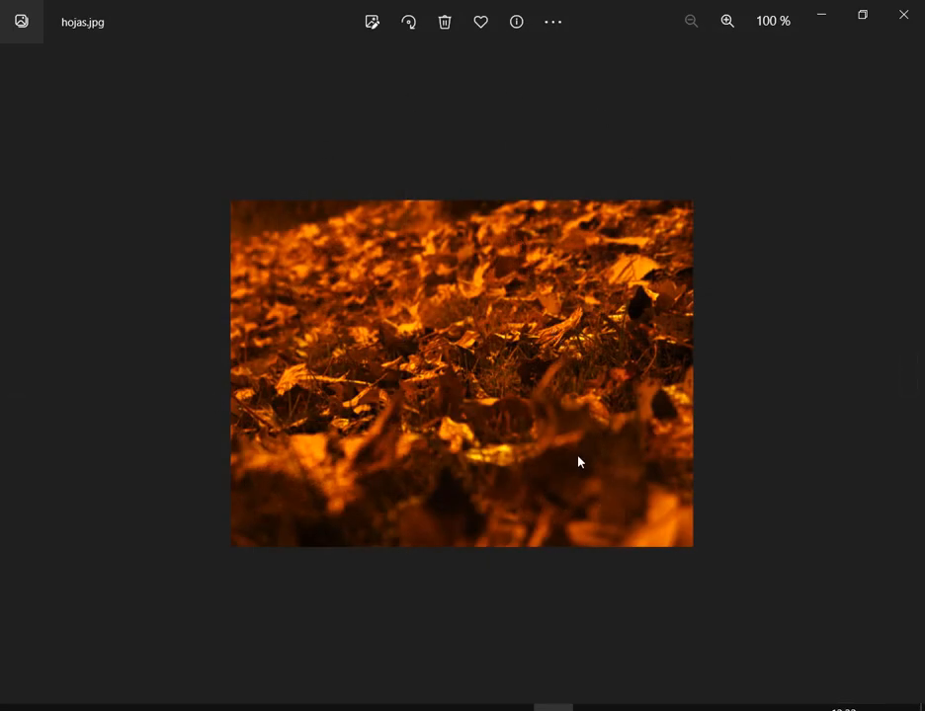
left_click(903, 14)
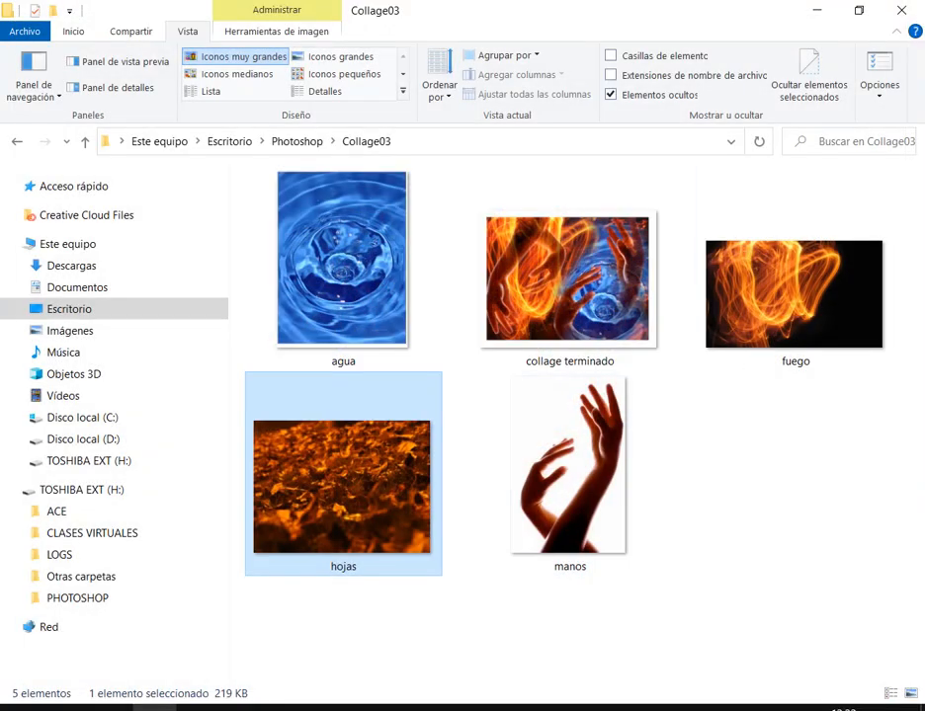
key("alt+Tab")
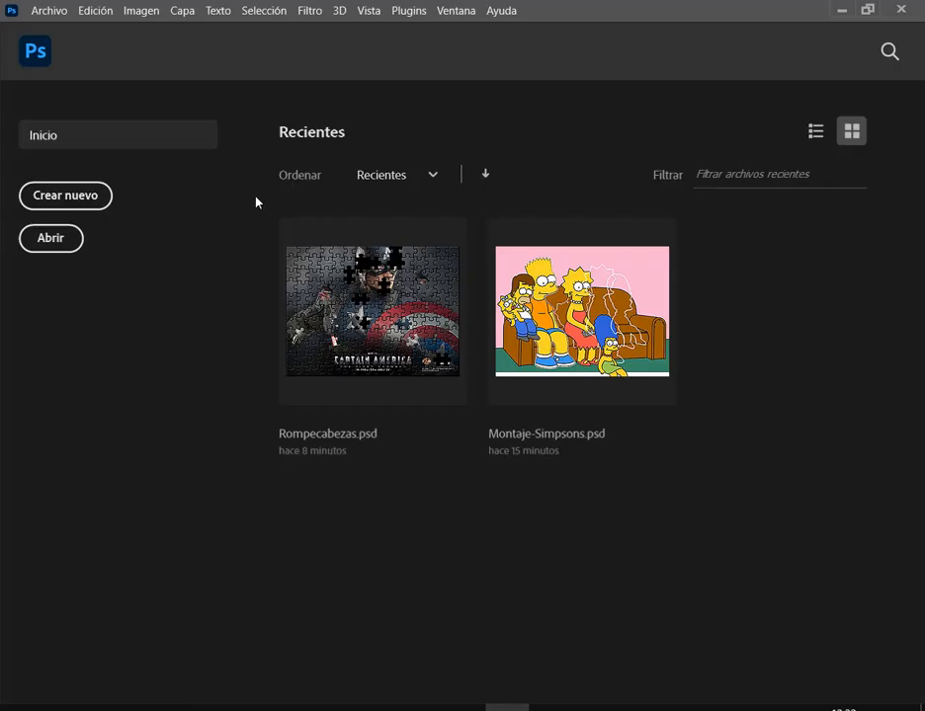
left_click(51, 9)
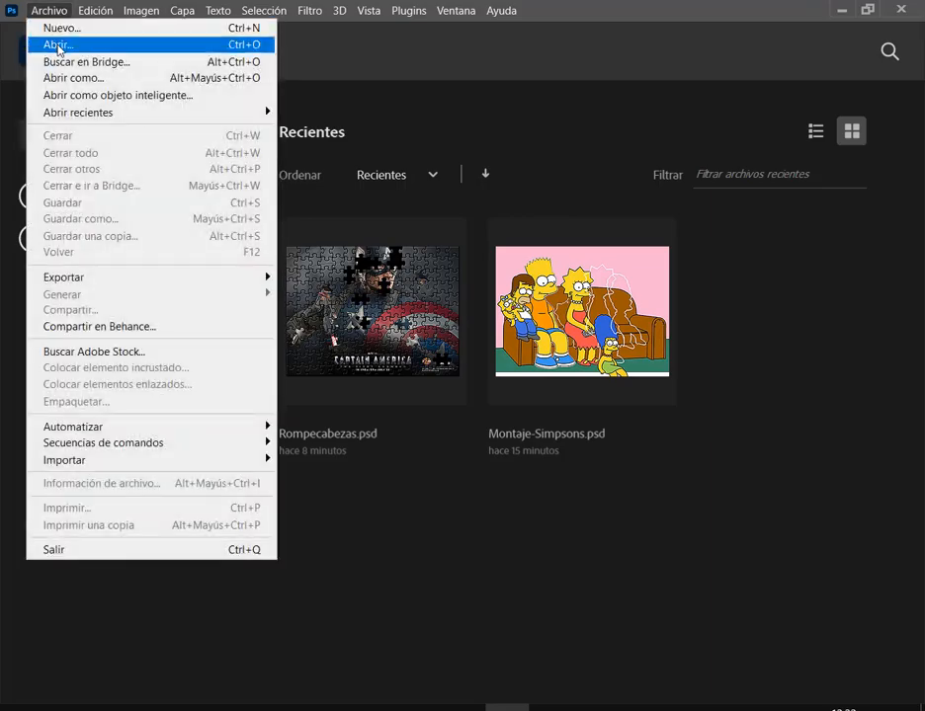
left_click(844, 13)
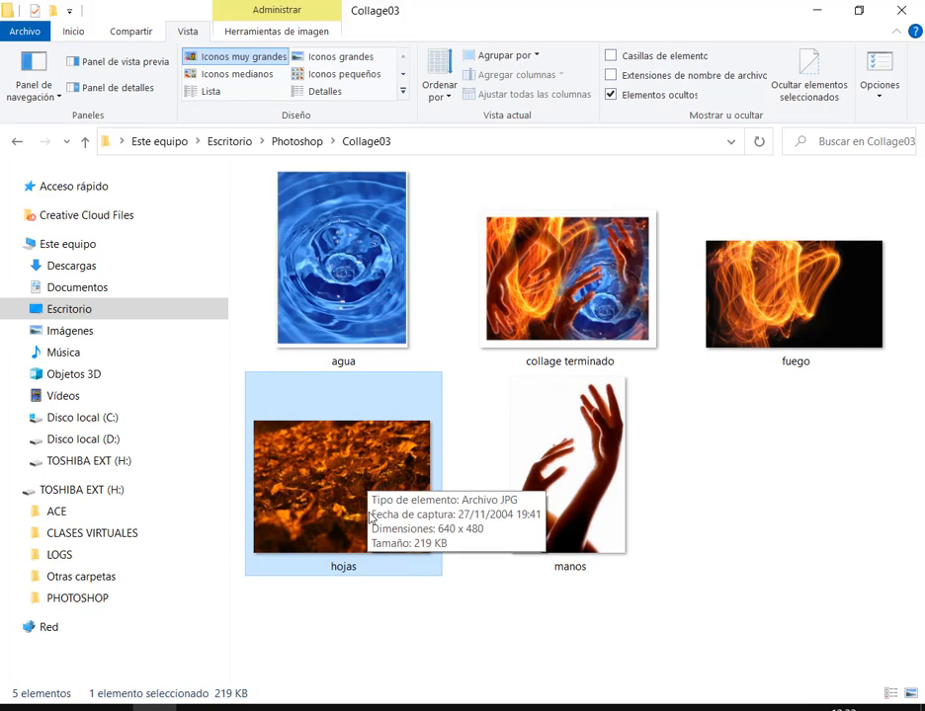
Open hojas.jpg in Photoshop from the Collage03 folder in File Explorer.
left_click_drag(349, 504, 482, 541)
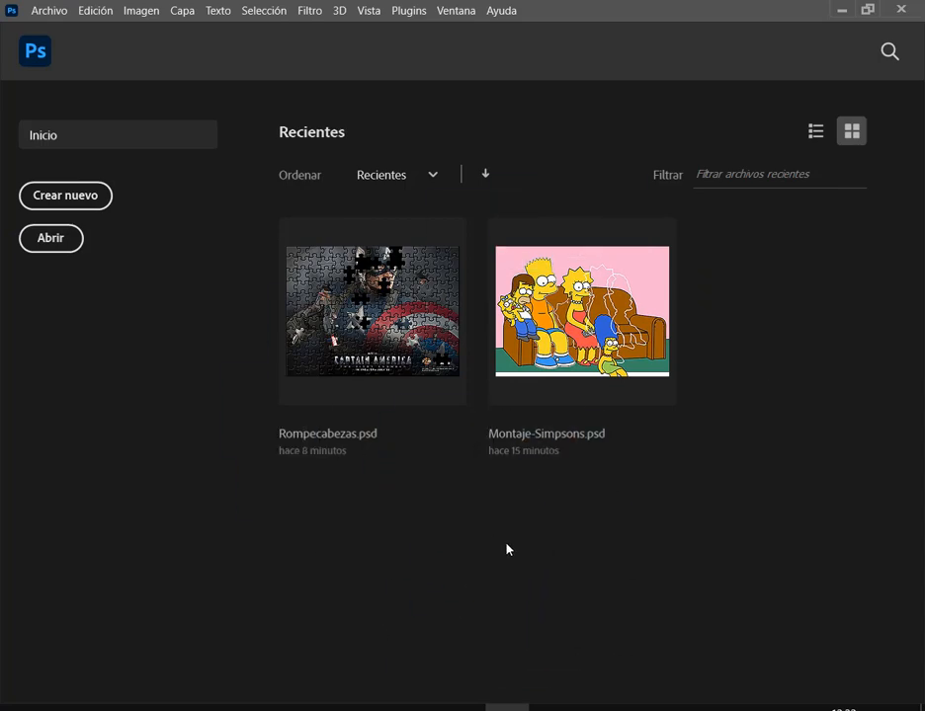
left_click(576, 382)
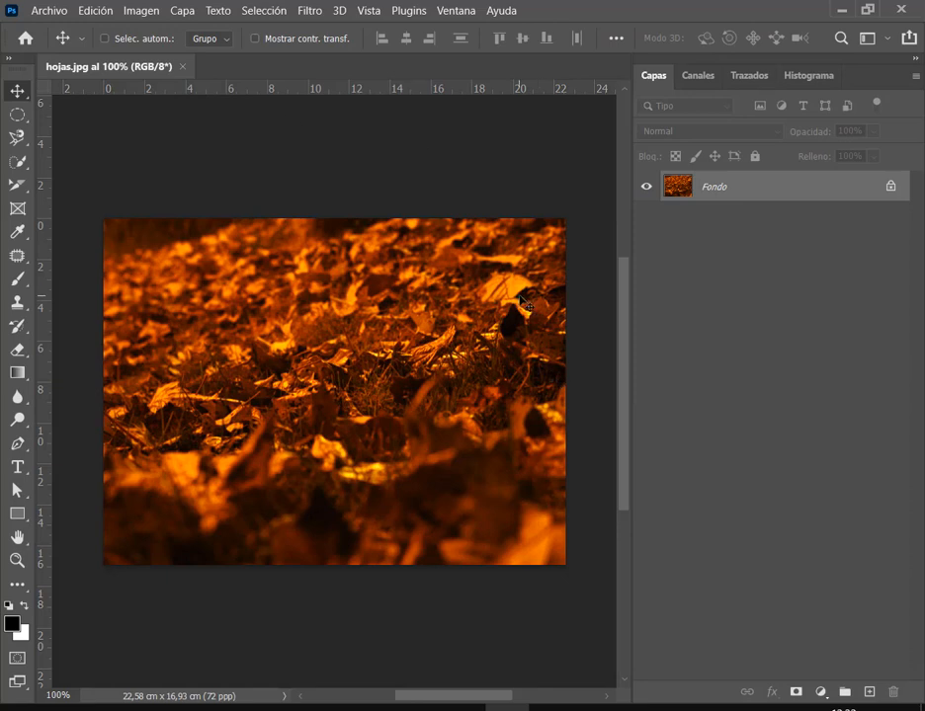
Open agua, fuego and manos together from the Collage03 folder, keeping each image's embedded colour profile.
left_click(41, 11)
left_click(57, 45)
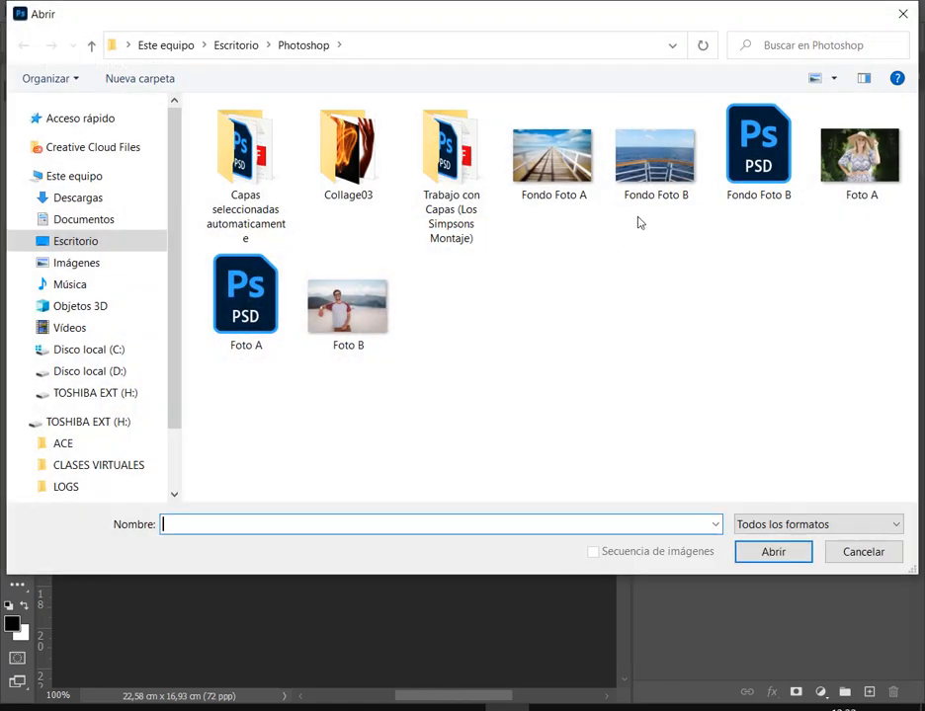
double_click(336, 163)
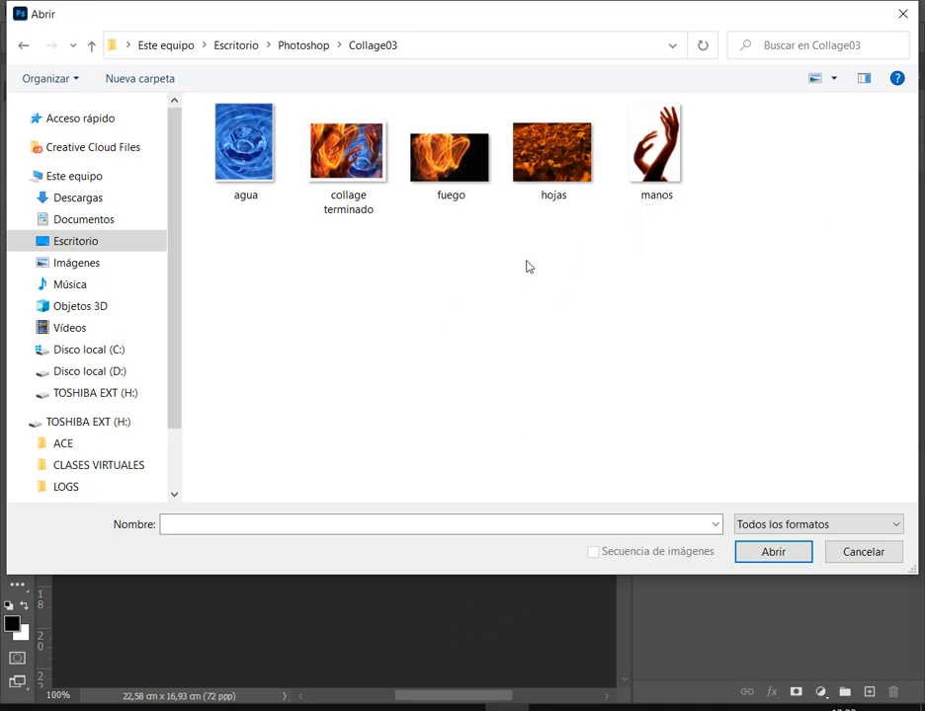
left_click(249, 138)
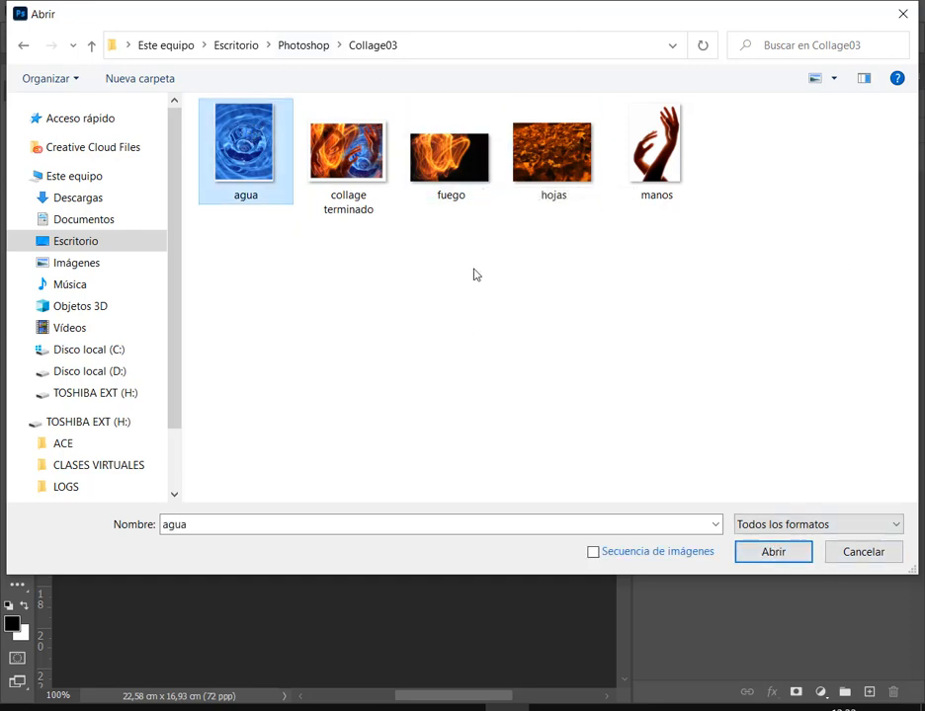
left_click(466, 192, "ctrl")
left_click(656, 154, "ctrl")
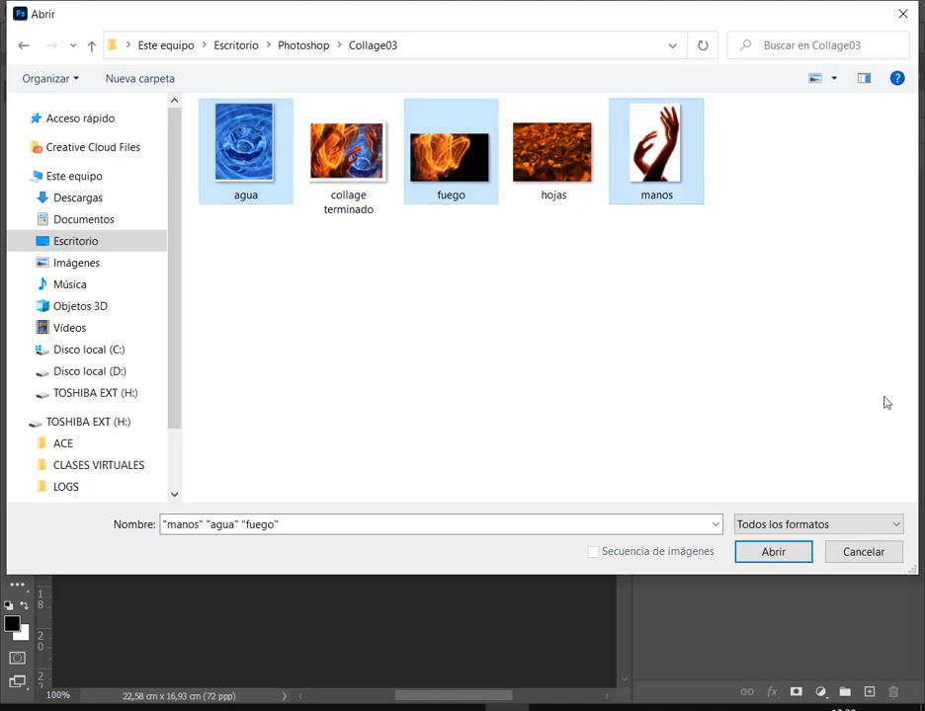
left_click(790, 551)
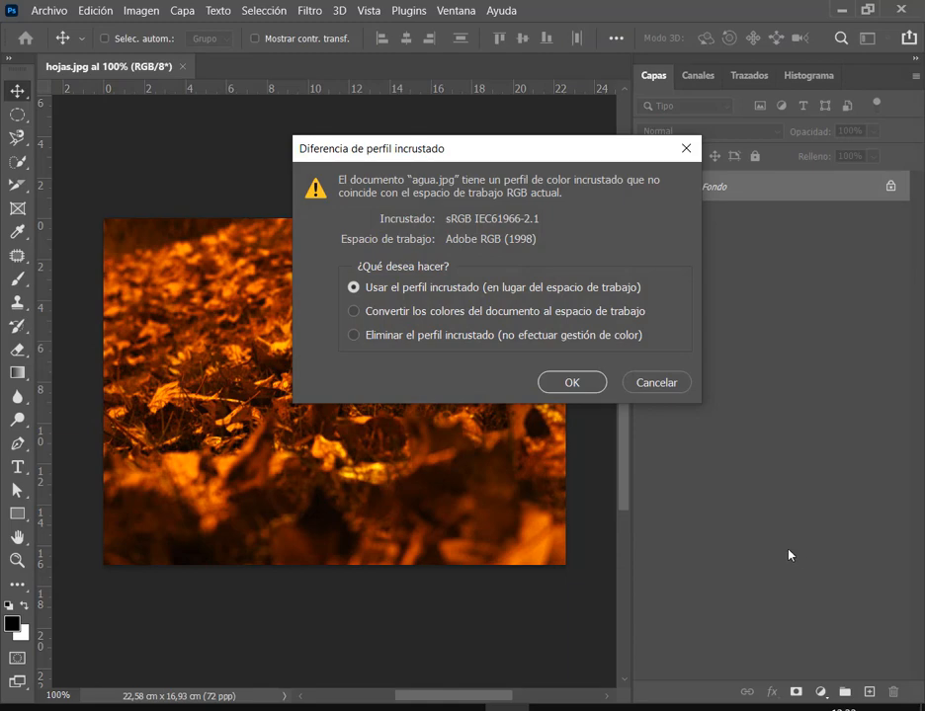
left_click(600, 385)
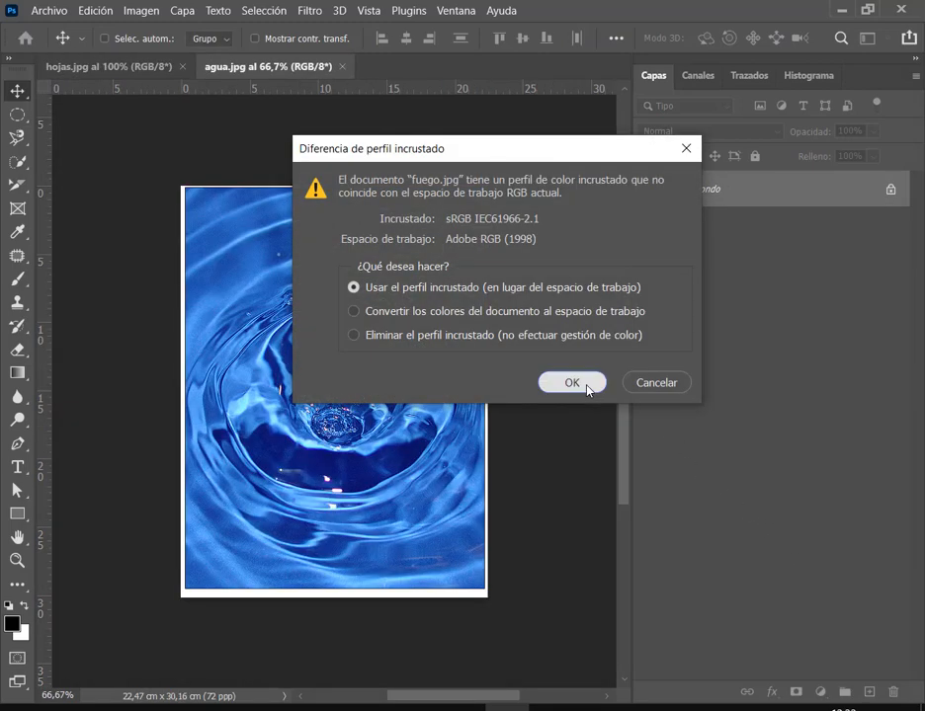
left_click(587, 387)
left_click(587, 387)
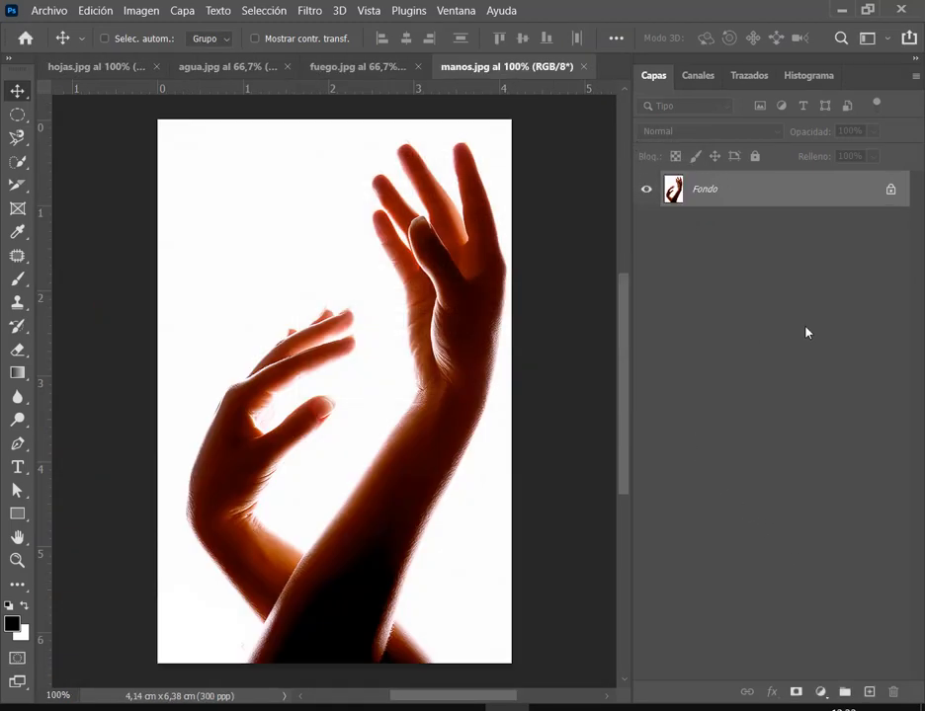
Collapse the layers panel group to icons and look through the open fuego, agua and hojas images.
left_click(910, 61)
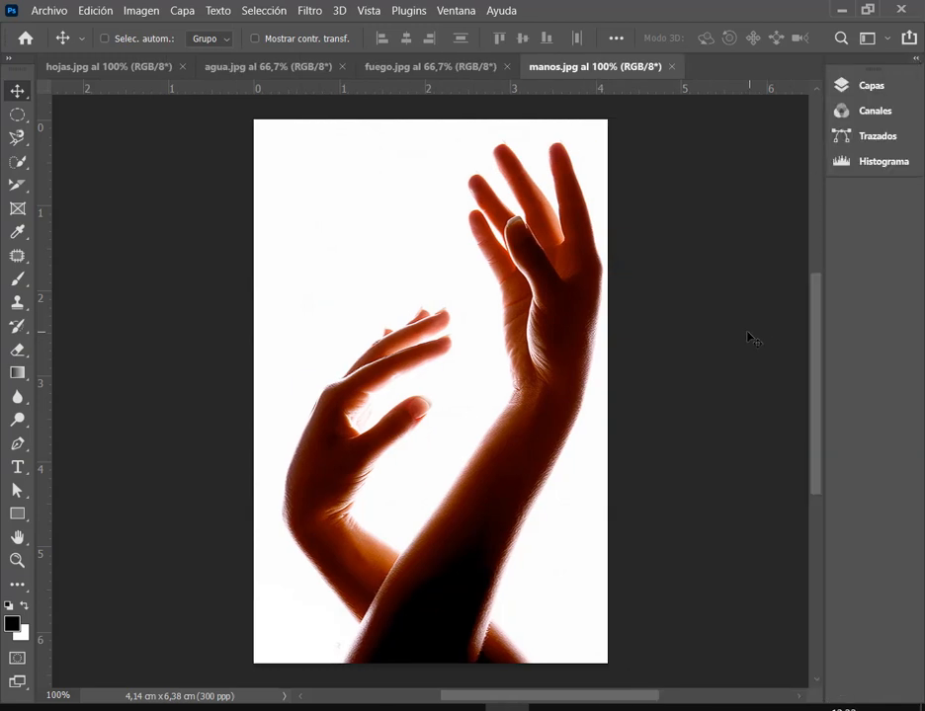
left_click(105, 38)
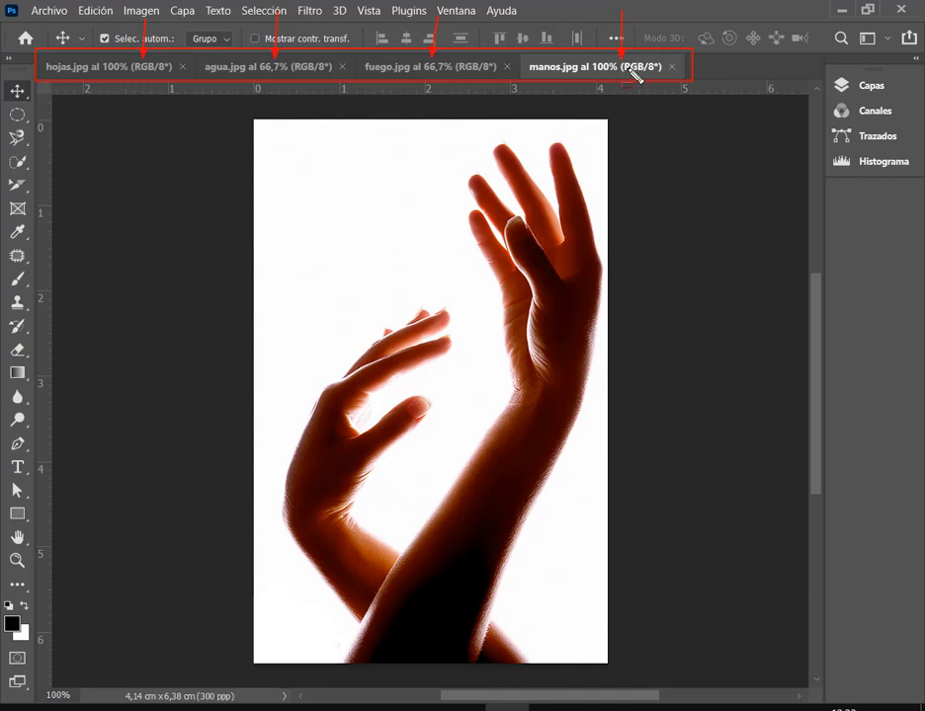
left_click(435, 69)
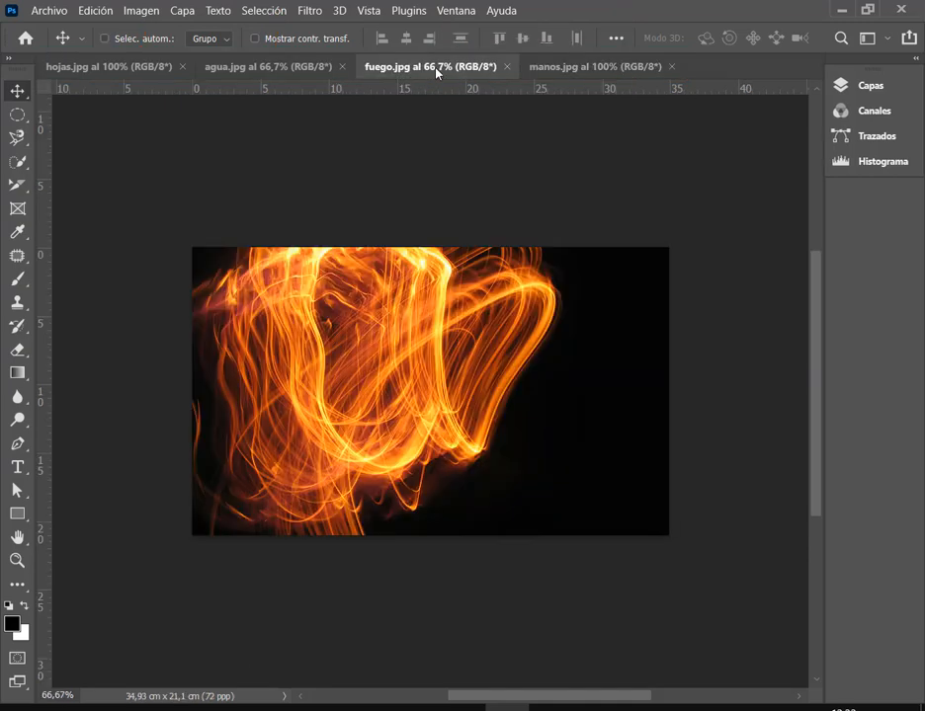
left_click(274, 70)
left_click(99, 69)
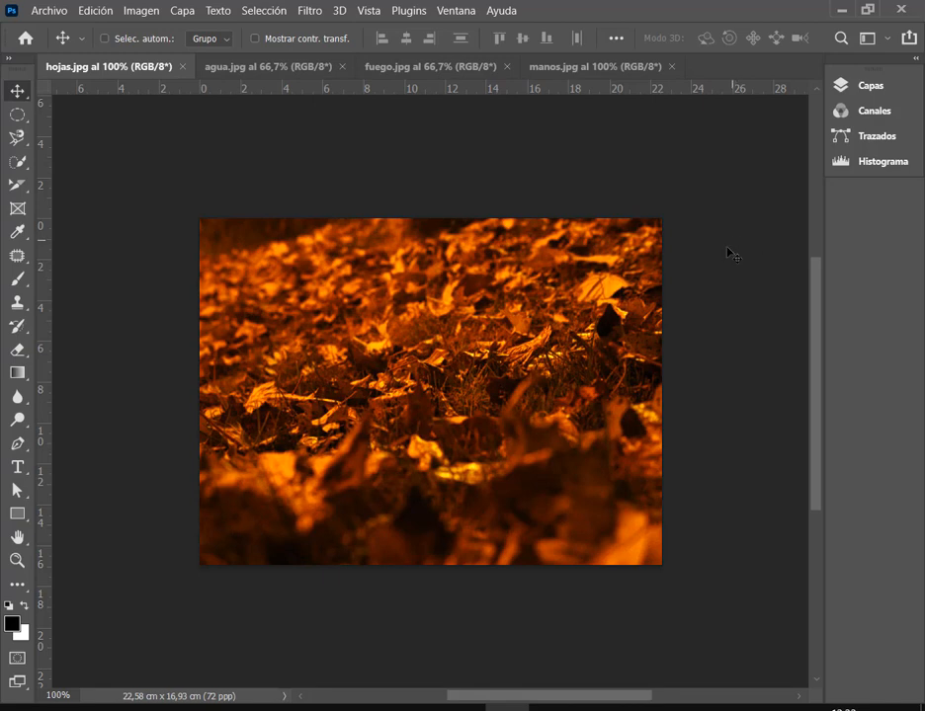
left_click(265, 67)
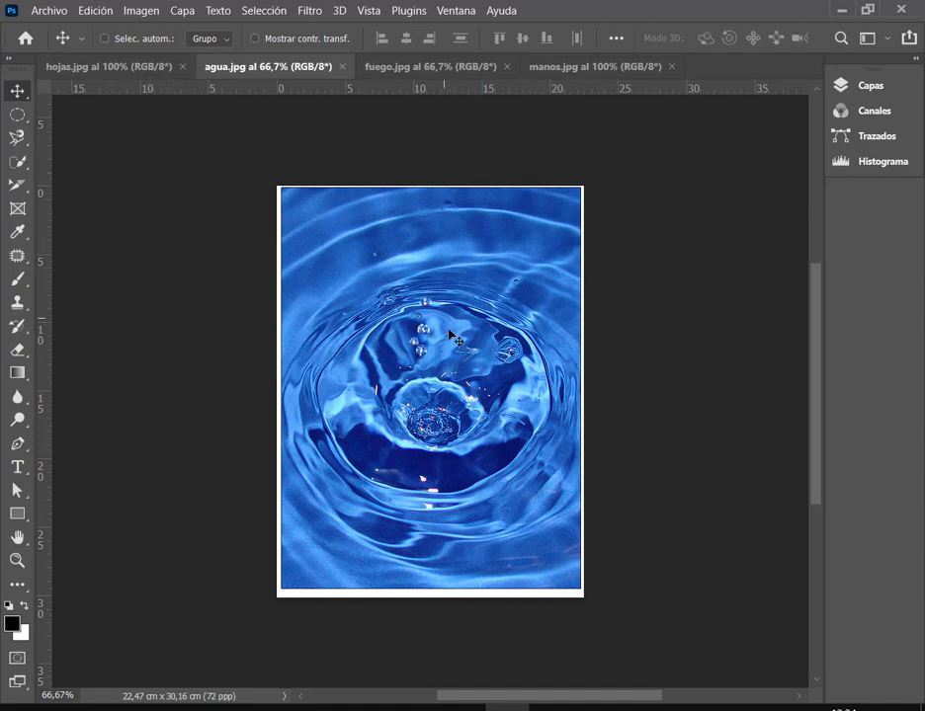
left_click(79, 66)
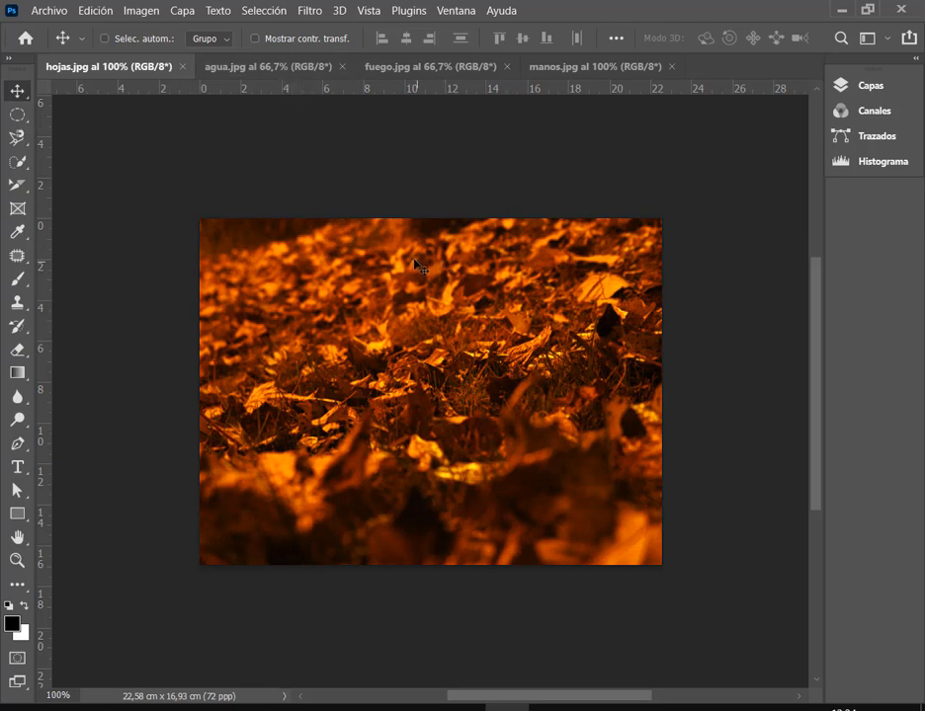
Try to carry the water image from agua.jpg over to the hojas.jpg document with the Move tool.
left_click(275, 66)
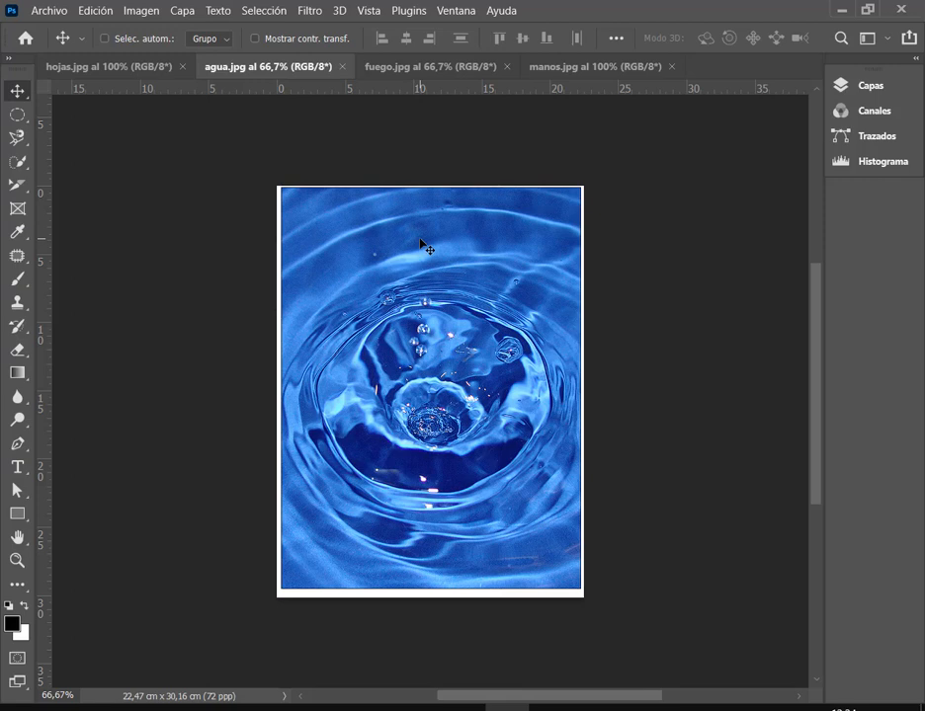
left_click_drag(420, 240, 133, 69)
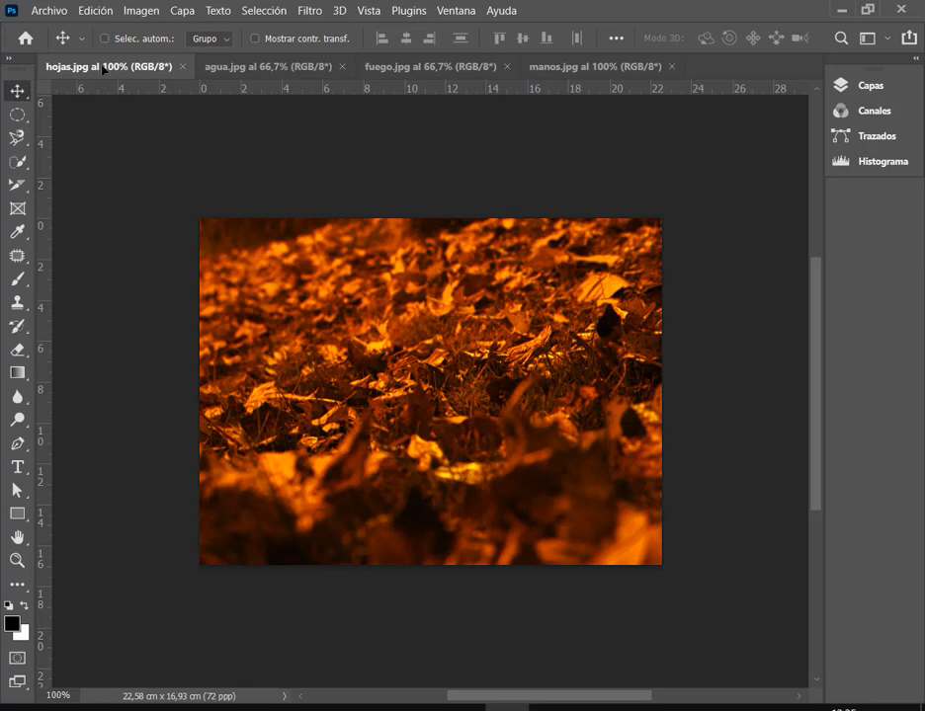
left_click(273, 66)
scroll(576, 351, "down", 3)
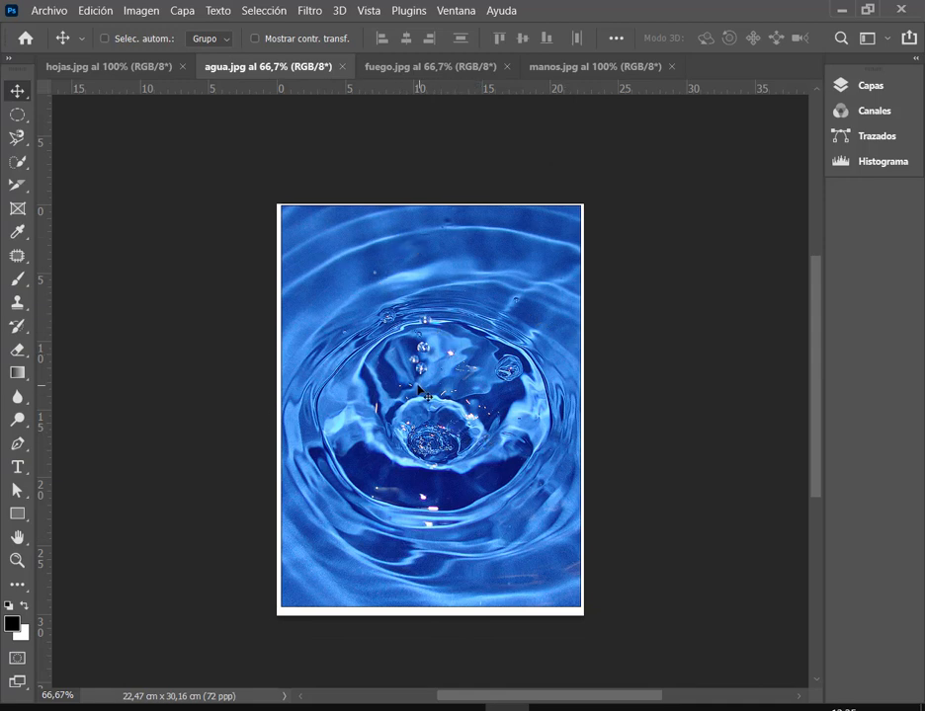
left_click_drag(462, 381, 126, 67)
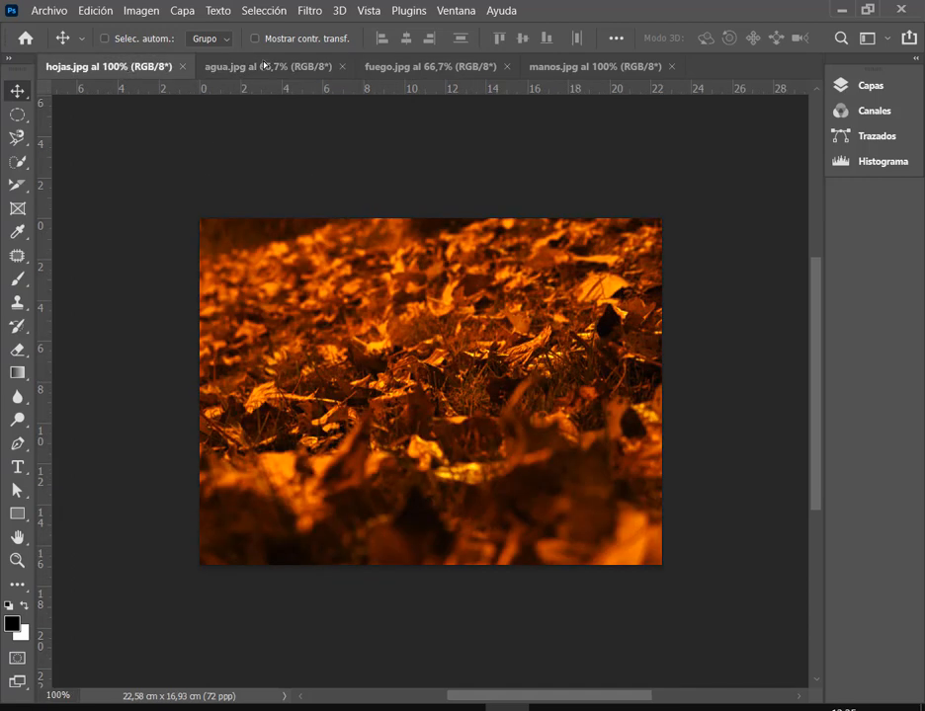
Place a copy of the whole water image from agua.jpg onto the leaves in hojas.jpg.
left_click_drag(265, 65, 401, 388)
left_click(663, 334)
scroll(642, 358, "down", 2)
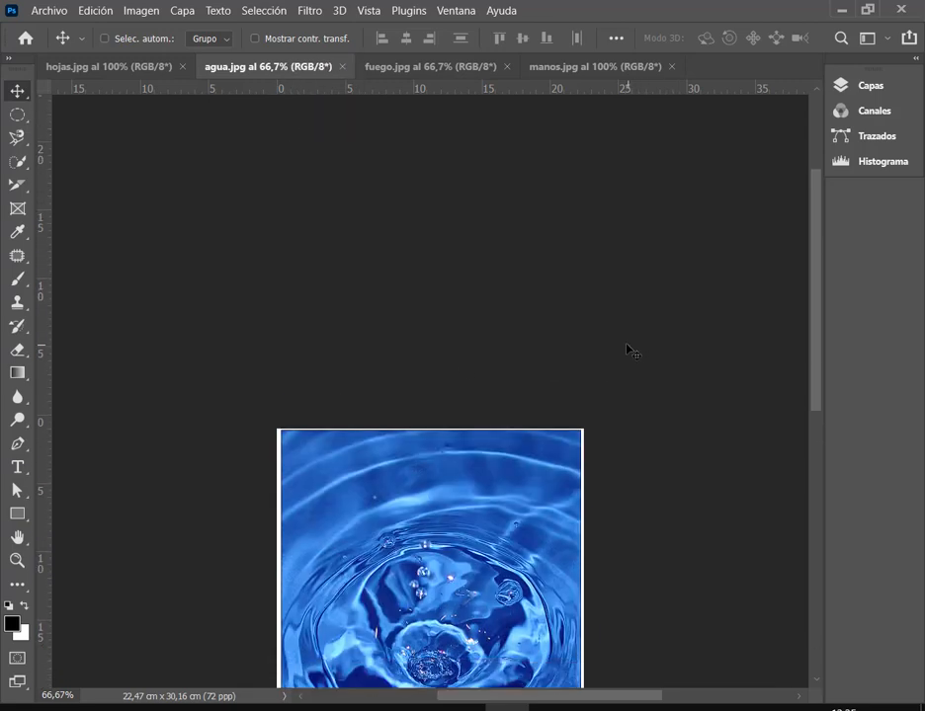
scroll(627, 350, "down", 3)
left_click_drag(426, 381, 136, 75)
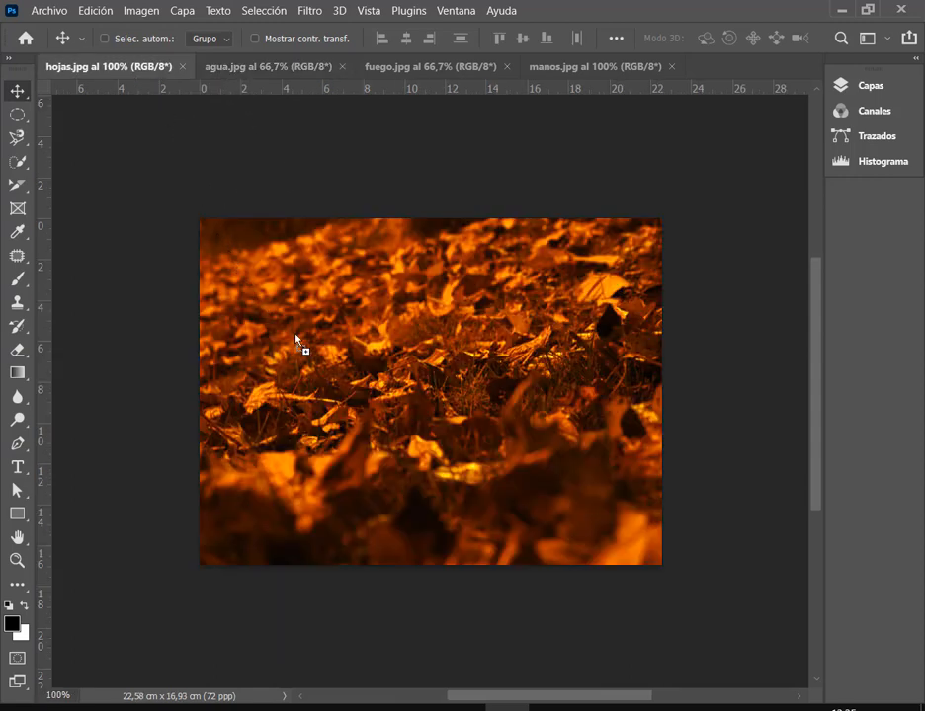
left_click_drag(295, 339, 431, 343)
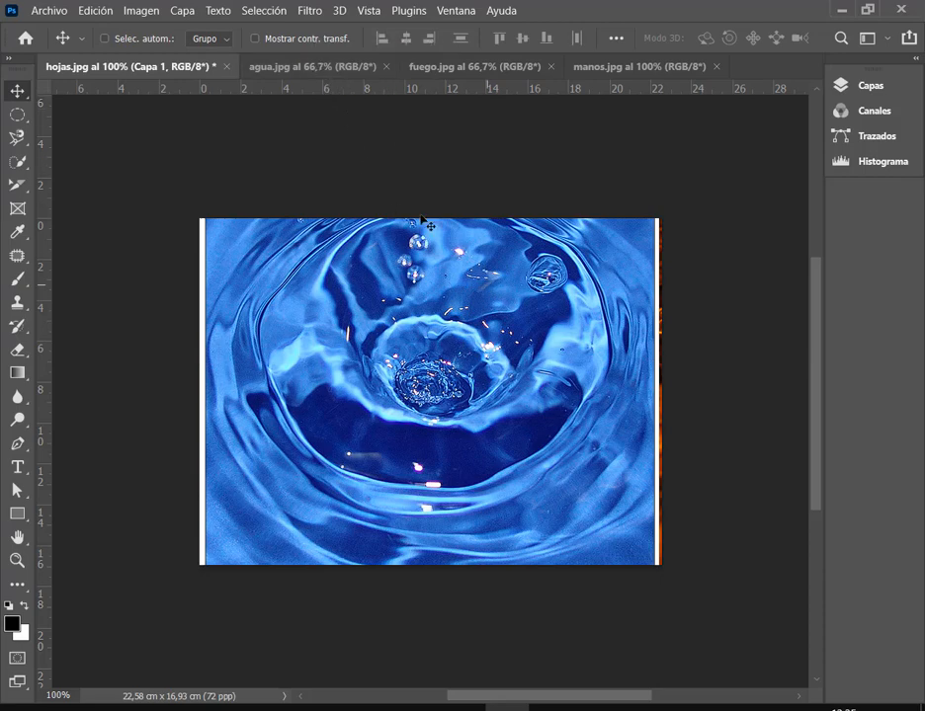
Check the original in agua.jpg, reposition the copied water layer in hojas.jpg, and delete that layer.
left_click(337, 73)
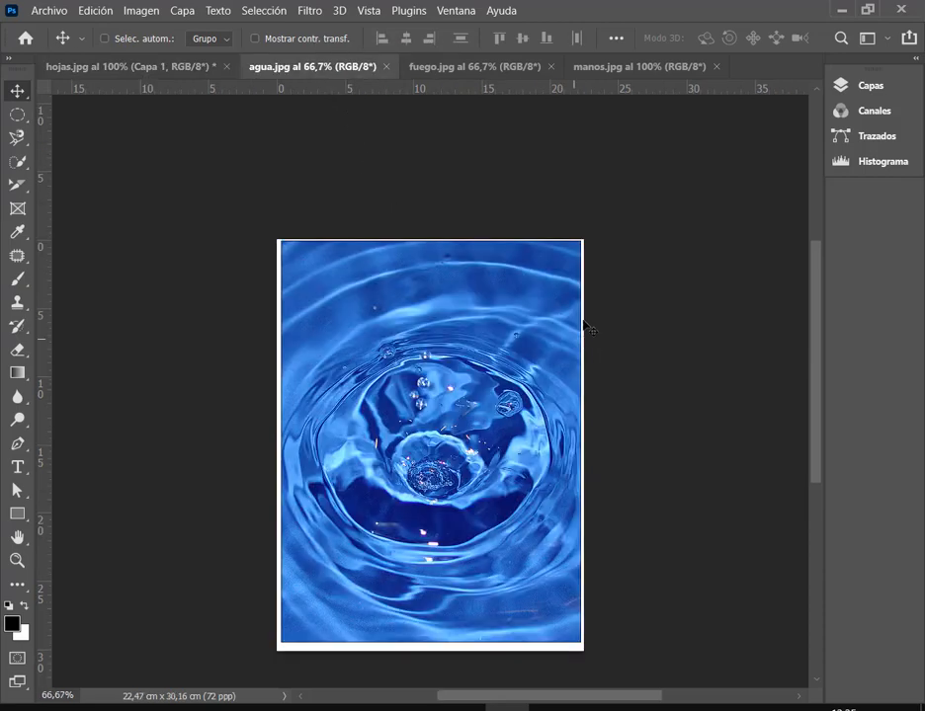
left_click(191, 71)
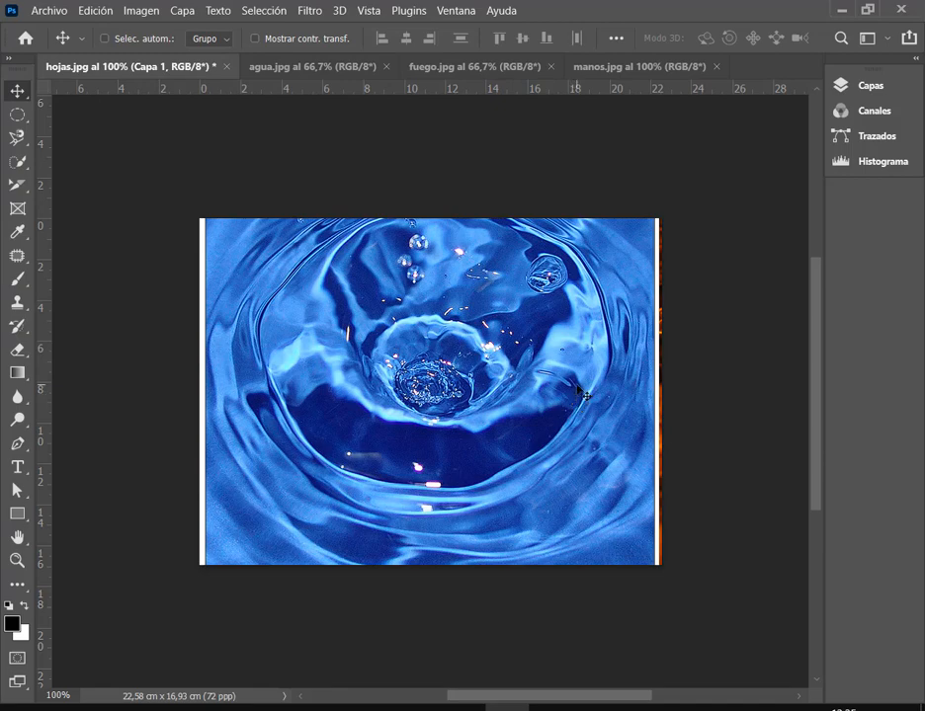
left_click_drag(570, 391, 522, 354)
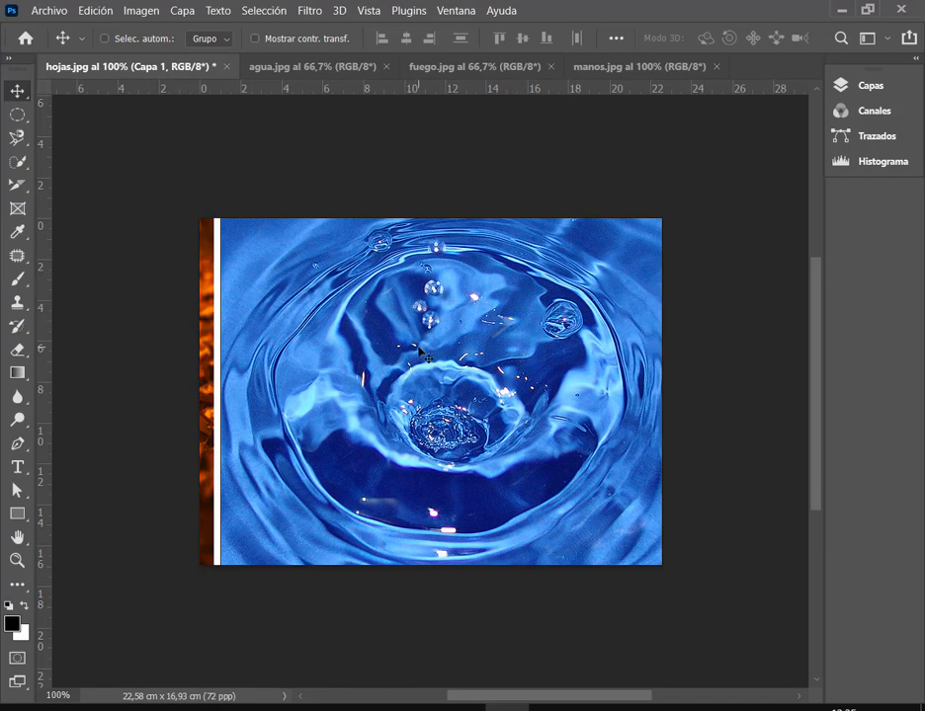
key("Delete")
Bring the full water image, including its white border, into hojas.jpg again, and delete the added layer.
left_click(281, 66)
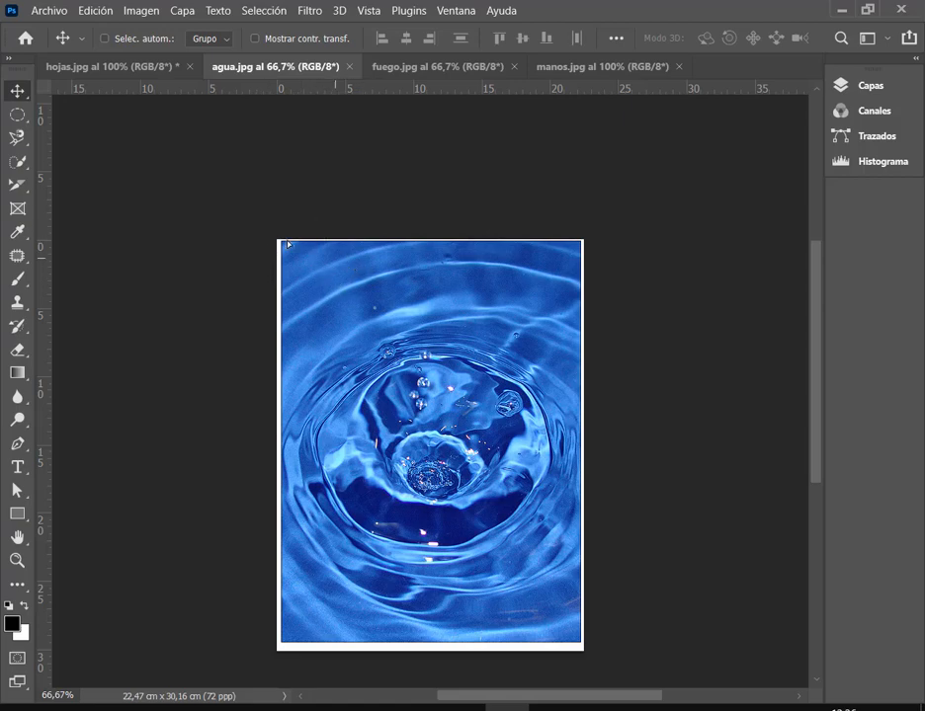
left_click_drag(287, 243, 484, 422)
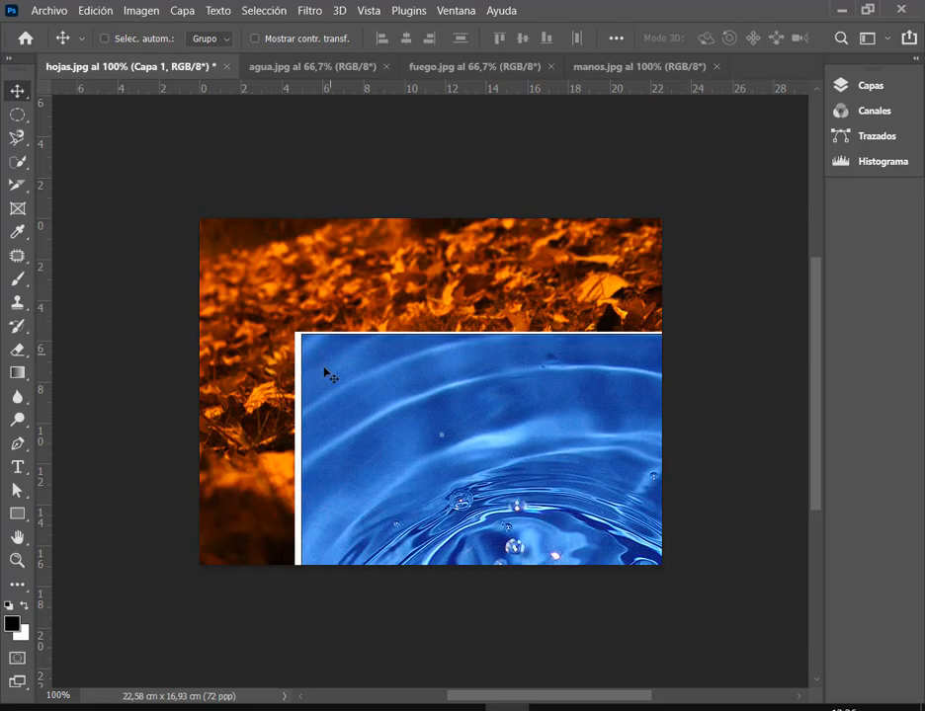
key("Delete")
Select the water area in agua.jpg with a rectangular marquee just inside the white border.
left_click(342, 69)
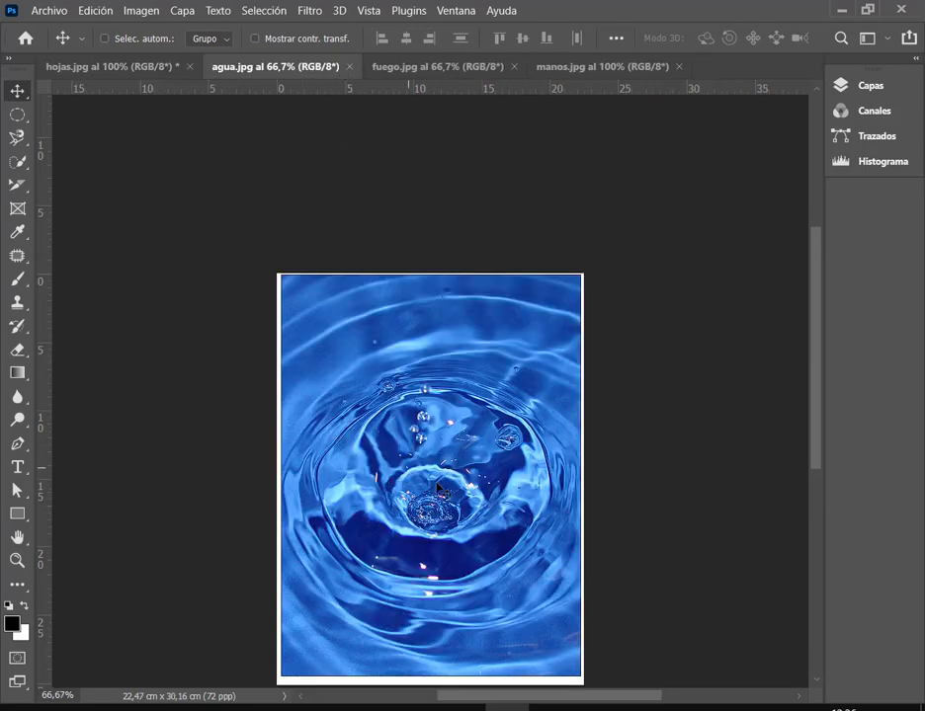
scroll(451, 433, "down", 1)
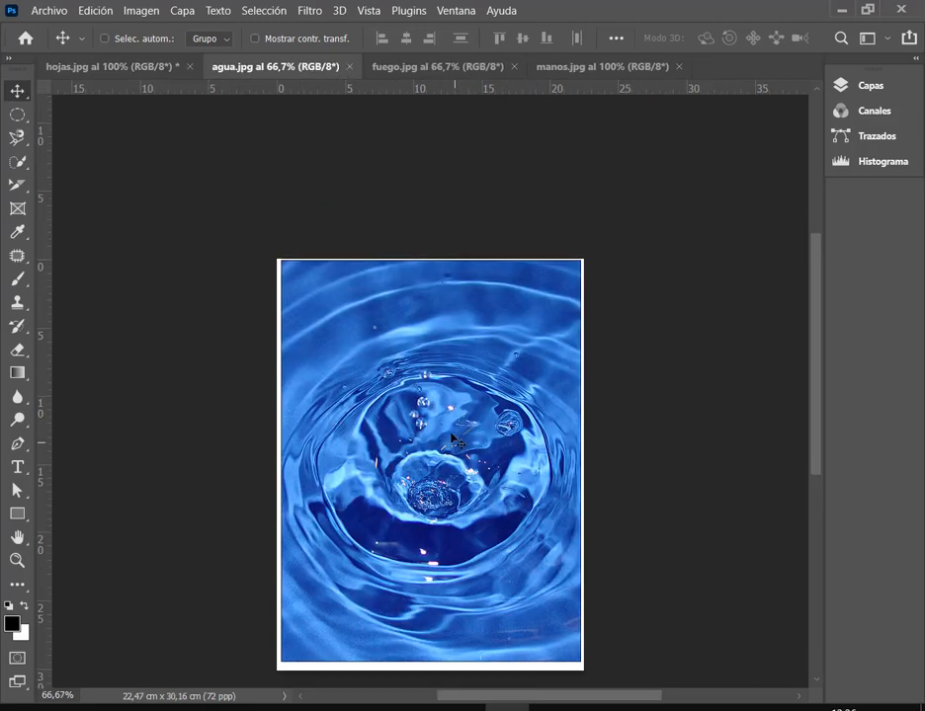
left_click(17, 118)
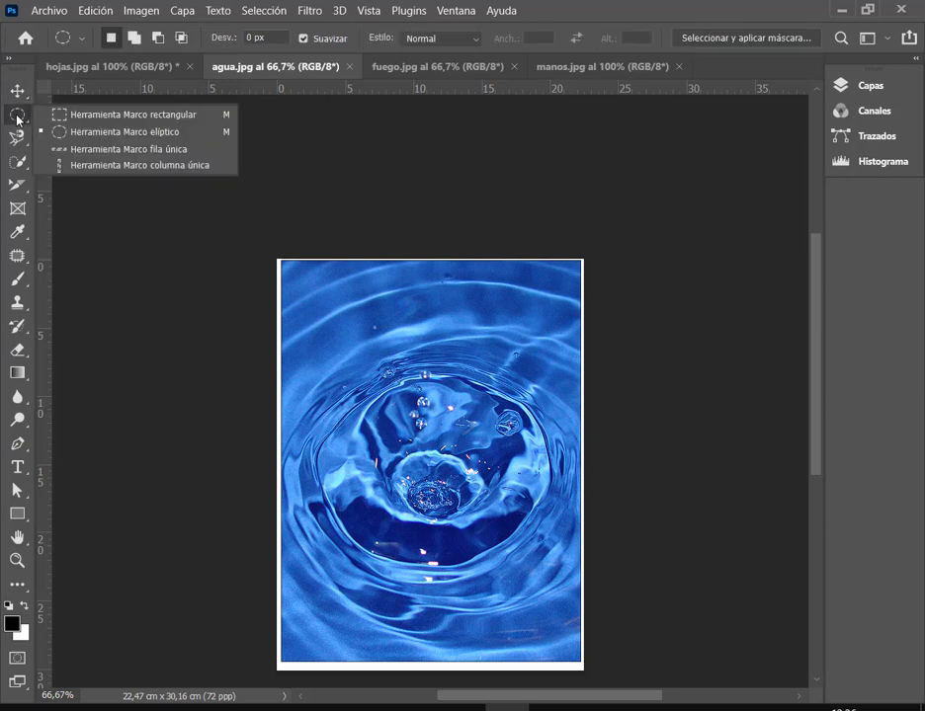
left_click(126, 119)
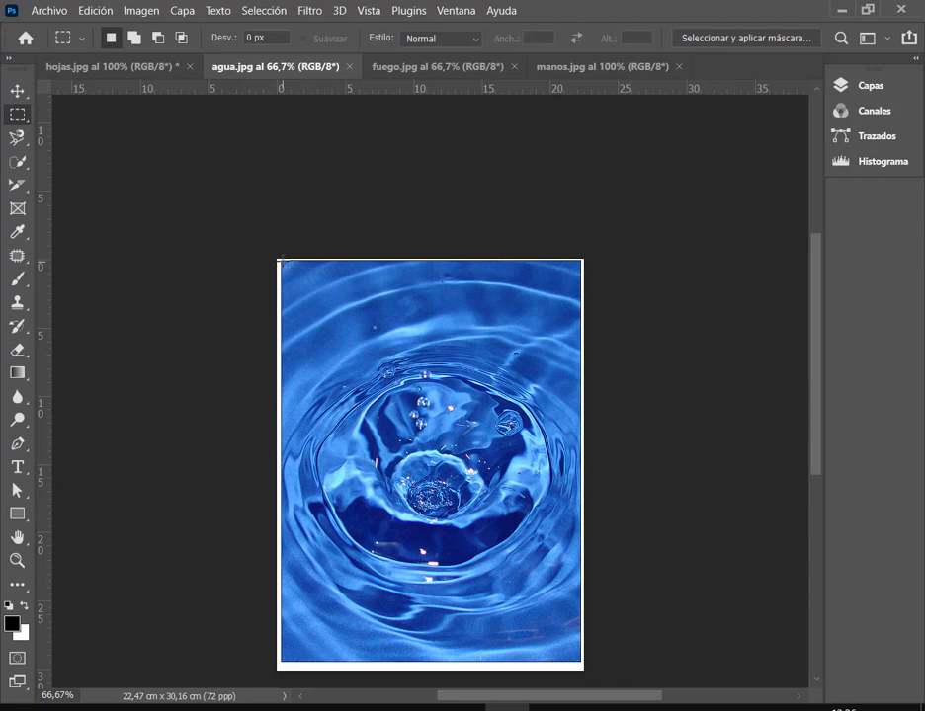
left_click_drag(285, 266, 577, 653)
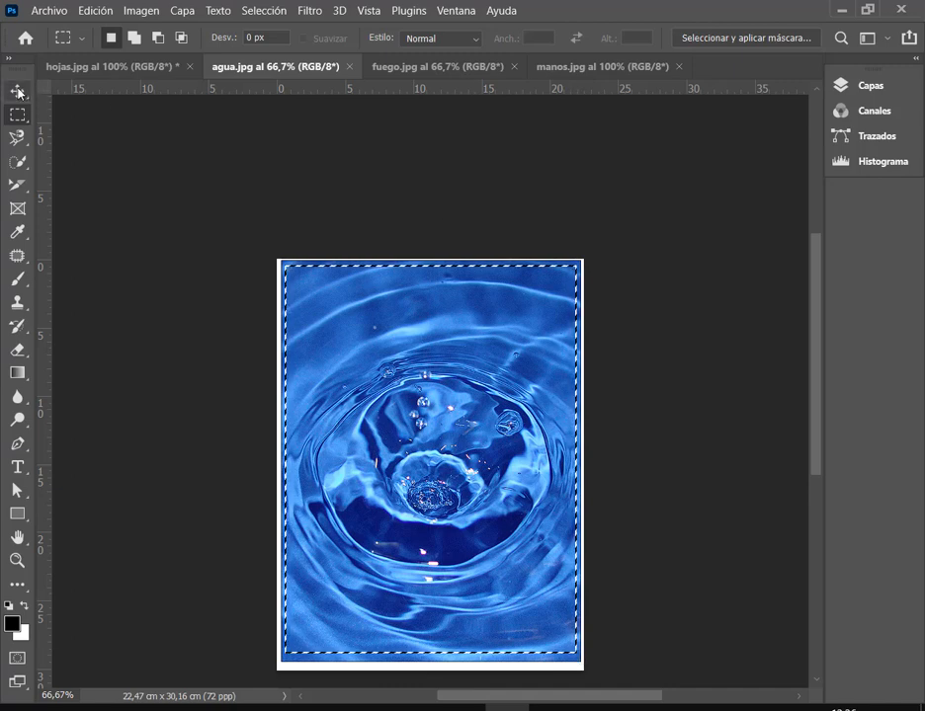
Copy the selected water area from agua.jpg and paste it into hojas.jpg as a new layer.
key("v")
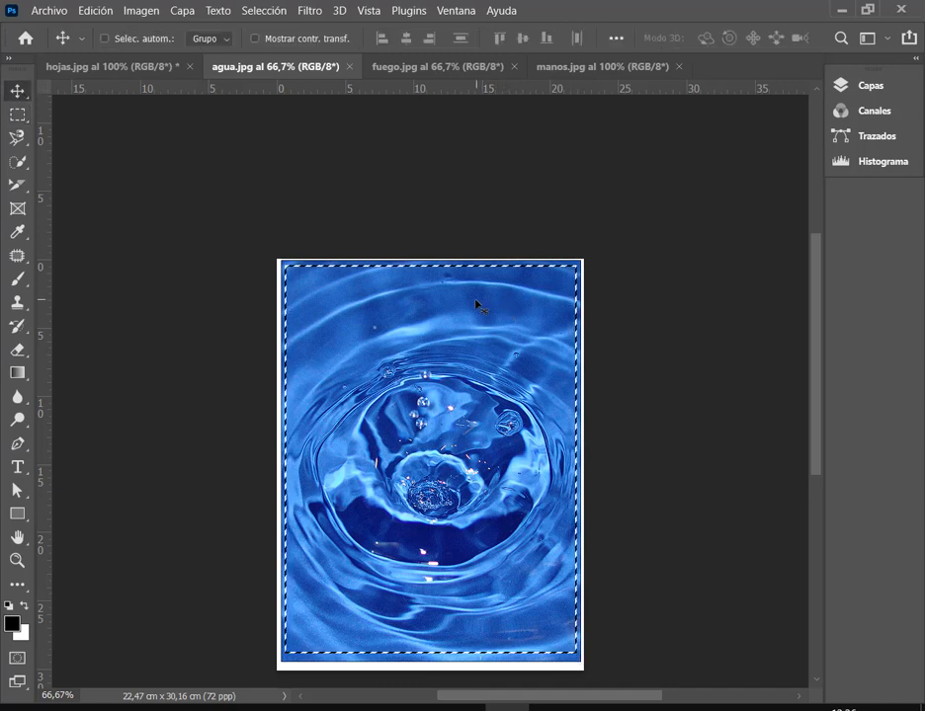
scroll(514, 304, "down", 2)
scroll(513, 306, "down", 1)
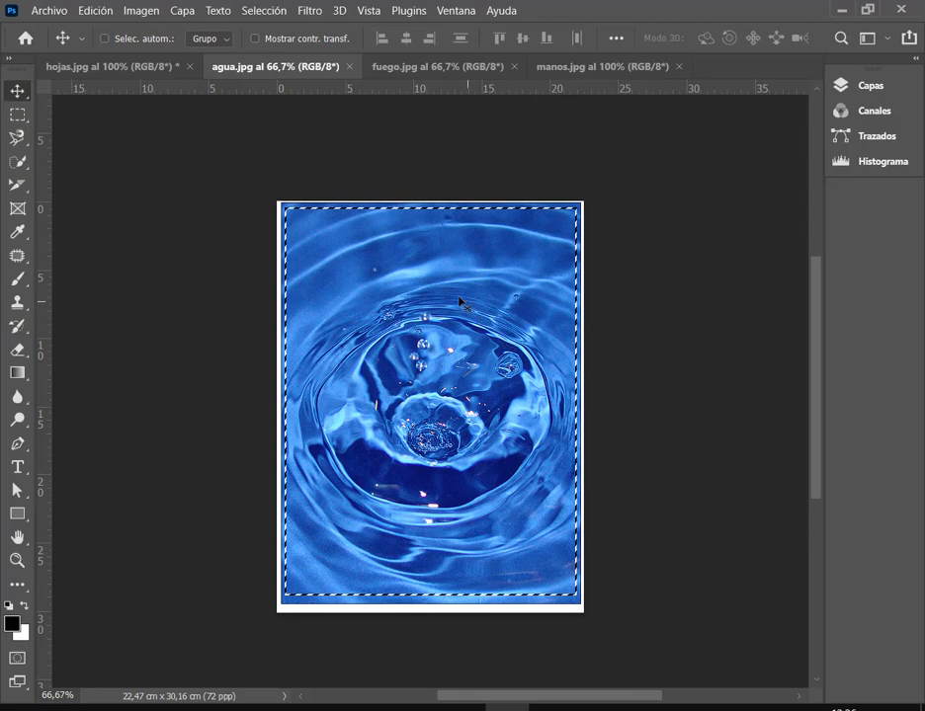
left_click(95, 10)
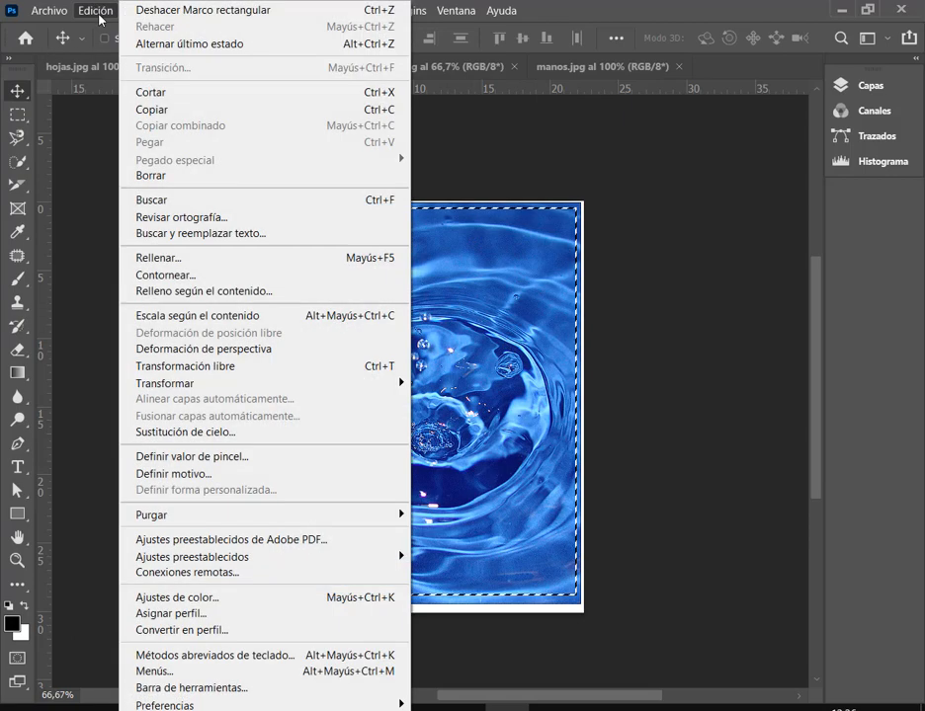
left_click(117, 110)
left_click(135, 67)
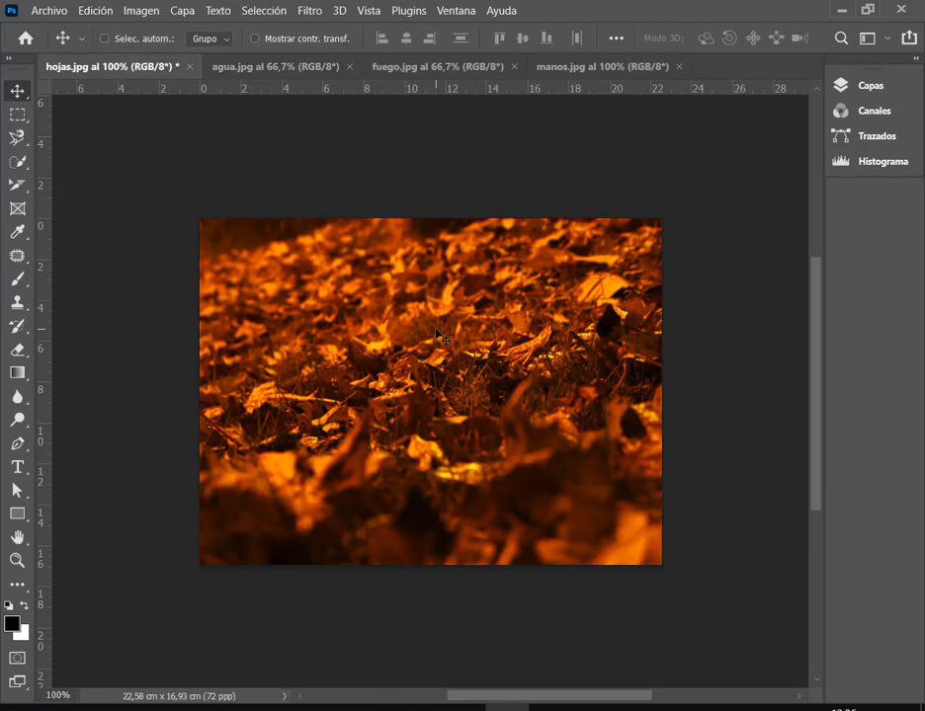
left_click(108, 11)
left_click(163, 145)
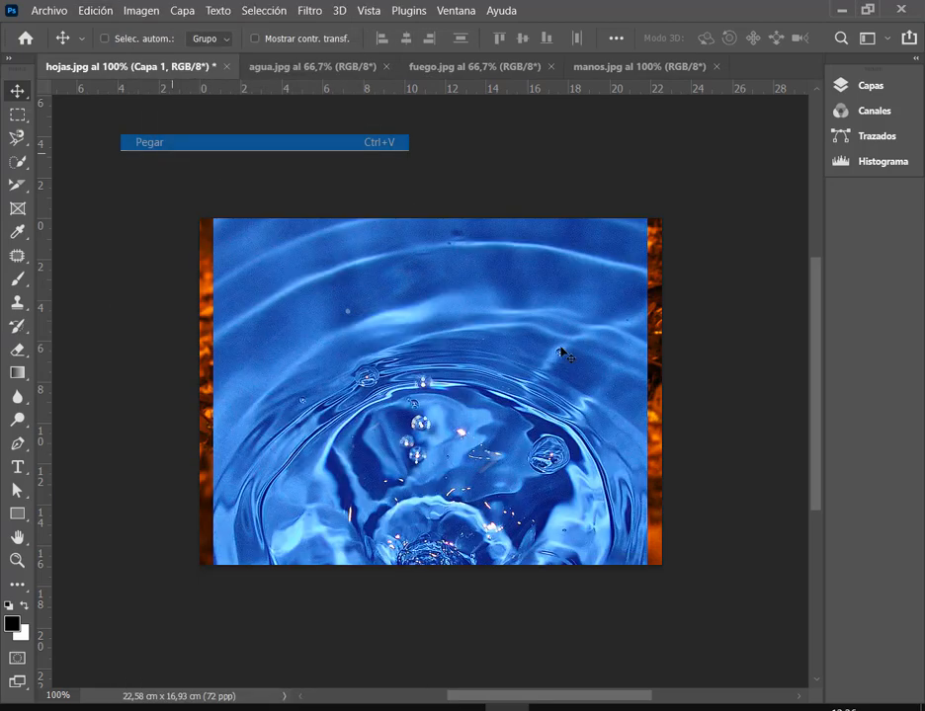
Reposition the pasted water layer in hojas.jpg and delete it.
left_click_drag(574, 362, 531, 450)
key("Delete")
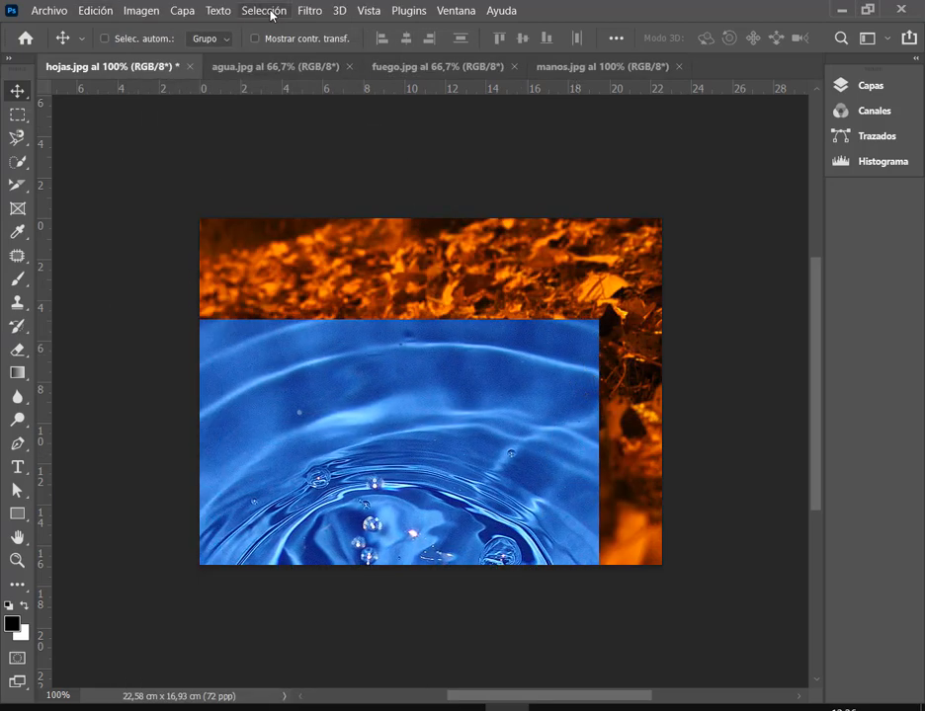
Bring the selected water area from agua.jpg into hojas.jpg with the Move tool, reposition it, and delete the added layer.
left_click(296, 67)
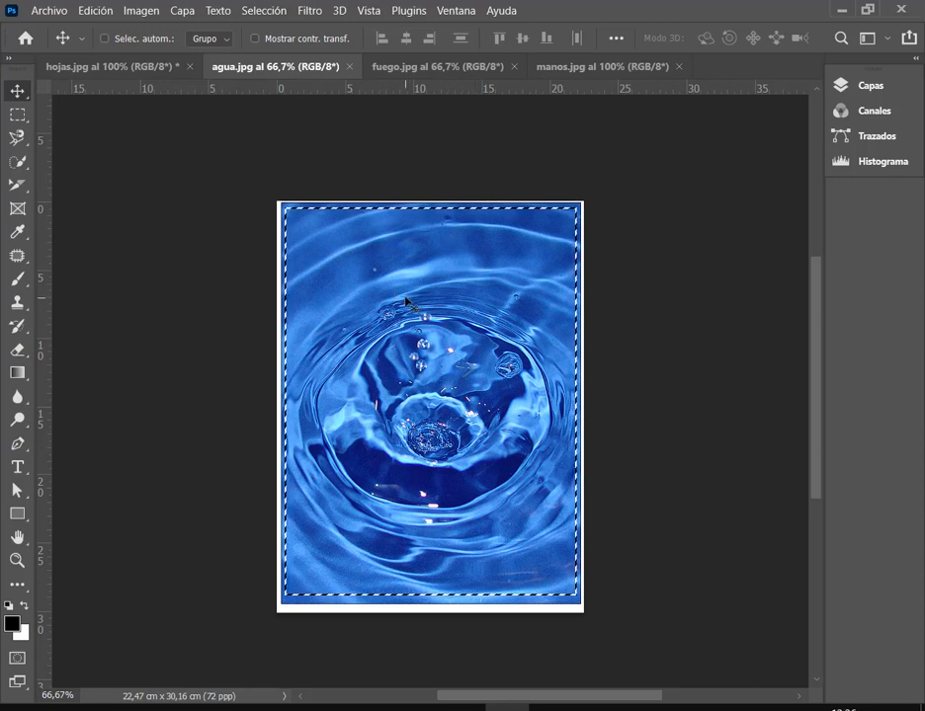
left_click_drag(404, 290, 96, 67)
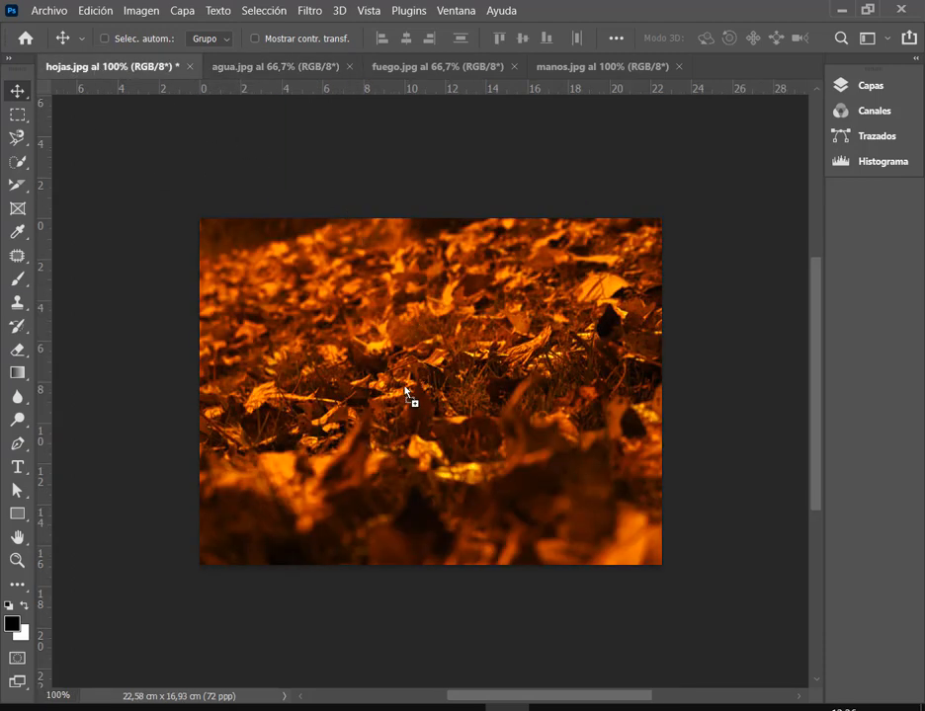
left_click_drag(405, 387, 438, 353)
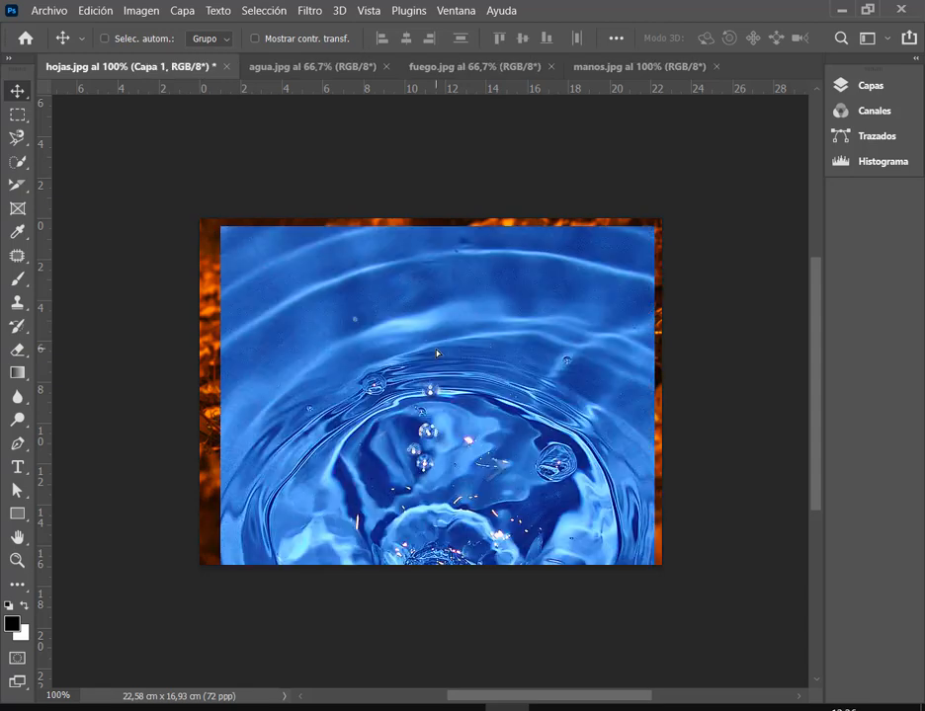
left_click_drag(565, 419, 376, 521)
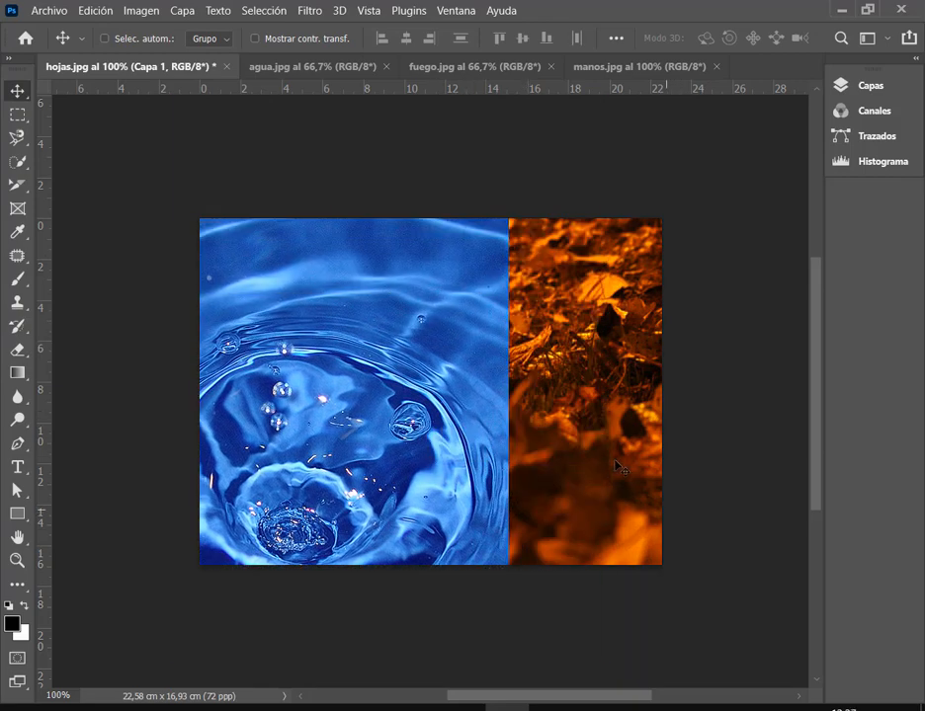
key("Delete")
Return to agua.jpg and clear its rectangular selection.
left_click(309, 66)
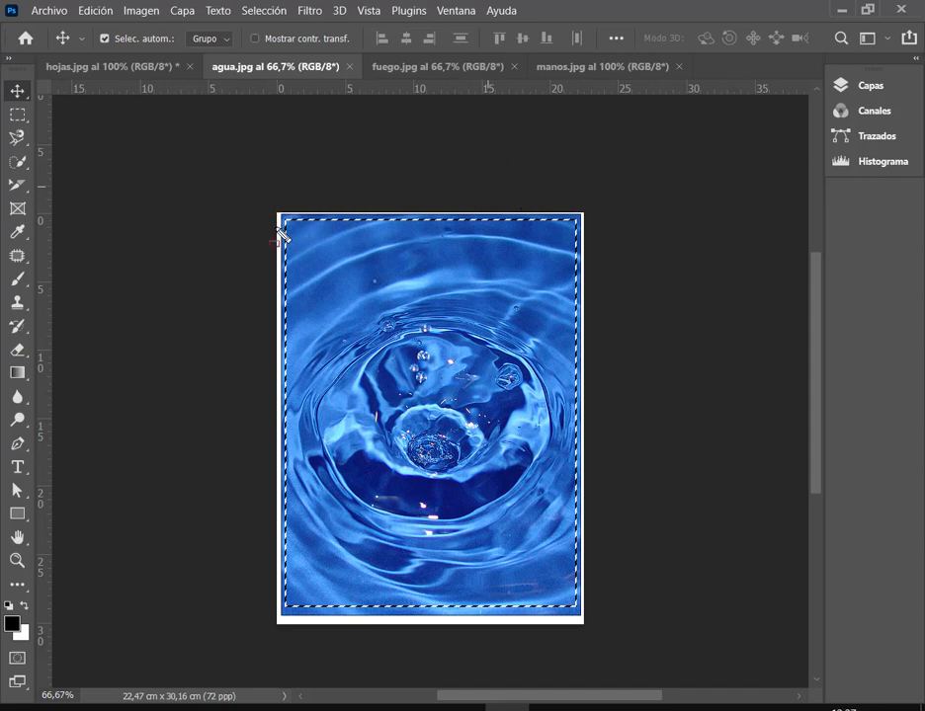
key("a")
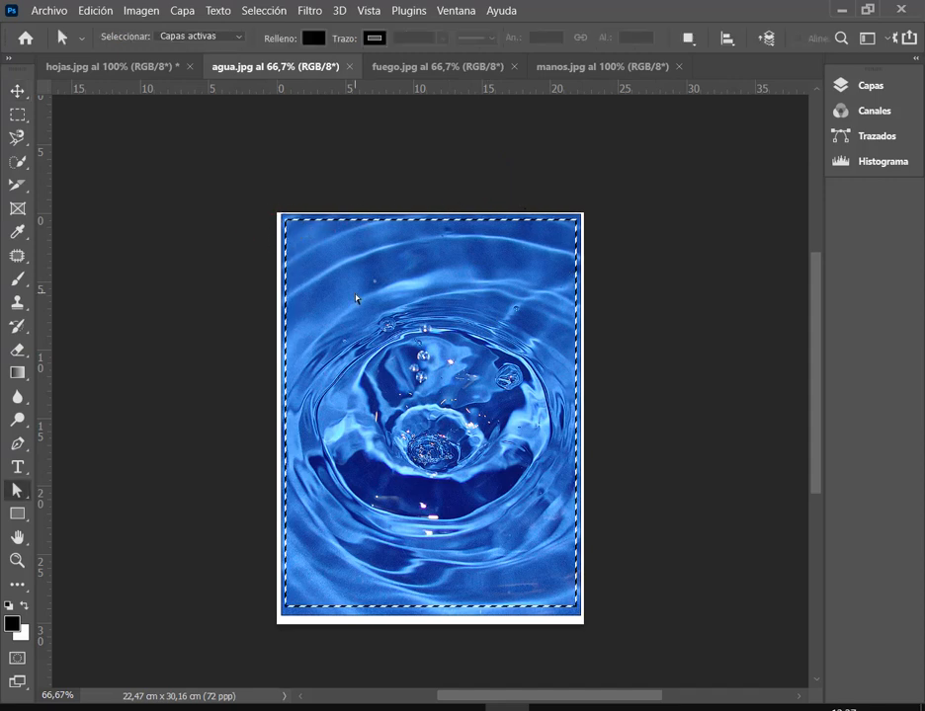
left_click(265, 12)
left_click(277, 46)
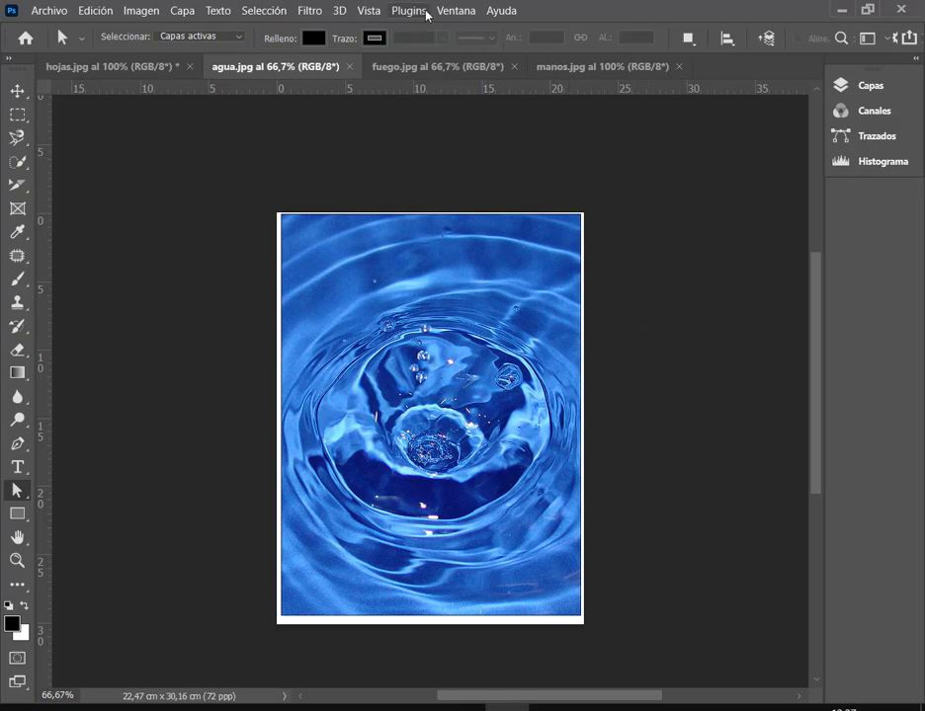
Check each of the four open images and tile them all with the 4 hojas arrangement.
left_click(450, 13)
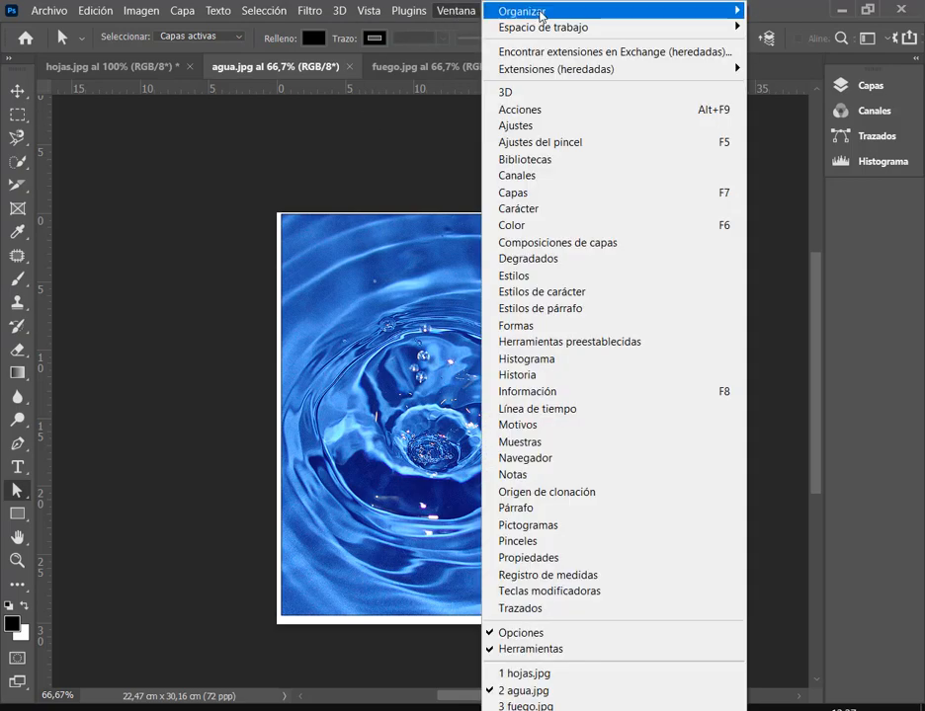
mouse_move(540, 15)
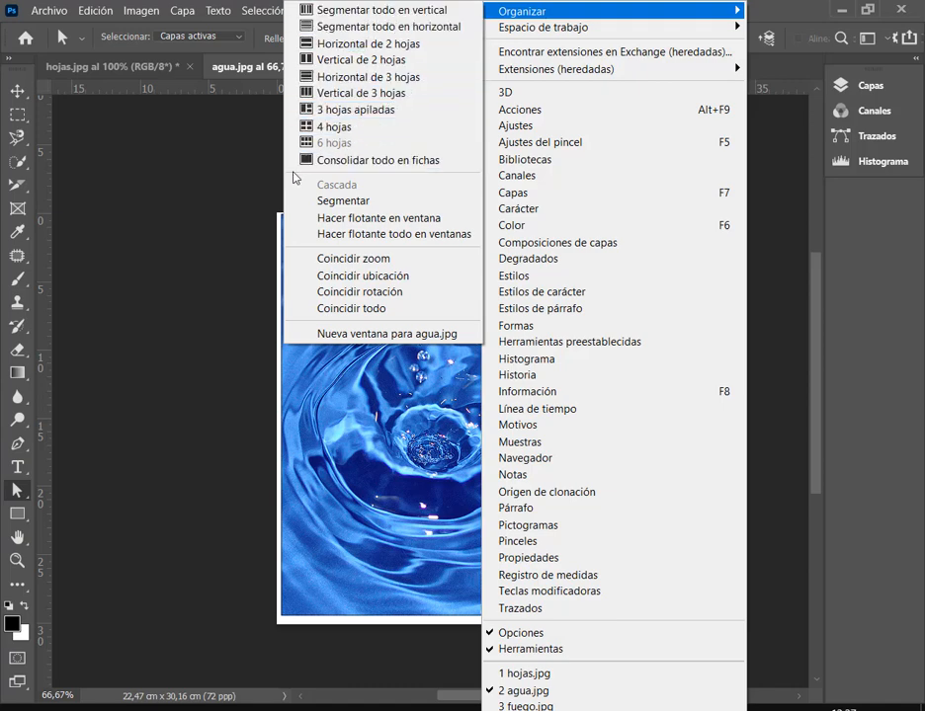
left_click(209, 161)
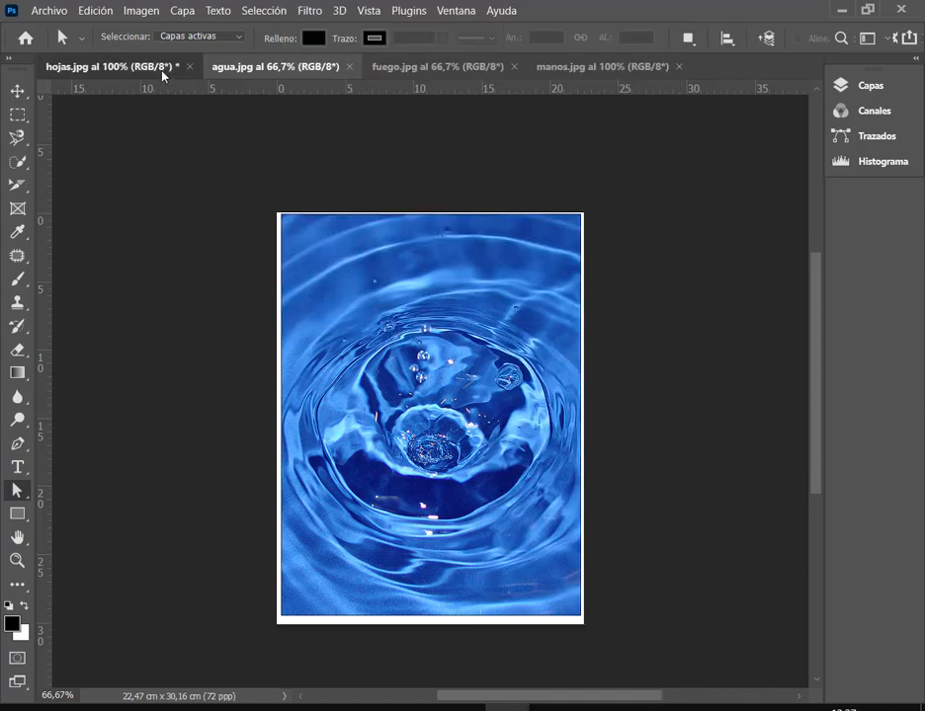
left_click(161, 68)
left_click(449, 67)
left_click(613, 67)
left_click(275, 66)
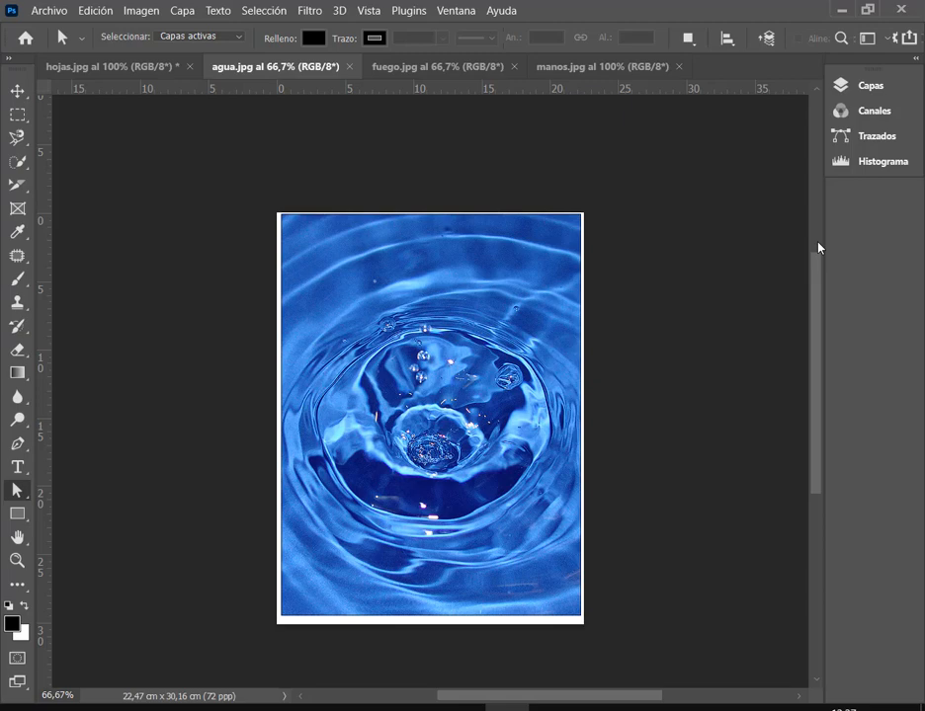
left_click(460, 10)
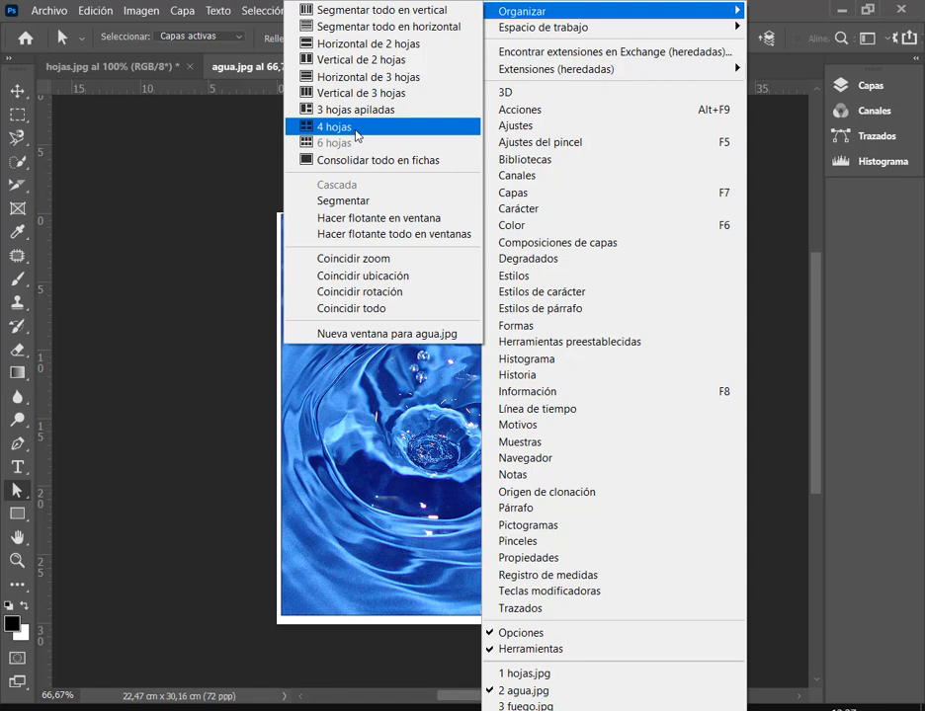
left_click(357, 134)
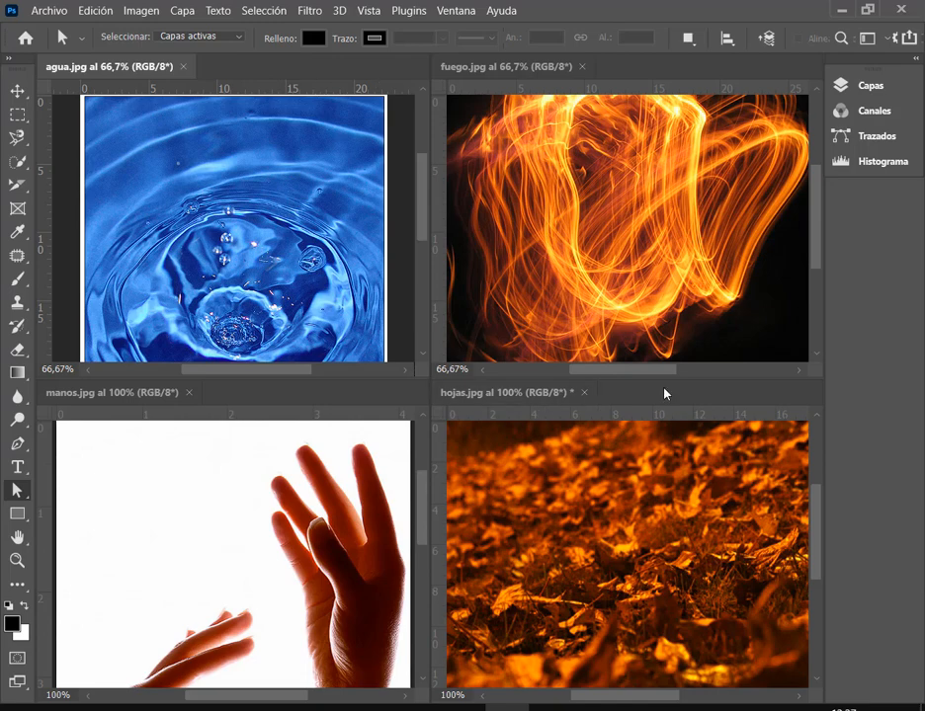
Add the fire image from fuego.jpg to hojas.jpg as a new layer using the Move tool.
left_click(19, 96)
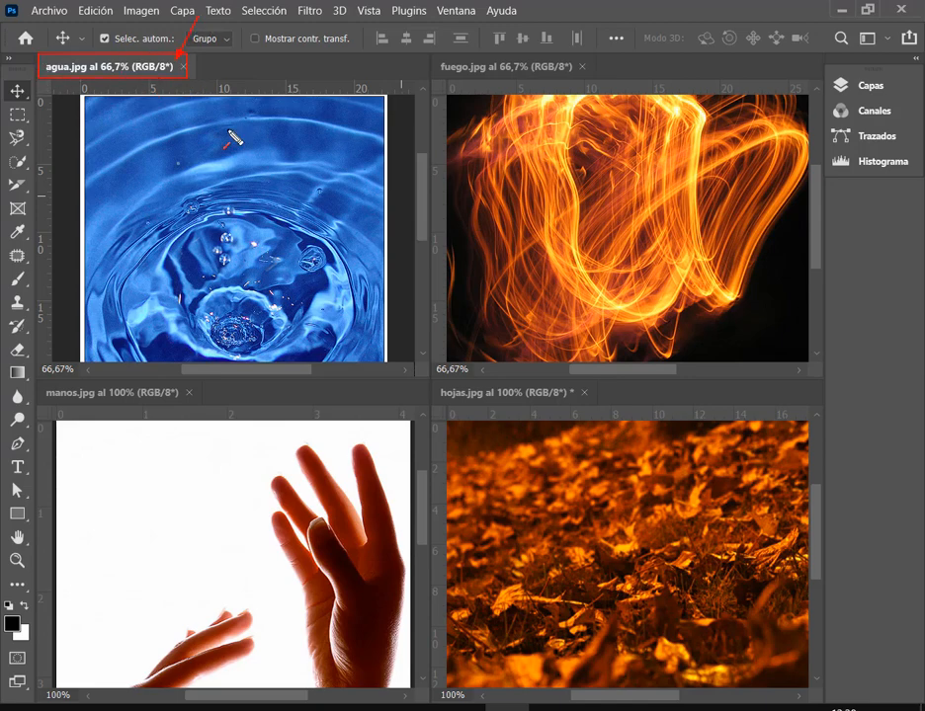
key("ctrl")
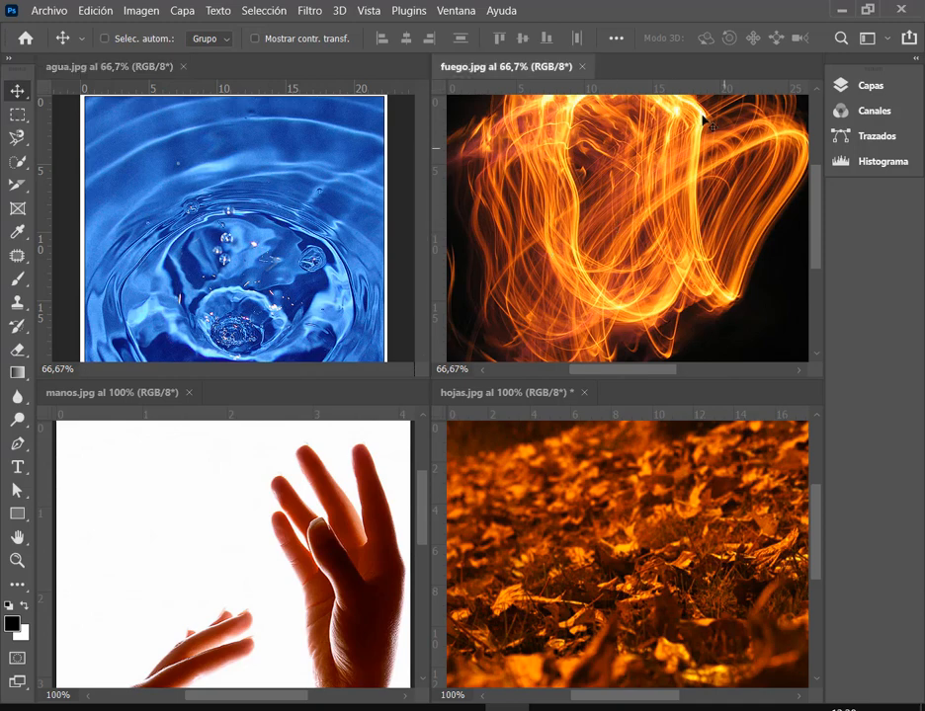
key("ctrl+2")
mouse_move(432, 55)
left_mouse_down()
mouse_move(610, 79)
mouse_move(591, 81)
left_mouse_up()
left_click_drag(634, 26, 587, 59)
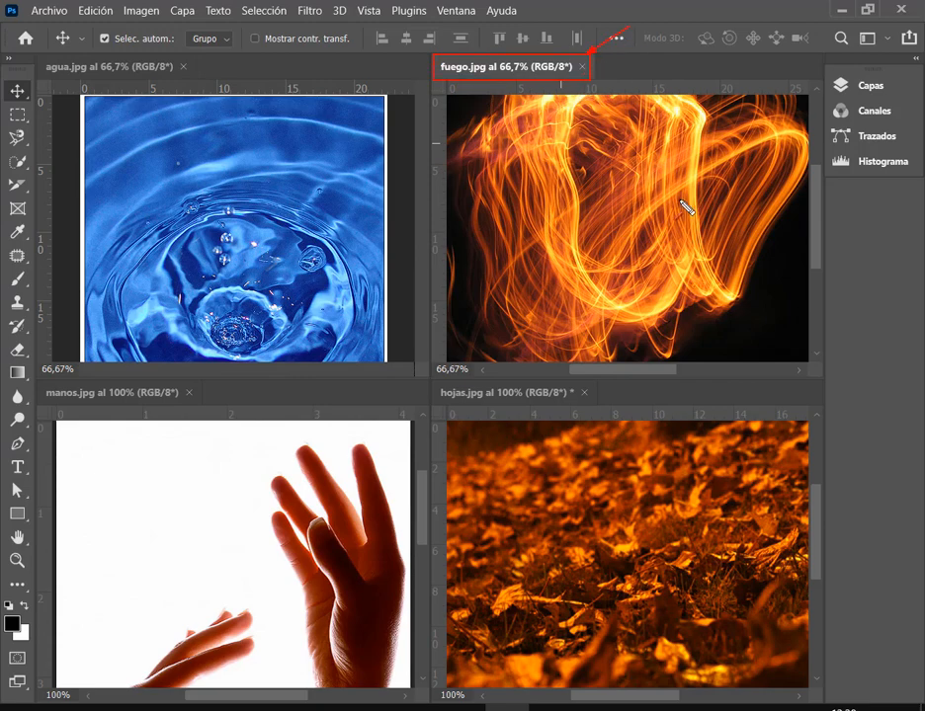
key("Escape")
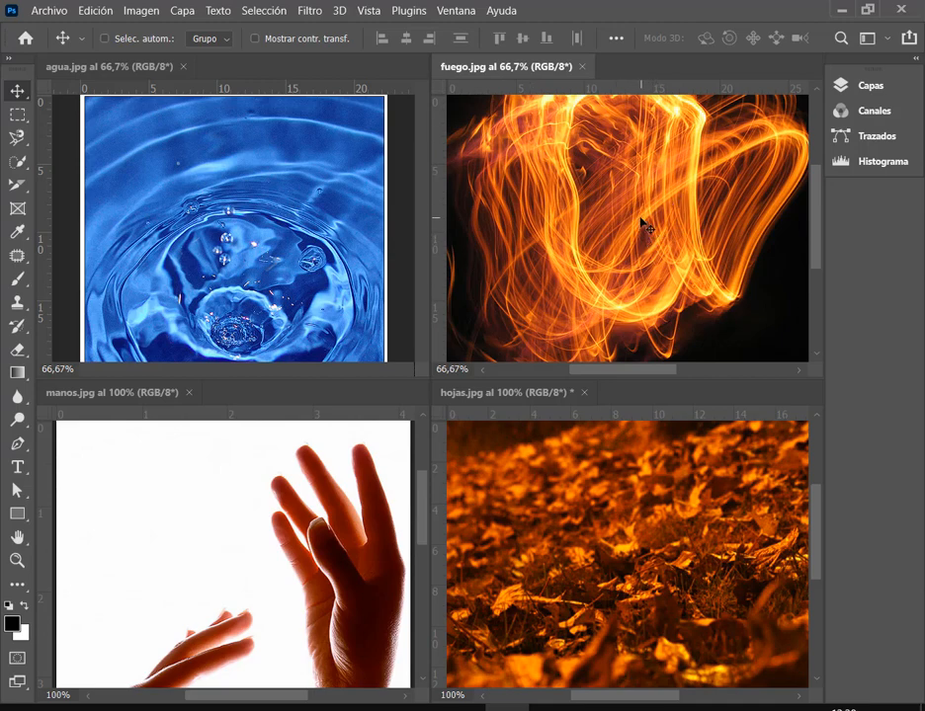
left_click_drag(640, 217, 620, 546)
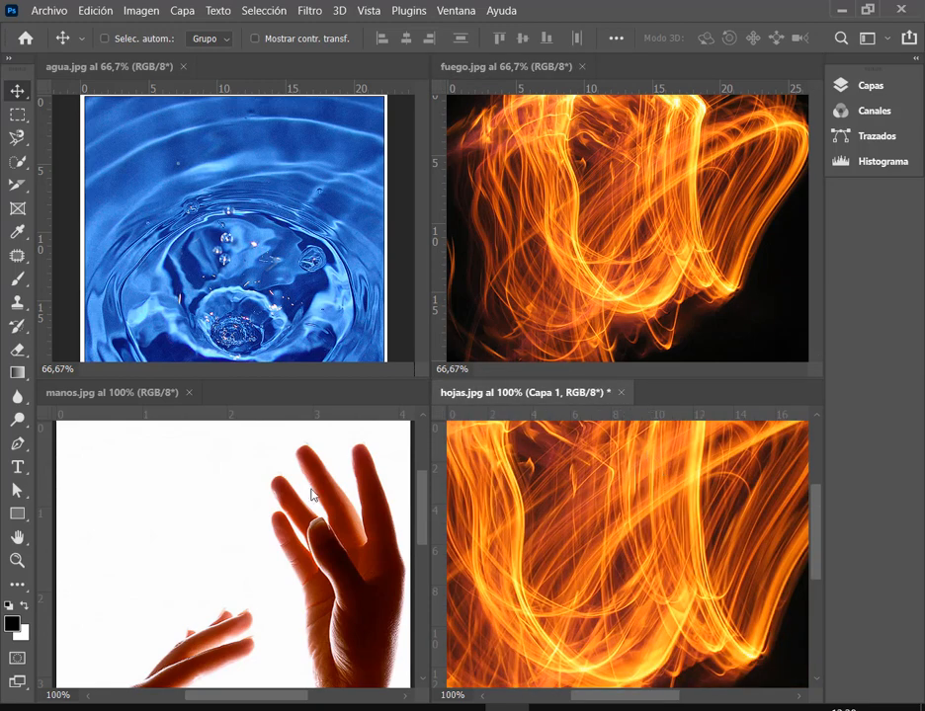
Add the hands image from manos.jpg to hojas.jpg as a new layer above the fire.
left_click(143, 483)
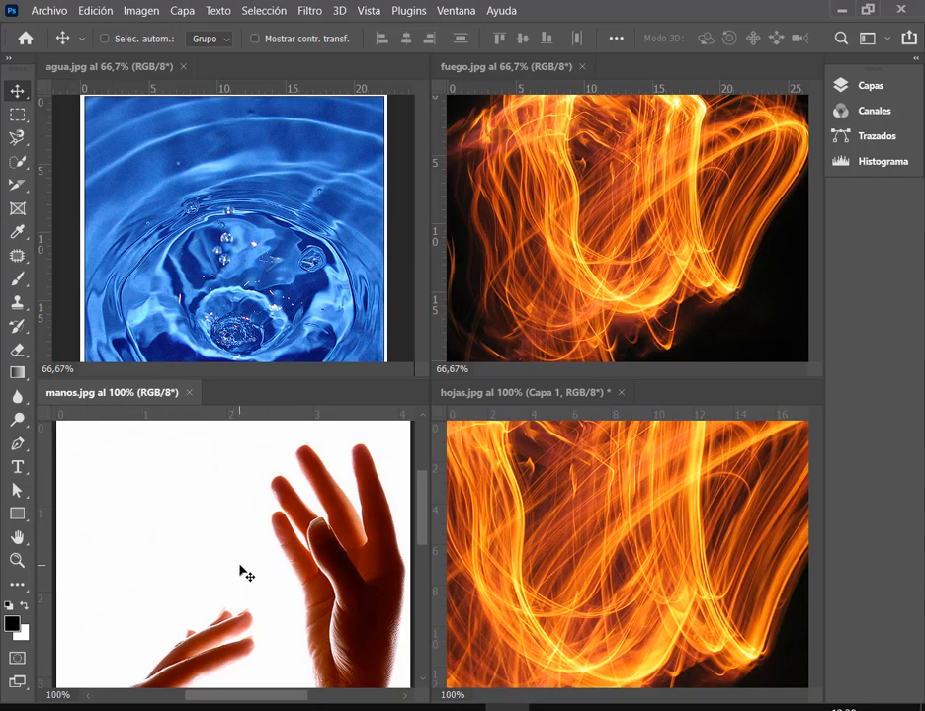
left_click_drag(241, 570, 843, 582)
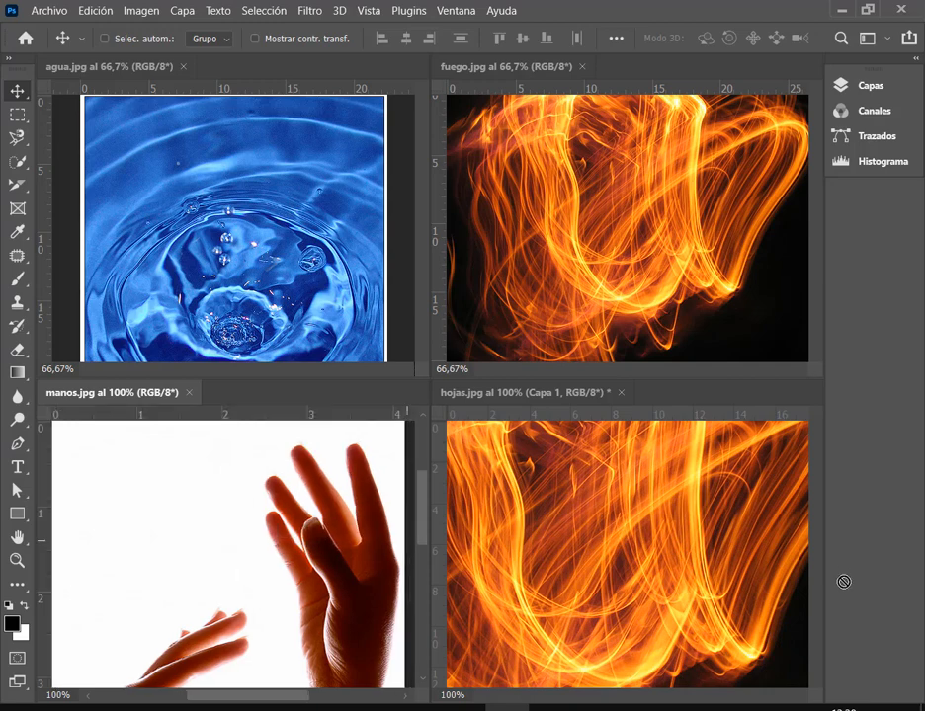
left_click_drag(652, 568, 648, 565)
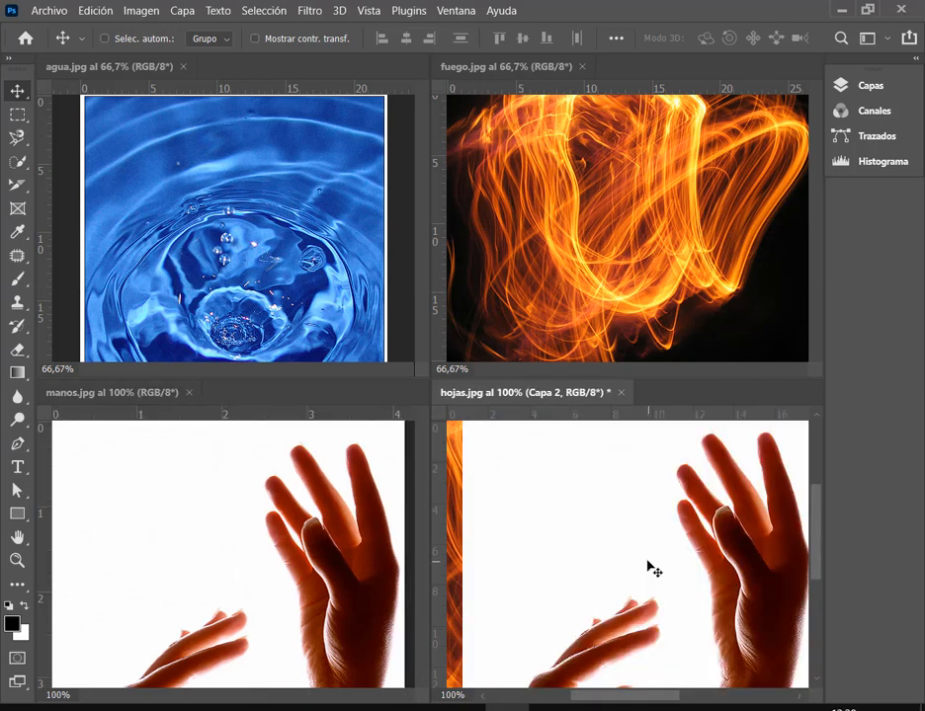
Add the full water image from agua.jpg to hojas.jpg as a new layer above the hands.
left_click(319, 267)
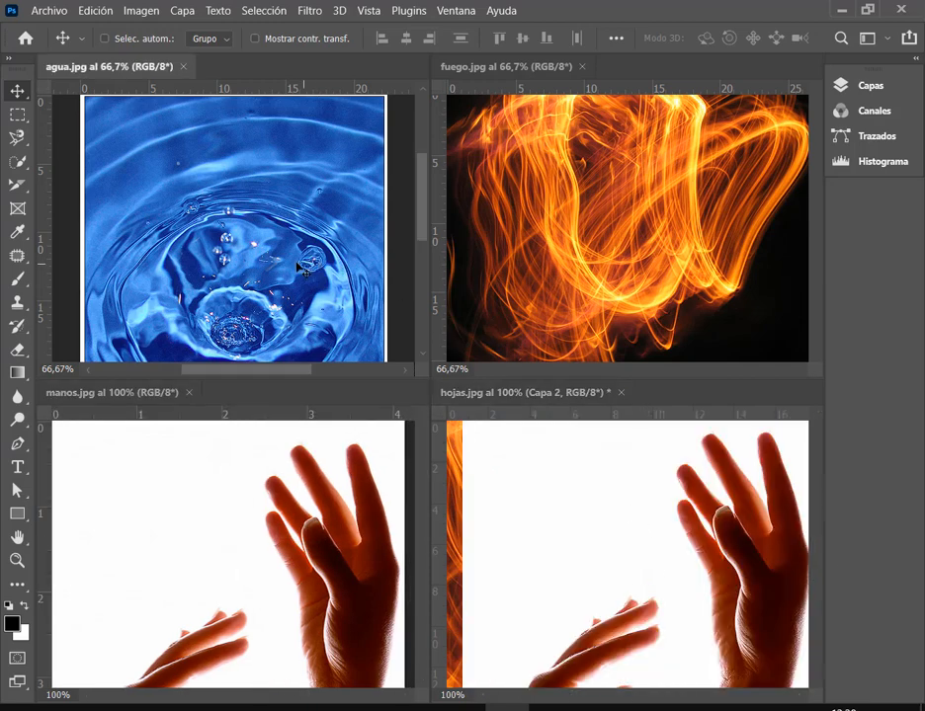
left_click_drag(296, 267, 279, 371)
left_click(682, 332)
left_click_drag(426, 239, 428, 221)
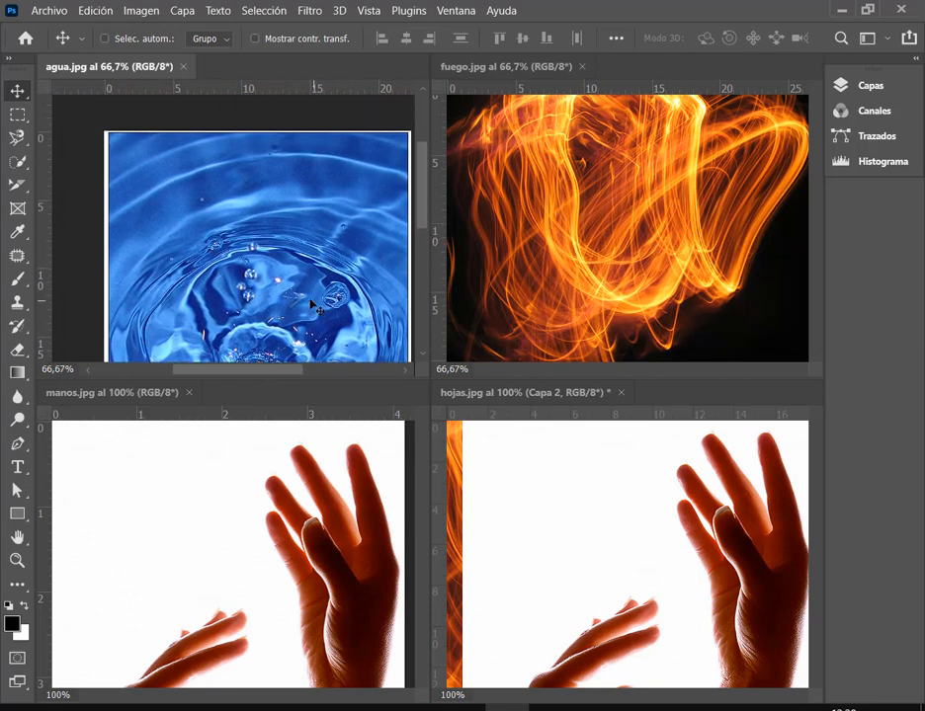
left_click_drag(298, 286, 692, 565)
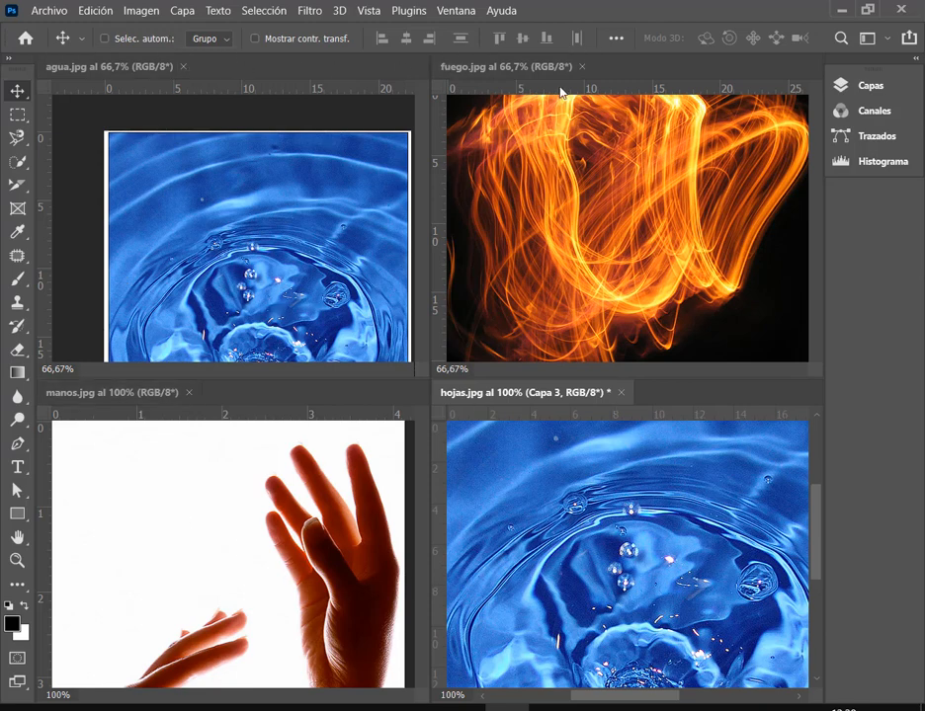
Consolidate all the tiled documents back into tabs.
left_click(461, 12)
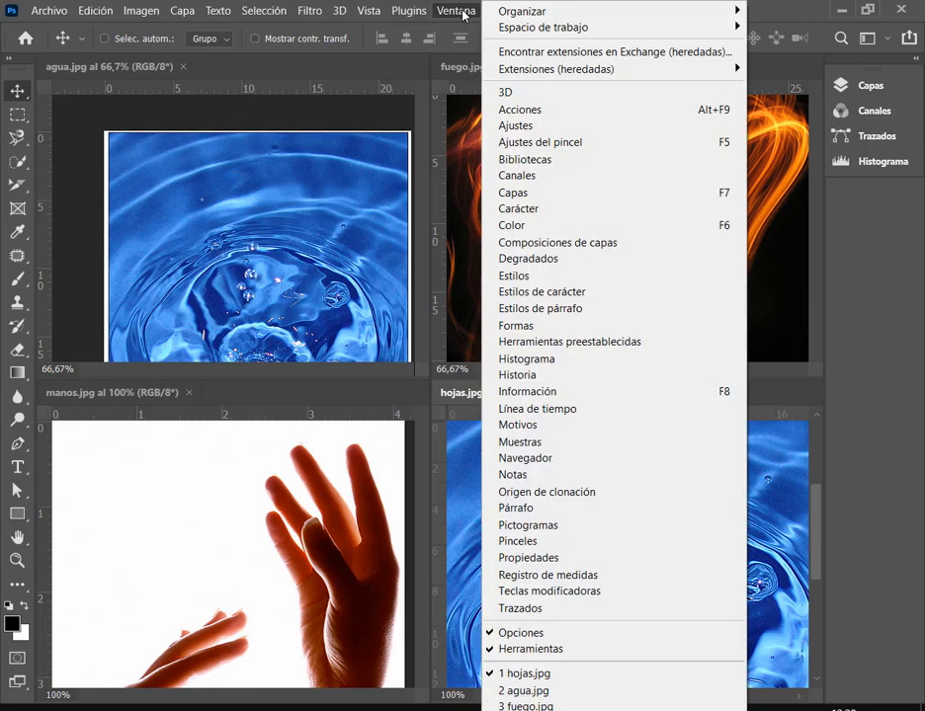
mouse_move(543, 18)
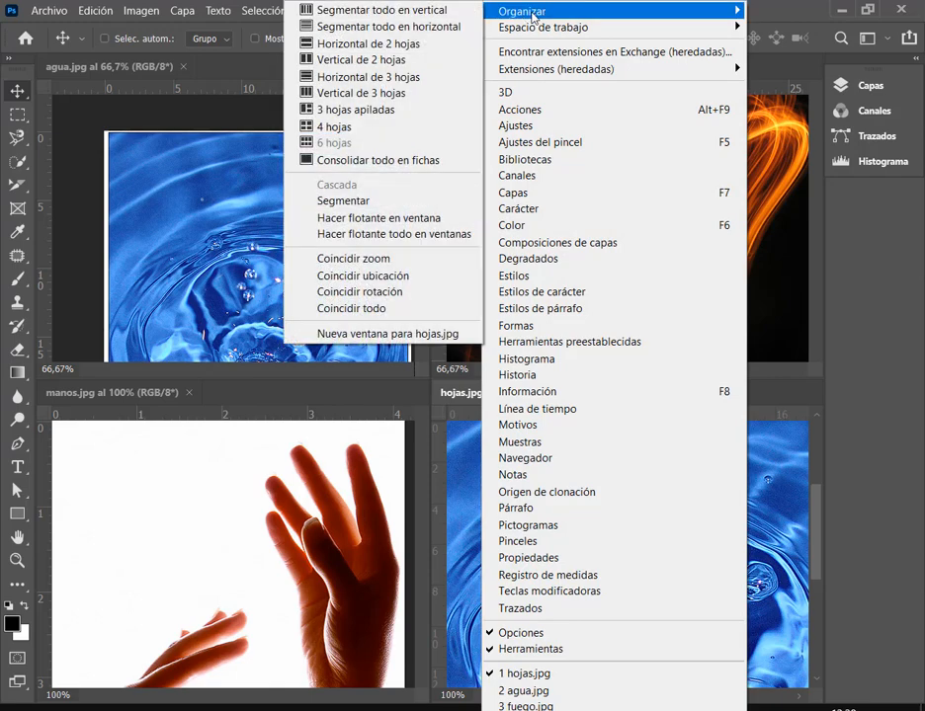
left_click(449, 169)
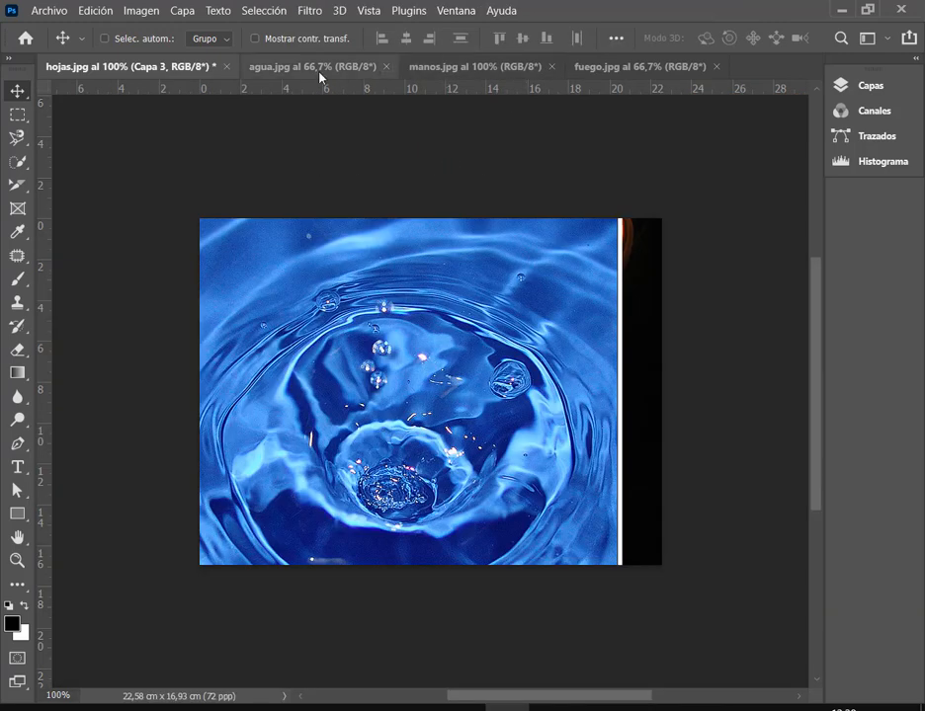
Move the water layer around hojas.jpg and leave it at the canvas's right edge, uncovering the hands.
key("ctrl+2")
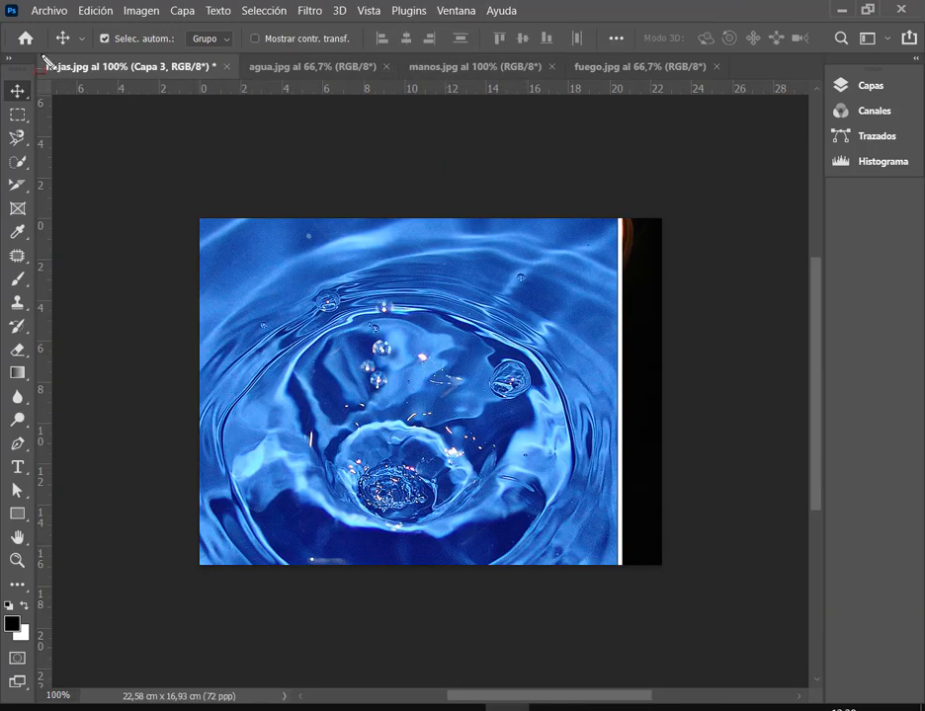
left_click_drag(37, 55, 225, 86)
left_click_drag(385, 310, 575, 369)
left_click_drag(411, 347, 566, 288)
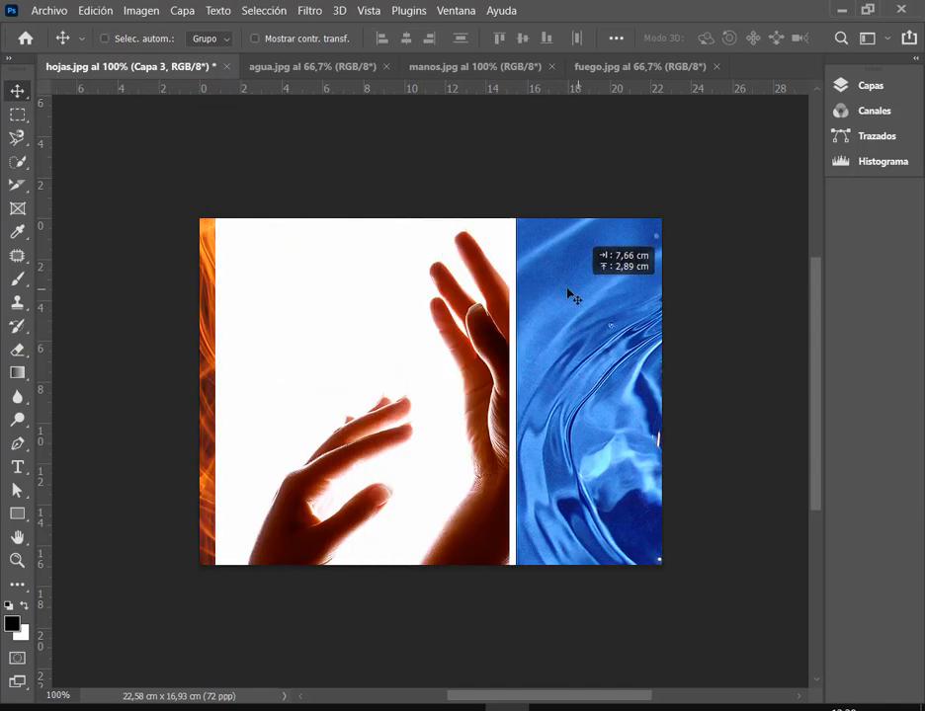
left_click_drag(376, 315, 397, 510)
left_click_drag(555, 429, 594, 340)
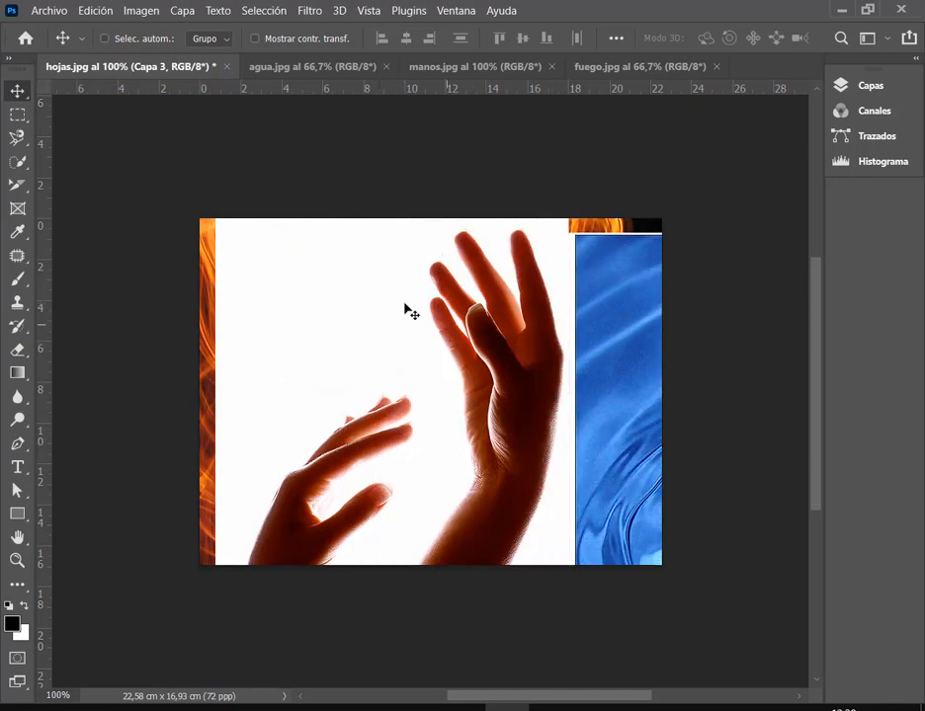
Display the expanded layer list and move the water layer Capa 3 leftwards over the hands.
left_click(888, 85)
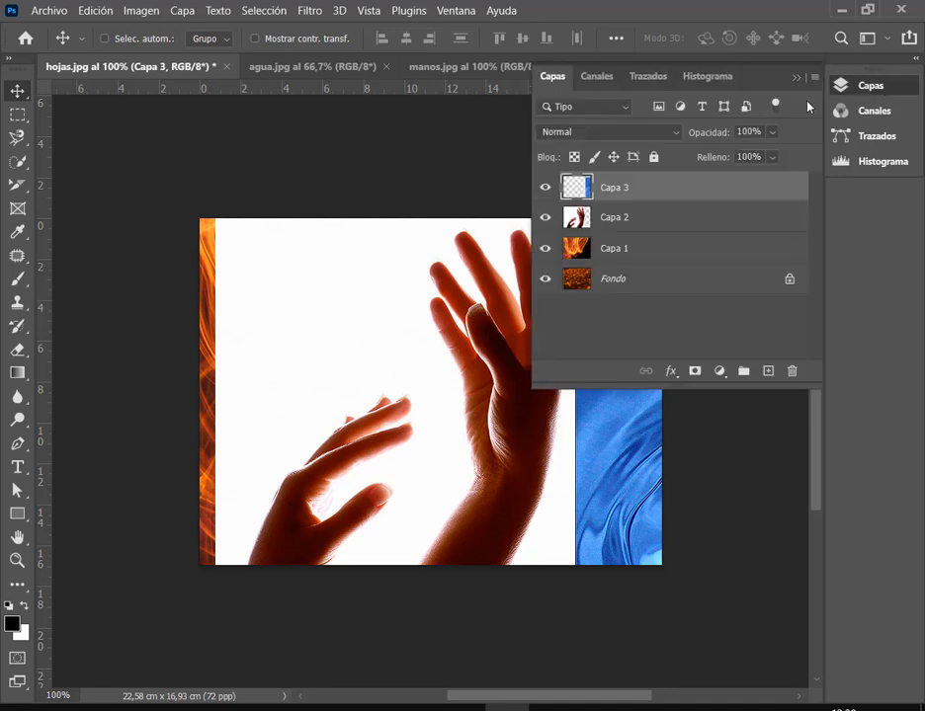
left_click(916, 59)
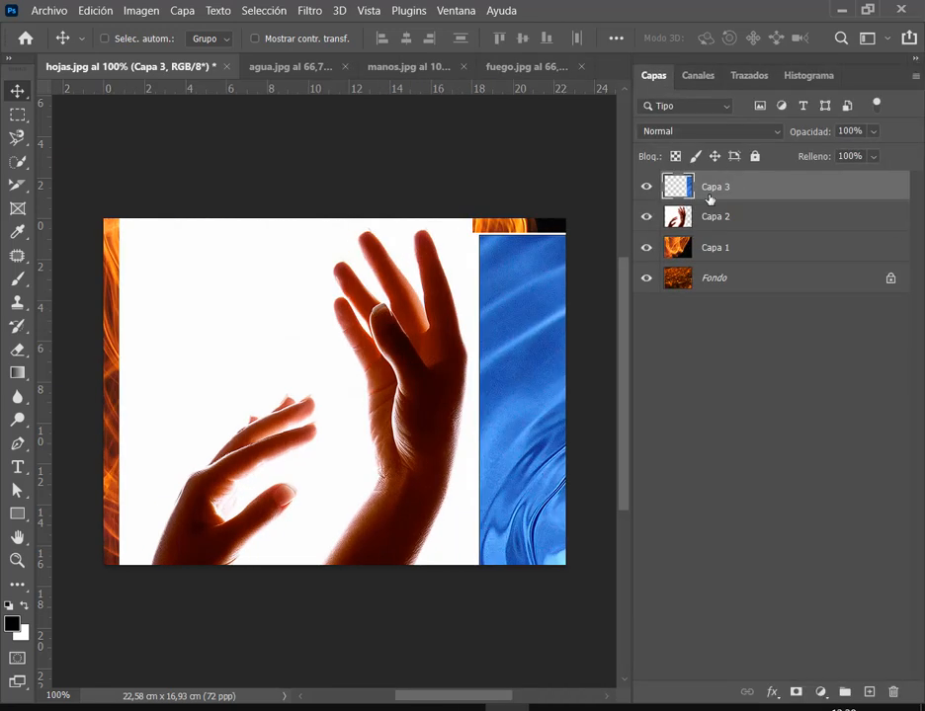
left_click_drag(565, 310, 283, 312)
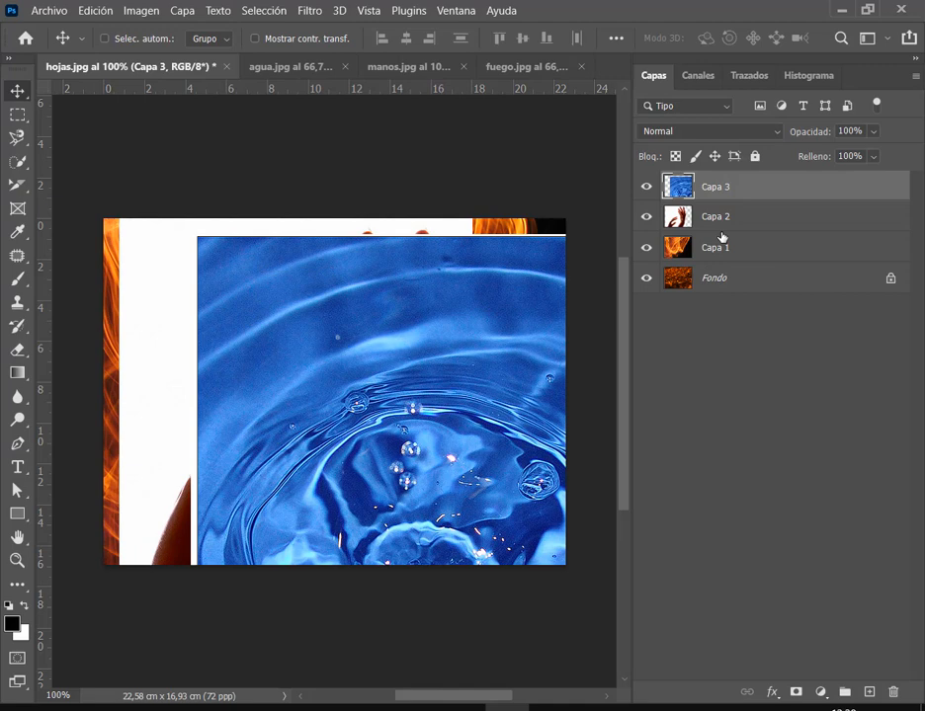
Hide the water layer Capa 3 and the hands layer Capa 2 in hojas.jpg.
left_click(647, 187)
left_click_drag(319, 355, 390, 358)
left_click(647, 217)
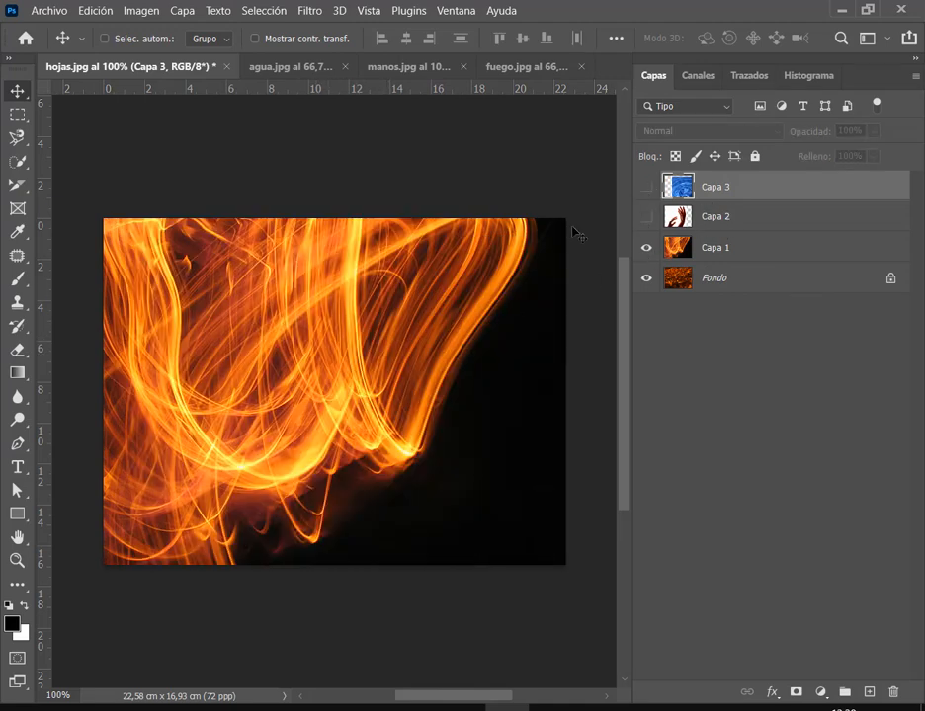
Hide the fire layer Capa 1 in hojas.jpg and examine the leaves background on its own.
left_click(647, 248)
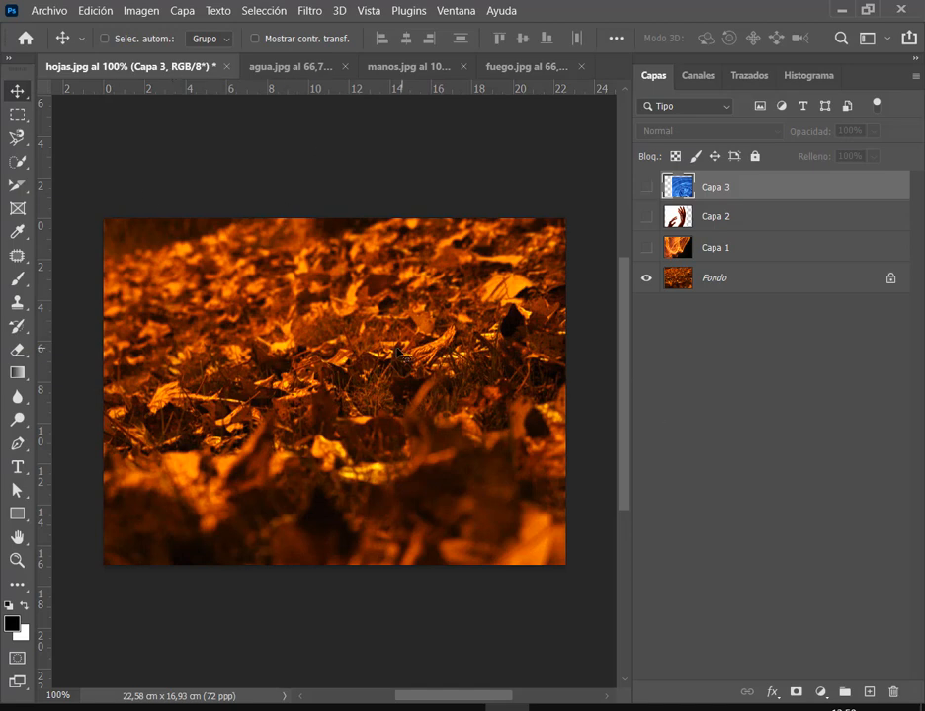
scroll(357, 345, "up", 5)
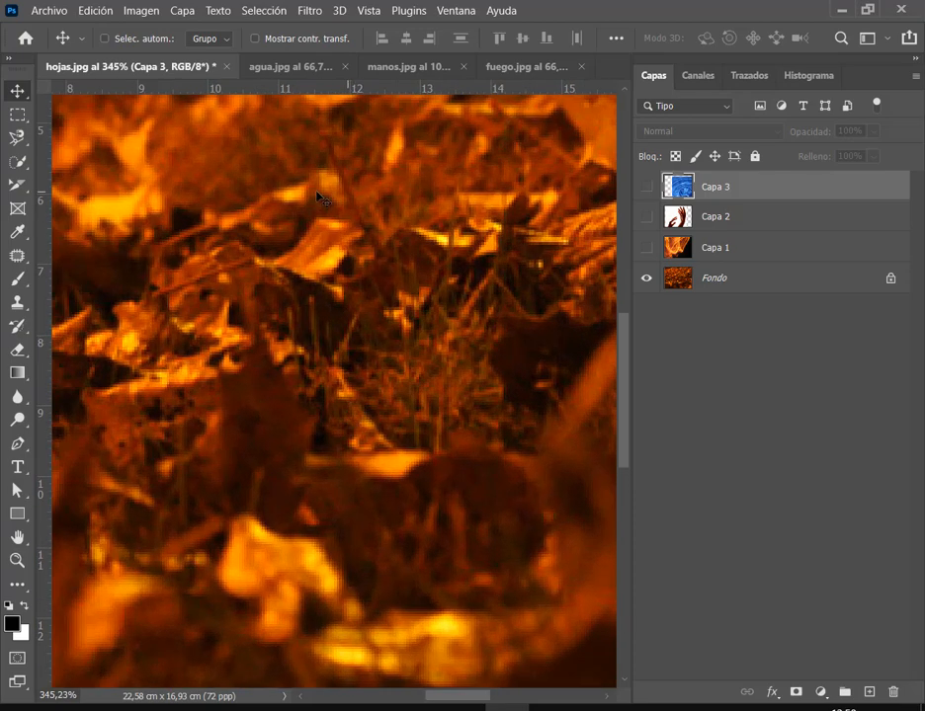
scroll(319, 336, "down", 1)
scroll(319, 336, "down", 5)
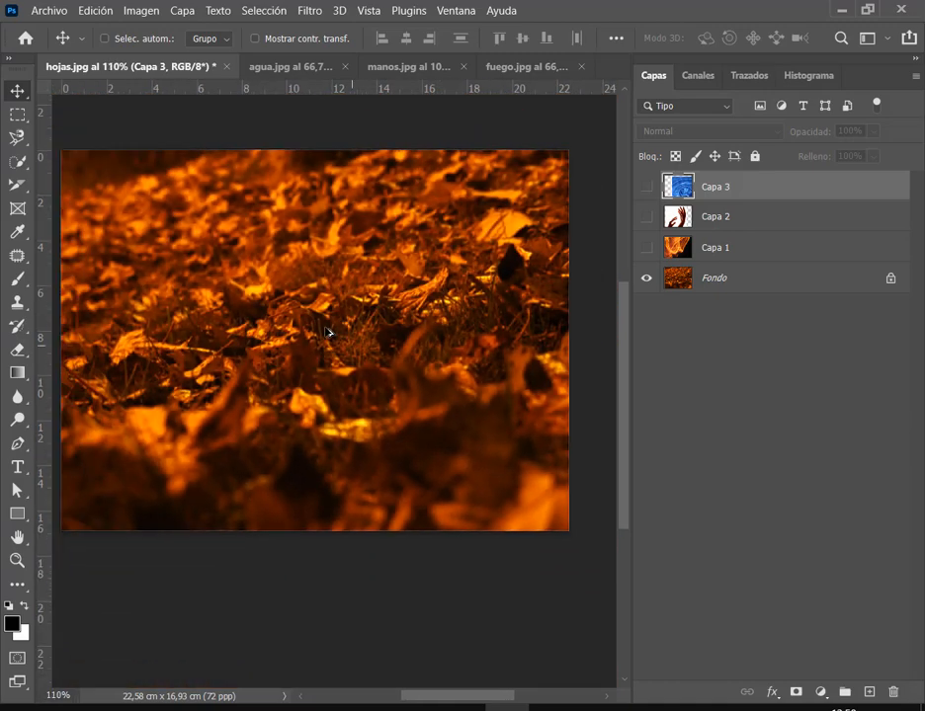
left_click_drag(371, 328, 404, 354)
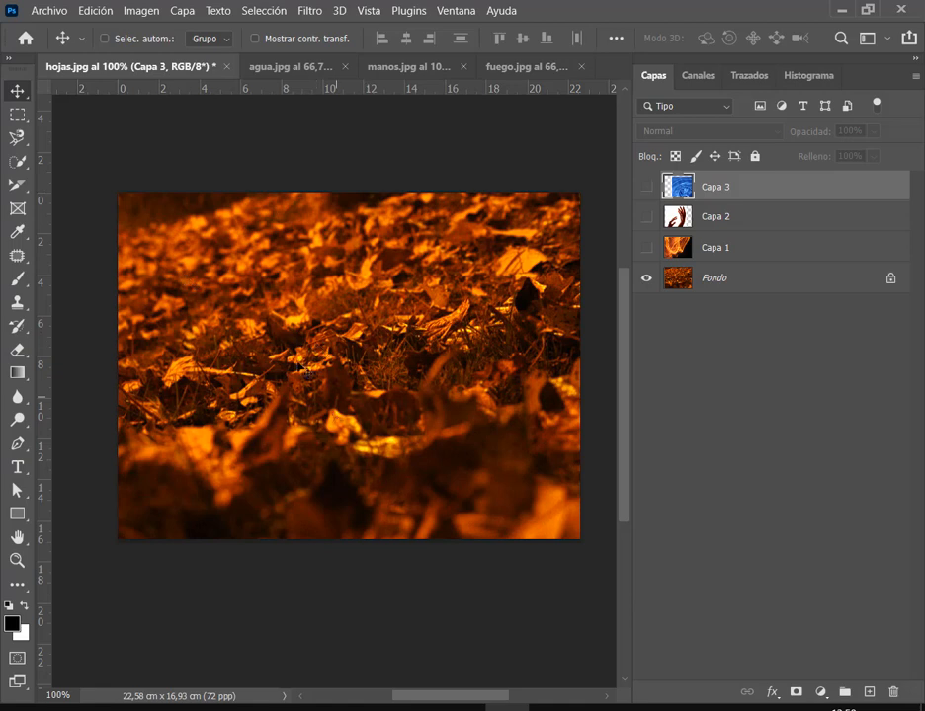
Examine the image size of hojas.jpg in pixels, centimetres and inches, and leave the settings without applying changes.
left_click(139, 13)
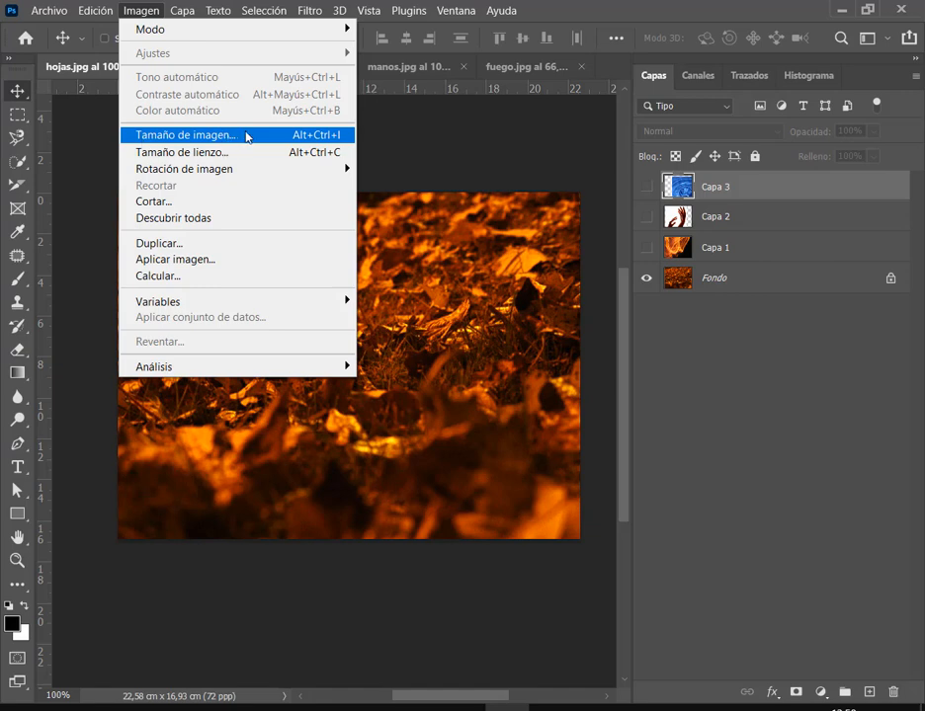
left_click(247, 136)
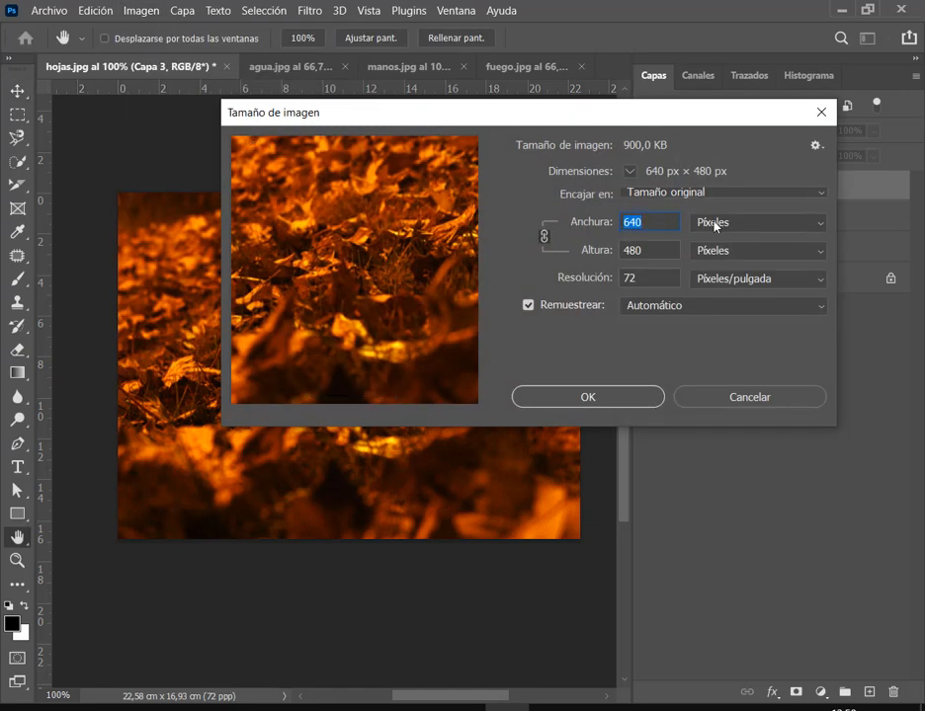
left_click_drag(686, 212, 828, 275)
left_click(748, 224)
left_click(722, 289)
left_click(731, 230)
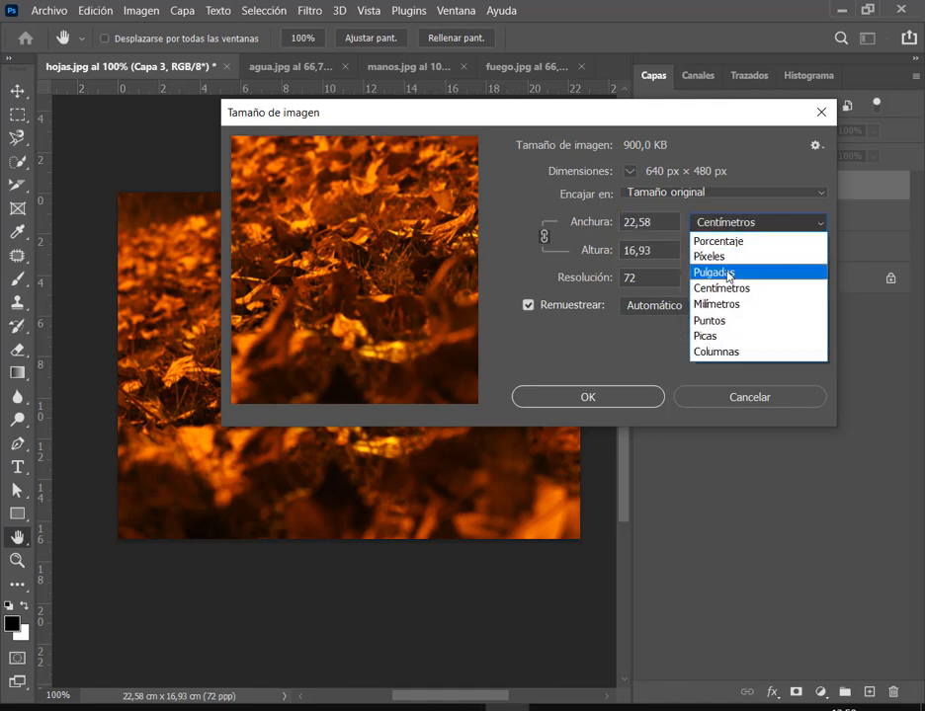
left_click(728, 270)
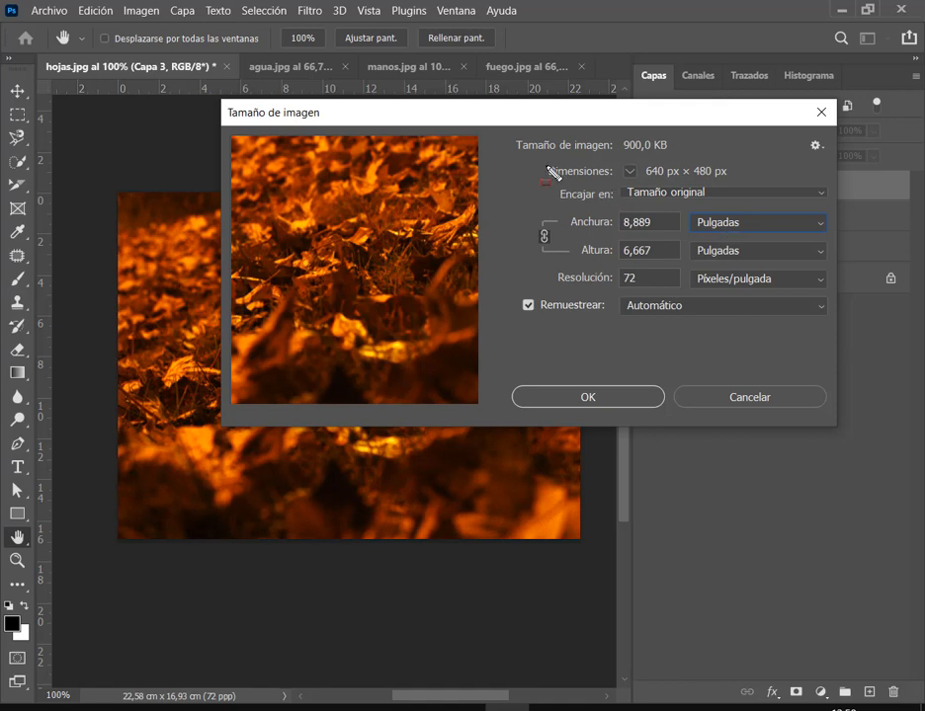
left_click_drag(534, 160, 742, 186)
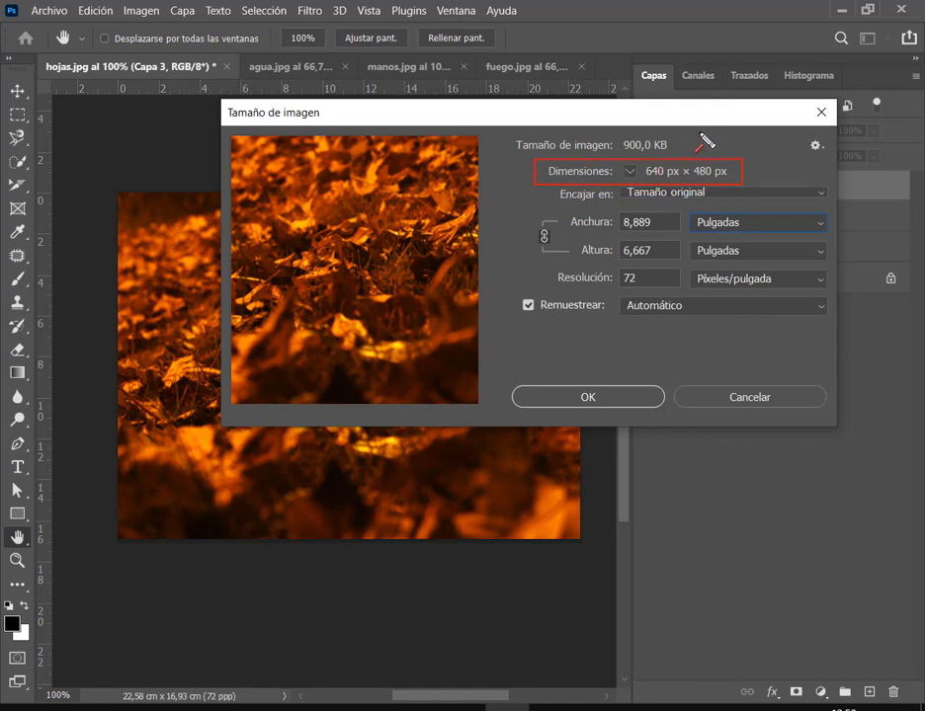
left_click_drag(701, 131, 664, 164)
left_click_drag(731, 128, 712, 165)
left_click_drag(616, 133, 670, 155)
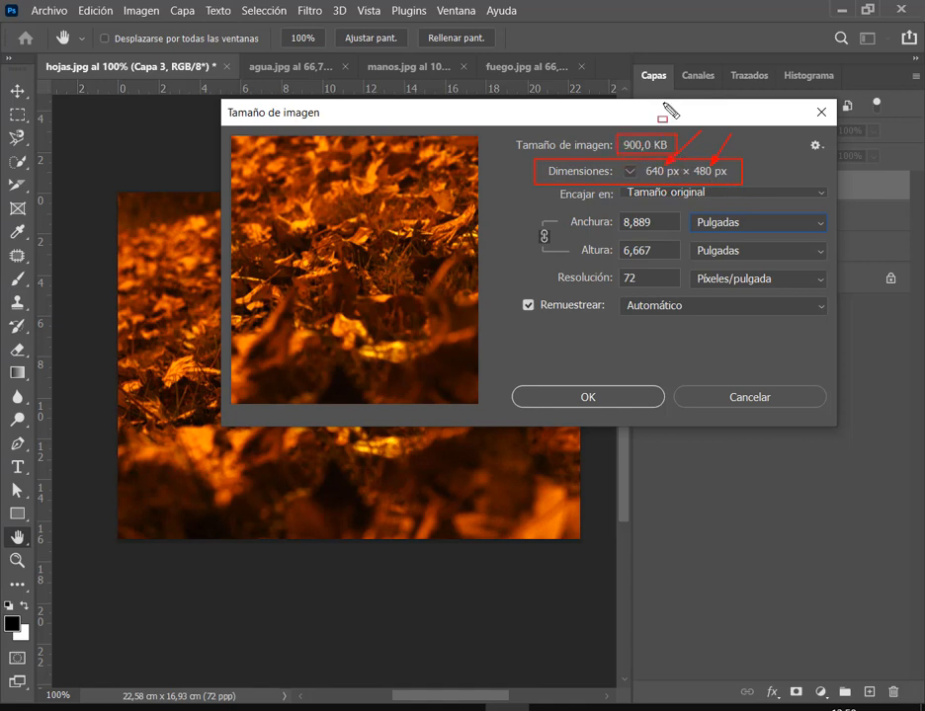
left_click_drag(662, 96, 662, 127)
key("Escape")
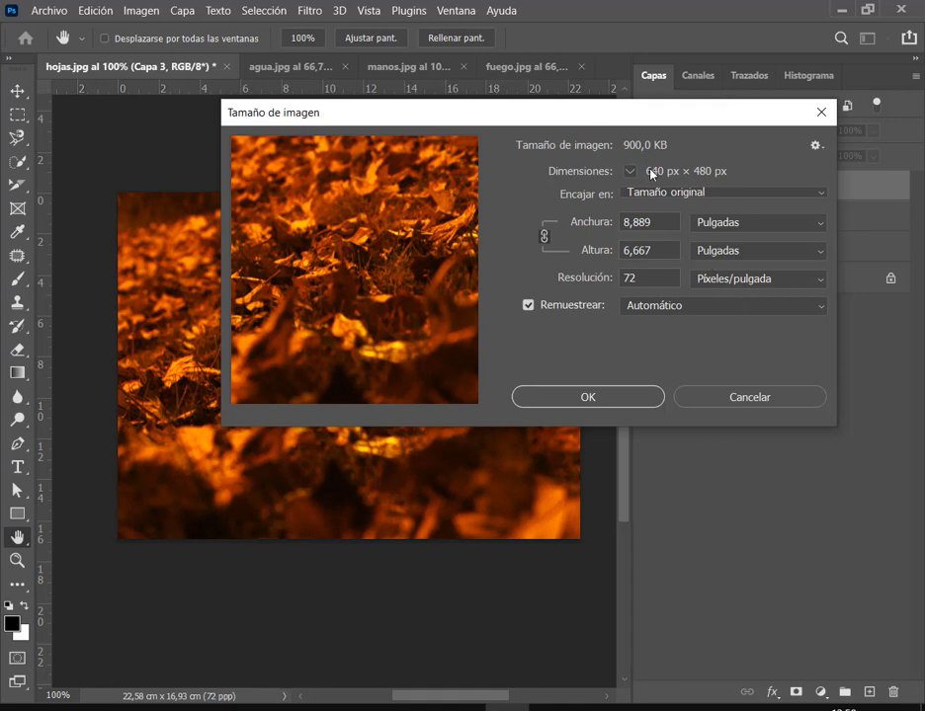
left_click(782, 399)
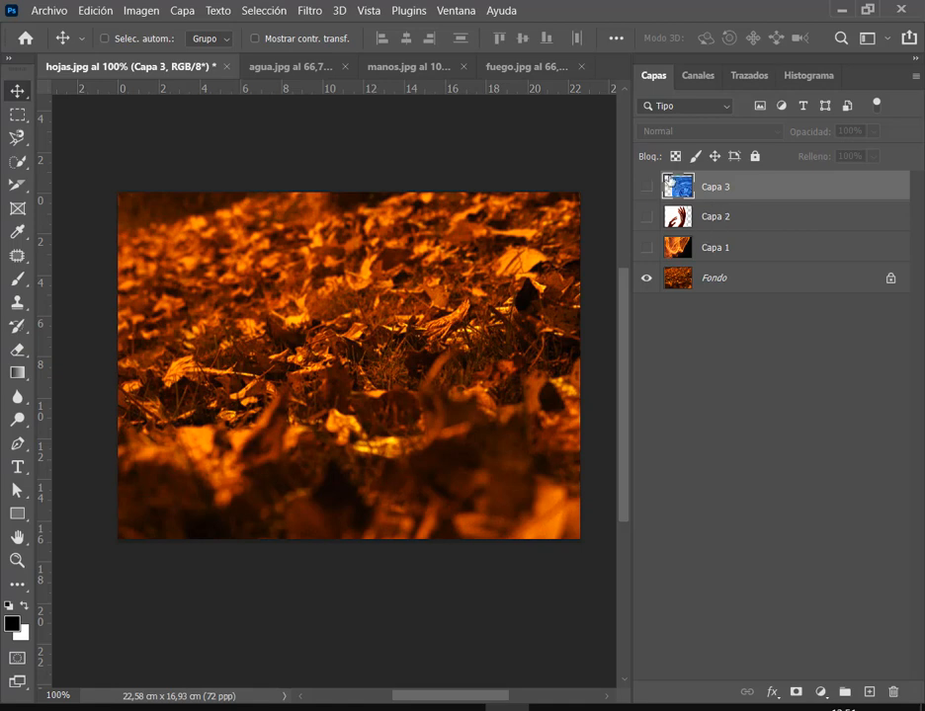
Show the layers Capa 3, Capa 2 and Capa 1 again and move the water layer Capa 3 up and leftwards.
left_click_drag(651, 194, 648, 252)
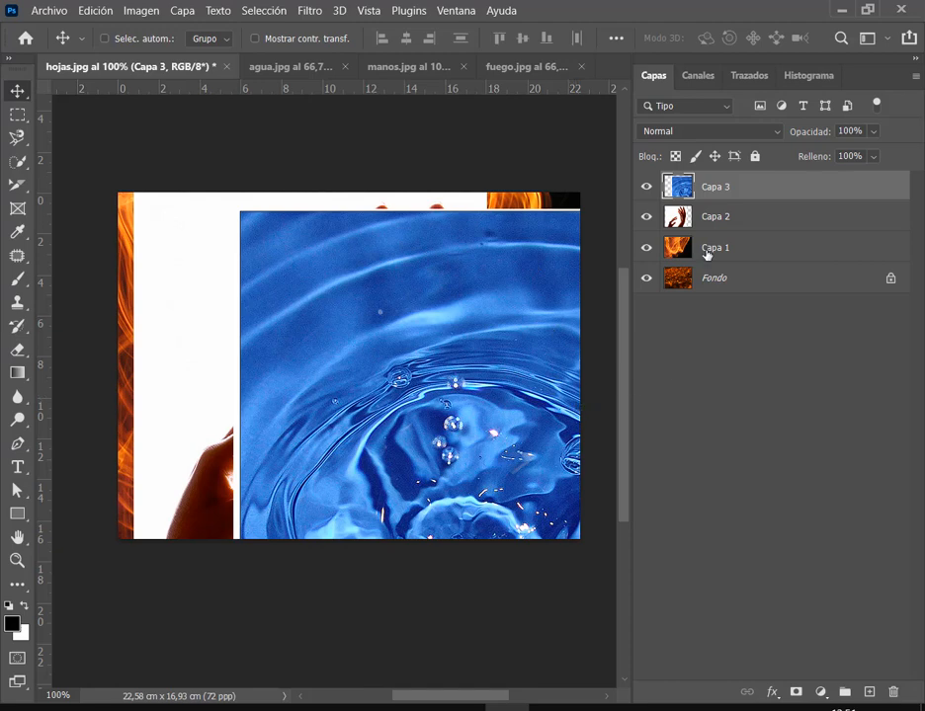
left_click(728, 219)
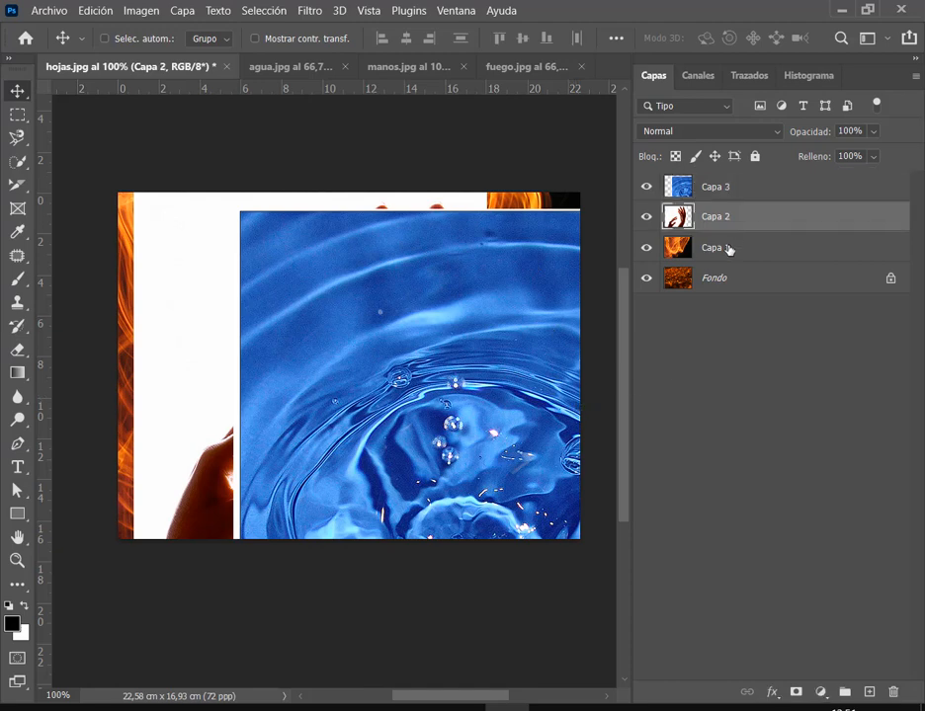
left_click(692, 190)
left_click_drag(477, 298, 418, 211)
Delete the hands layer Capa 2 and the fire layer Capa 1, and move the water layer Capa 3 higher.
left_click(703, 221)
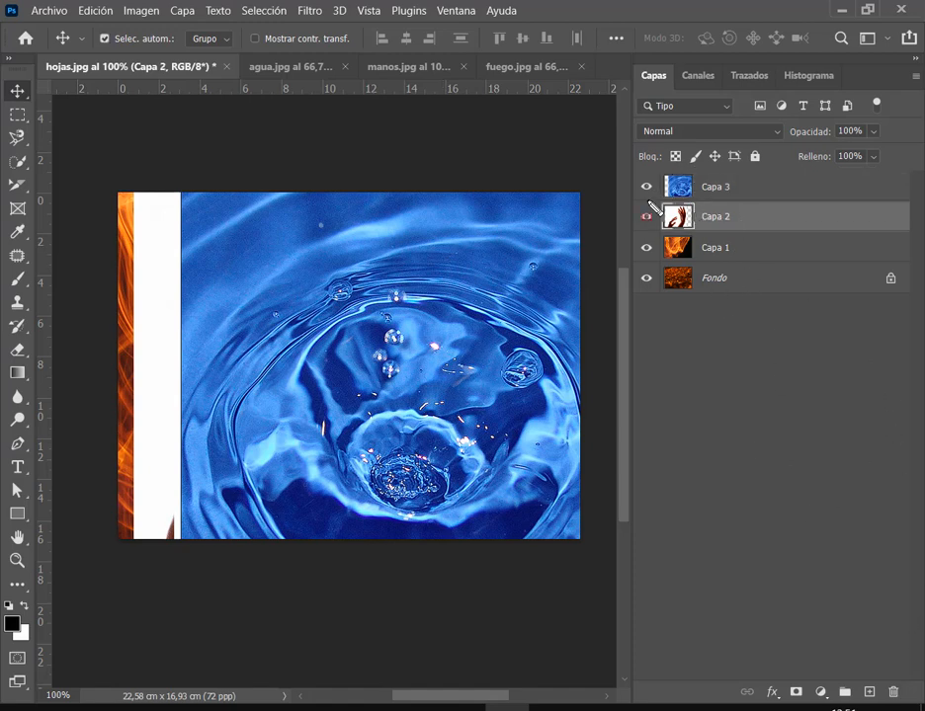
left_click_drag(647, 200, 763, 231)
mouse_move(891, 625)
left_mouse_down()
mouse_move(889, 676)
mouse_move(907, 700)
left_mouse_up()
left_click(894, 693)
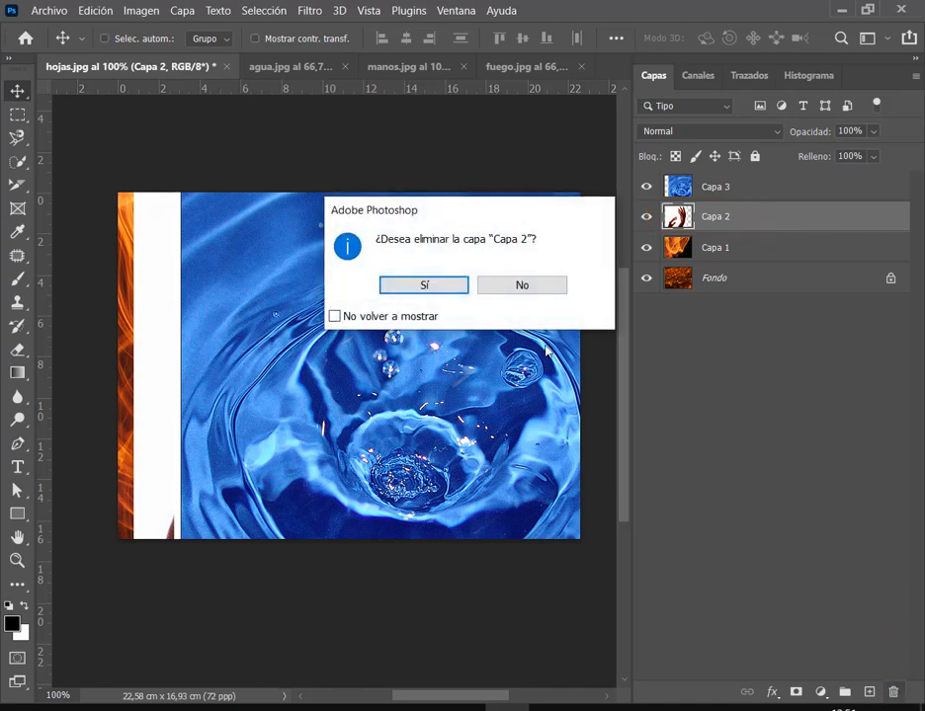
left_click(435, 284)
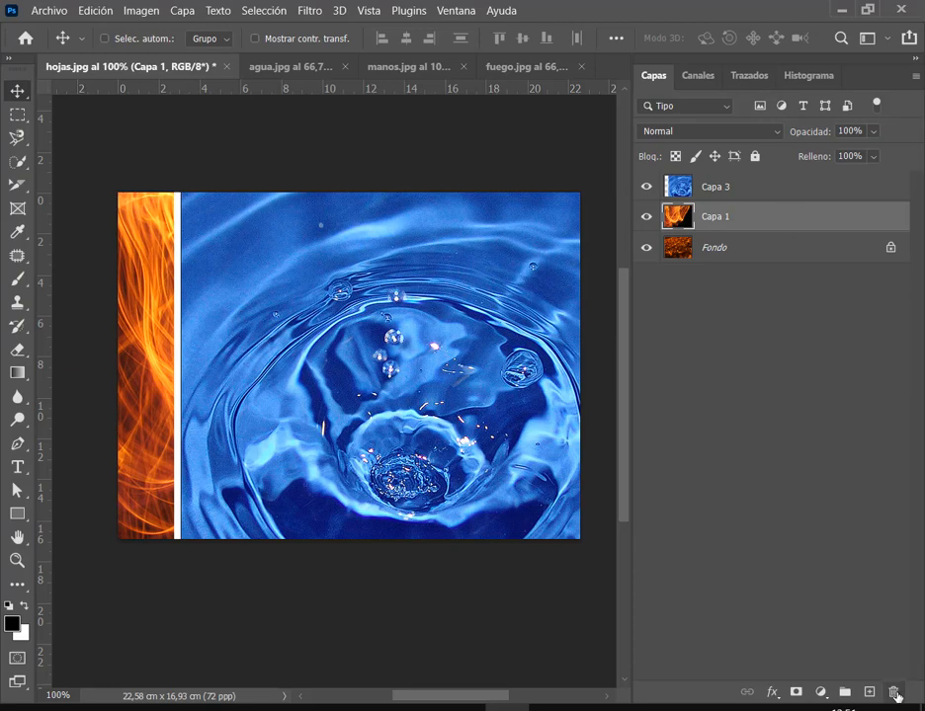
left_click(893, 693)
left_click(423, 285)
left_click(754, 191)
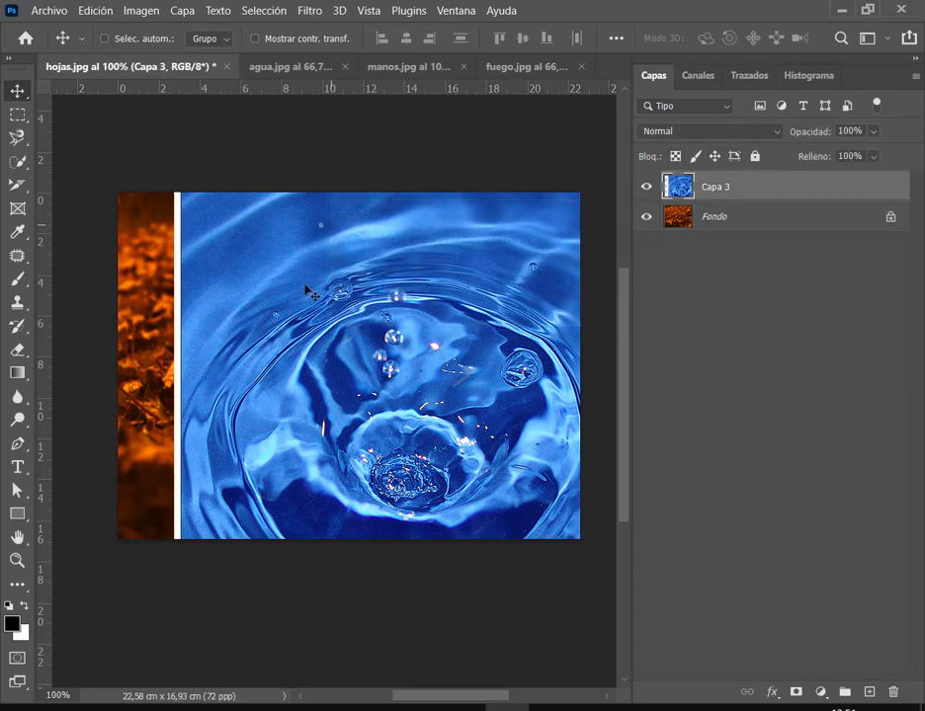
left_click_drag(426, 385, 440, 298)
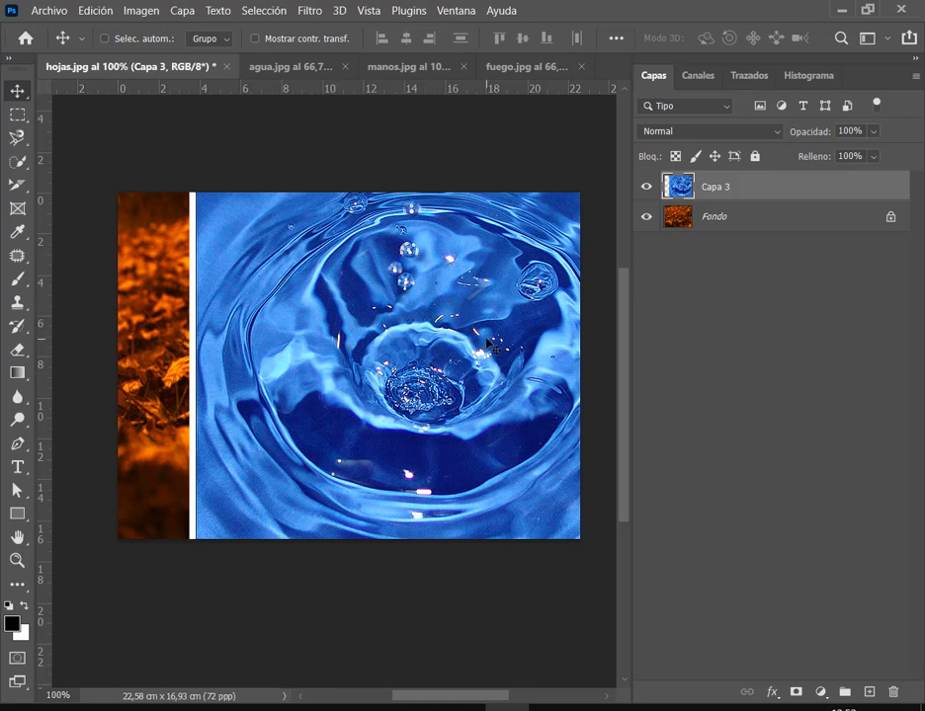
Close the source documents agua.jpg, manos.jpg and fuego.jpg, leaving only hojas.jpg open.
left_click(318, 71)
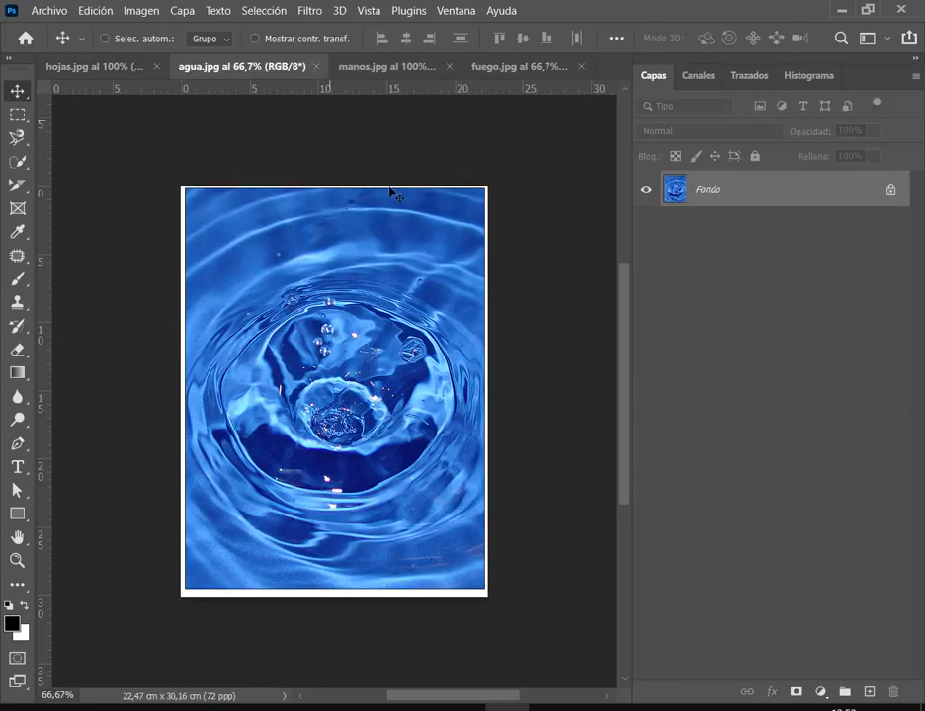
left_click(316, 67)
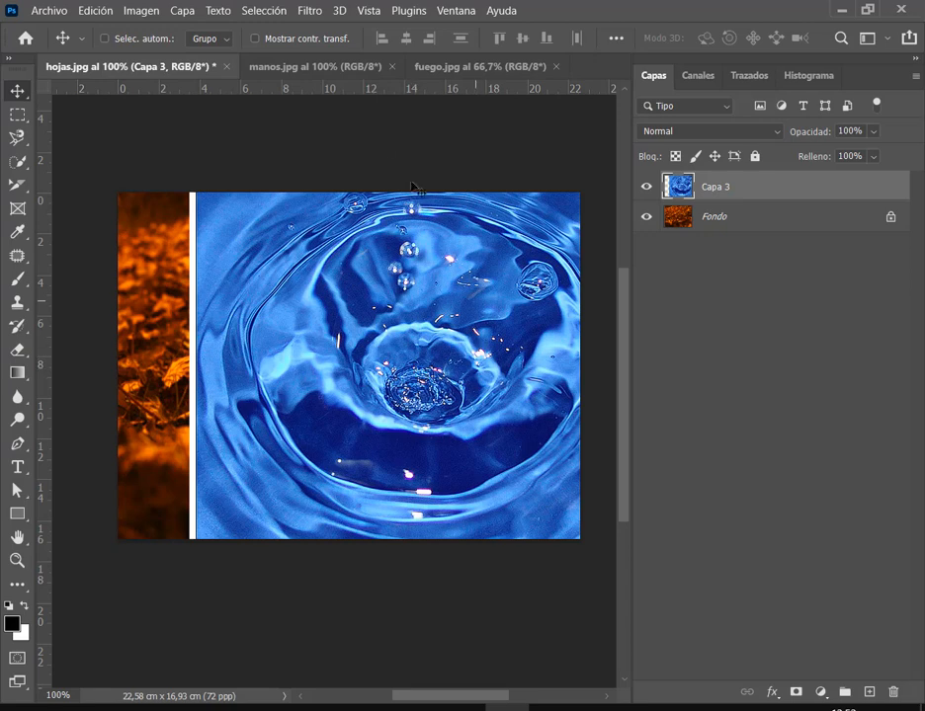
left_click(392, 67)
left_click(393, 67)
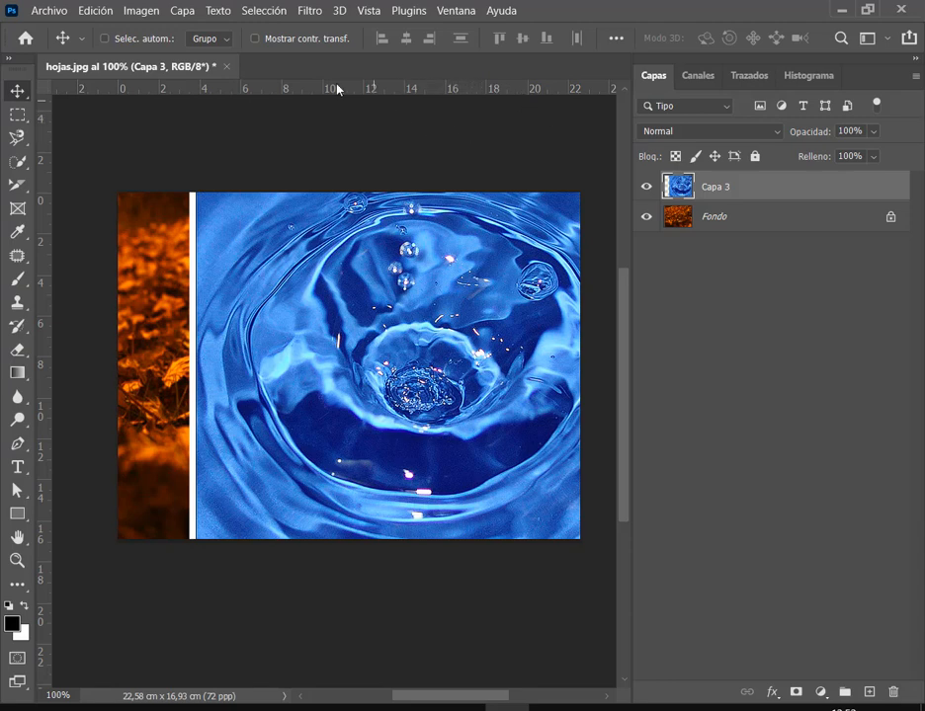
Shift the water layer Capa 3 leftwards over the leaves and browse the Collage03 folder without opening an image.
left_click_drag(364, 276, 321, 248)
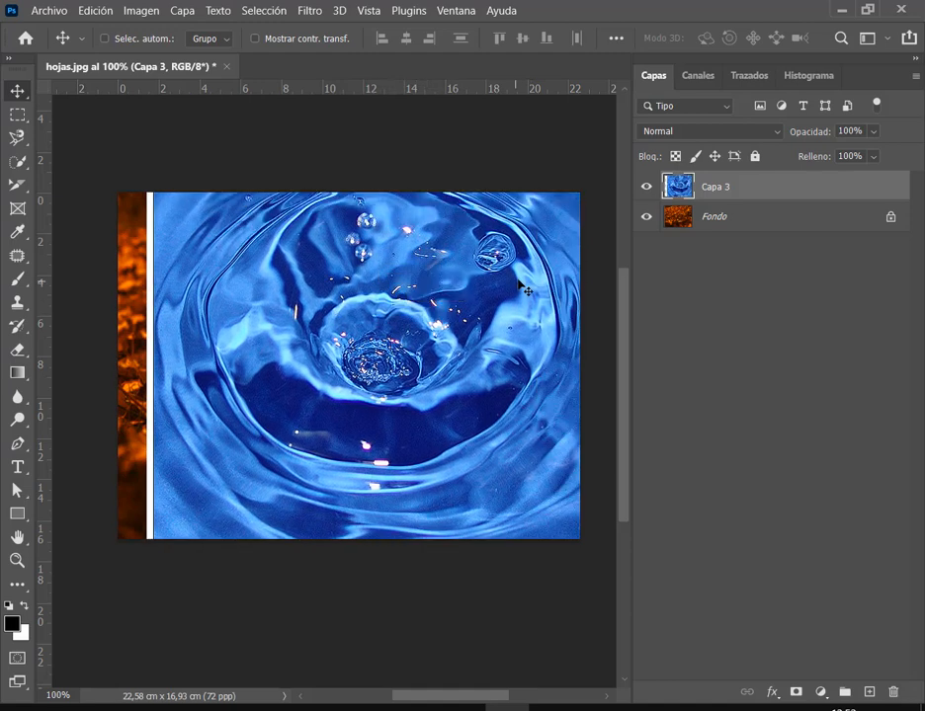
left_click_drag(460, 310, 473, 321)
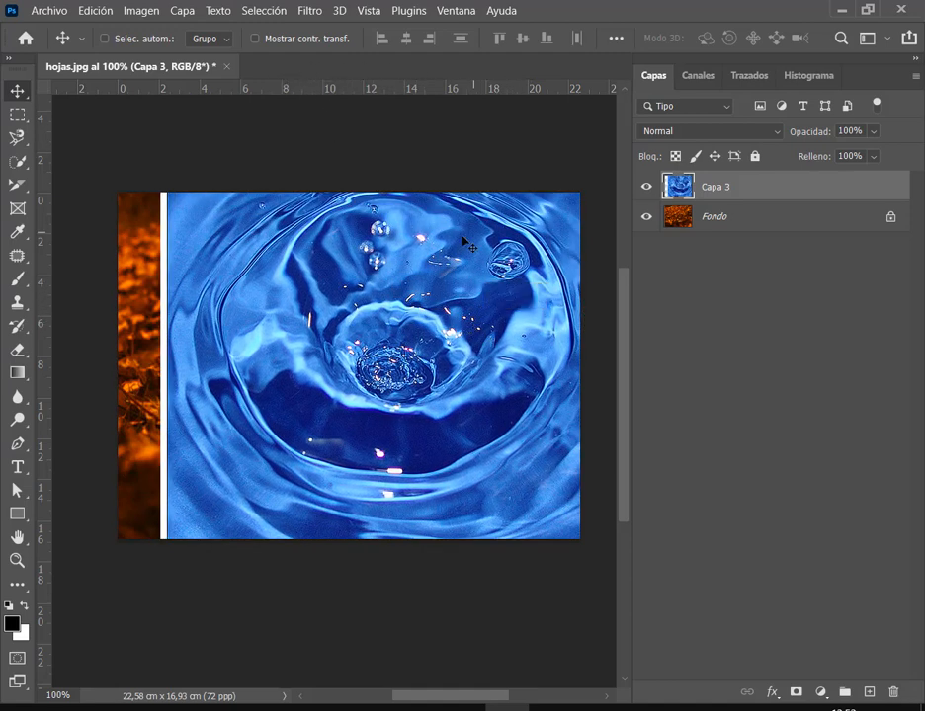
left_click(70, 11)
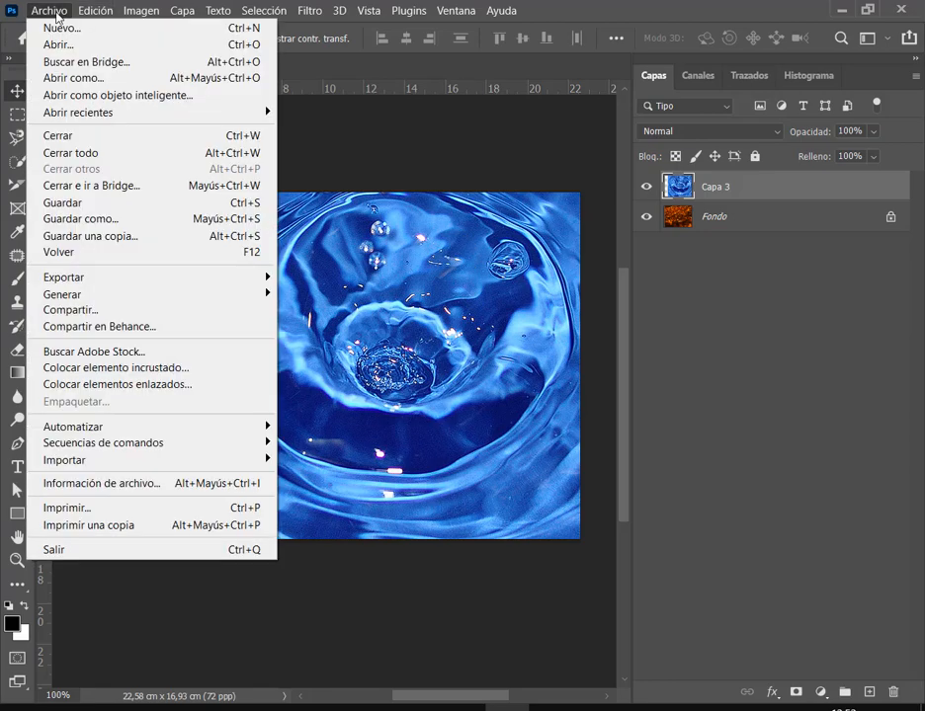
left_click(49, 46)
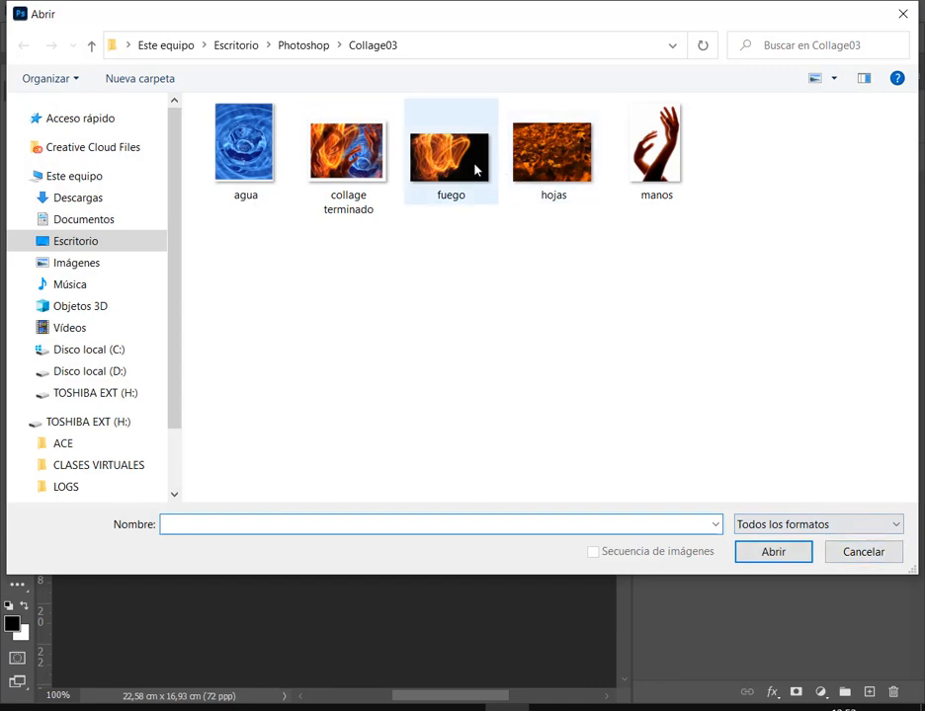
left_click(876, 552)
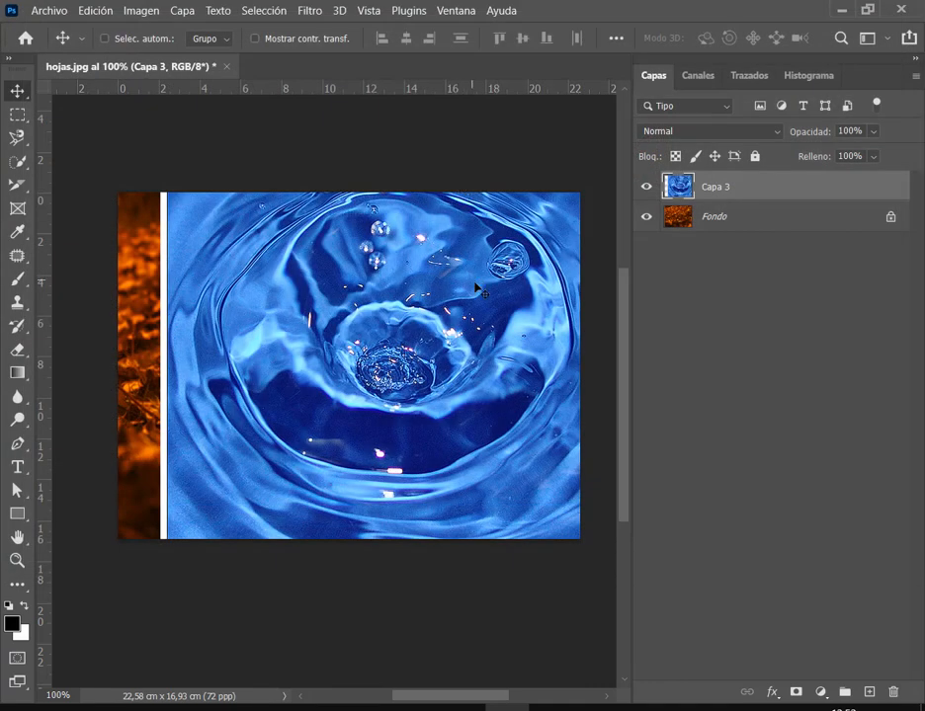
Move the water layer Capa 3 down to expose its white upper edge and delete the layer.
left_click_drag(476, 288, 488, 327)
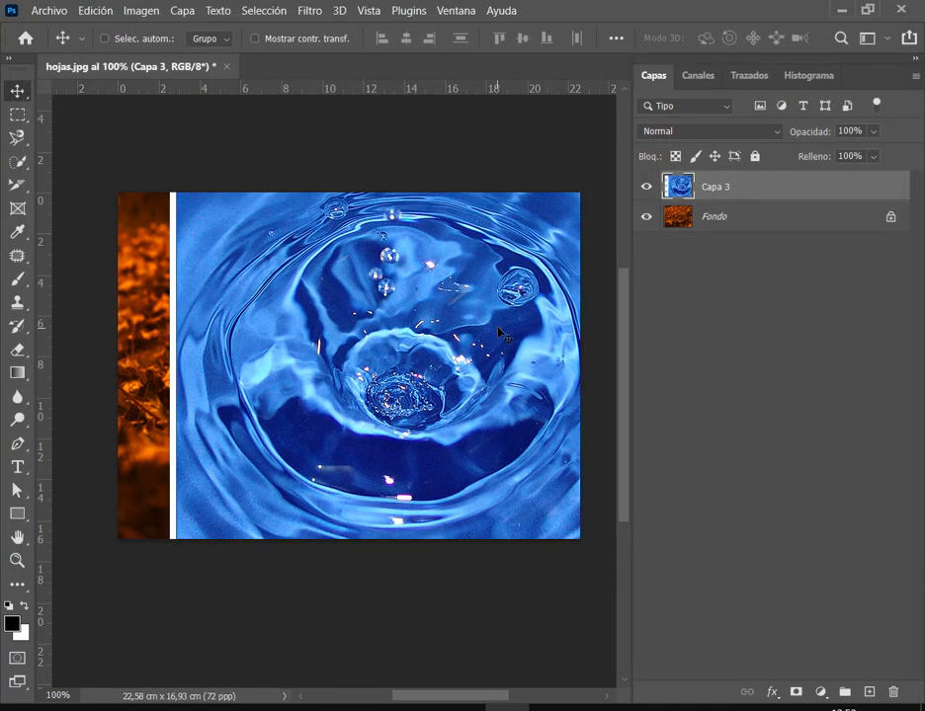
left_click_drag(331, 296, 331, 345)
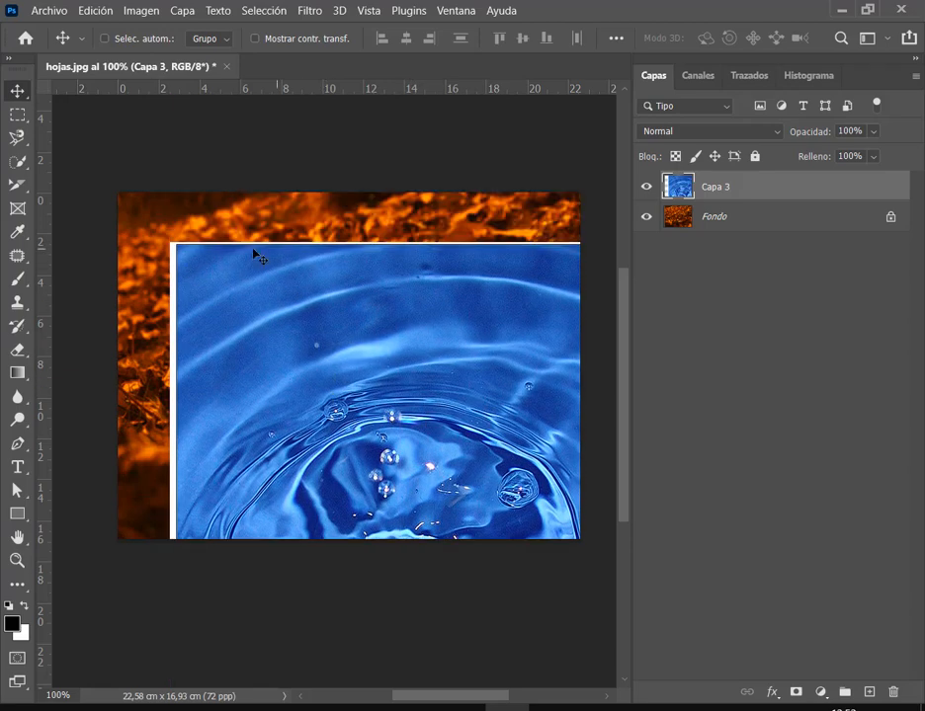
left_click(893, 693)
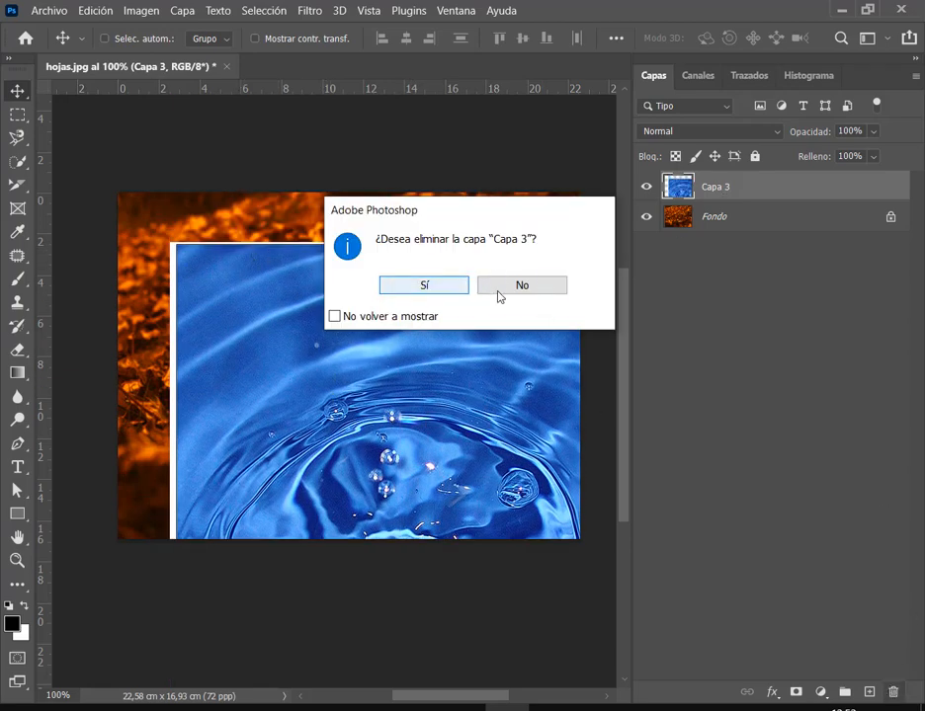
left_click(443, 284)
Open agua.jpg from the Collage03 folder, keeping its embedded colour profile.
left_click(35, 10)
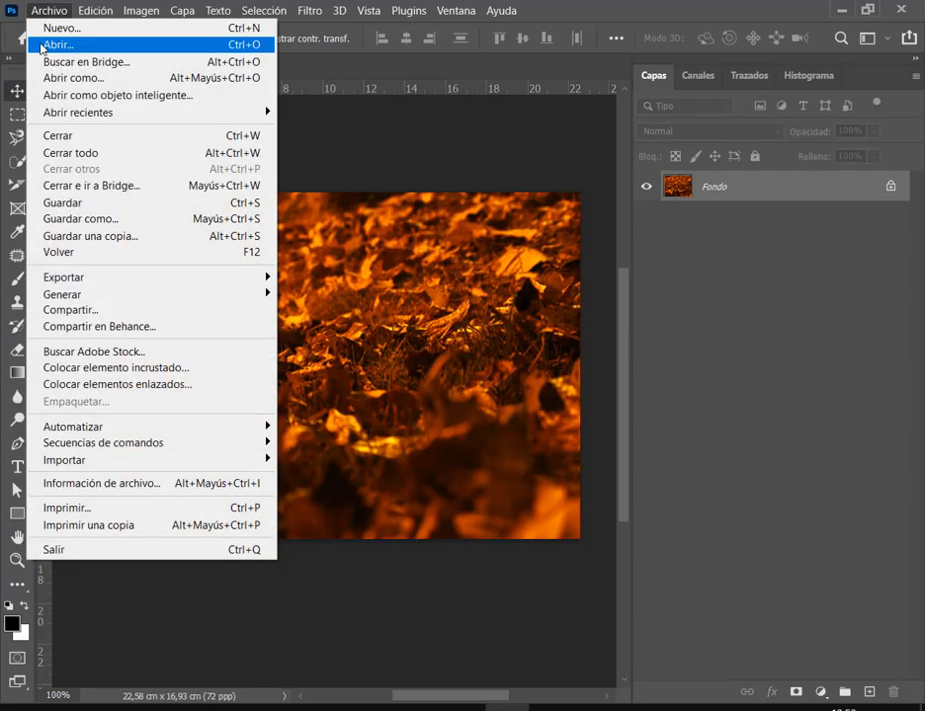
left_click(44, 45)
double_click(233, 146)
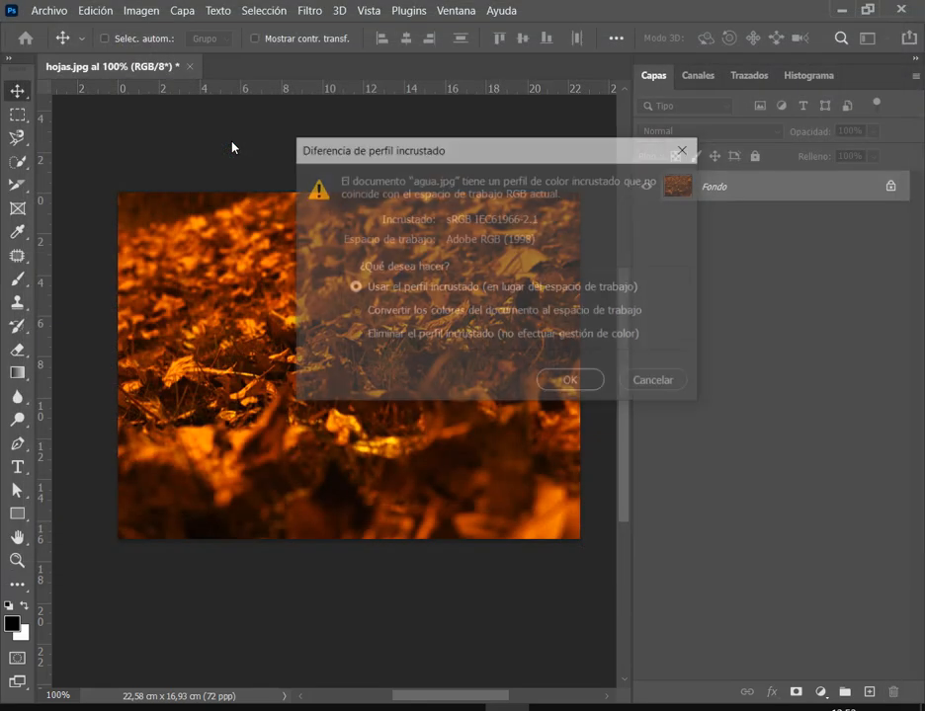
left_click(597, 384)
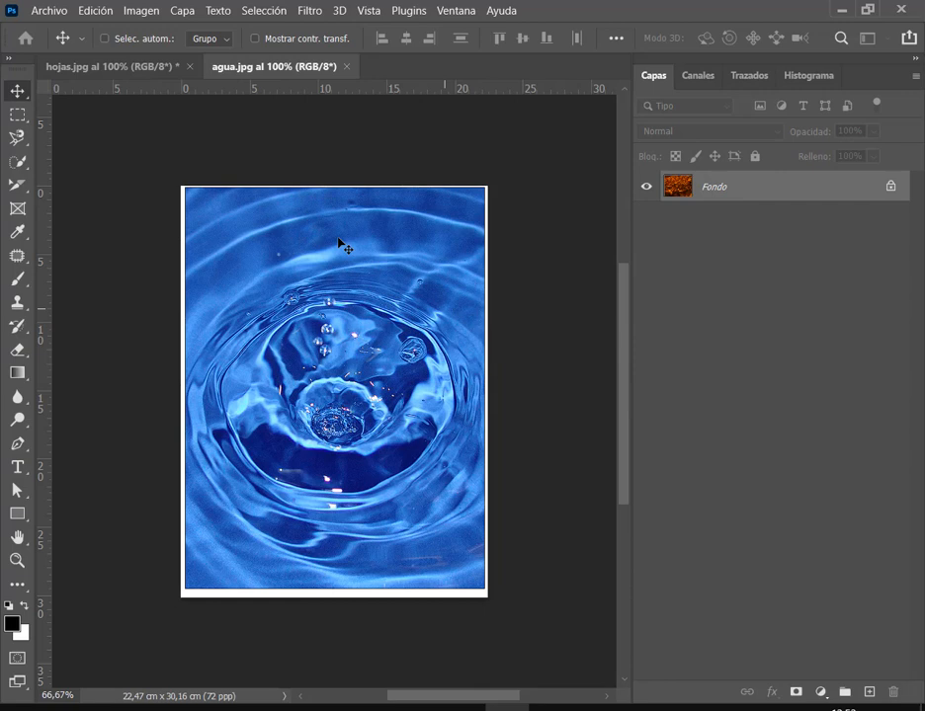
Select a rectangle of water inside agua.jpg's white border and copy it into hojas.jpg as a layer over the leaves.
left_click(18, 114)
left_click_drag(190, 200, 480, 585)
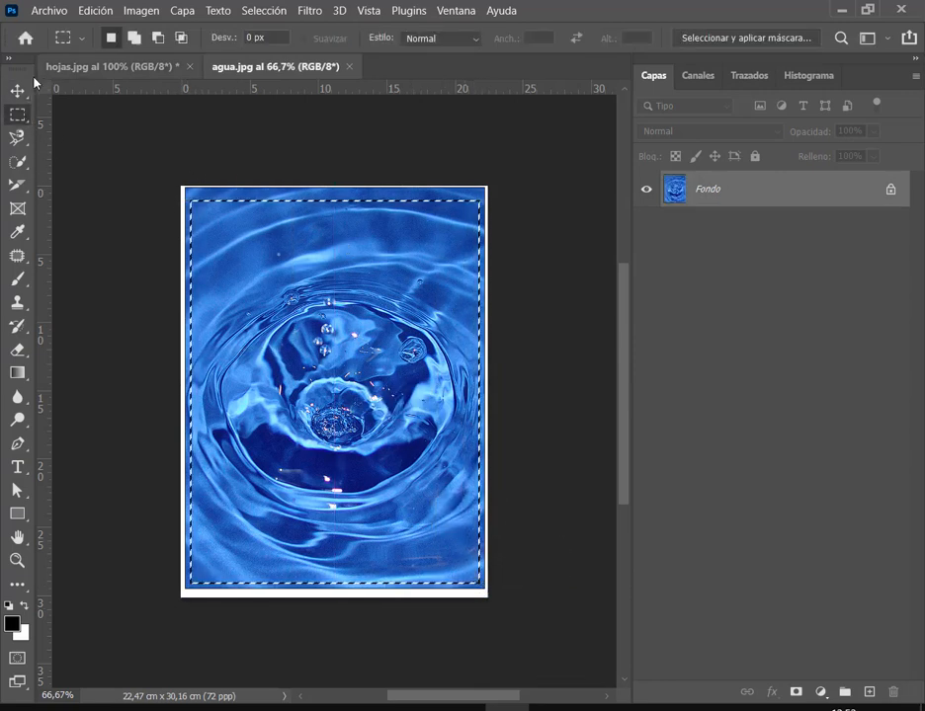
left_click(18, 91)
mouse_move(351, 226)
left_mouse_down()
mouse_move(212, 130)
mouse_move(161, 65)
mouse_move(207, 92)
mouse_move(346, 241)
left_mouse_up()
left_click_drag(413, 291, 546, 265)
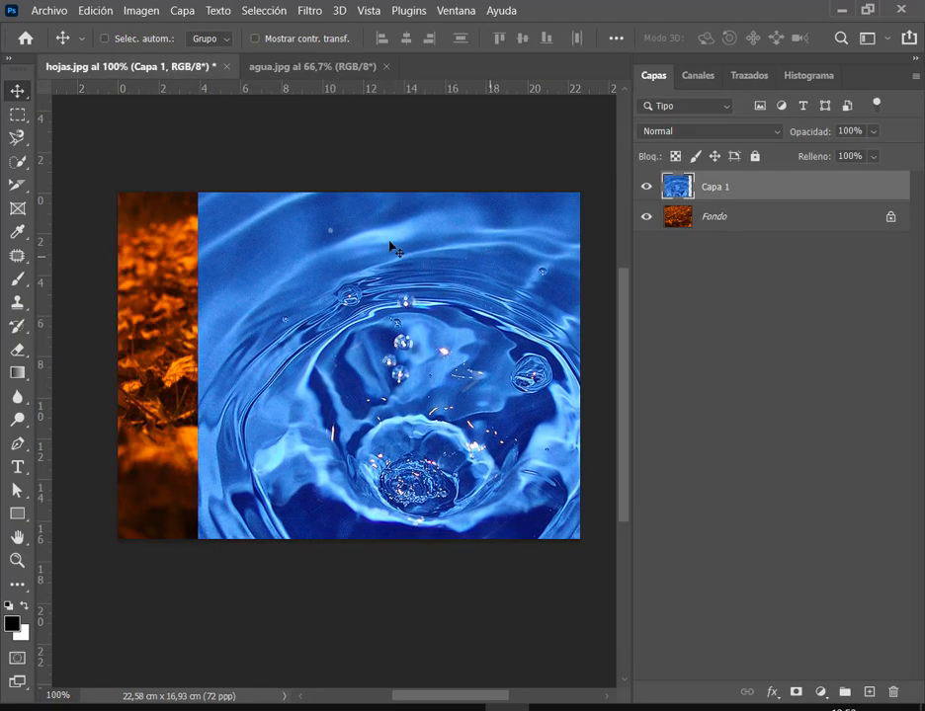
Close agua.jpg and move the water layer Capa 1 up over the leaves in hojas.jpg.
left_click(375, 69)
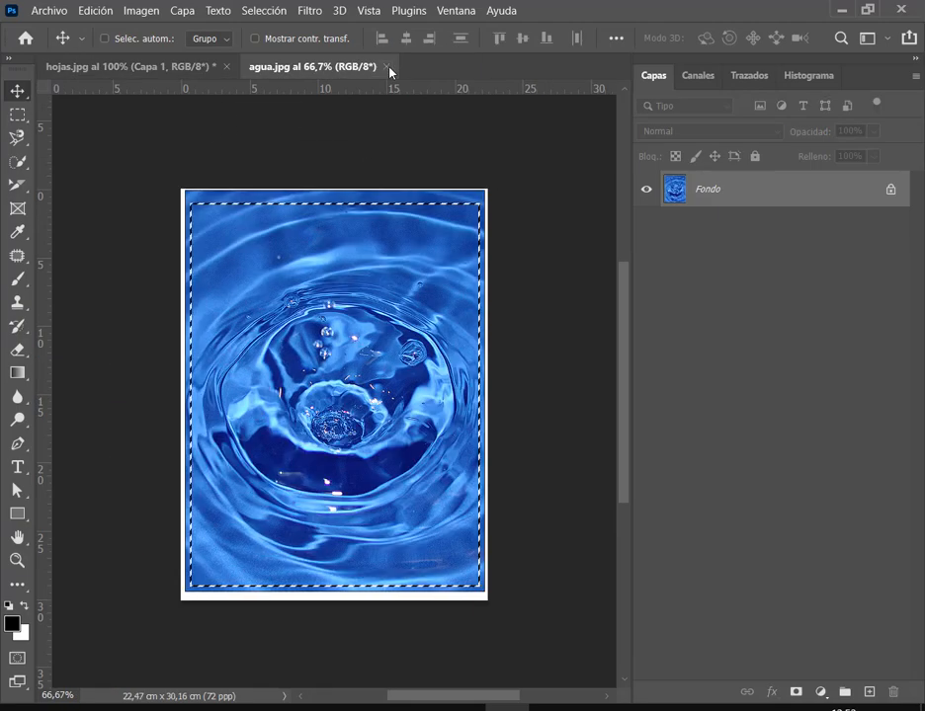
left_click(386, 66)
left_click_drag(460, 295, 463, 270)
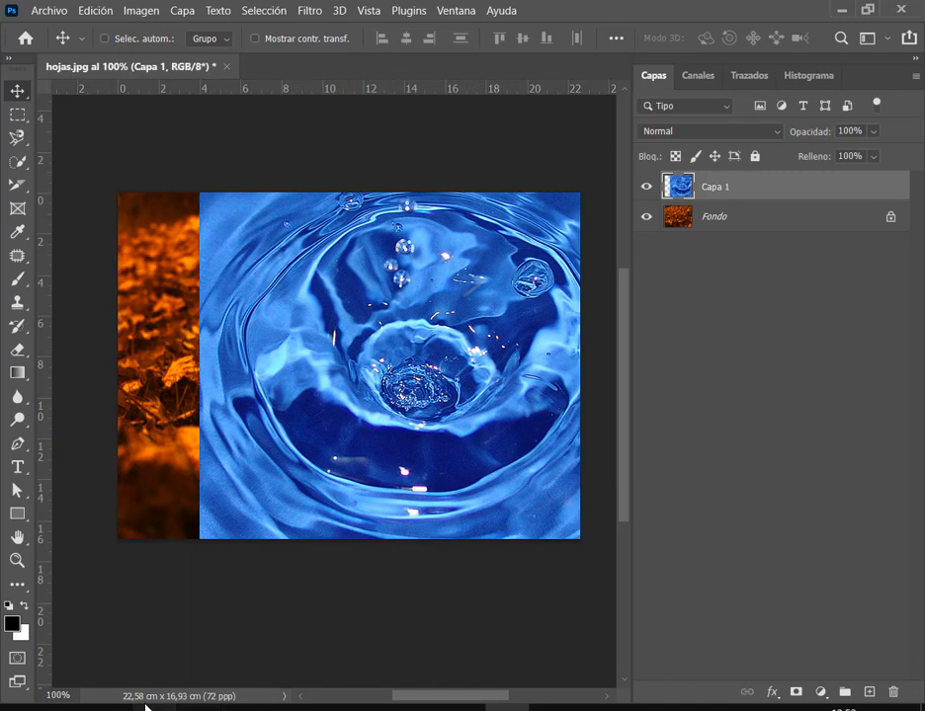
Check the collage terminado image for reference and nudge the water layer slightly down over the leaves.
left_click(148, 708)
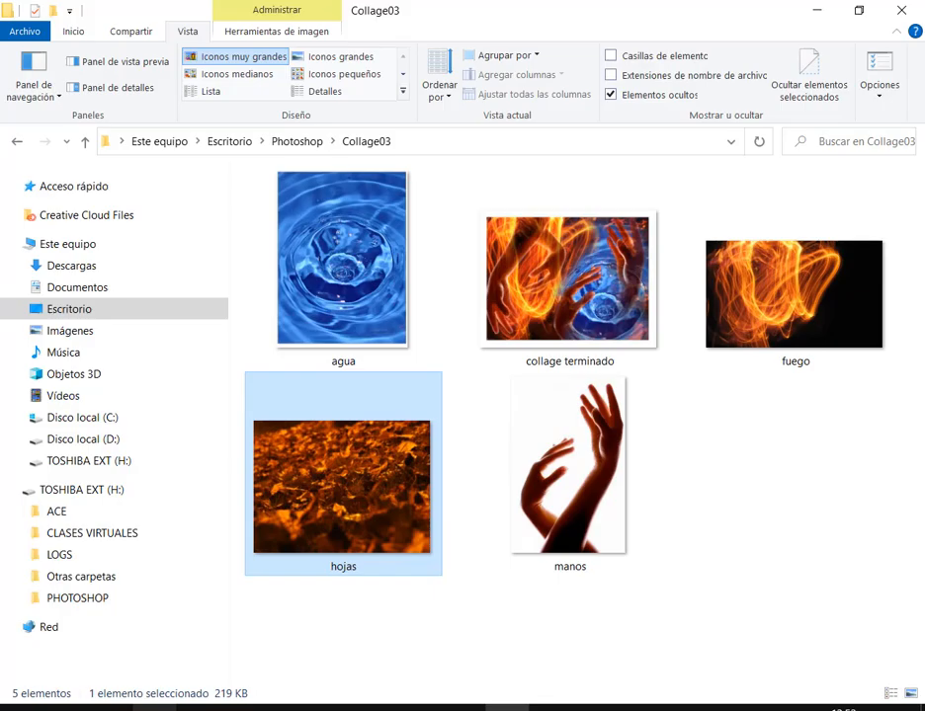
double_click(559, 309)
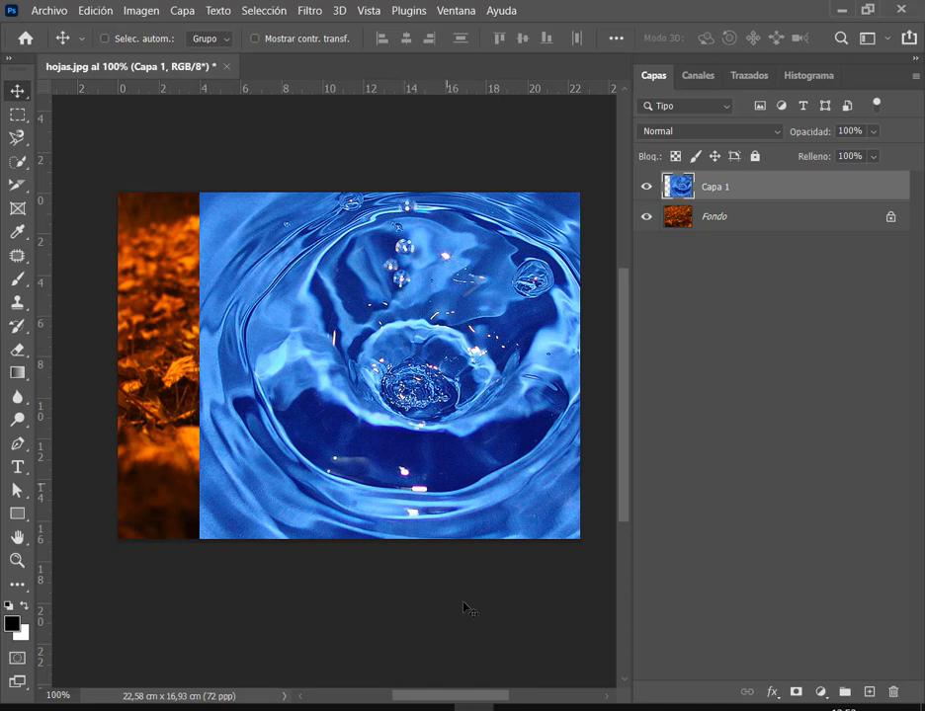
left_click_drag(452, 339, 447, 344)
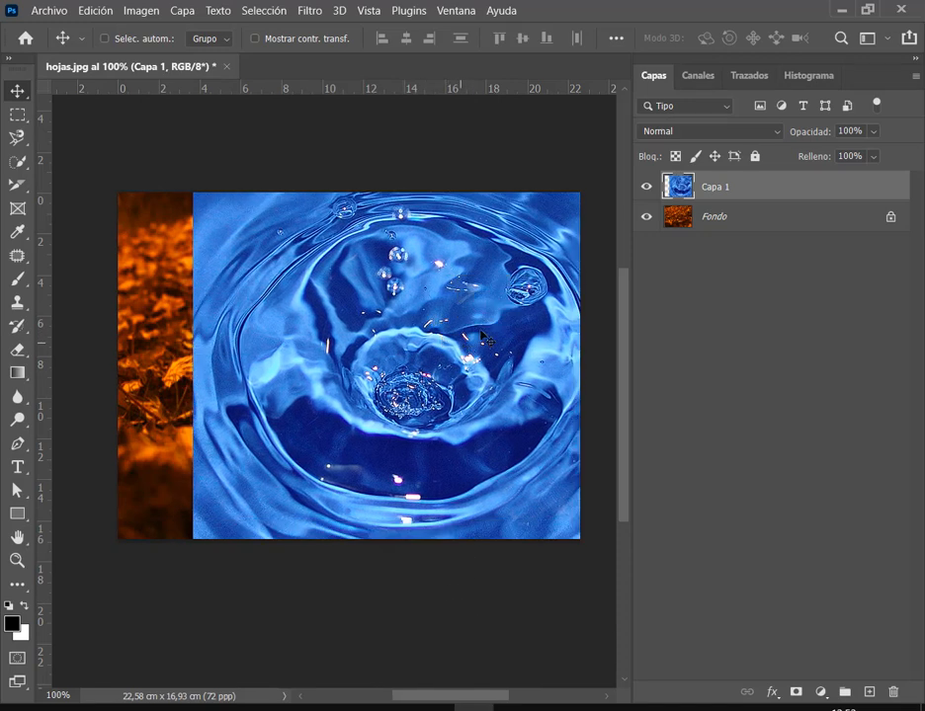
left_click(915, 61)
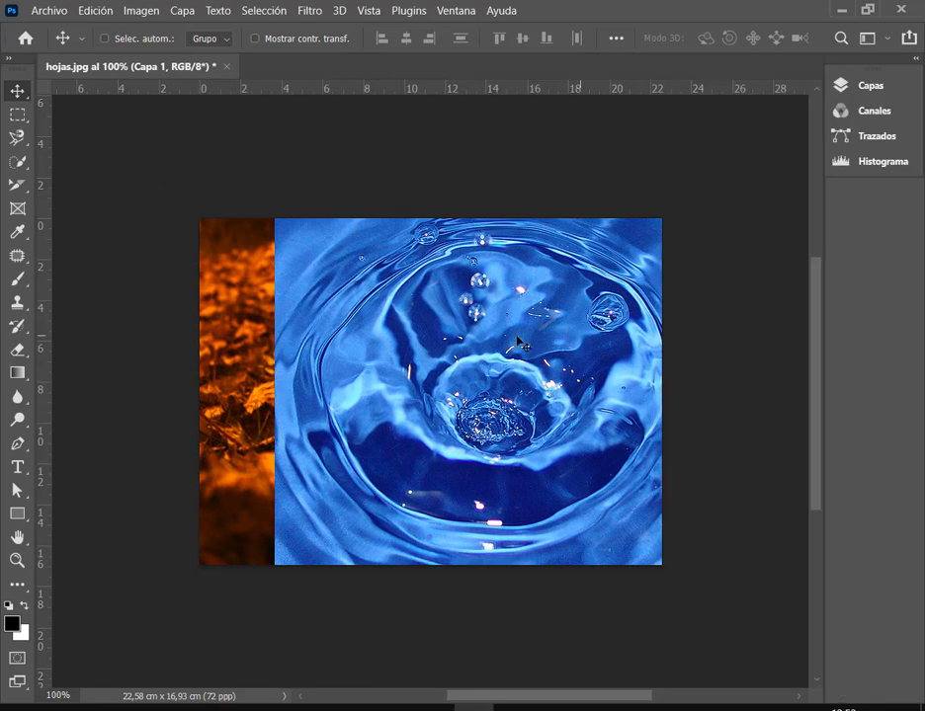
left_click_drag(518, 343, 537, 359)
Free-transform the water layer and scale it down proportionally to about 73.5 %.
key("ctrl+t")
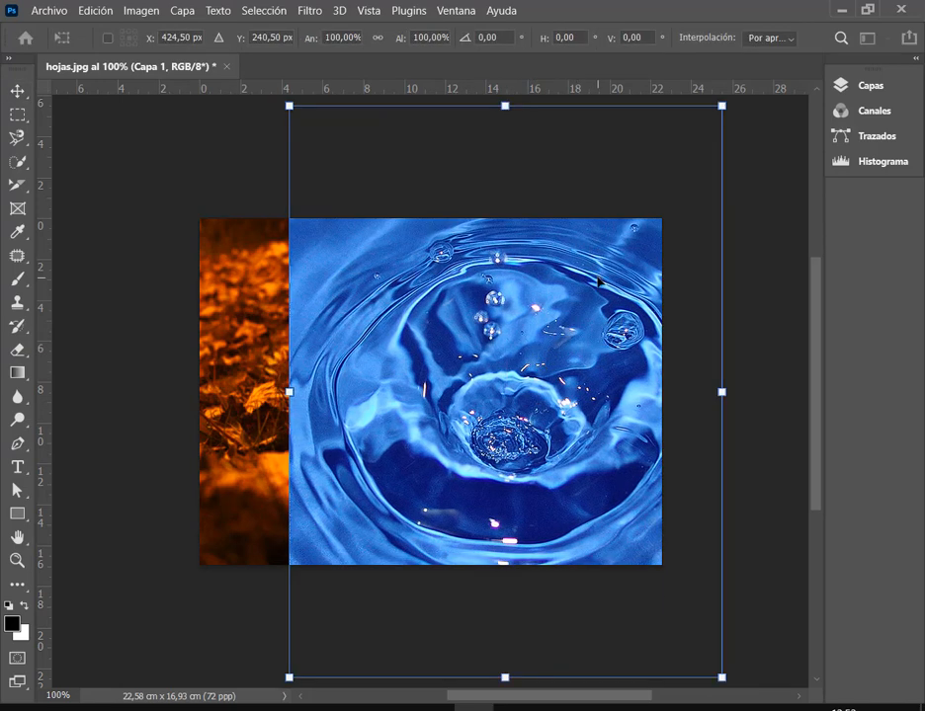
scroll(625, 326, "up", 2)
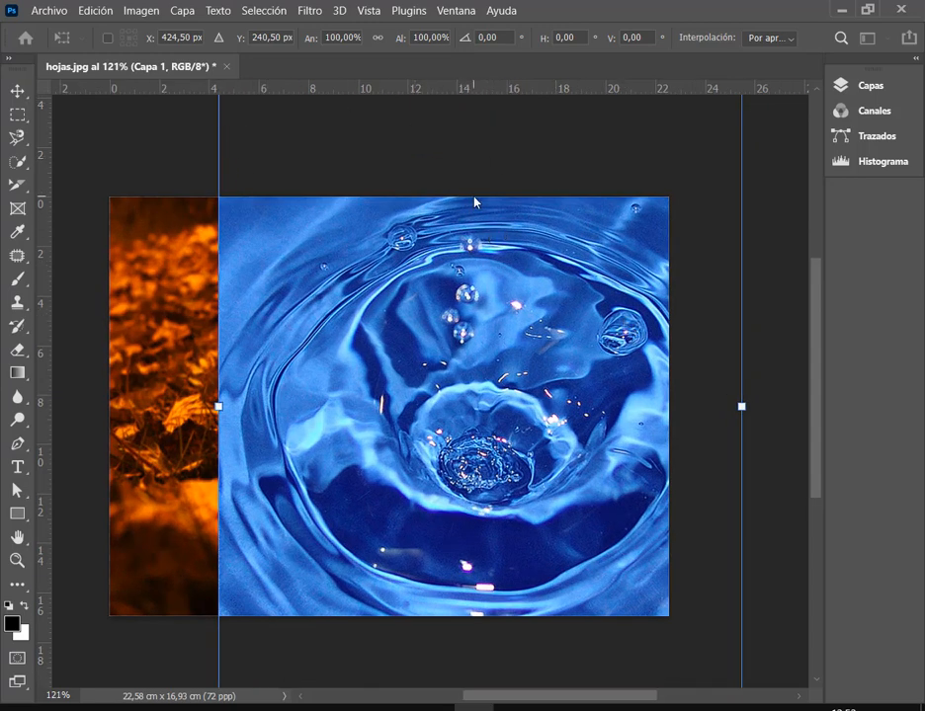
left_click(368, 11)
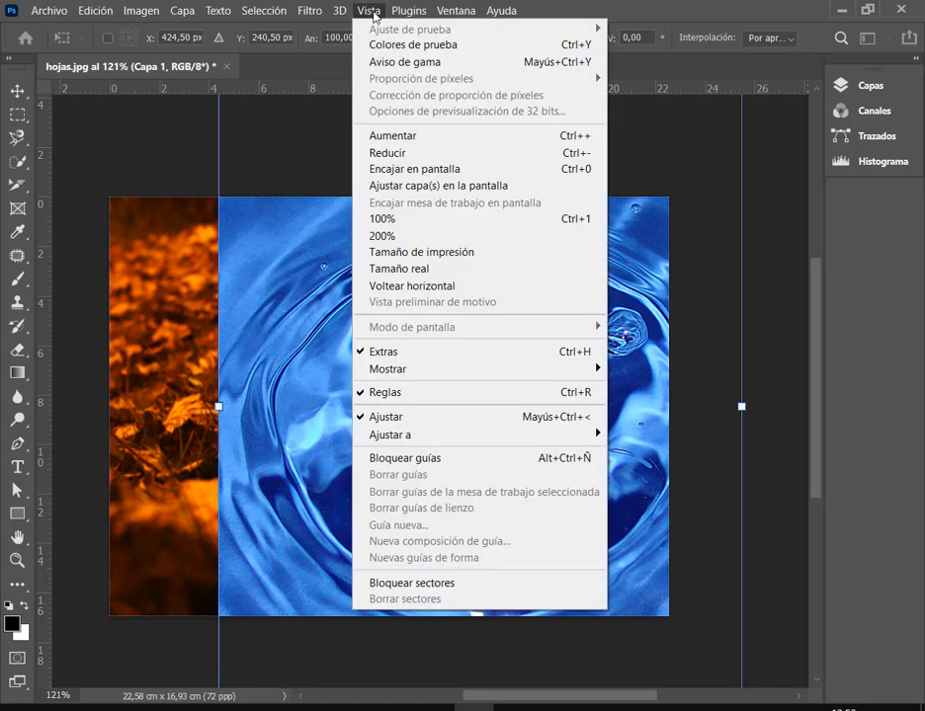
left_click(387, 154)
left_click(368, 11)
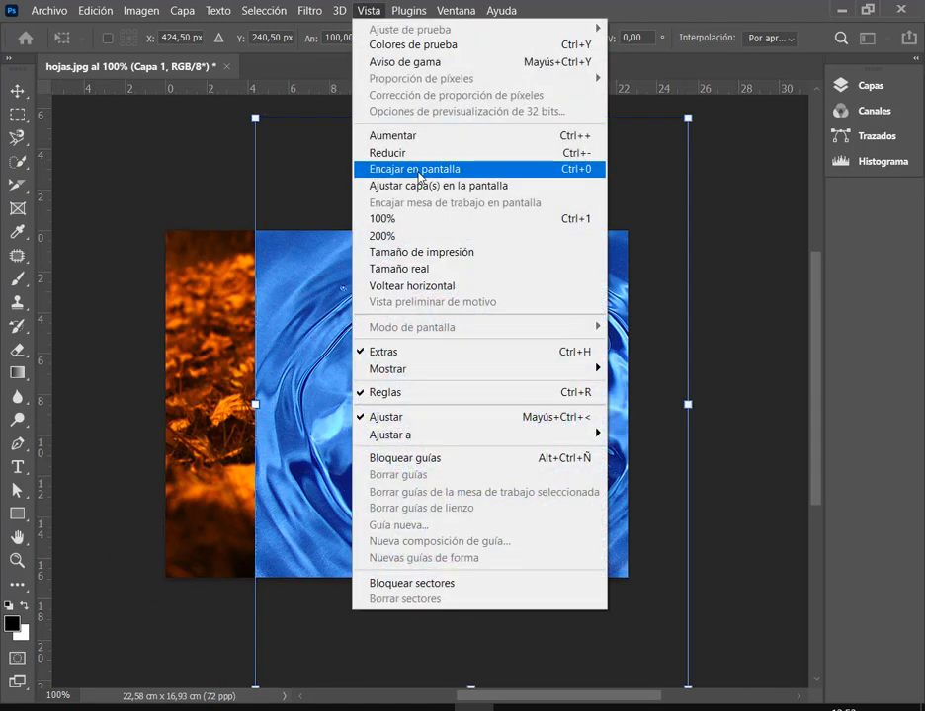
left_click(415, 155)
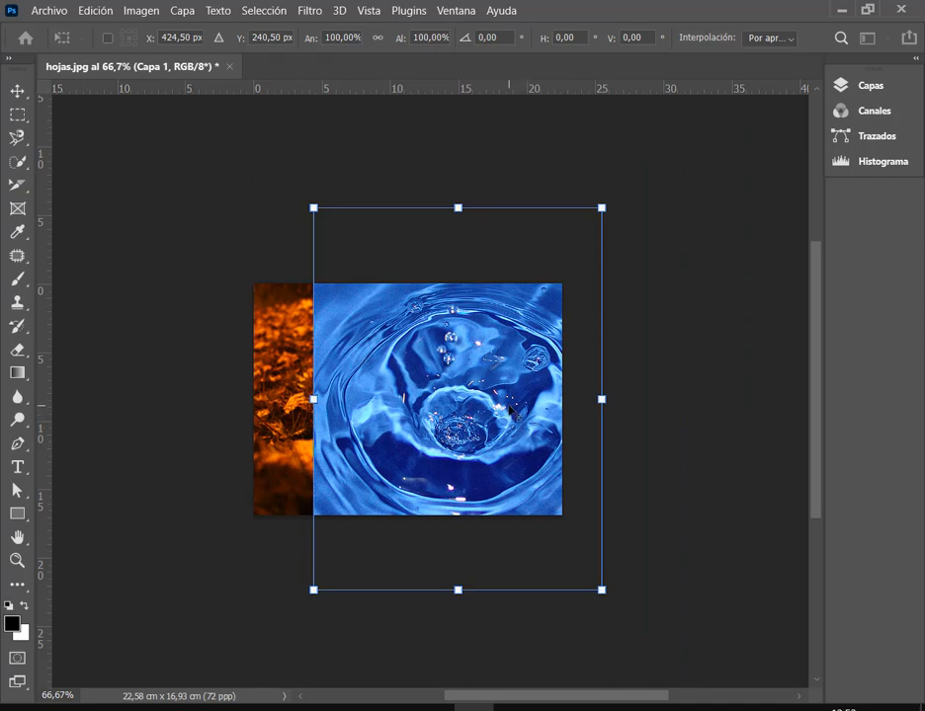
scroll(510, 409, "down", 2)
scroll(510, 409, "up", 5)
scroll(510, 409, "down", 5)
scroll(510, 409, "up", 5)
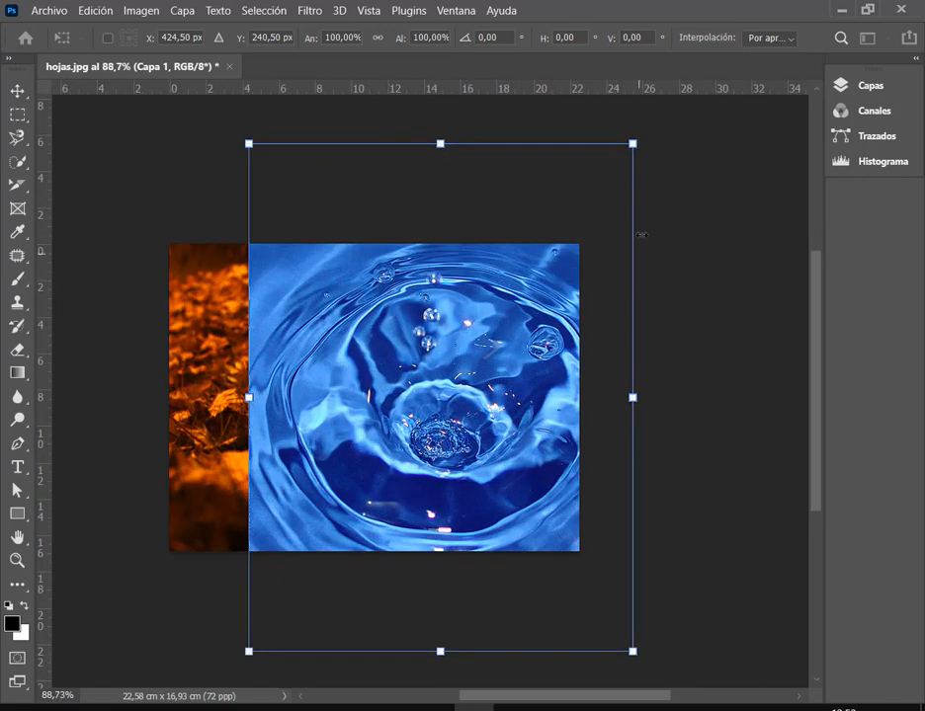
left_click_drag(632, 144, 529, 279)
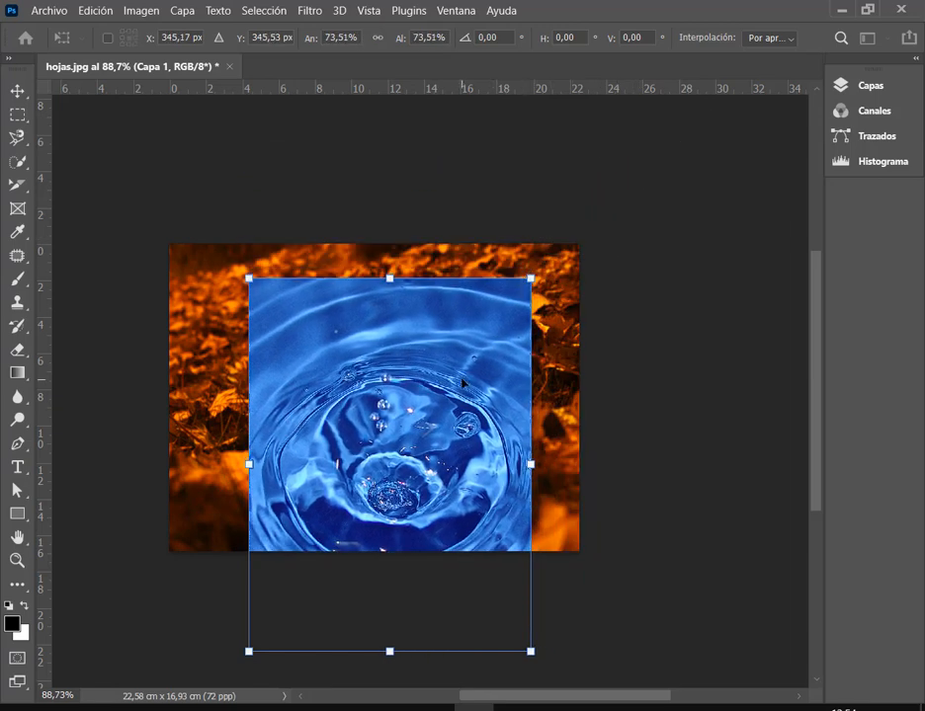
Shrink the water layer further to about 69 %, place it against the leaves' right edge and apply the transformation.
left_click_drag(463, 380, 500, 324)
left_click_drag(285, 593, 303, 573)
left_click_drag(435, 464, 479, 481)
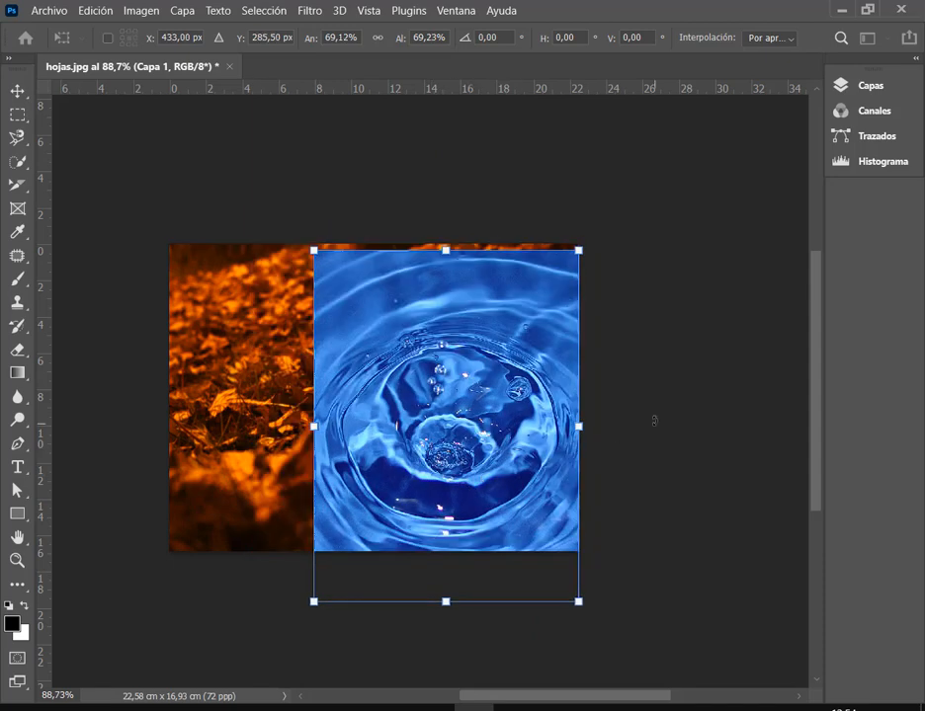
key("Return")
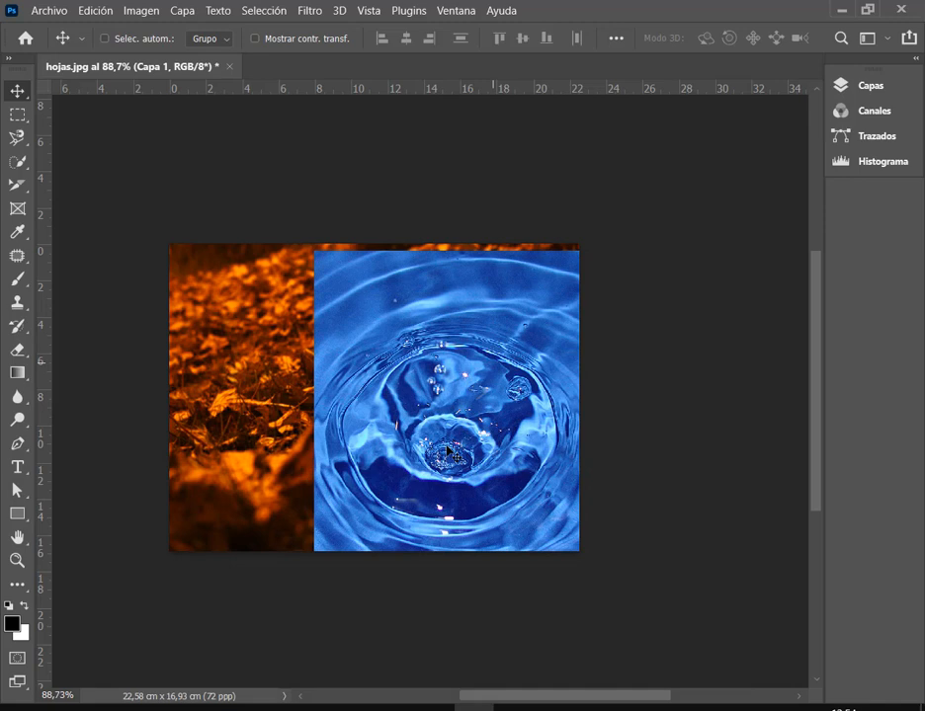
left_click_drag(457, 437, 465, 451)
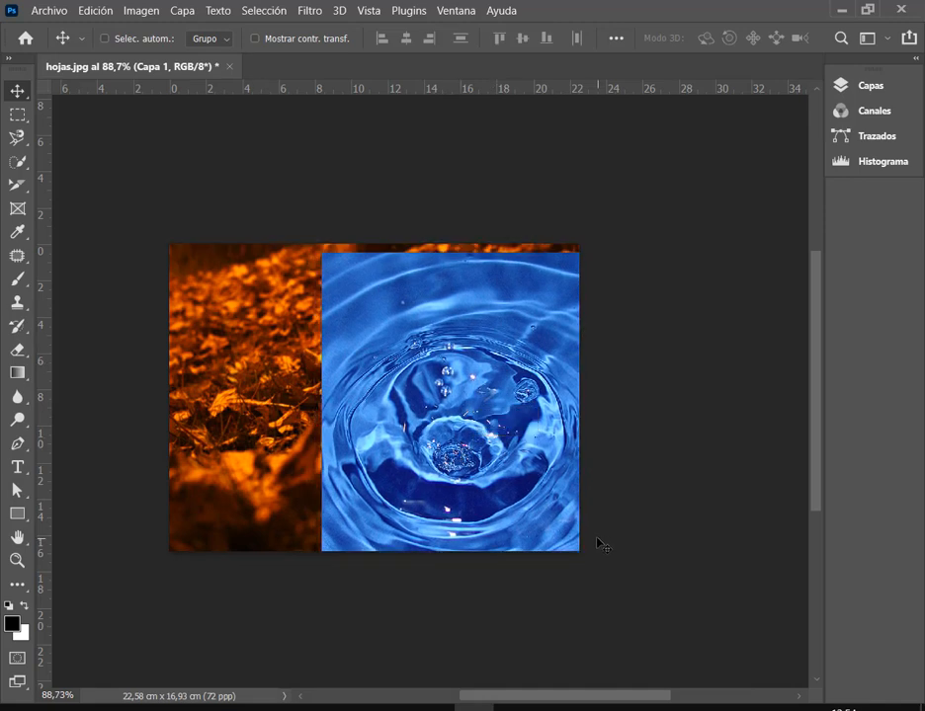
Save the document in Photoshop format as Collage in the Collage03 folder, with layers and maximum compatibility.
left_click(898, 86)
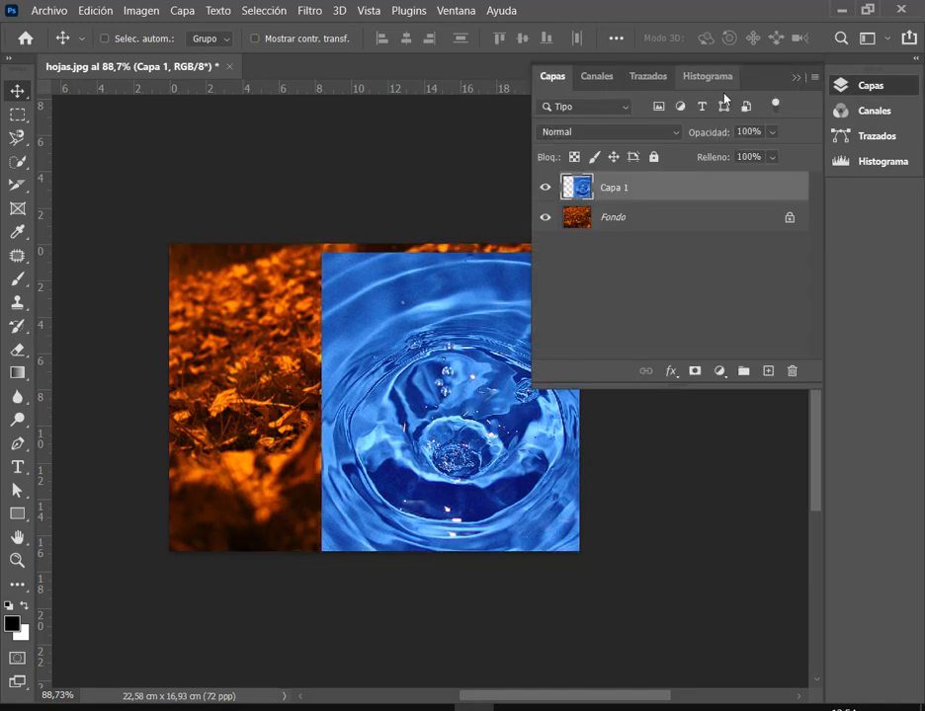
left_click(915, 60)
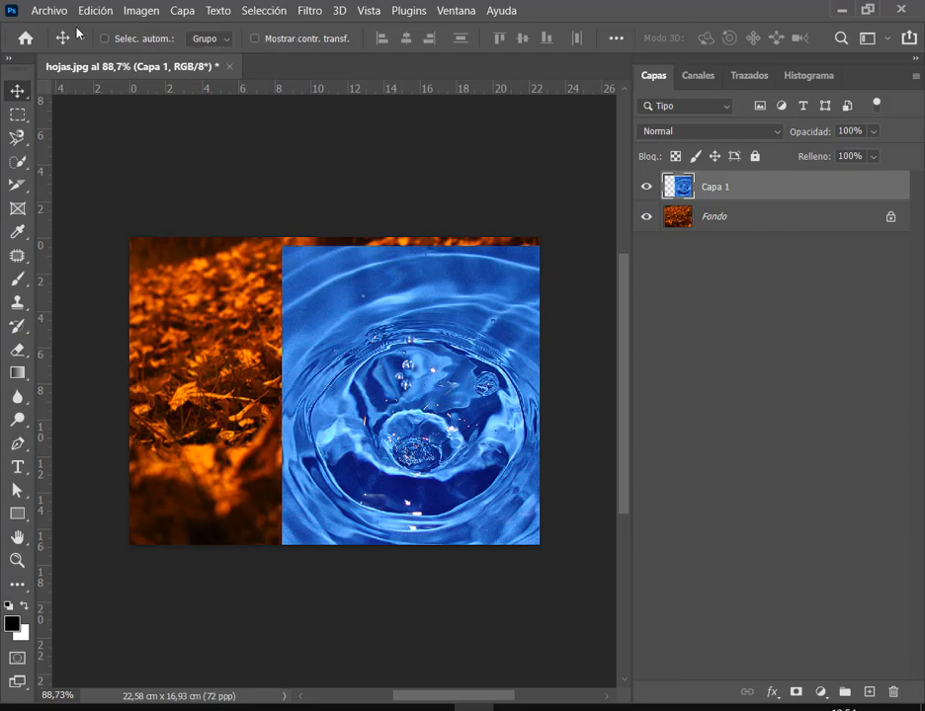
left_click(49, 9)
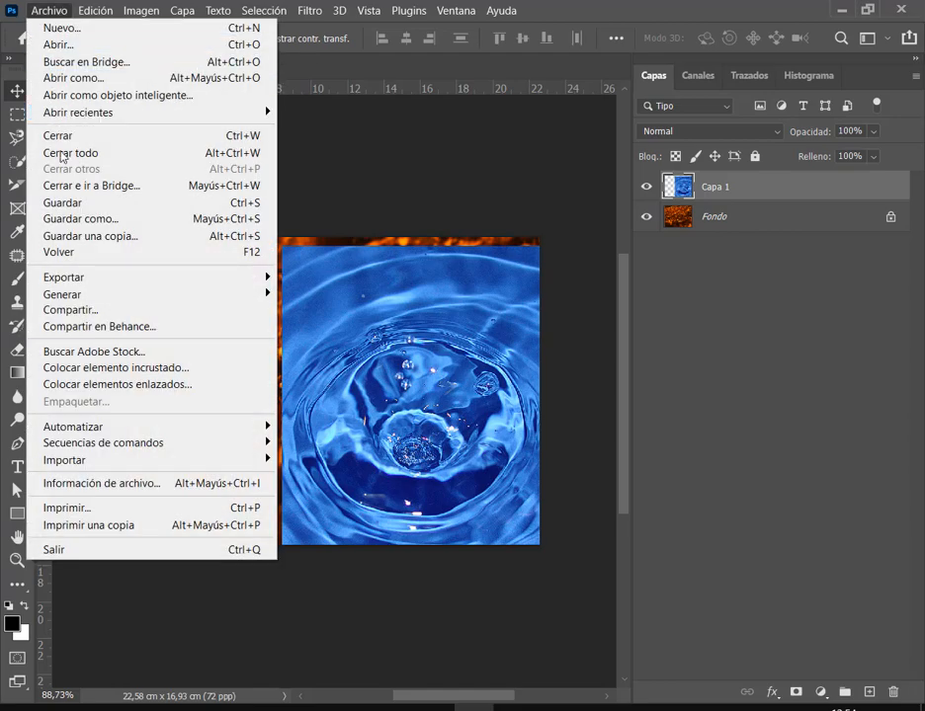
left_click(87, 219)
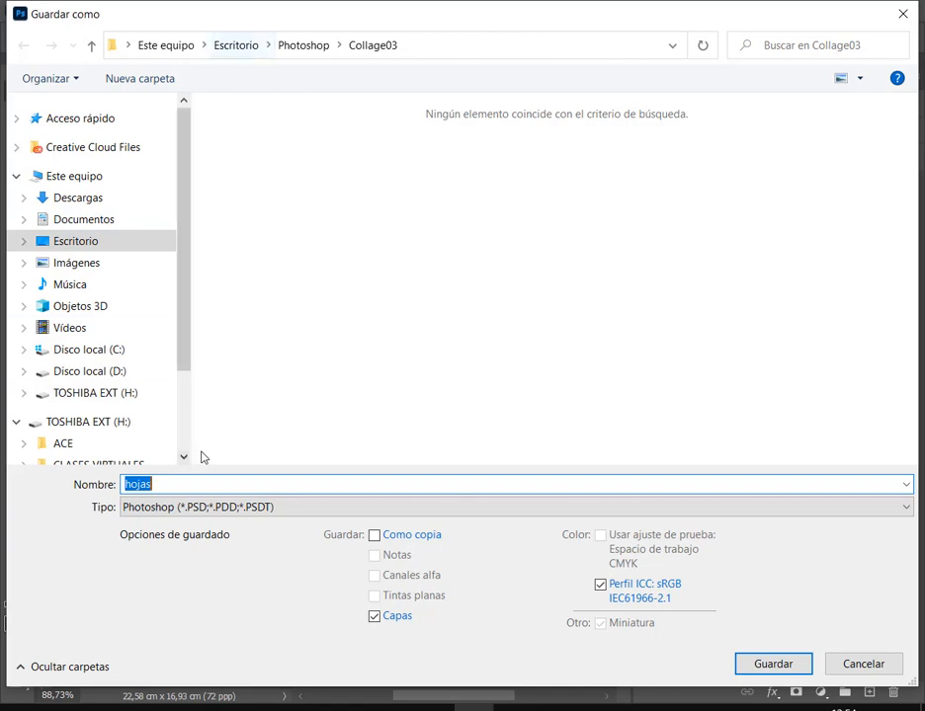
type("Collage")
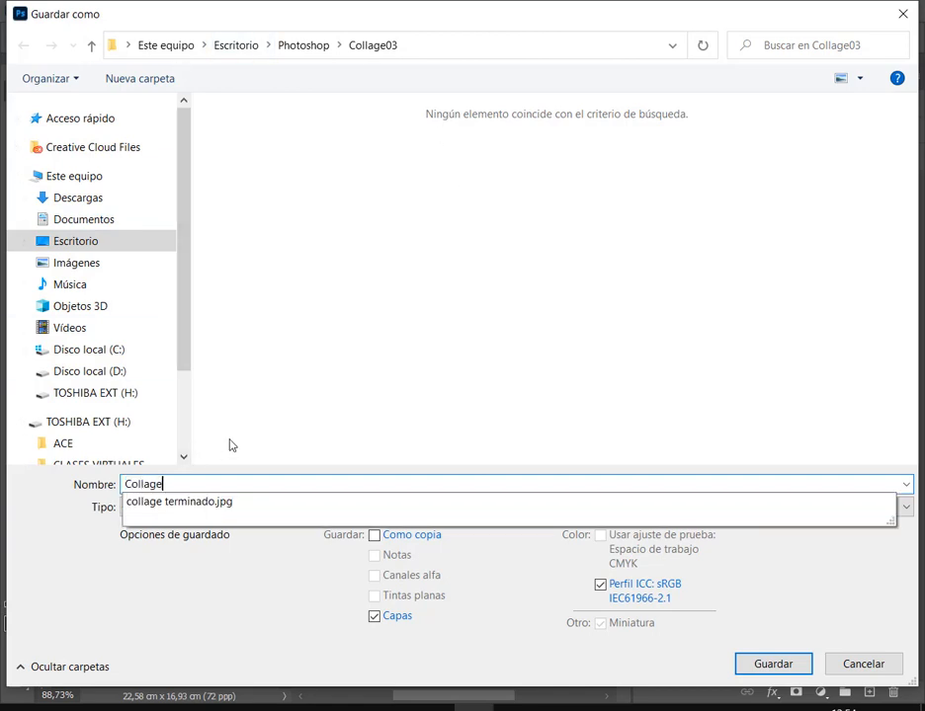
key("Return")
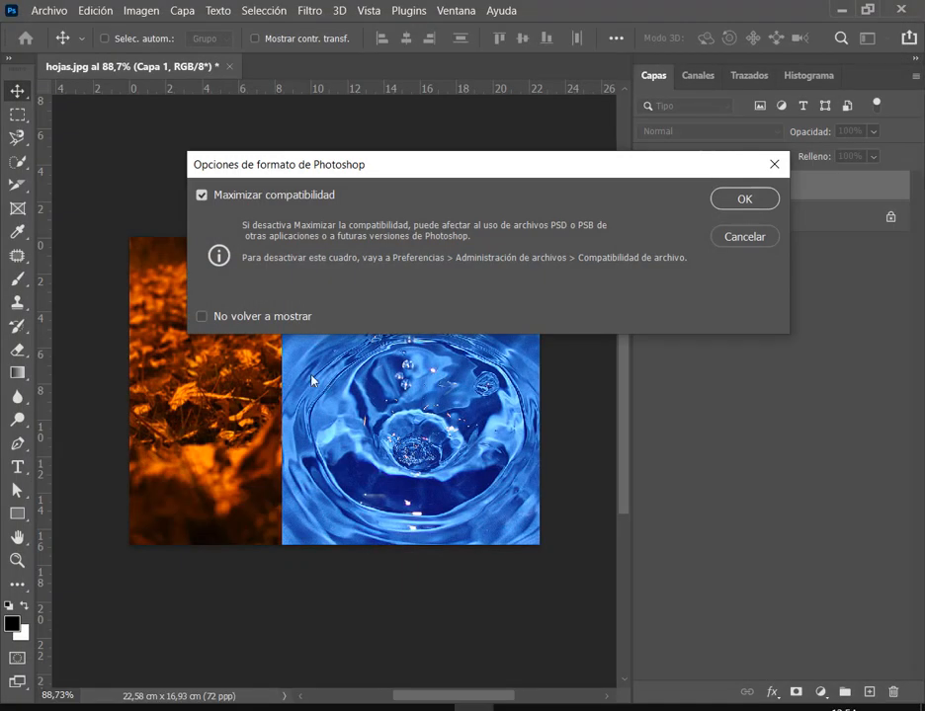
left_click(747, 199)
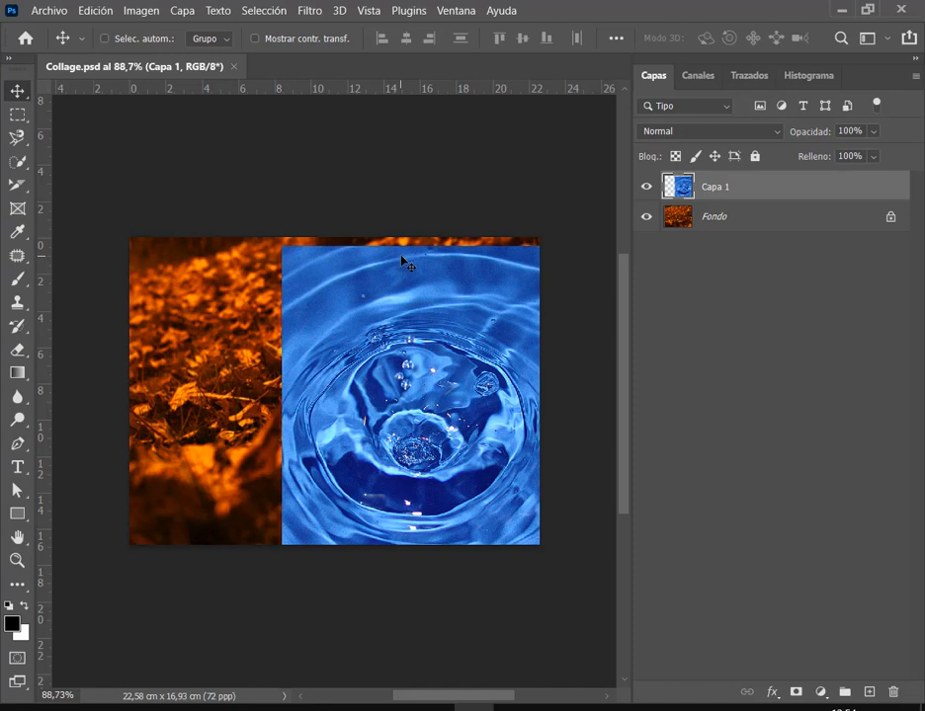
Arrange the toolbox in two columns and move the water layer up flush with the leaves' upper edge.
key("ctrl")
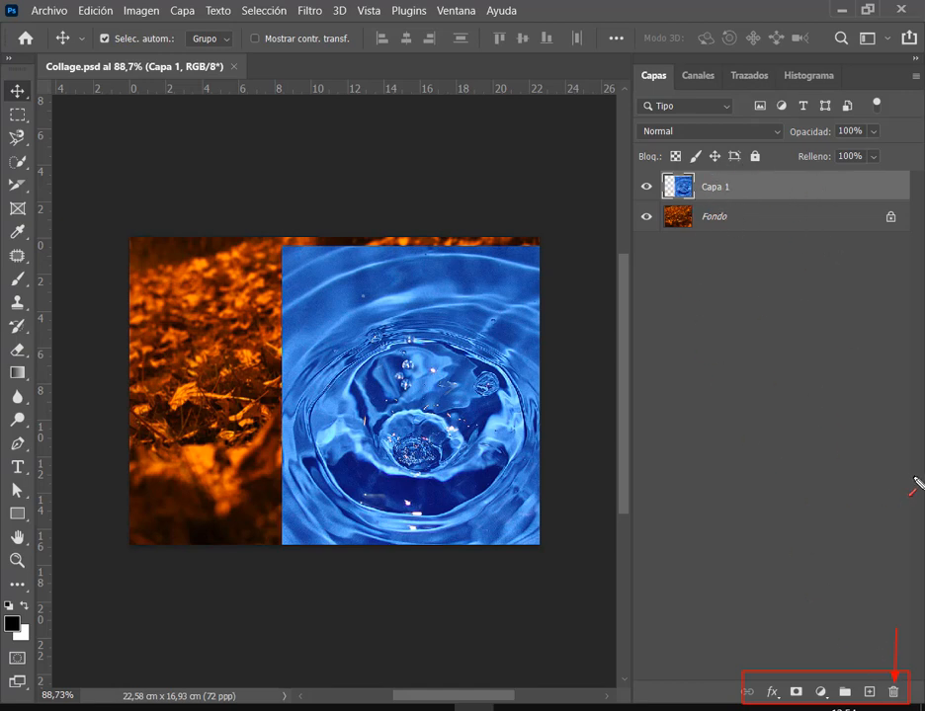
left_click_drag(791, 639, 795, 684)
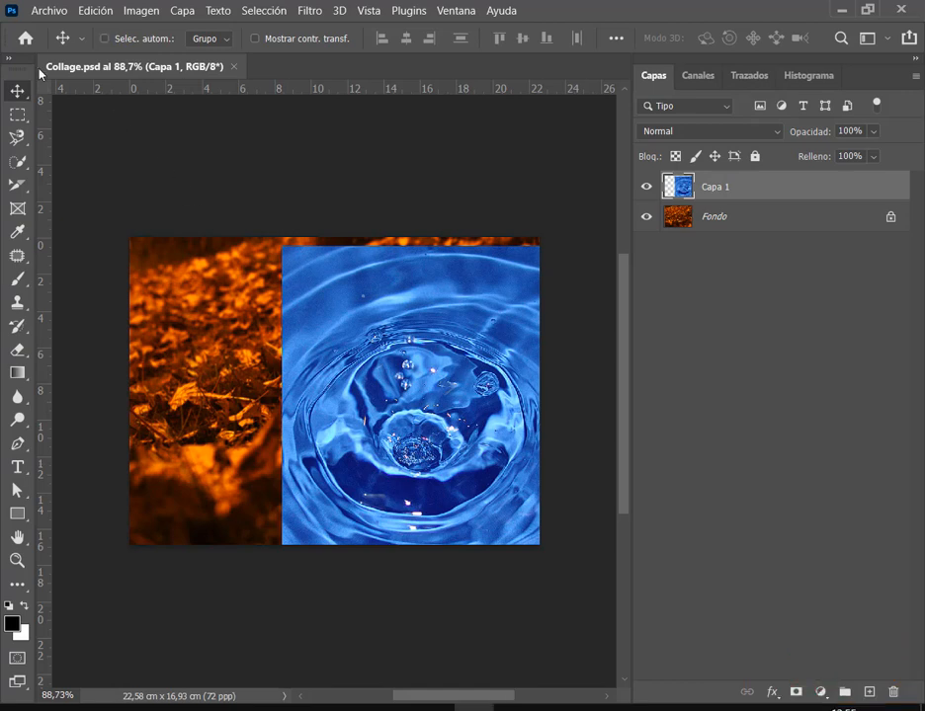
left_click(12, 62)
key("ctrl")
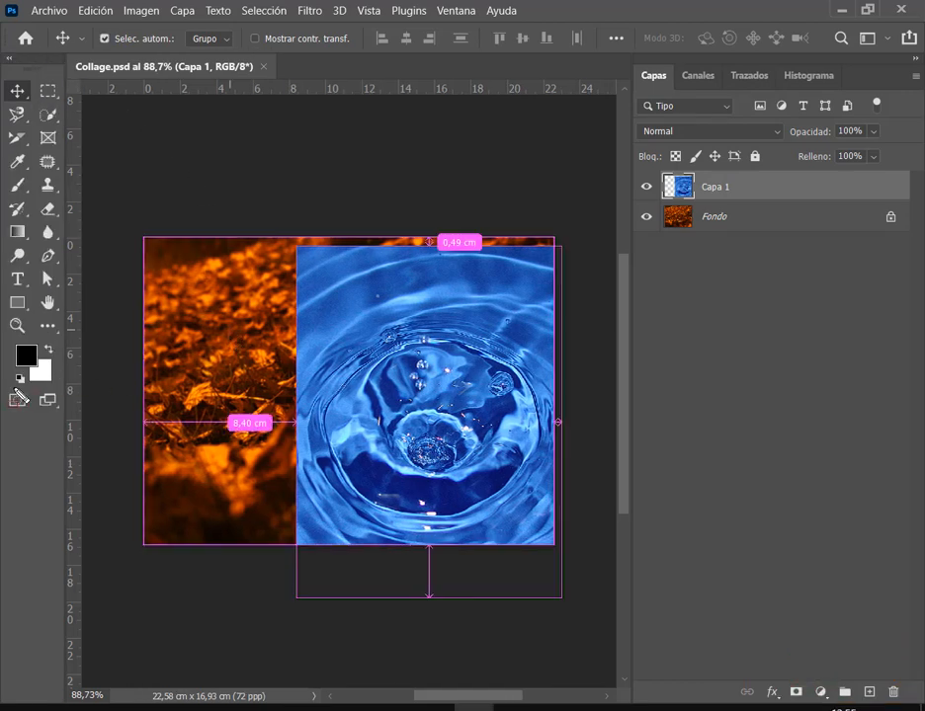
left_click_drag(22, 405, 39, 422)
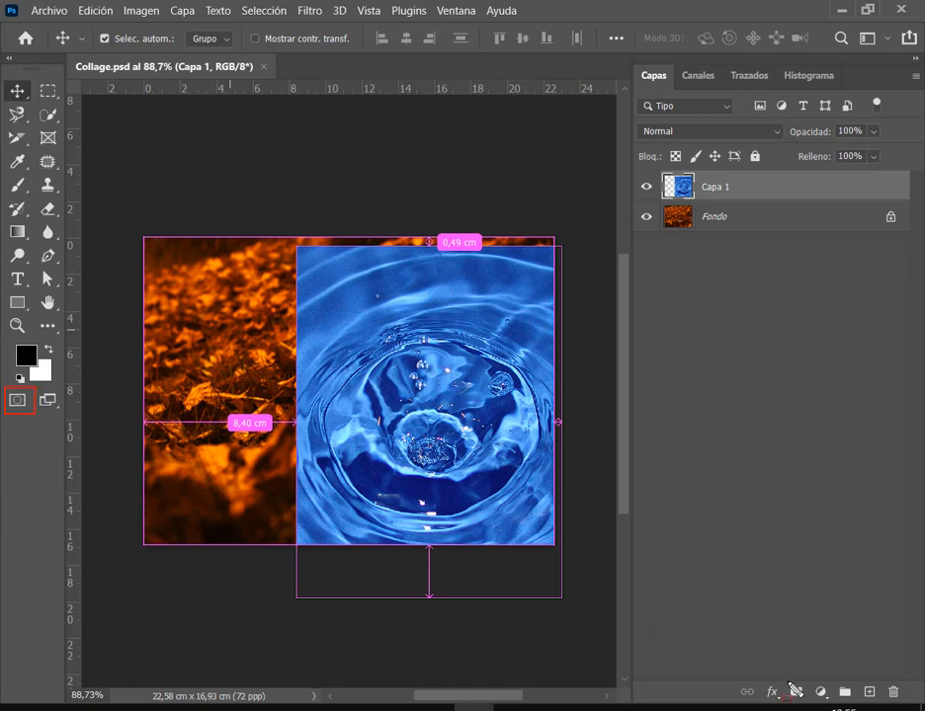
left_click_drag(785, 682, 809, 701)
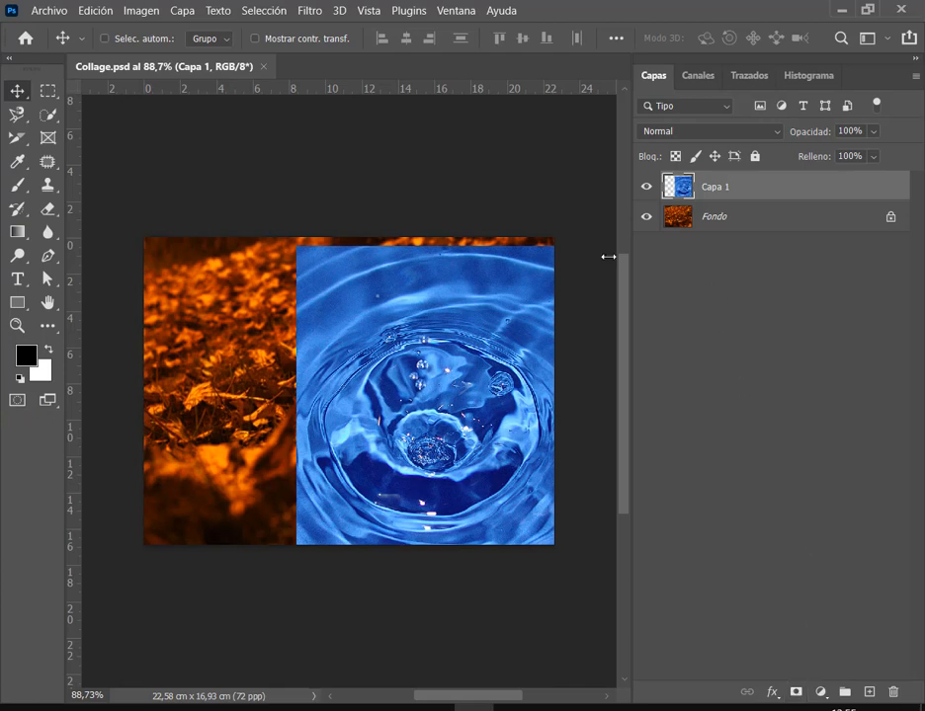
mouse_move(460, 361)
left_mouse_down()
mouse_move(435, 347)
mouse_move(463, 354)
left_mouse_up()
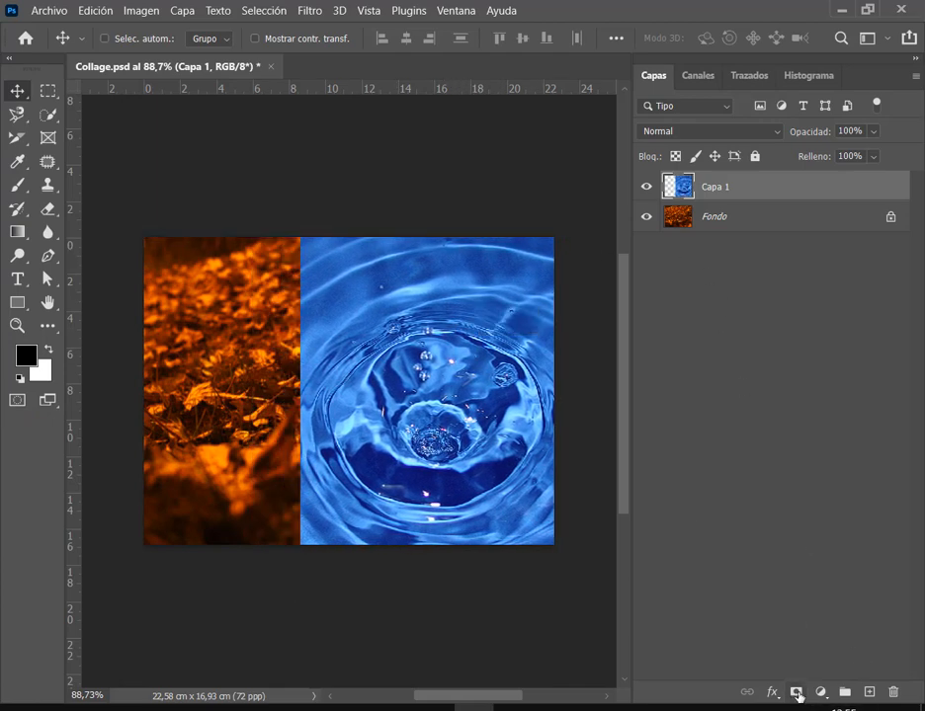
Add a layer mask to the water layer Capa 1 and show large layer thumbnails.
left_click(796, 693)
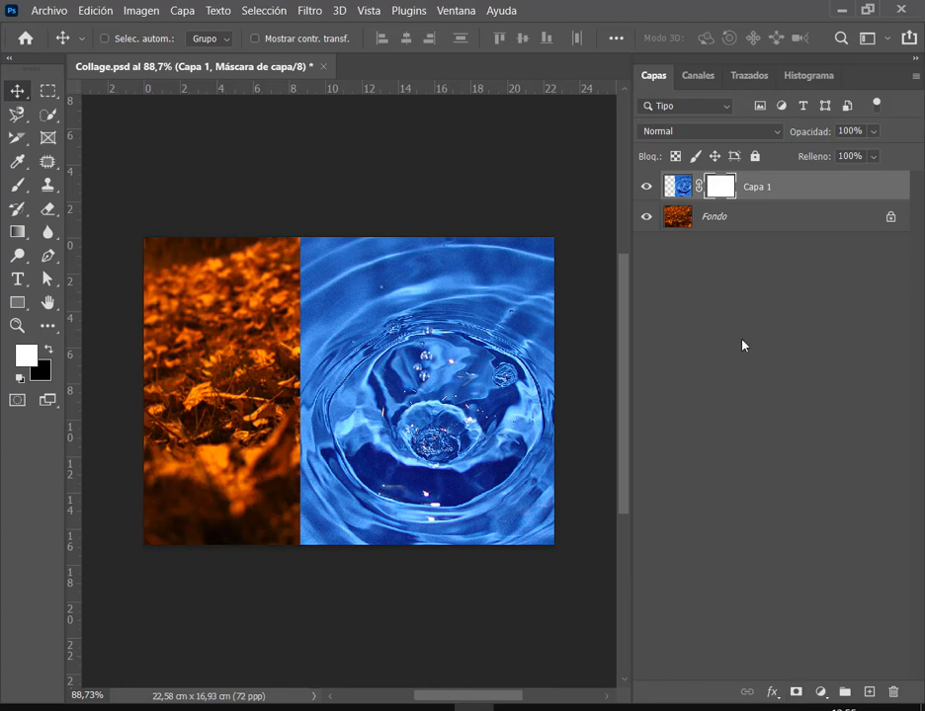
right_click(672, 187)
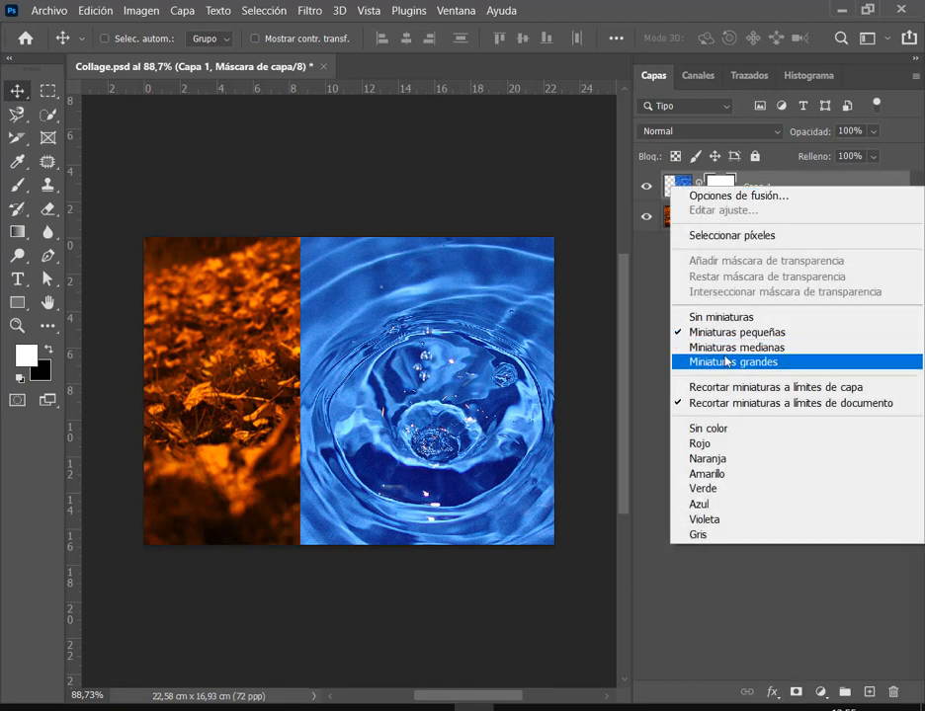
left_click(726, 363)
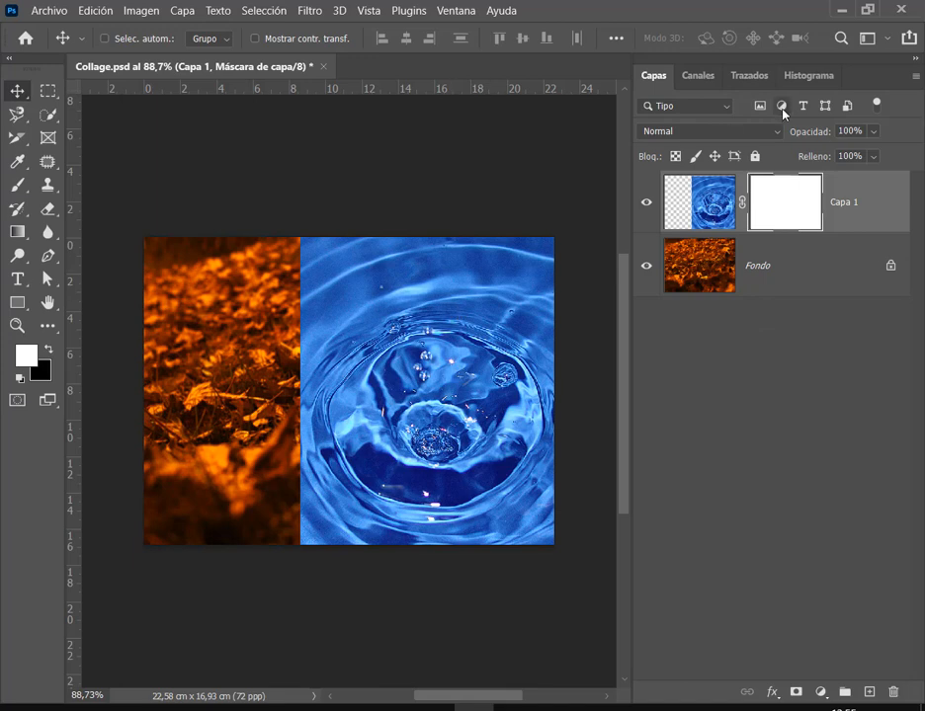
Set the Eraser to 113 px and mask out the water layer's upper edge and both upper corners.
left_click(49, 209)
right_click(408, 283)
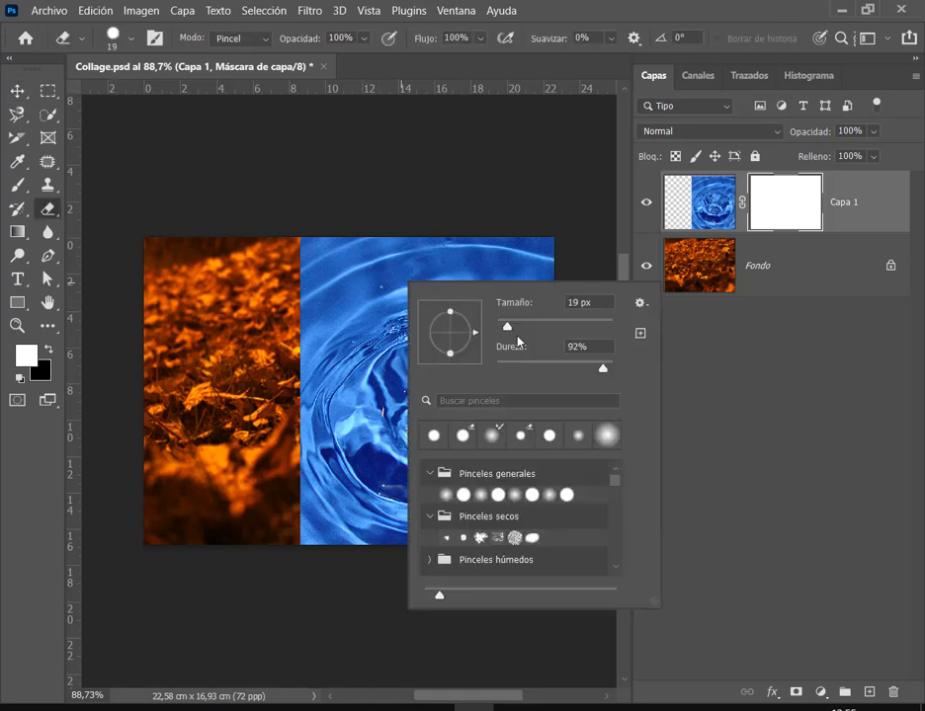
left_click(531, 325)
left_click(560, 325)
key("Return")
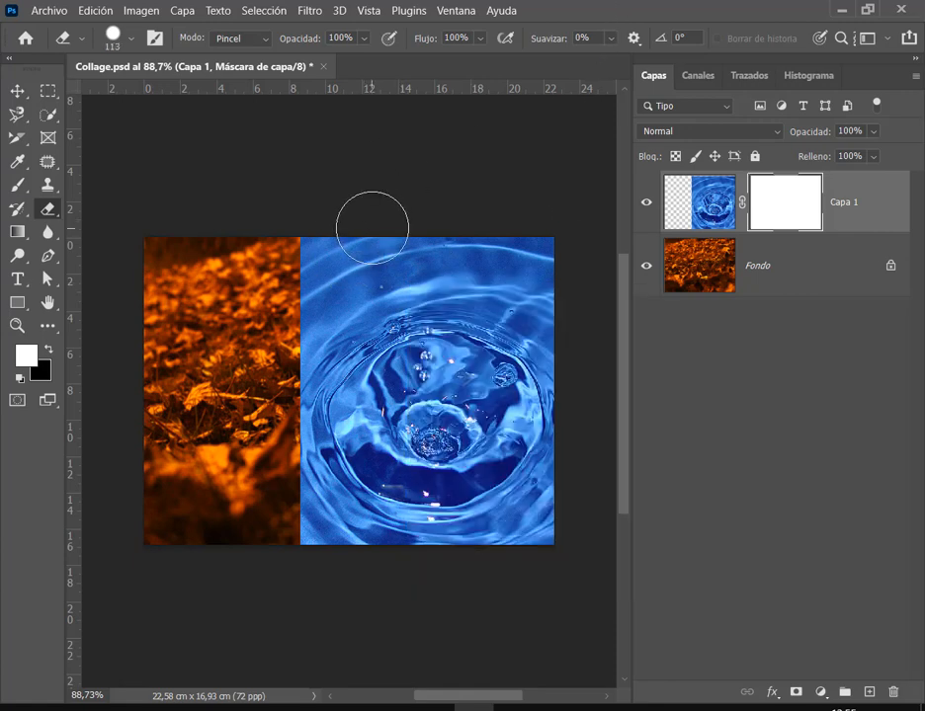
mouse_move(375, 233)
left_mouse_down()
mouse_move(328, 254)
mouse_move(308, 310)
mouse_move(375, 254)
mouse_move(428, 246)
mouse_move(514, 257)
mouse_move(553, 278)
mouse_move(566, 309)
left_mouse_up()
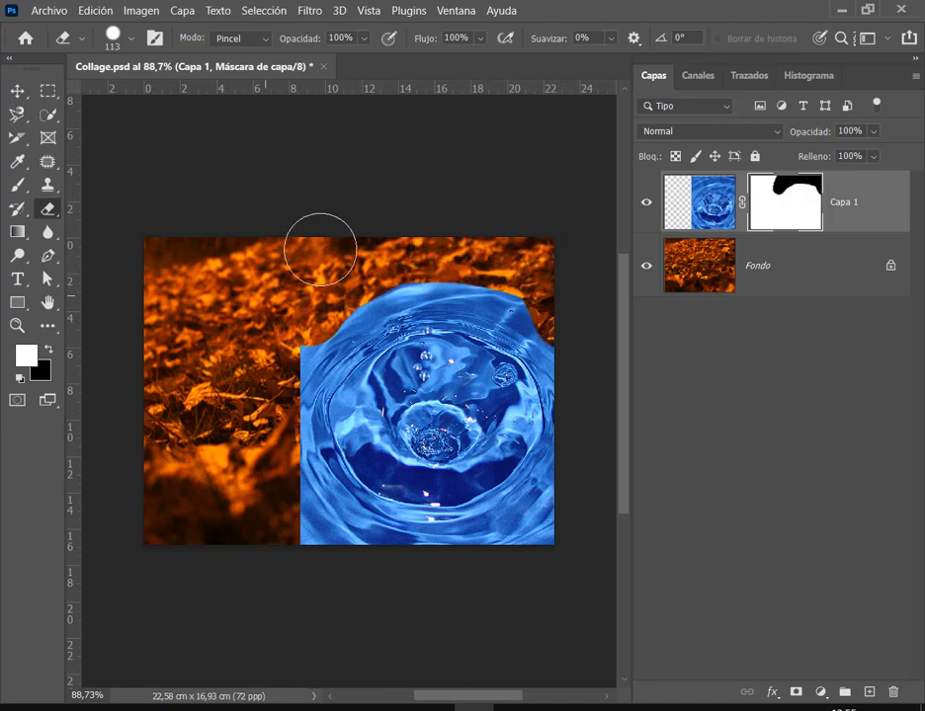
Undo the hard-edged Eraser strokes on the water layer's mask.
mouse_move(331, 286)
left_mouse_down()
mouse_move(298, 307)
mouse_move(269, 351)
left_mouse_up()
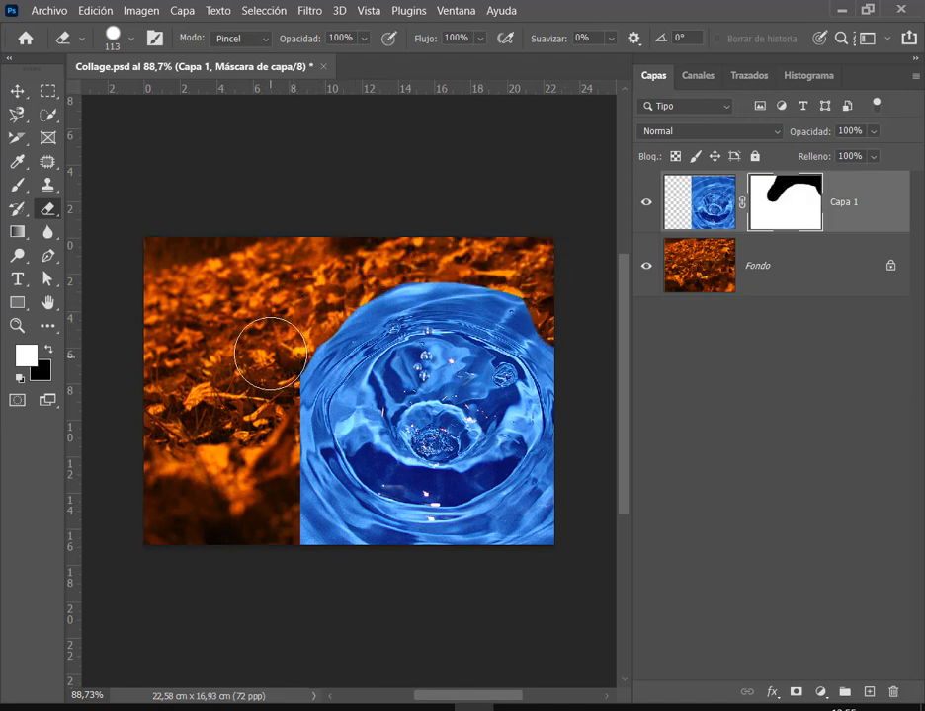
key("ctrl+z")
key("ctrl+z")
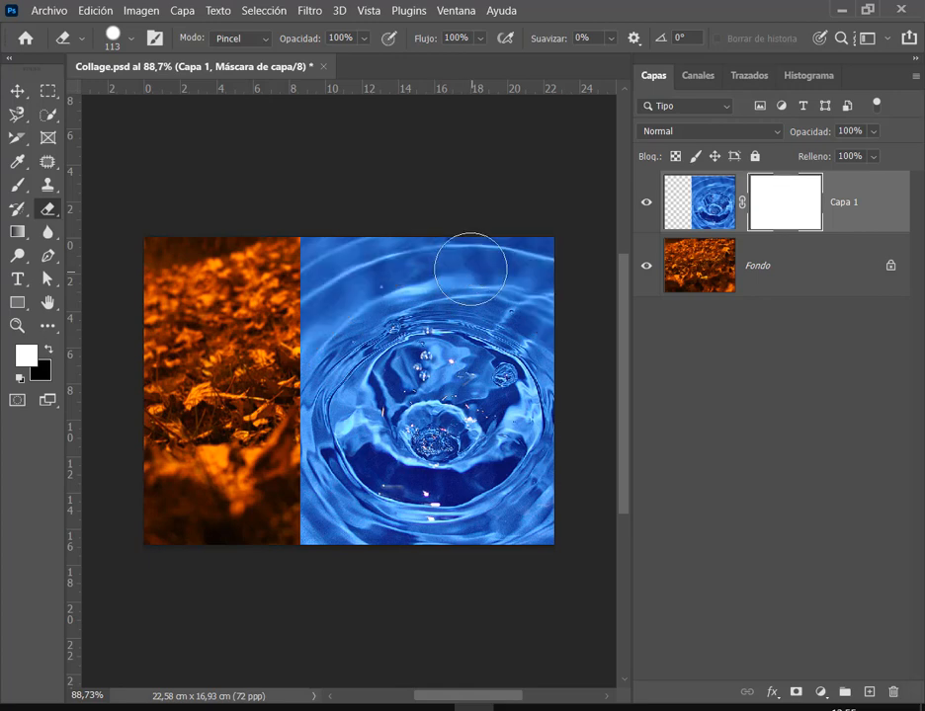
Try masking the water around the ripple with a 113 px Eraser at minimum hardness, comparing with collage terminado.jpg.
right_click(470, 246)
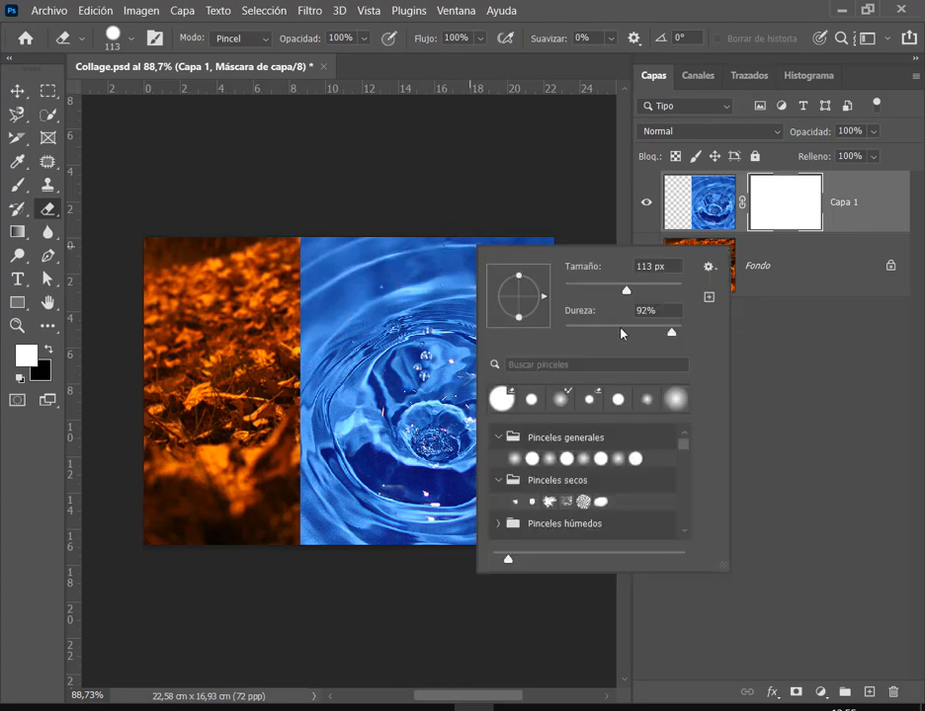
left_click_drag(621, 332, 566, 332)
mouse_move(394, 235)
left_mouse_down()
mouse_move(347, 237)
mouse_move(309, 290)
mouse_move(406, 238)
mouse_move(572, 260)
mouse_move(570, 278)
mouse_move(337, 246)
mouse_move(274, 357)
mouse_move(278, 485)
mouse_move(495, 582)
mouse_move(598, 485)
mouse_move(597, 635)
left_mouse_up()
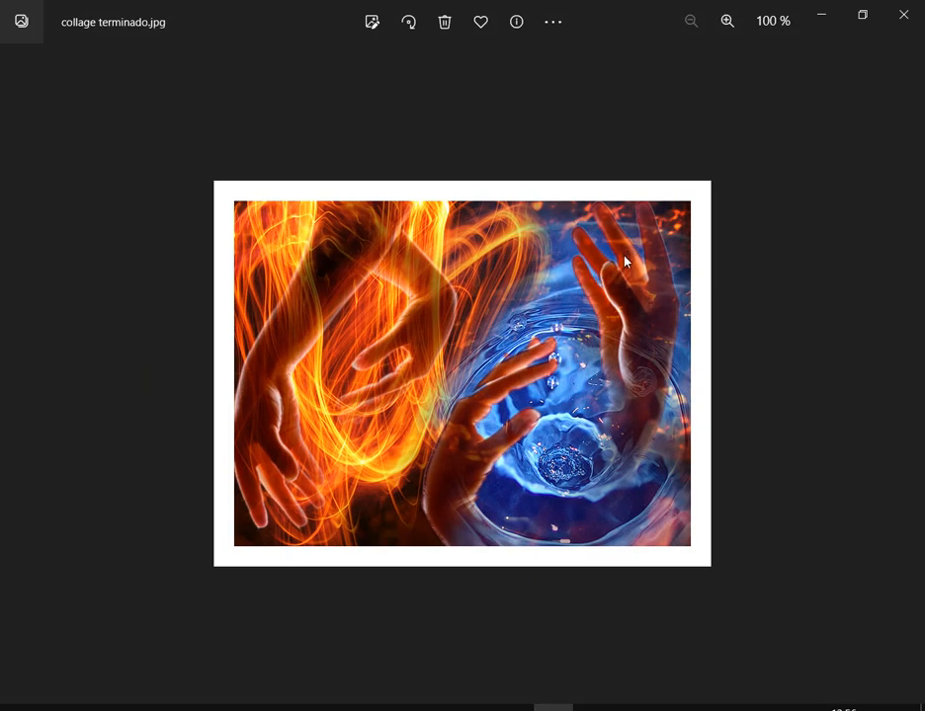
left_click(553, 708)
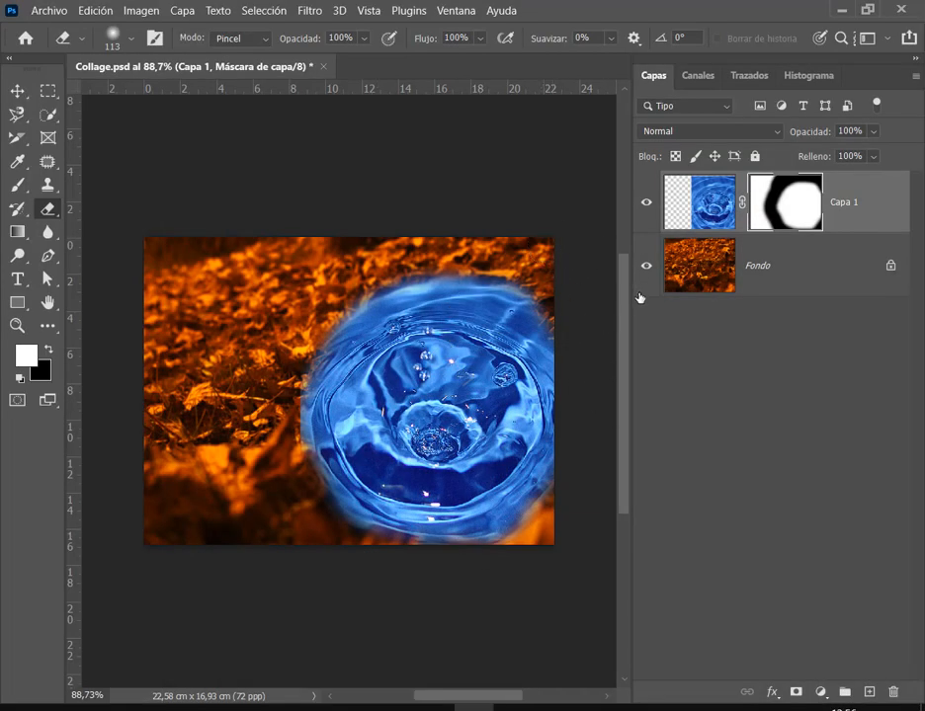
Fill the water layer's mask with white and activate the Gradient tool with that mask as the target.
key("alt+BackSpace")
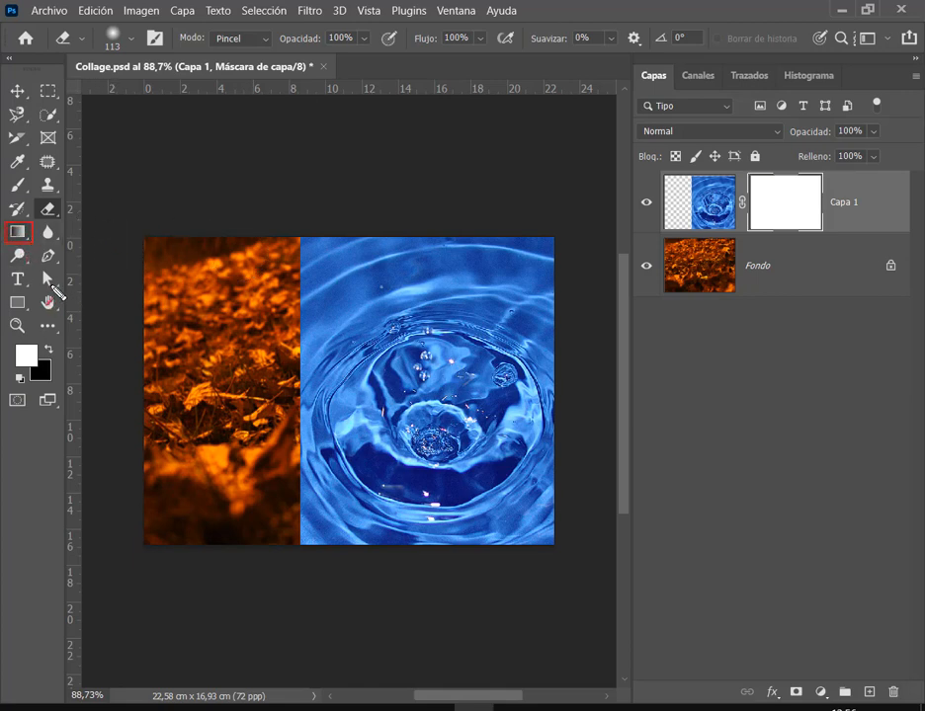
left_click_drag(50, 285, 27, 235)
left_click(18, 233)
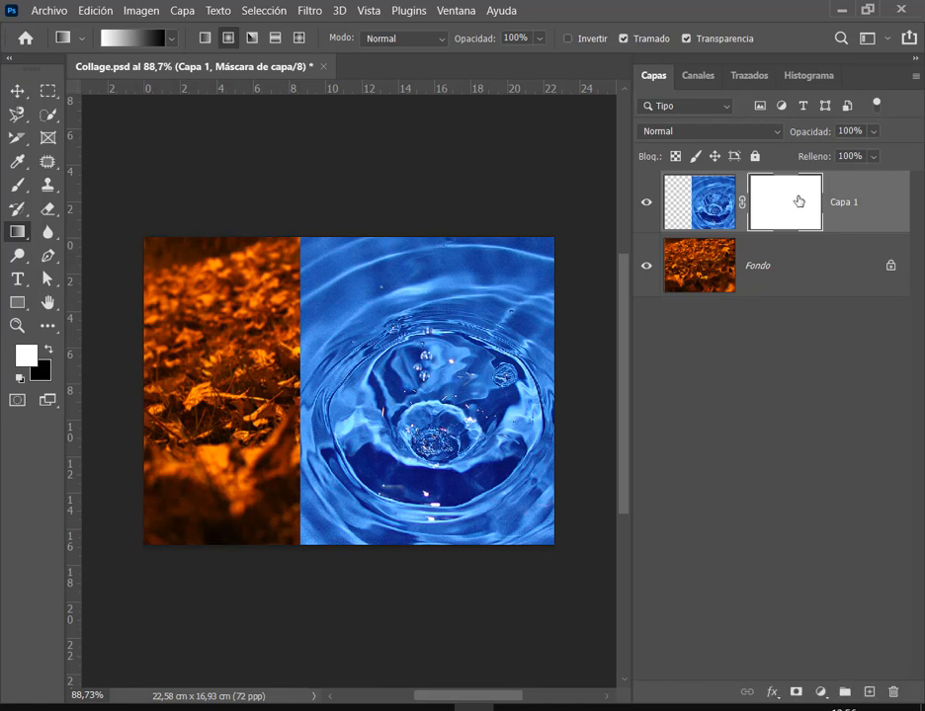
left_click(702, 208)
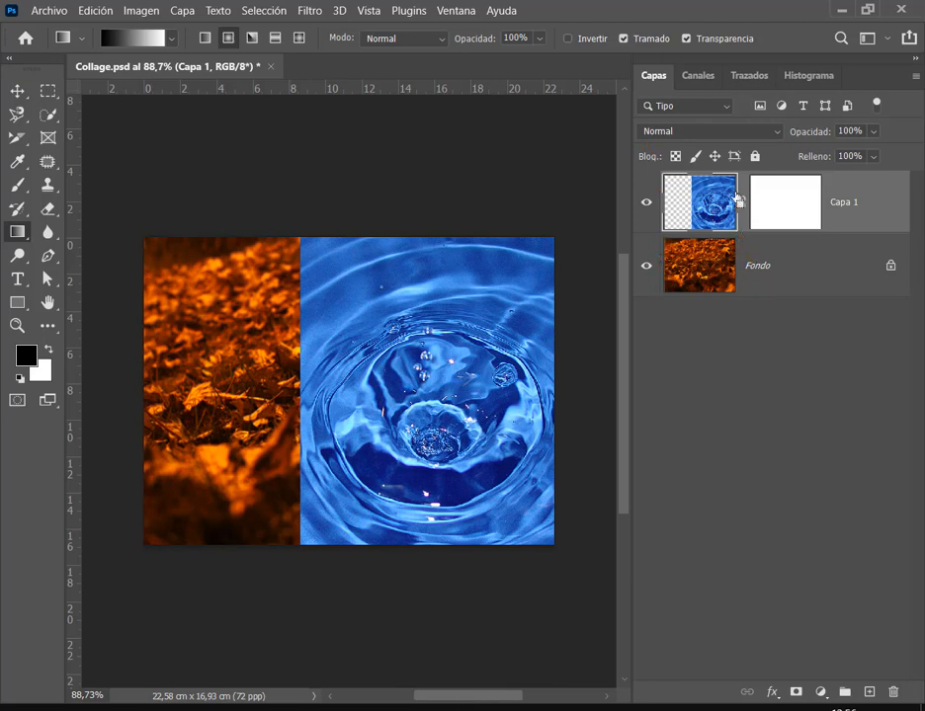
left_click(793, 195)
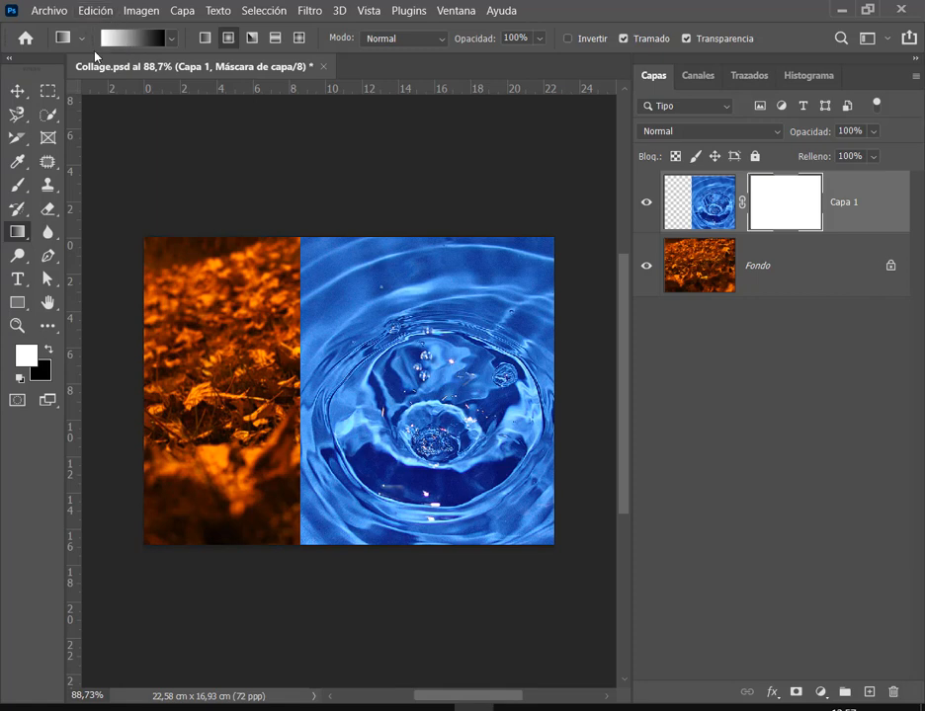
Choose the first gradient of the Básicos group, white to black, and set the gradient style to radial.
left_click(173, 40)
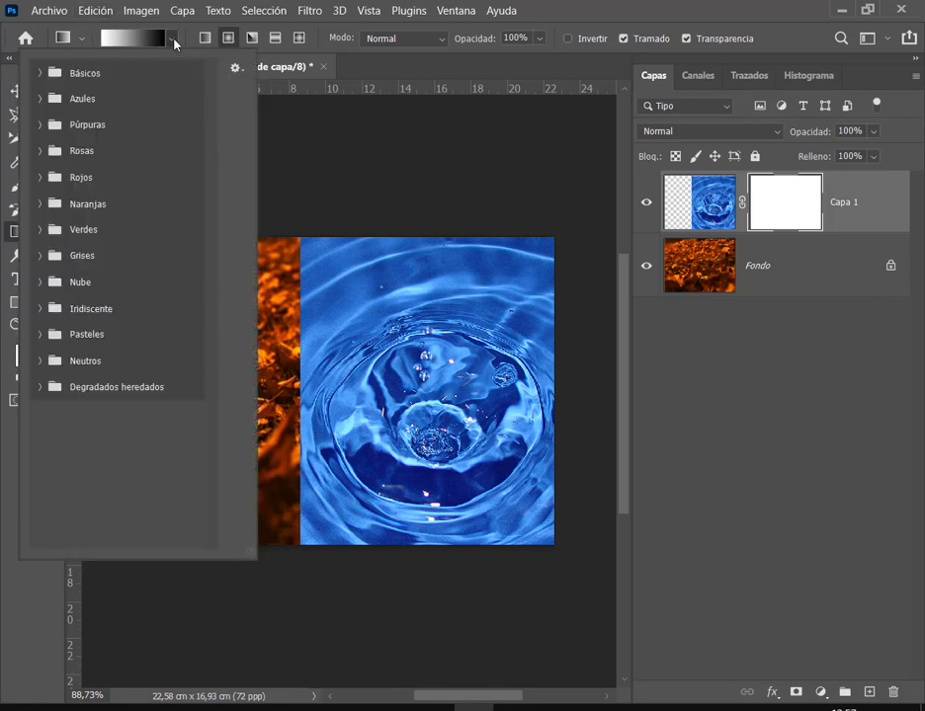
left_click(41, 73)
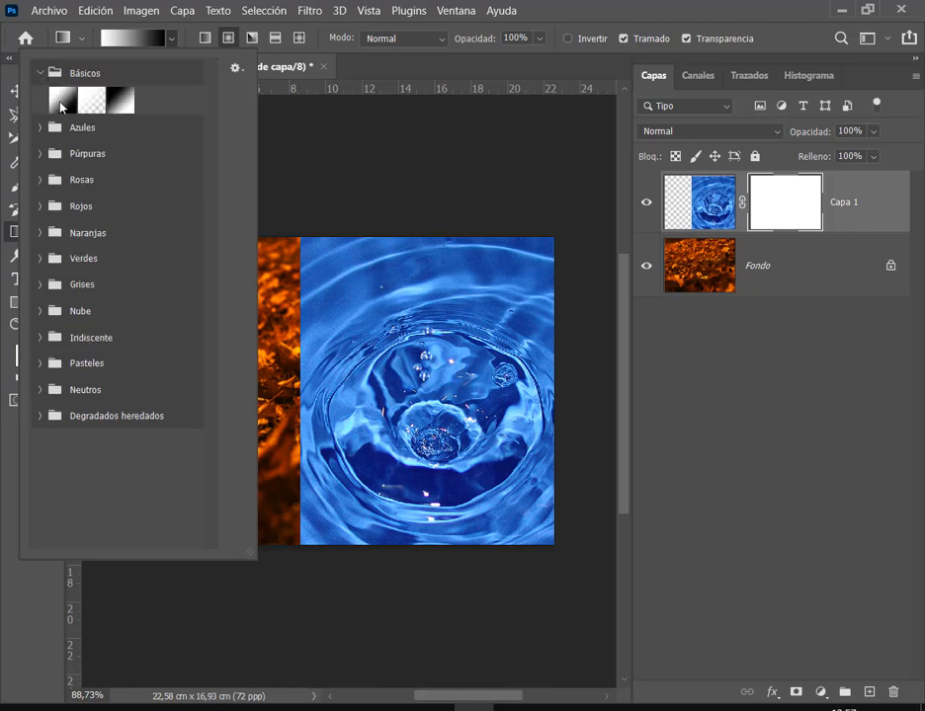
left_click(60, 103)
left_click(410, 67)
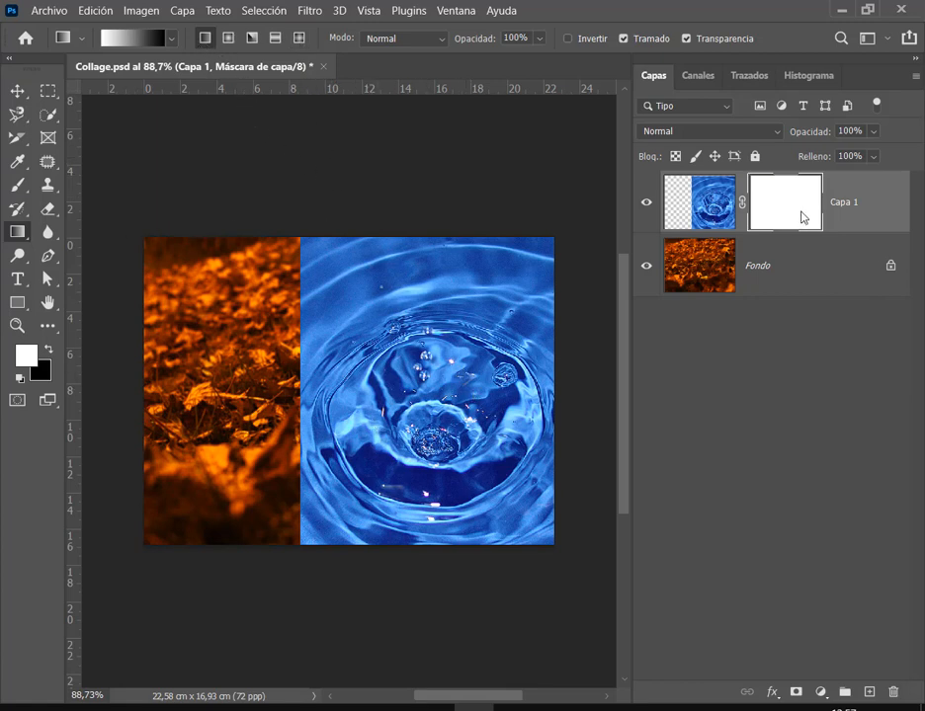
left_click(205, 39)
left_click(229, 39)
Try radial gradients of increasing length on the water layer's mask, starting from the splash's centre.
left_click_drag(438, 437, 430, 265)
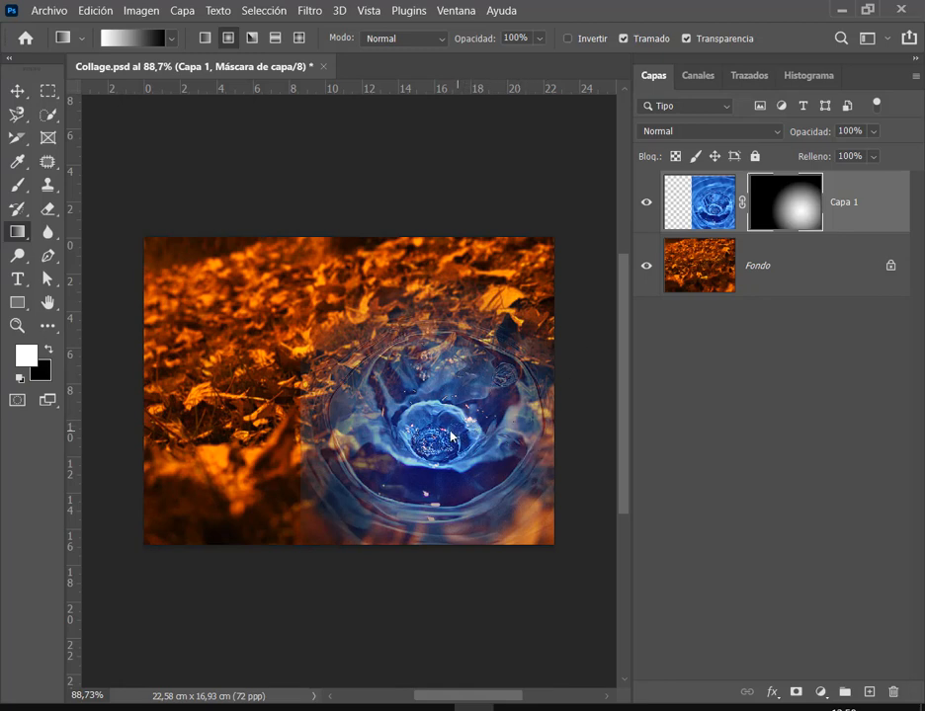
left_click_drag(437, 452, 418, 262)
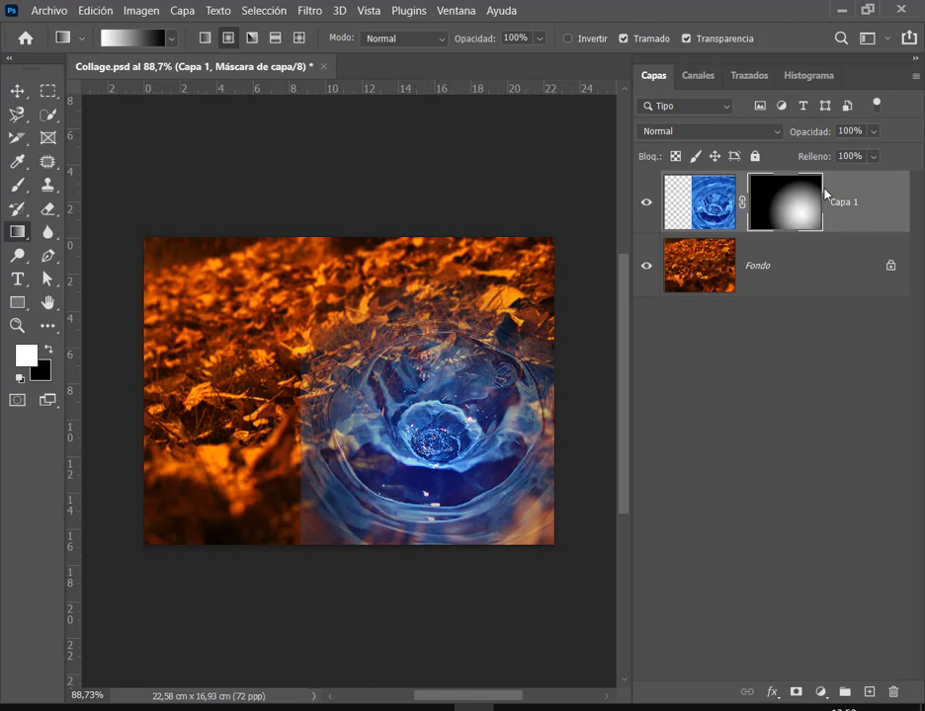
left_click_drag(435, 448, 401, 215)
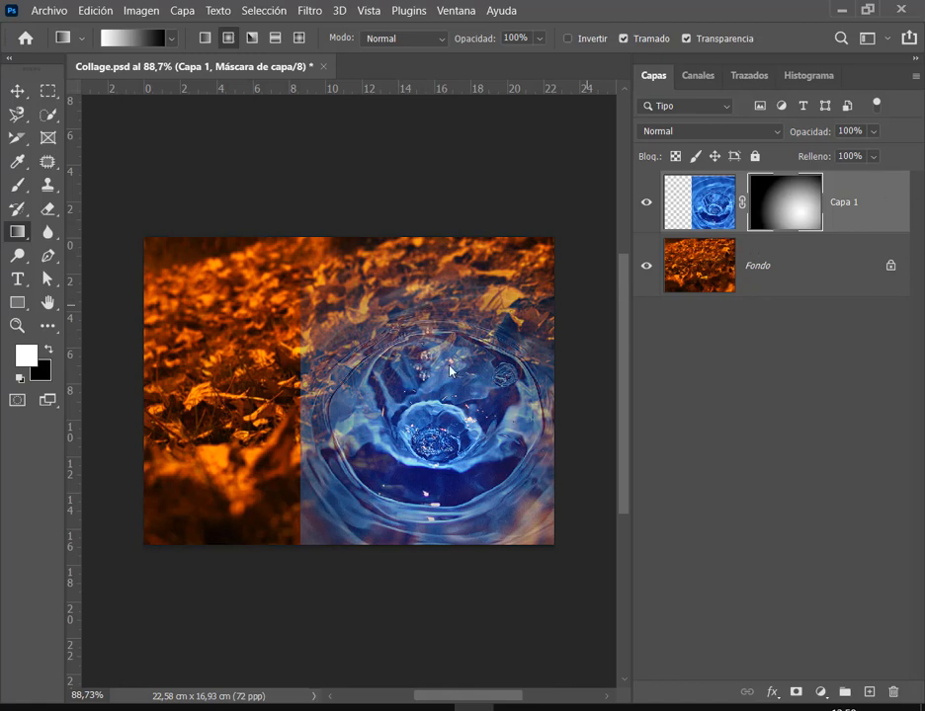
left_click_drag(279, 311, 325, 562)
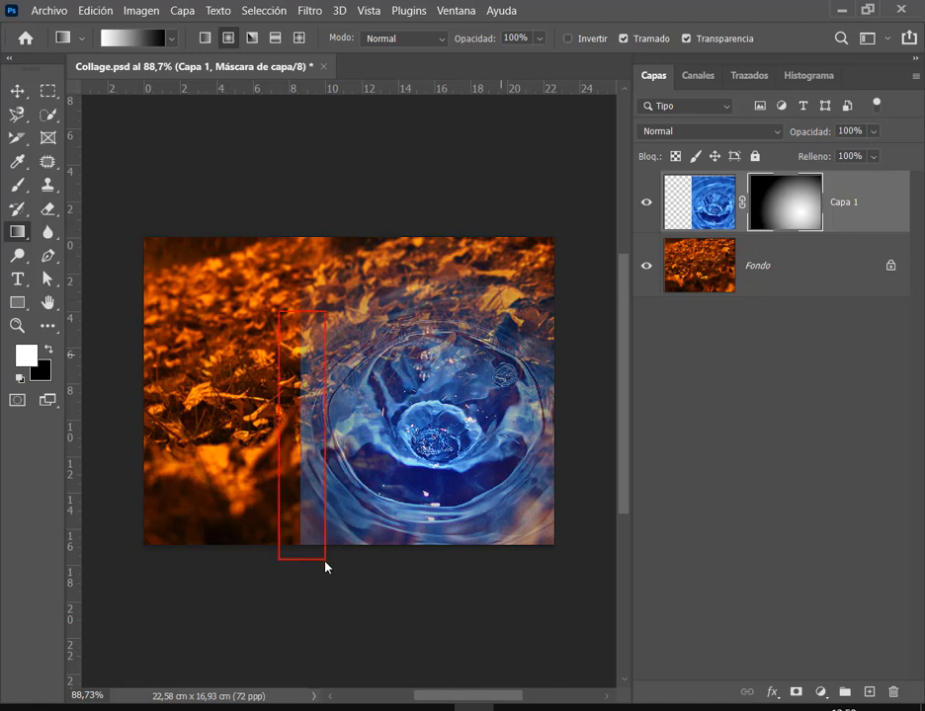
left_click_drag(291, 517, 298, 513)
key("Escape")
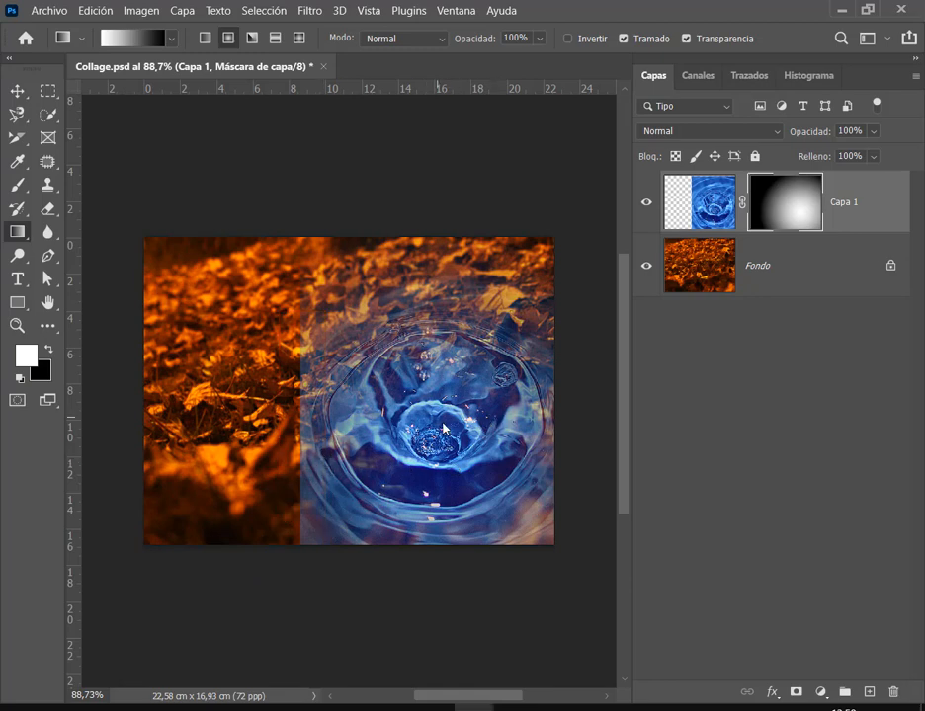
Redraw the mask's radial gradient from the splash's centre to just inside the image's upper edge, fading out the water's straight side.
left_click_drag(436, 416, 516, 521)
left_click_drag(509, 472, 425, 227)
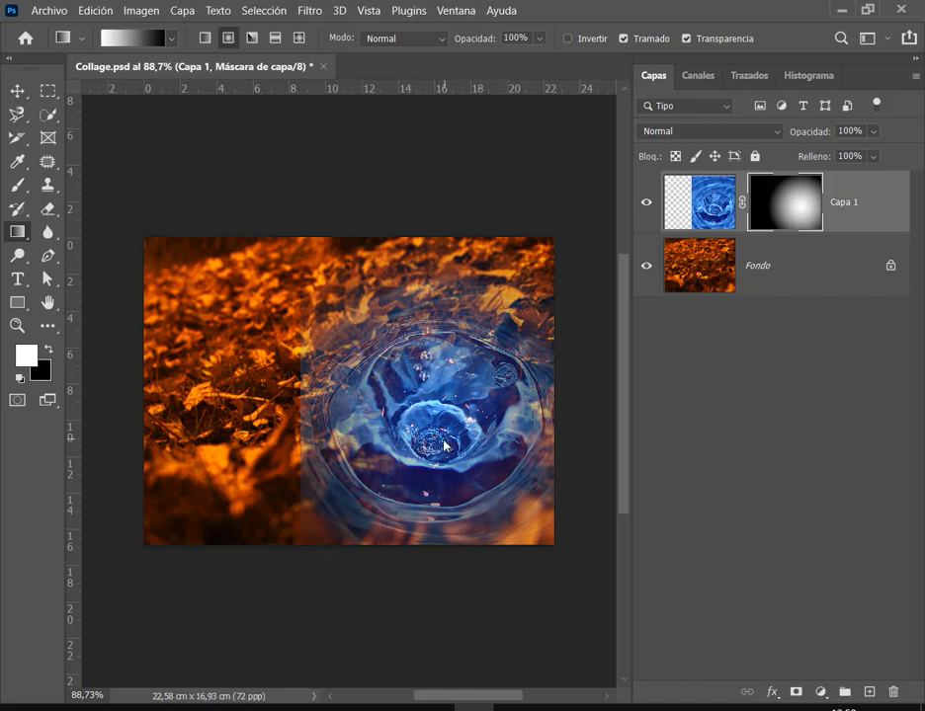
left_click_drag(444, 440, 233, 439)
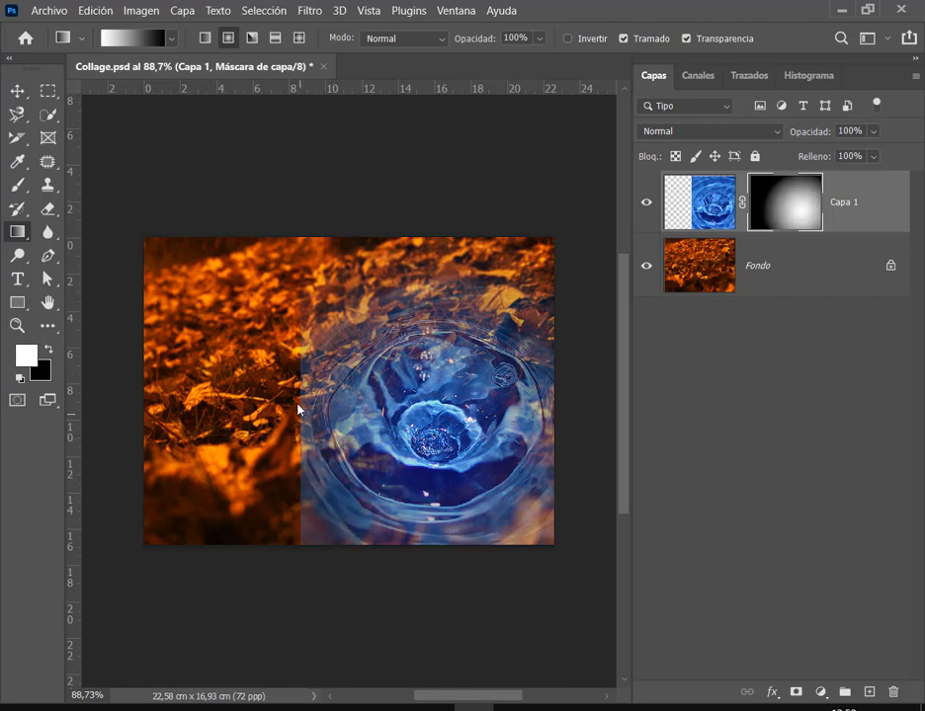
left_click_drag(431, 441, 452, 264)
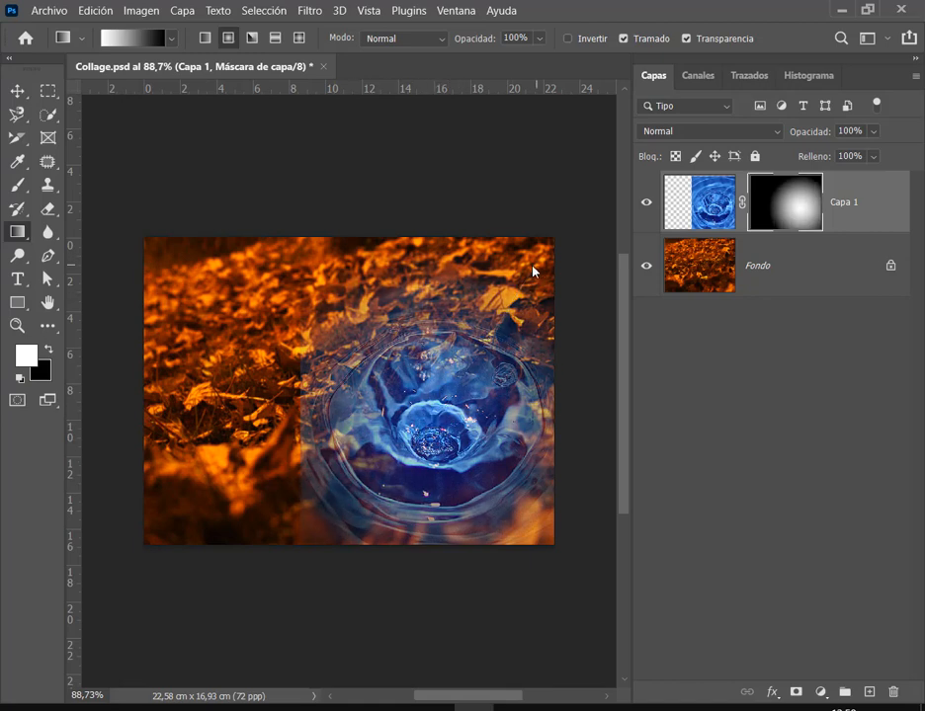
left_click_drag(431, 451, 493, 254)
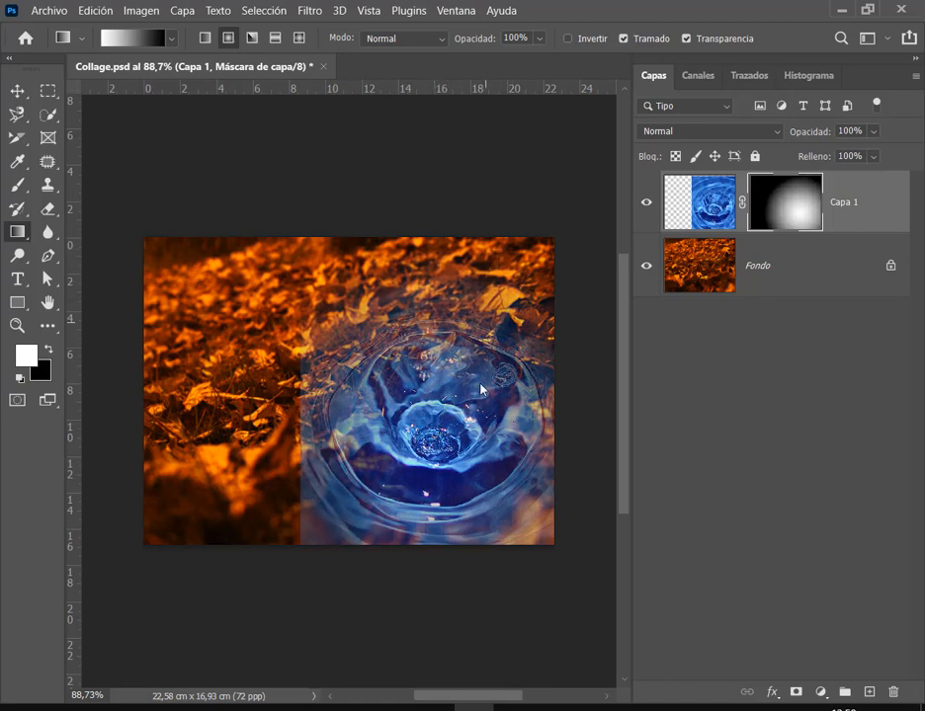
left_click_drag(441, 442, 432, 273)
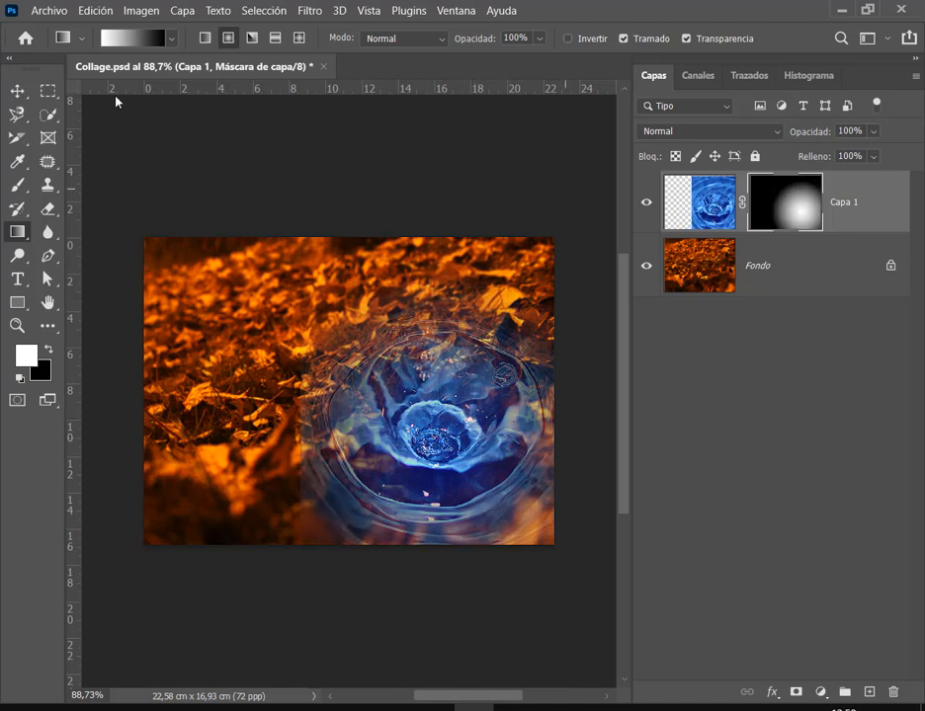
Target the Capa 1 image instead of its mask, and open fuego from the Collage03 folder using its embedded color profile.
left_click(17, 90)
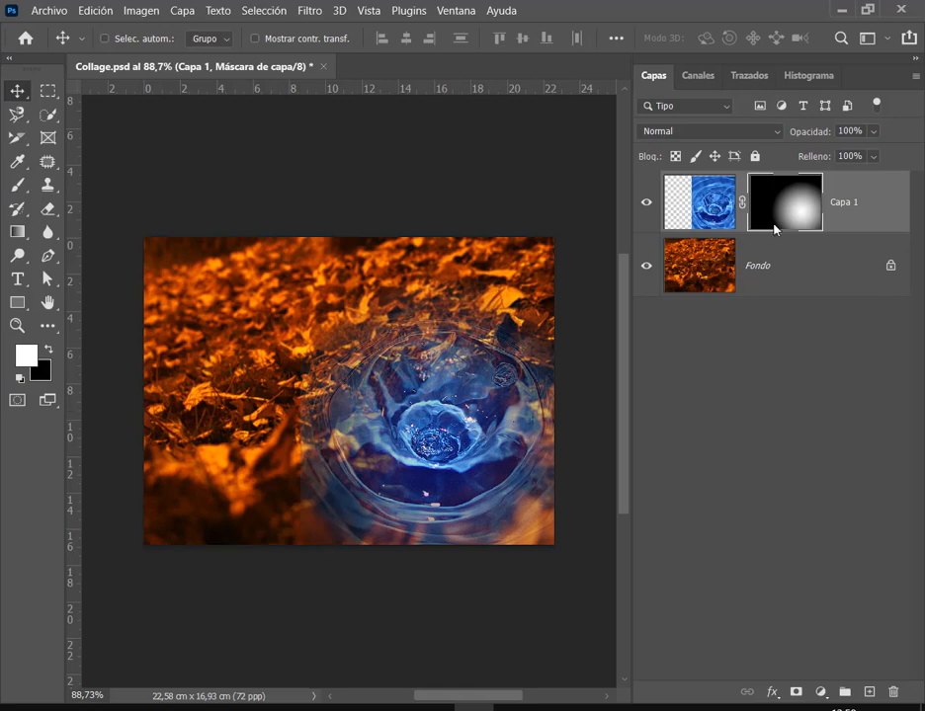
left_click(706, 198)
left_click(61, 14)
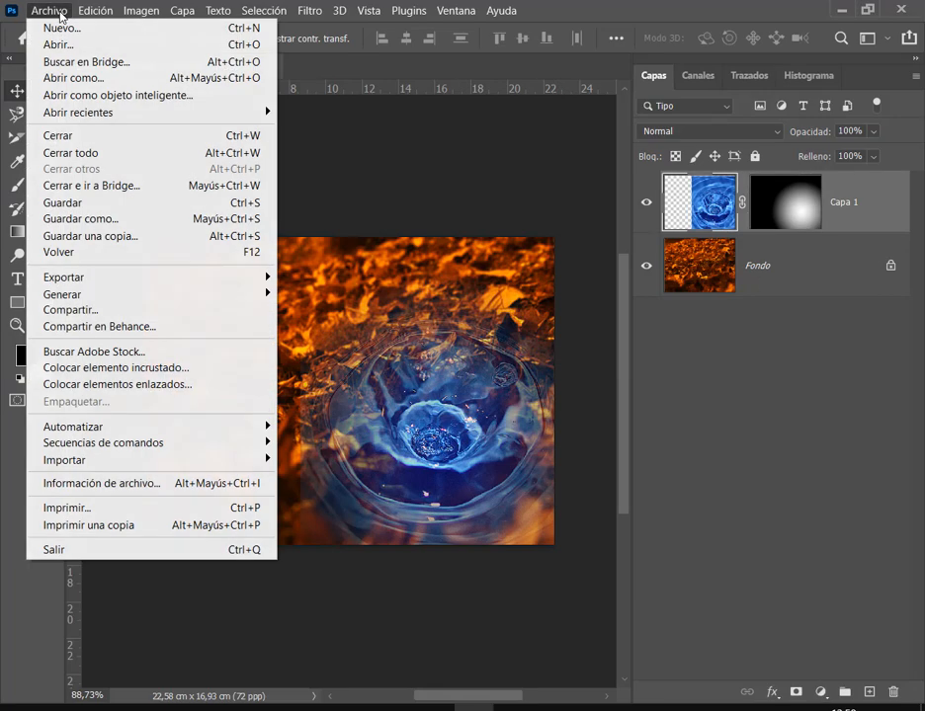
left_click(51, 46)
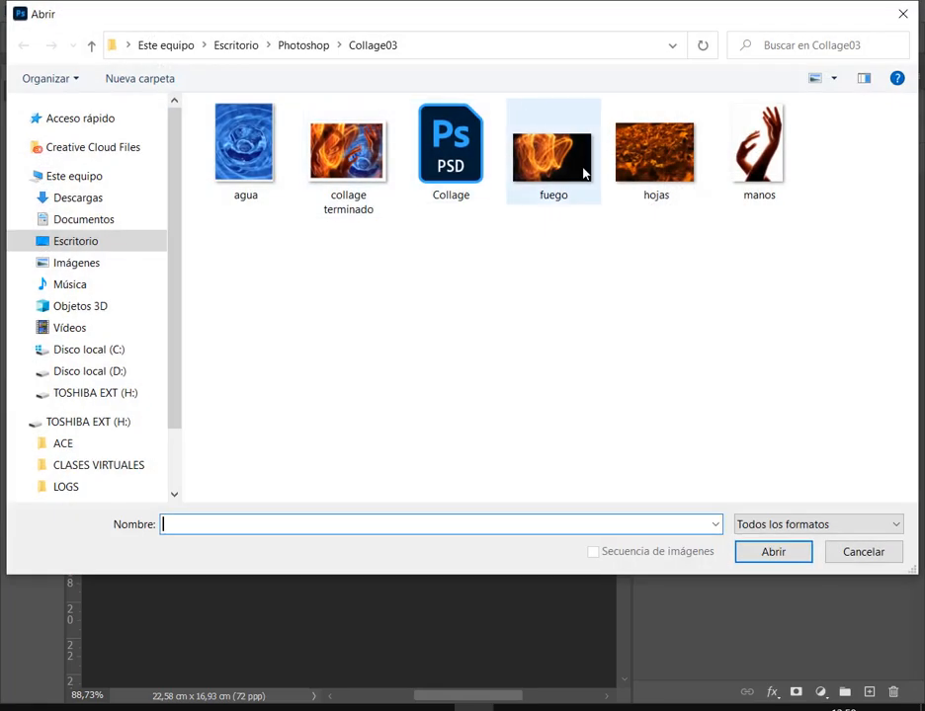
double_click(579, 160)
left_click(570, 383)
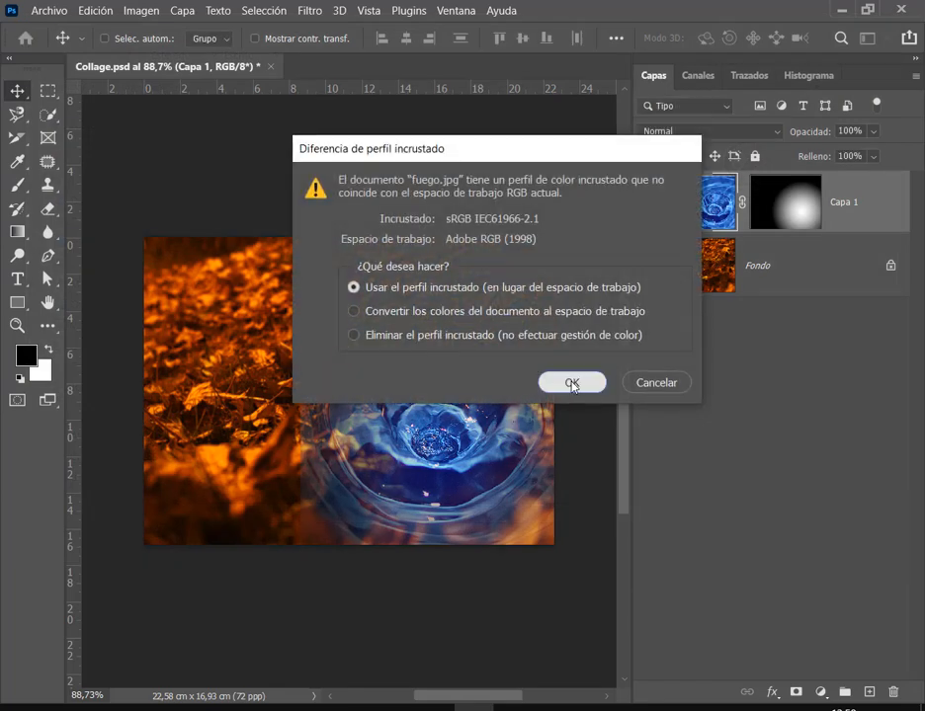
Copy the fire image into Collage.psd as a new layer above Capa 1 and close fuego.jpg.
left_click_drag(361, 269, 247, 126)
left_click_drag(323, 292, 398, 228)
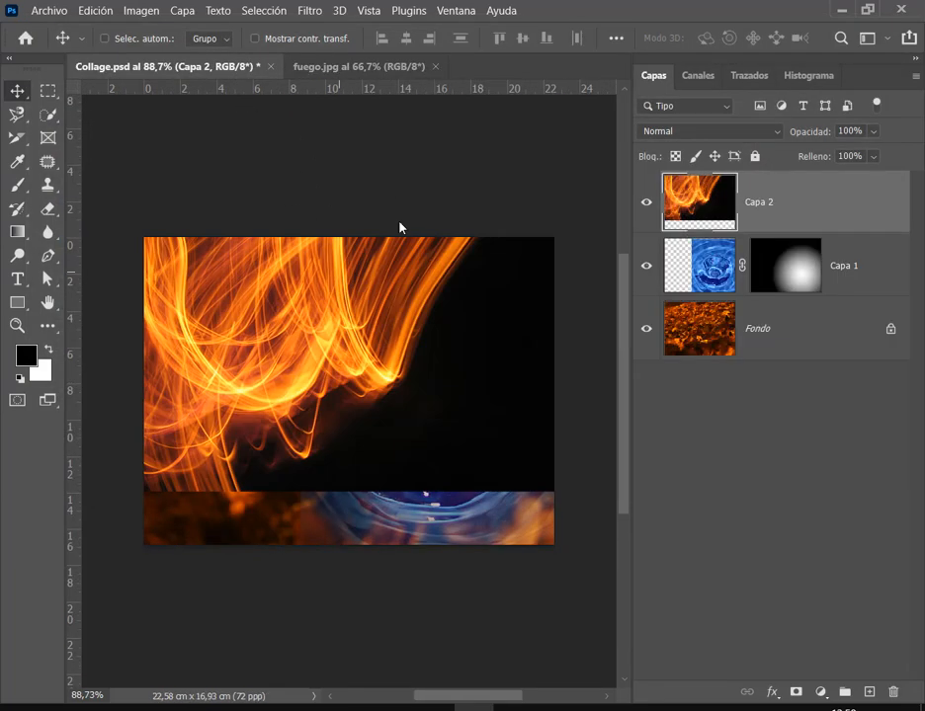
left_click(435, 67)
left_click(470, 10)
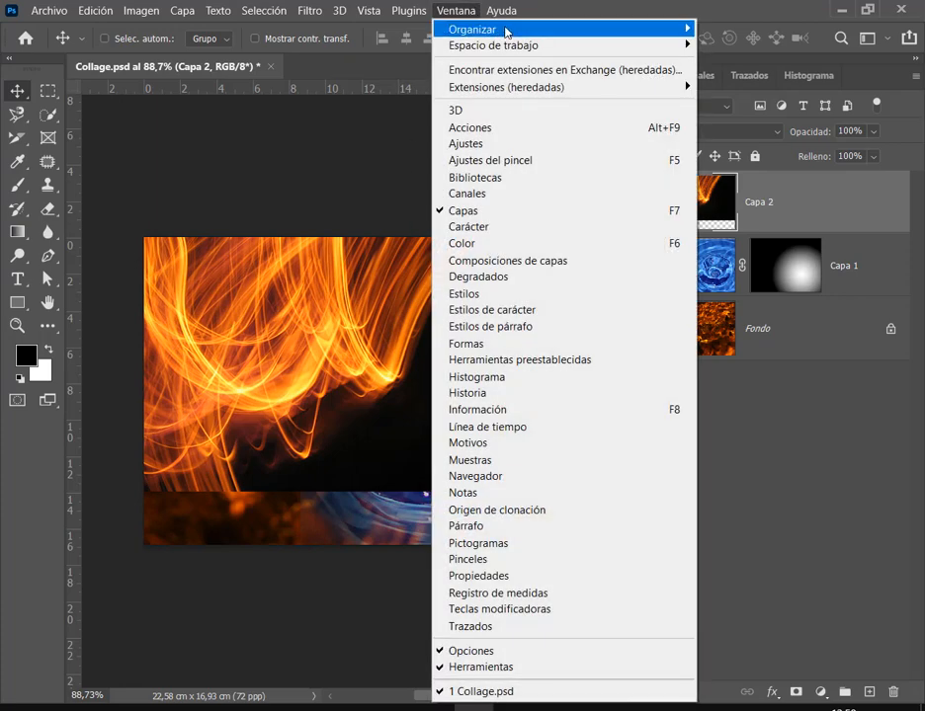
mouse_move(664, 29)
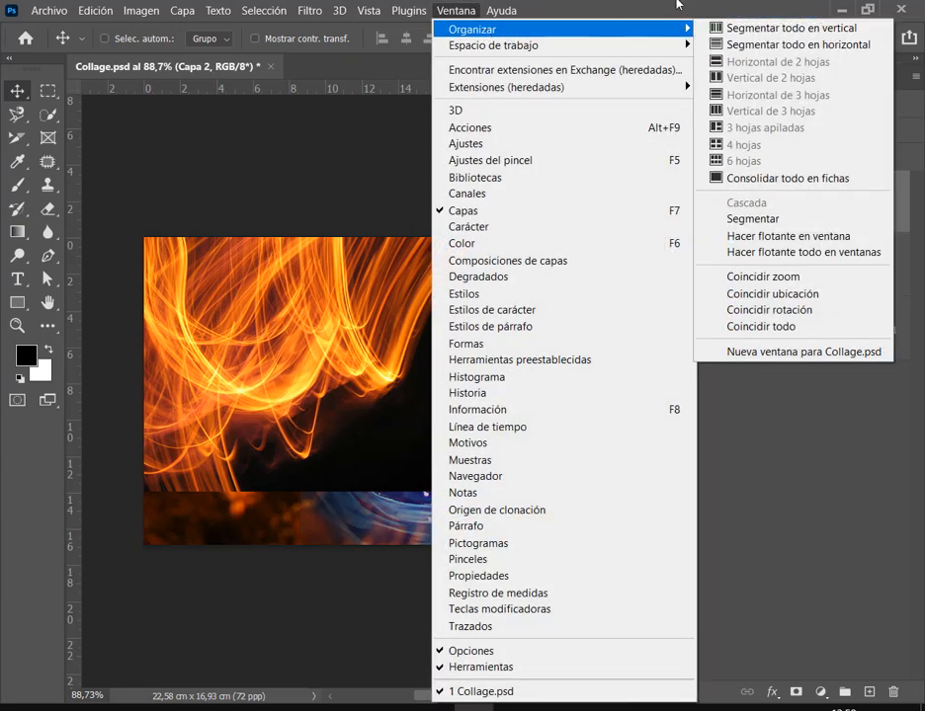
left_click(475, 8)
left_click(456, 11)
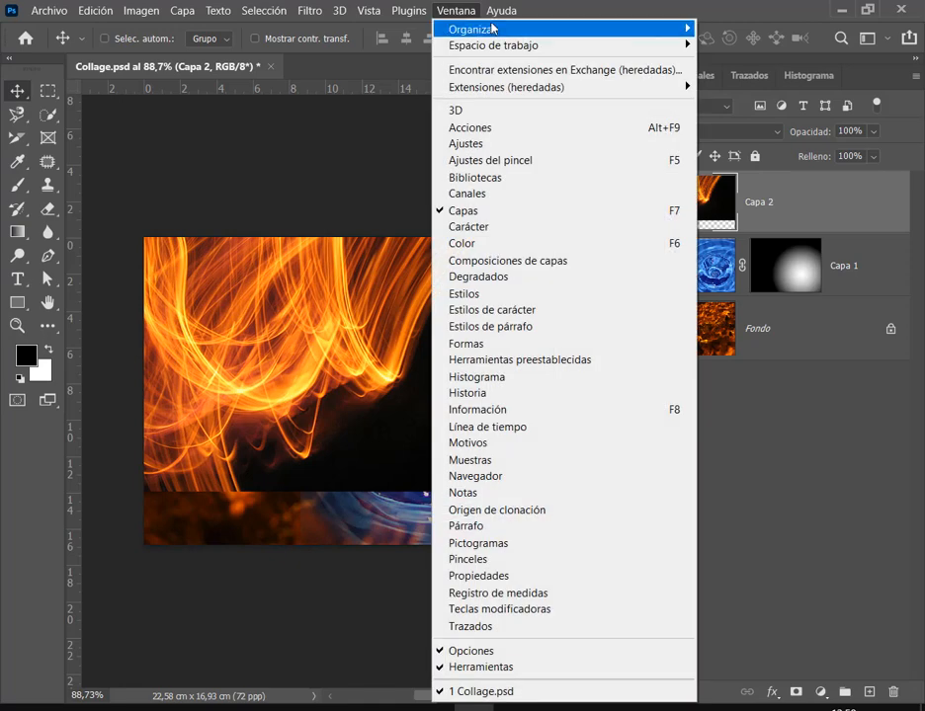
mouse_move(495, 29)
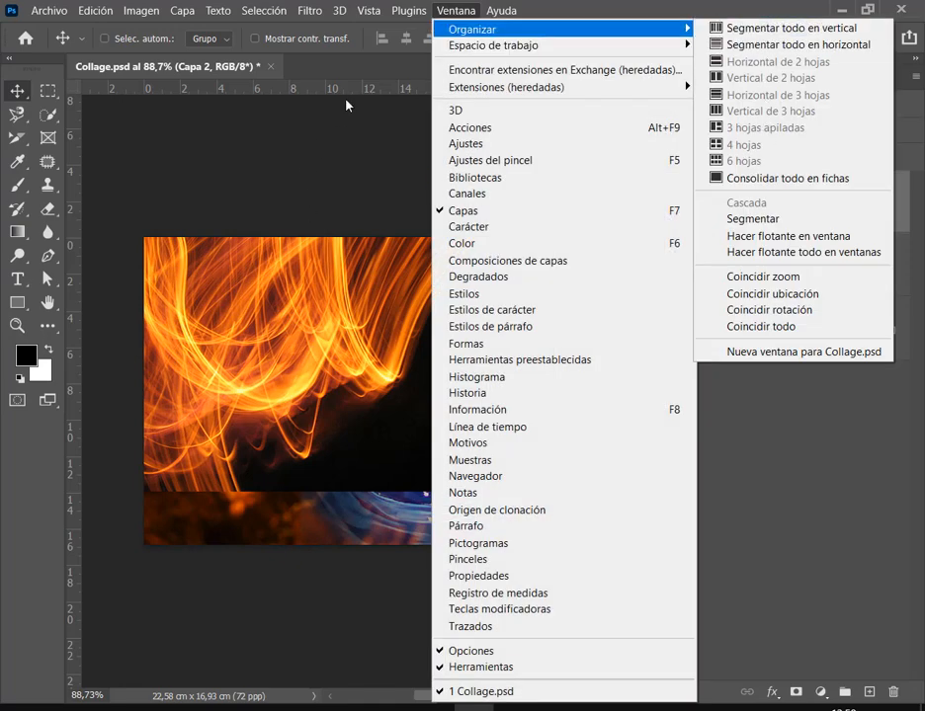
left_click(609, 6)
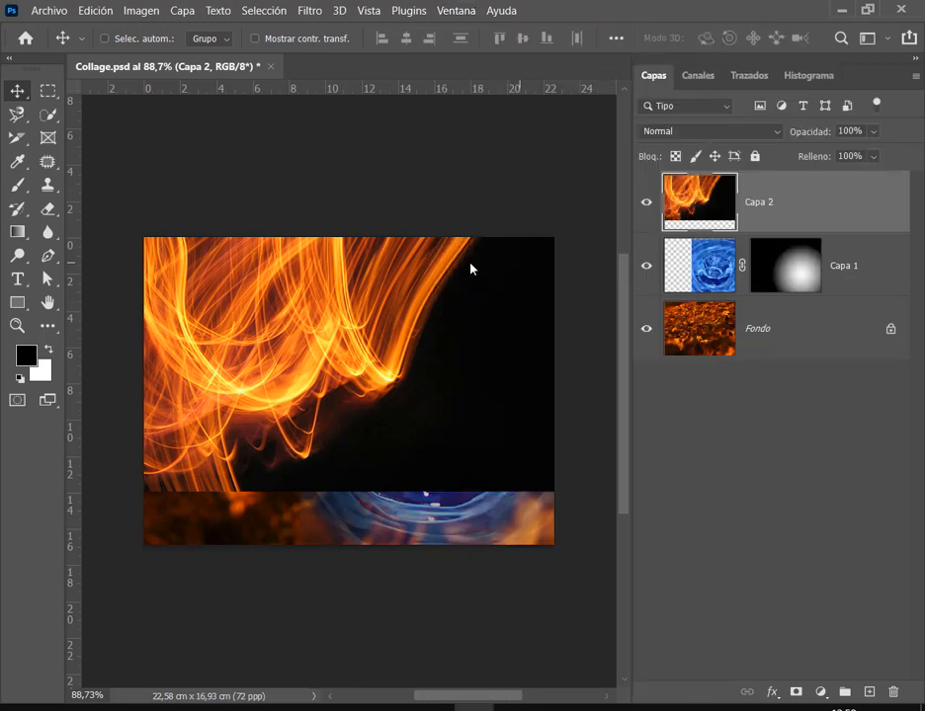
Scale the fire layer Capa 2 down proportionally and position its flames over the left half of the collage, covering its full height.
left_click_drag(421, 327, 397, 423)
left_click_drag(367, 364, 380, 363)
key("ctrl+t")
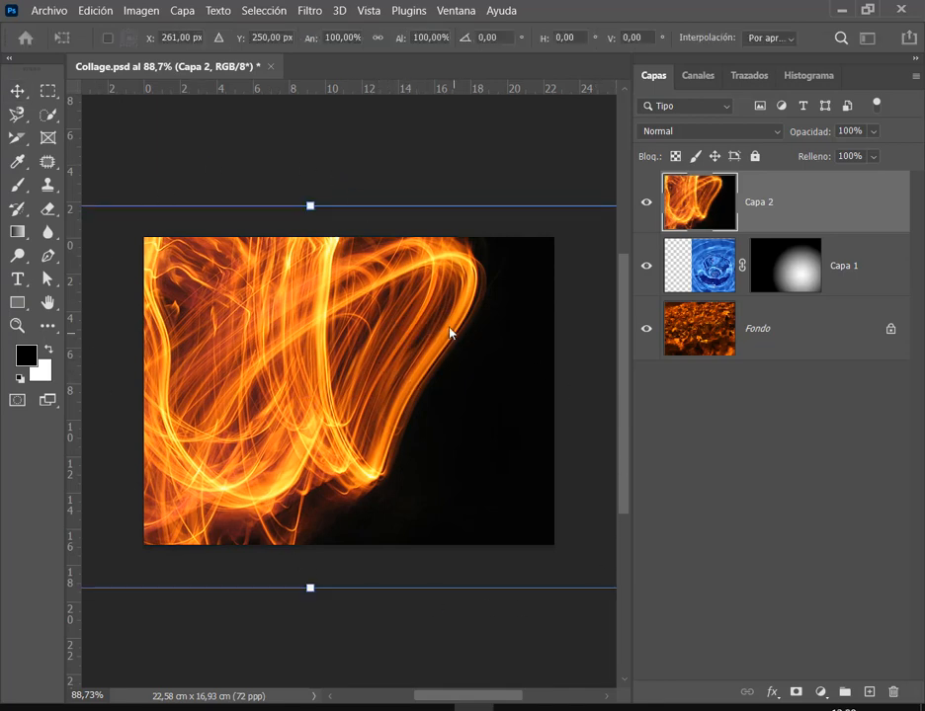
scroll(444, 319, "down", 3)
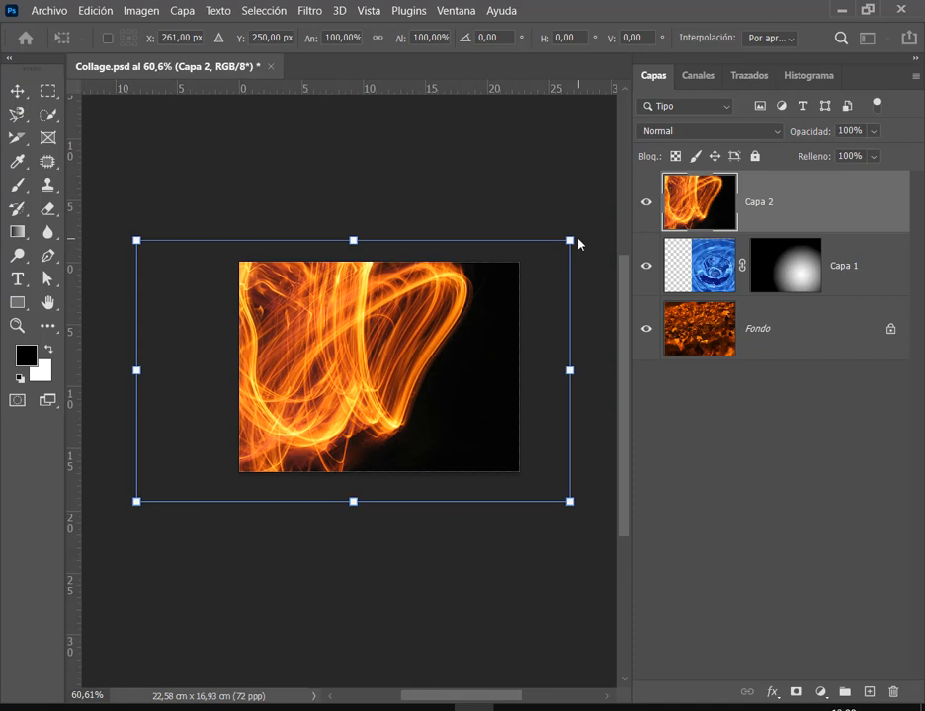
left_click_drag(576, 243, 516, 272)
left_click_drag(387, 357, 407, 374)
key("Return")
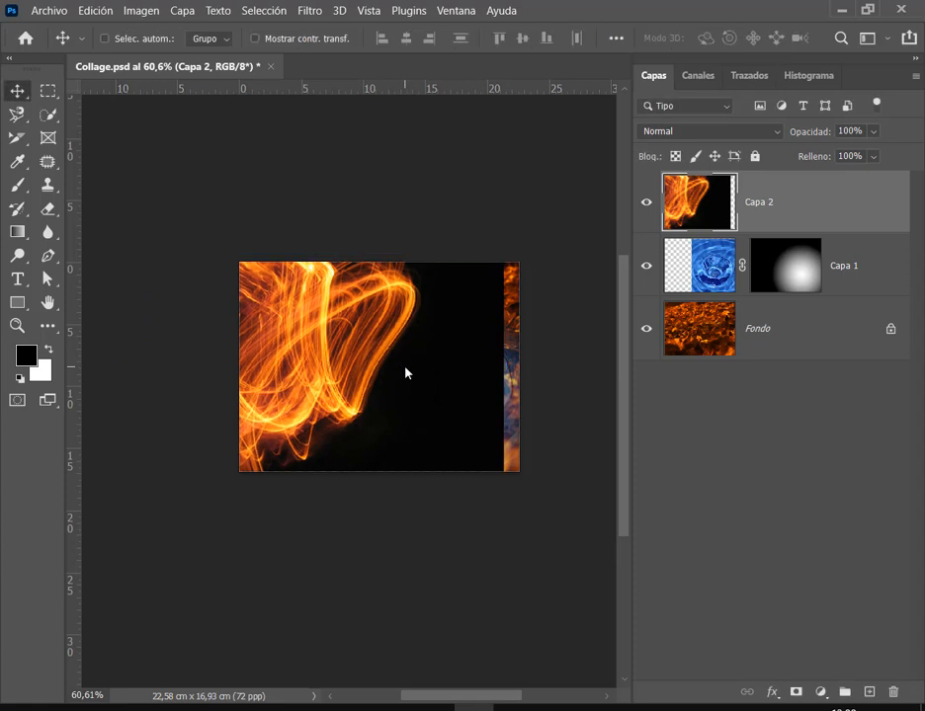
Shift the fire layer Capa 2 to cover the collage's uncovered right edge, and add a layer mask to it.
scroll(407, 374, "up", 3)
left_click_drag(407, 372, 435, 394)
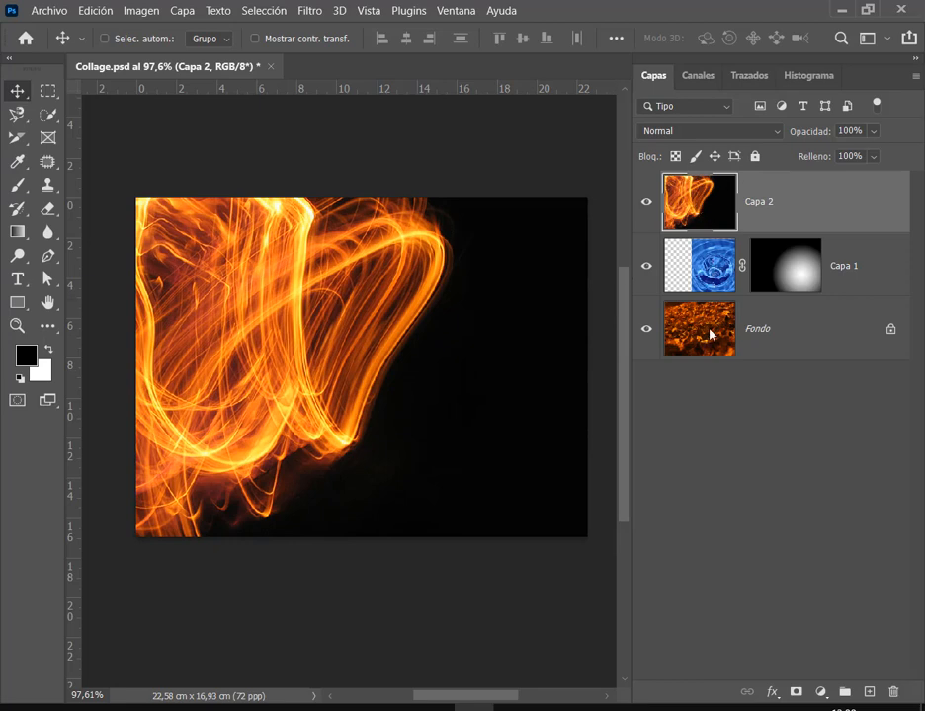
left_click(795, 691)
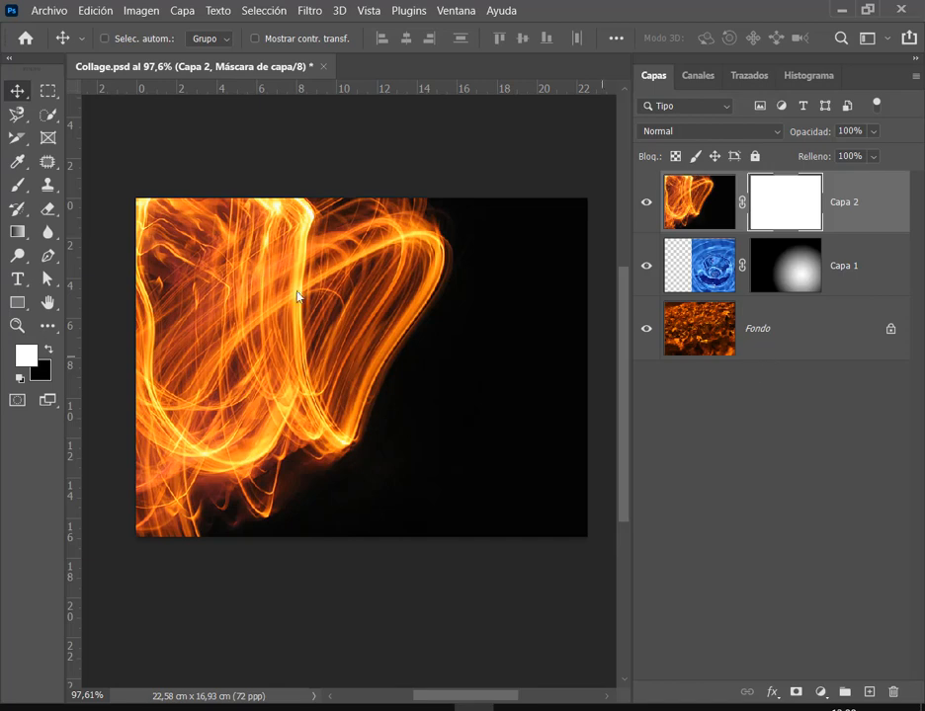
Try a radial and a vertical linear gradient on Capa 2's mask, comparing with collage terminado.jpg and undoing each gradient.
left_click(29, 231)
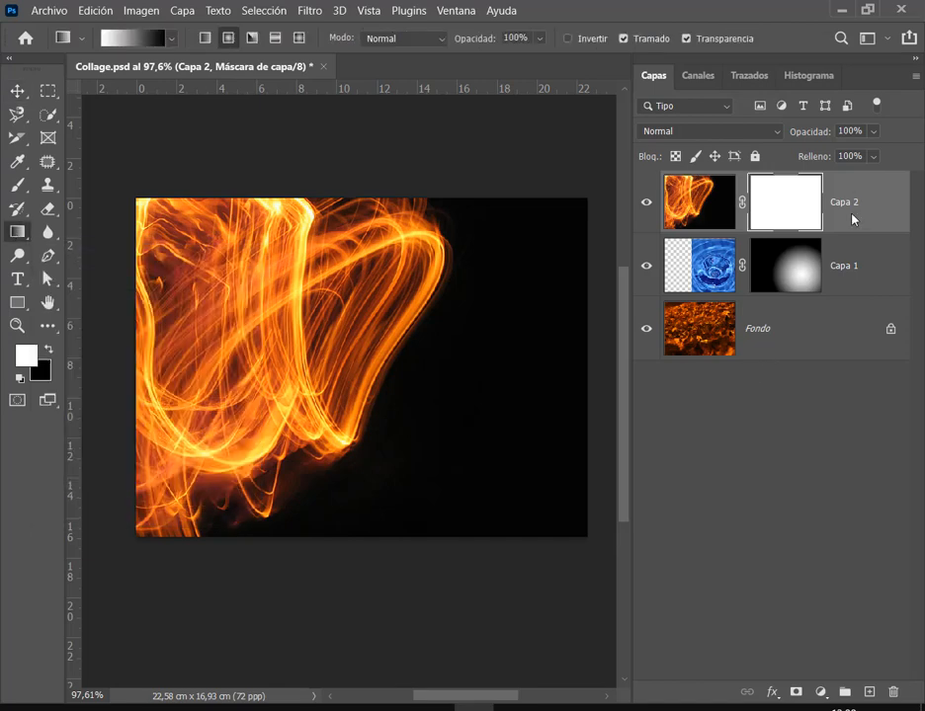
left_click(229, 38)
left_click_drag(418, 339, 411, 334)
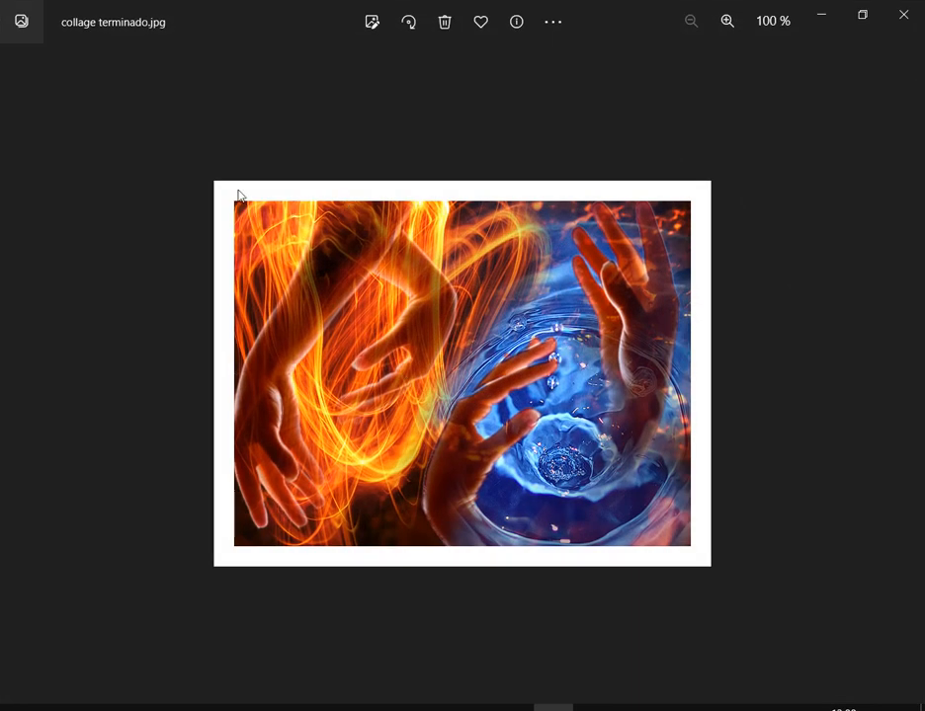
left_click_drag(216, 186, 233, 566)
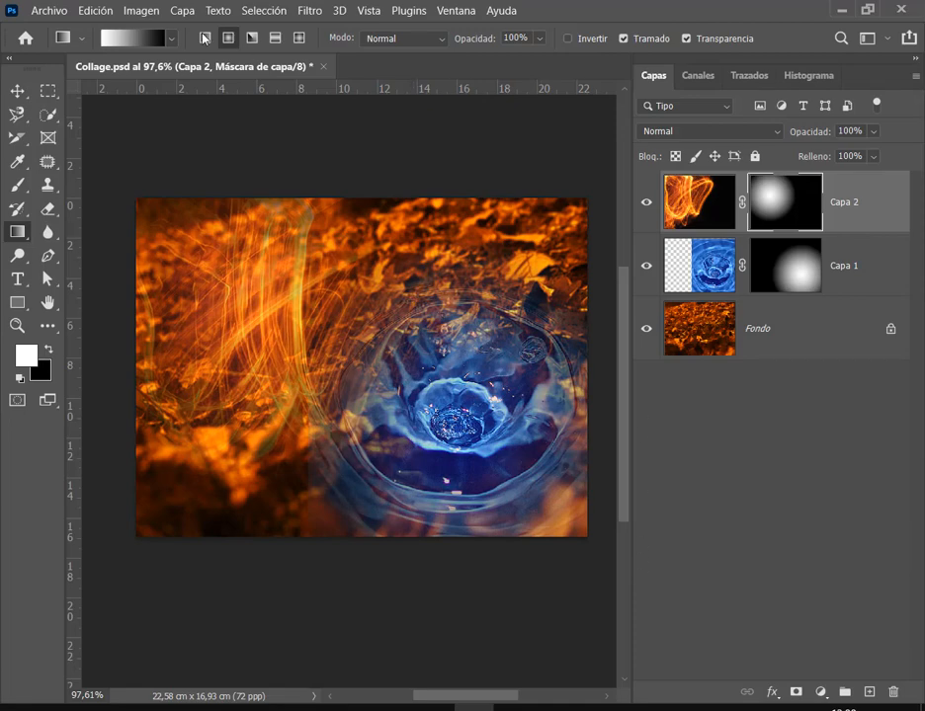
left_click(96, 11)
left_click(158, 10)
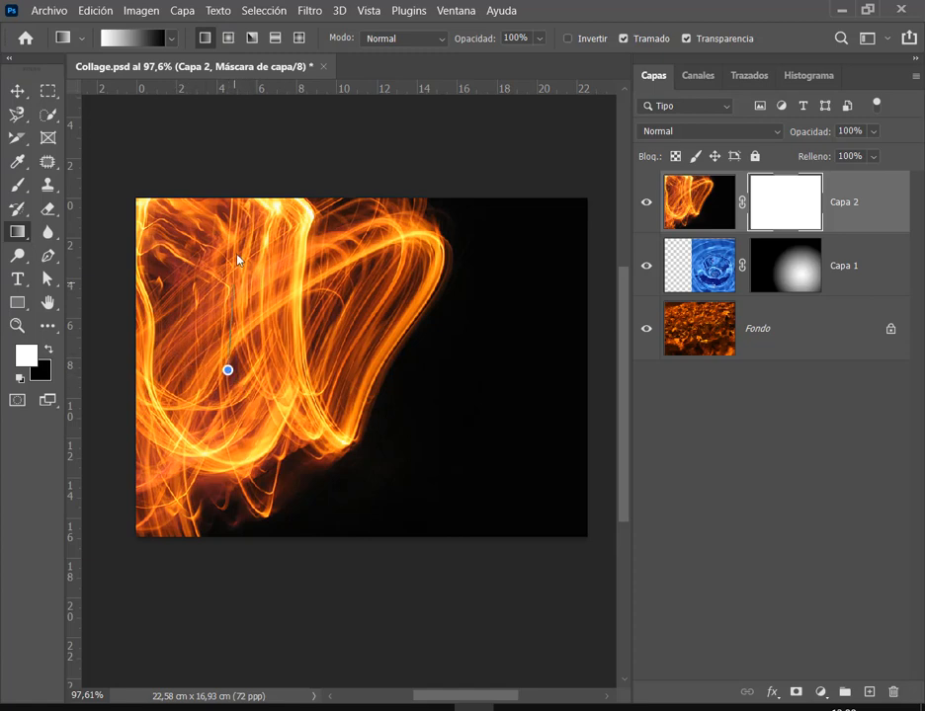
left_click_drag(237, 259, 227, 223)
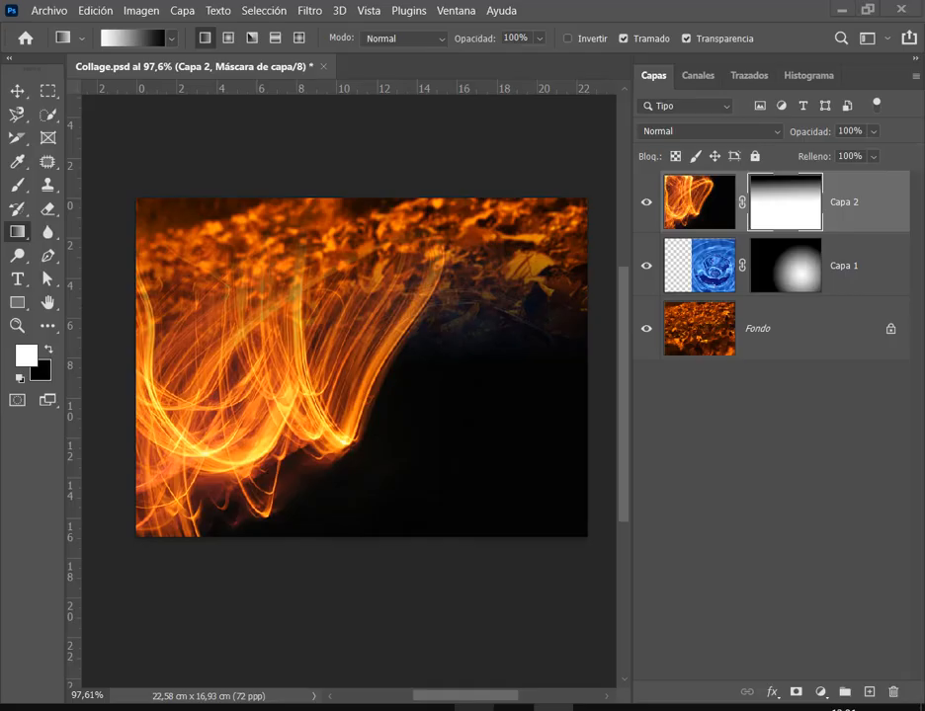
key("ctrl+z")
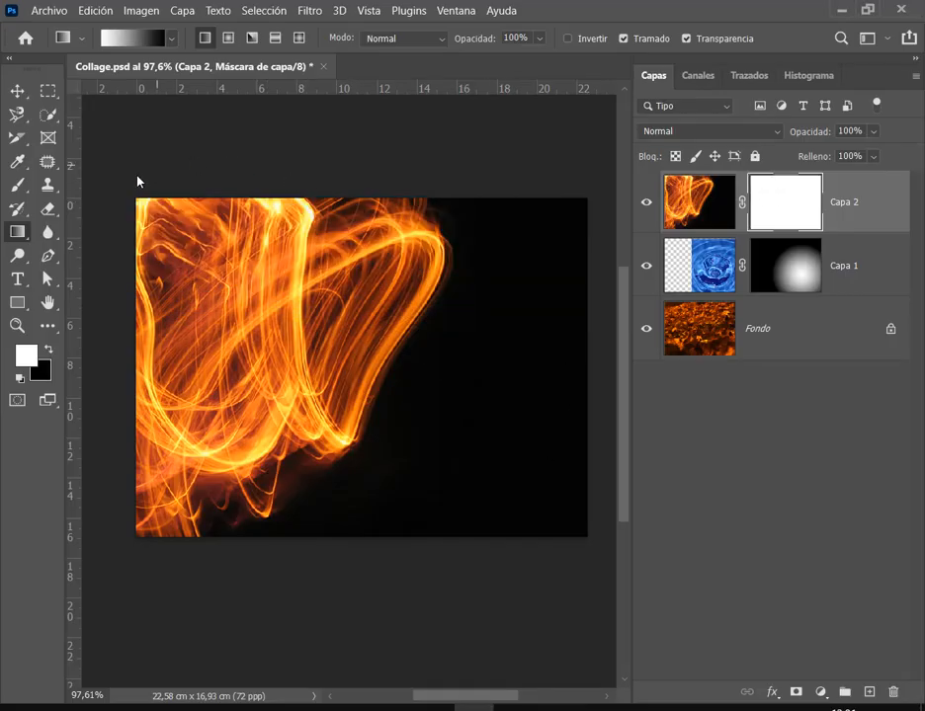
Draw a horizontal white-to-black linear gradient on Capa 2's mask from mid-flames to the water splash, fading out the fire's right side.
left_click_drag(137, 179, 458, 186)
left_click_drag(138, 362, 409, 461)
left_click_drag(409, 464, 412, 464)
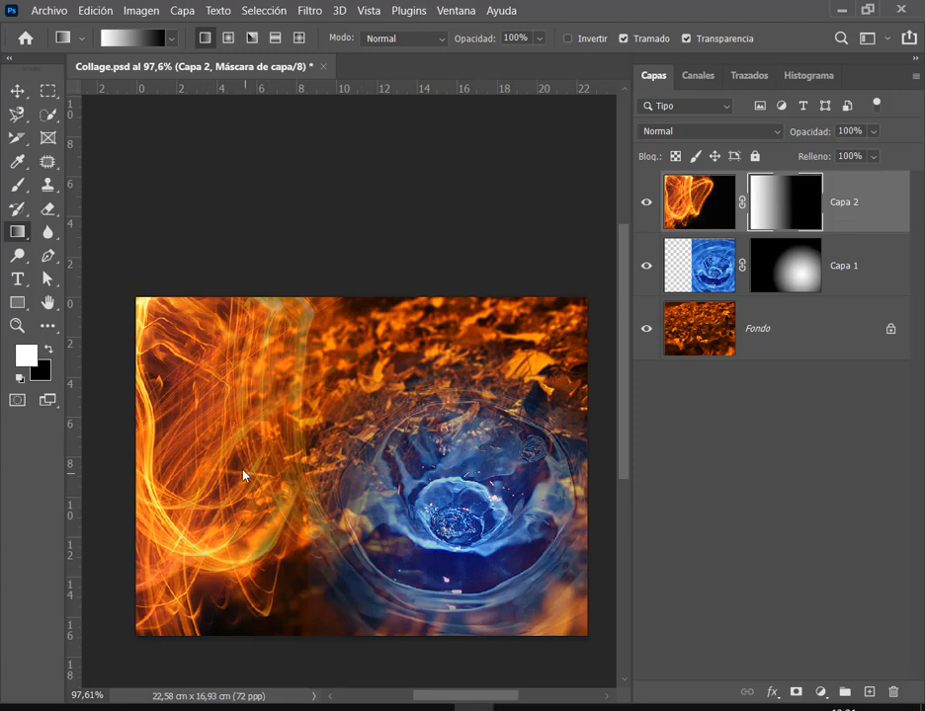
left_click_drag(241, 456, 432, 463)
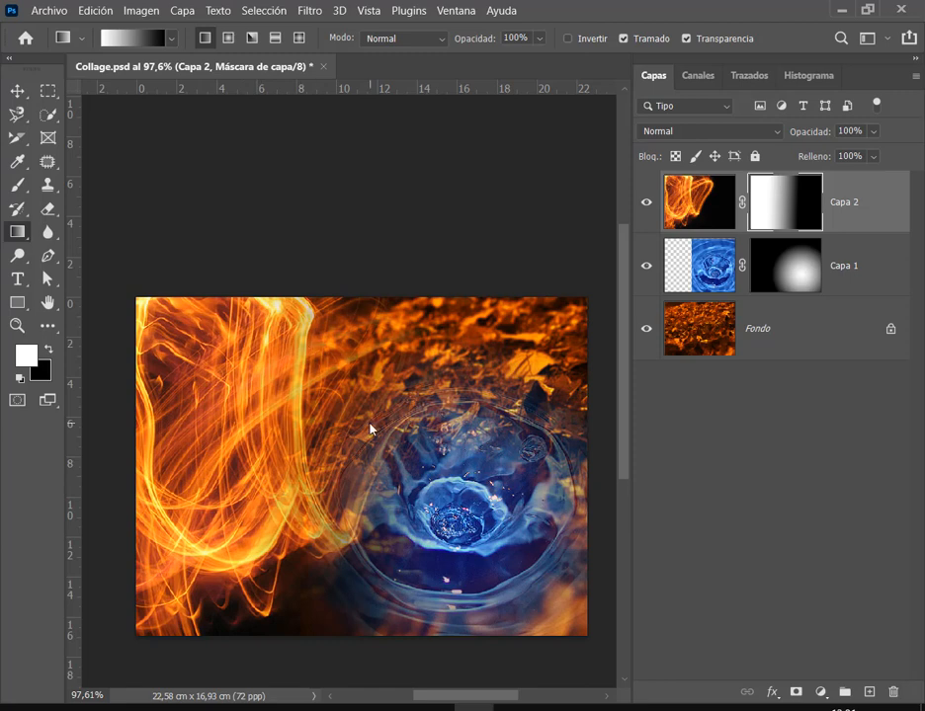
scroll(371, 428, "down", 2)
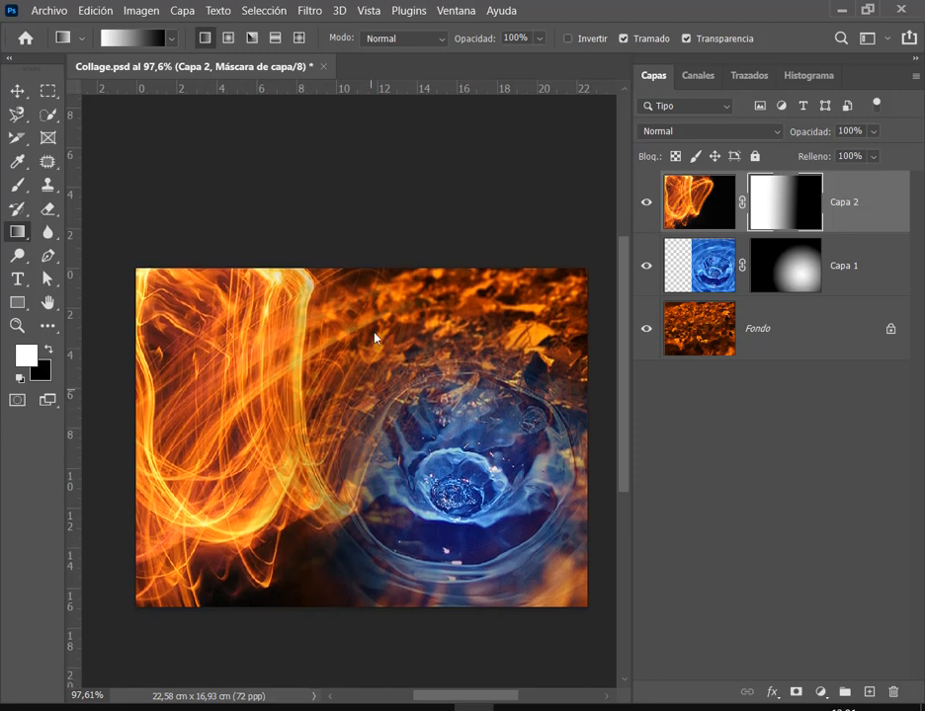
Move the water layer Capa 1 above the fire layer Capa 2 in the layer stack.
left_click(16, 90)
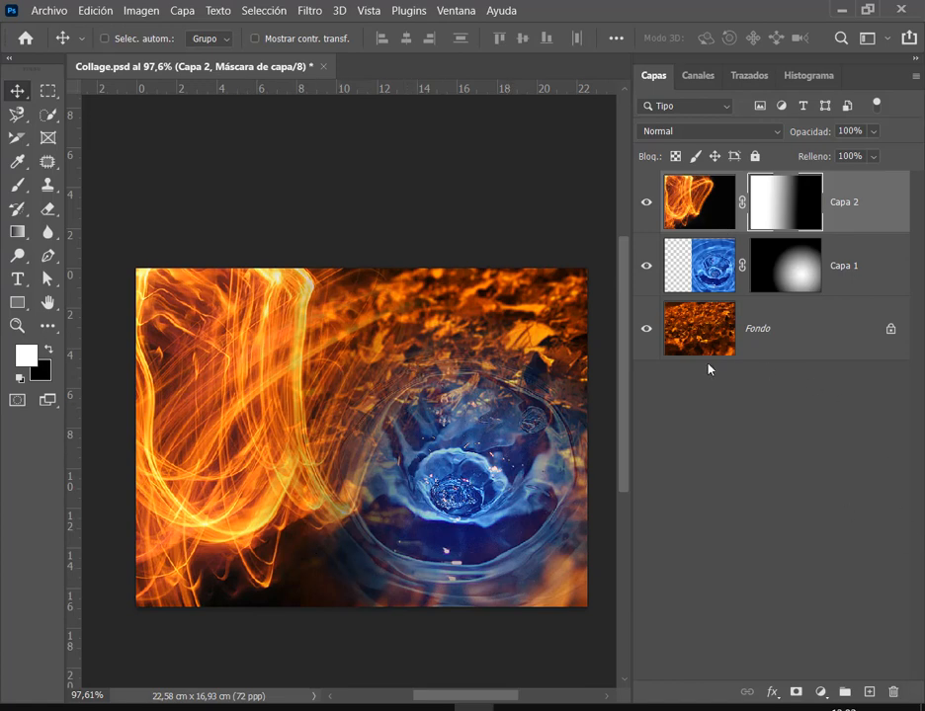
left_click(719, 268)
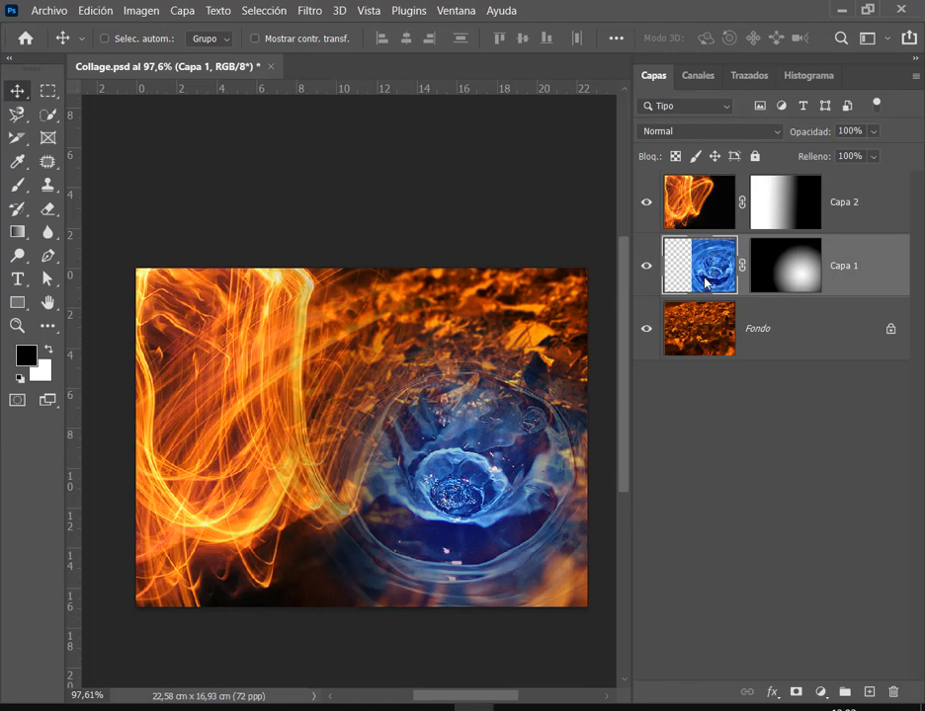
left_click_drag(708, 260, 718, 183)
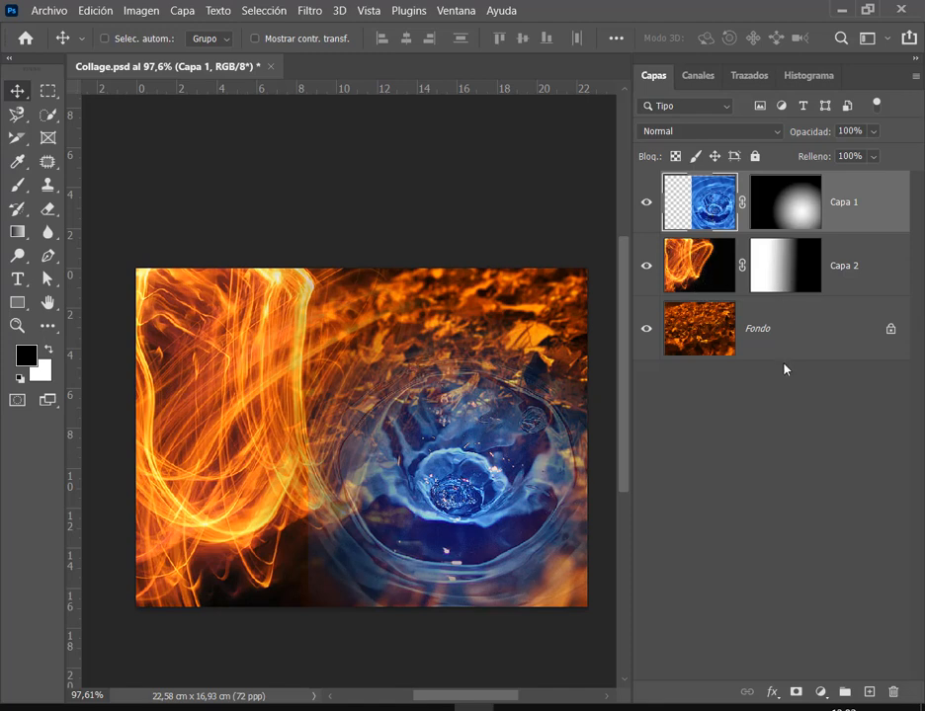
Try drawing a linear gradient on Capa 2's image instead of its mask, and undo it.
left_click(694, 264)
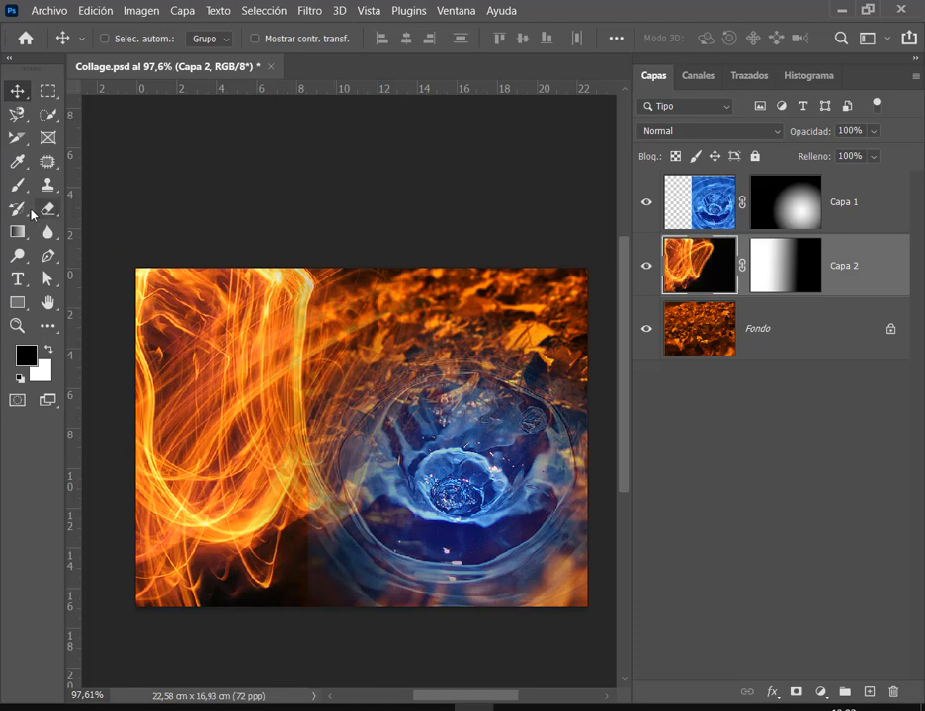
left_click(16, 231)
left_click_drag(293, 389, 218, 386)
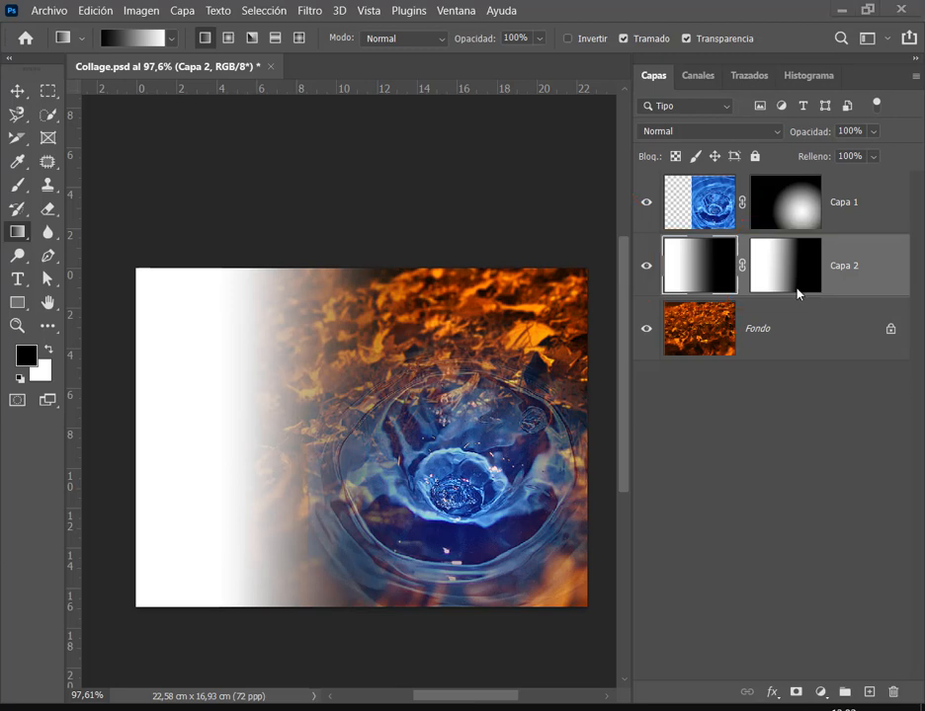
left_click(96, 10)
left_click(140, 11)
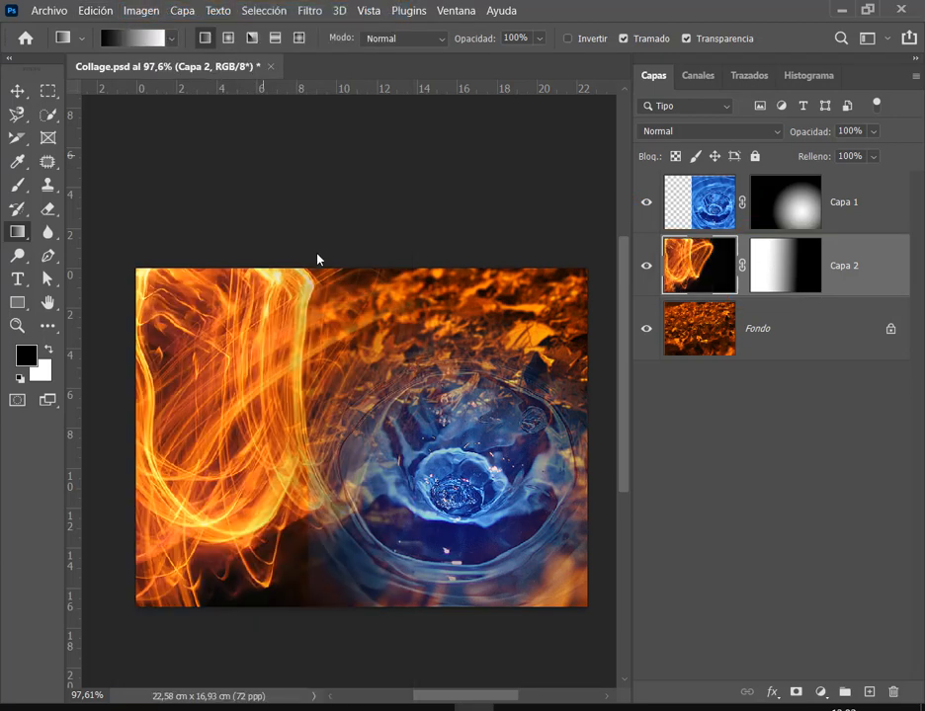
Examine the layer masks of Capa 2 and Capa 1 and the Fondo layer beneath them.
left_click(789, 278)
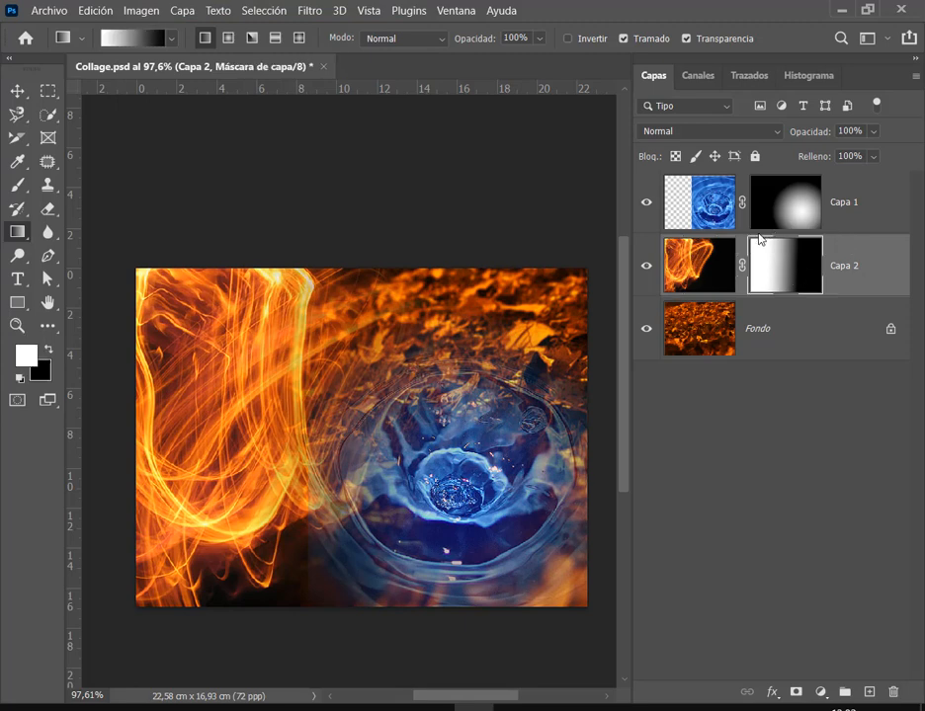
mouse_move(817, 280)
left_mouse_down()
mouse_move(838, 305)
mouse_move(819, 295)
left_mouse_up()
left_click_drag(764, 339, 765, 302)
key("Escape")
left_click(798, 218)
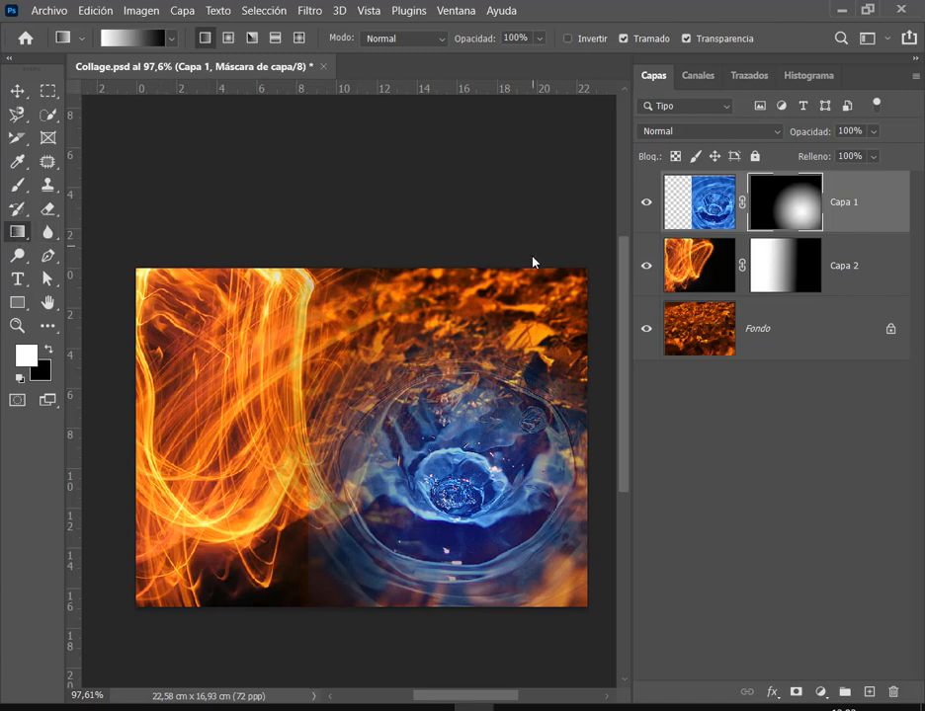
left_click_drag(628, 327, 629, 351)
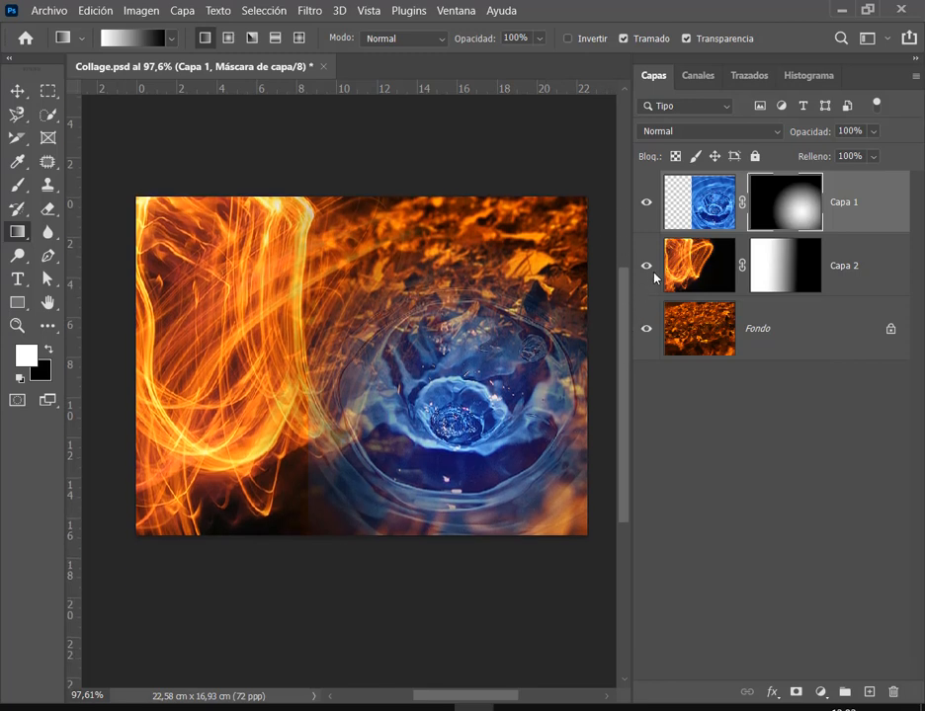
left_click(682, 328)
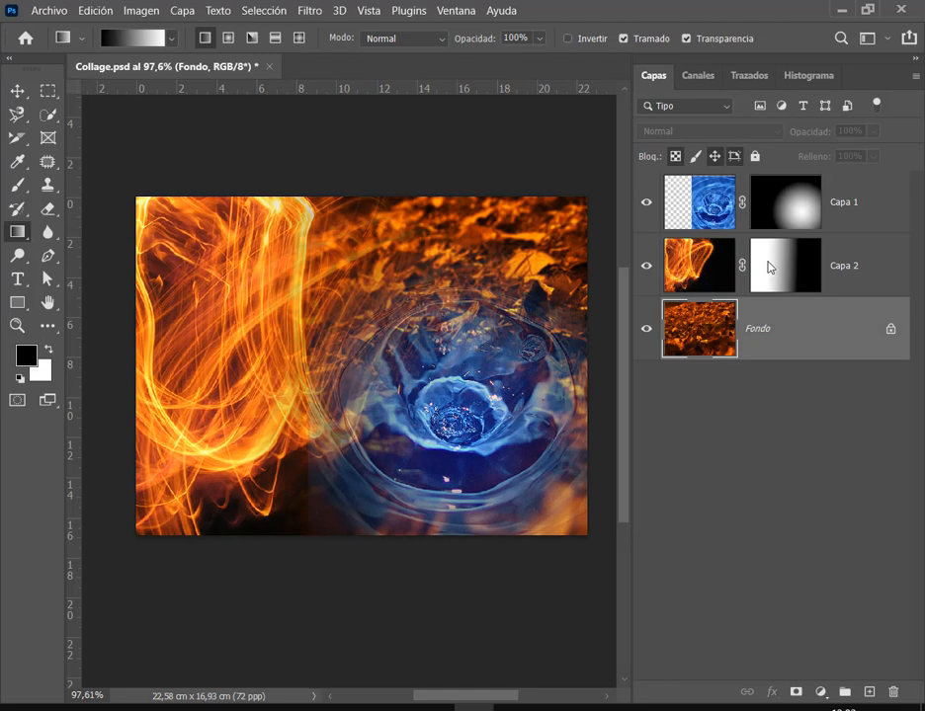
Target Capa 1's mask and set up a soft white brush of 95 px.
left_click(777, 199)
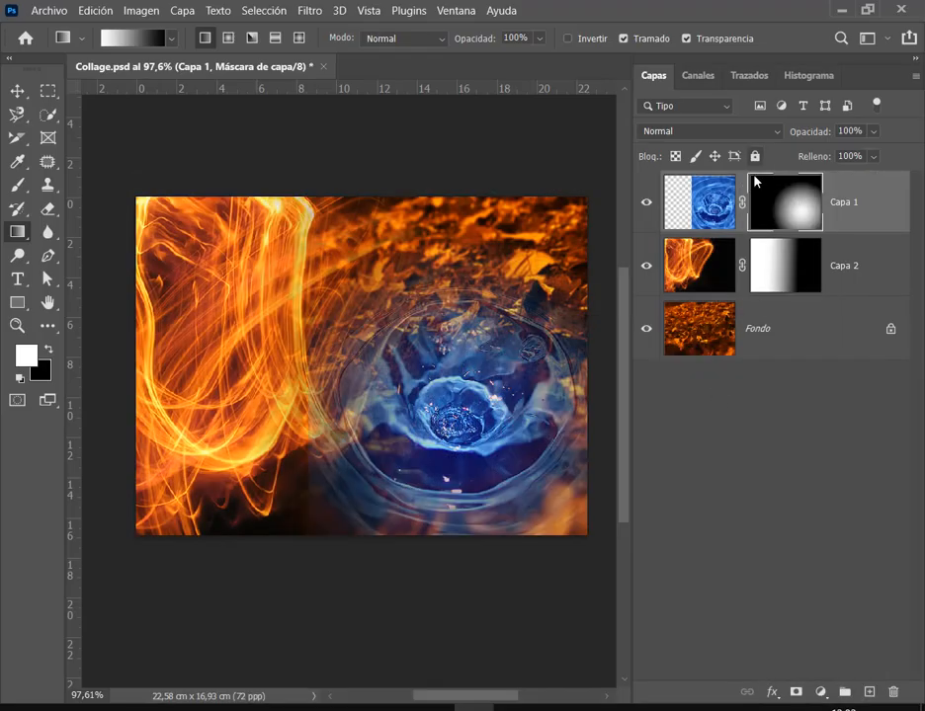
left_click(19, 185)
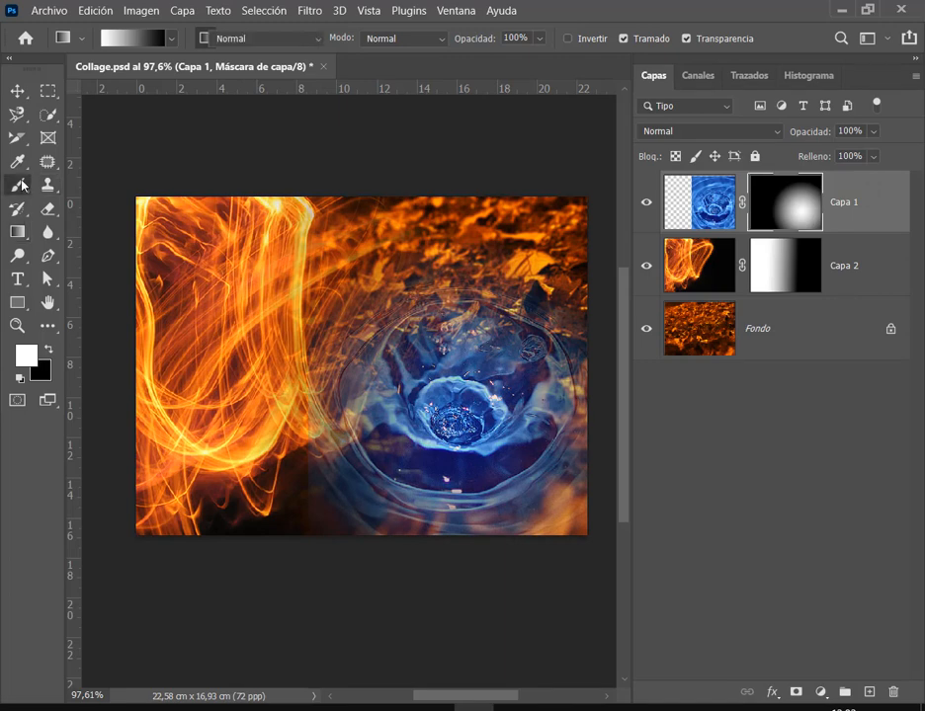
right_click(464, 368)
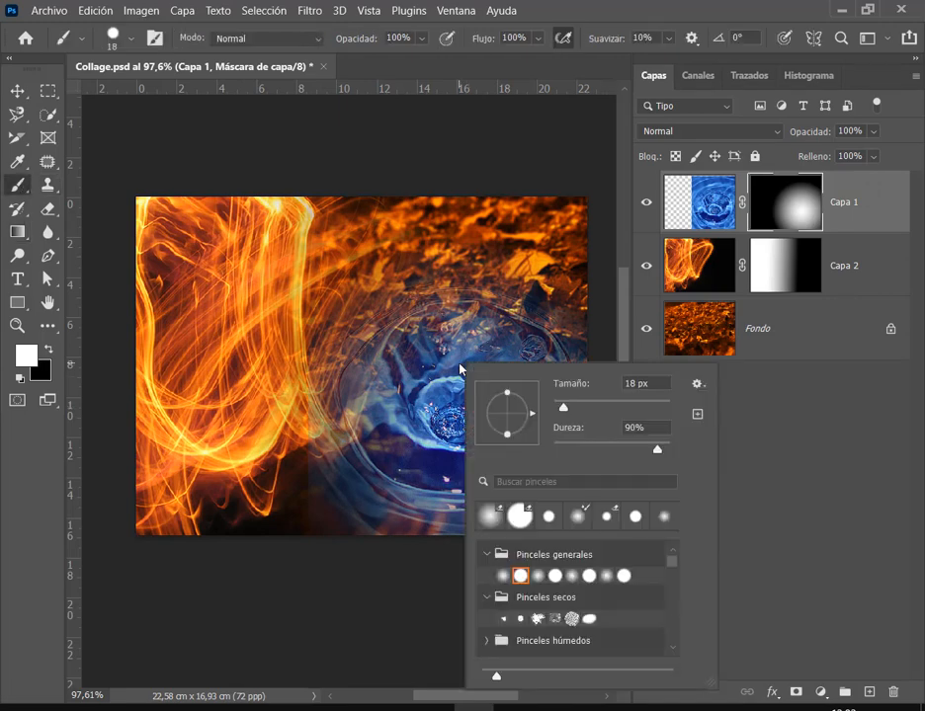
left_click(607, 404)
left_click(566, 444)
left_click_drag(555, 451, 561, 453)
left_click(653, 4)
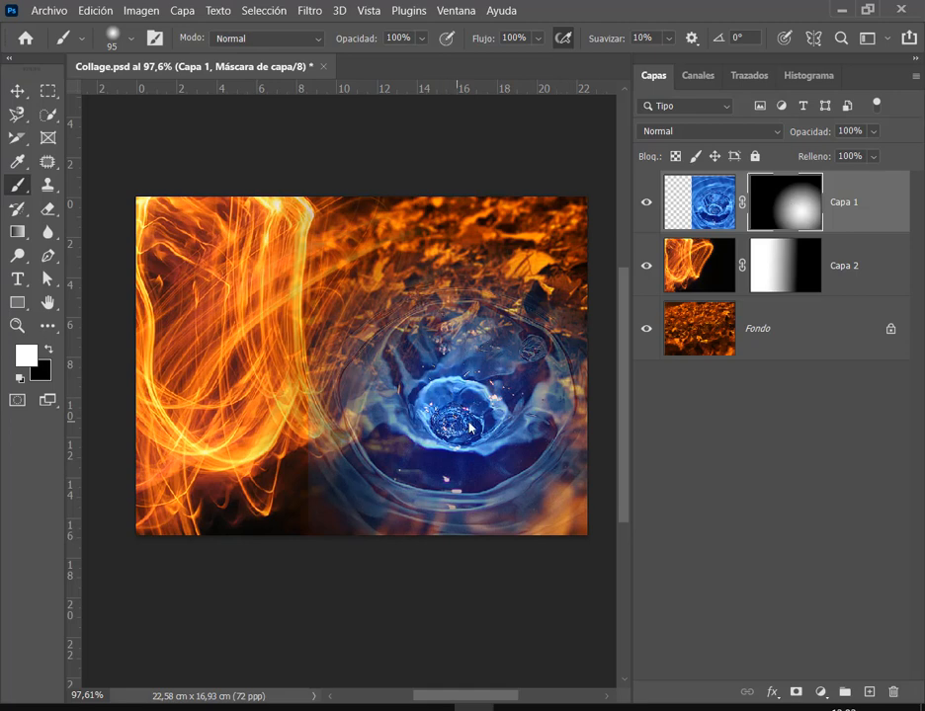
Paint white on Capa 1's mask over the splash and its surrounding water to reveal it fully, undoing the stray dab over the leaves.
mouse_move(471, 388)
left_mouse_down()
mouse_move(437, 406)
mouse_move(475, 426)
mouse_move(501, 409)
mouse_move(434, 422)
mouse_move(436, 396)
mouse_move(417, 412)
mouse_move(456, 435)
mouse_move(512, 403)
mouse_move(429, 368)
left_mouse_up()
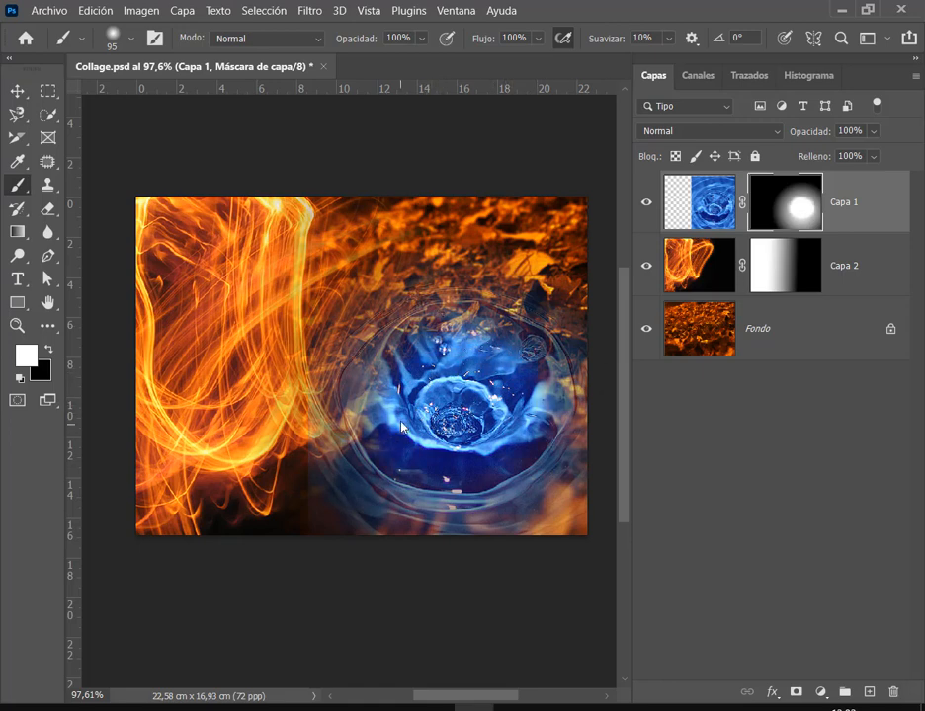
mouse_move(457, 458)
left_mouse_down()
mouse_move(409, 458)
mouse_move(508, 448)
mouse_move(521, 470)
left_mouse_up()
left_click(429, 341)
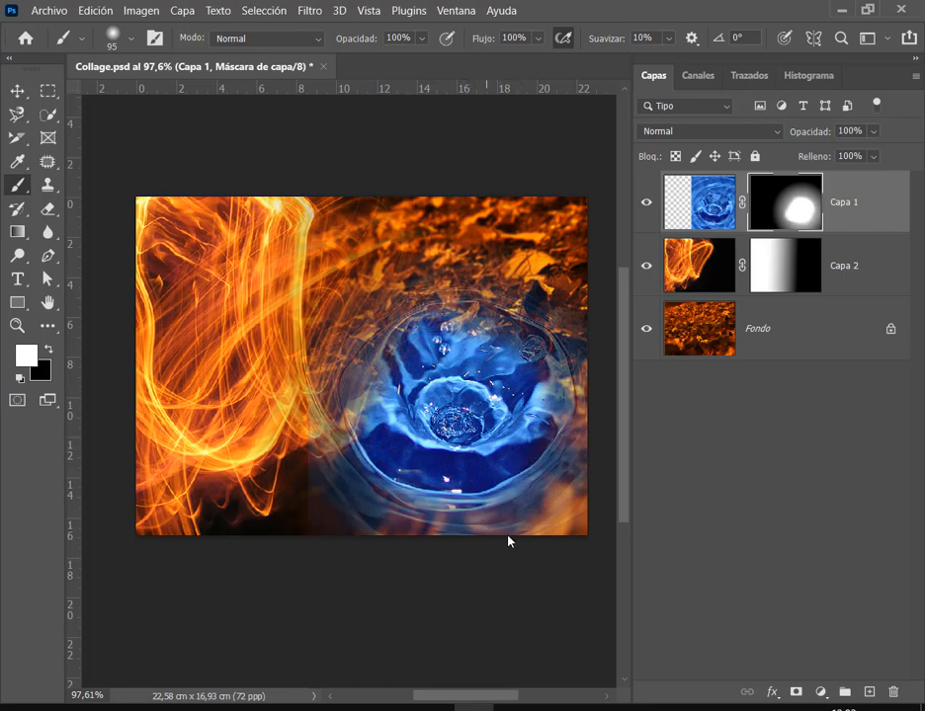
left_click(486, 244)
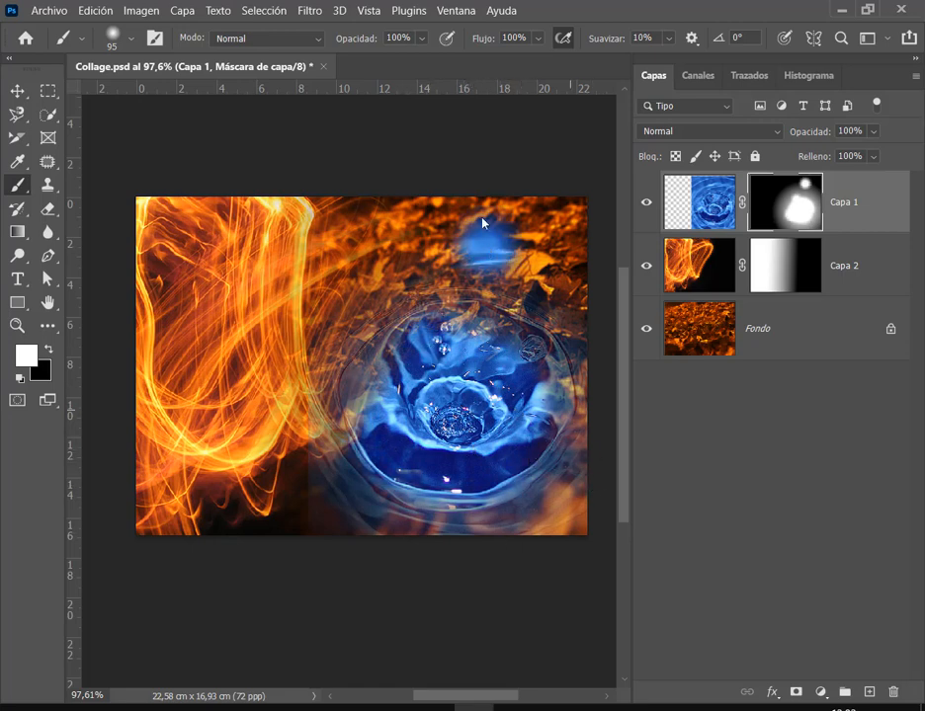
key("ctrl+z")
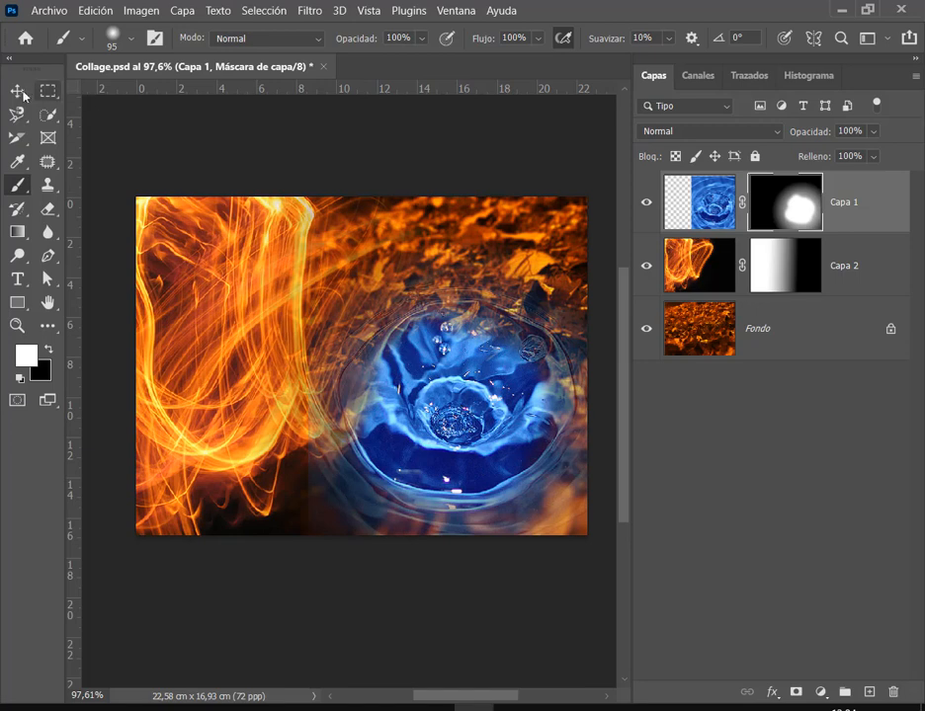
Switch to the Move tool and save Collage.psd.
key("v")
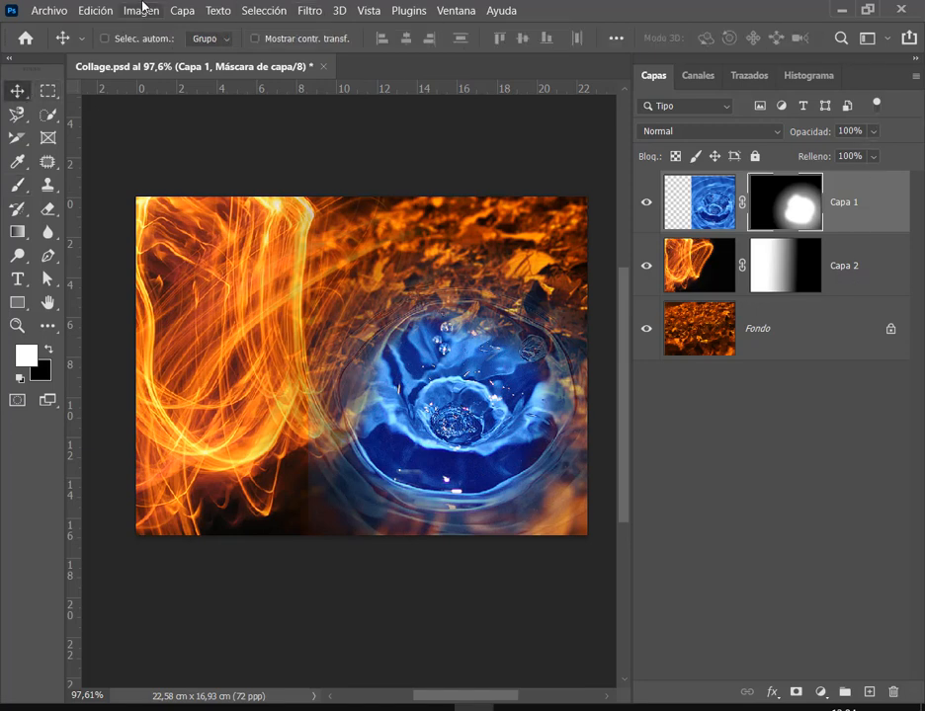
left_click(40, 11)
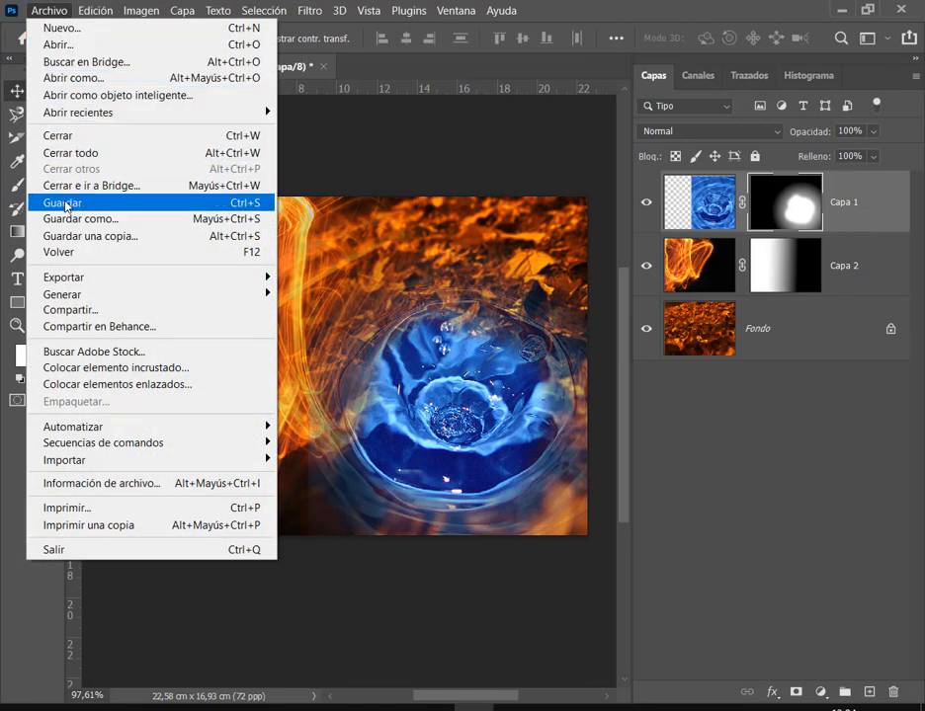
left_click(262, 210)
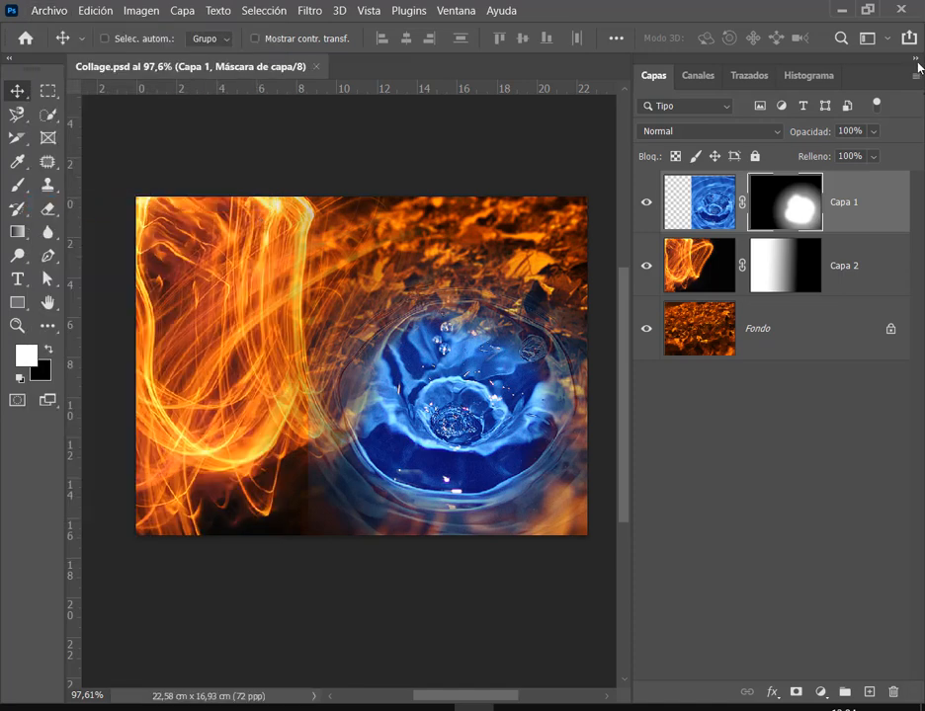
Open the manos image from the Collage03 folder.
left_click(915, 60)
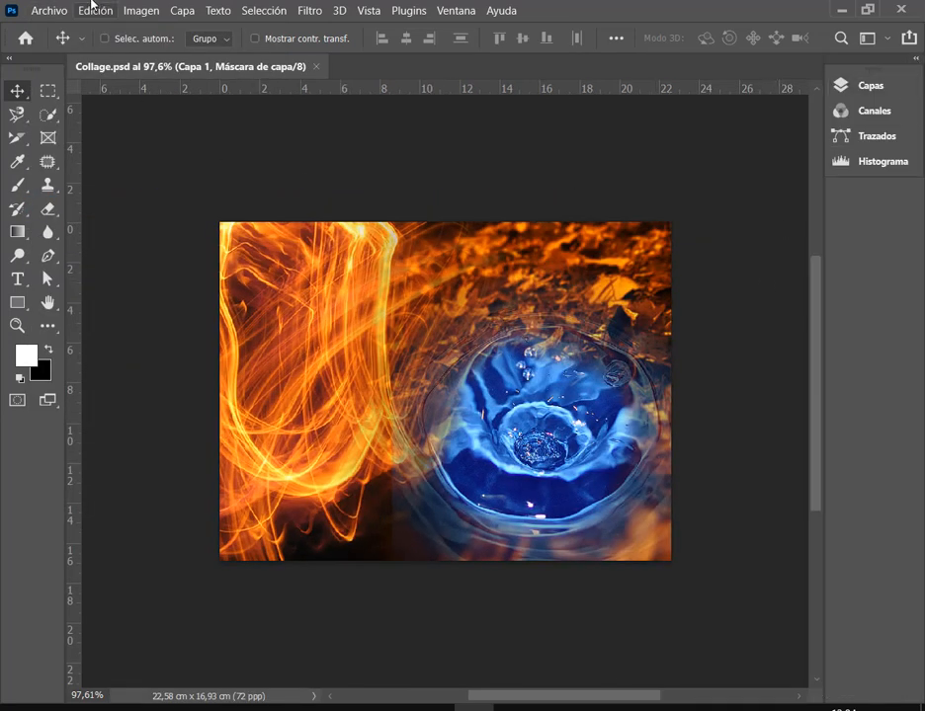
left_click(49, 10)
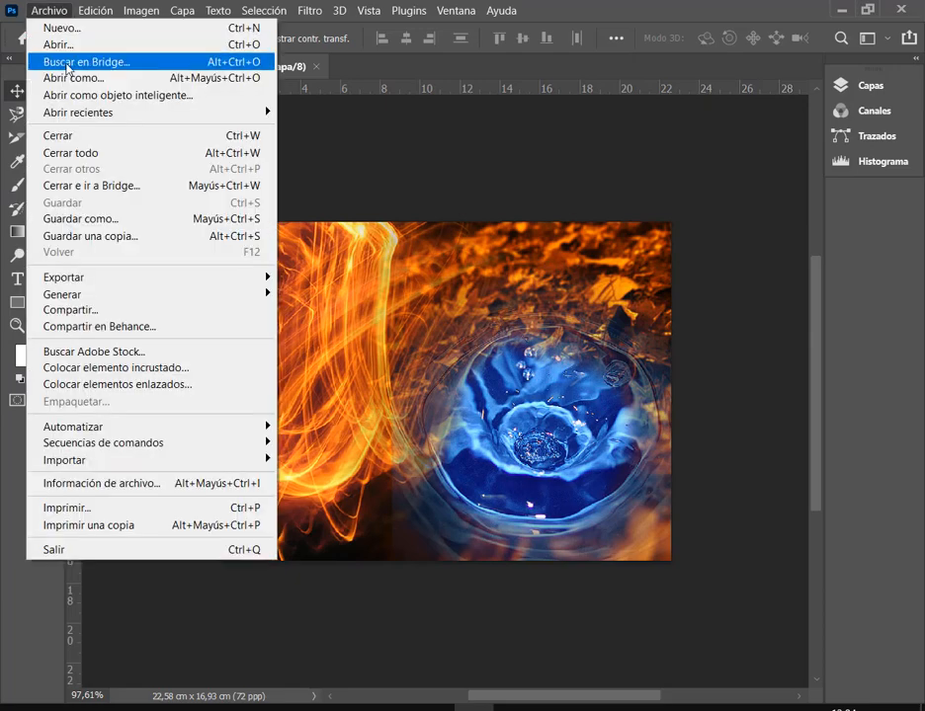
left_click(57, 45)
double_click(756, 148)
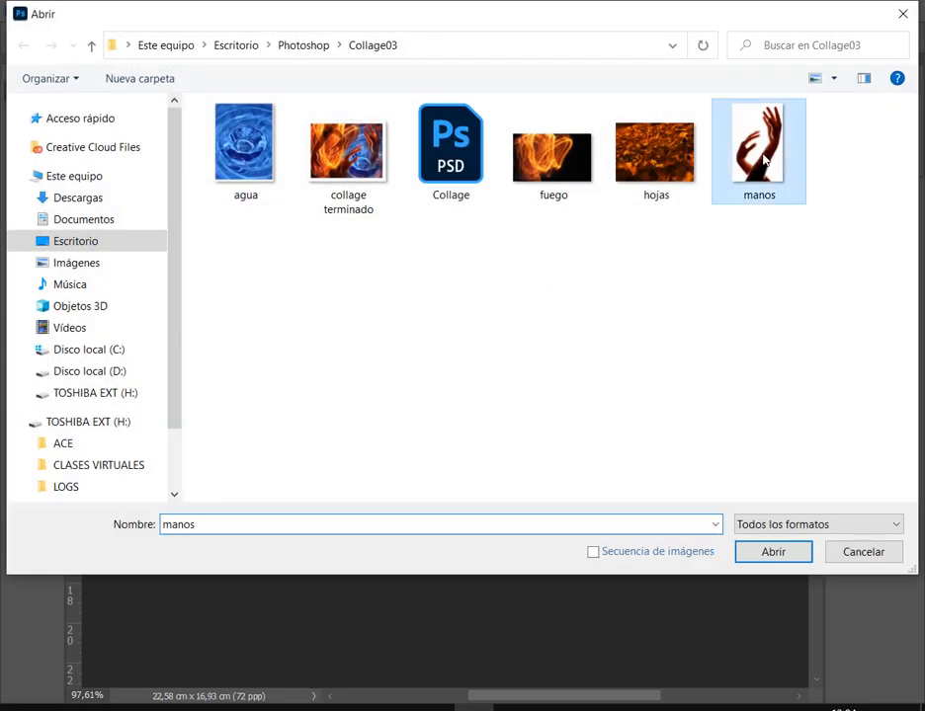
left_click(573, 383)
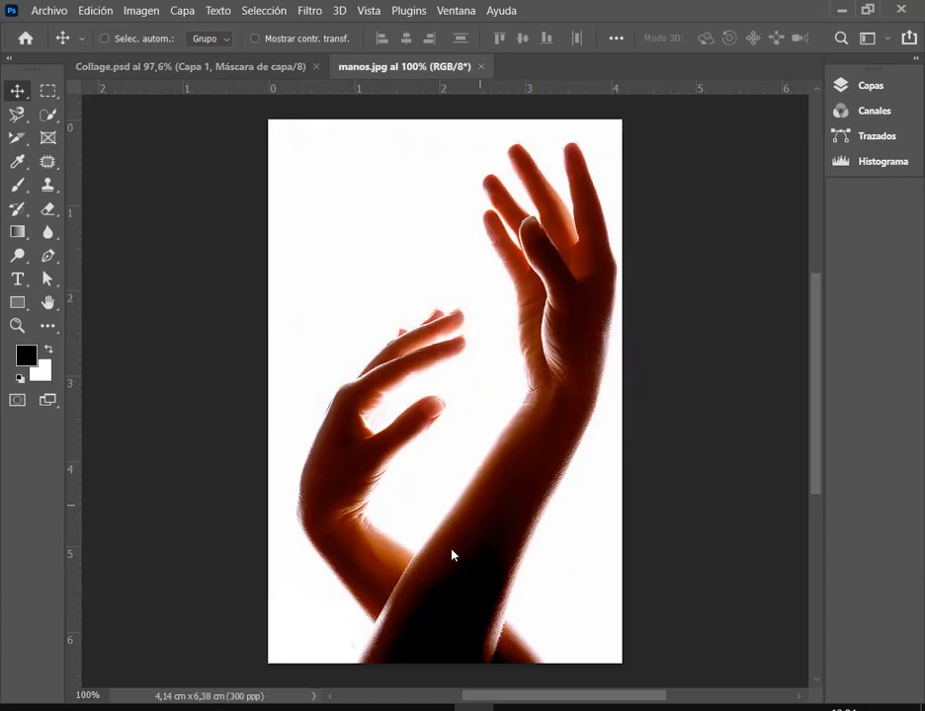
Consult the finished collage, then bring the manos image into Collage.psd and scale it to 77.10% over the right side.
left_click(542, 706)
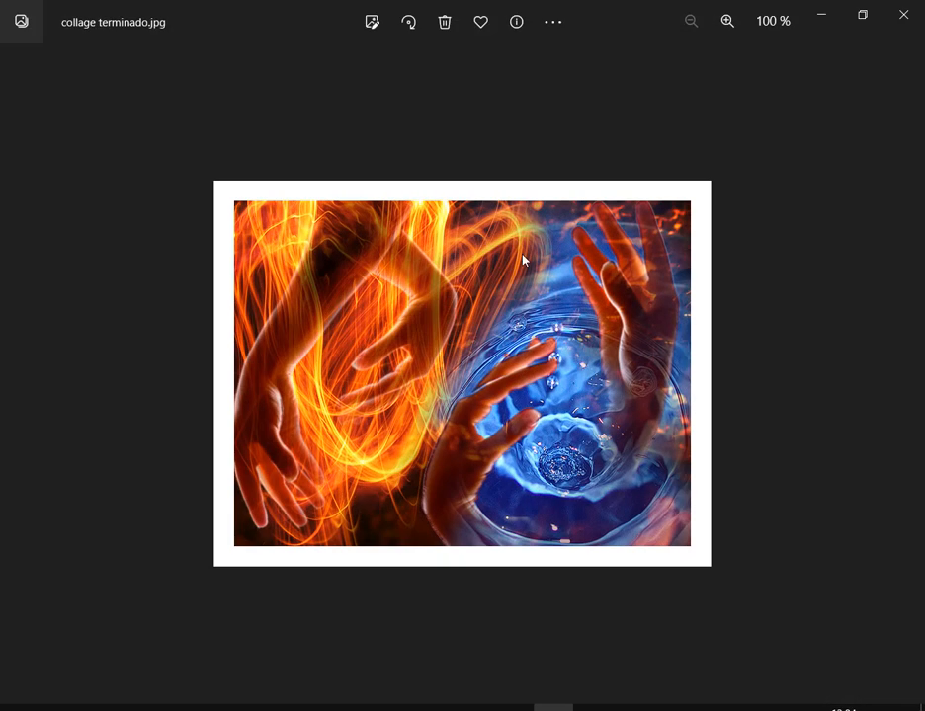
left_click(826, 15)
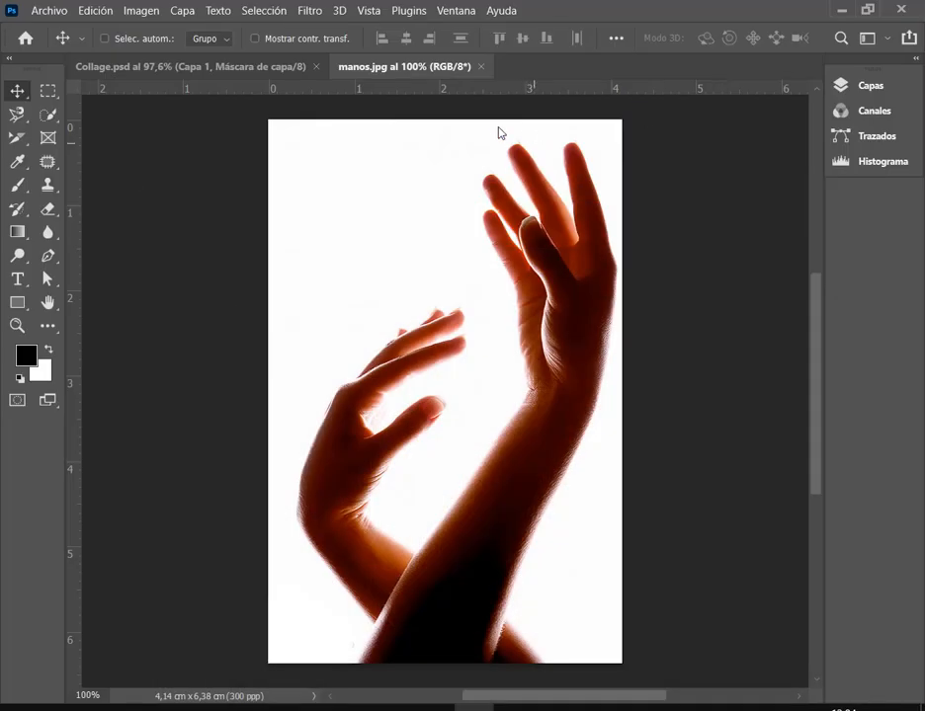
left_click_drag(498, 245, 540, 390)
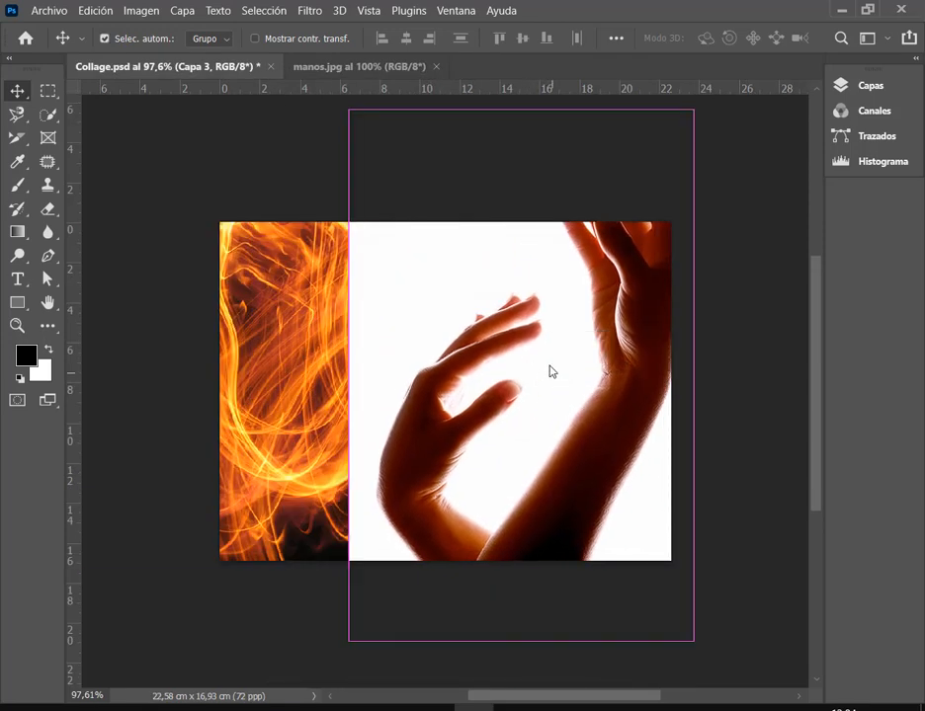
key("ctrl+t")
left_click_drag(694, 109, 613, 231)
left_click_drag(612, 362, 655, 352)
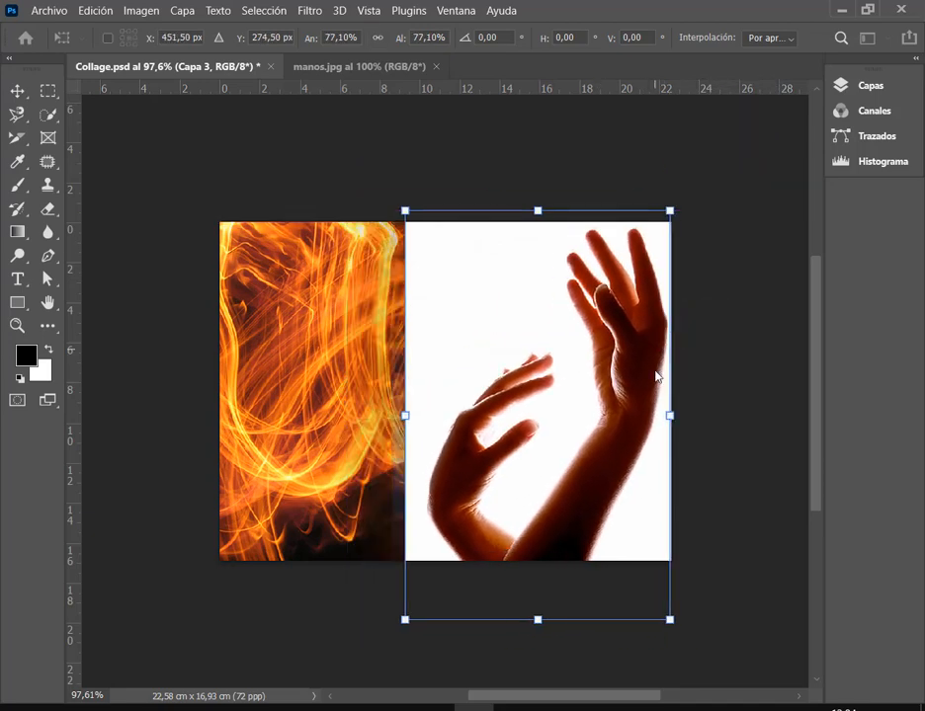
key("Return")
Compare with the finished collage, then raise the hands layer Capa 3 slightly and scale it down a little more.
key("ctrl+o")
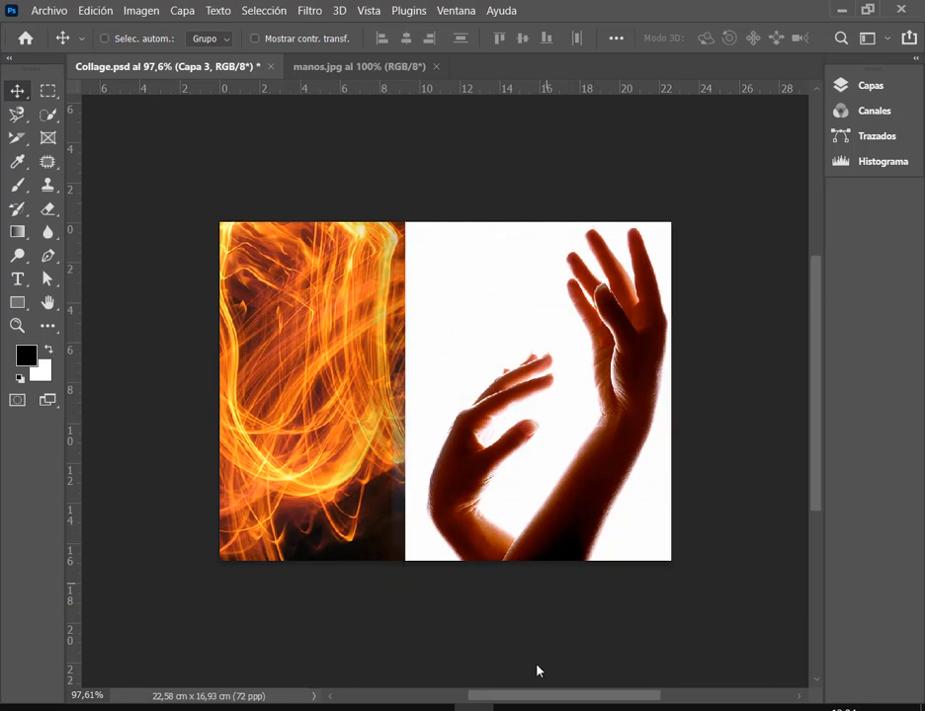
left_click(555, 707)
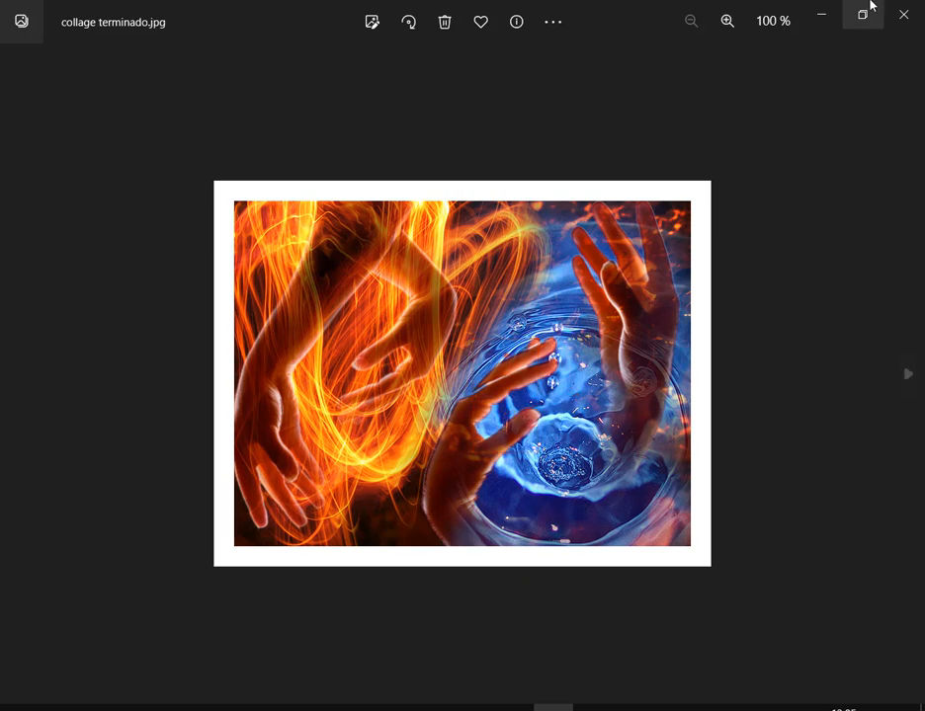
left_click(824, 17)
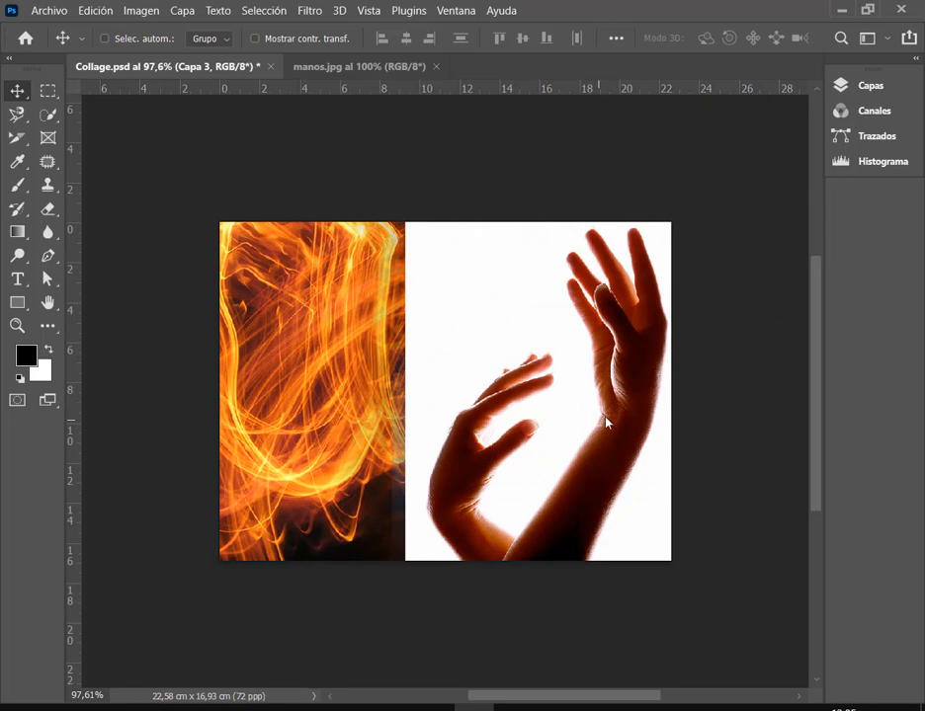
left_click_drag(606, 423, 605, 387)
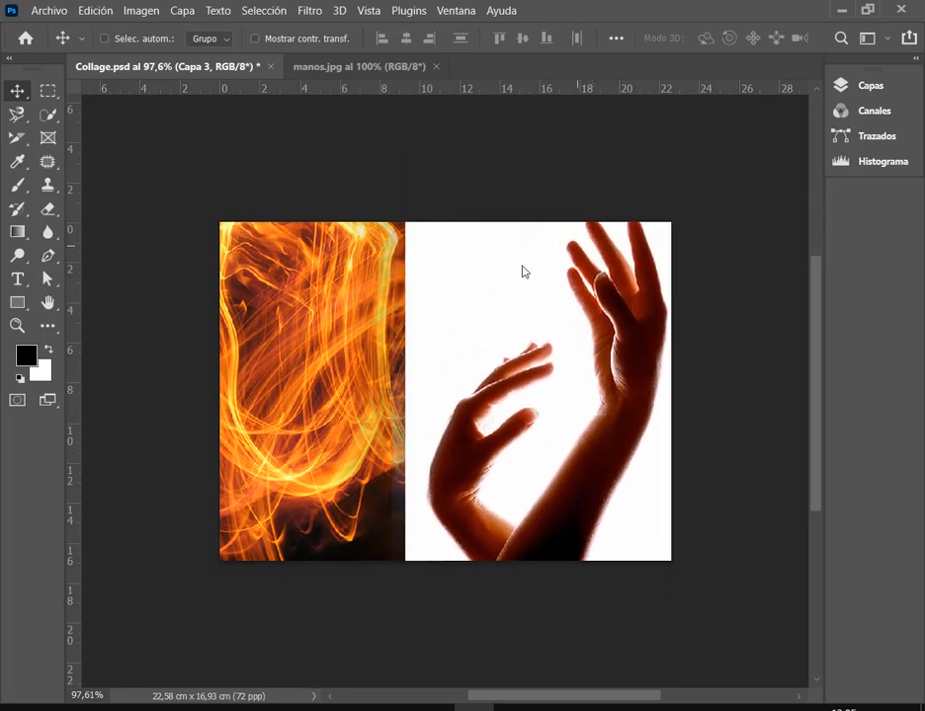
key("ctrl+t")
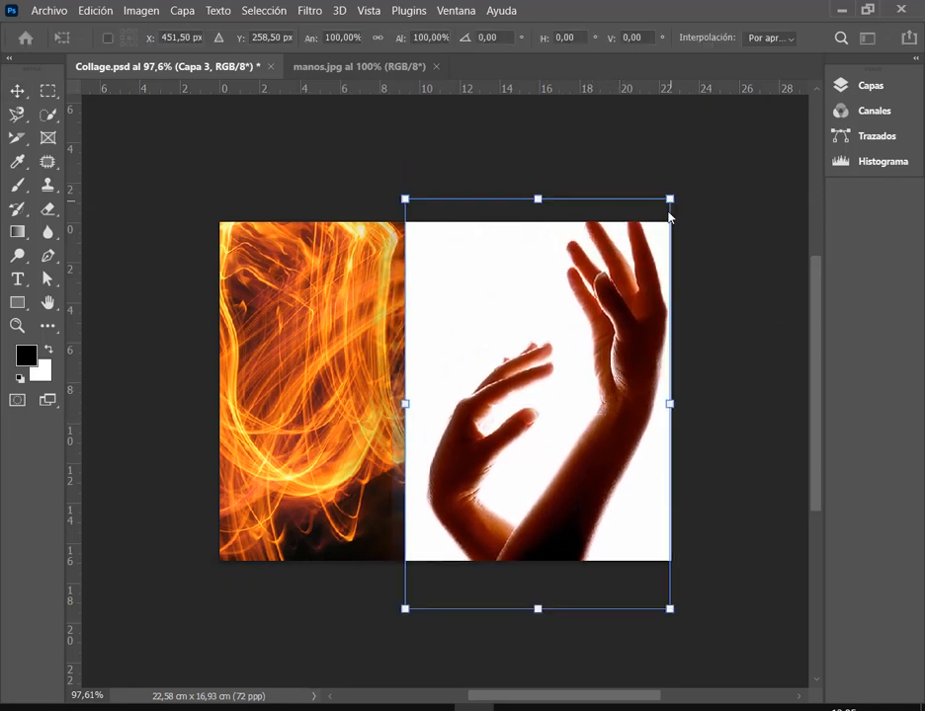
left_click_drag(670, 200, 651, 255)
left_click_drag(620, 340, 637, 321)
key("Return")
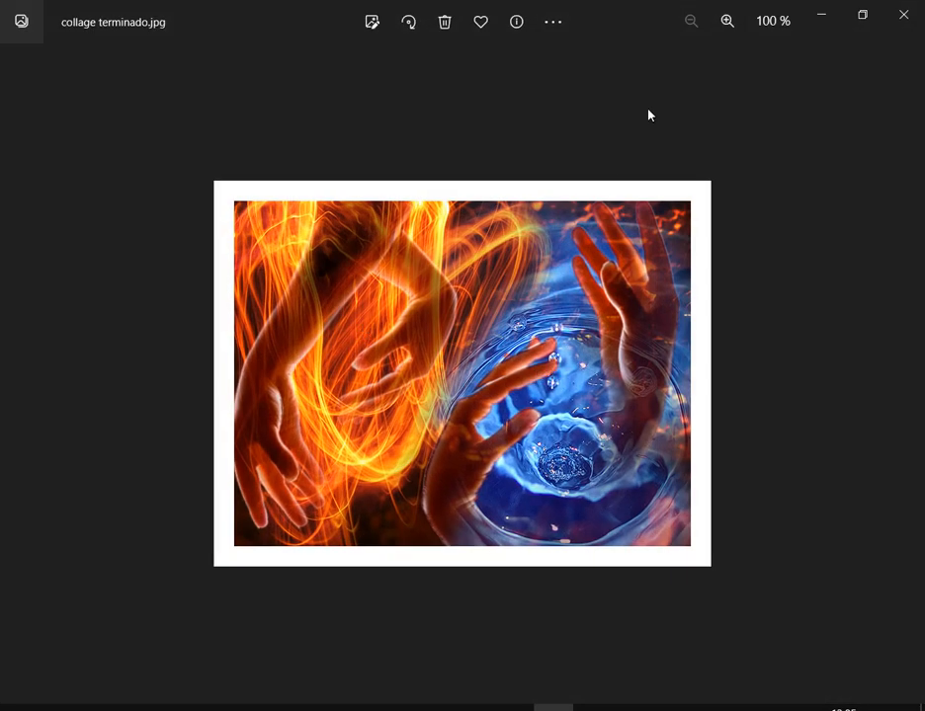
Check the finished collage again and align Capa 3 with the canvas's right edge, nudging it slightly upward.
left_click(822, 15)
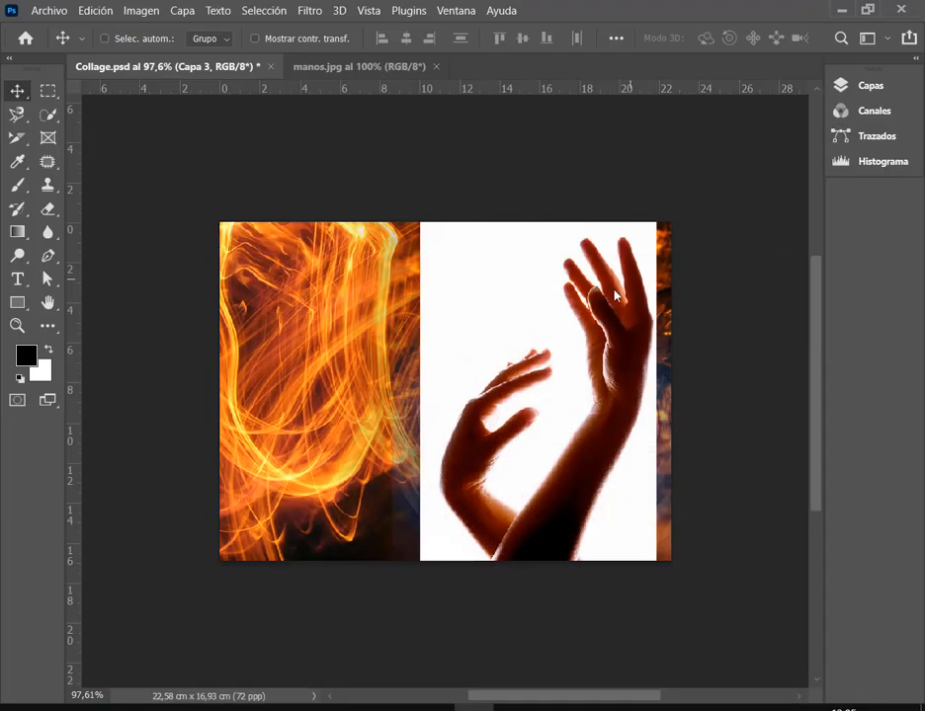
left_click_drag(614, 295, 629, 294)
left_click(917, 59)
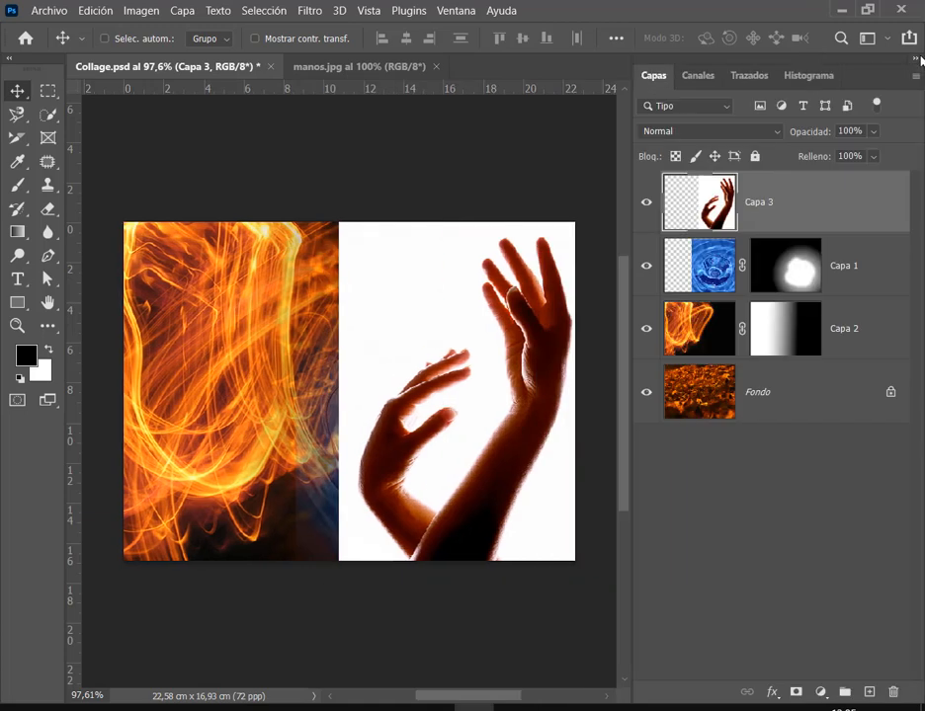
left_click_drag(549, 368, 522, 391)
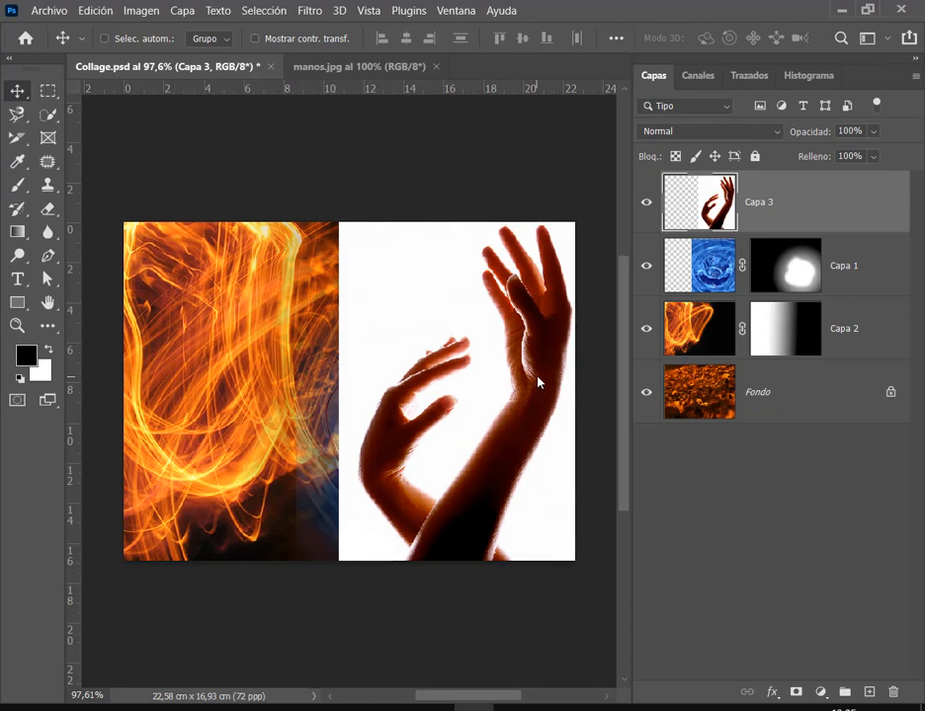
Duplicate Capa 3 as Capa 3 copia within Collage.psd and close manos.jpg.
left_click(186, 11)
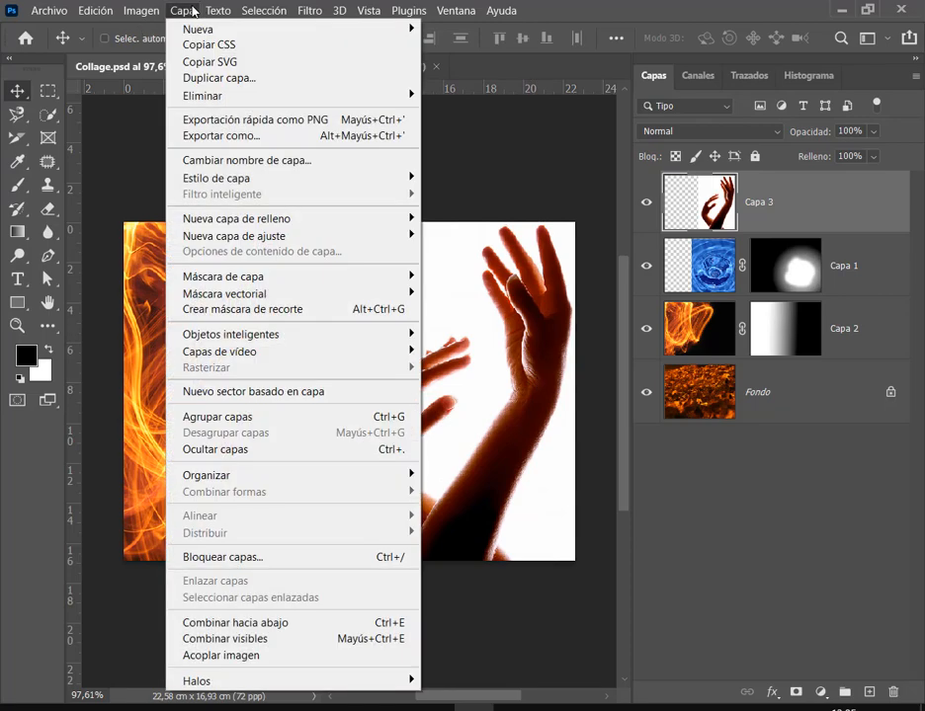
left_click(194, 77)
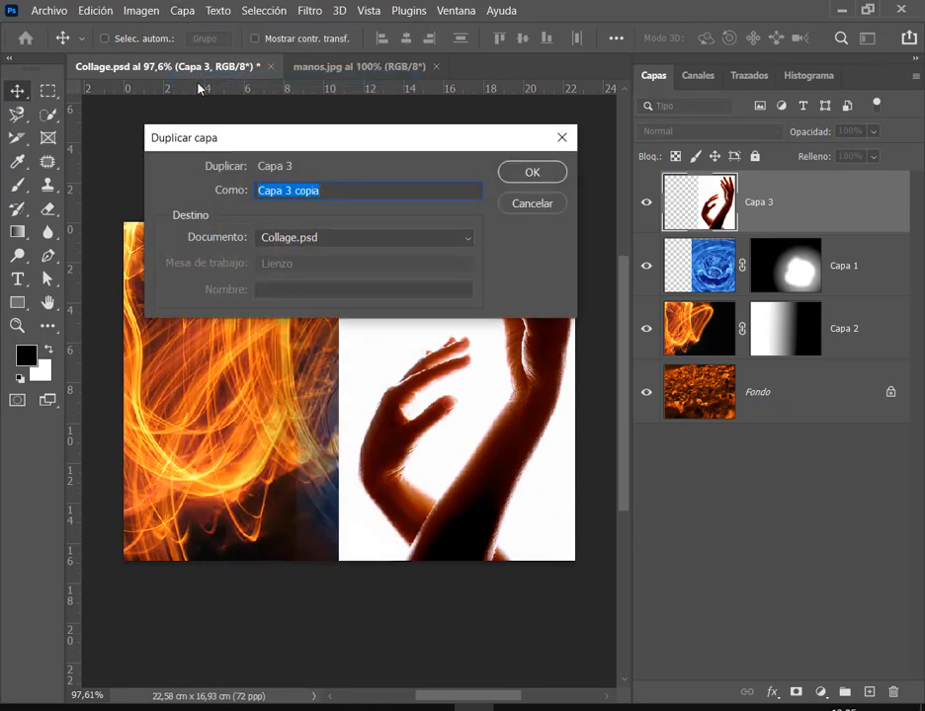
left_click(532, 174)
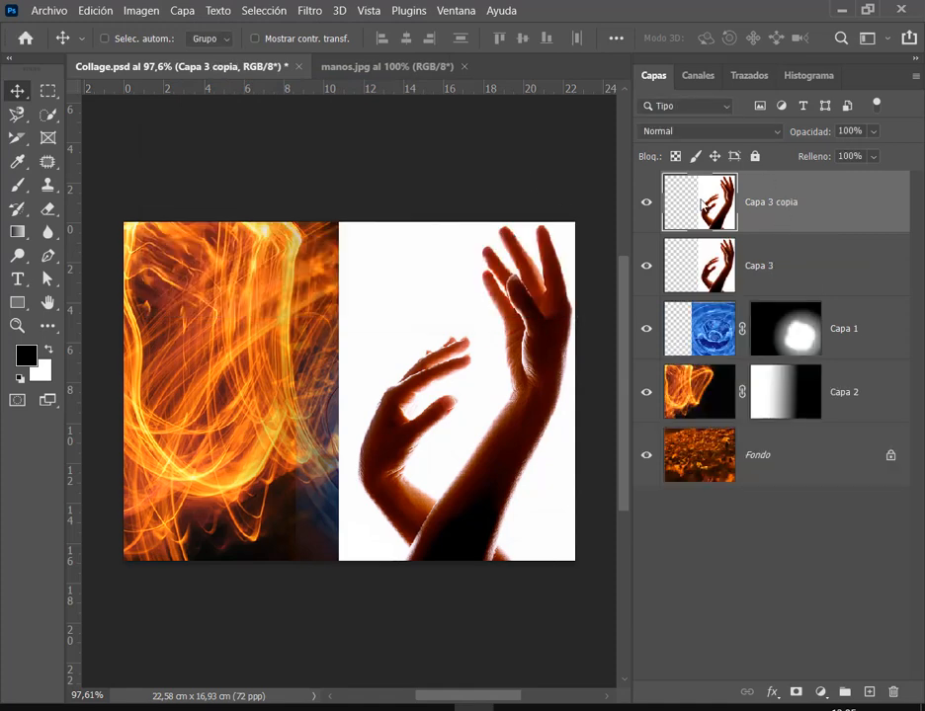
left_click_drag(658, 171, 750, 234)
left_click(374, 71)
left_click(462, 69)
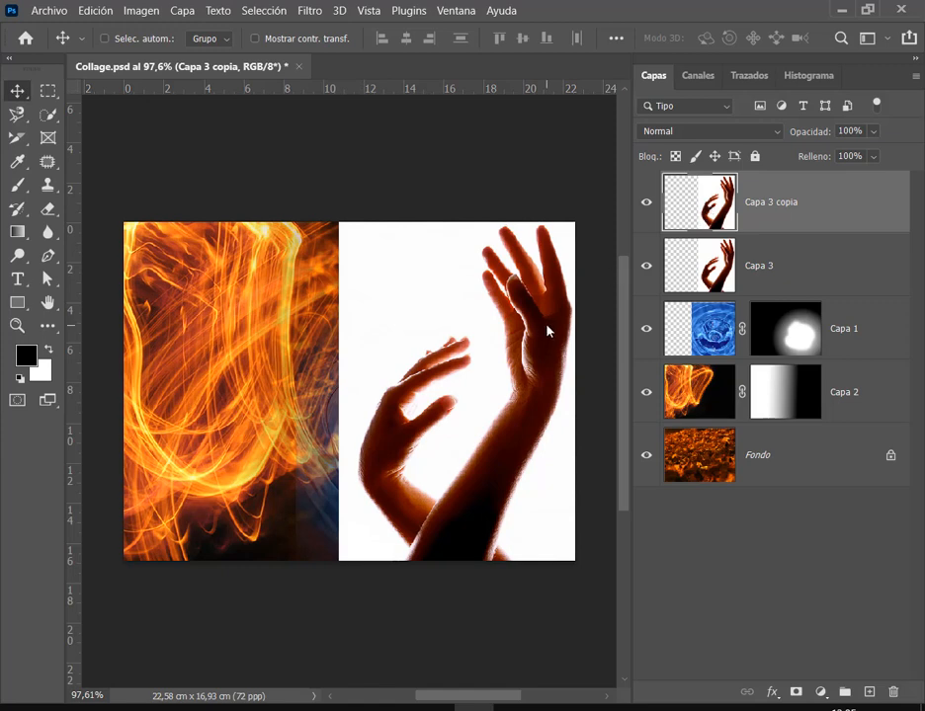
Move Capa 3 copia over the left half, try rotating it upside down, and undo the rotation and the move after it.
left_click_drag(549, 326, 316, 343)
key("ctrl+t")
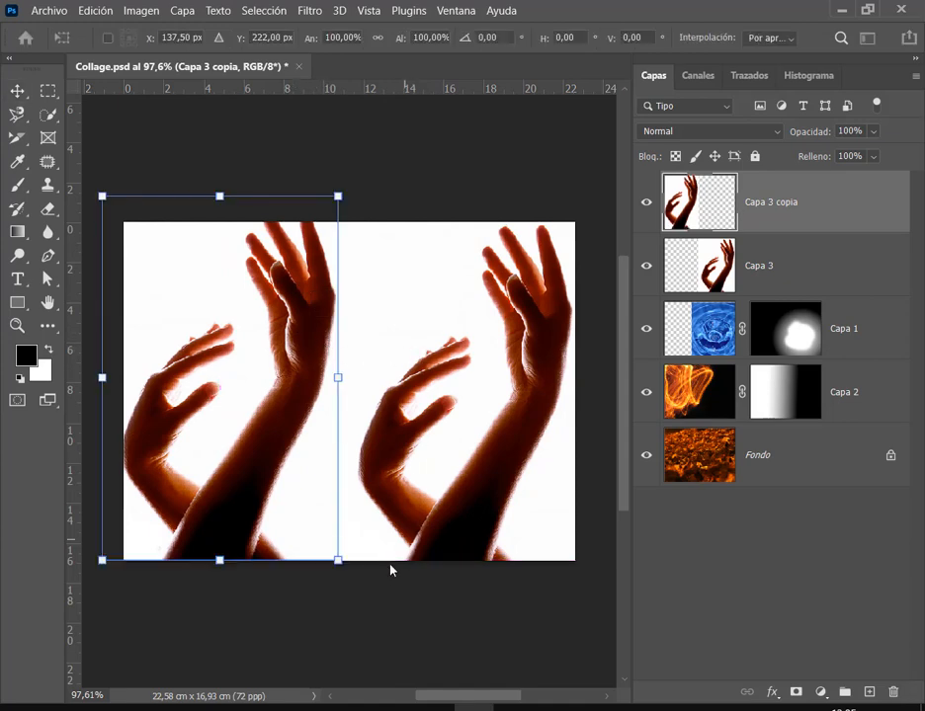
left_click_drag(389, 570, 89, 228)
key("Return")
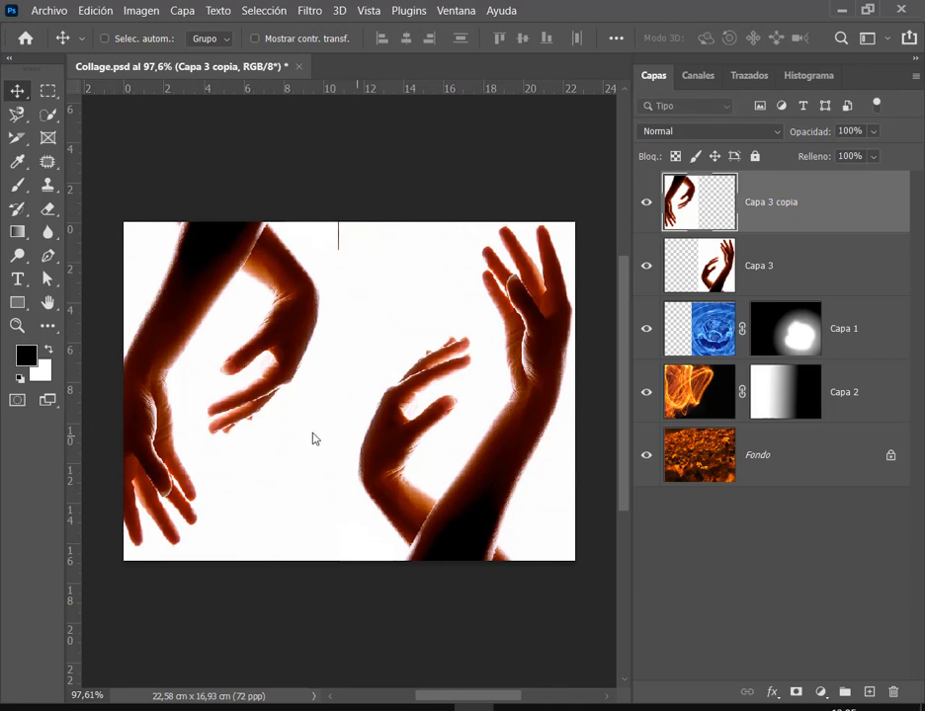
left_click_drag(265, 416, 287, 399)
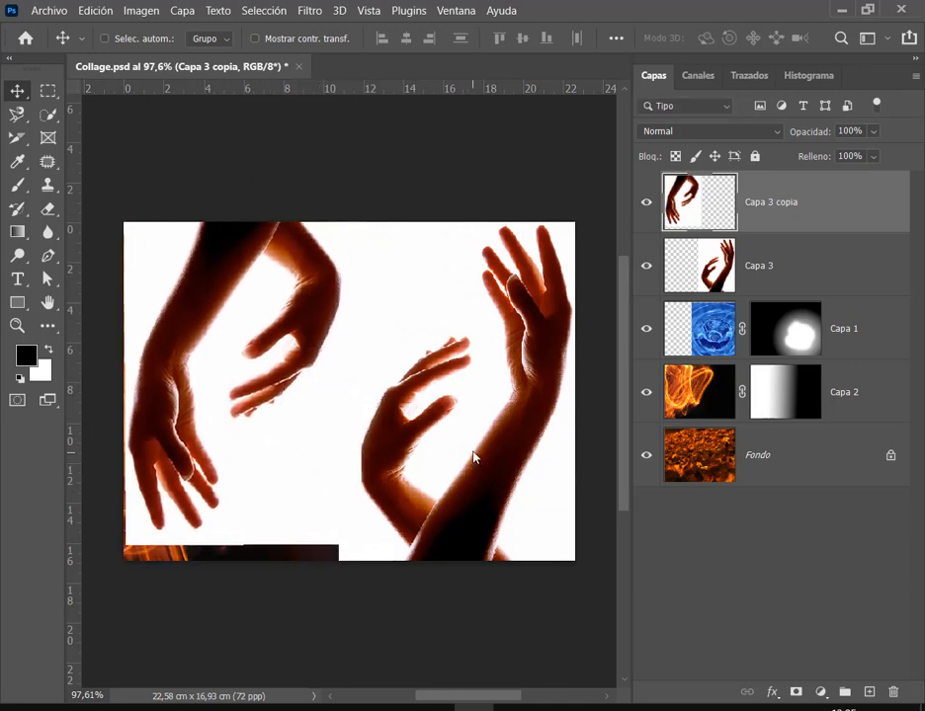
key("ctrl+z")
key("ctrl+z")
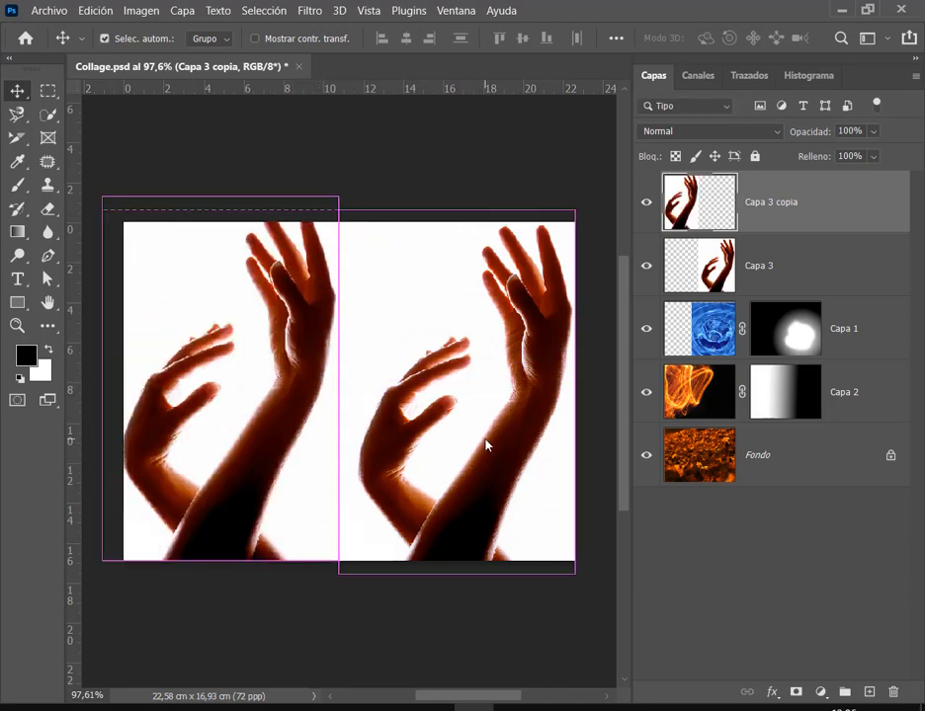
Shift Capa 3 to the right and Capa 3 copia down and right, leaving a narrow gap between them.
left_click(746, 268)
left_click_drag(449, 365, 489, 355)
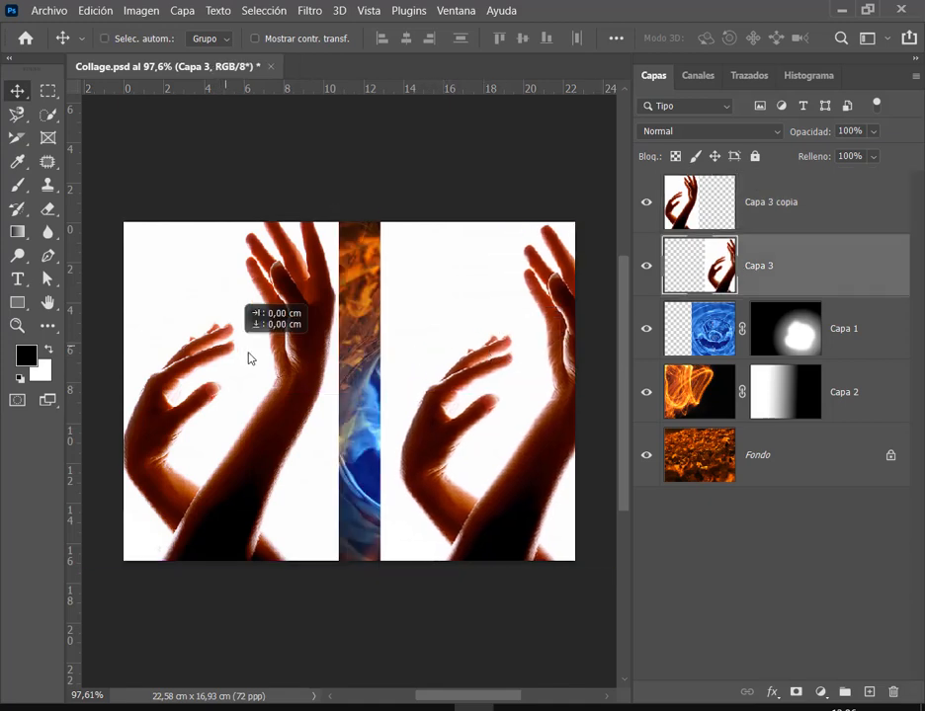
left_click_drag(250, 357, 210, 342)
left_click(188, 339, "ctrl")
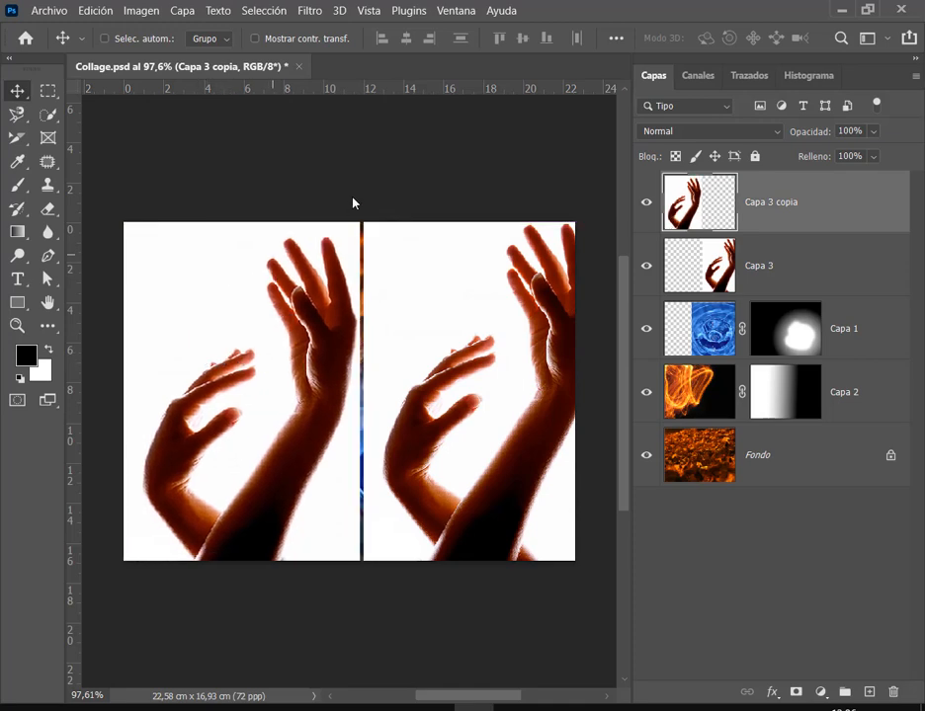
Flip Capa 3 copia vertically and horizontally to match the finished collage, and move it slightly upward.
left_click(83, 13)
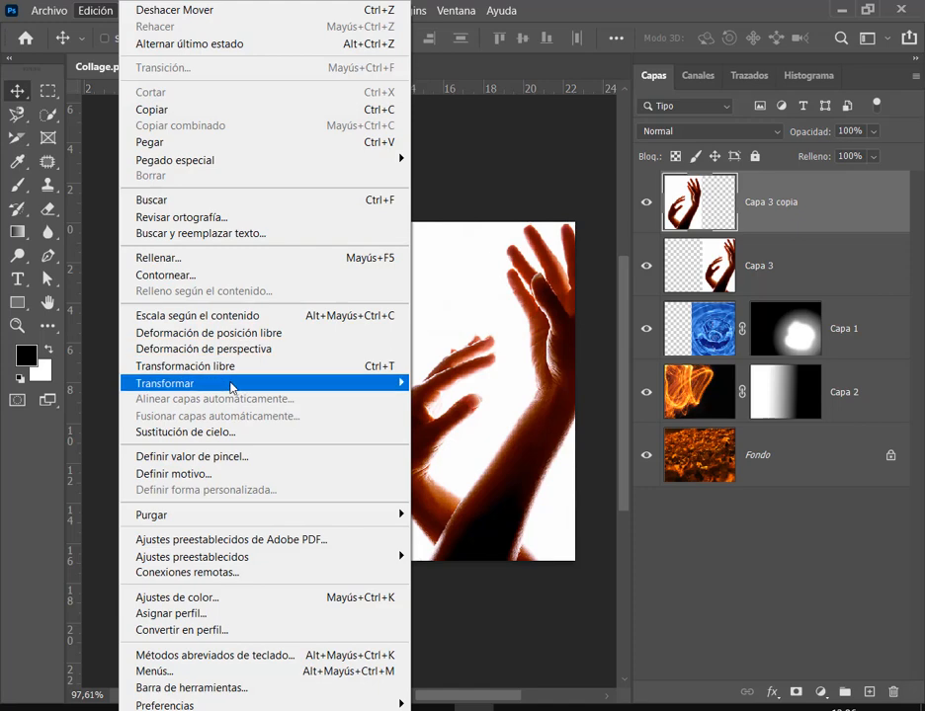
mouse_move(305, 385)
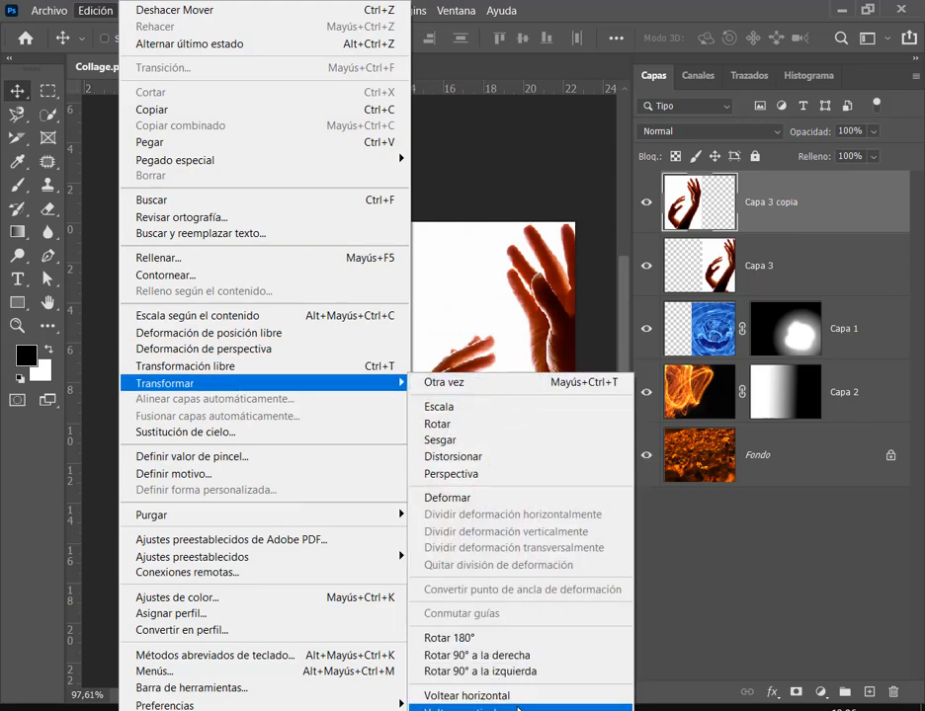
left_click(464, 708)
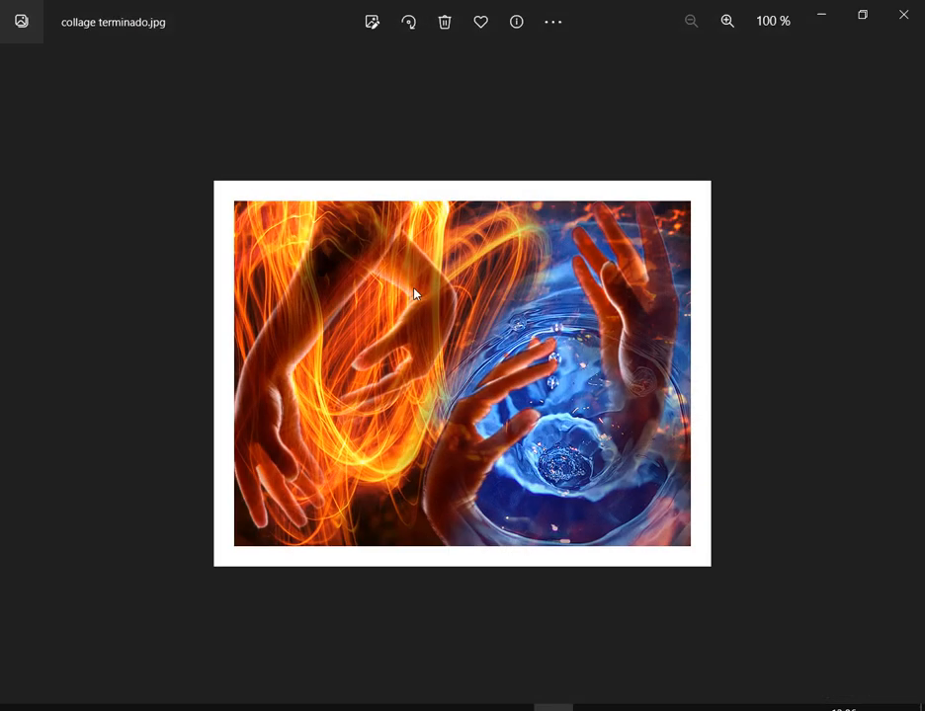
left_click(825, 14)
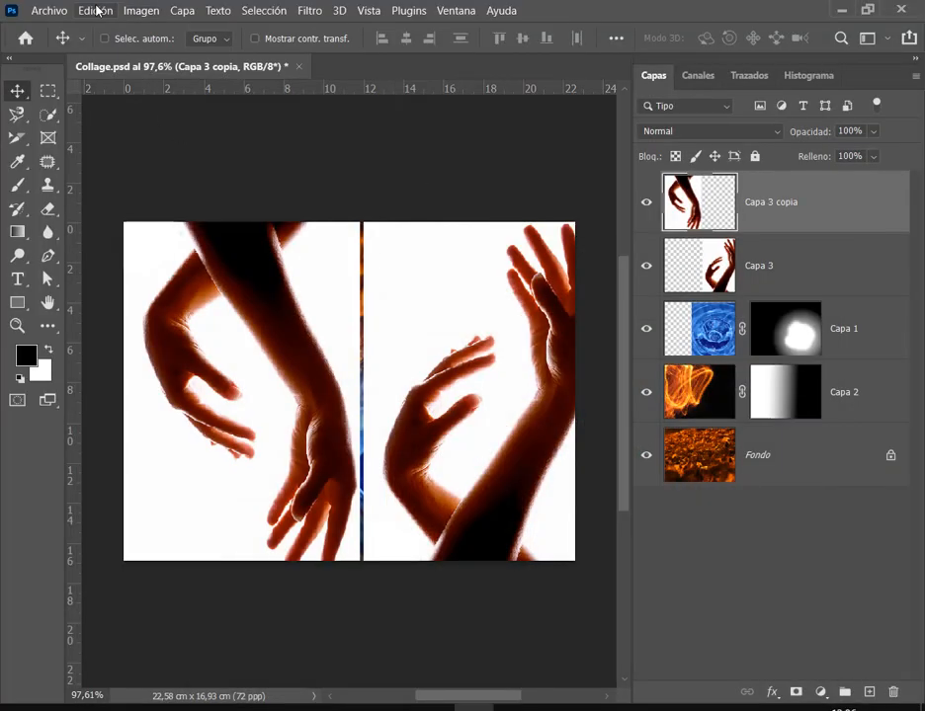
left_click(97, 11)
mouse_move(186, 386)
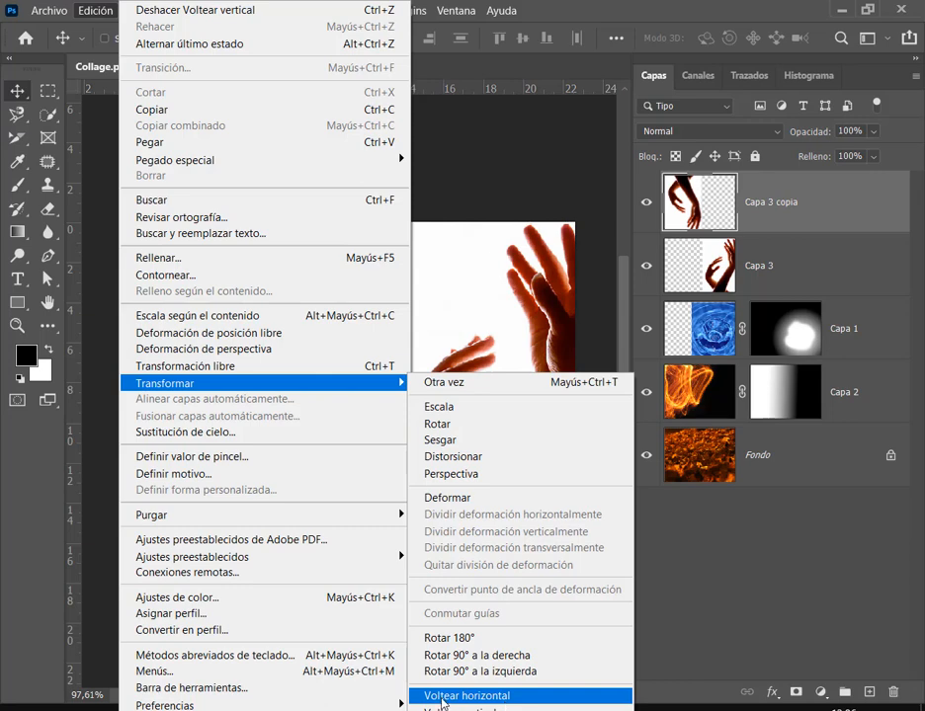
left_click(513, 697)
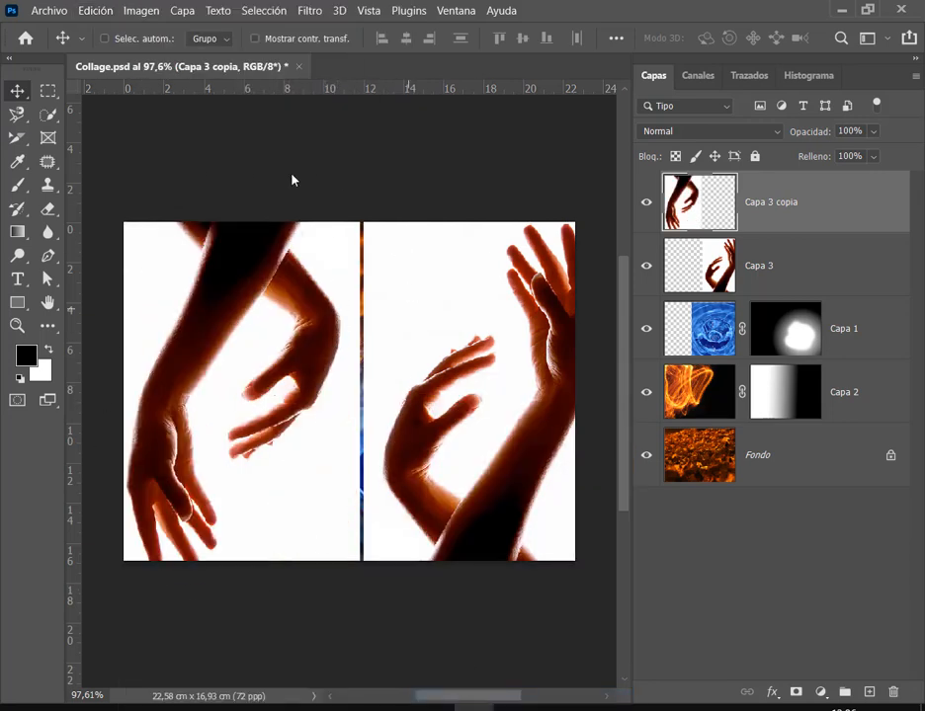
left_click_drag(229, 308, 256, 293)
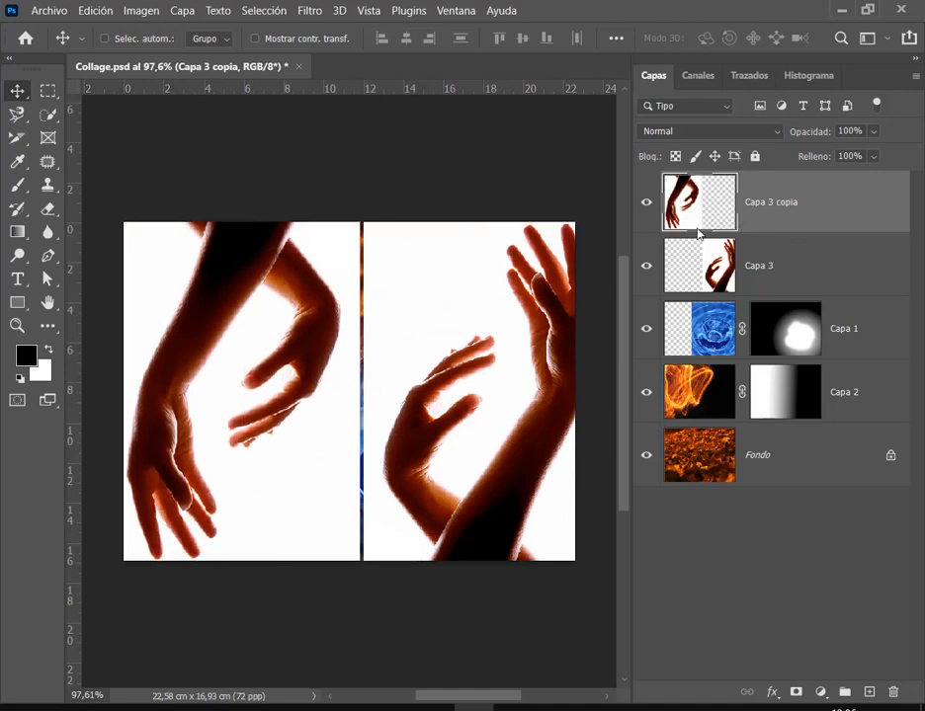
Delete the two hands layers, Capa 3 copia and Capa 3.
key("Delete")
key("Delete")
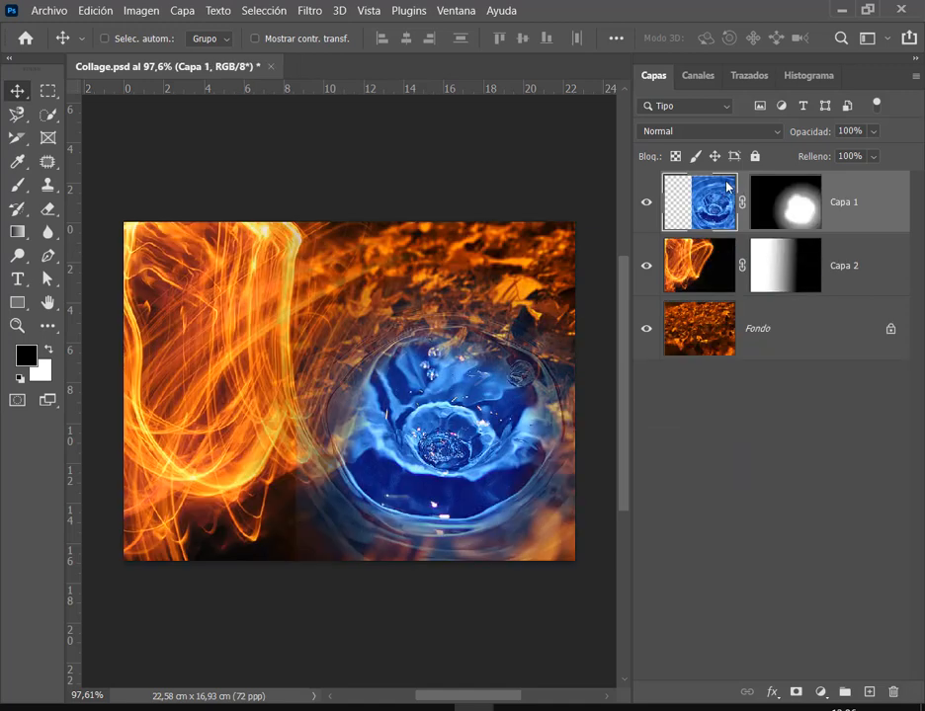